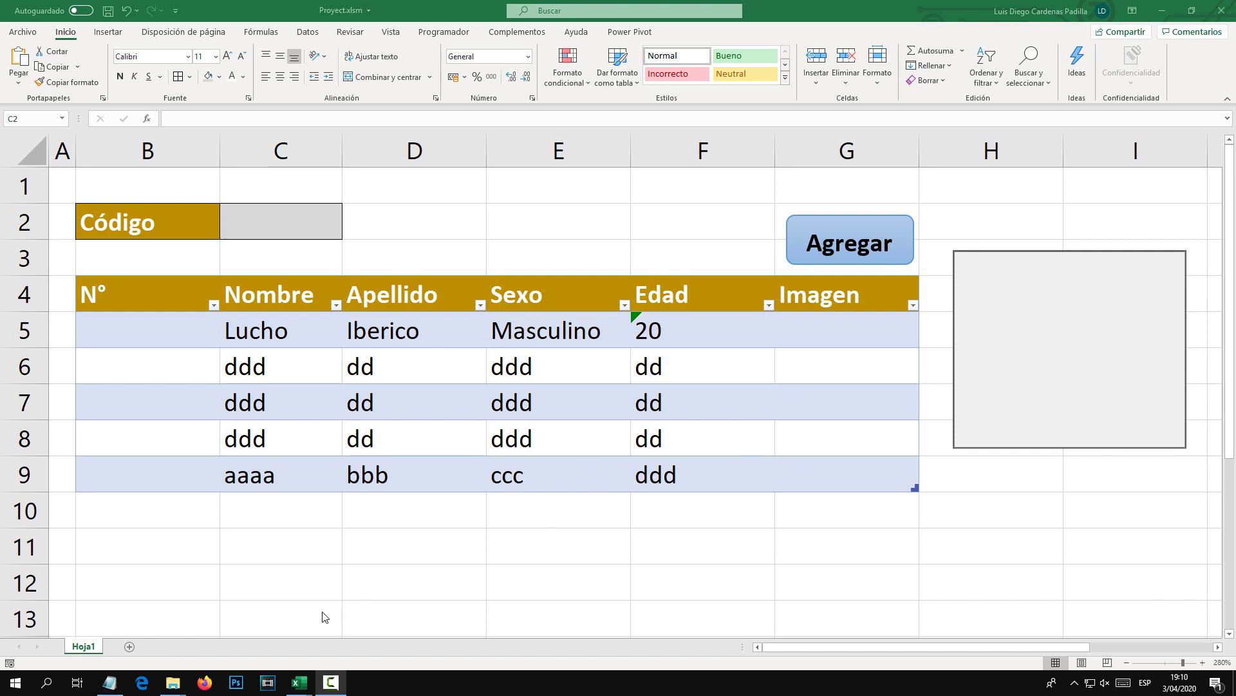
Switch to the seleccion_imagen_excel.xlsm workbook and preview the 14.jpg record's car picture.
left_click(226, 631)
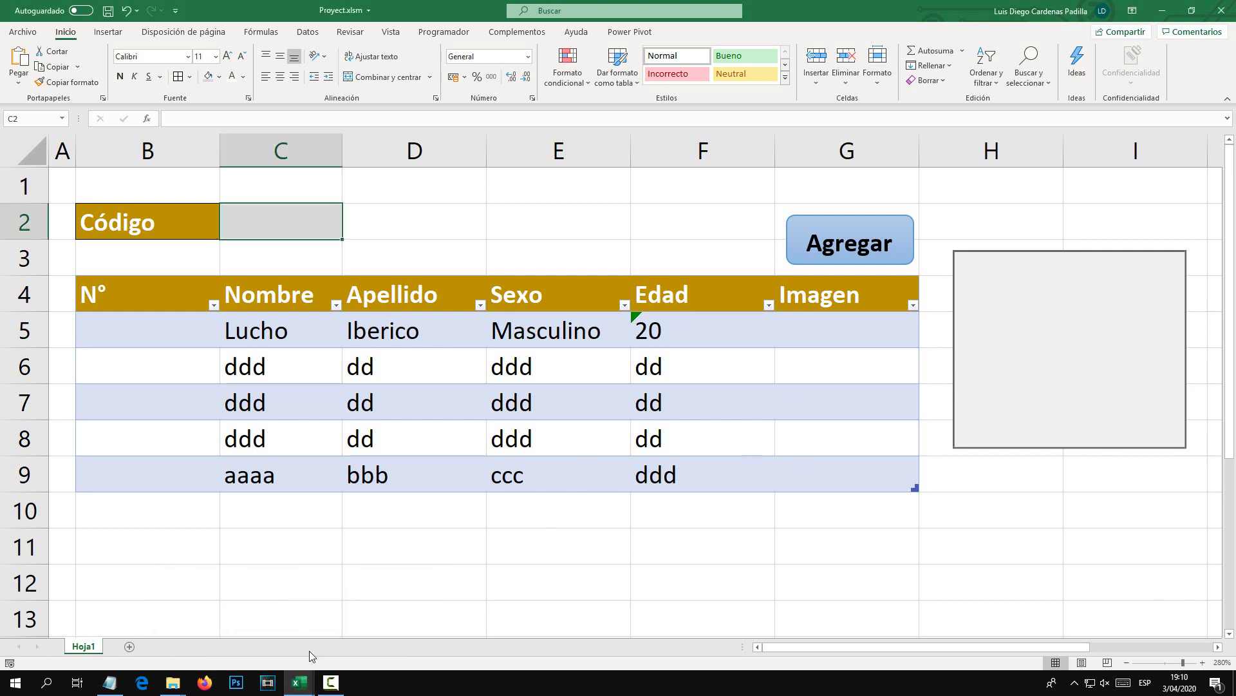
mouse_move(299, 682)
left_click(351, 634)
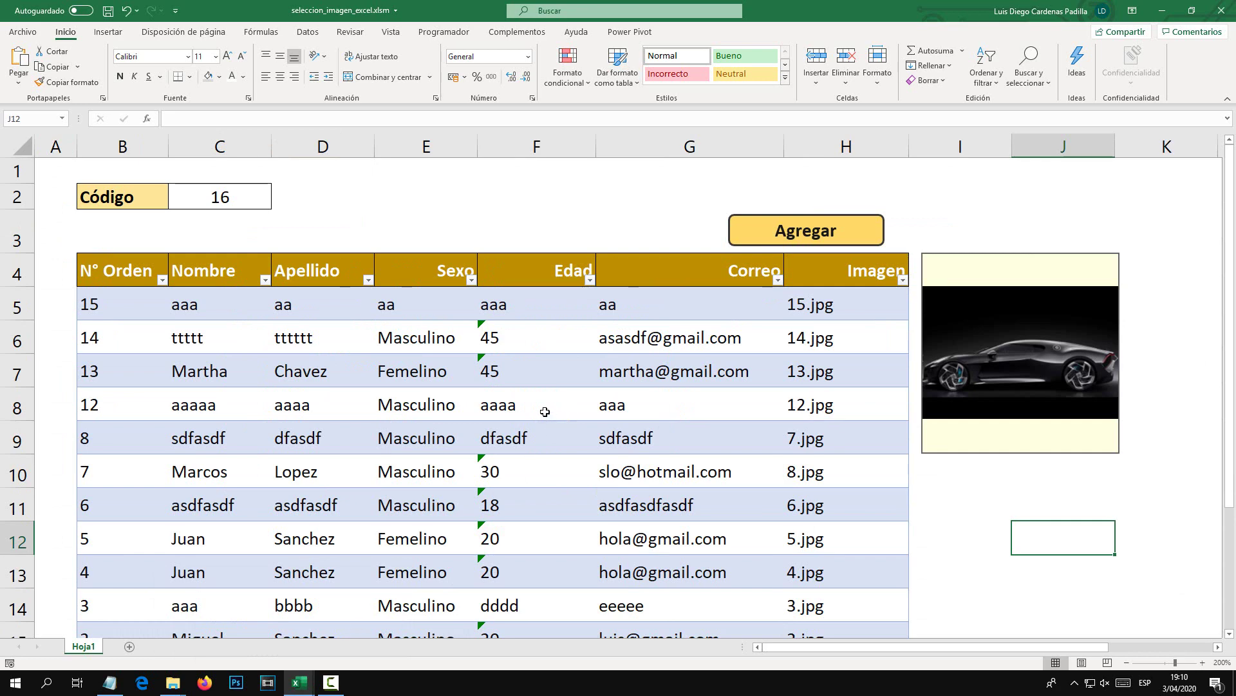
left_click(819, 326)
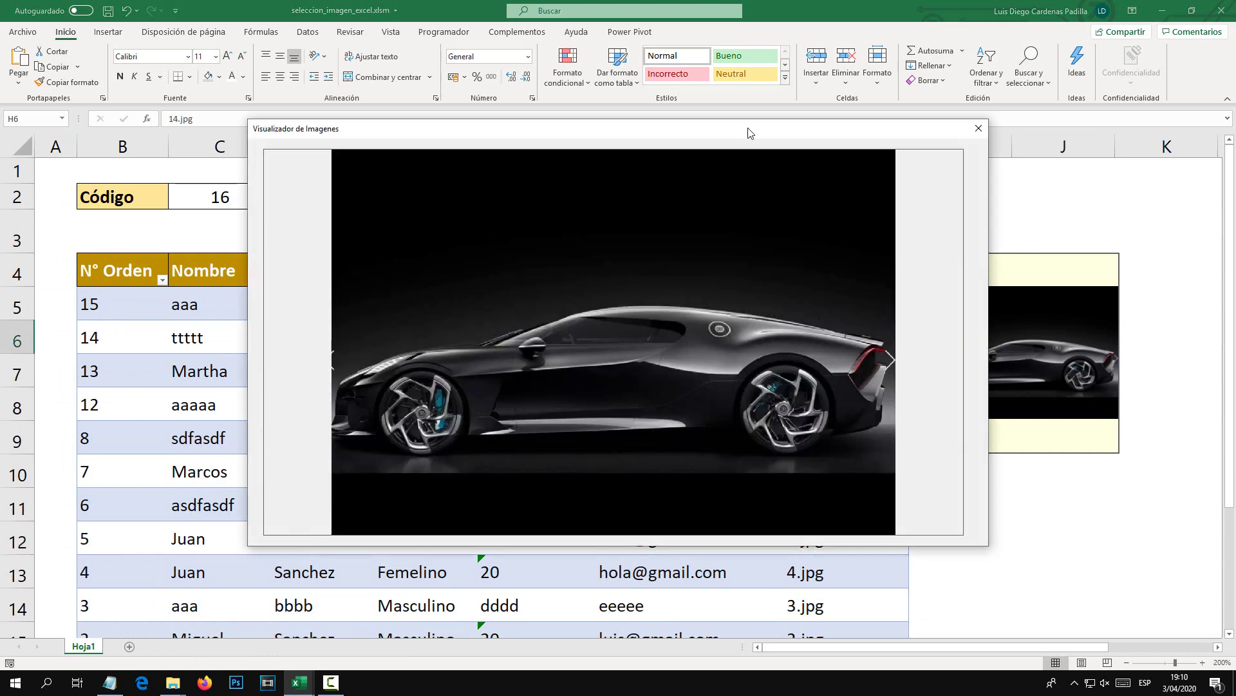
left_click_drag(748, 133, 523, 109)
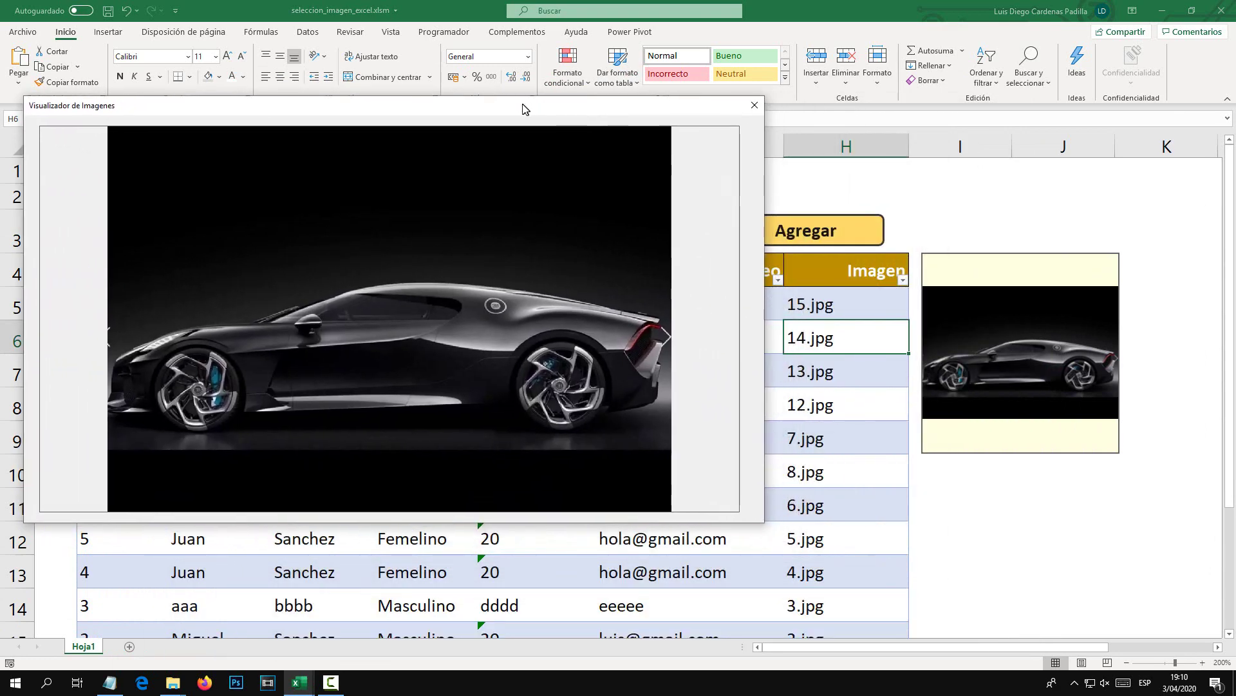
left_click(755, 105)
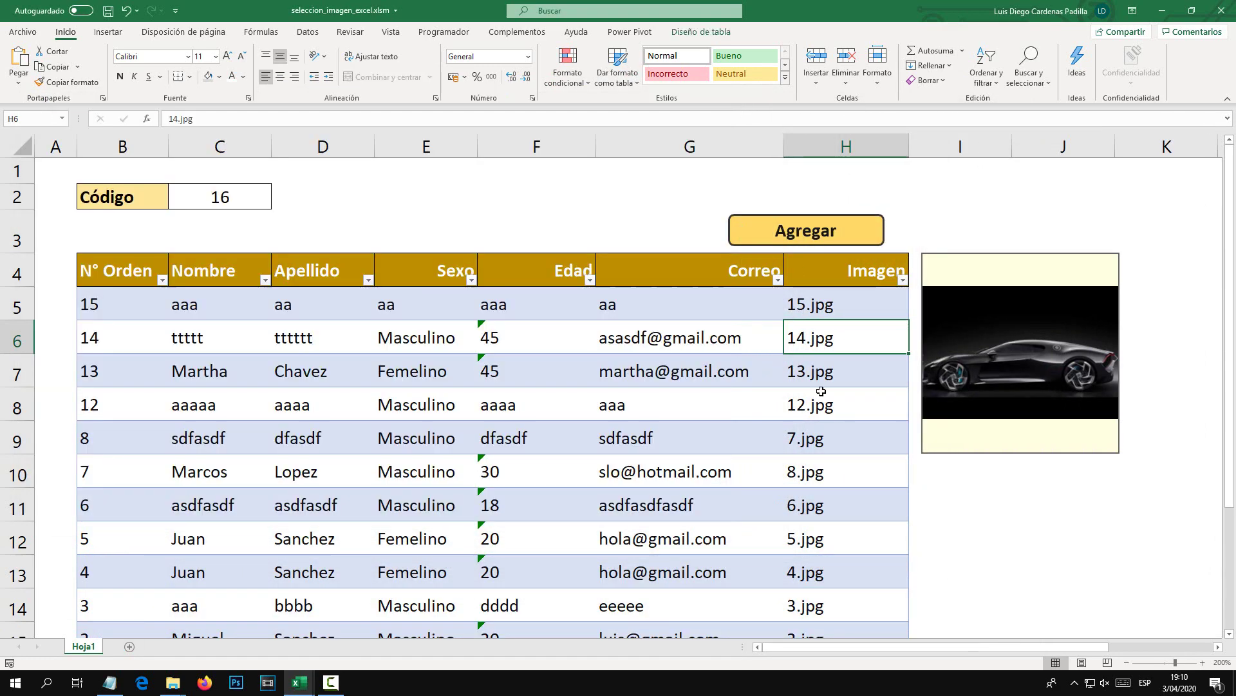
Preview the 8.jpg record's car picture, then bring up the Agregar data-entry form.
left_click(811, 470)
mouse_move(757, 134)
left_mouse_down()
mouse_move(663, 125)
mouse_move(459, 155)
mouse_move(548, 156)
left_mouse_up()
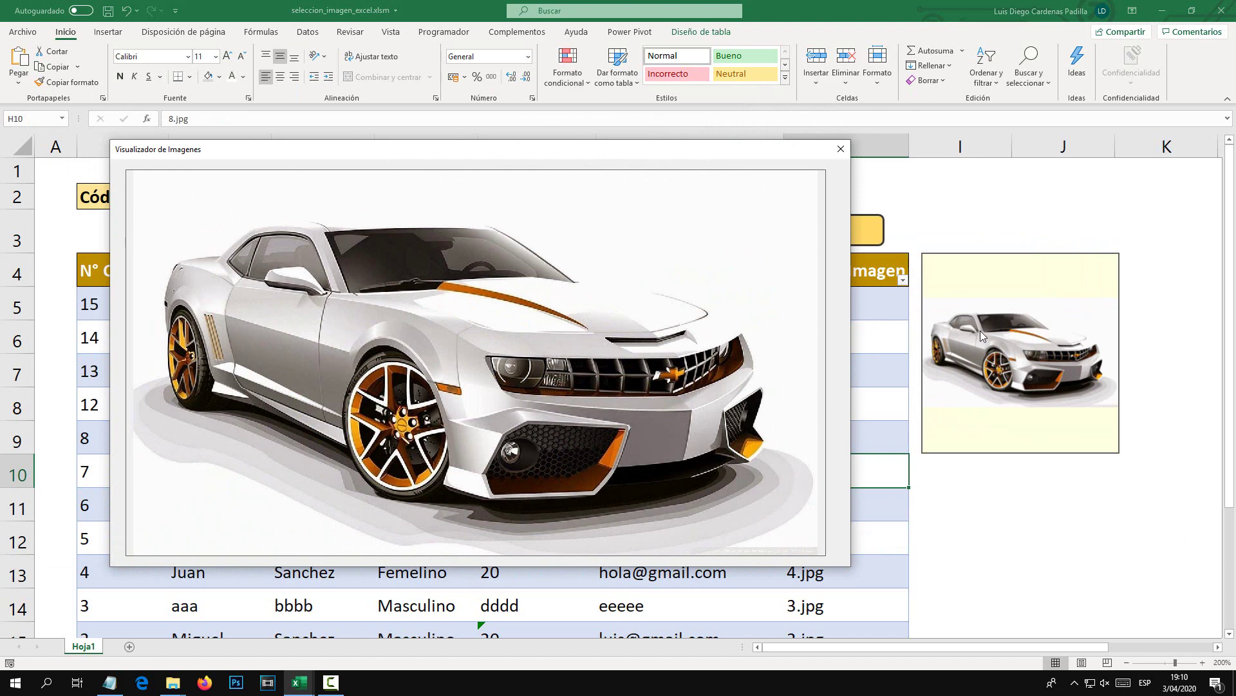
left_click(840, 149)
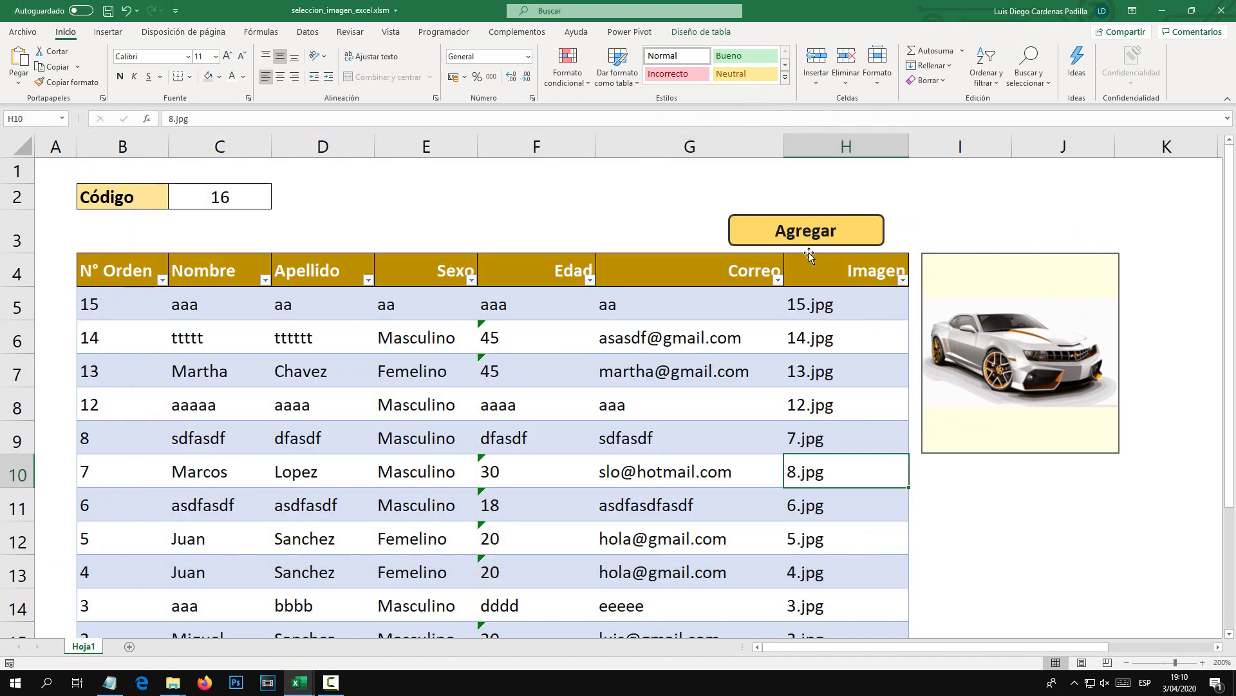
left_click(813, 237)
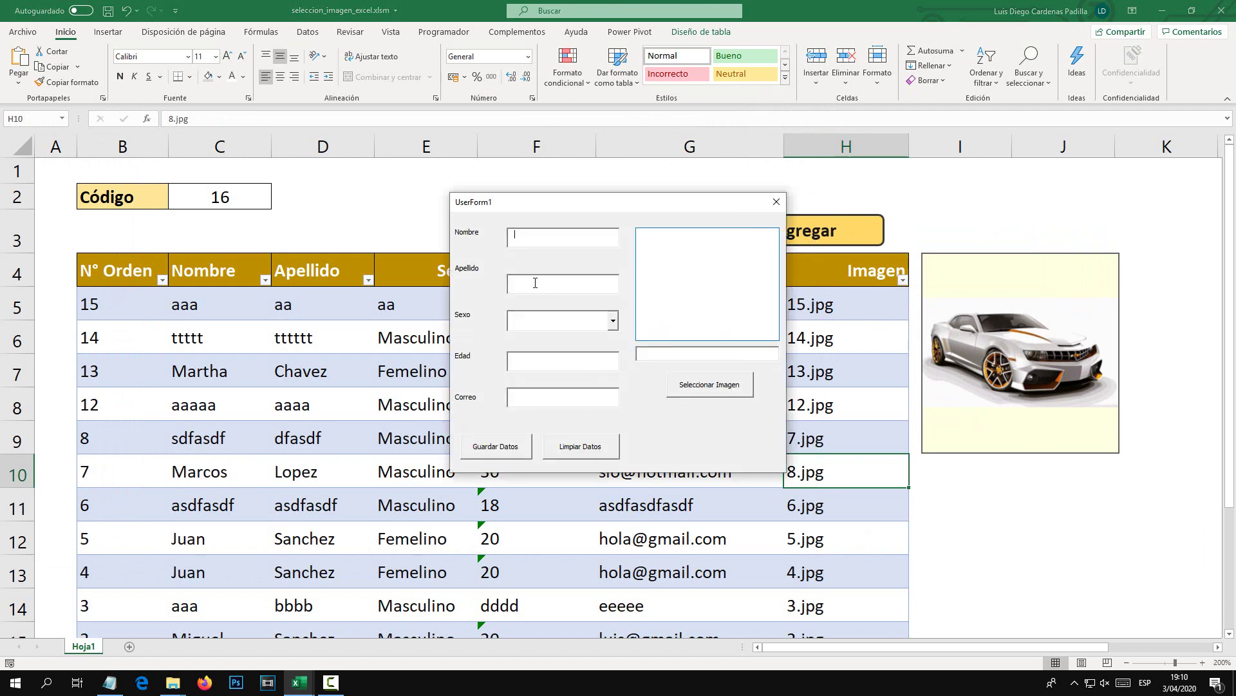
Fill the form's first fields with the test values 111111111 and 1.
type("111111111")
key("Tab")
type("1")
type("11111111")
key("Tab")
type("1")
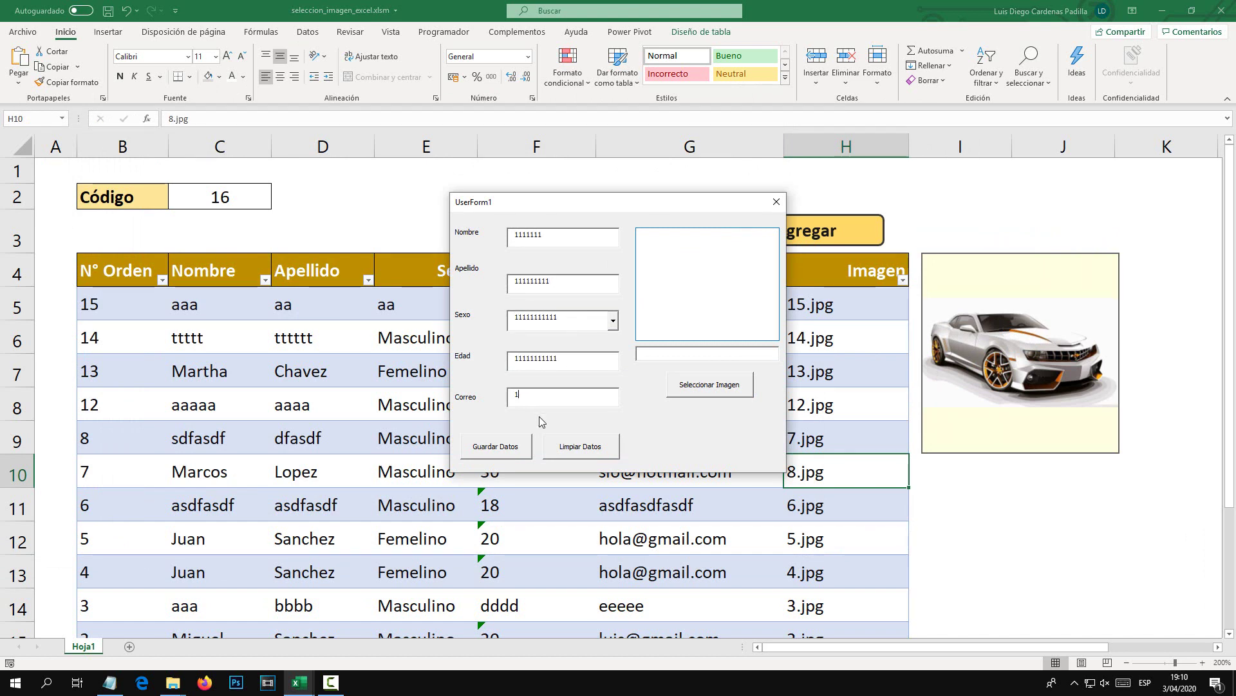
Attach carro2_0.jpg as the picture and save, creating record 16 (16.jpg) in row 5.
left_click(714, 389)
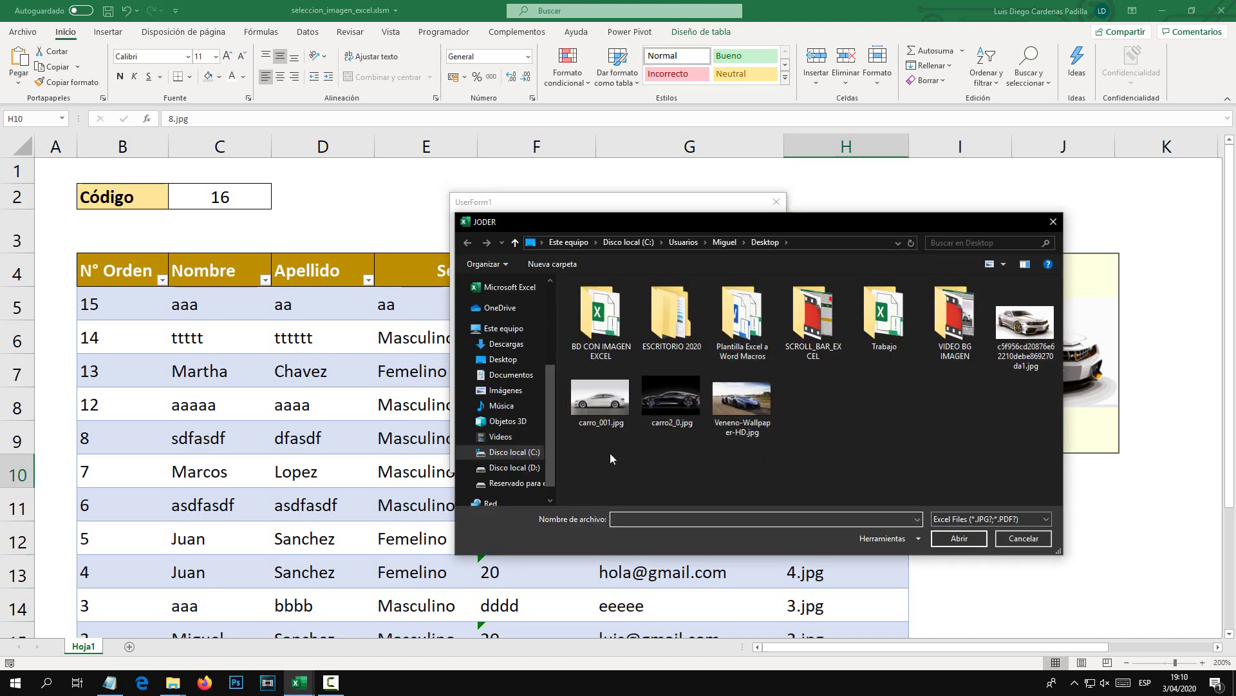
double_click(663, 399)
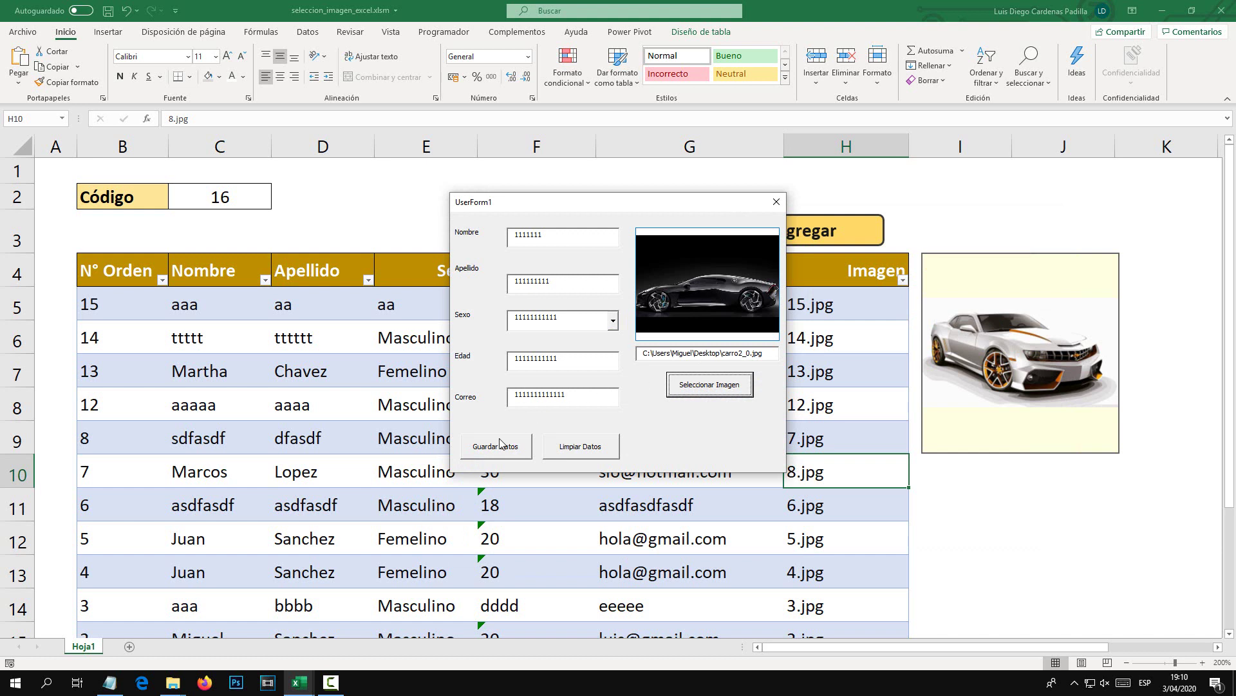
left_click_drag(628, 201, 663, 300)
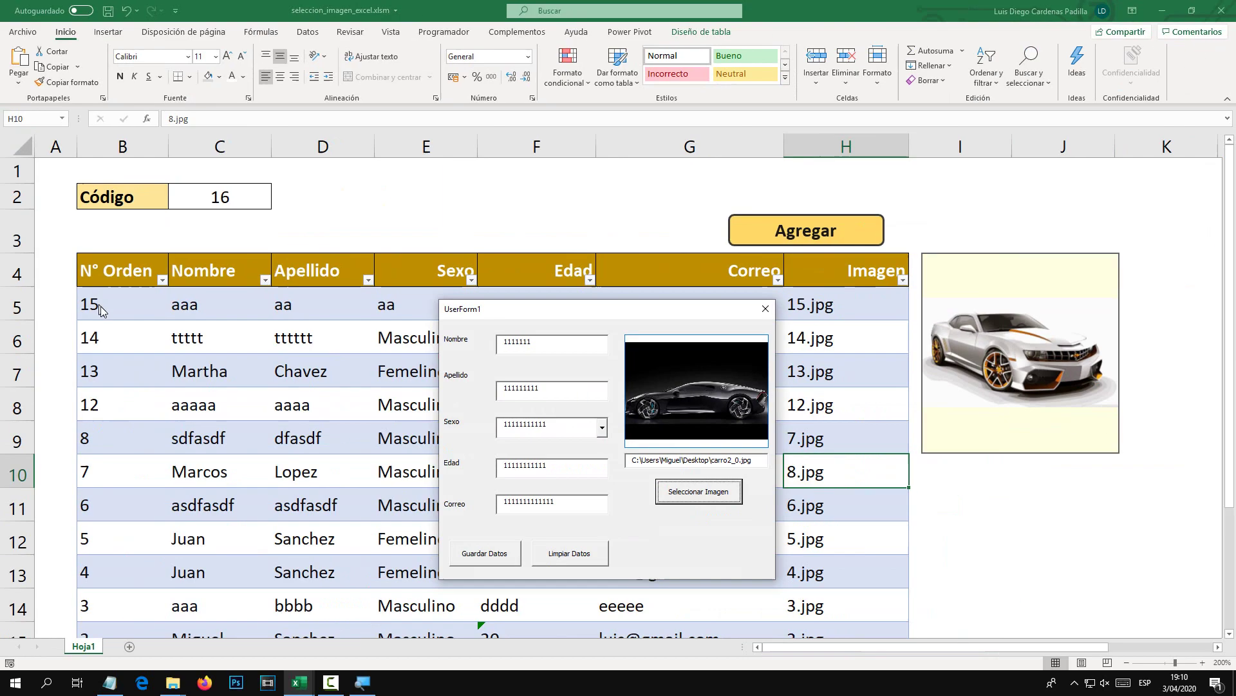
left_click(497, 555)
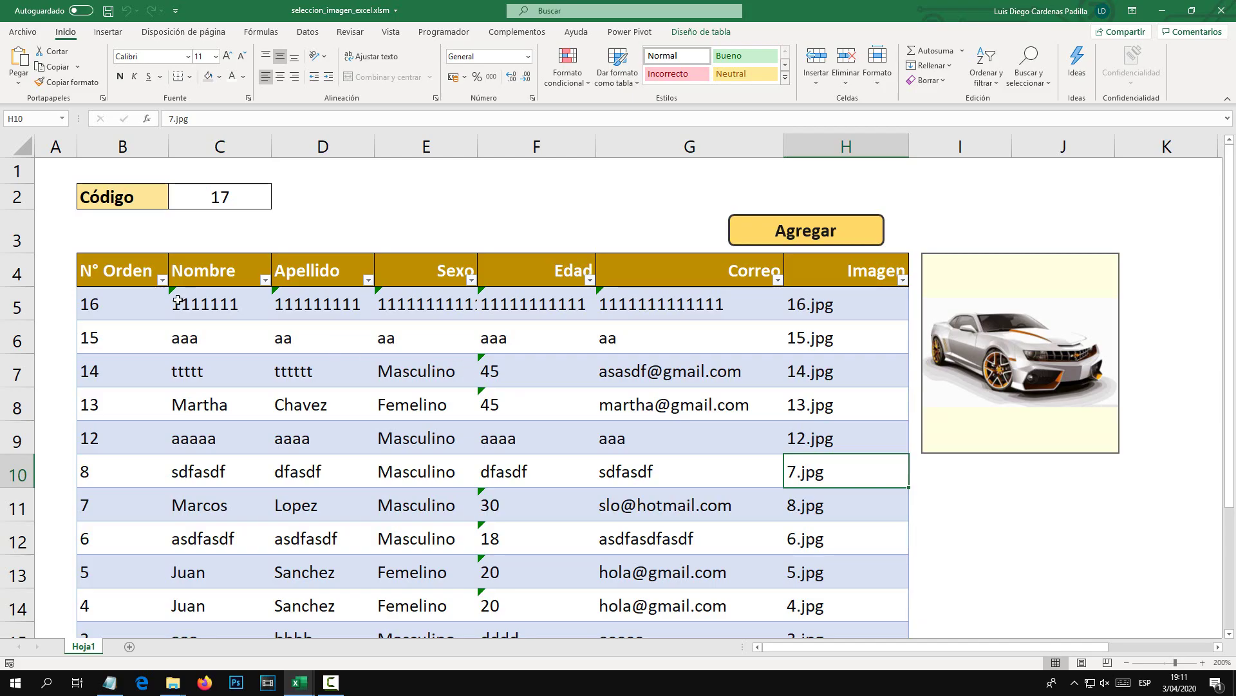
mouse_move(143, 301)
left_mouse_down()
mouse_move(603, 319)
mouse_move(799, 302)
left_mouse_up()
Preview the car pictures of the 14.jpg and new 16.jpg records.
left_click(979, 130)
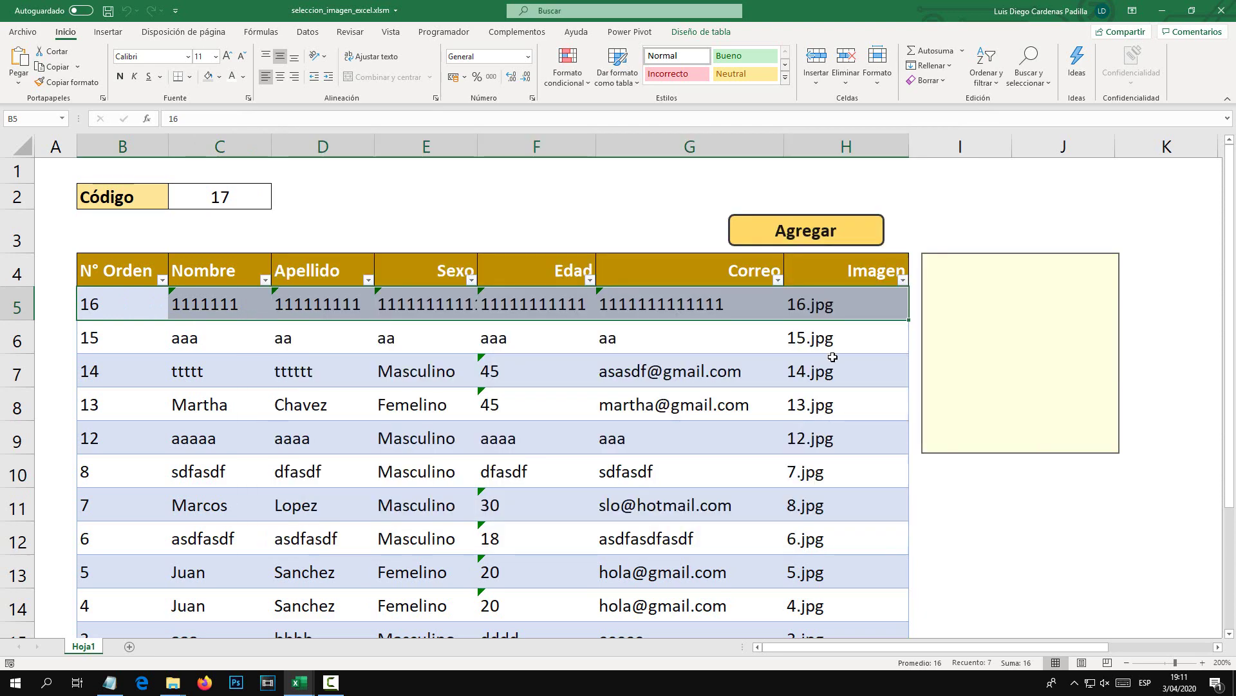
left_click(811, 371)
left_click(978, 130)
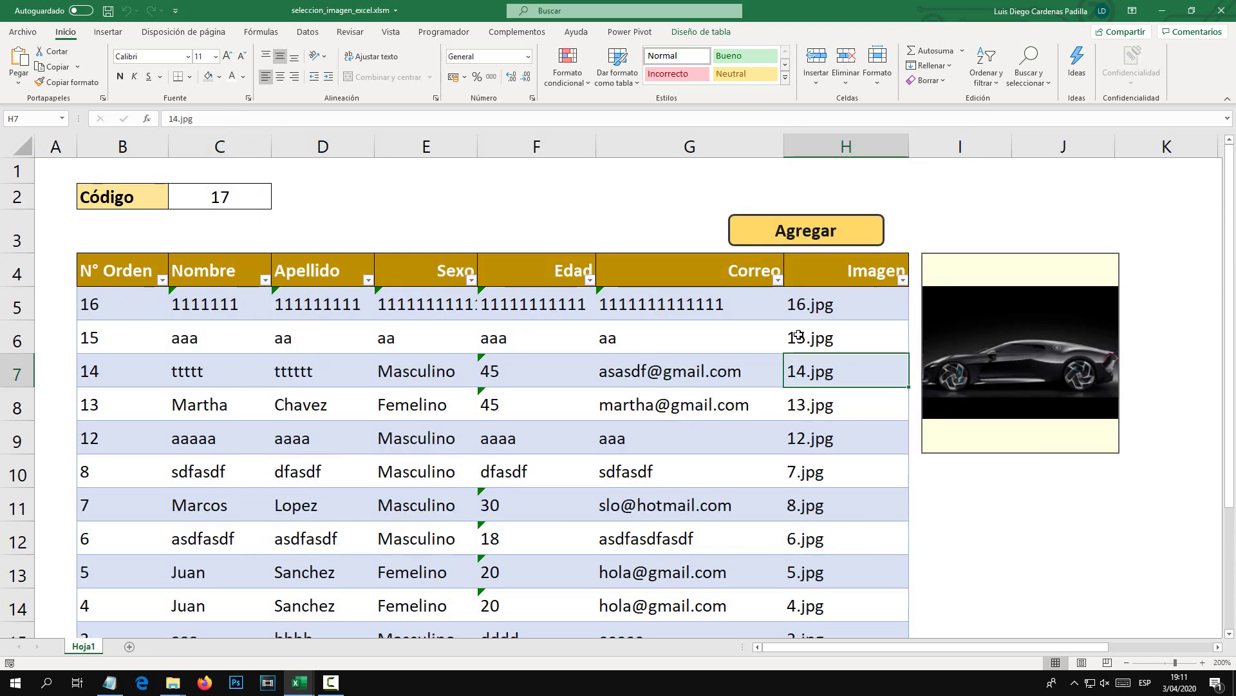
left_click(815, 304)
mouse_move(793, 140)
left_mouse_down()
mouse_move(801, 180)
mouse_move(798, 130)
left_mouse_up()
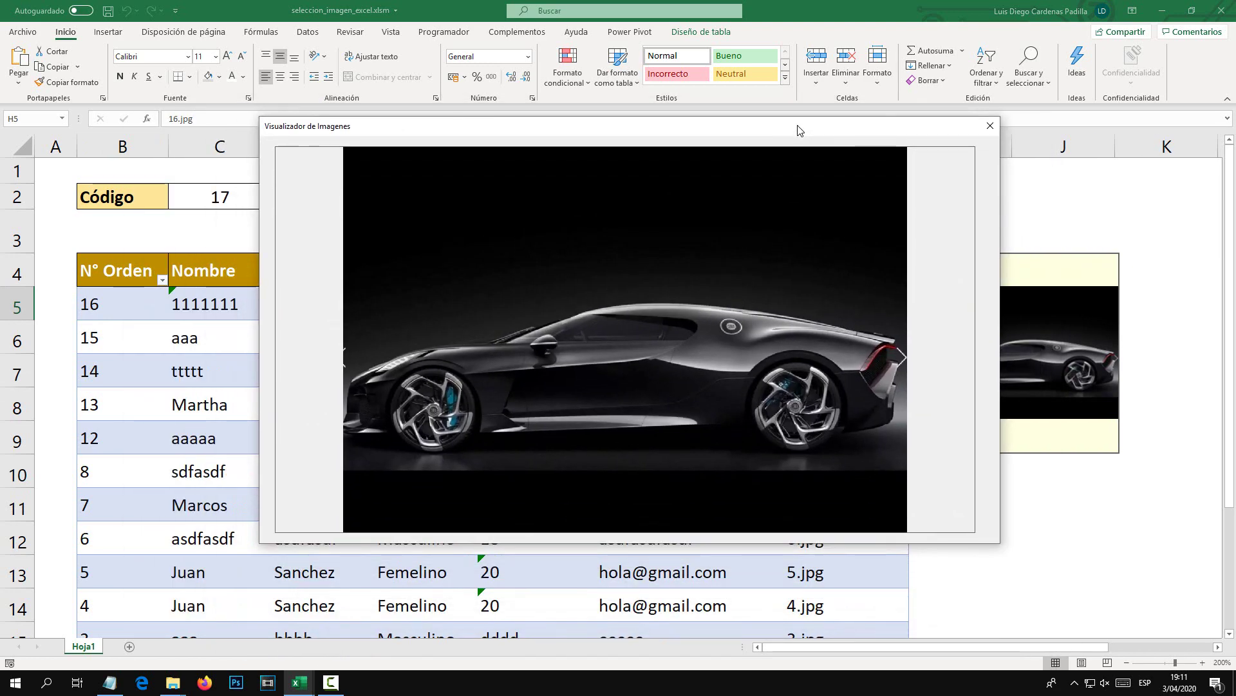
Close the image viewer and the seleccion_imagen_excel workbook, answering the save prompt.
left_click(989, 126)
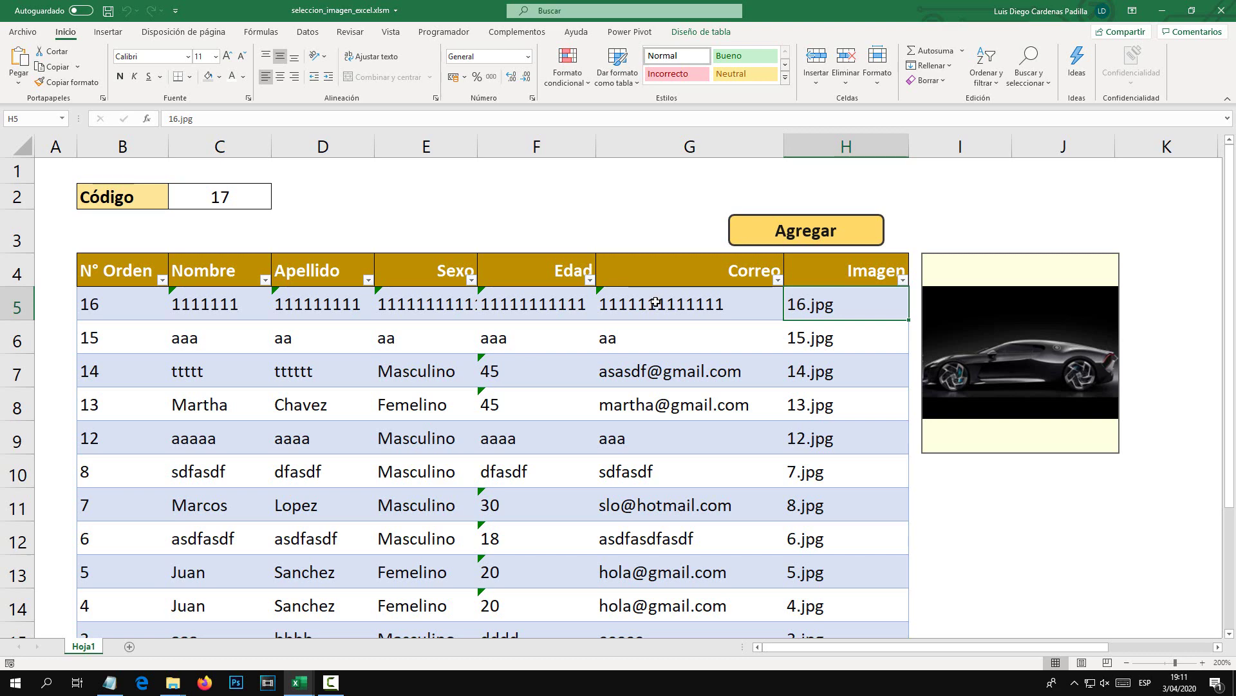
left_click(1222, 17)
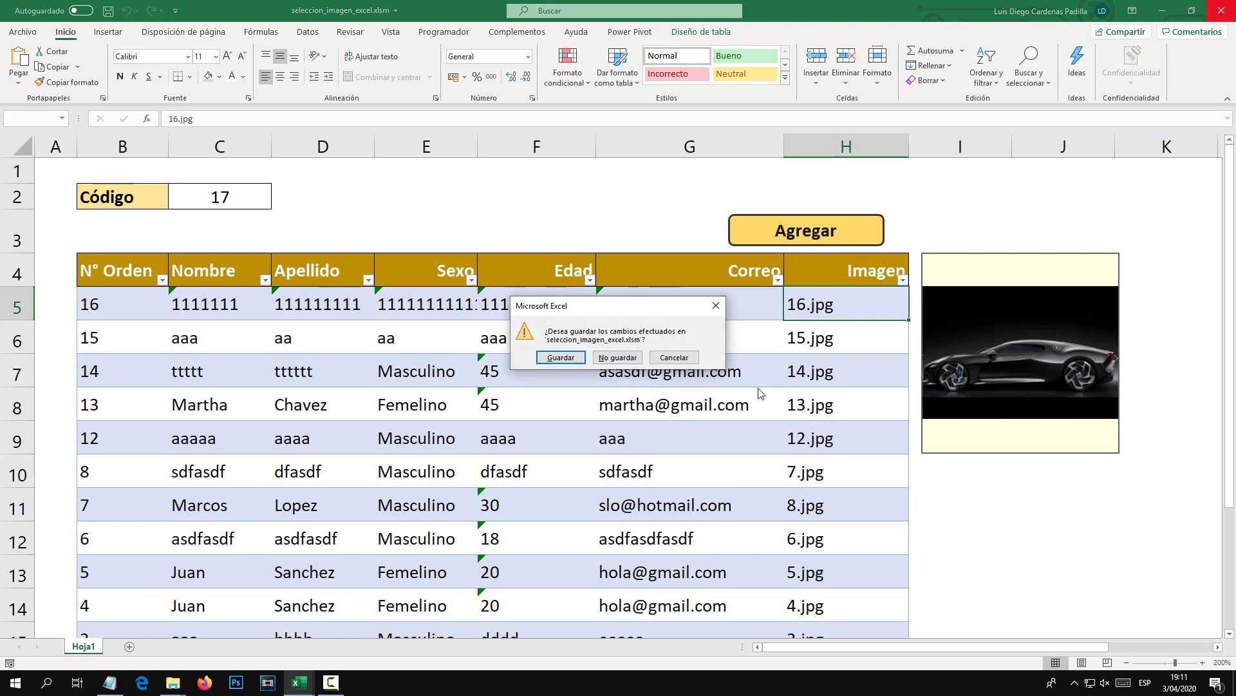
left_click(619, 362)
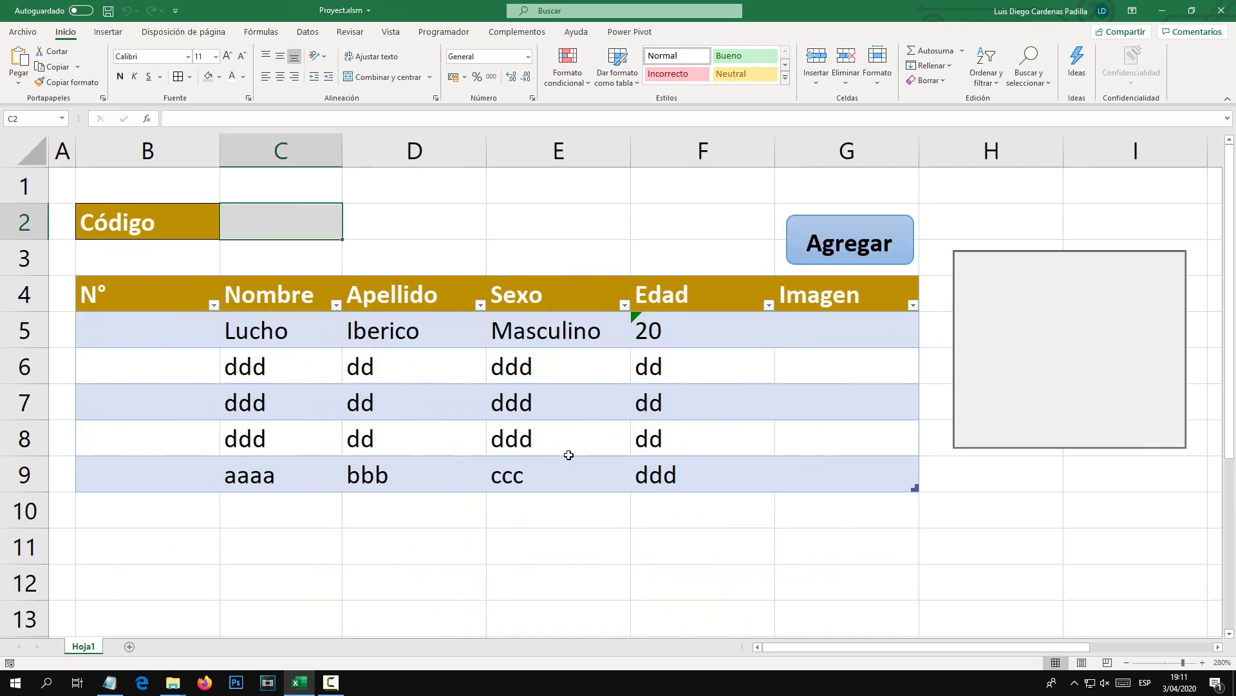
Open the Proyect.xlsm data-entry form with Agregar and move it lower on the sheet.
left_click(422, 533)
left_click(305, 542)
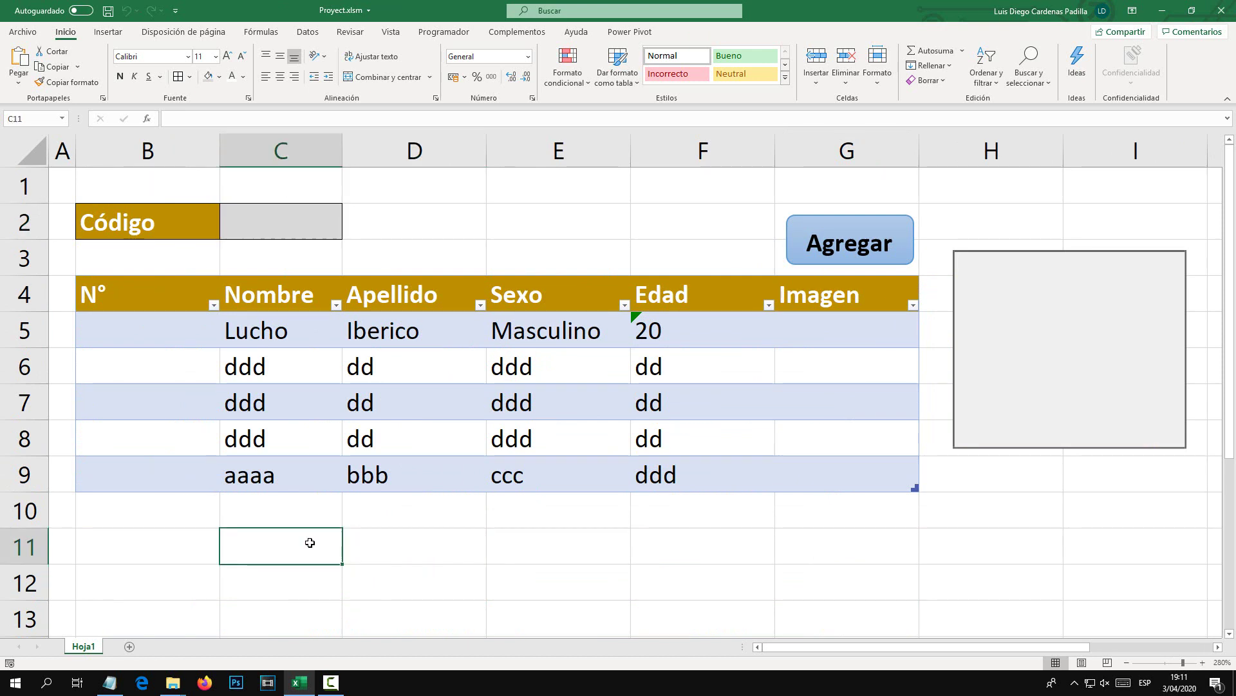
left_click(816, 248)
left_click_drag(641, 241, 616, 331)
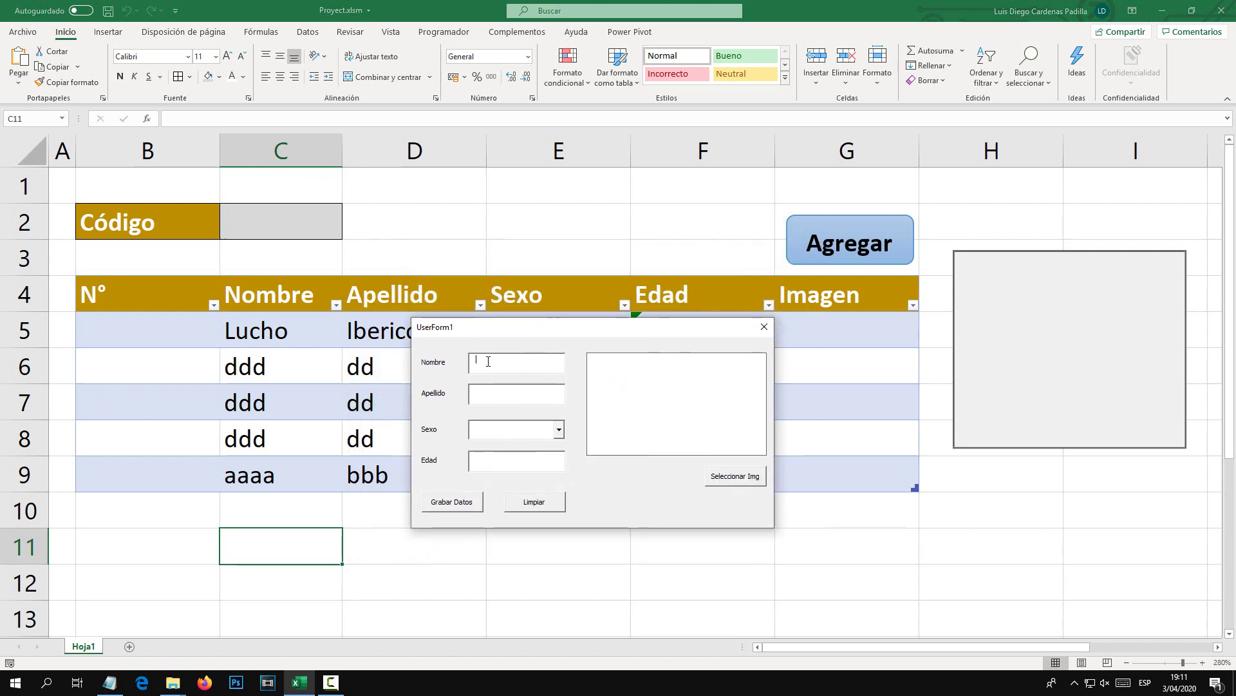
Fill Nombre, Apellido, Sexo and Edad with strings of A's.
type("AAAAAAAA")
left_click(496, 394)
type("AAAAAAAAA")
left_click(535, 435)
type("AAAAAAAAAAAA")
left_click(507, 459)
type("AAAAAAAAAAAA")
Save the AAAAAAA record into the table with Grabar Datos and close the form.
mouse_move(561, 326)
left_mouse_down()
mouse_move(854, 221)
mouse_move(835, 463)
left_mouse_up()
left_click(755, 398)
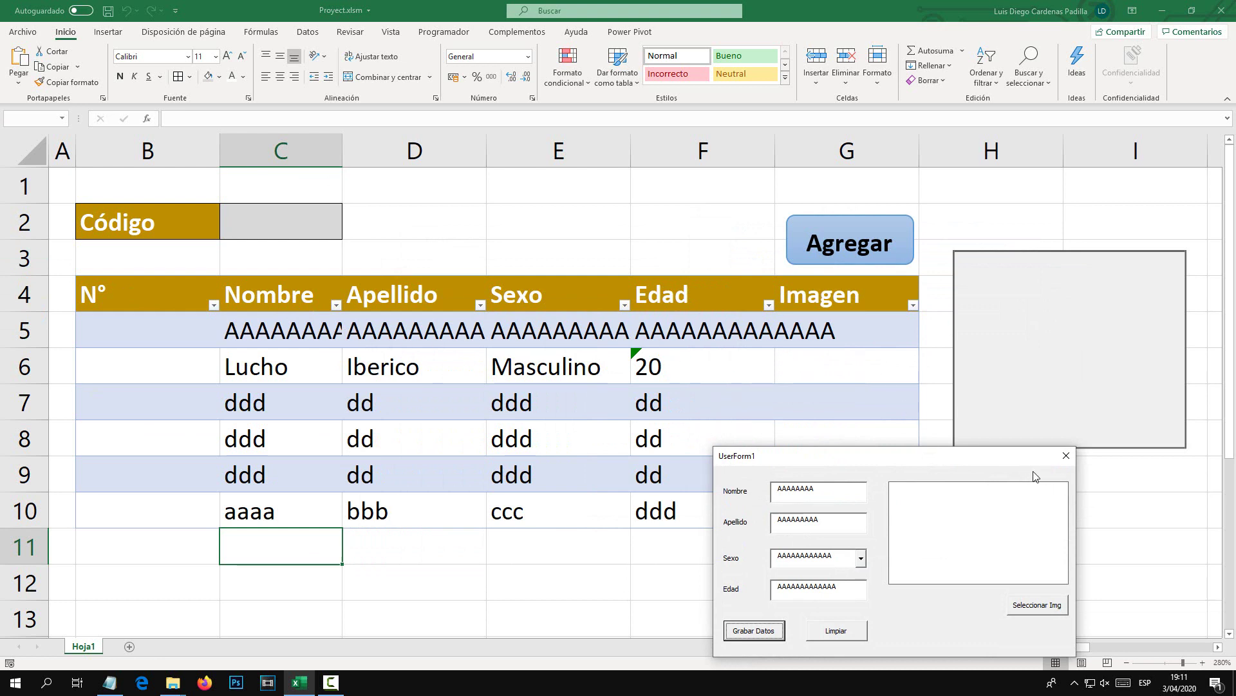
left_click(1065, 458)
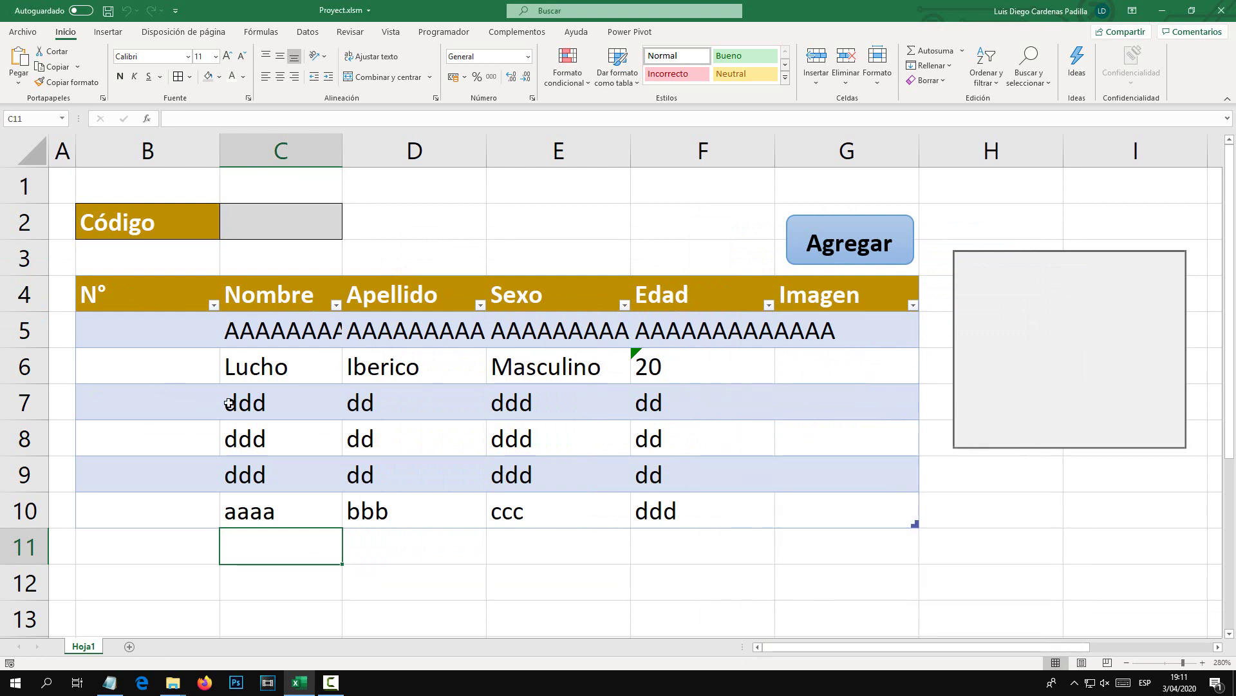
left_click(294, 399)
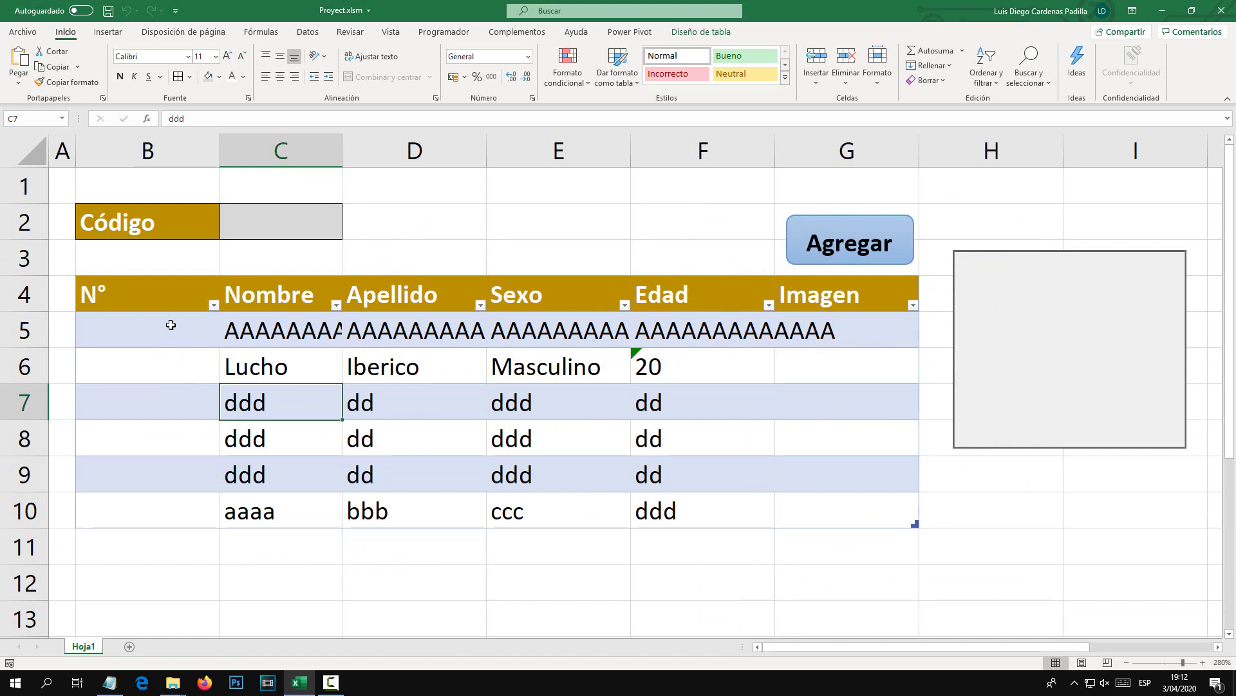
left_click_drag(170, 325, 169, 500)
left_click(329, 462)
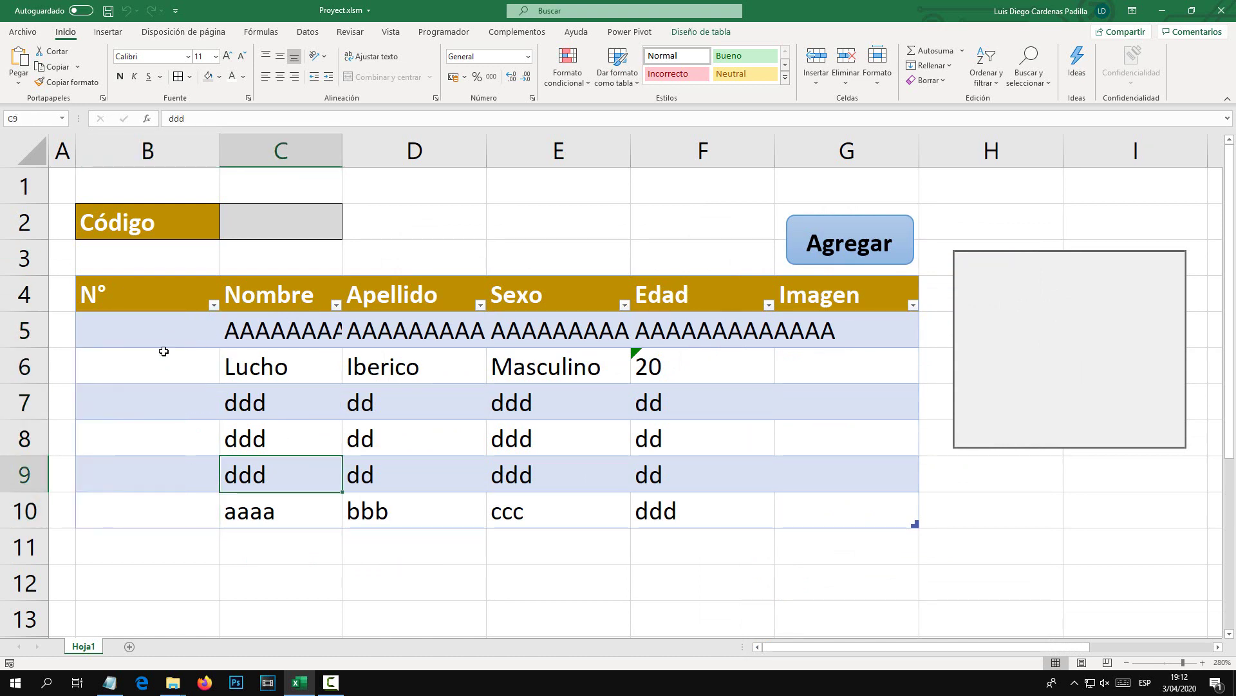
left_click_drag(159, 333, 164, 505)
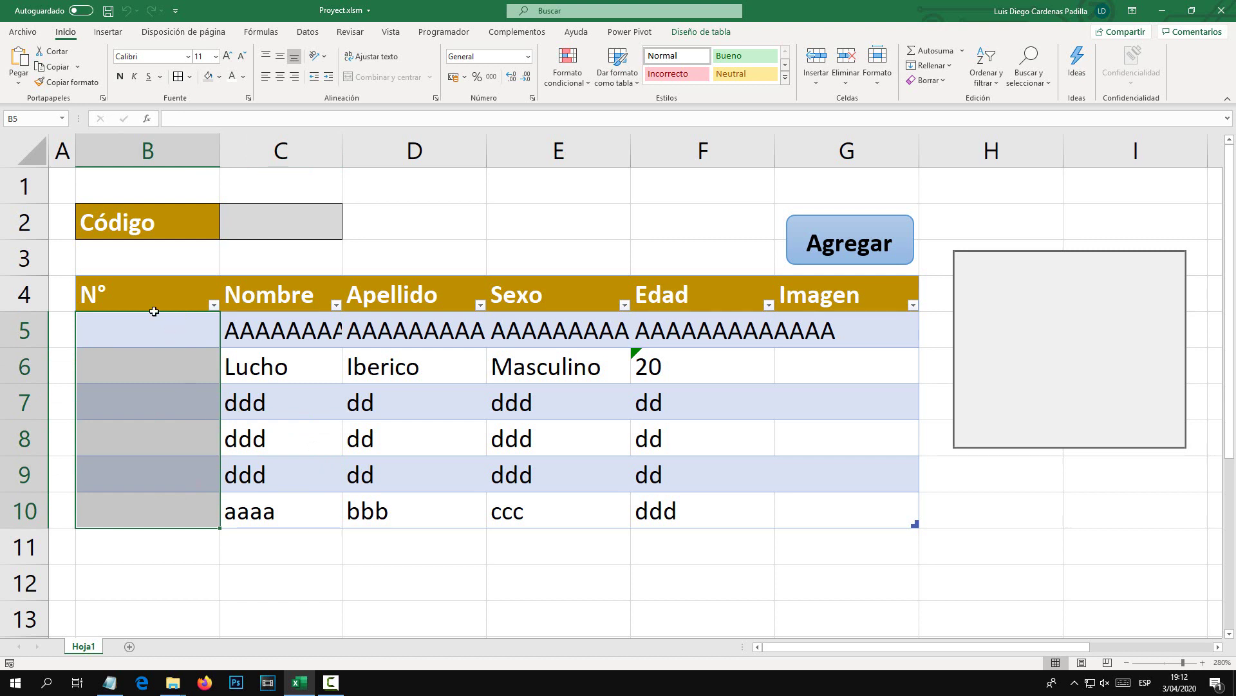
left_click(26, 330)
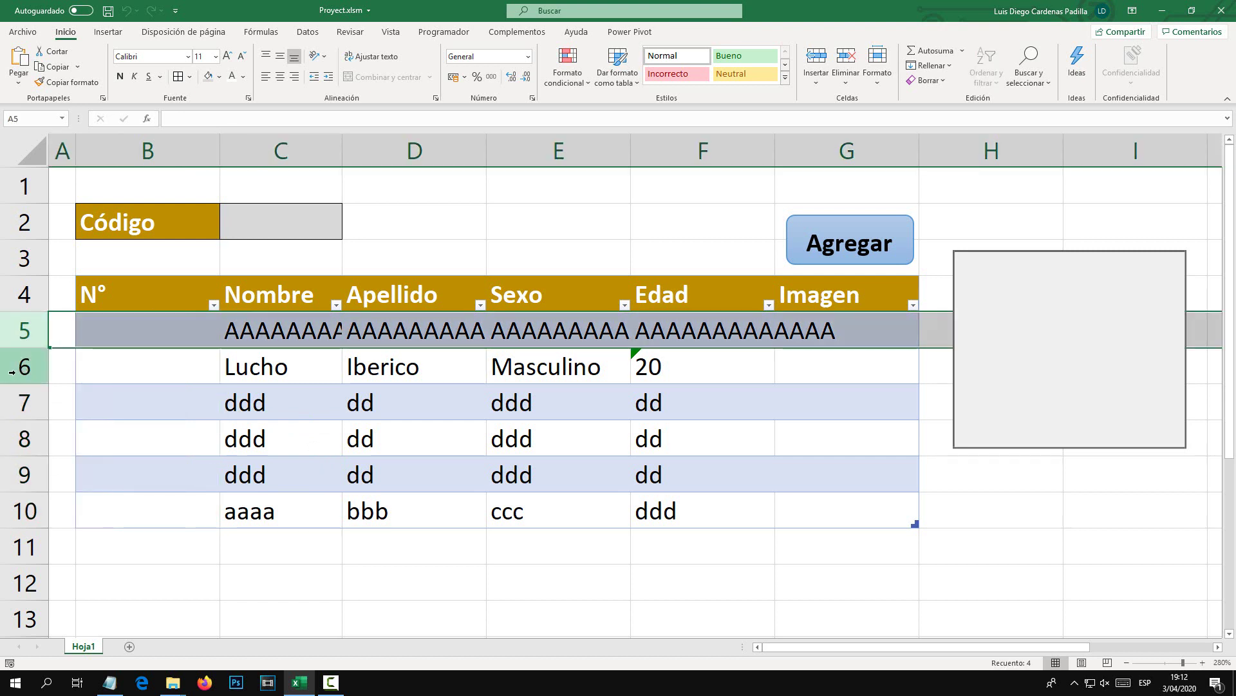
left_click(26, 367)
left_click(103, 330)
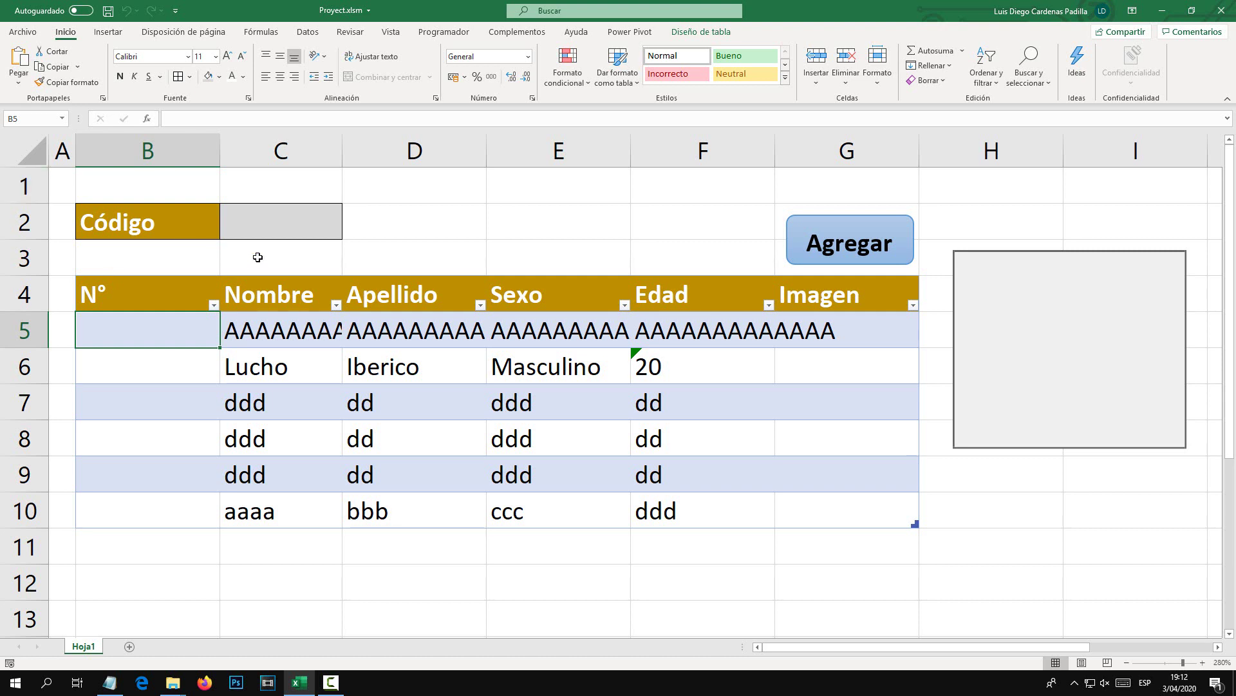
left_click(237, 230)
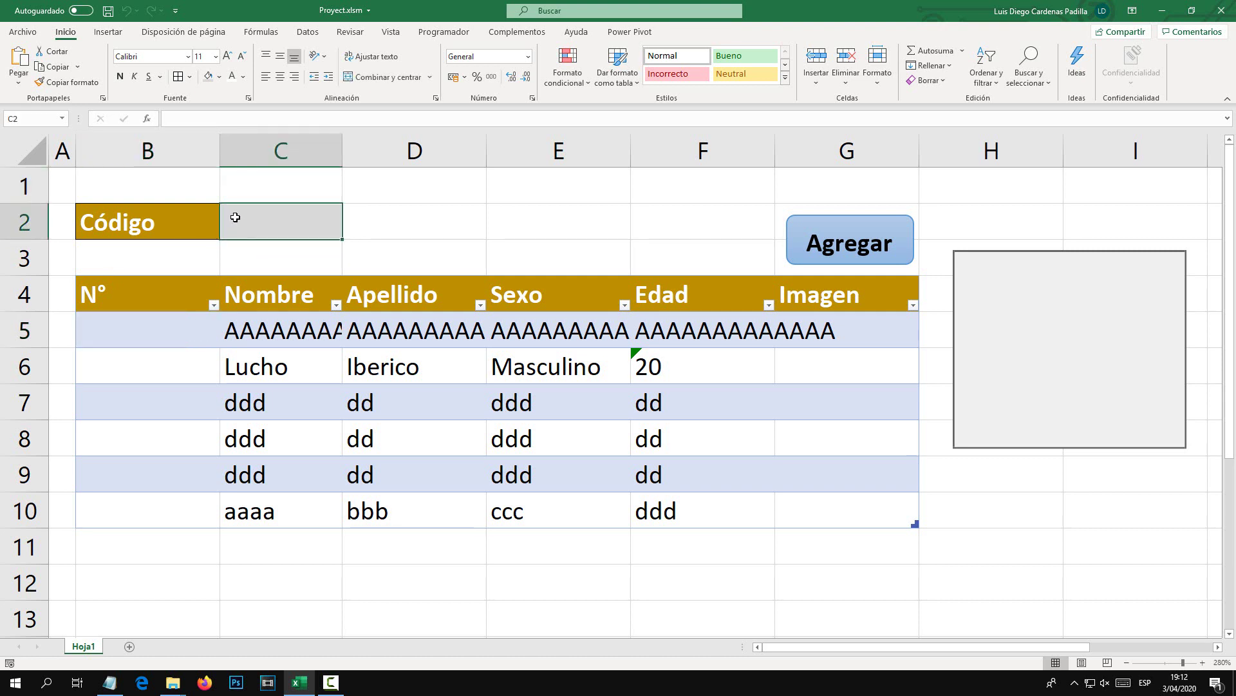
Enter =MAX(Tabla1[N°])+1 in Código cell C2 and center it, showing 1.
type("=MA")
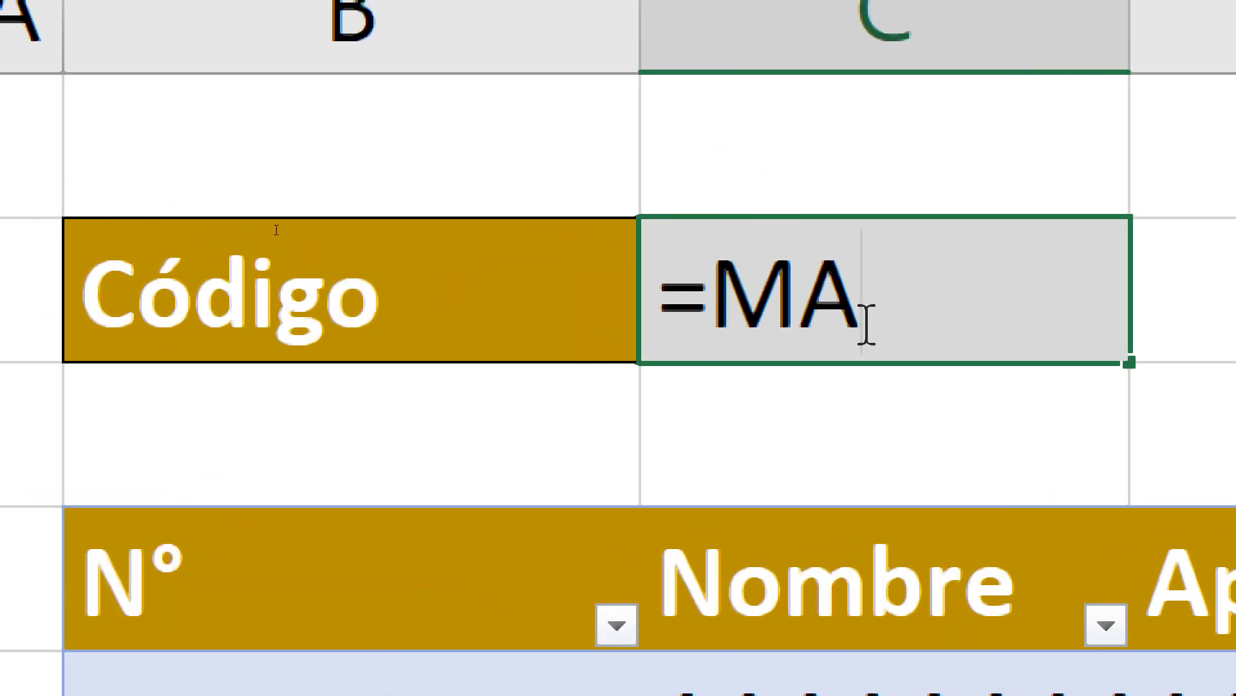
type("X(")
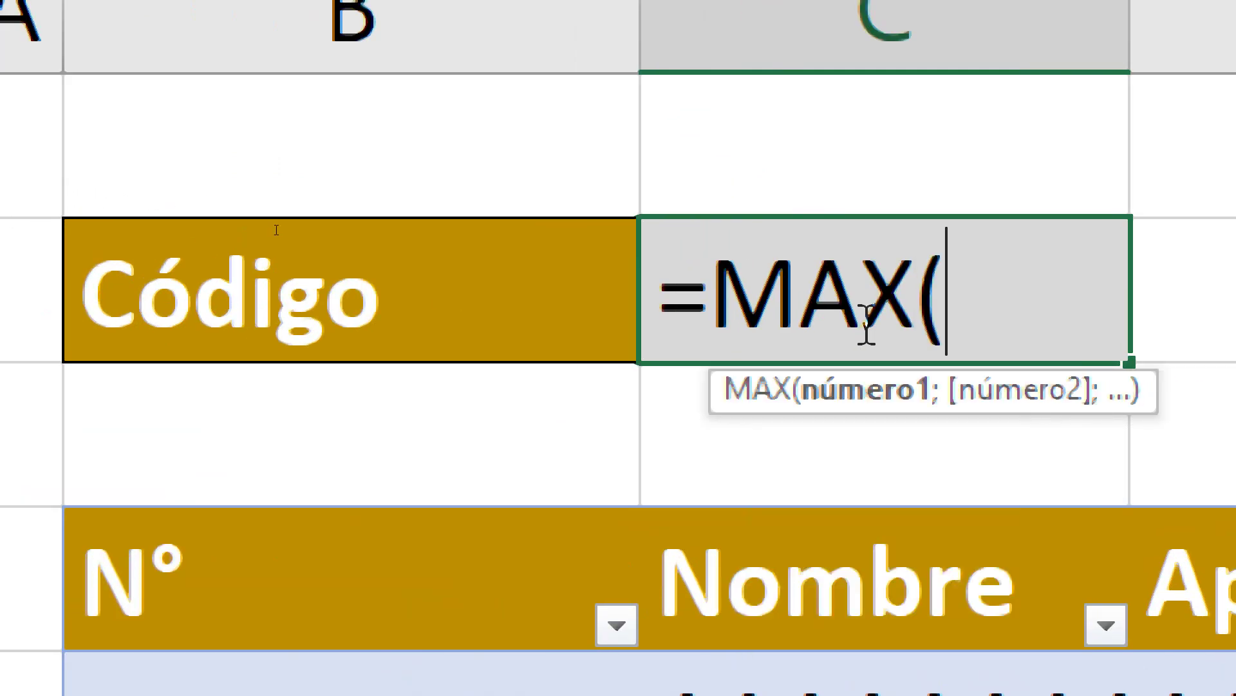
left_click_drag(166, 326, 161, 512)
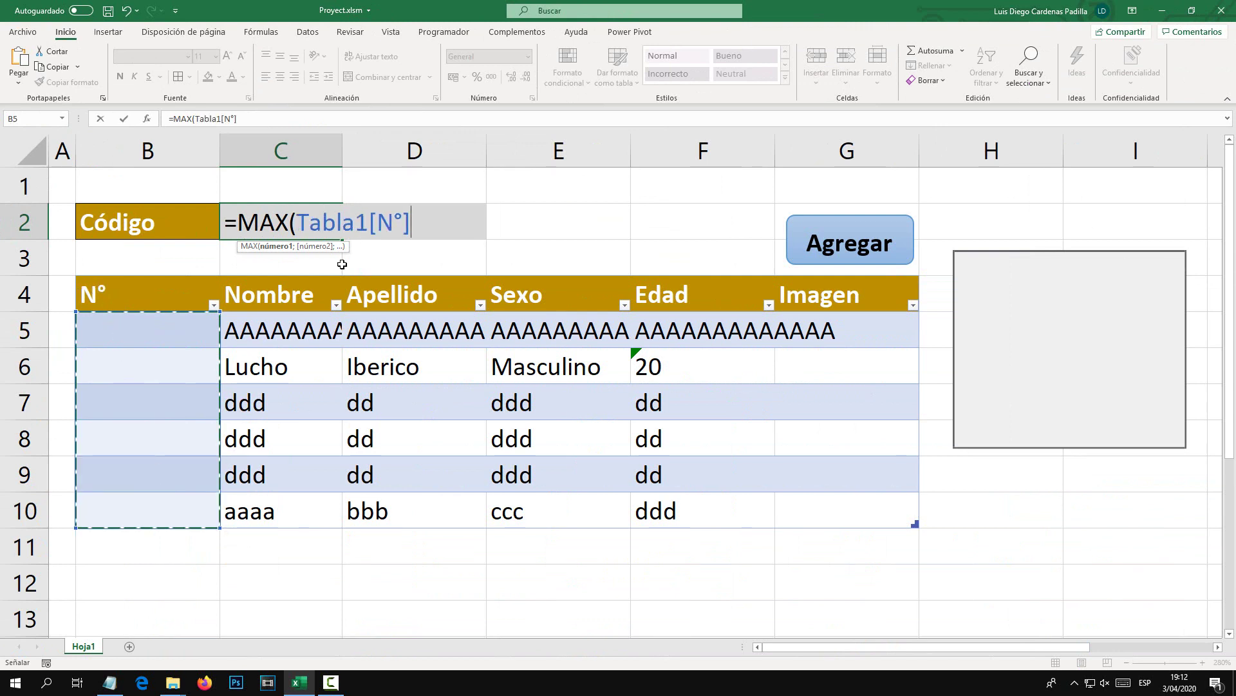
type(")")
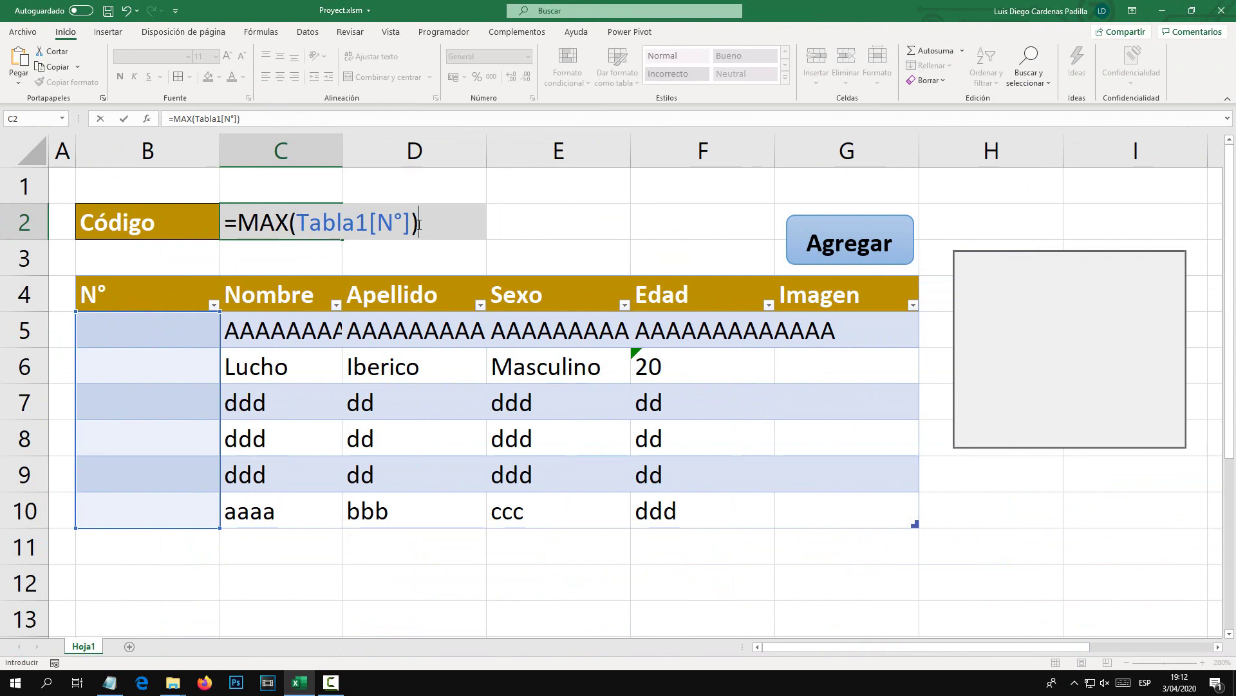
type("+1")
key("Return")
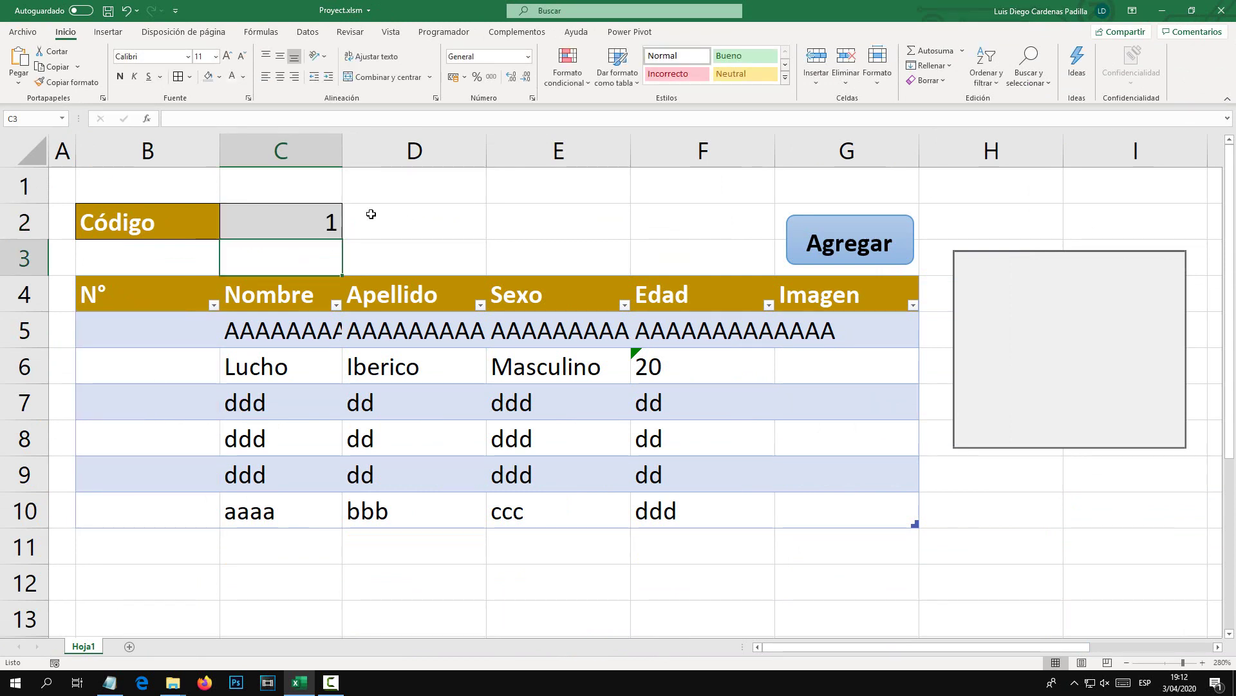
left_click(326, 224)
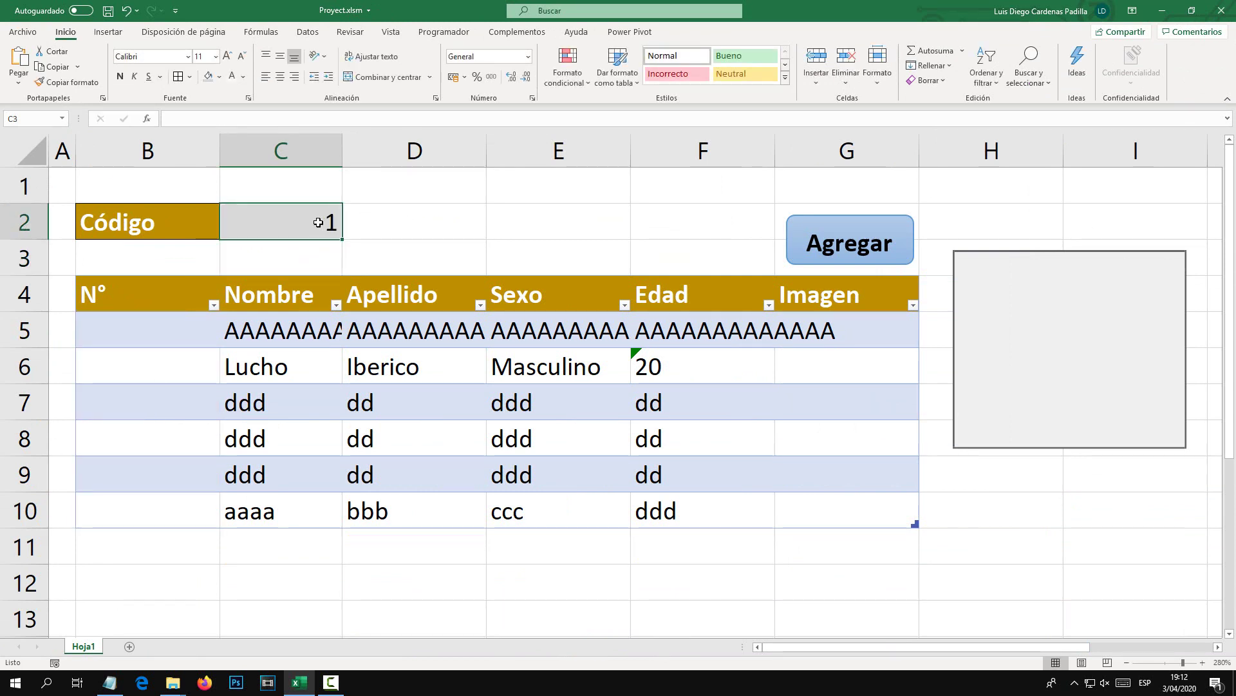
left_click(281, 77)
Enter 1 in N° cell B5, making Código show 2.
left_click(112, 347)
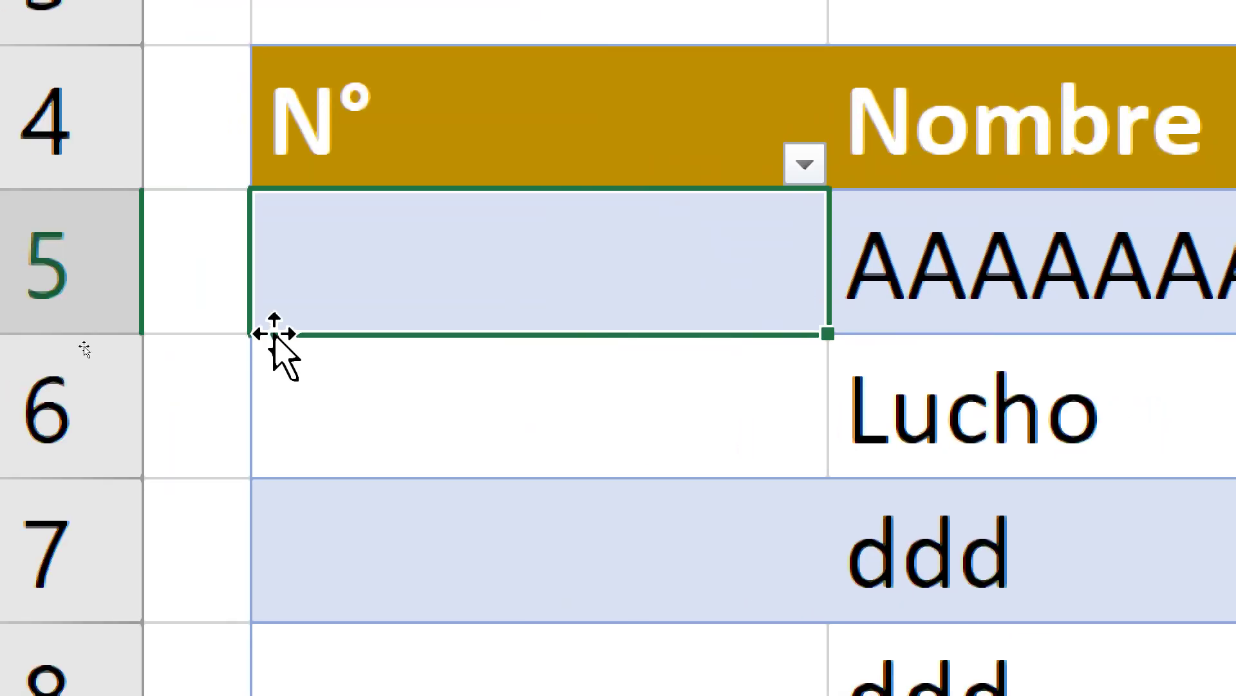
left_click(116, 366)
left_click(122, 399)
left_click(125, 447)
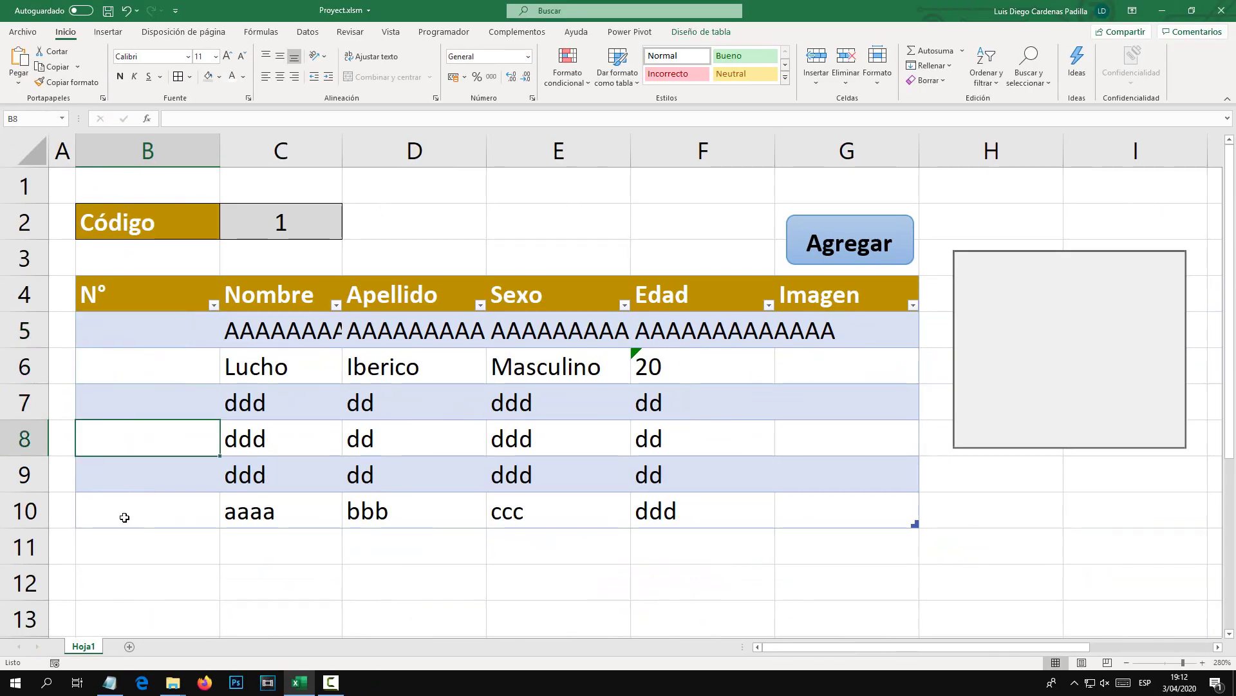
left_click(125, 517)
left_click(146, 325)
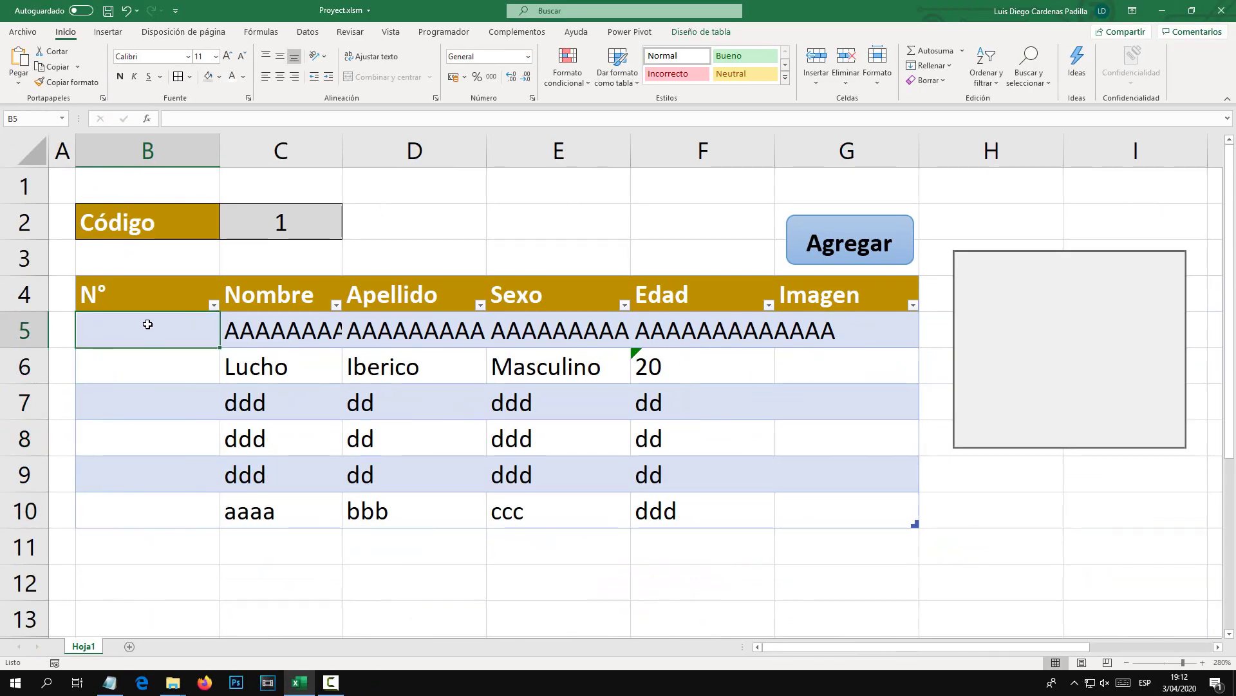
type("1")
key("Return")
left_click(283, 235)
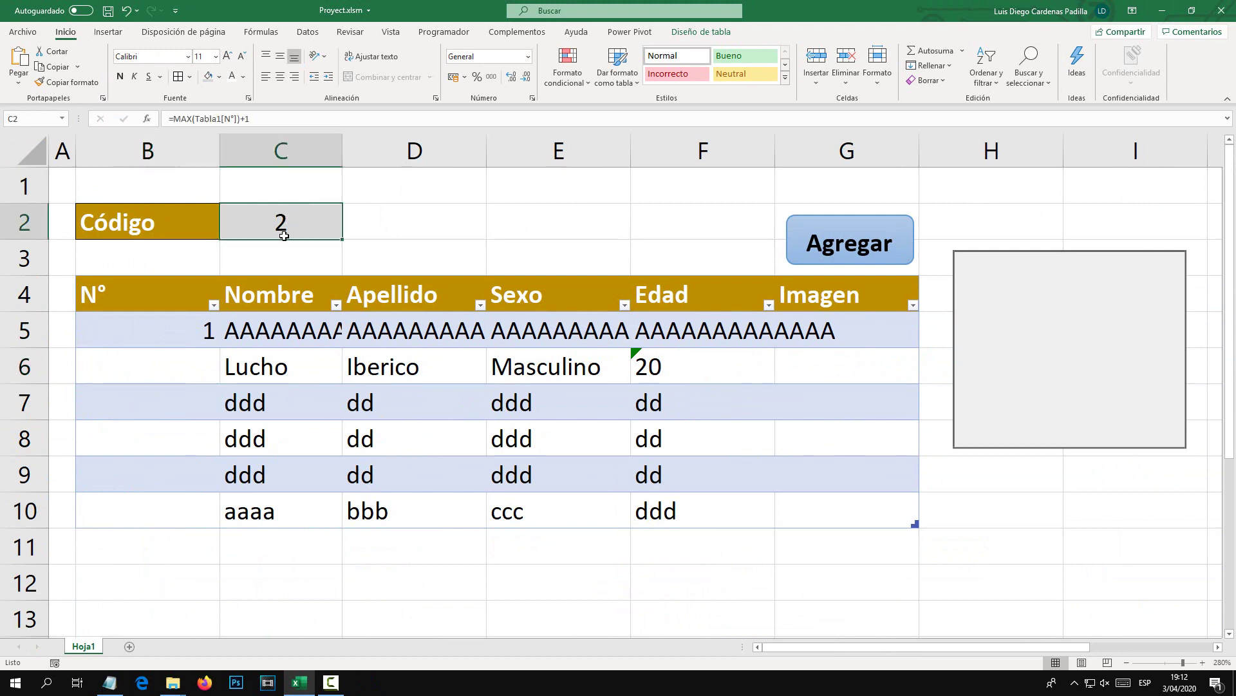
Number cells B6–B10 as 2 through 6, so Código shows 7.
left_click(204, 362)
type("2")
key("Return")
type("3")
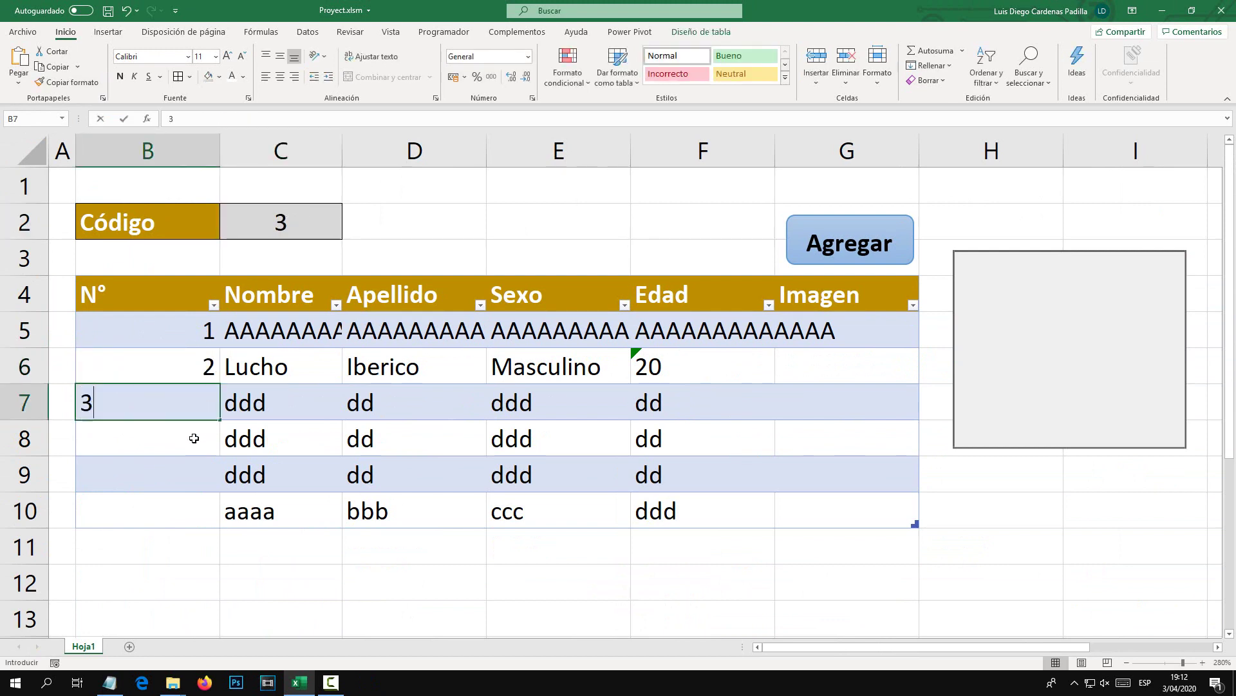
key("Return")
type("4")
key("Return")
type("5")
key("Return")
type("6")
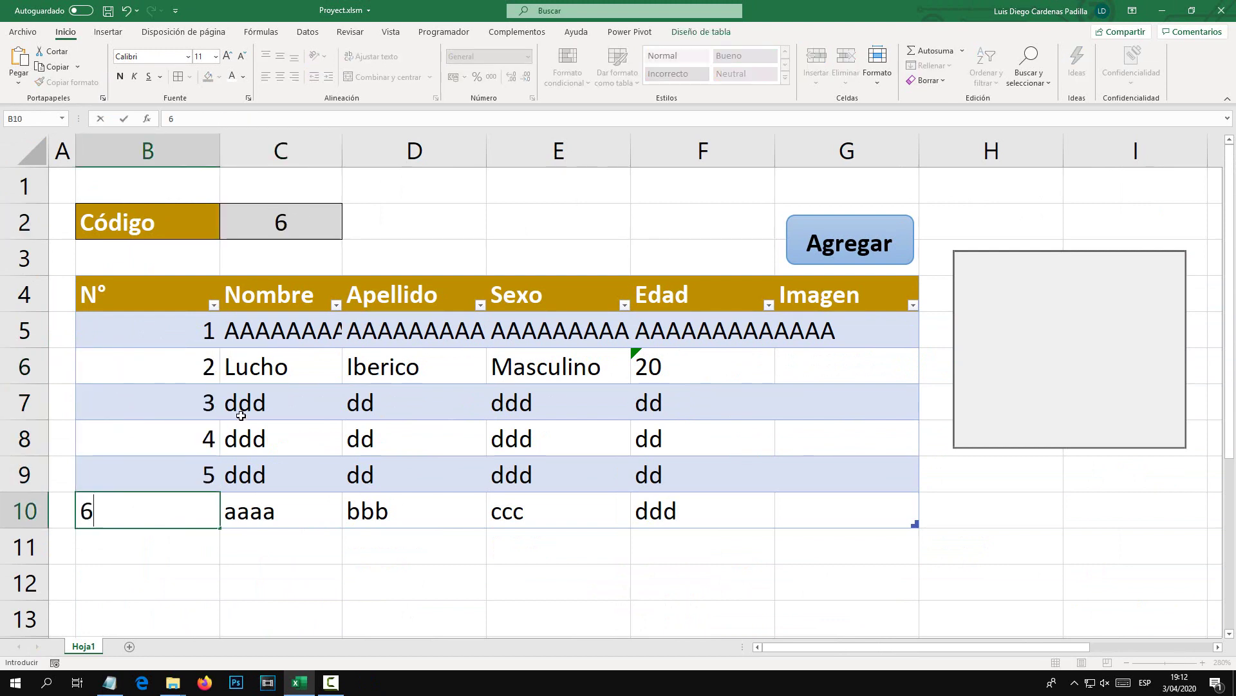
left_click(241, 415)
left_click(297, 212)
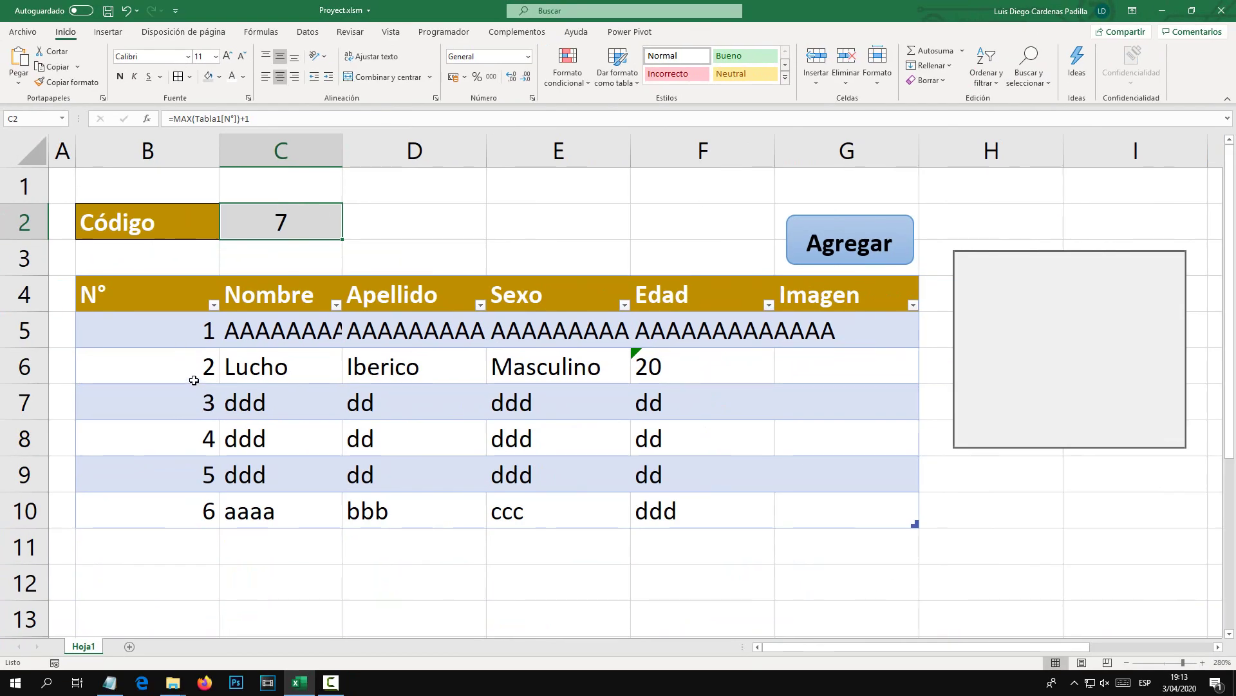
Delete table rows 5–10 with Eliminar, leaving one empty row.
left_click_drag(22, 330, 19, 509)
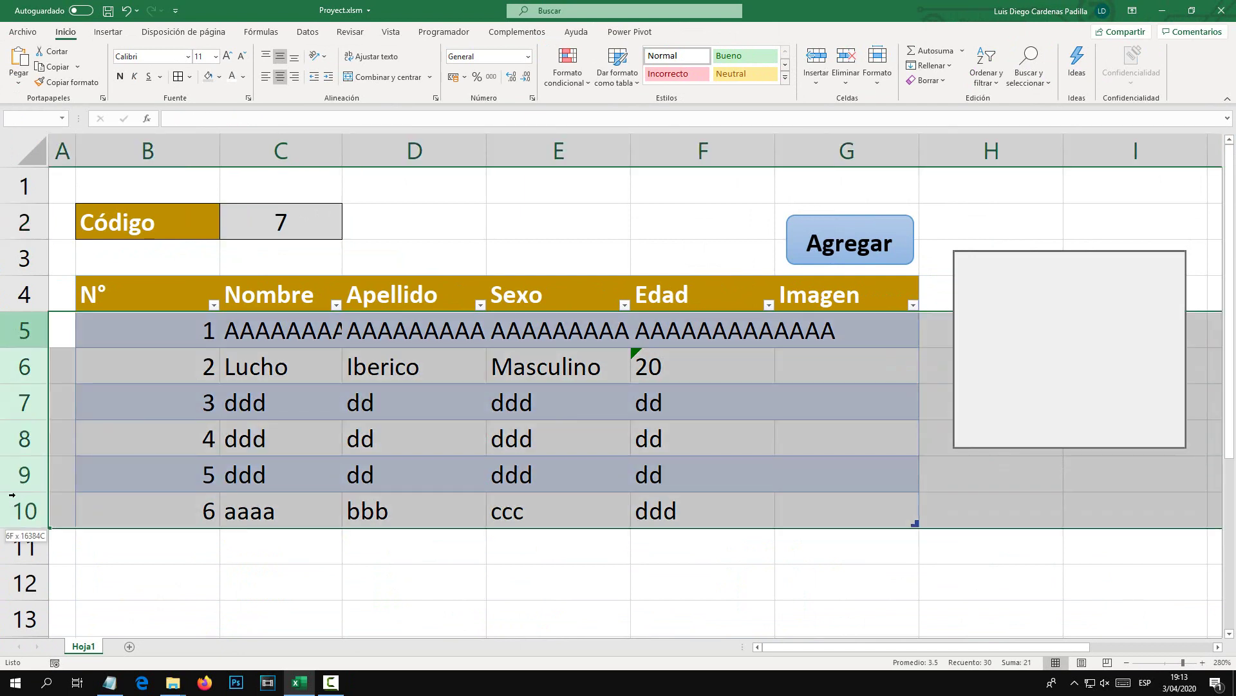
right_click(17, 479)
left_click(54, 373)
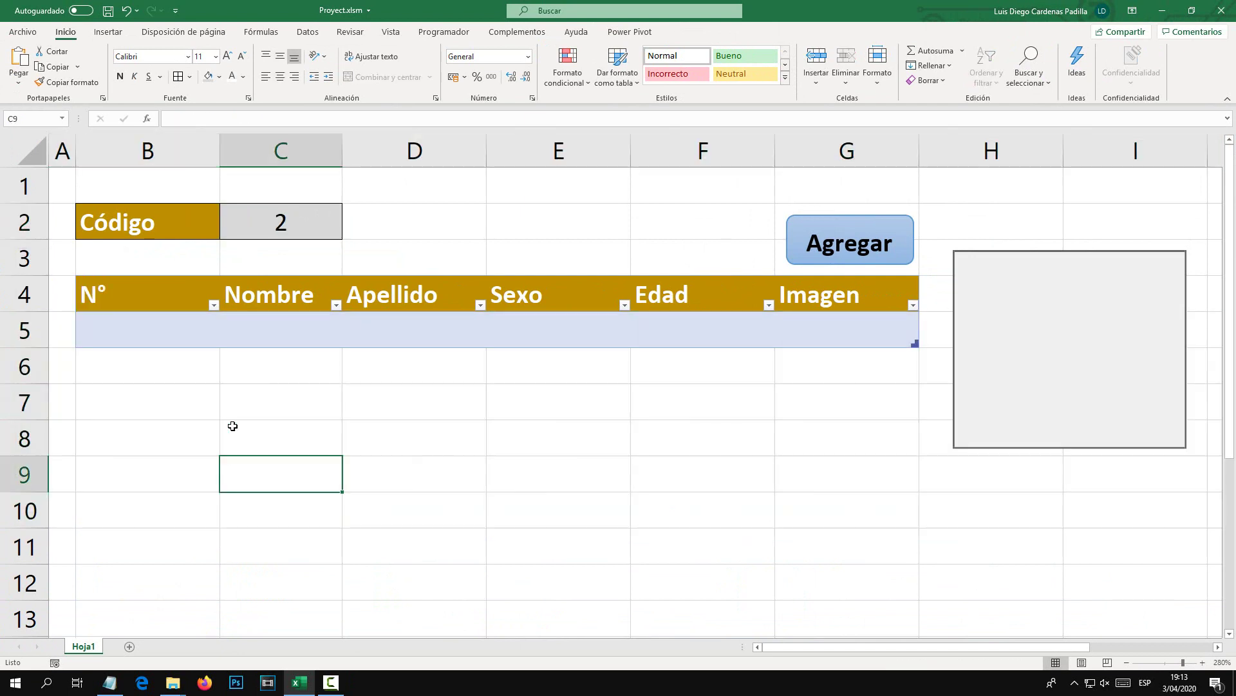
left_click(177, 321)
left_click(290, 218)
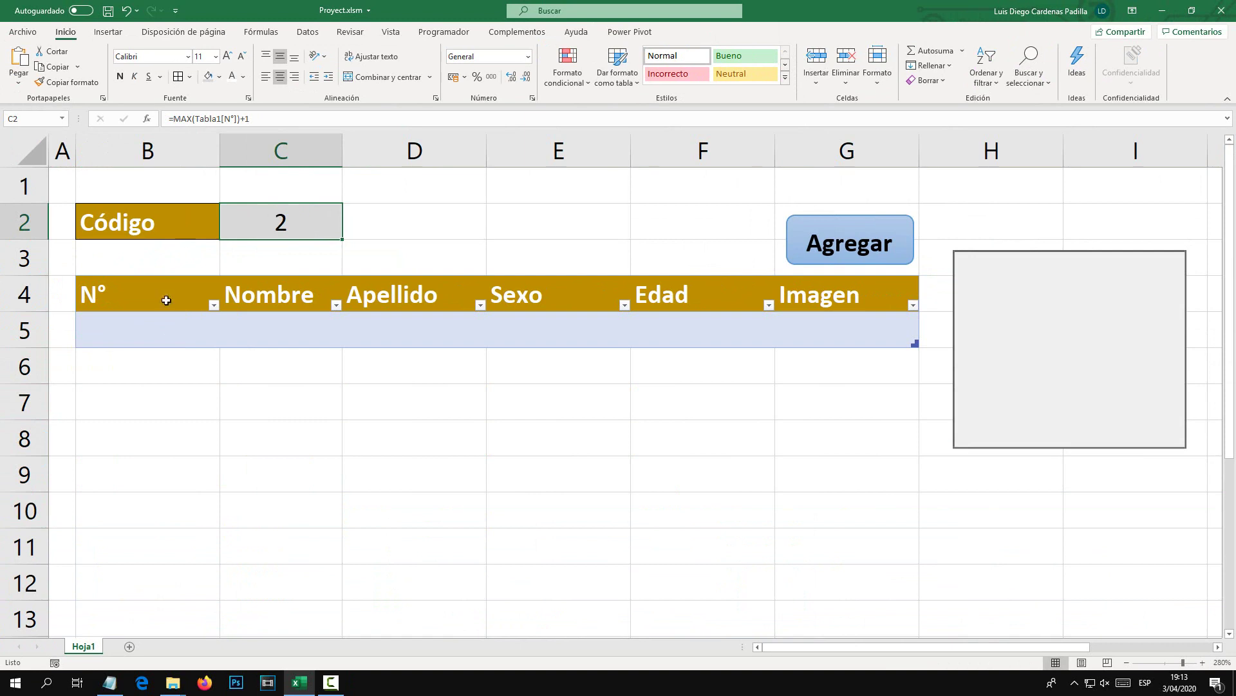
Clear N° cell B5 so the Código formula recalculates to 1.
left_click(148, 332)
key("Delete")
left_click(190, 397)
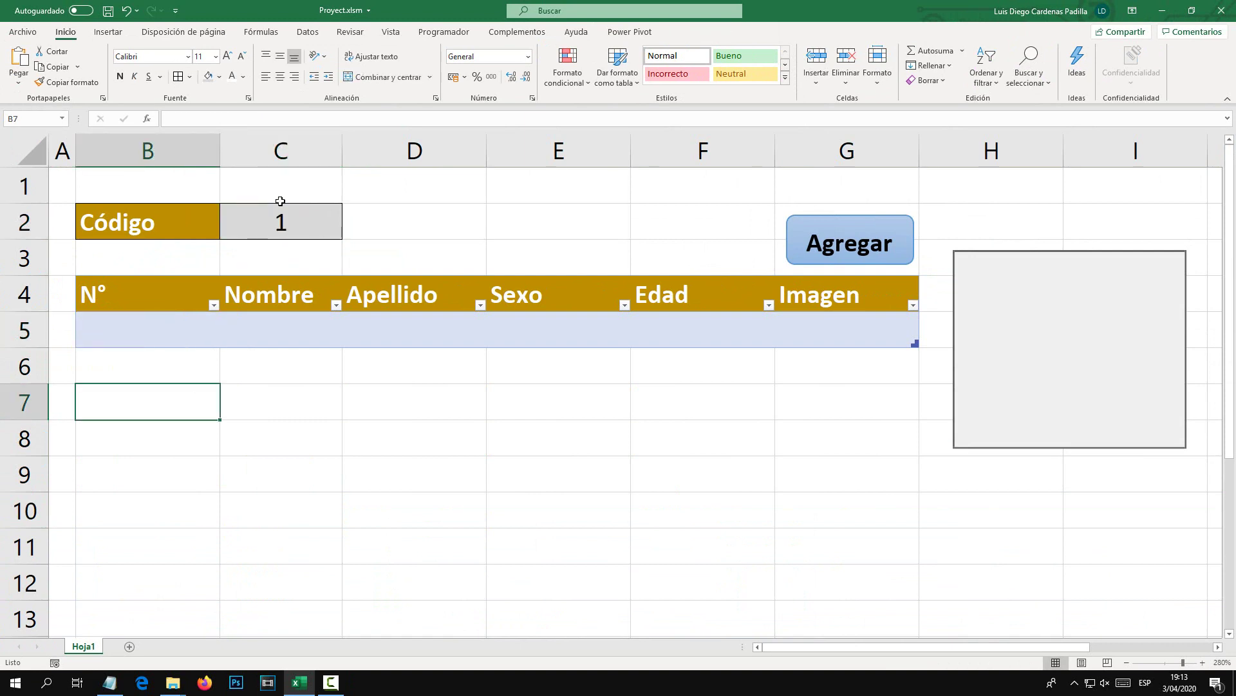
left_click(294, 225)
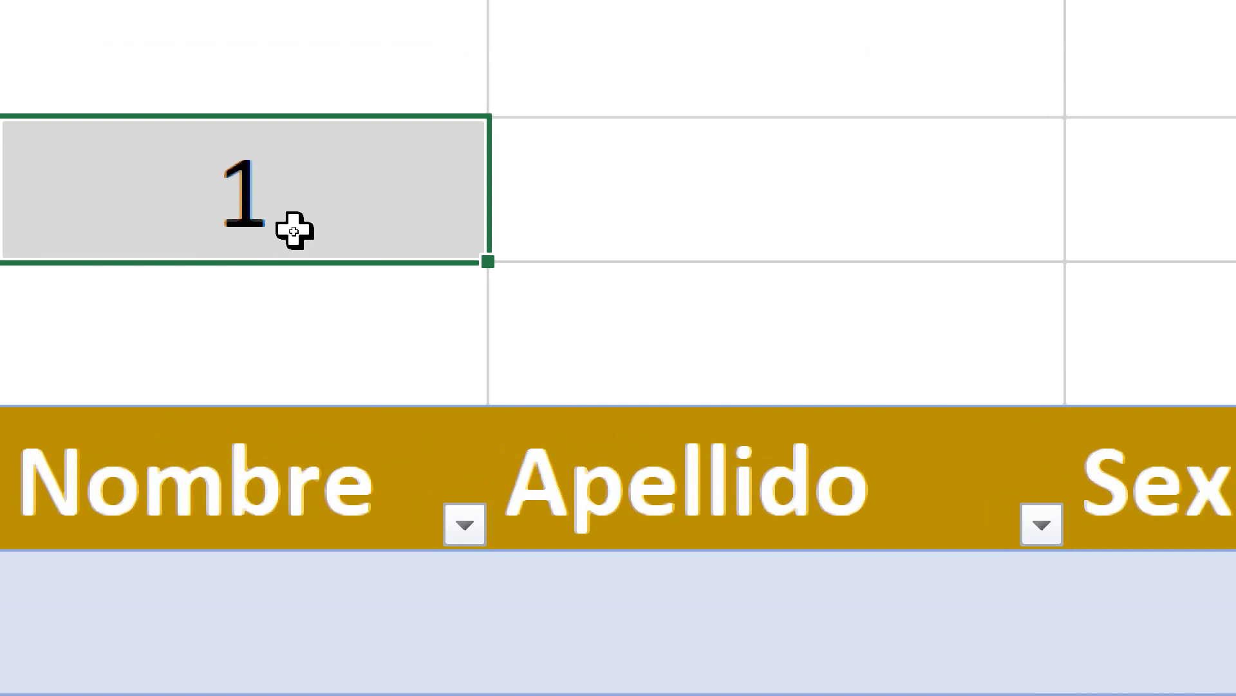
left_click(115, 323)
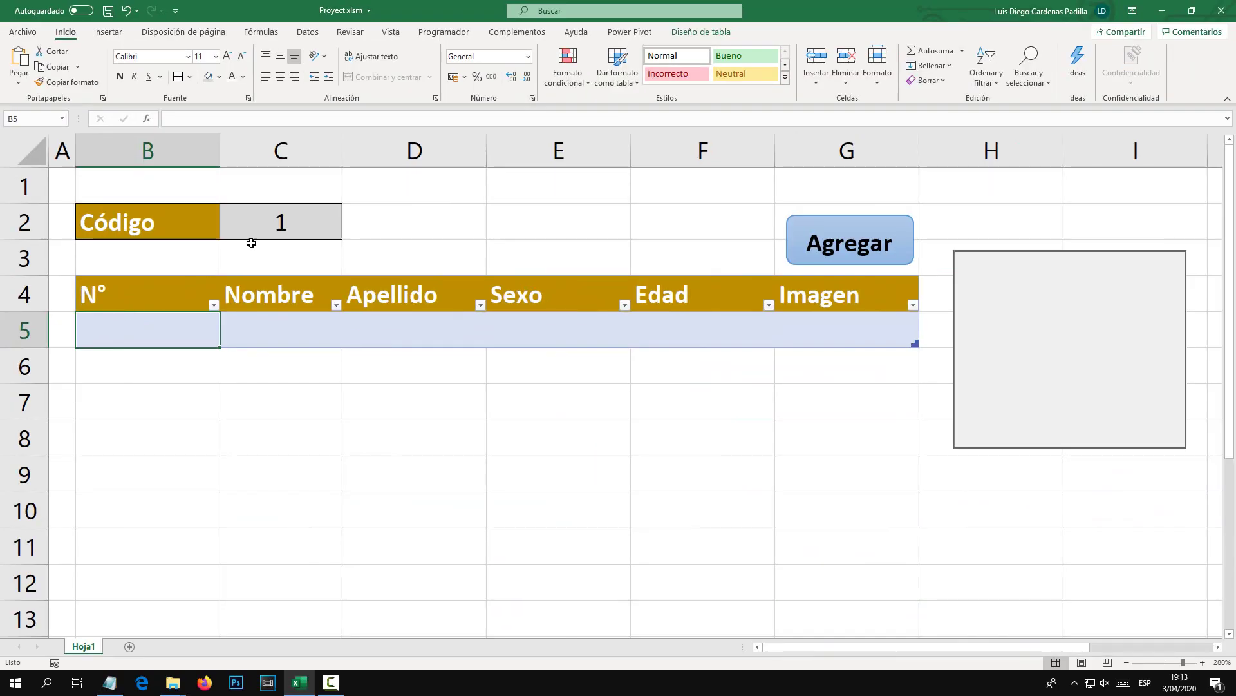
left_click(281, 226)
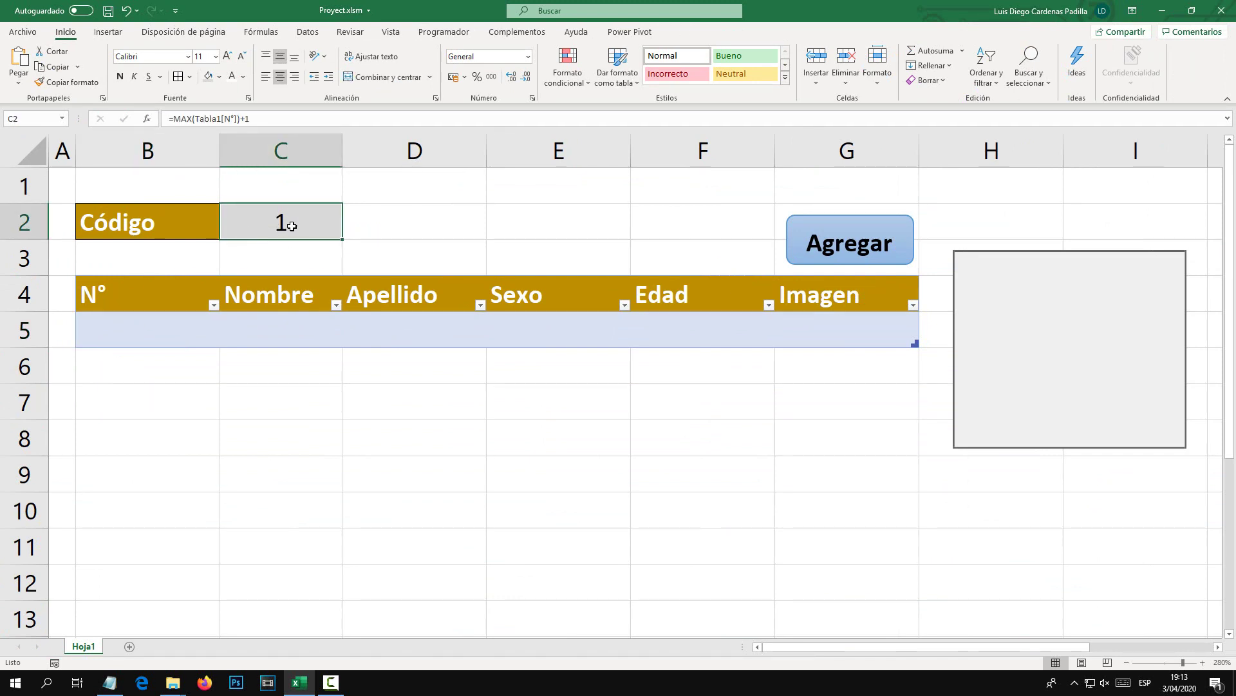
left_click(150, 319)
left_click(287, 220)
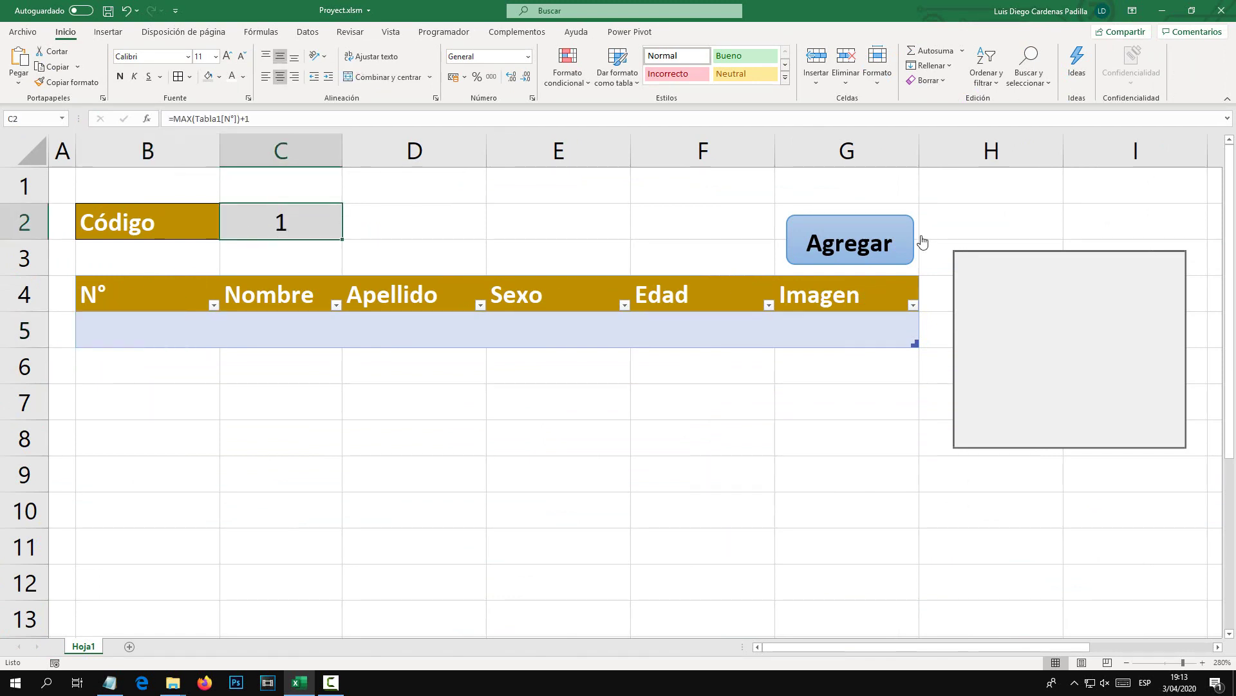
Try the Agregar registration form, moving it, then close it.
left_click(859, 247)
mouse_move(651, 249)
left_mouse_down()
mouse_move(709, 119)
mouse_move(485, 190)
left_mouse_up()
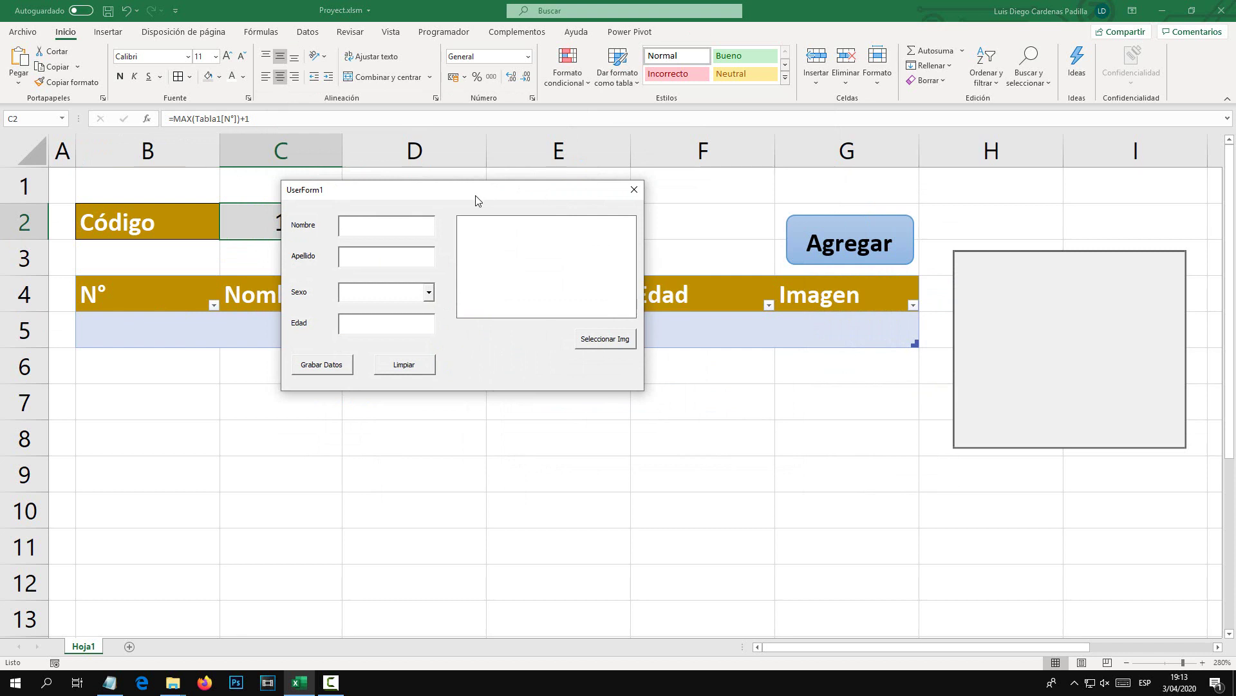
left_click(633, 190)
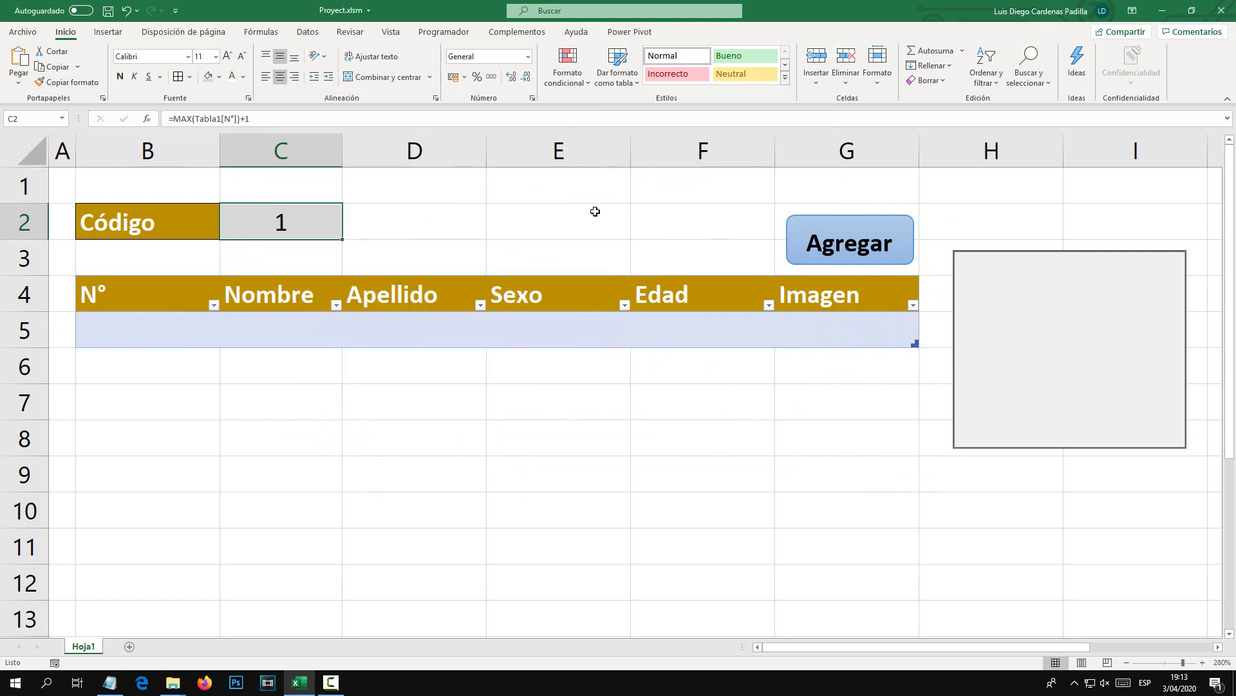
Go from Hoja1's Ver código to the Formulario_Registro design and its Grabar Datos Click code.
right_click(82, 651)
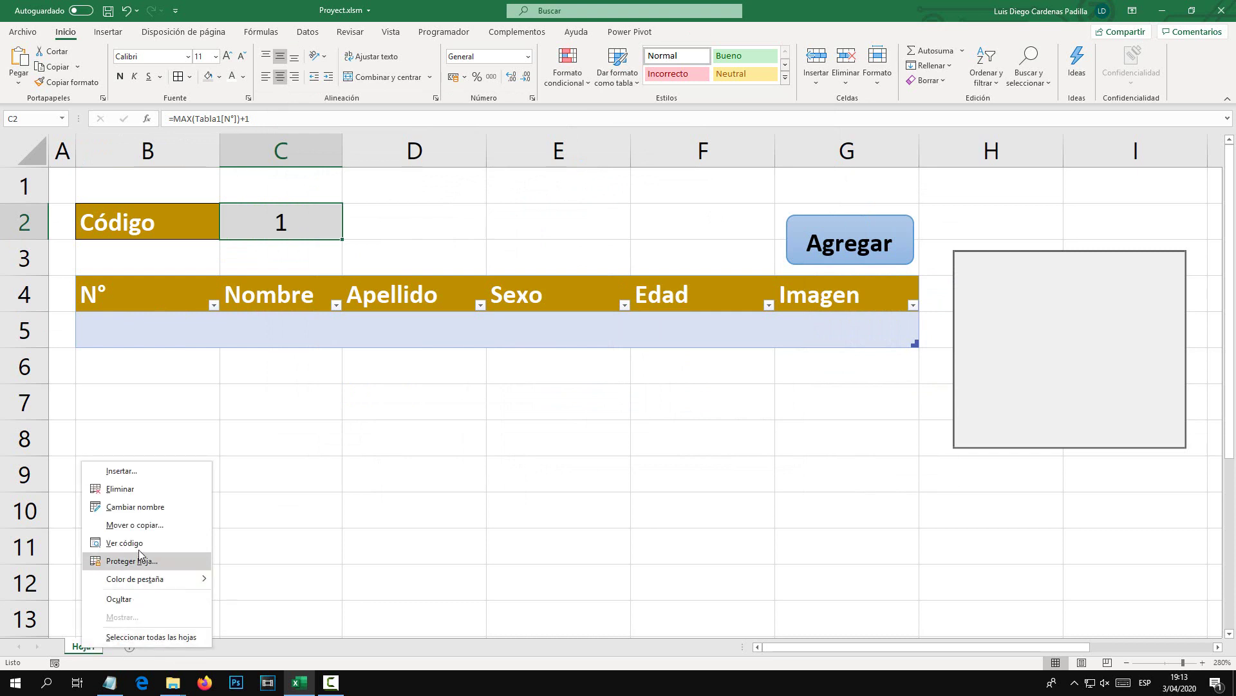
left_click(122, 543)
left_click_drag(184, 135, 444, 65)
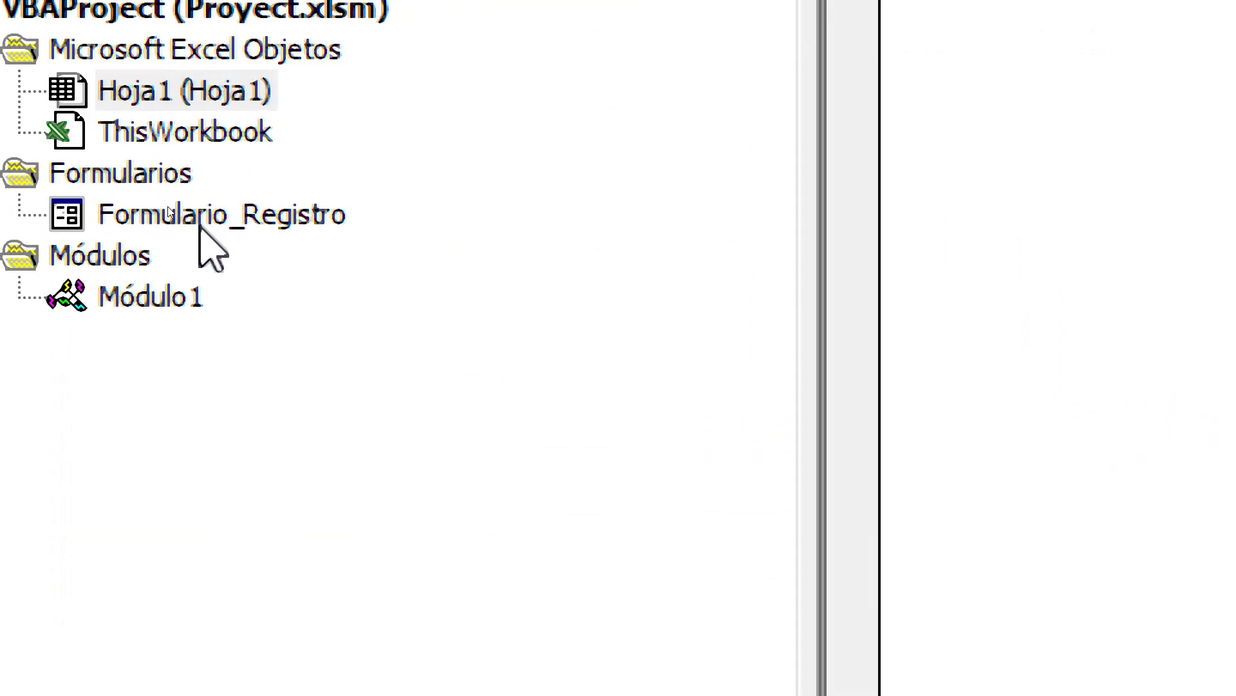
double_click(196, 219)
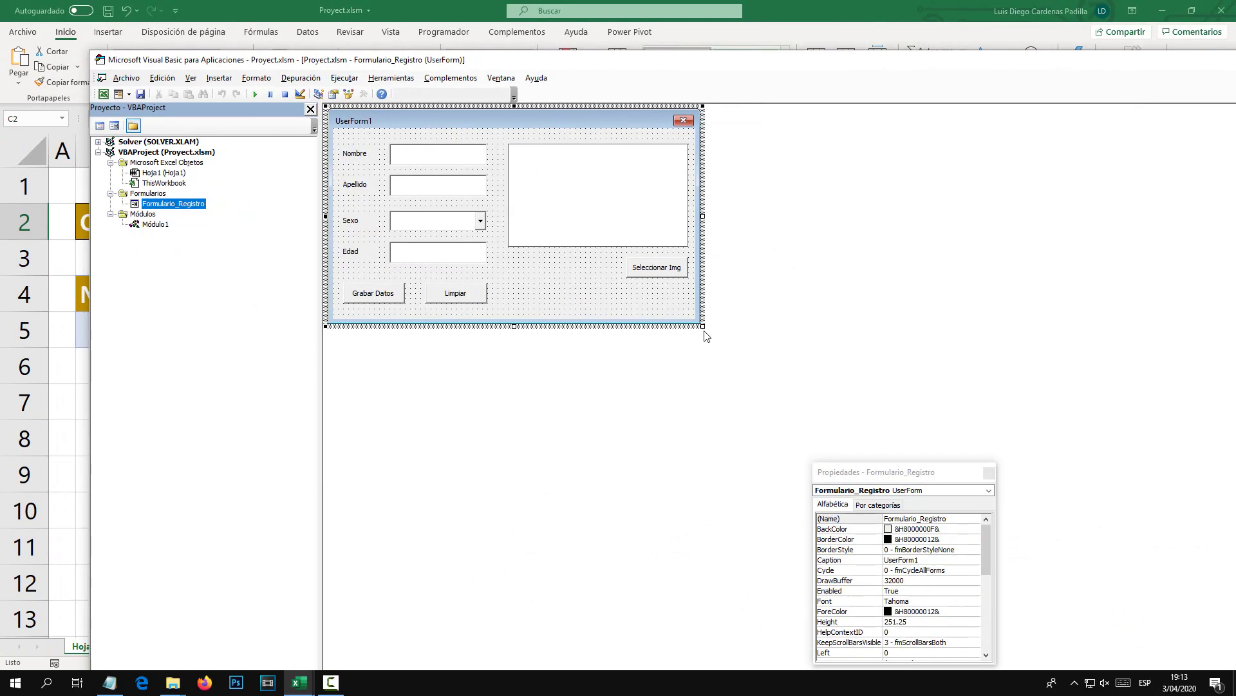
left_click(381, 296)
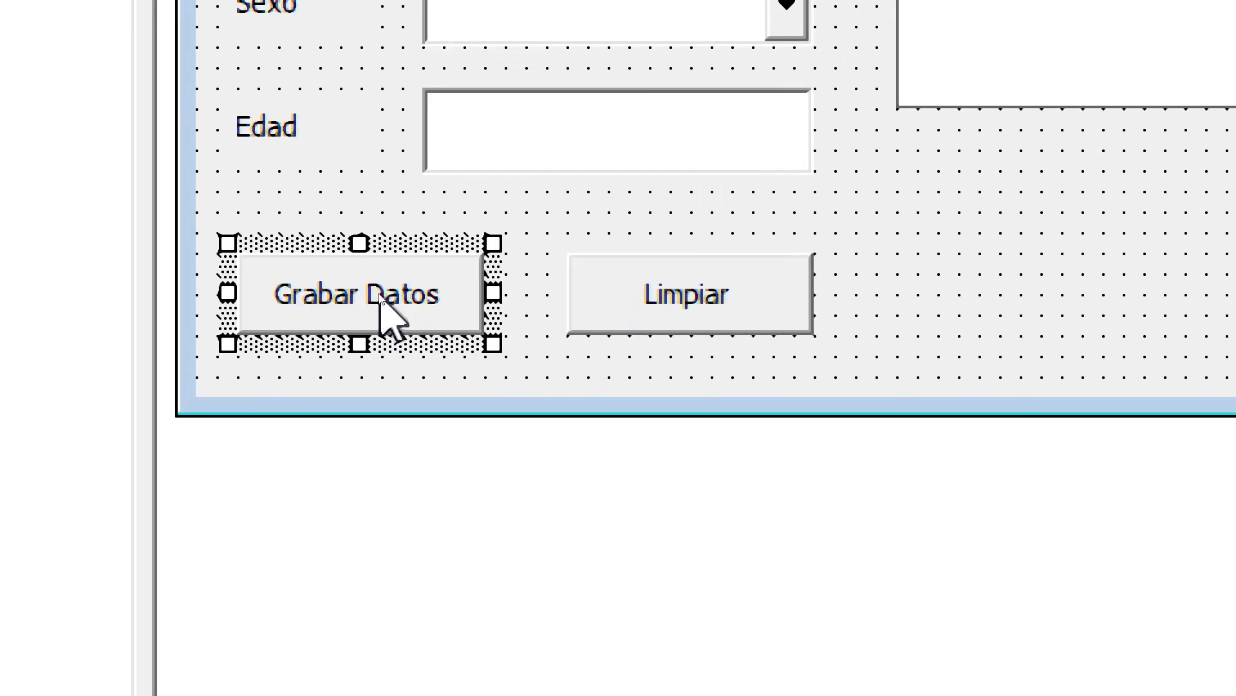
double_click(376, 296)
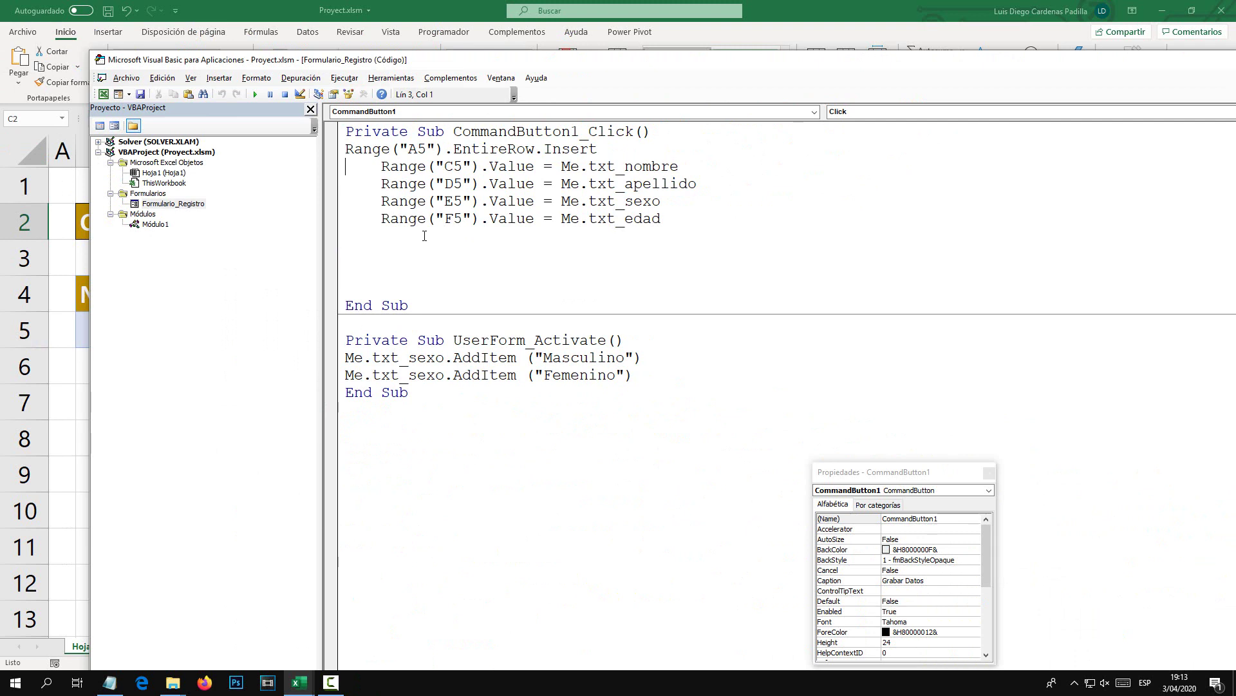
Type Range("B5").Value as a new line in CommandButton1_Click.
key("Right")
key("Right")
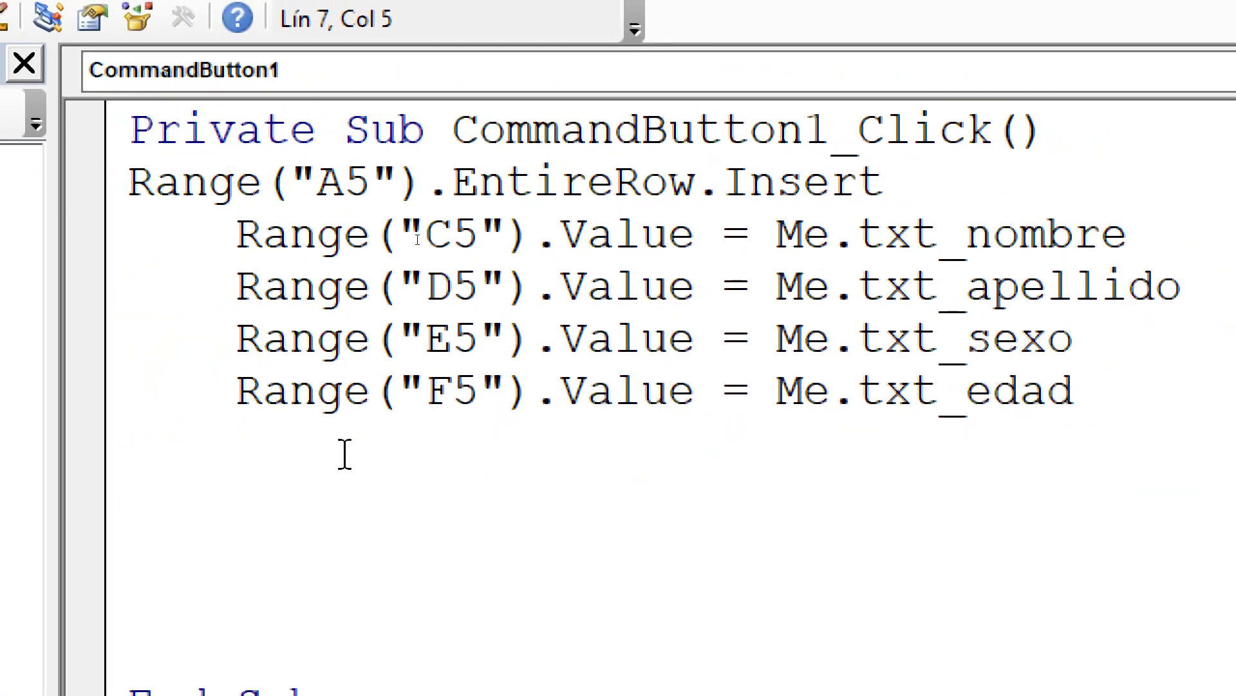
type("Range(\"\")")
key("Left")
type("\"\"")
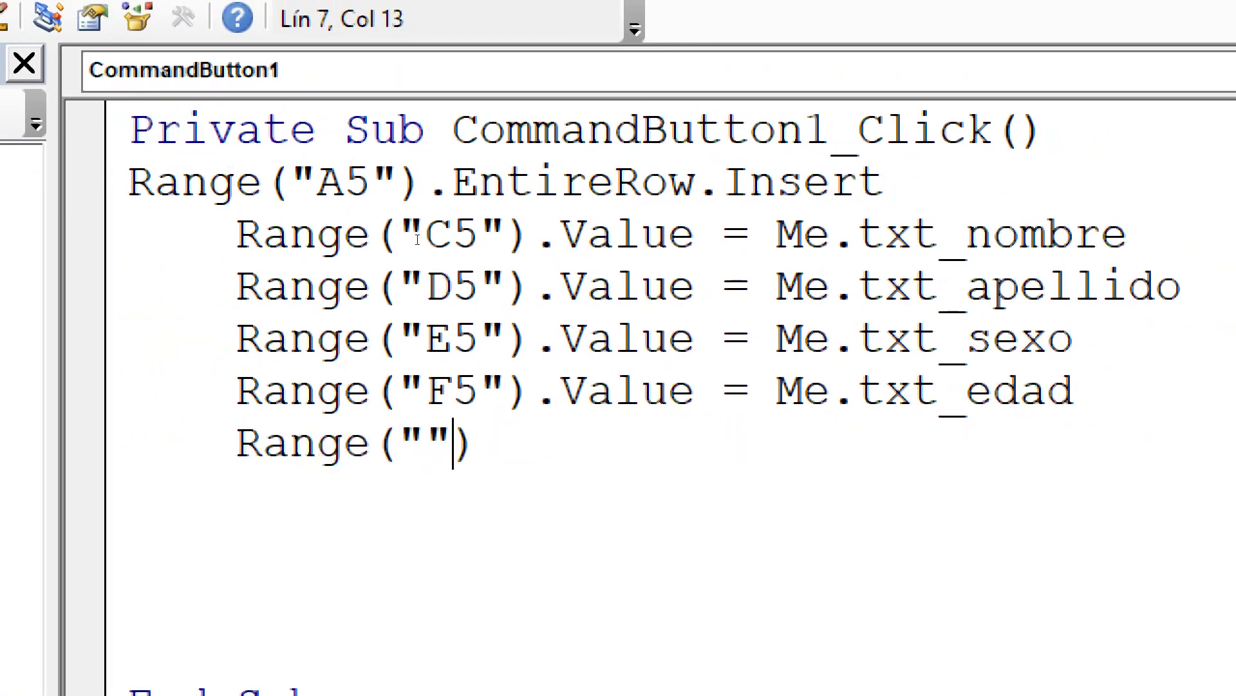
key("Left")
type("B5")
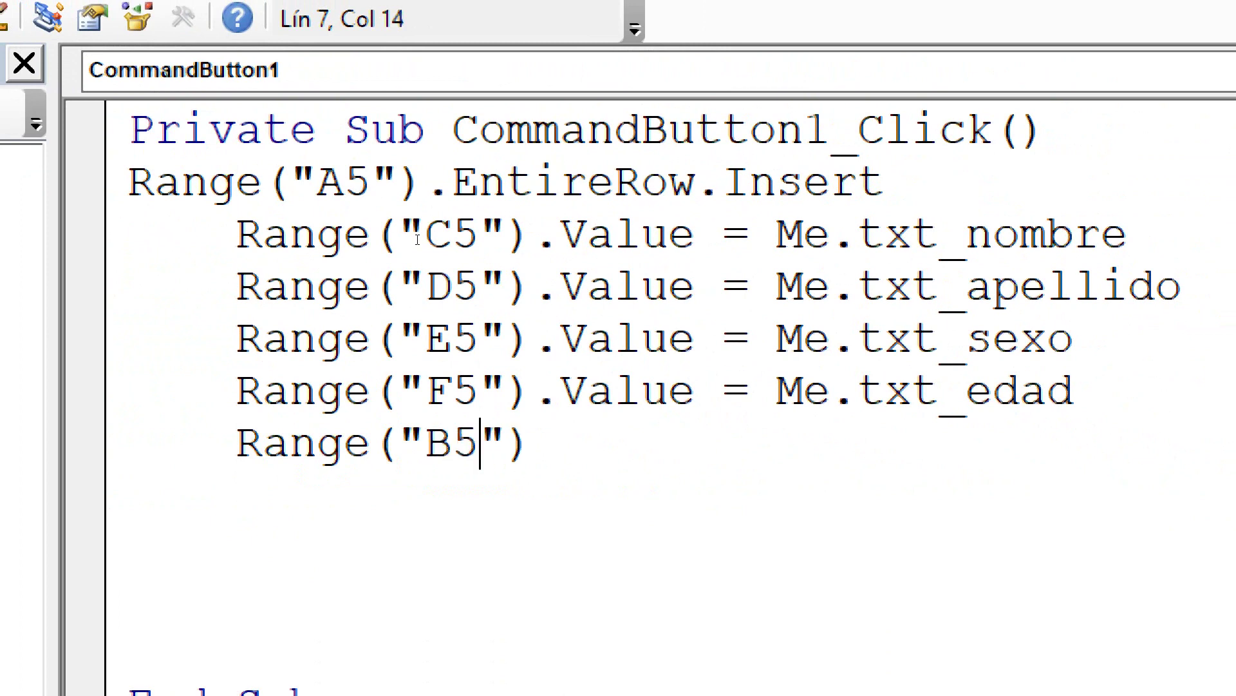
key("Right")
key("Right")
type("value")
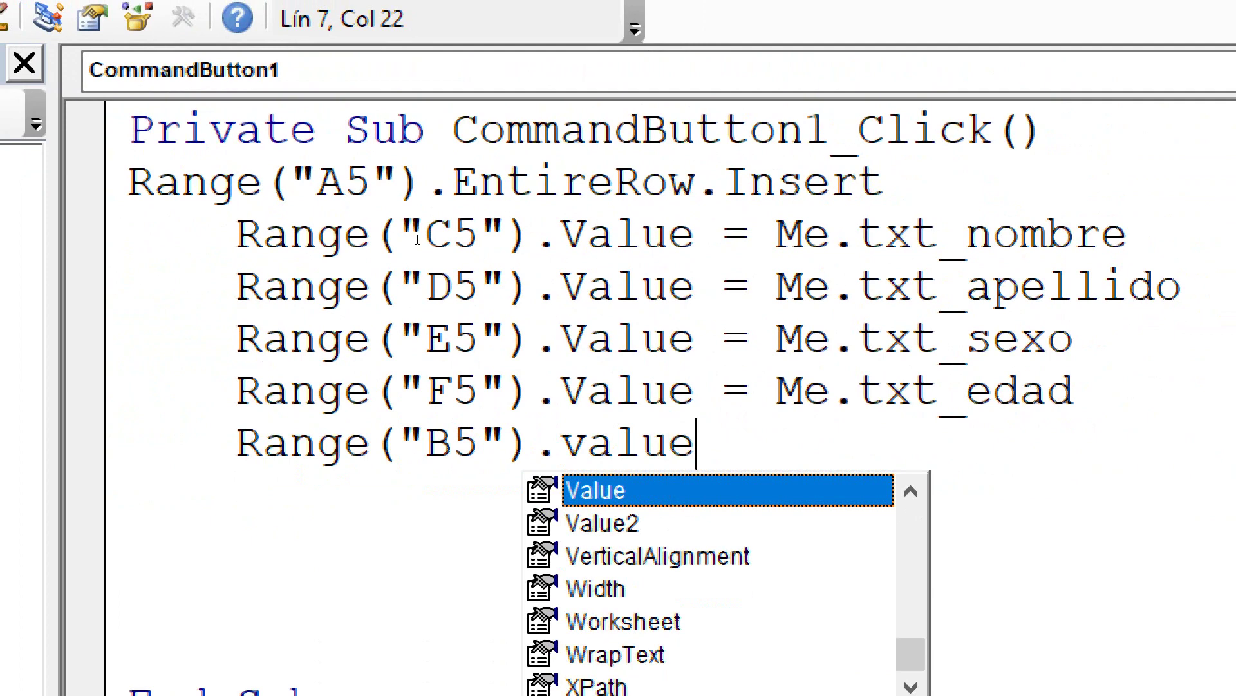
key("Tab")
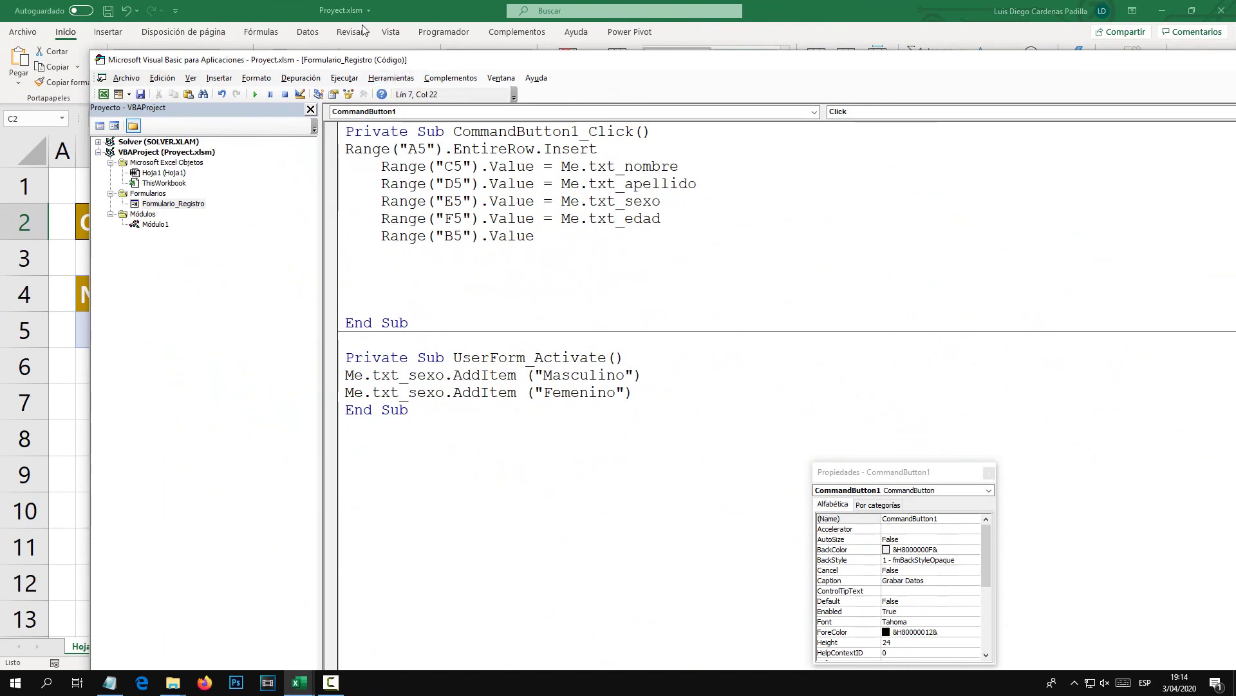
Back in Excel, inspect the Código formula in C2 and the N° cell B5.
left_click(363, 9)
left_click(341, 10)
left_click(138, 167)
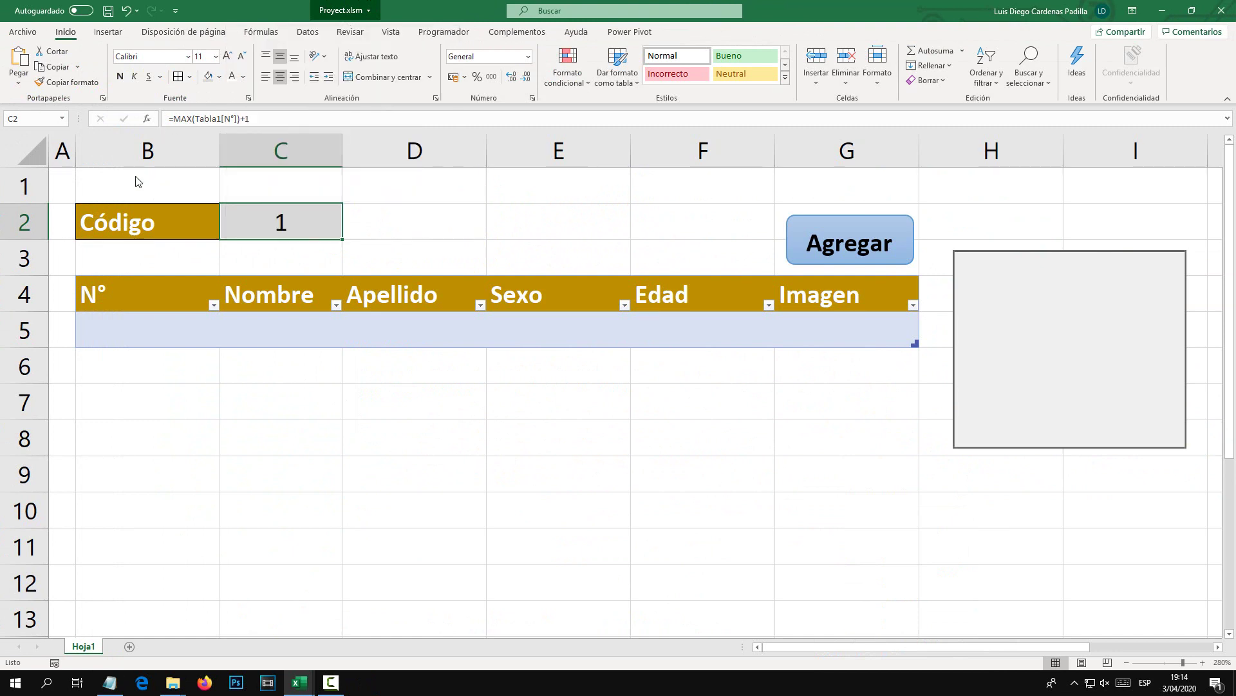
left_click(293, 146)
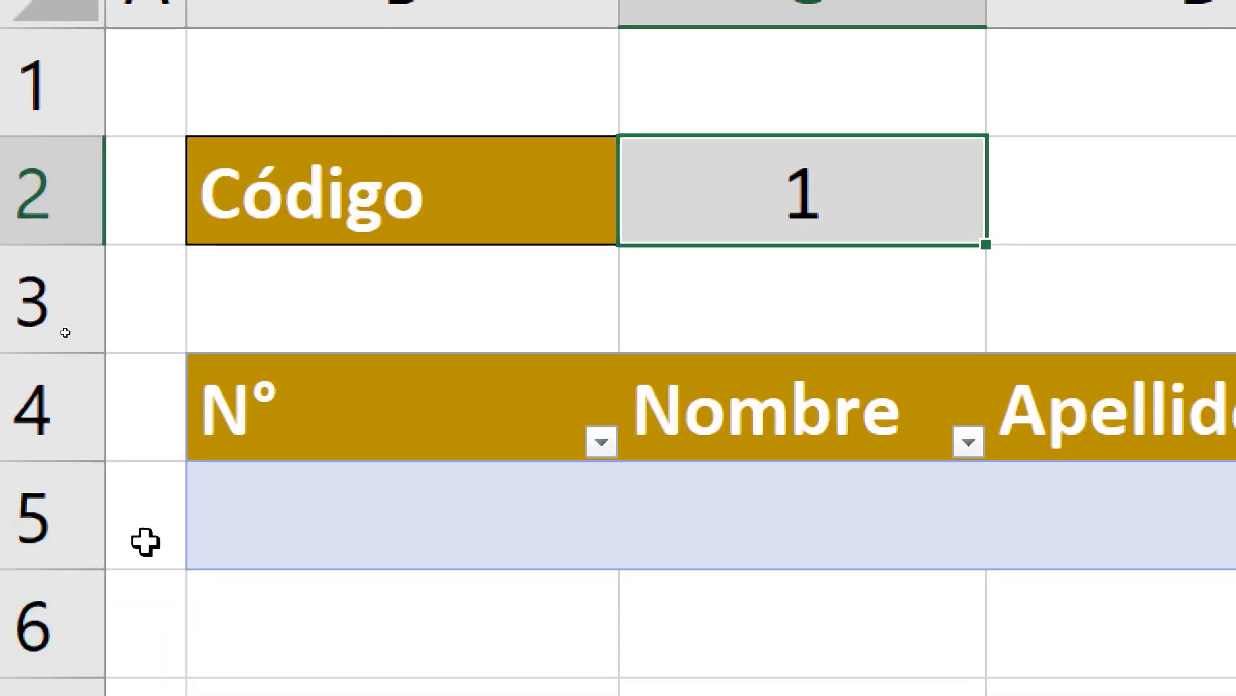
left_click(288, 499)
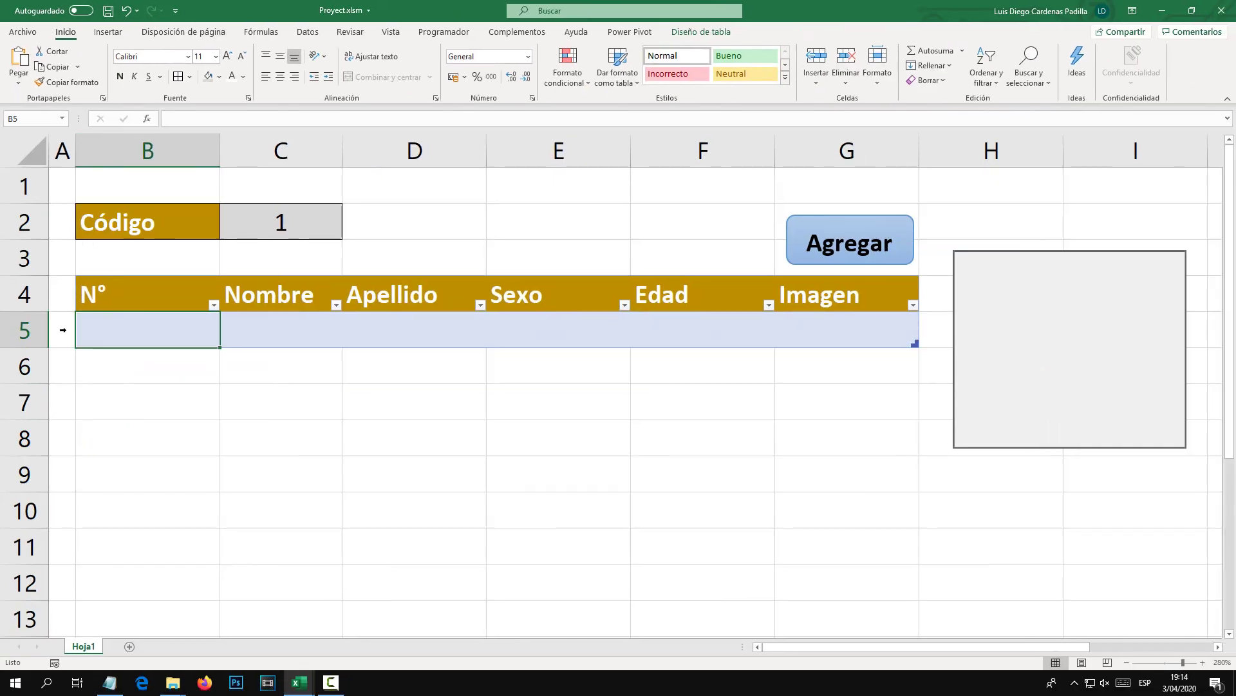
mouse_move(299, 682)
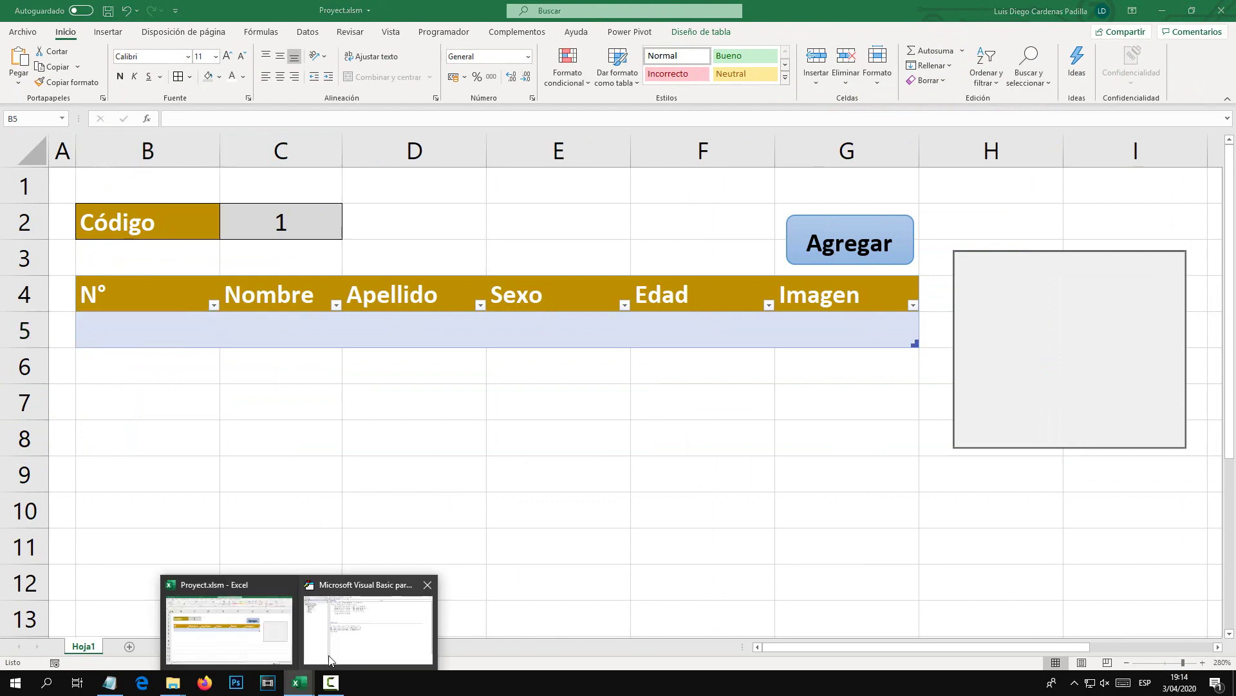
Complete the line as Range("B5").Value = codigo.
left_click(348, 631)
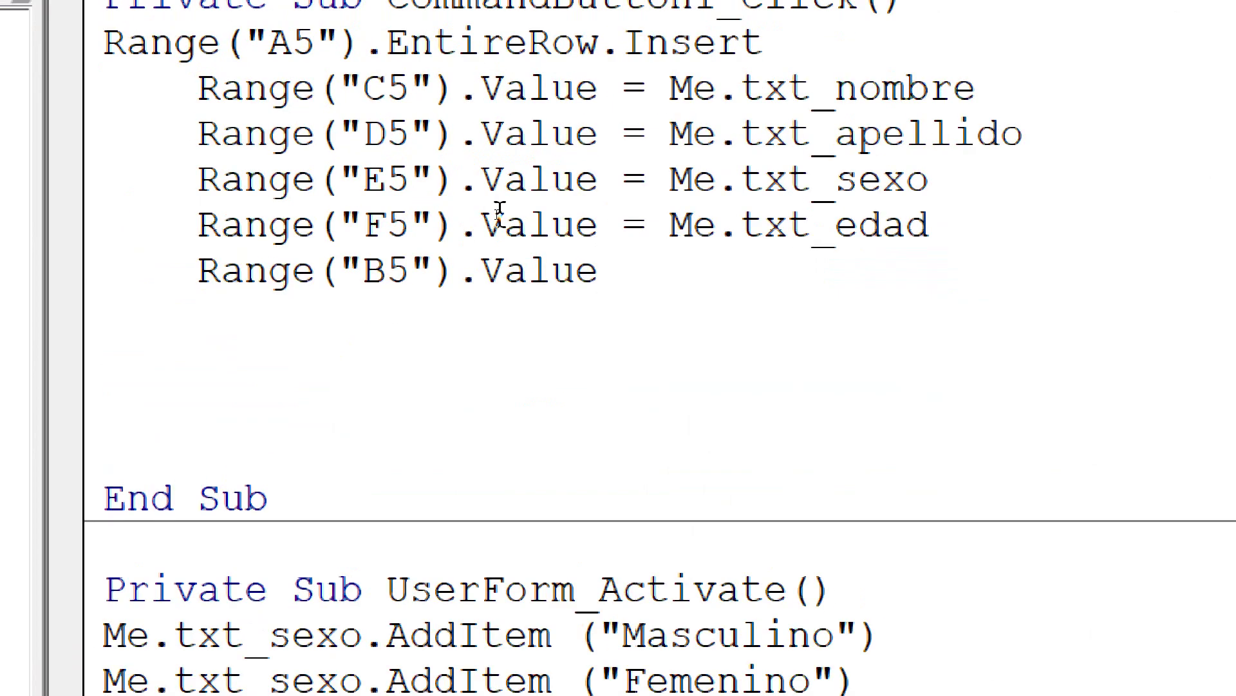
type("= ")
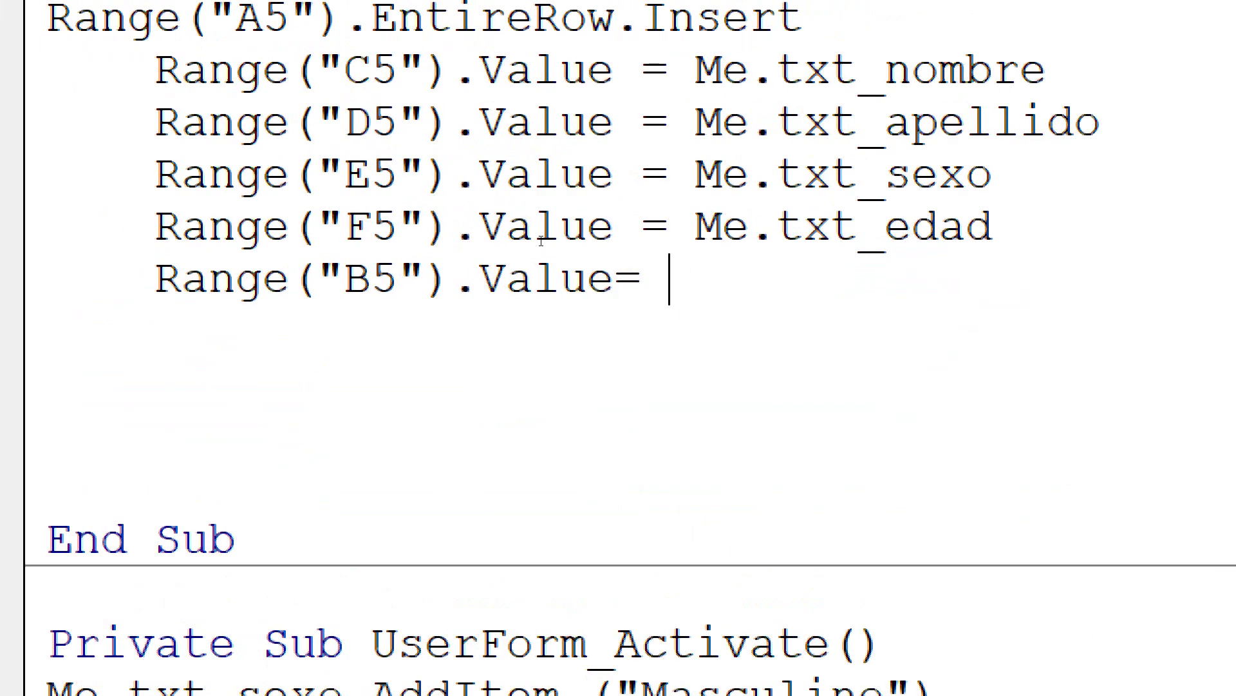
type("codigo")
key("shift+Left")
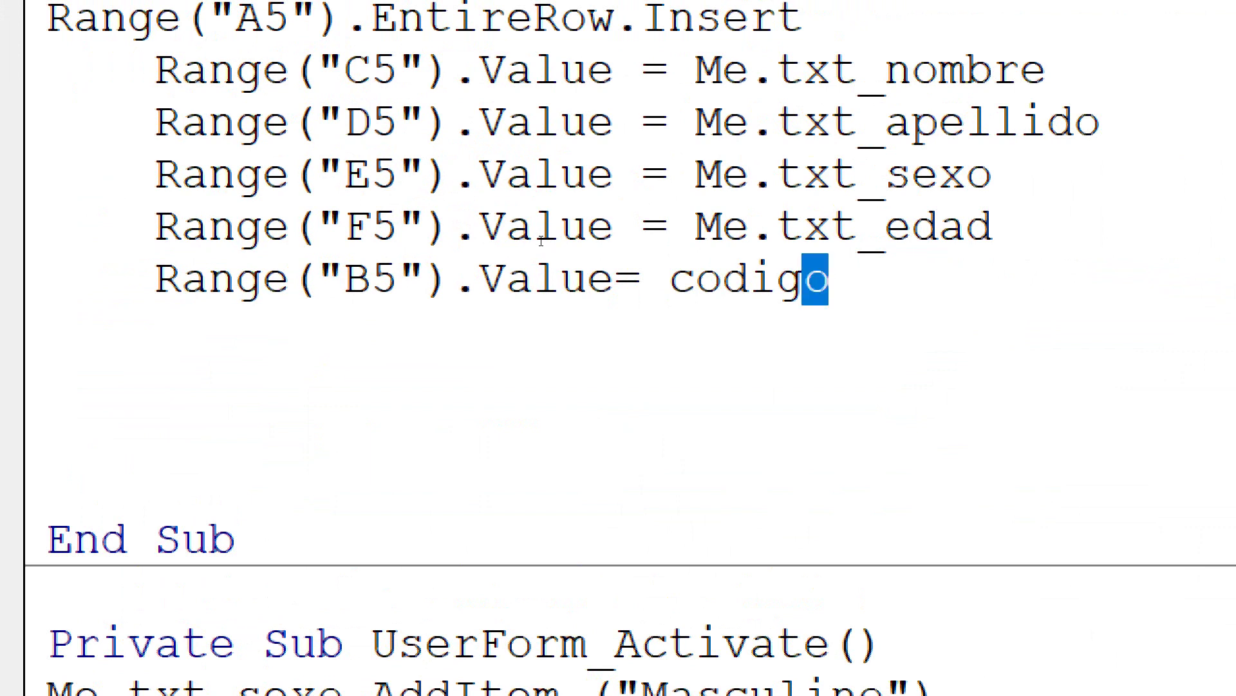
key("shift+Left")
key("shift+Left")
key("shift+Left")
key("shift+Left")
key("shift+Left")
key("shift+Left")
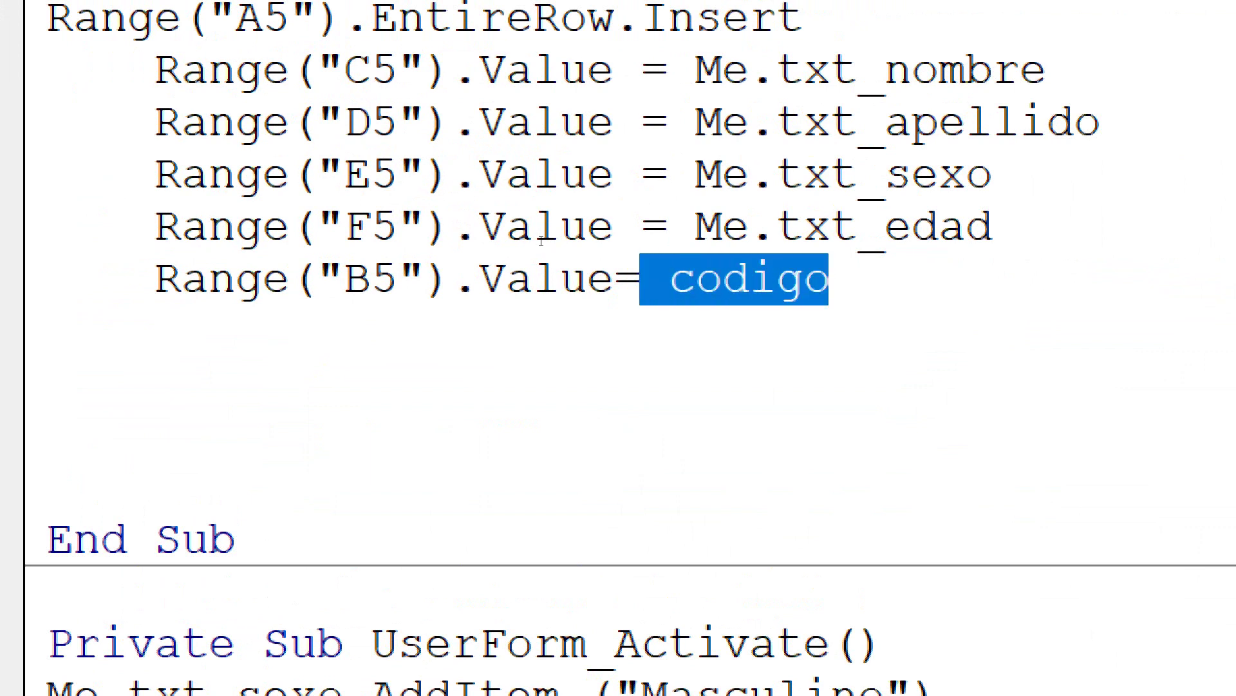
key("shift+Right")
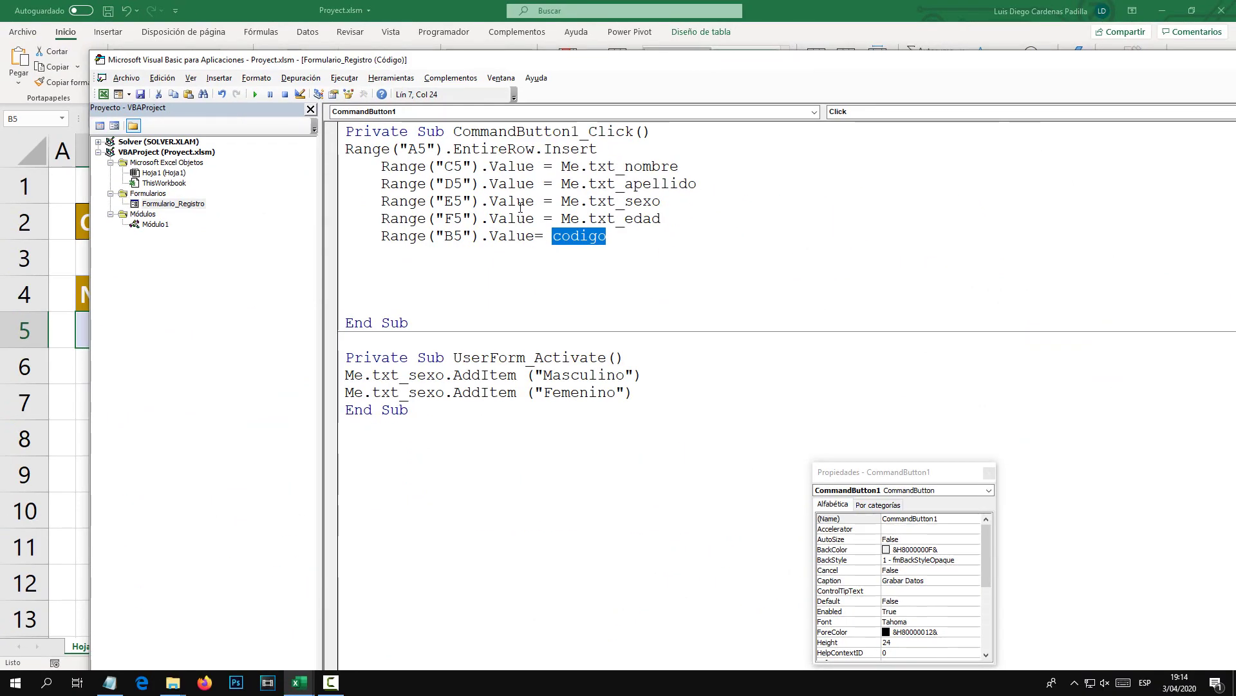
key("End")
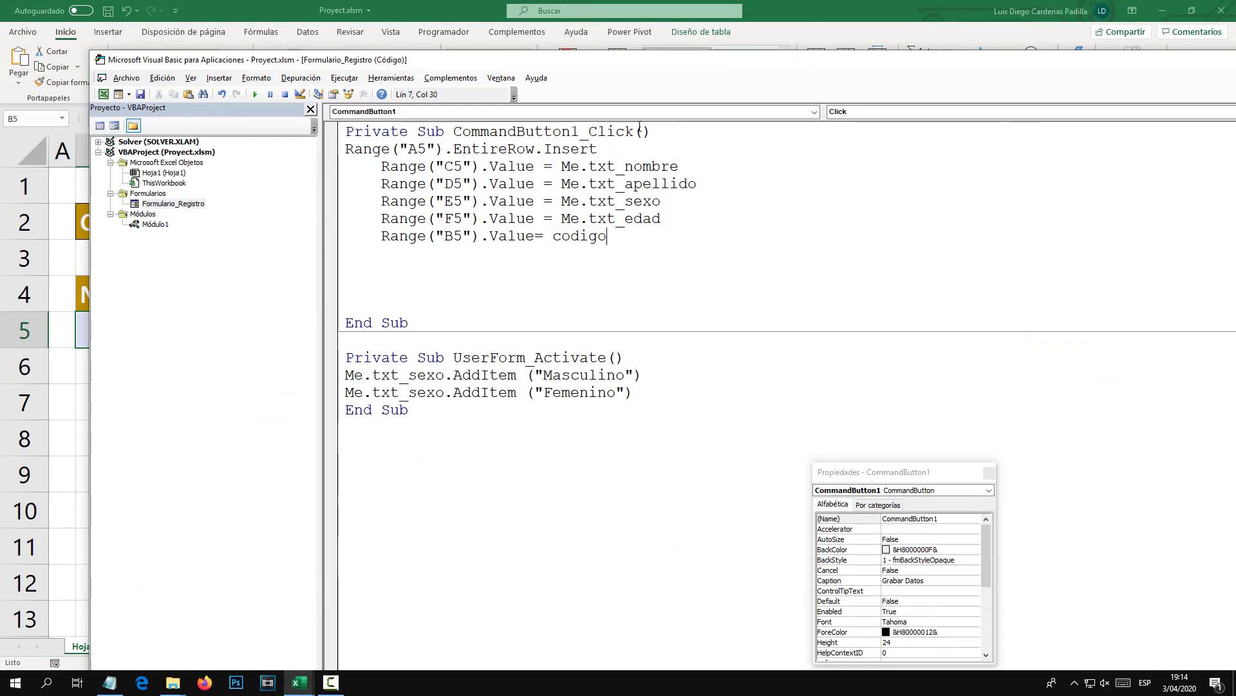
Add a line above it assigning codigo = Range("C2").Value.
left_click(653, 131)
key("Return")
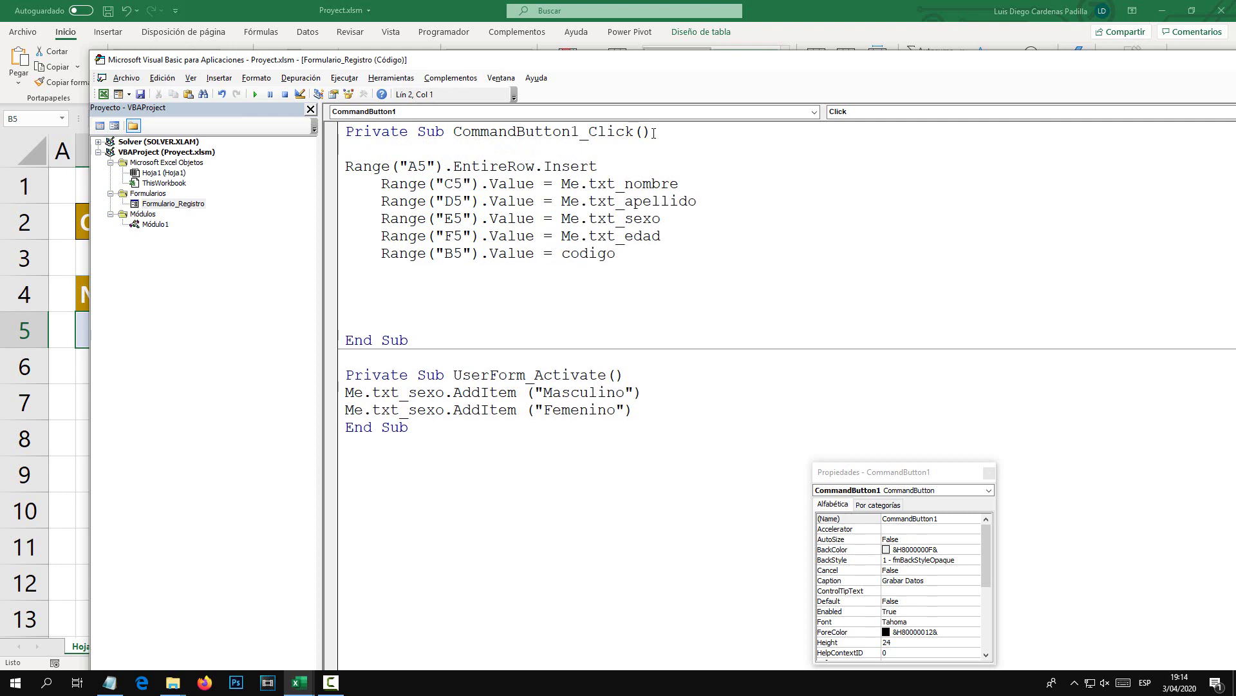
key("Return")
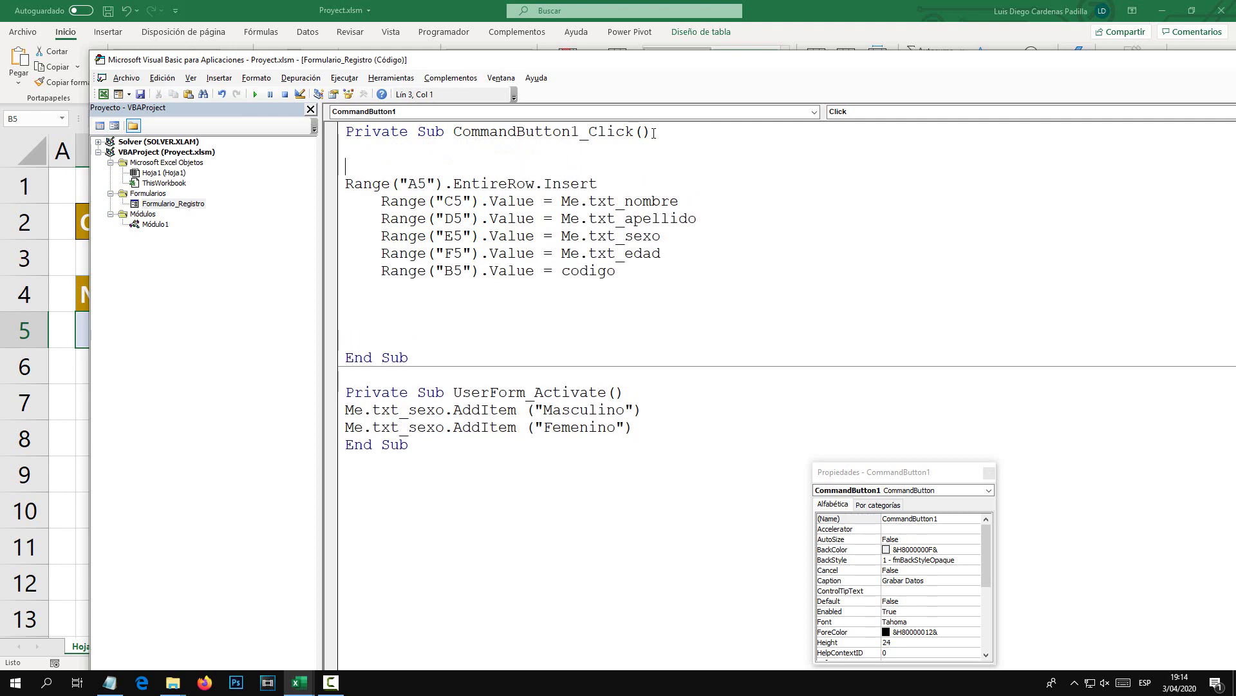
key("ctrl+z")
key("ctrl+z")
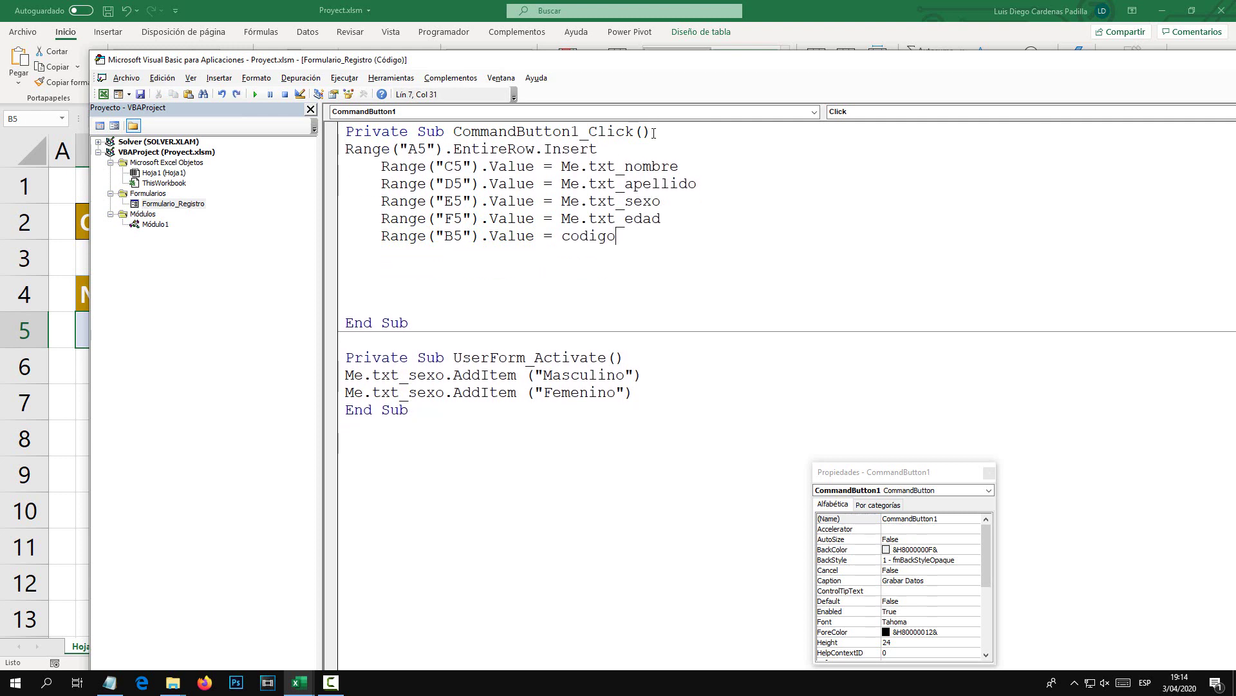
key("Return")
type("codigo=")
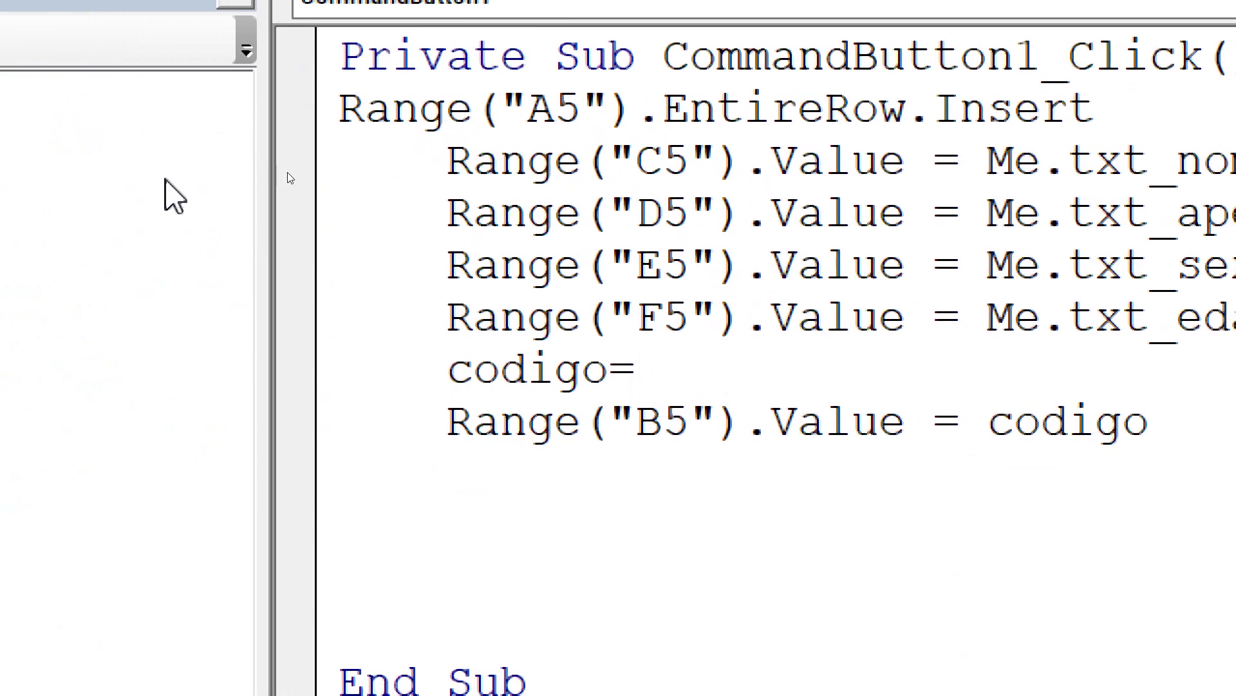
type("Range(\")")
key("Left")
type("\"")
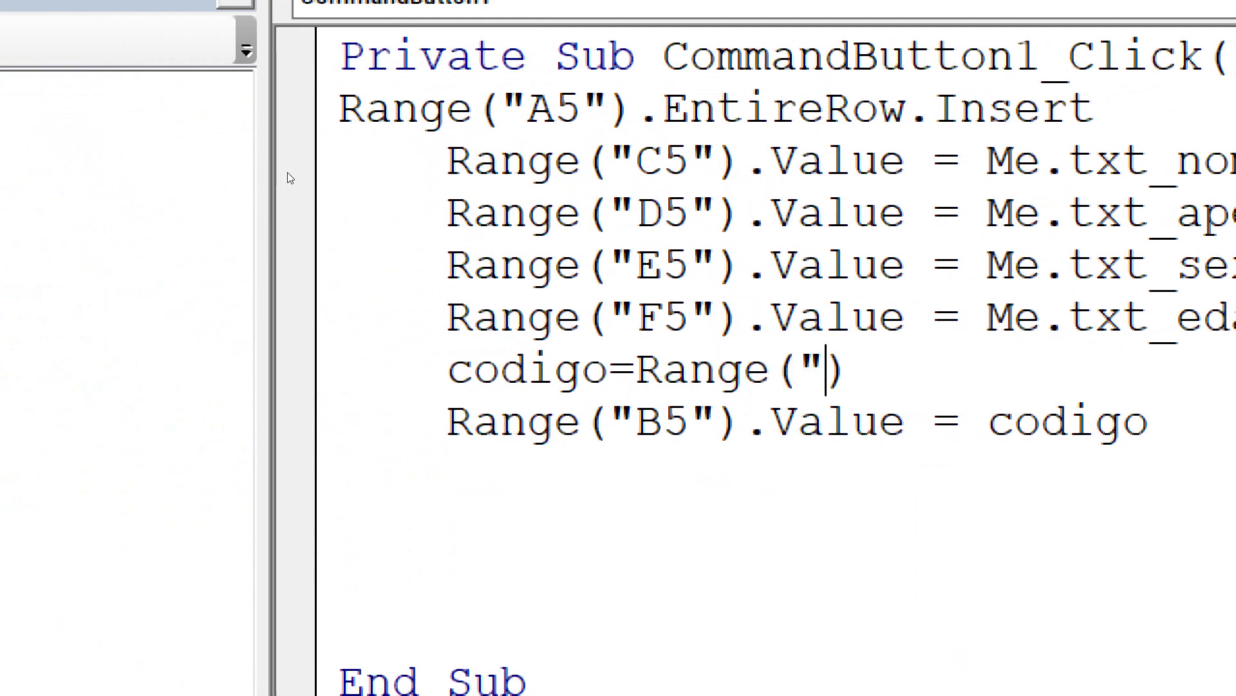
type("\"C")
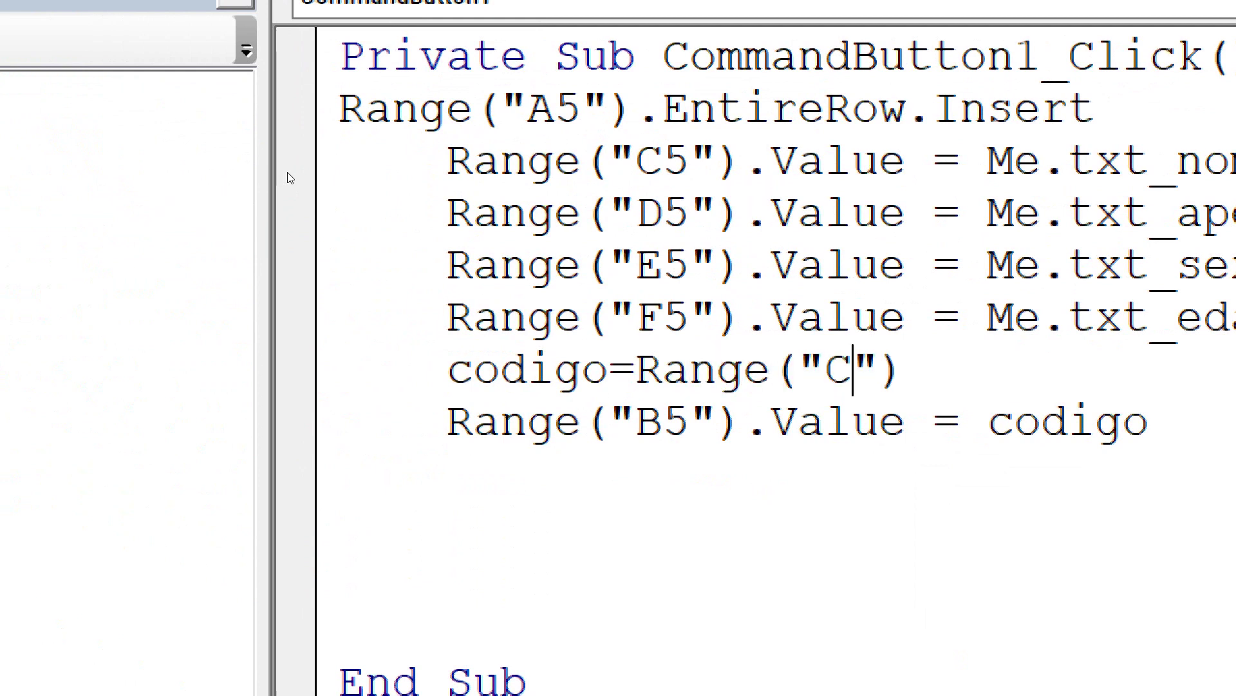
type("2")
key("Right")
key("Right")
type(".val")
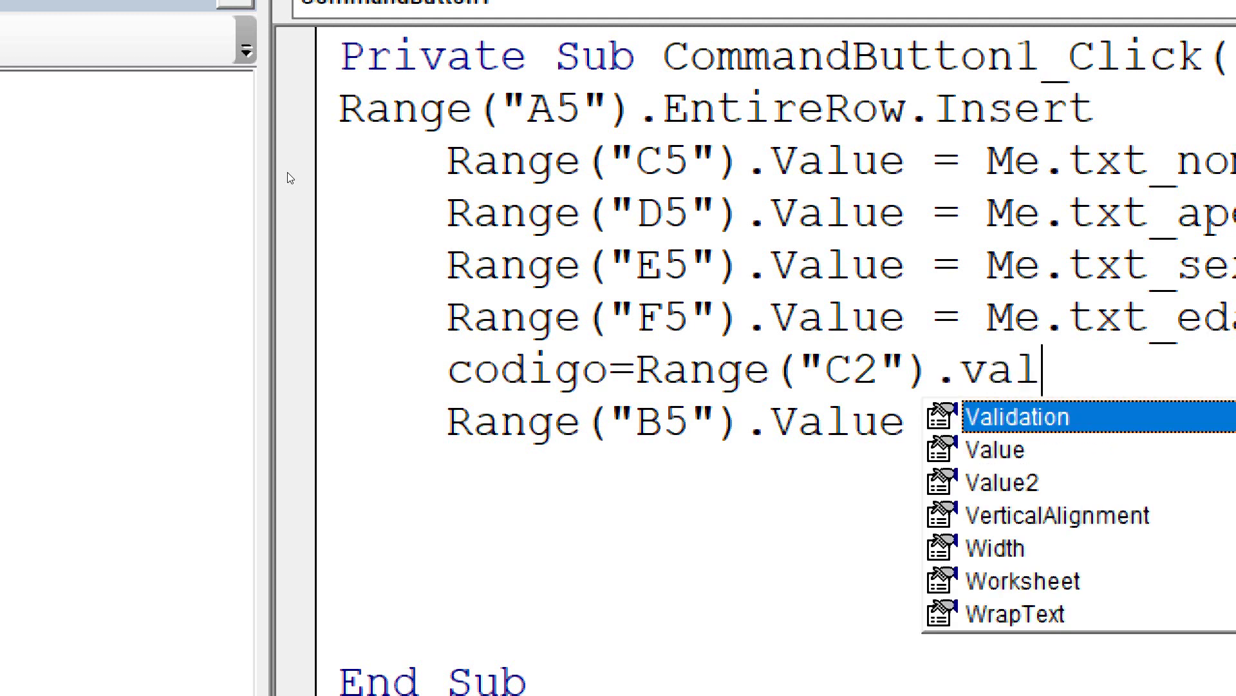
type("ue")
key("Escape")
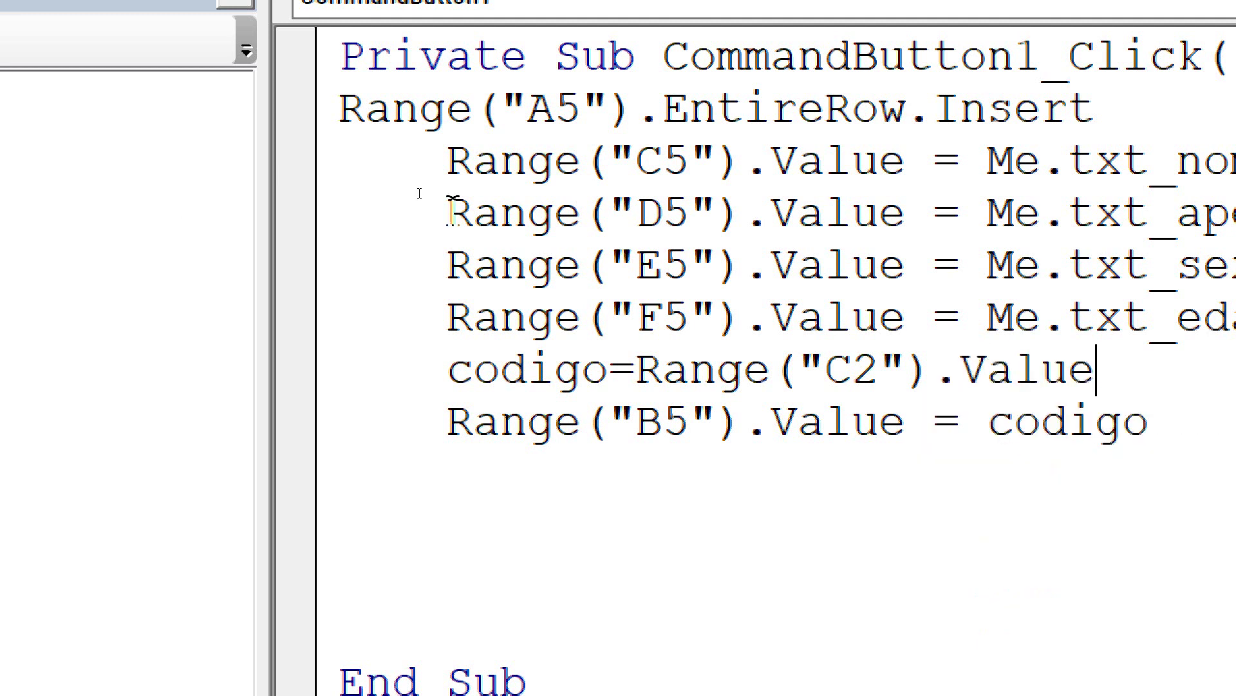
left_click_drag(635, 372, 1098, 369)
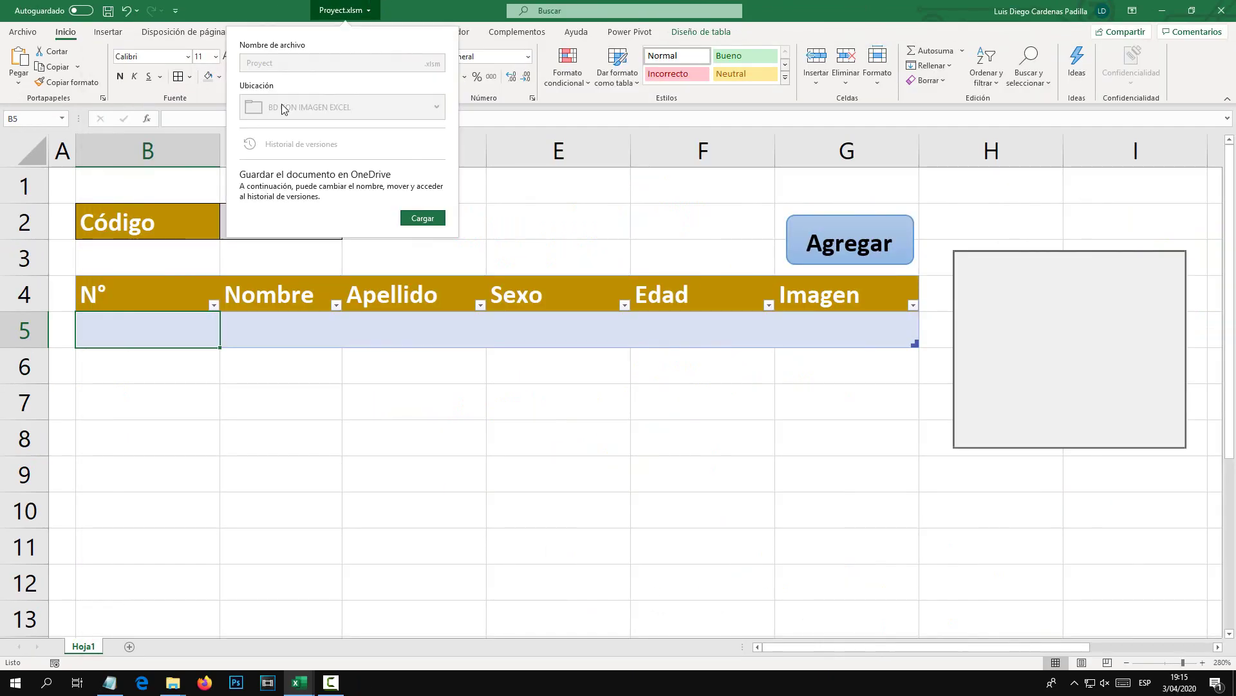
key("alt+F11")
Check the codigo assignments on the C2 and B5 lines, then save Proyect.xlsm.
left_click(277, 226)
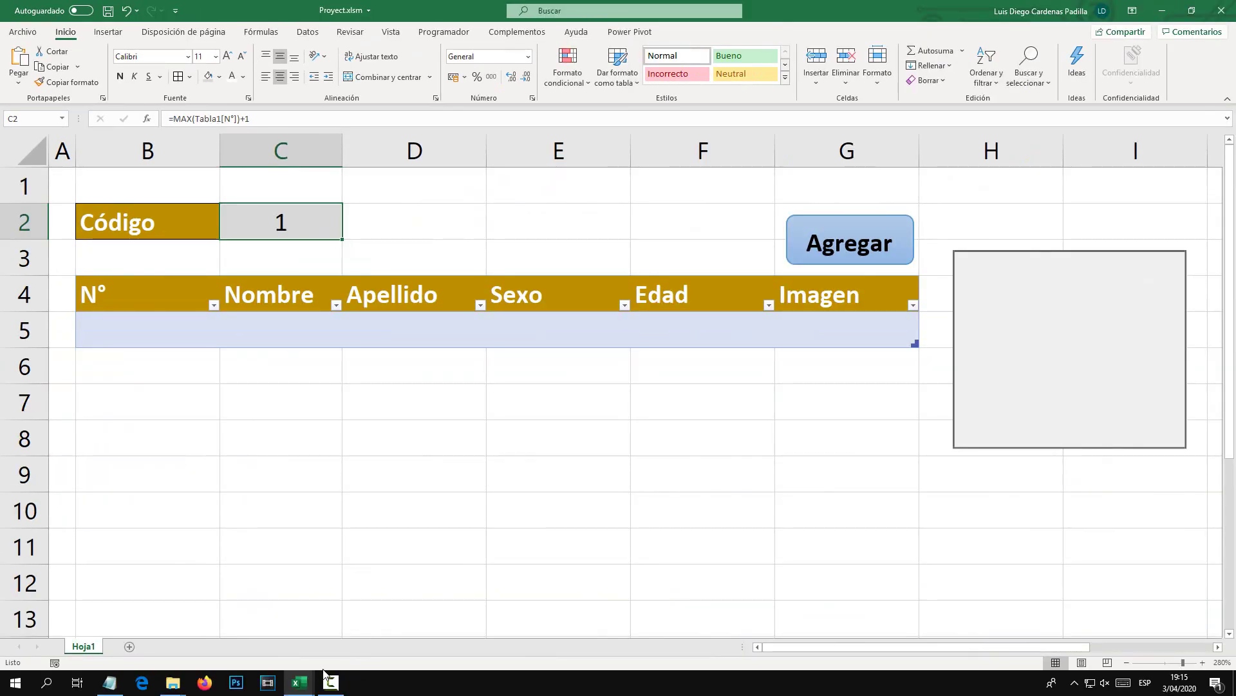
mouse_move(298, 682)
left_click(364, 648)
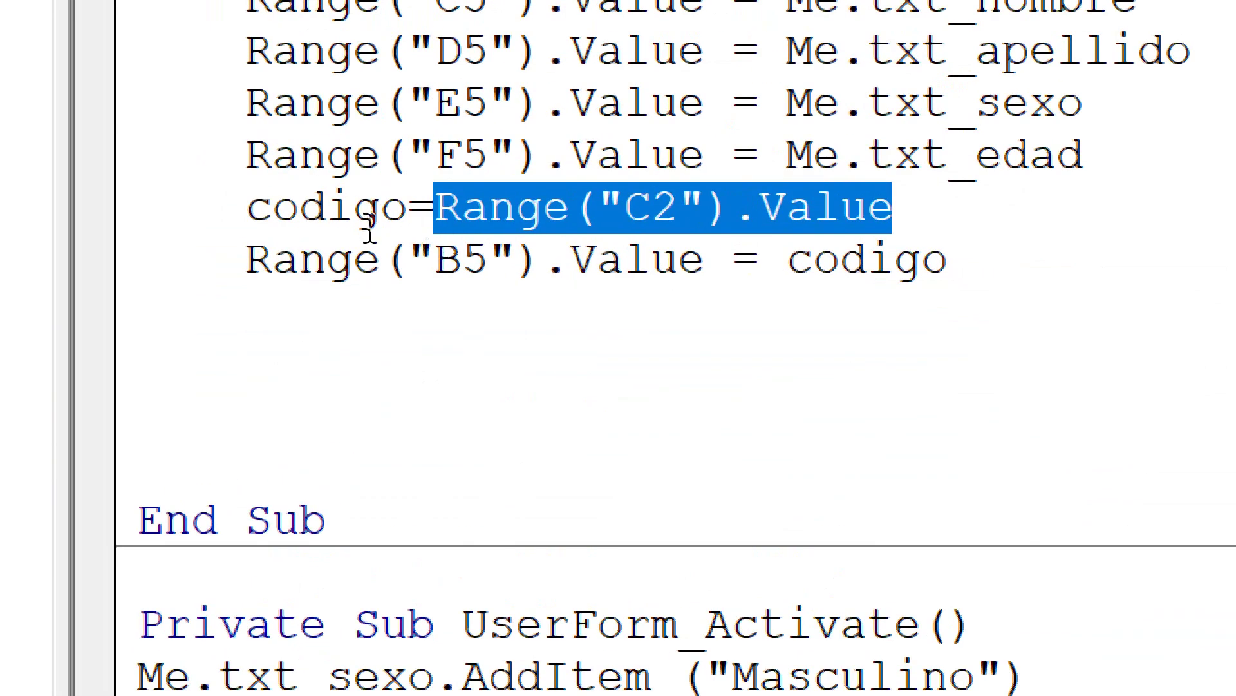
left_click_drag(246, 261, 702, 260)
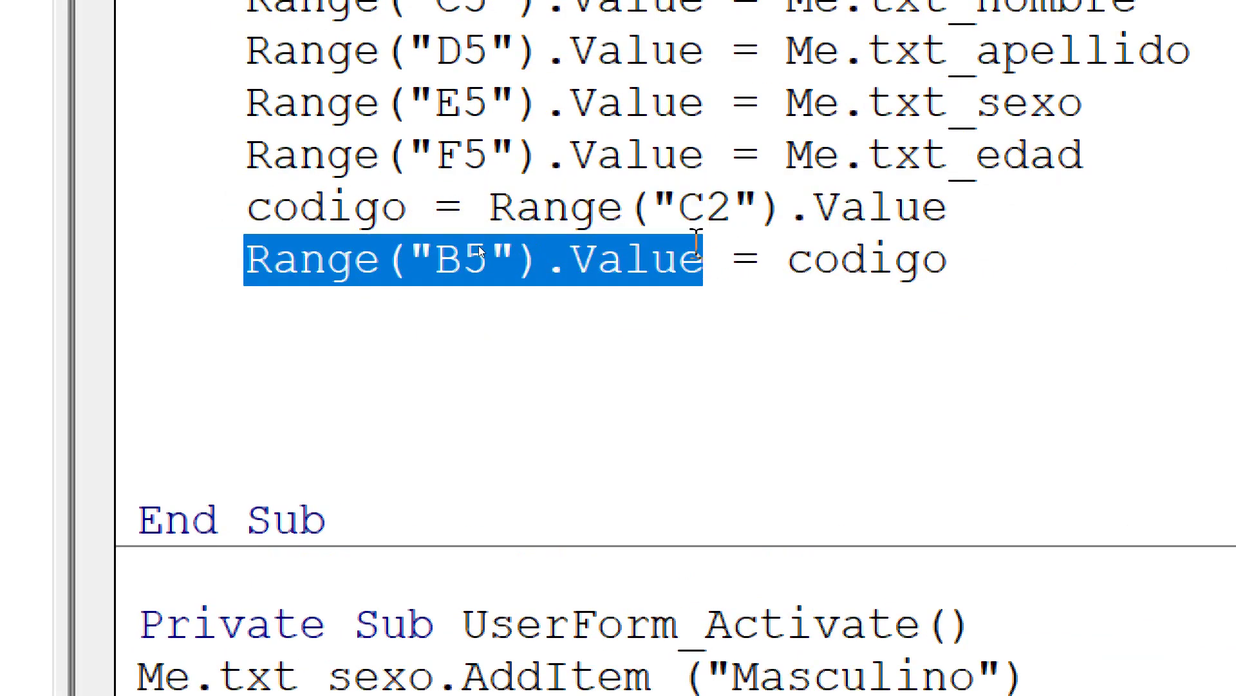
left_click(356, 209)
left_click_drag(246, 207, 412, 208)
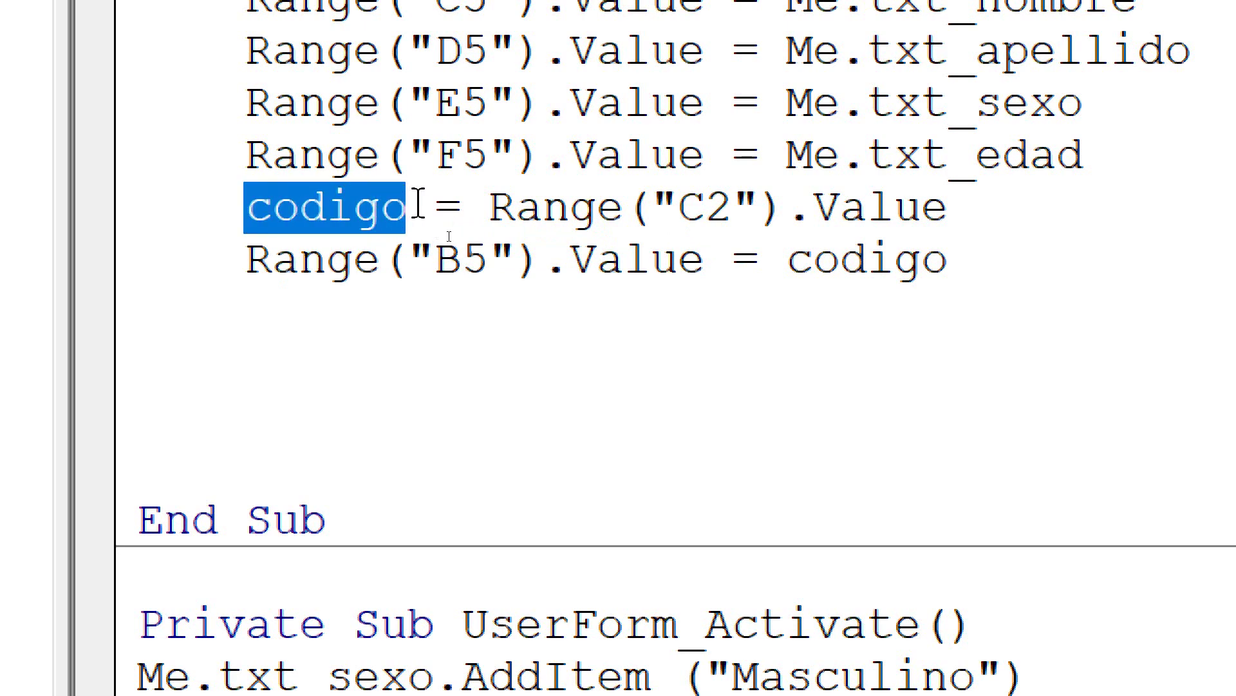
left_click(787, 260)
left_click_drag(787, 261, 947, 261)
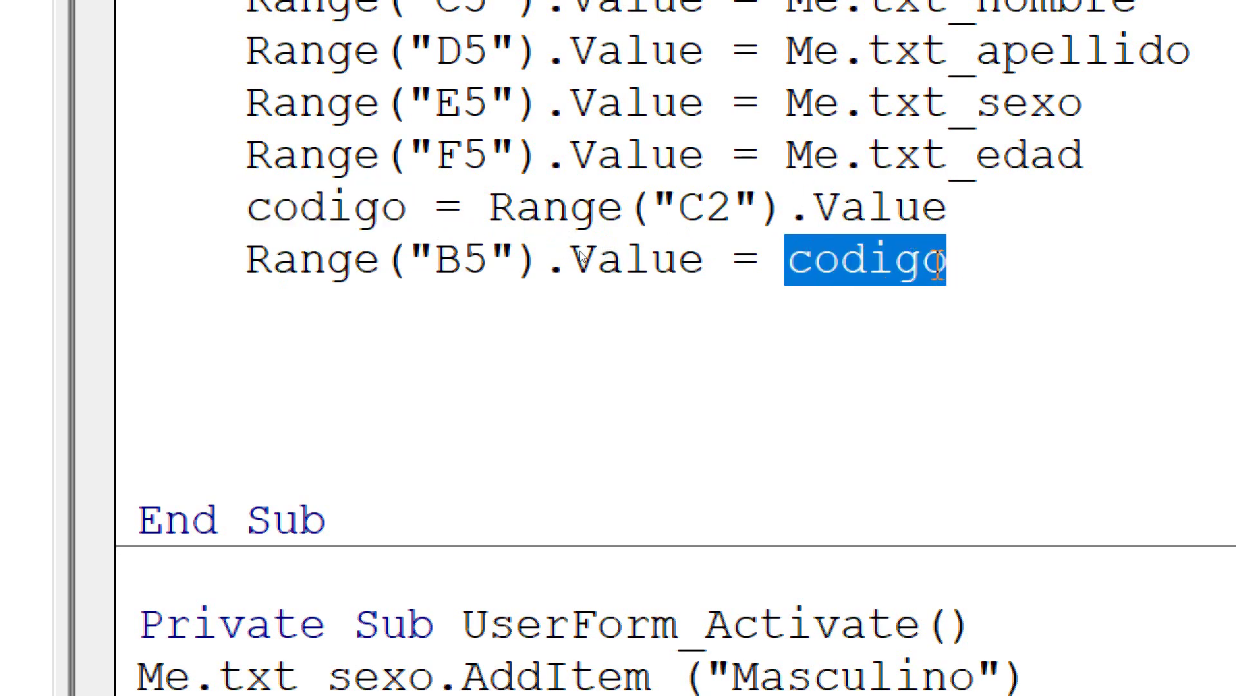
left_click(247, 207)
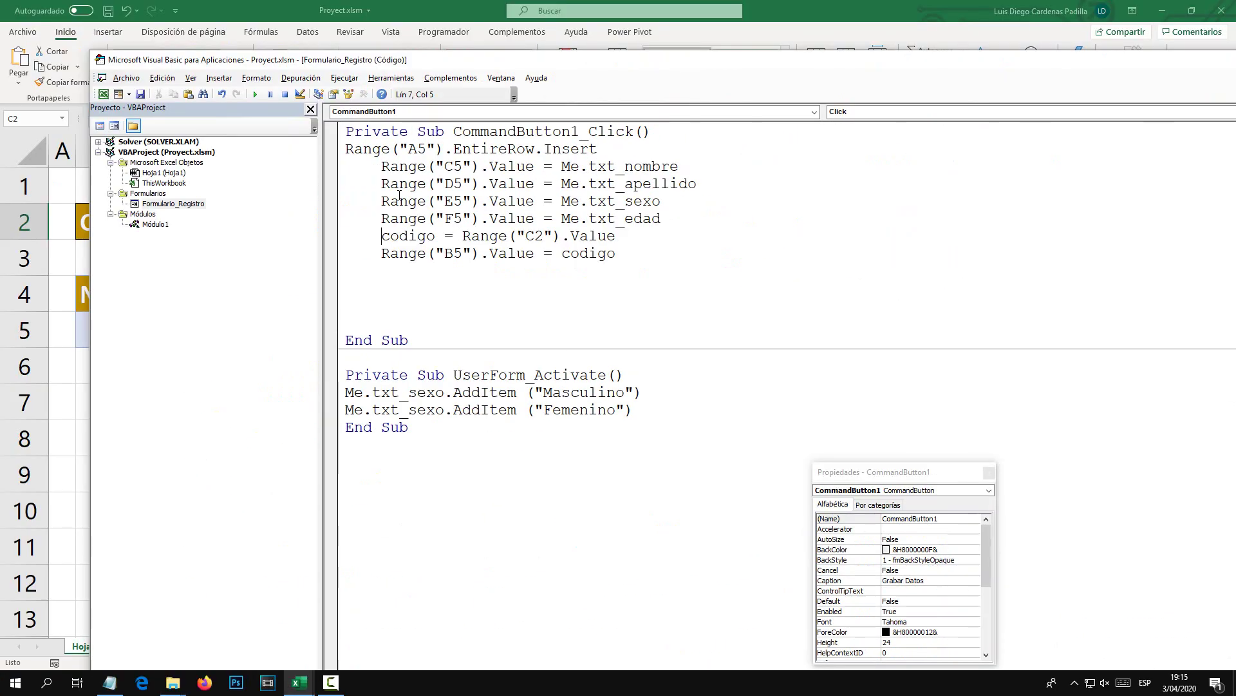
left_click(140, 94)
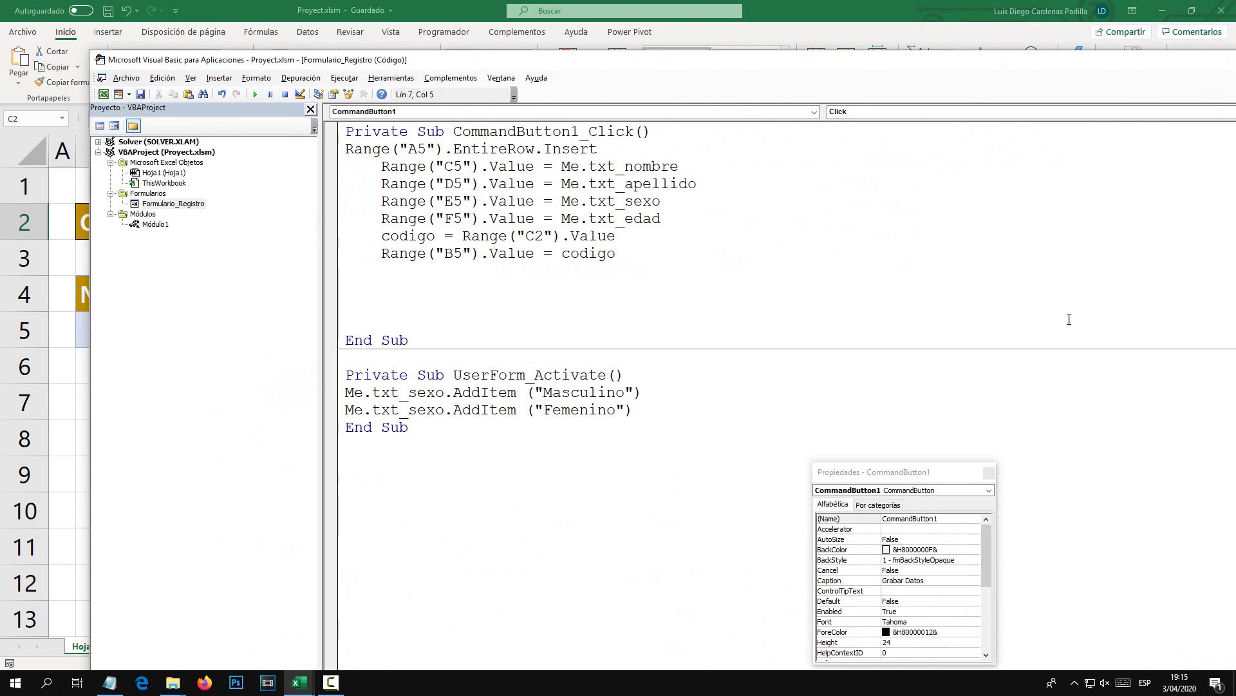
left_click_drag(1178, 67, 697, 97)
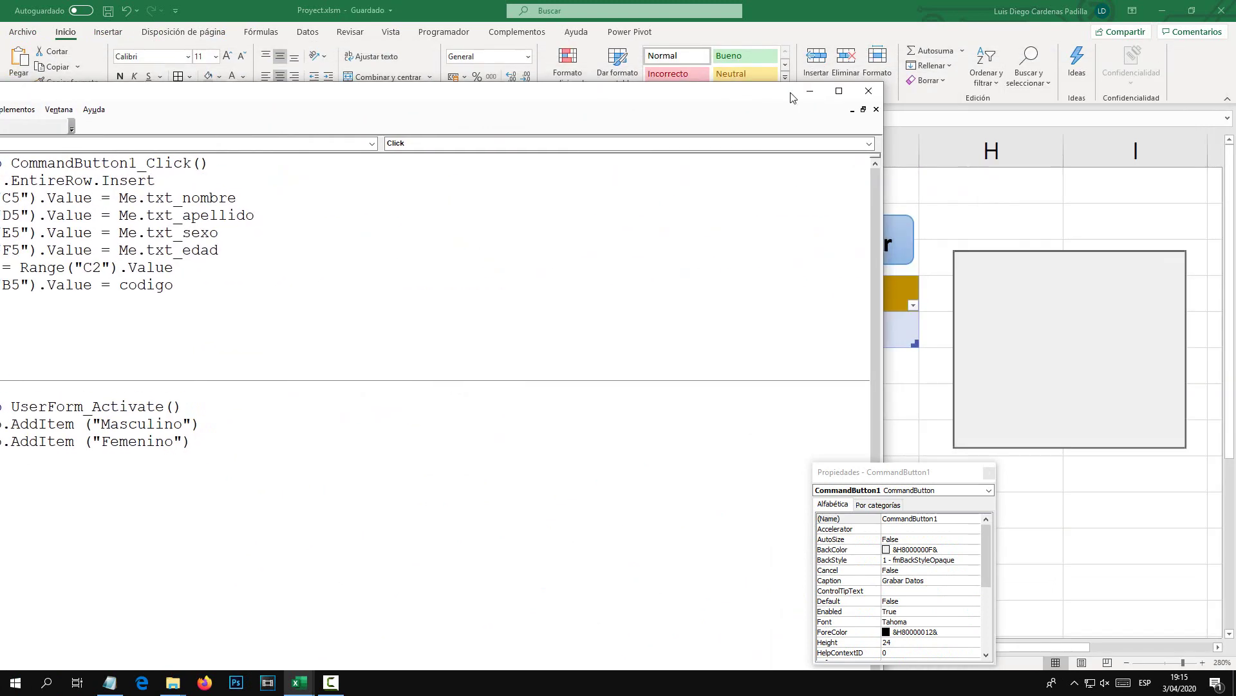
Open the registration form, choose Masculino for Sexo, and save the first test record.
left_click(871, 90)
left_click(820, 250)
type("Vela")
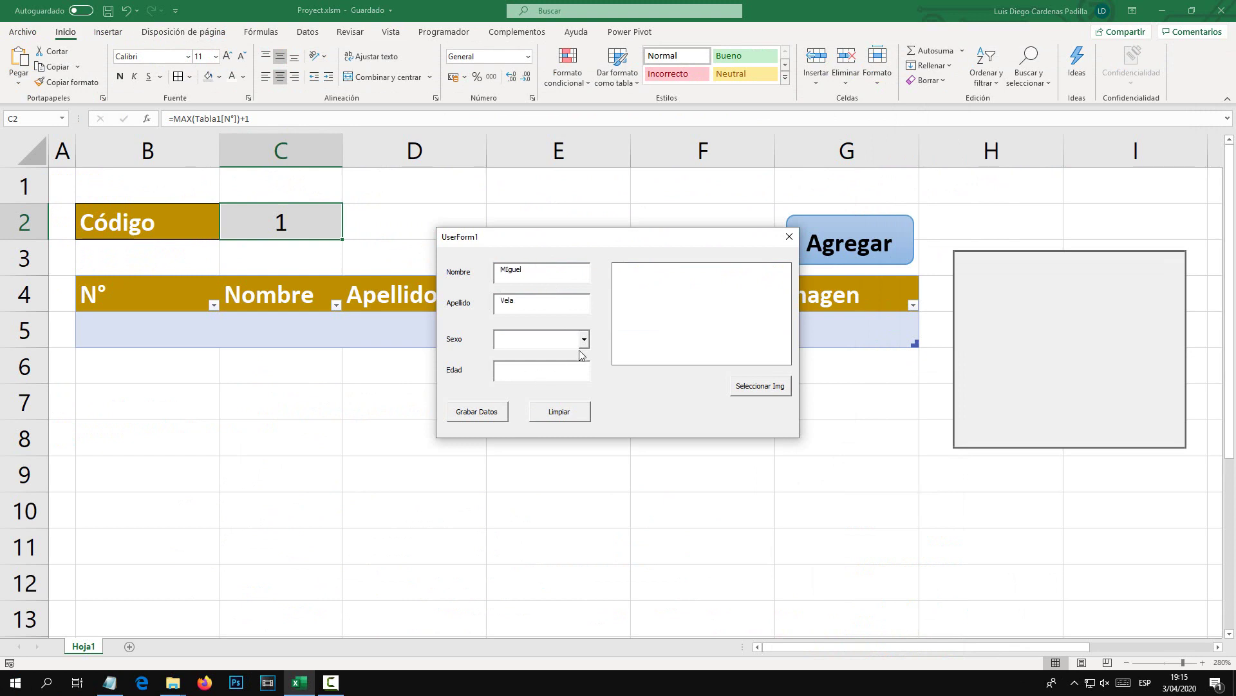
left_click(583, 340)
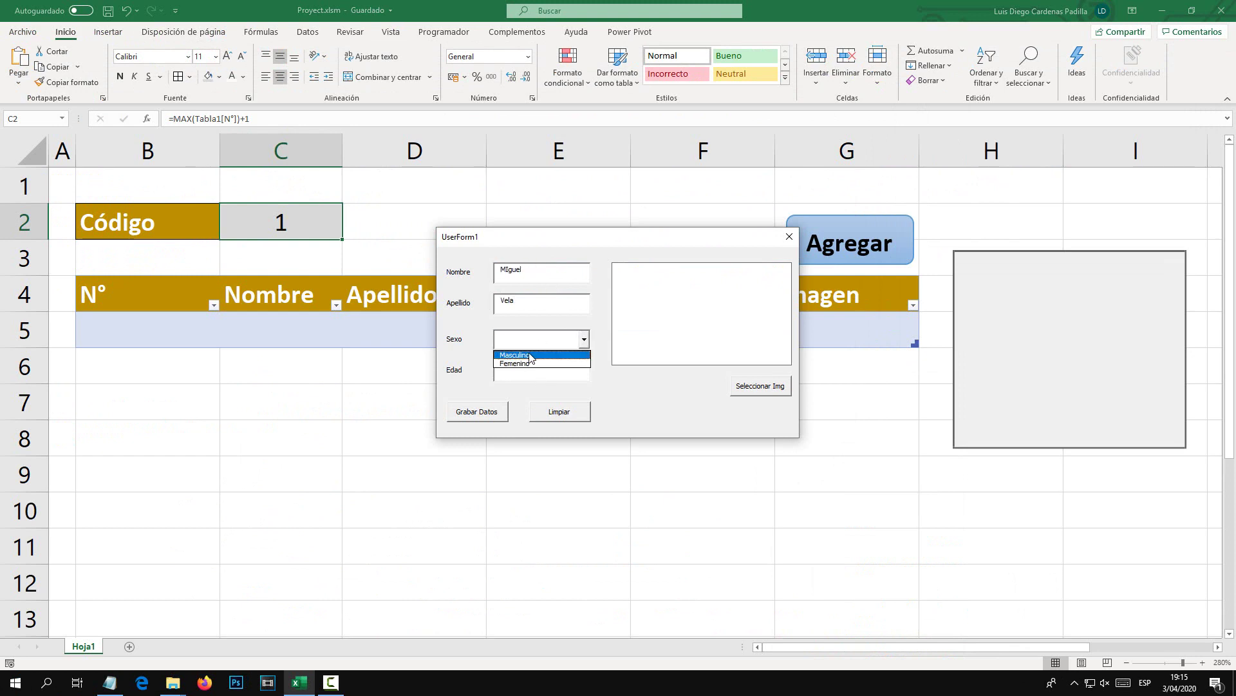
left_click(536, 353)
left_click(509, 370)
type("28")
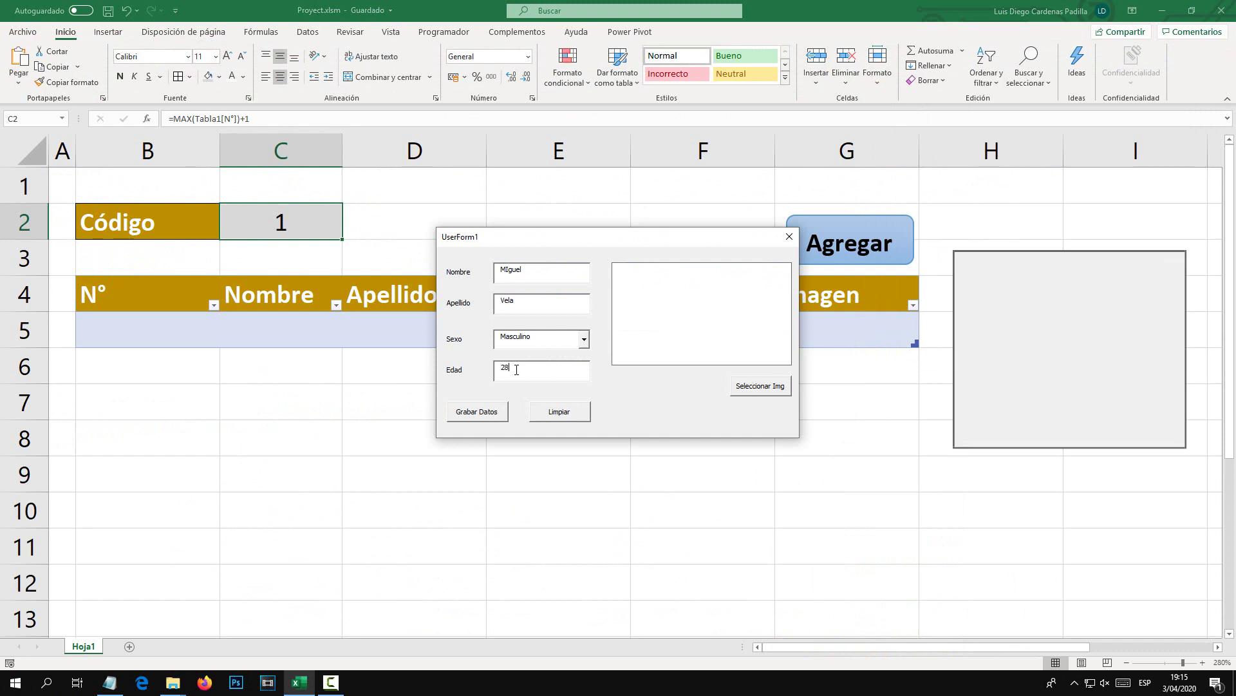
left_click(491, 416)
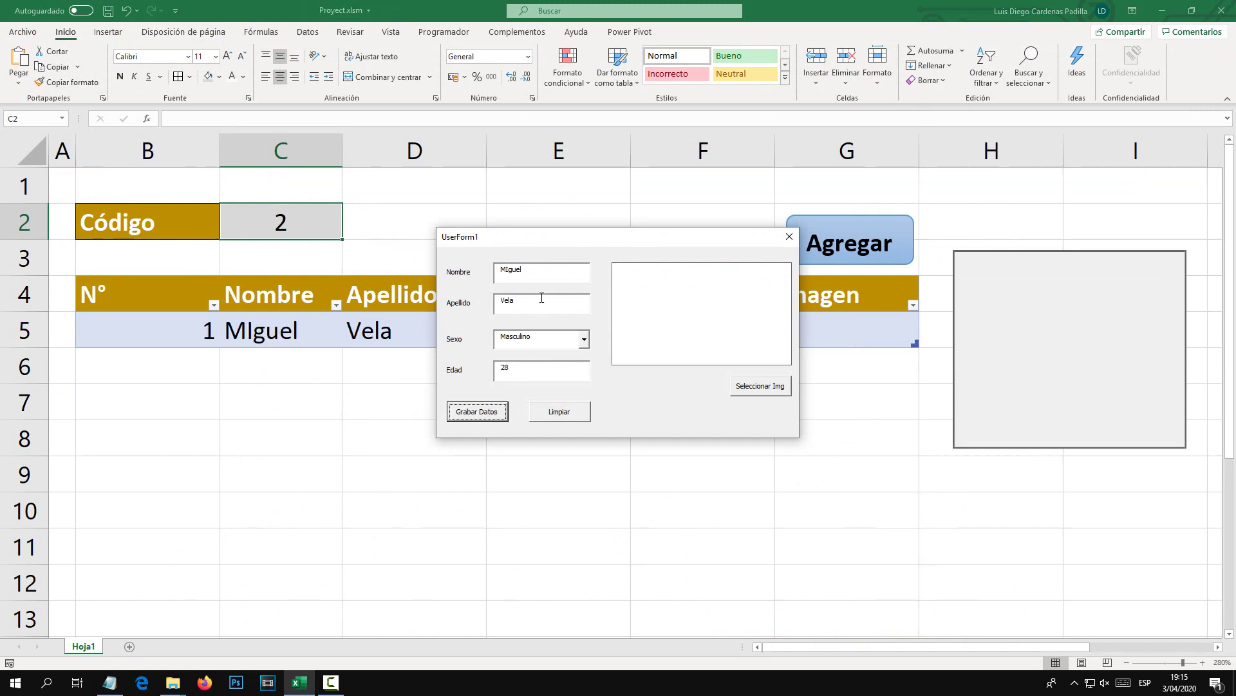
left_click_drag(558, 249, 762, 277)
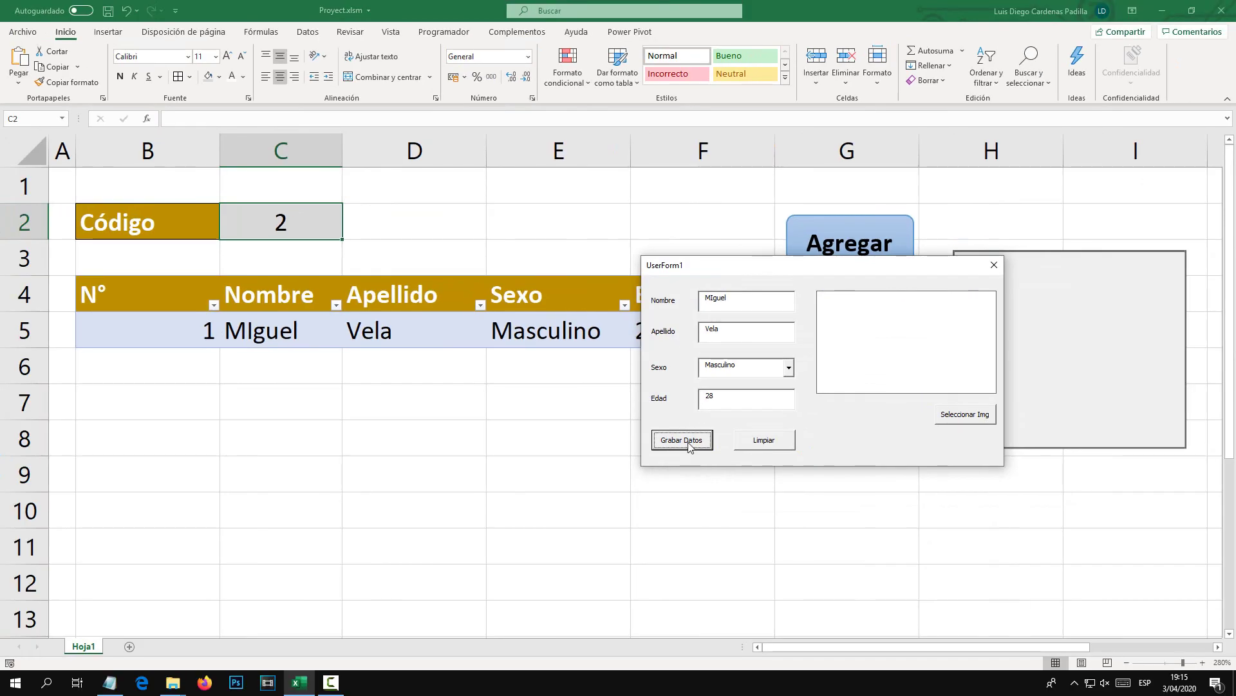
Save the same record four more times, close the form, and select rows 7–9.
left_click(683, 440)
left_click(683, 441)
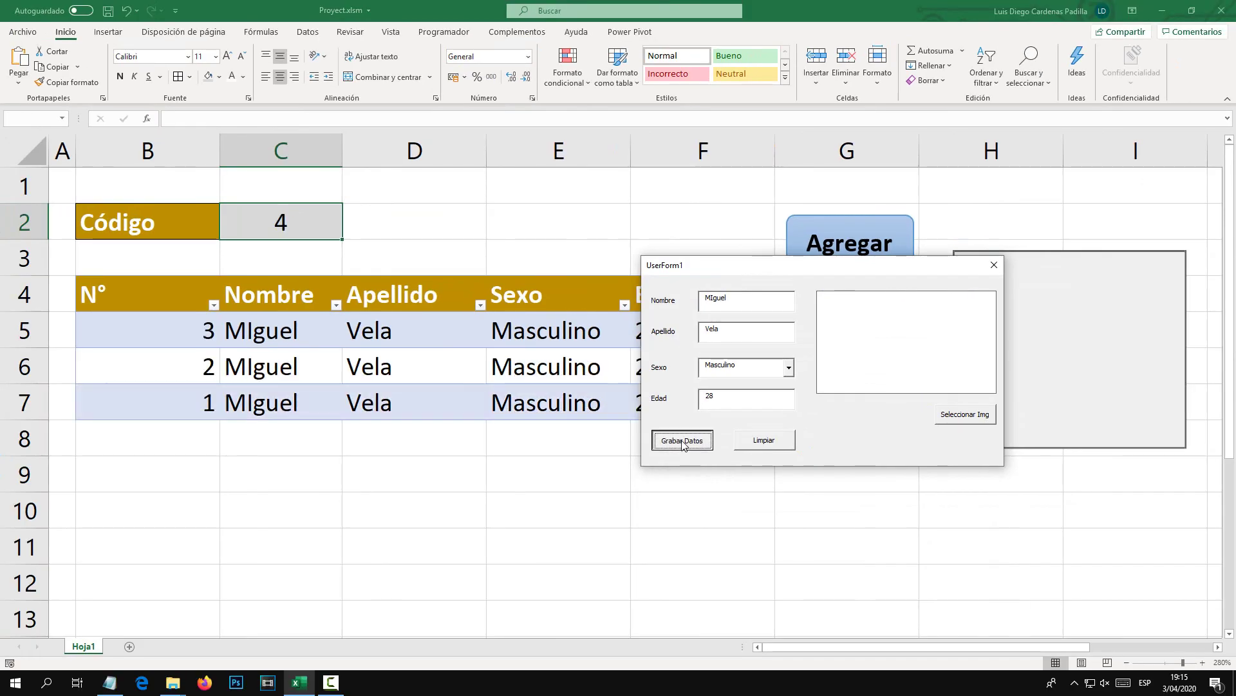
left_click(682, 441)
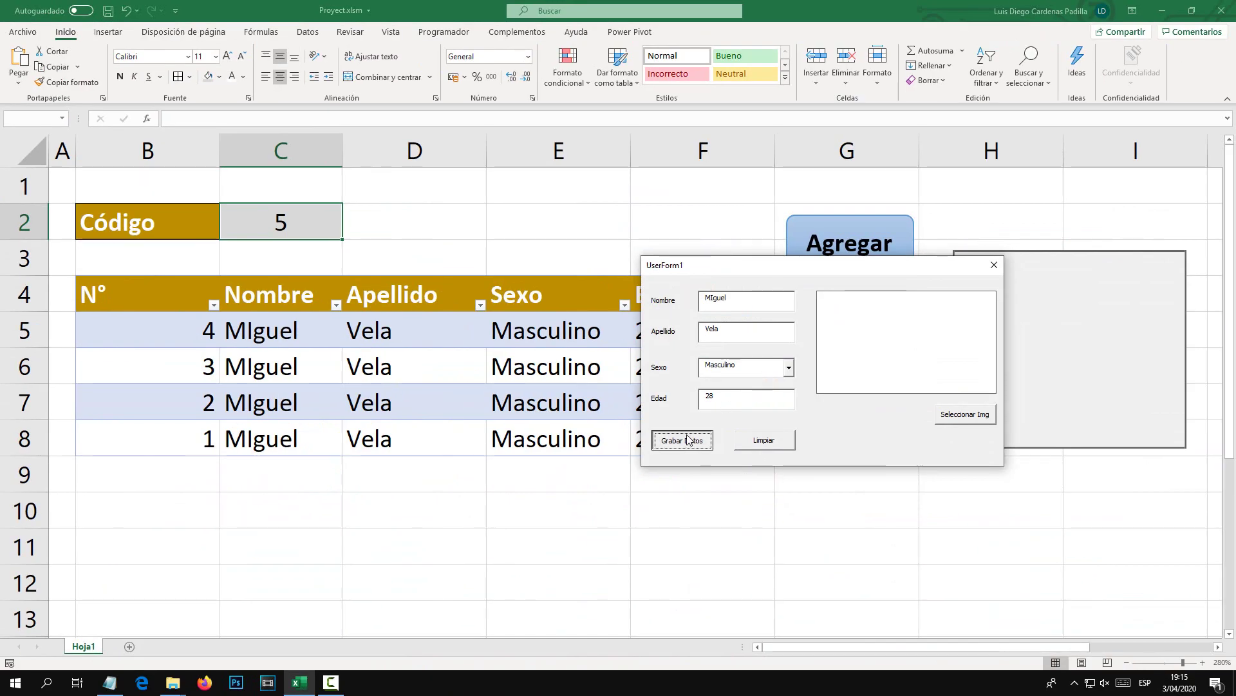
left_click(688, 440)
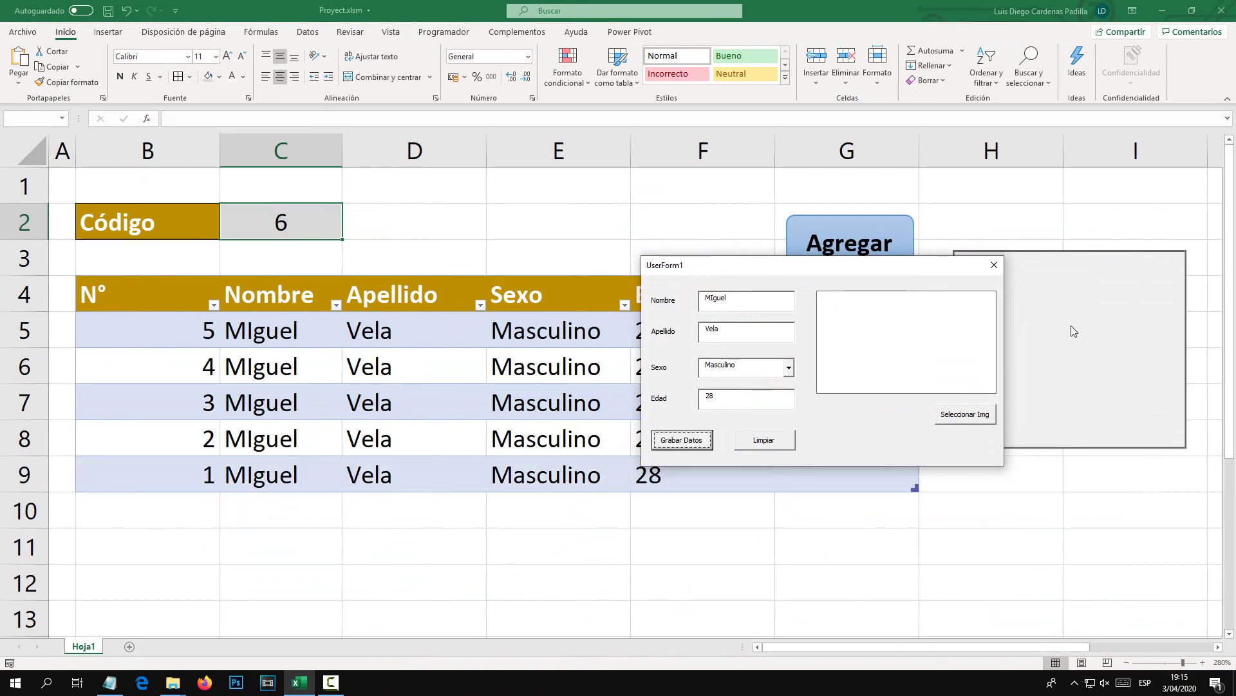
left_click(994, 269)
left_click_drag(13, 403, 3, 461)
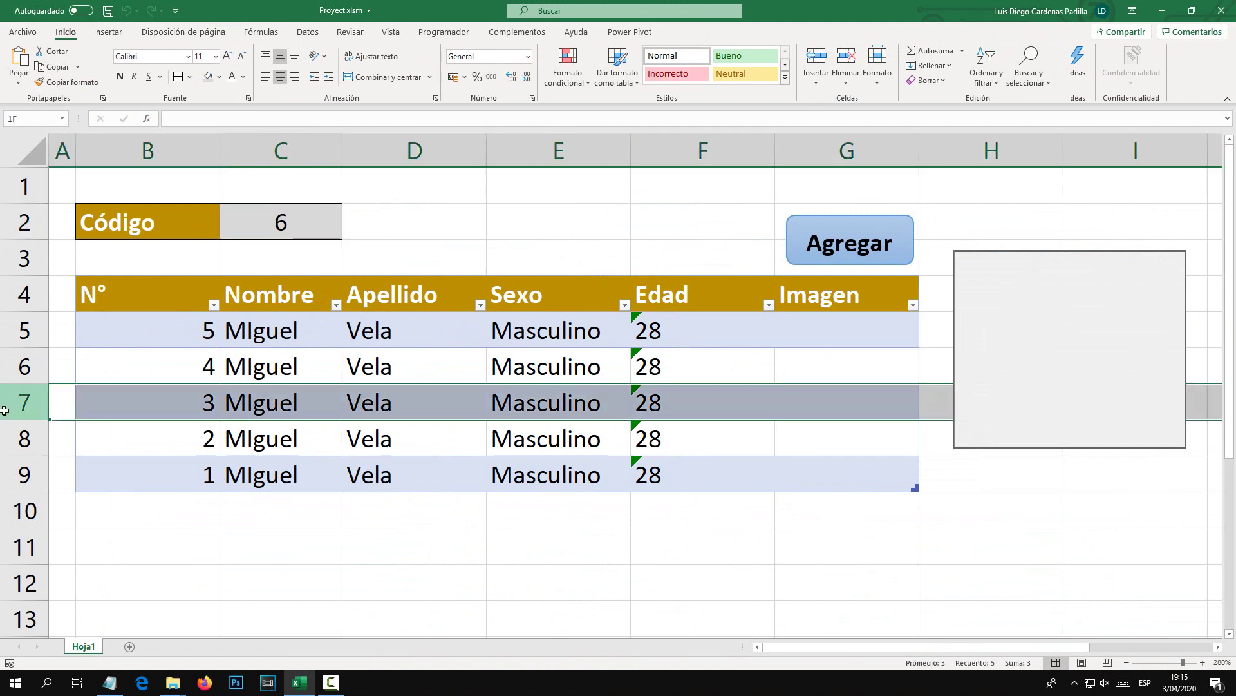
Delete rows 7–9 and save an 'asdfasdf' / 'sdfasdfsdfasdf' test record through the form.
right_click(3, 461)
left_click(38, 360)
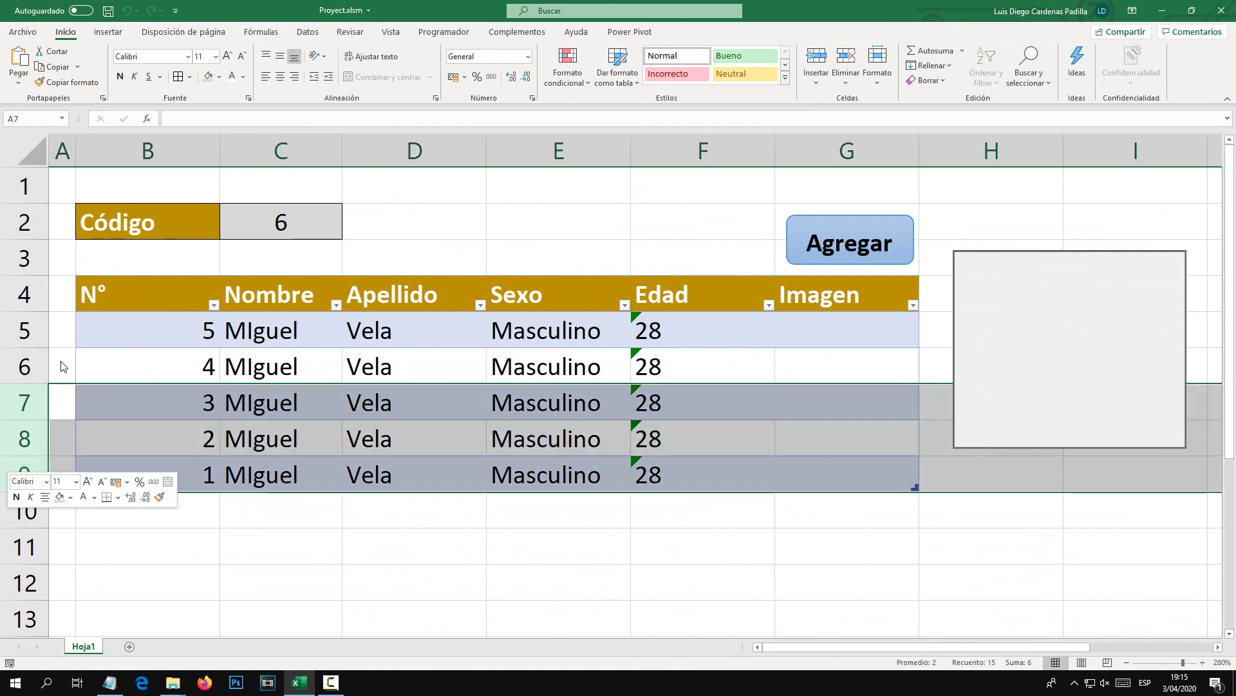
left_click(860, 256)
type("asdfasdf")
left_click(524, 306)
type("sdfasdf")
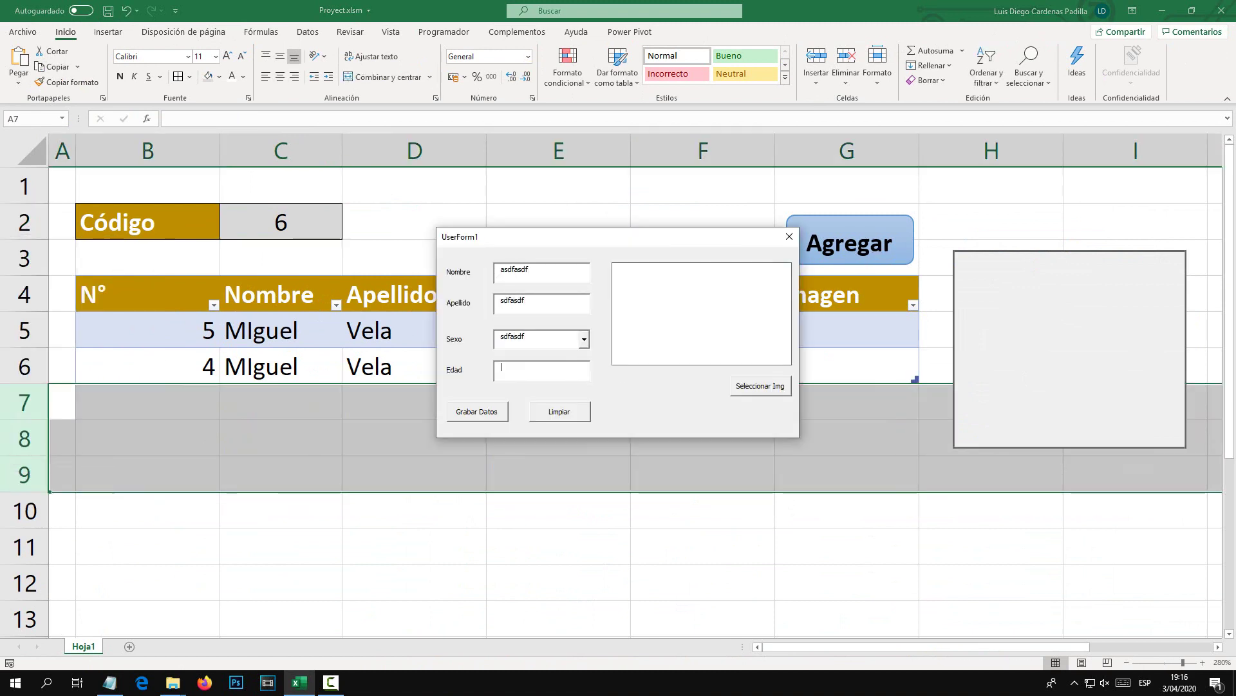
type("sdfasdf")
key("Tab")
key("Return")
key("Return")
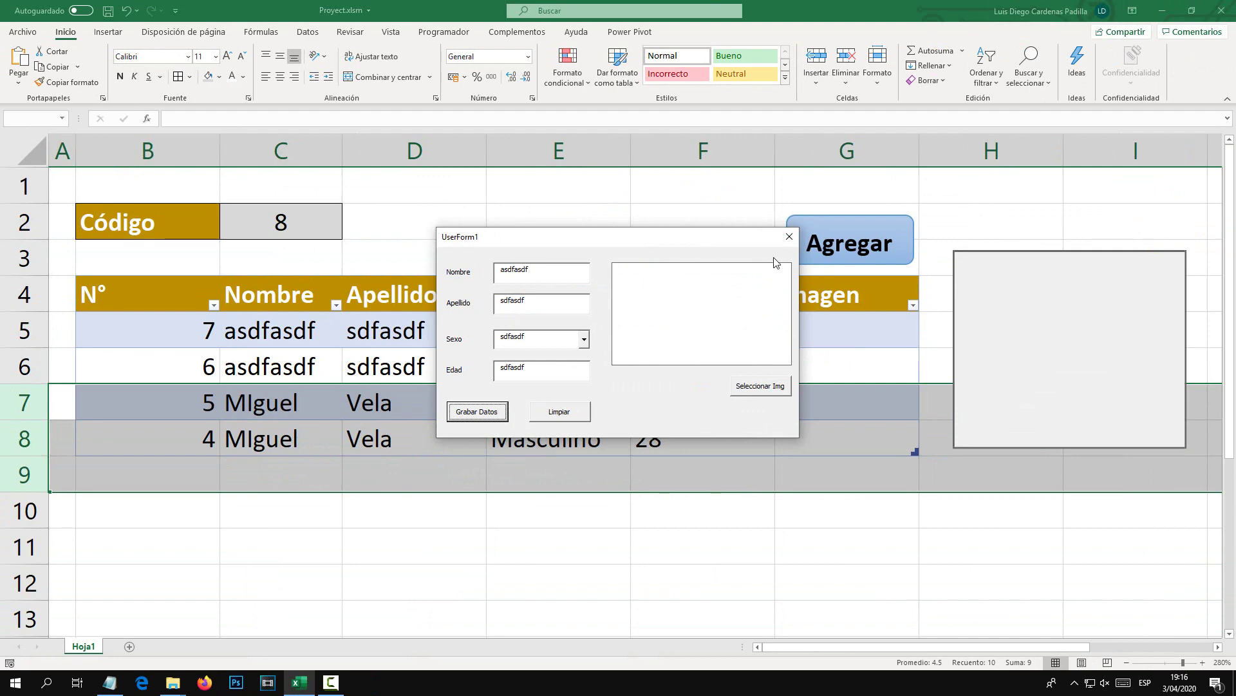
Try the Seleccionar Img button, close the form, and stop the interrupted macro.
left_click_drag(529, 252, 157, 237)
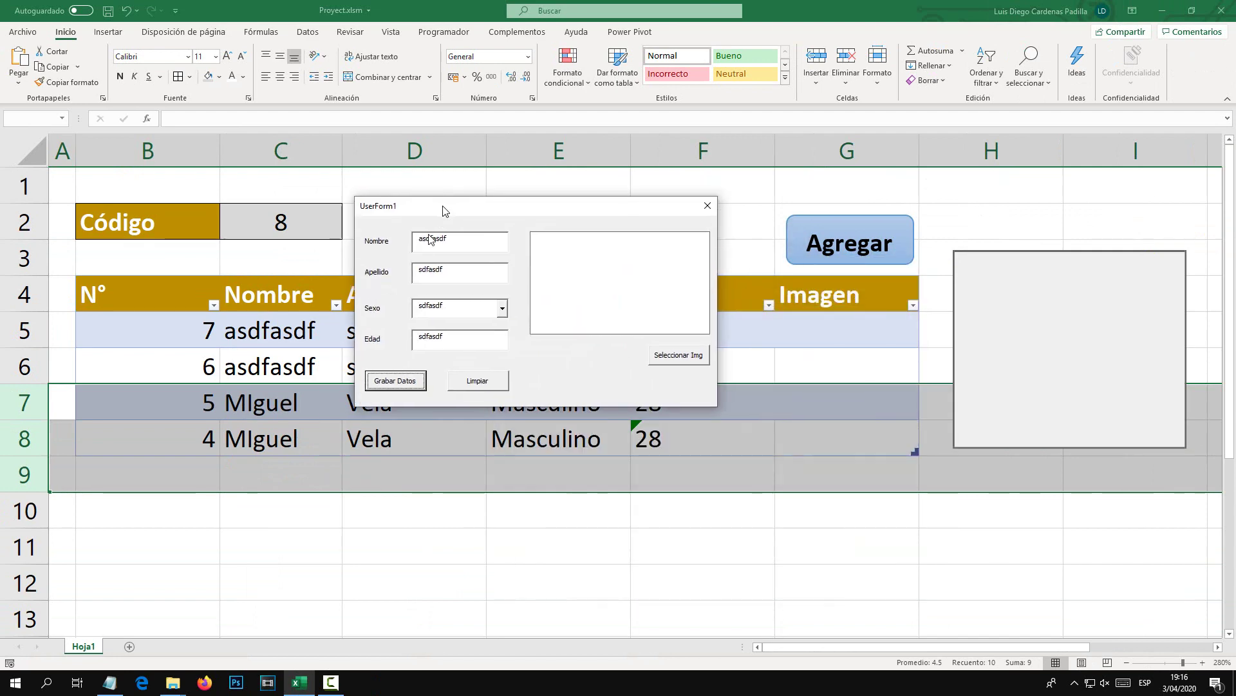
left_click(411, 378)
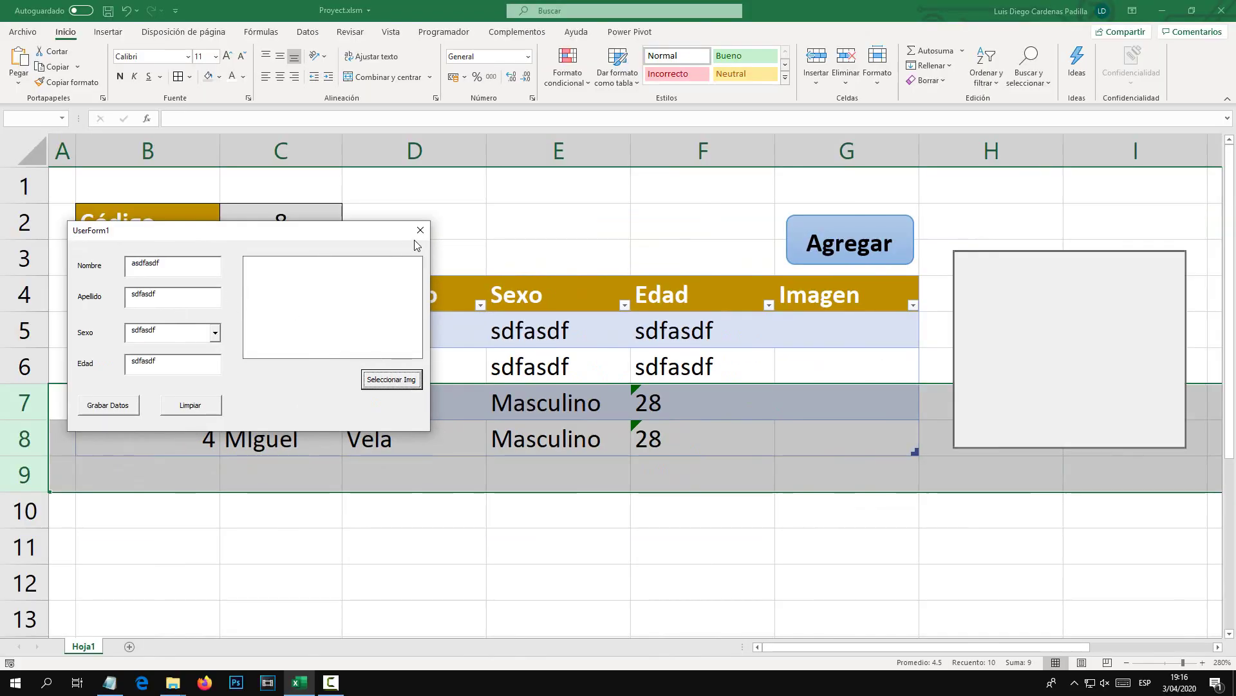
left_click(415, 233)
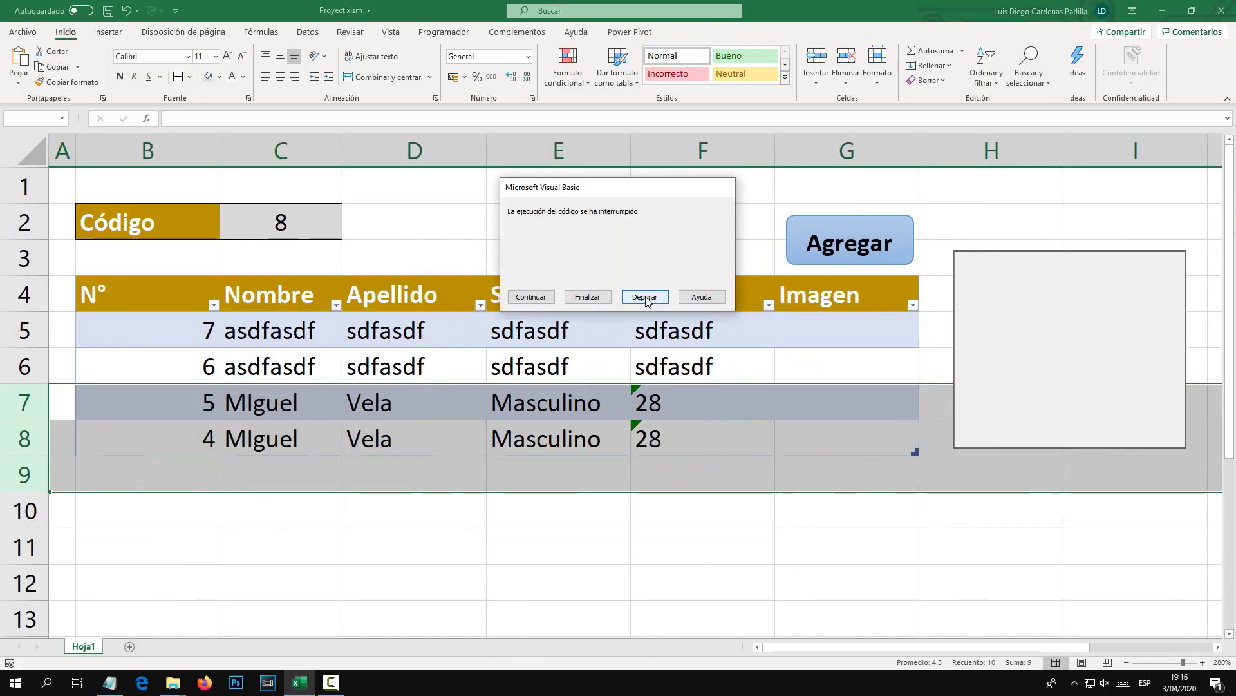
left_click(645, 297)
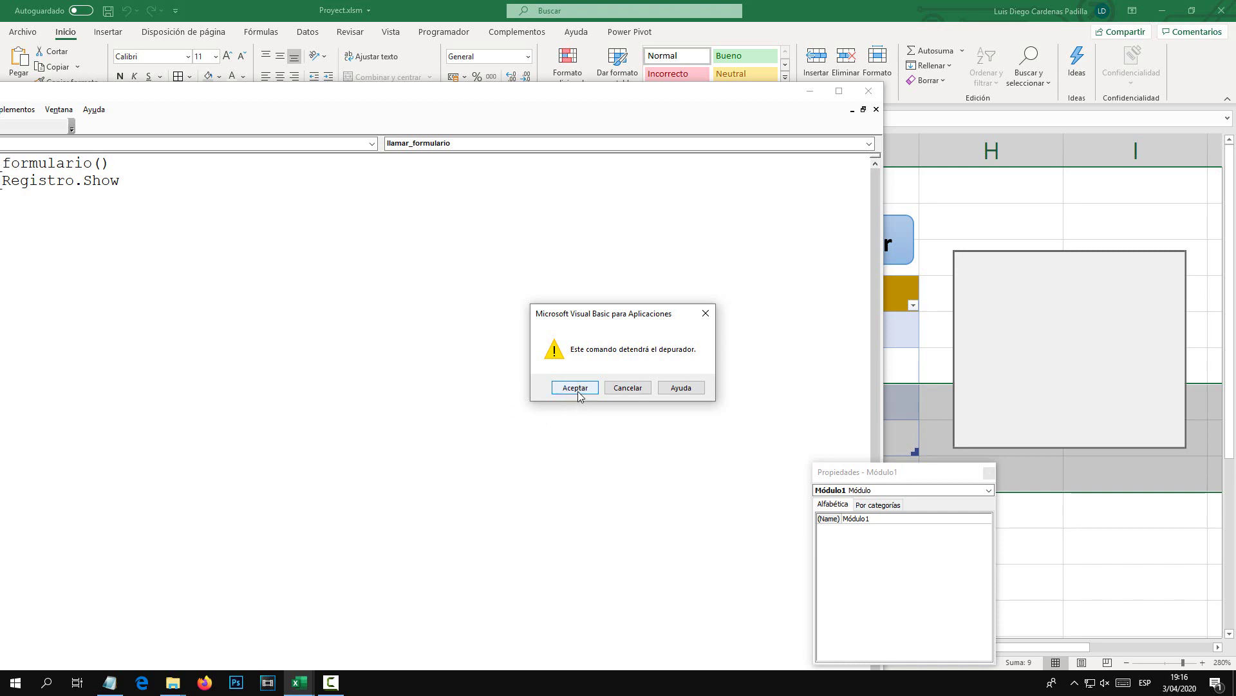
left_click(568, 389)
Left-align the N° numbers in column B and widen column C for the names.
left_click(377, 504)
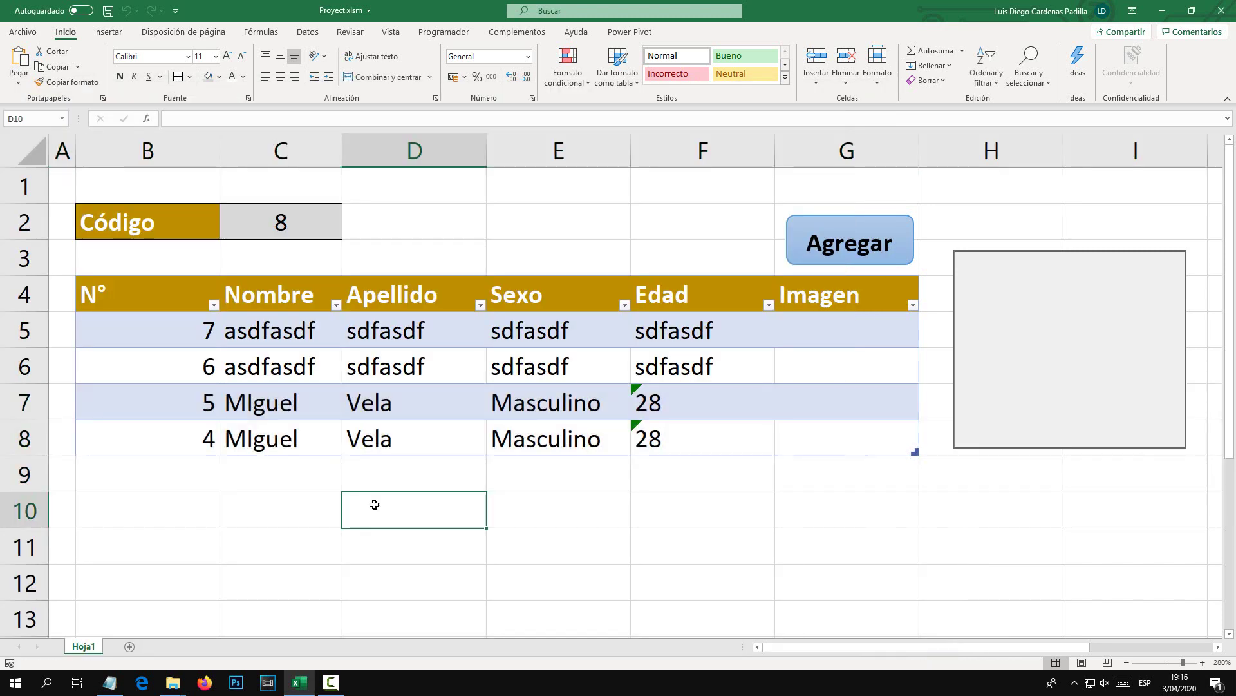
left_click(200, 153)
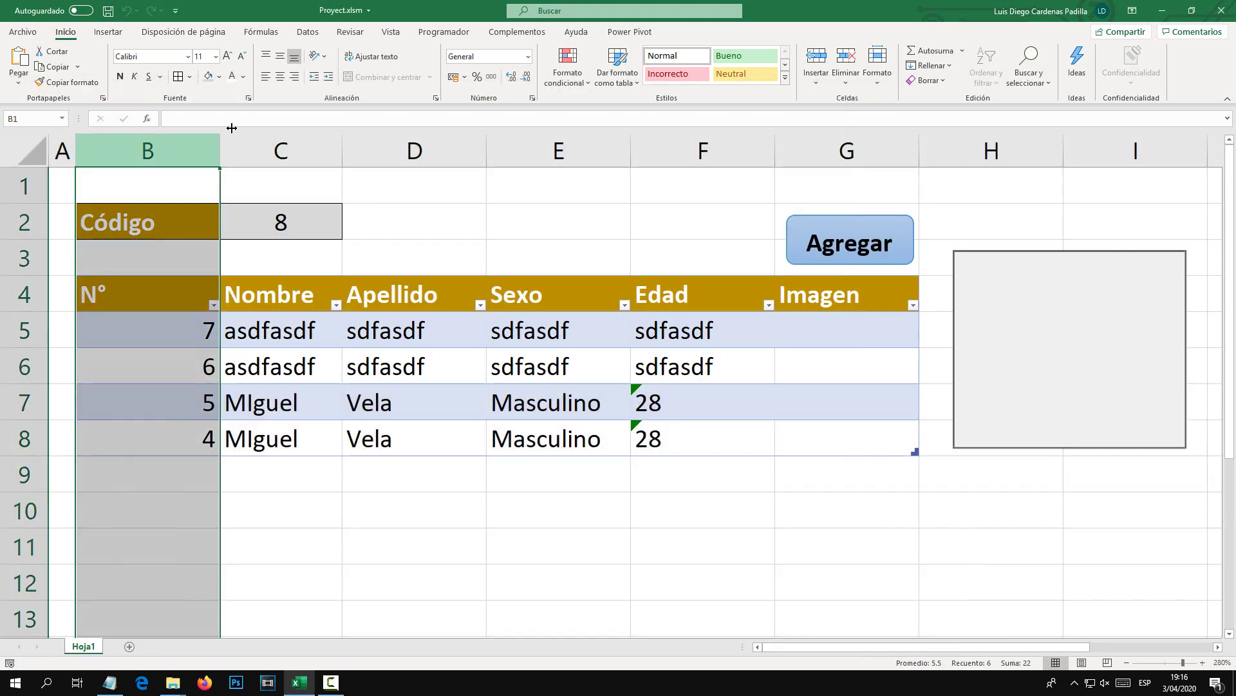
left_click(265, 77)
left_click(286, 374)
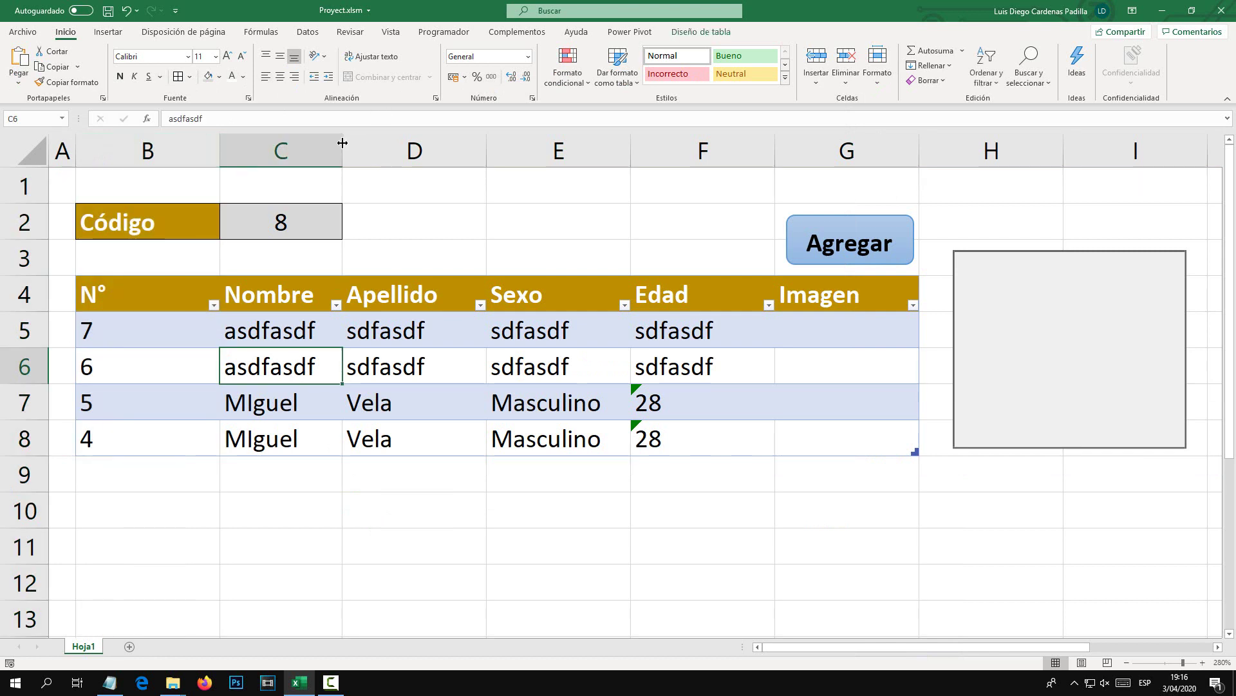
left_click_drag(343, 143, 362, 143)
left_click(483, 417)
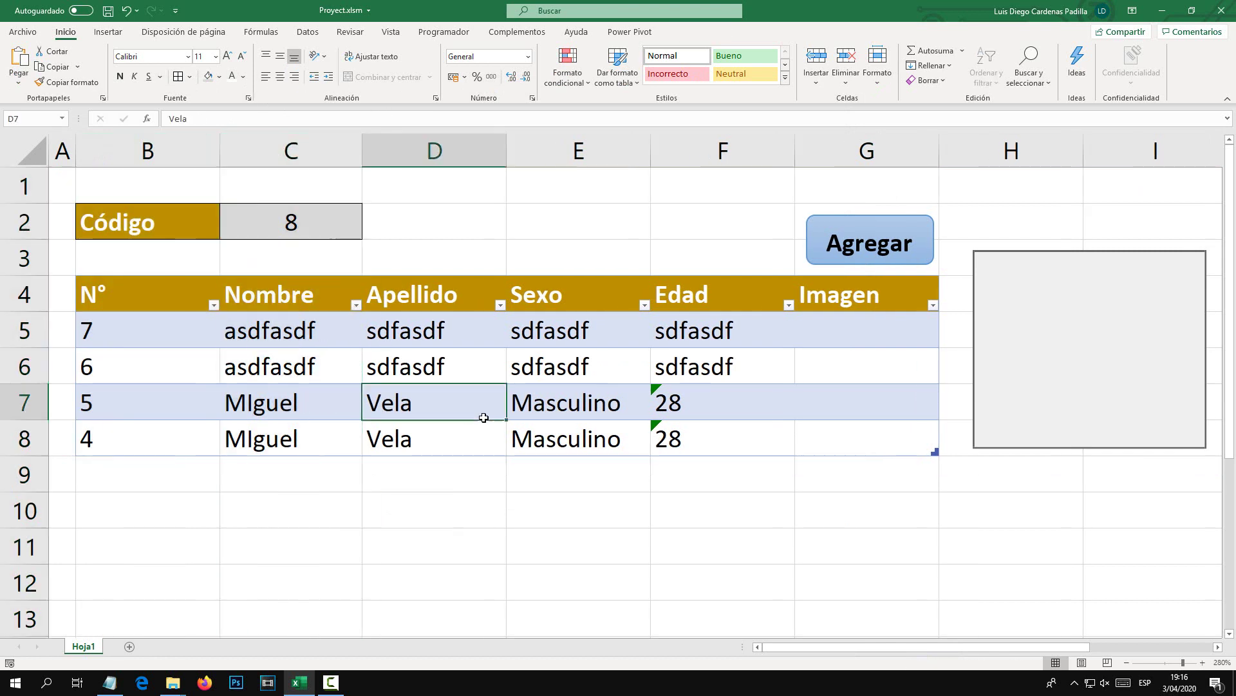
left_click_drag(157, 324, 836, 436)
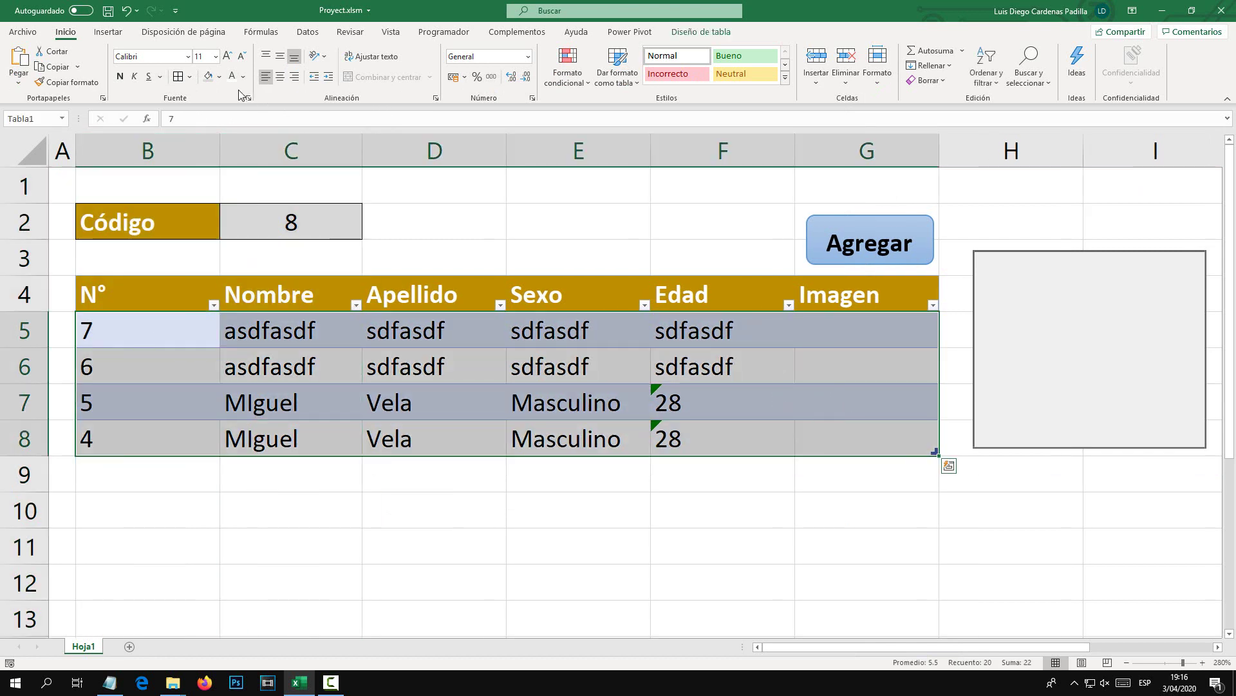
left_click(563, 535)
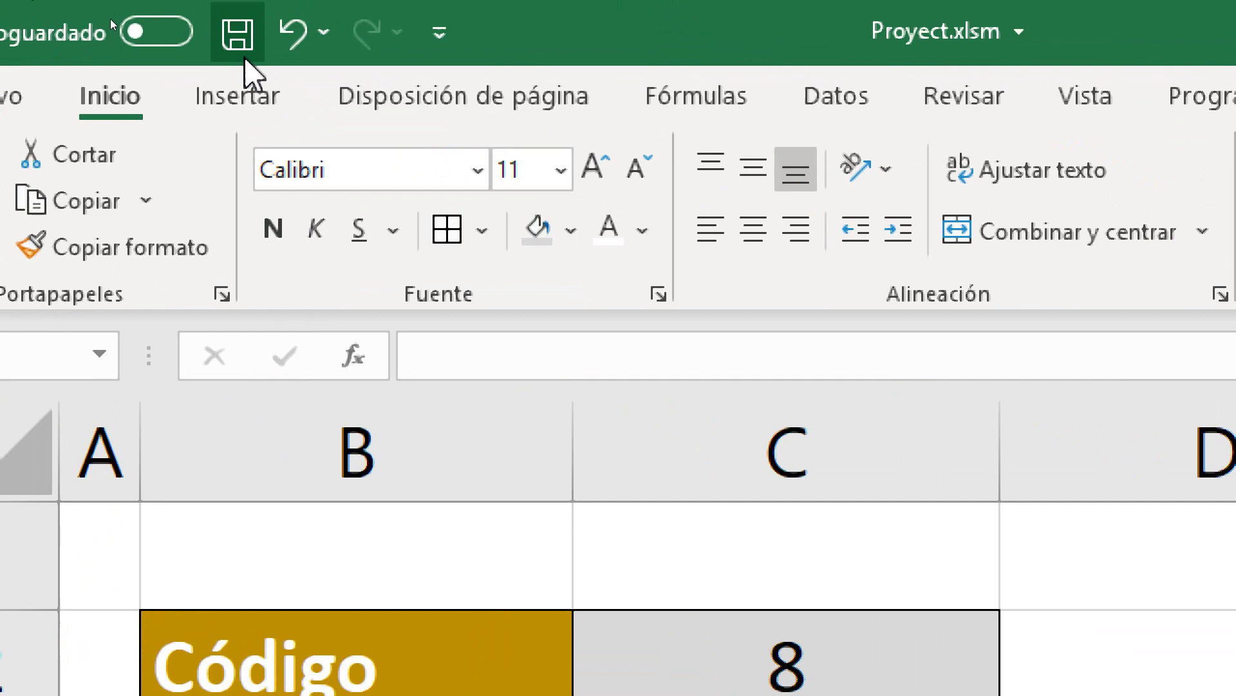
Save the workbook and open the Hoja1 sheet's code with Ver código.
left_click(108, 12)
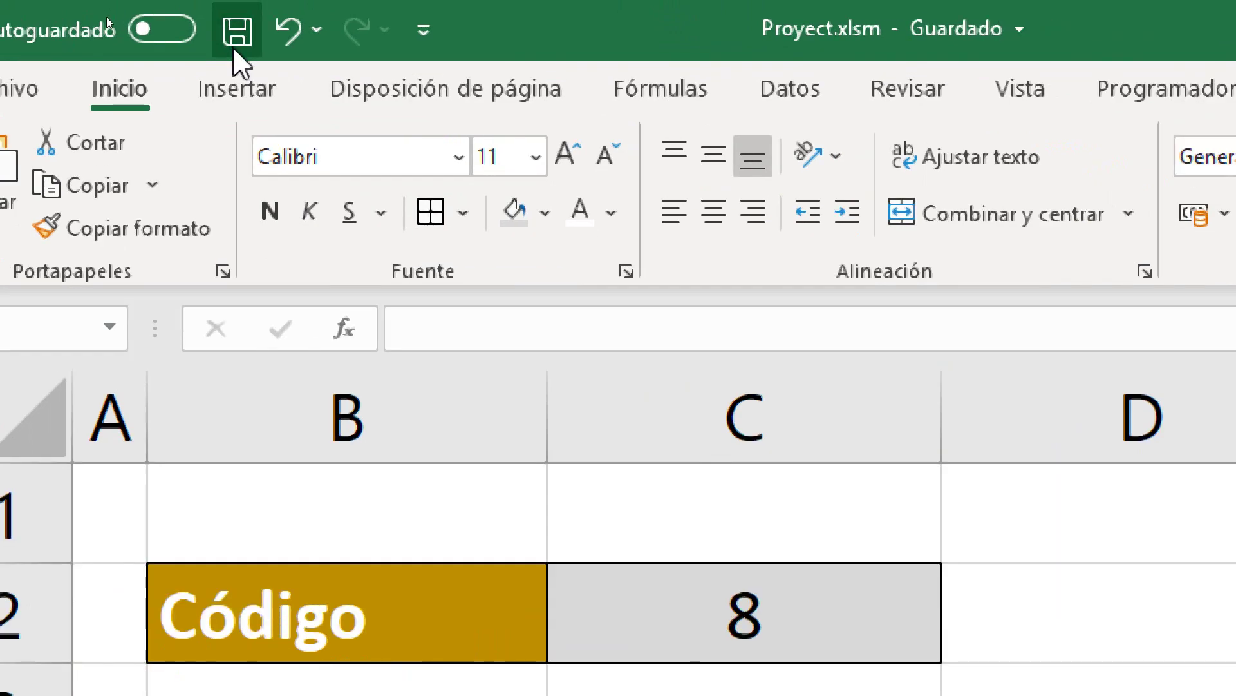
left_click(107, 330)
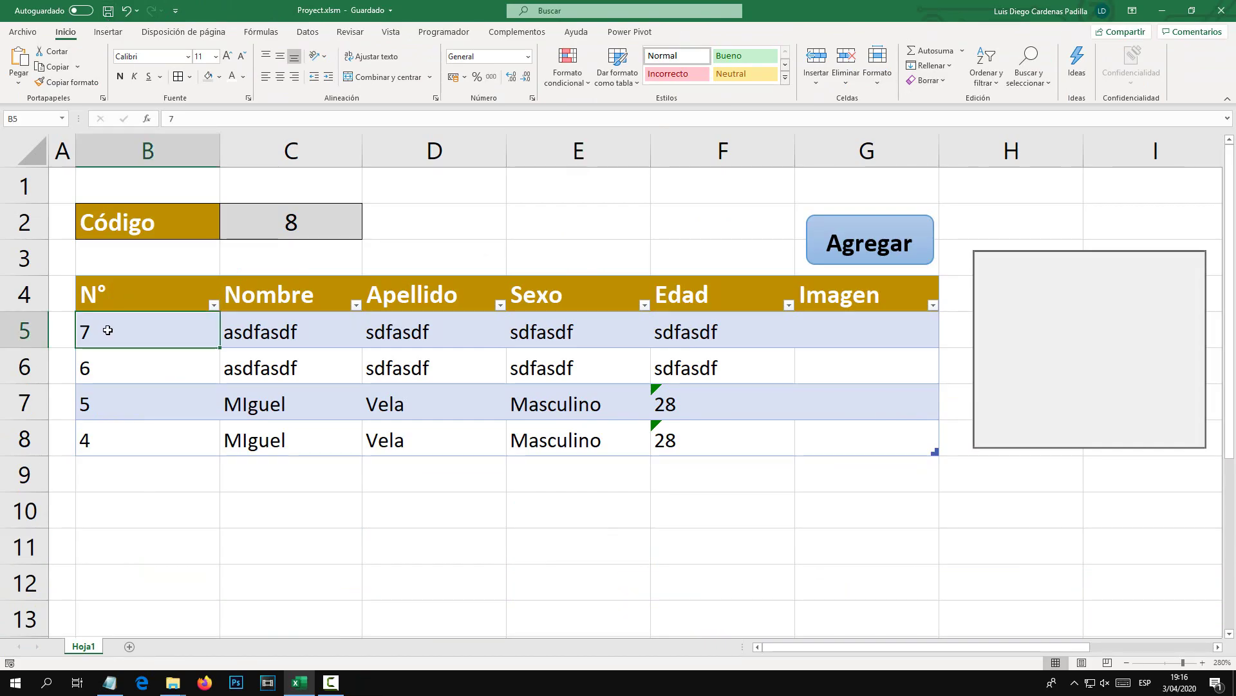
mouse_move(108, 330)
left_mouse_down()
mouse_move(122, 443)
mouse_move(128, 356)
mouse_move(157, 345)
left_mouse_up()
left_click(130, 340)
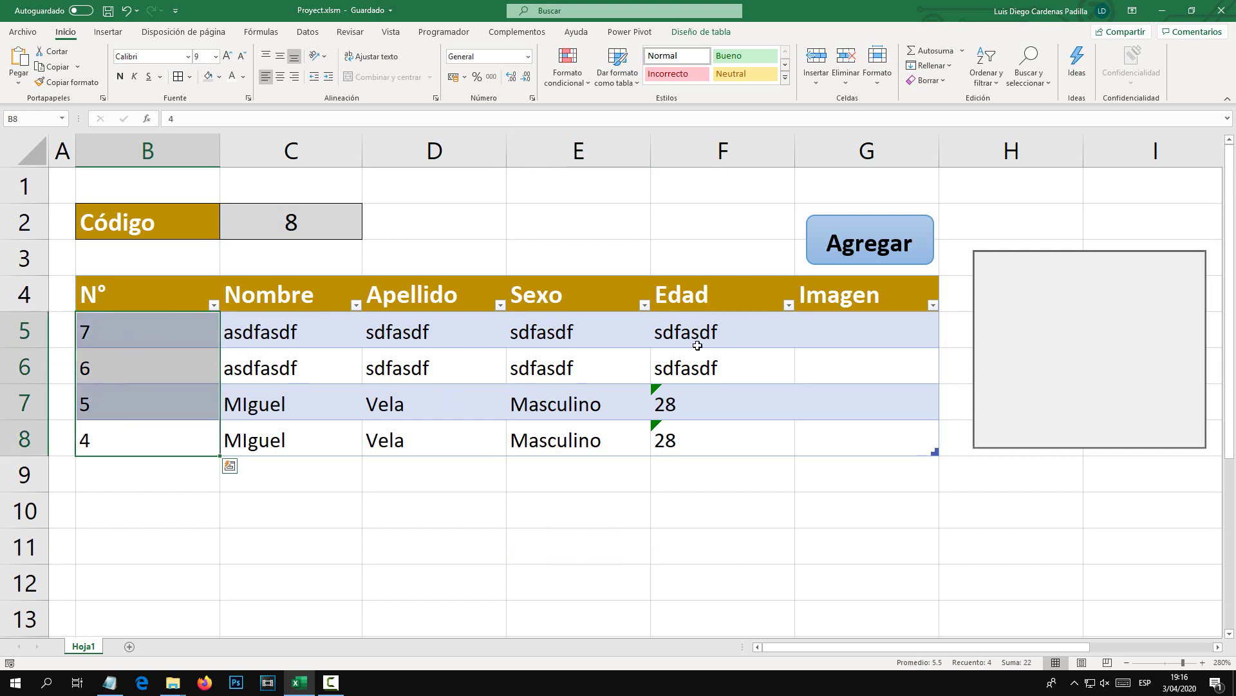
left_click(873, 330)
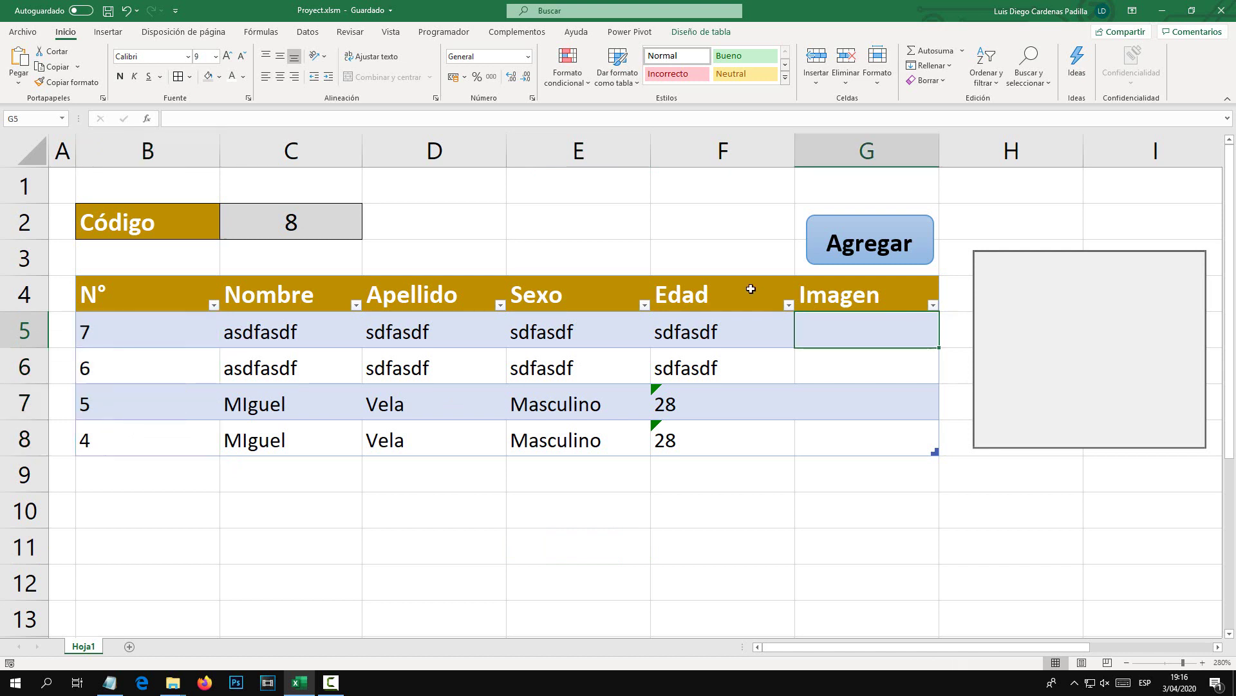
right_click(84, 648)
left_click(116, 540)
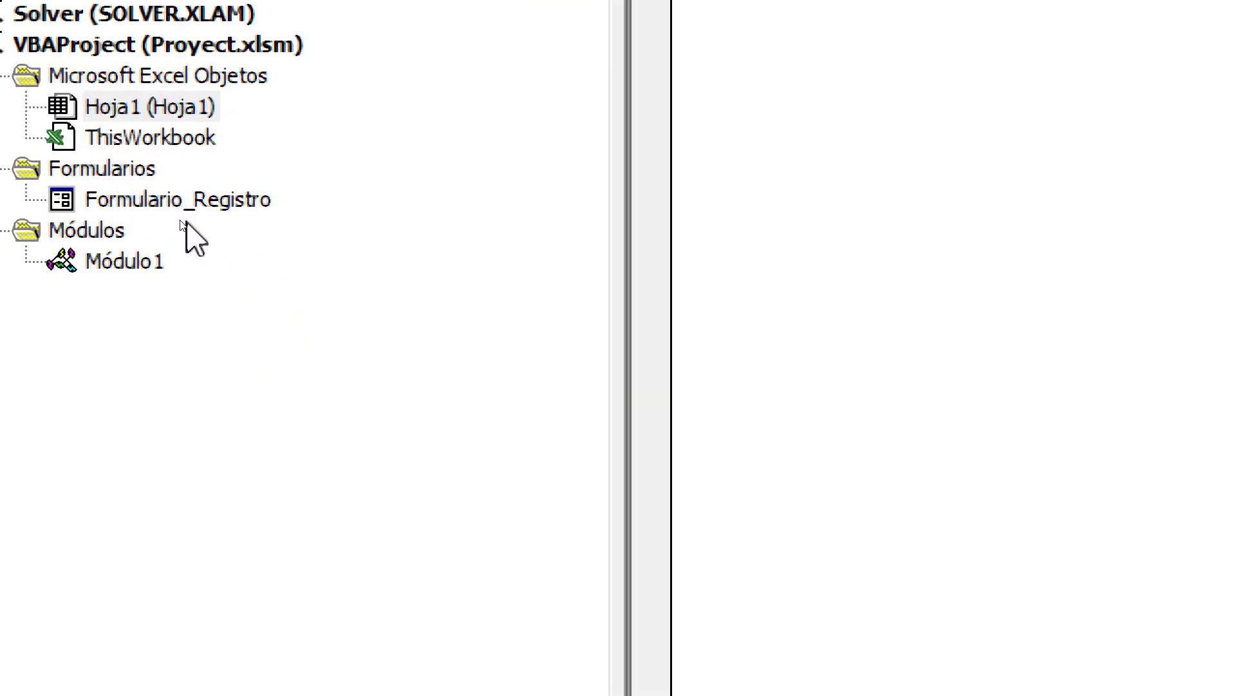
Create the CommandButton3_Click routine for the Seleccionar Img button on Formulario_Registro.
double_click(417, 385)
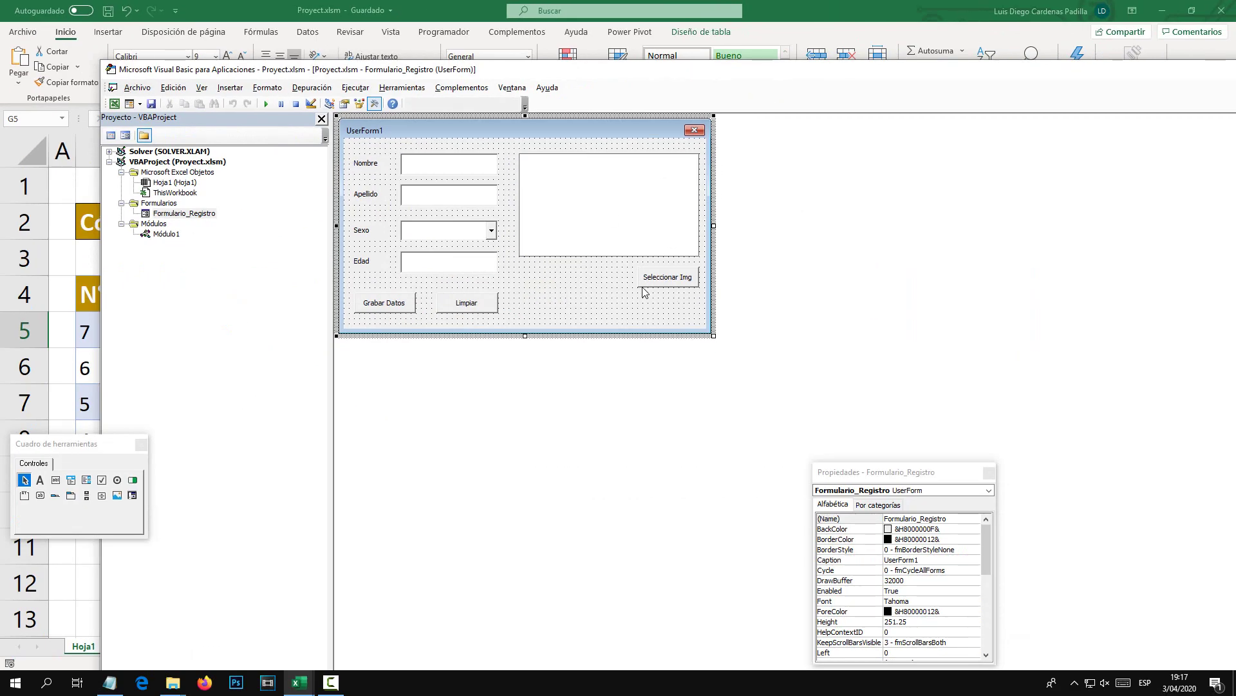
left_click(676, 286)
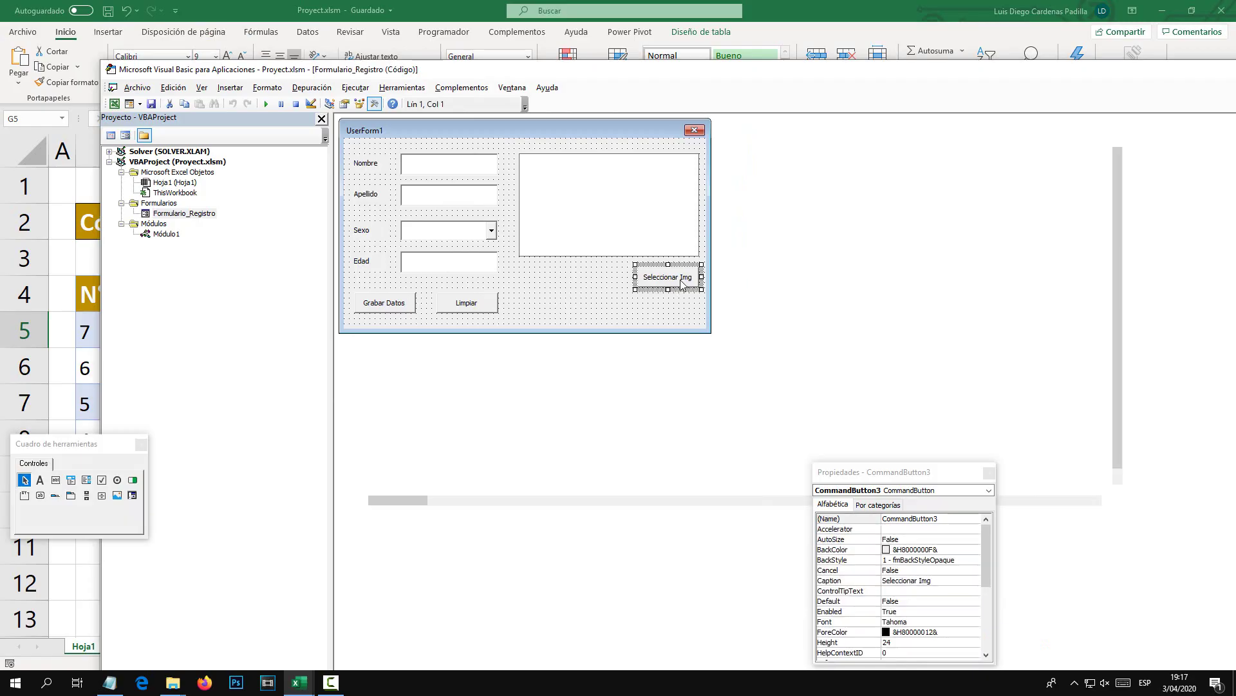
double_click(680, 284)
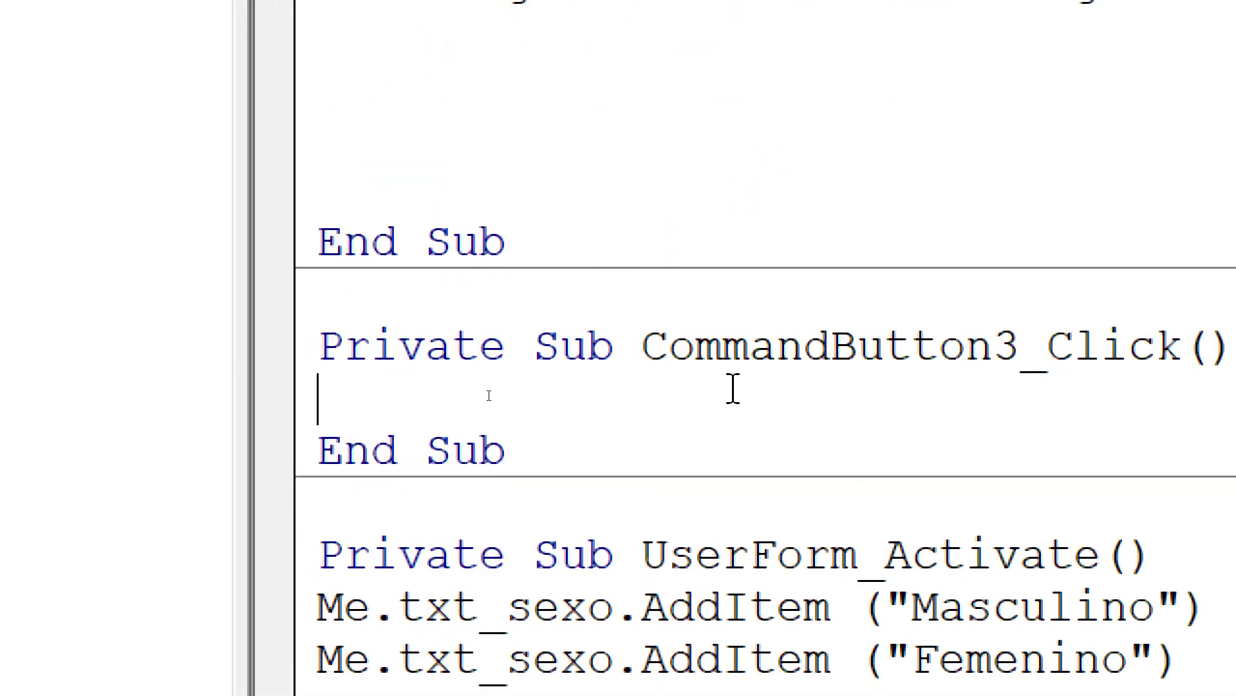
left_click_drag(643, 345, 1017, 345)
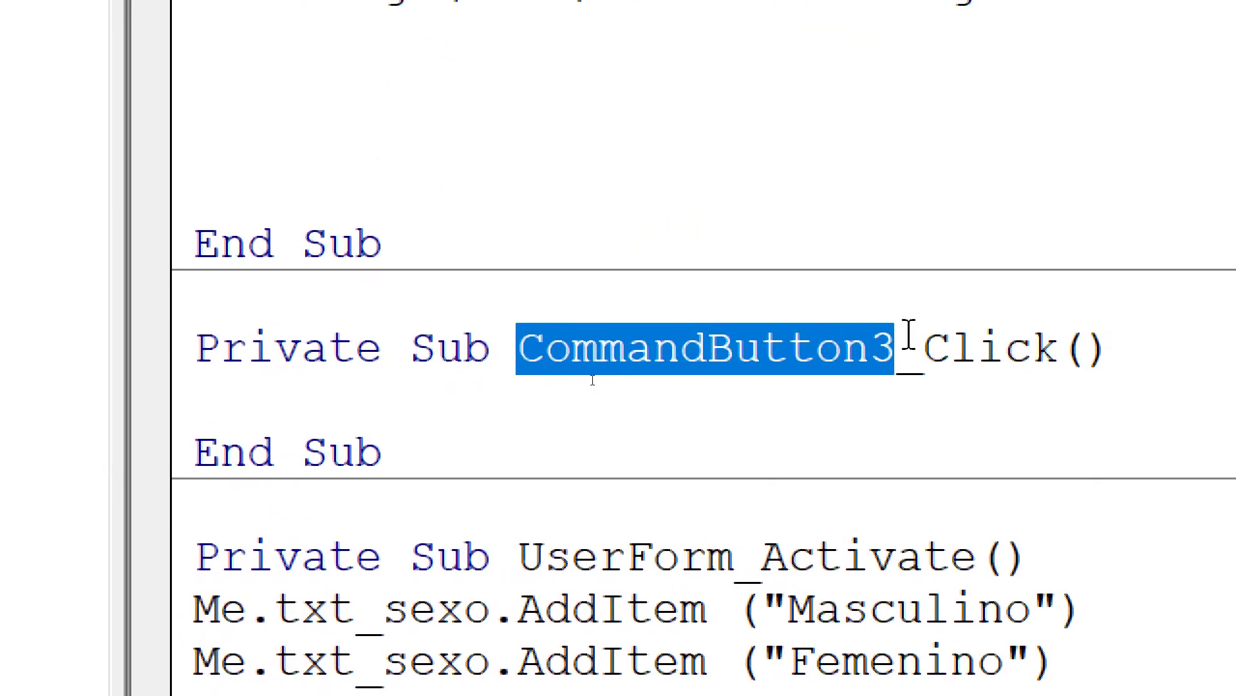
left_click_drag(924, 351, 1016, 354)
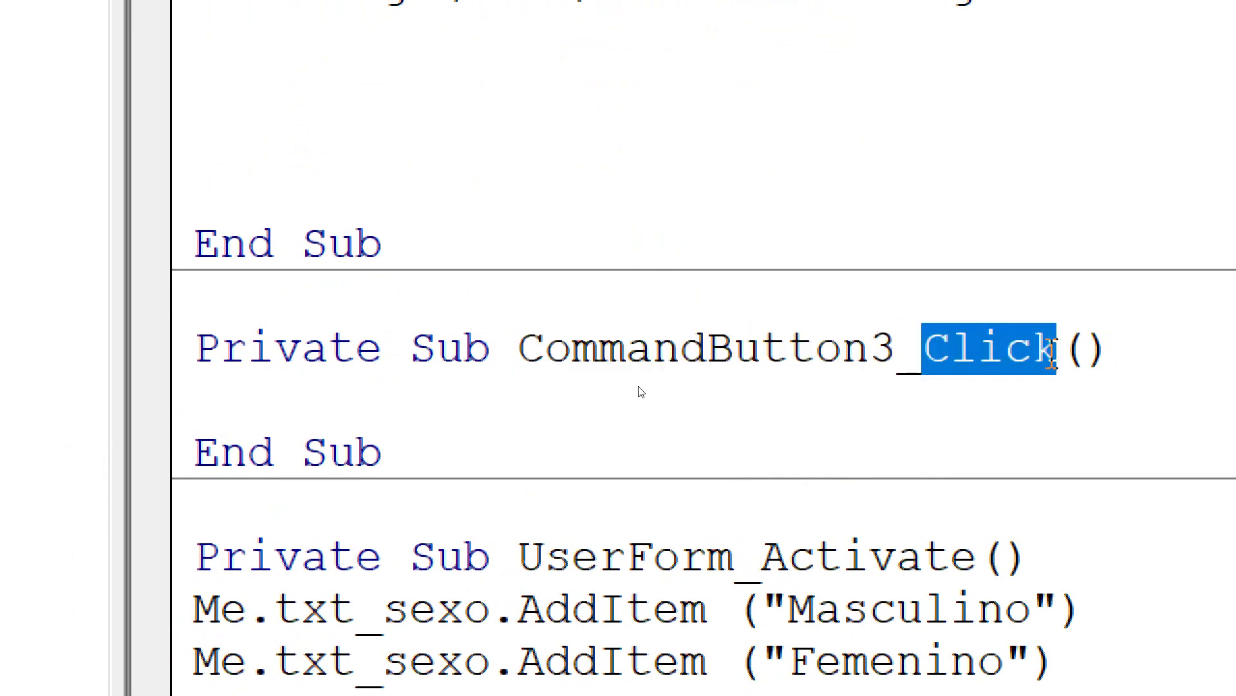
left_click(286, 396)
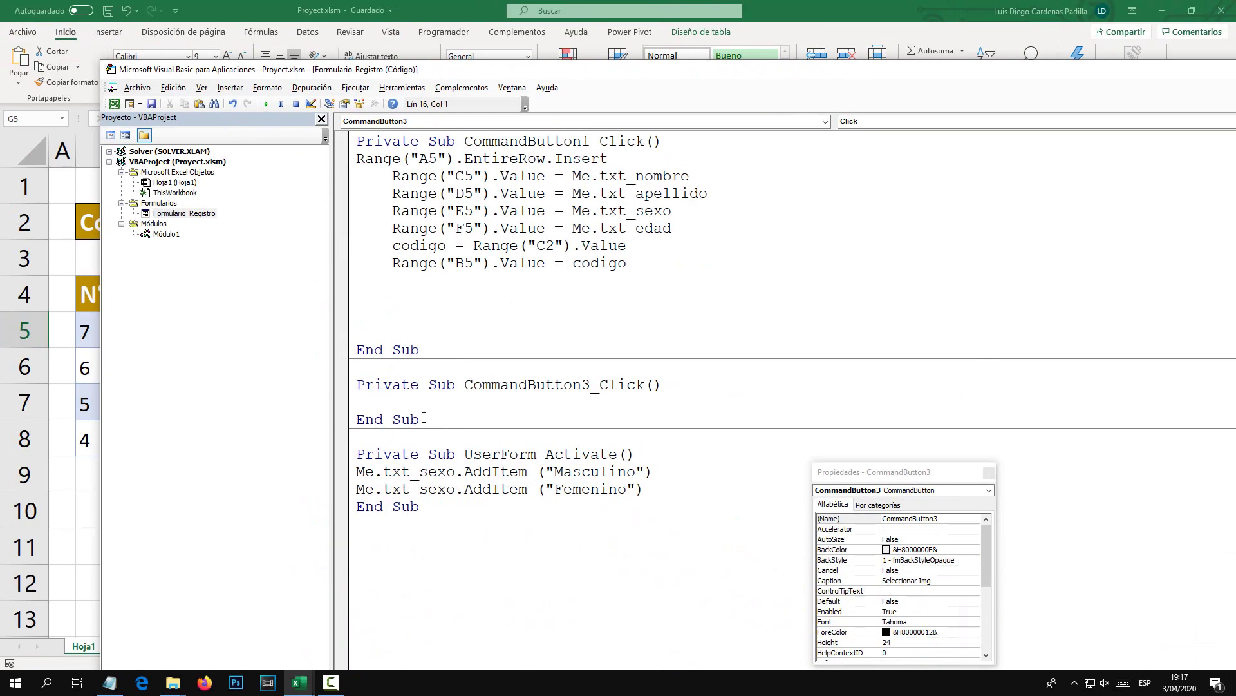
Relocate the CommandButton3_Click procedure below UserForm_Activate.
left_click_drag(423, 419, 357, 384)
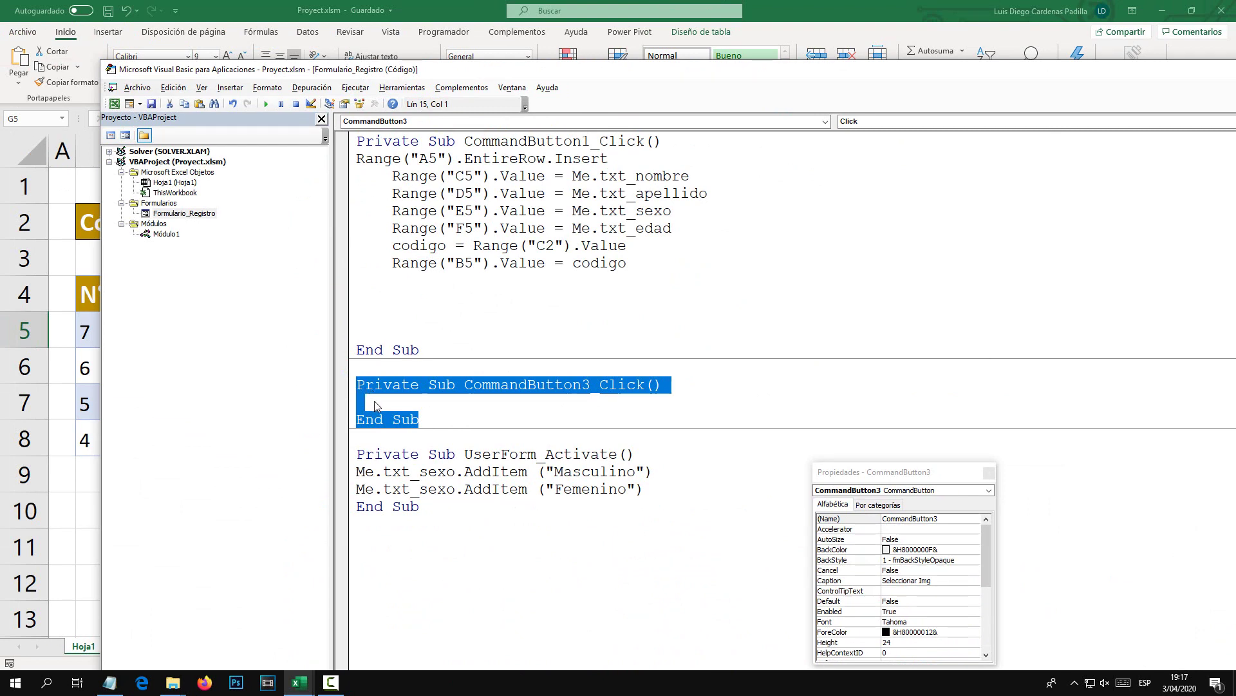
key("Left")
key("Return")
key("Return")
key("Return")
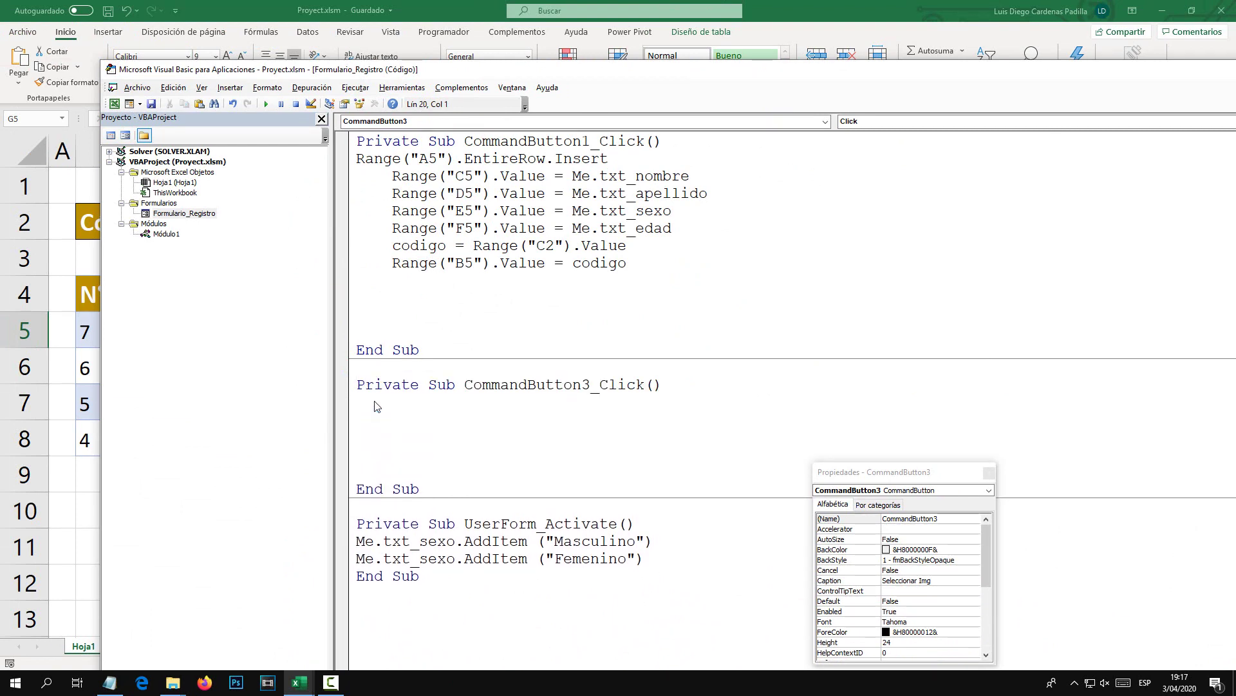
key("BackSpace")
key("BackSpace")
key("BackSpace")
key("BackSpace")
key("Up")
key("shift+Down")
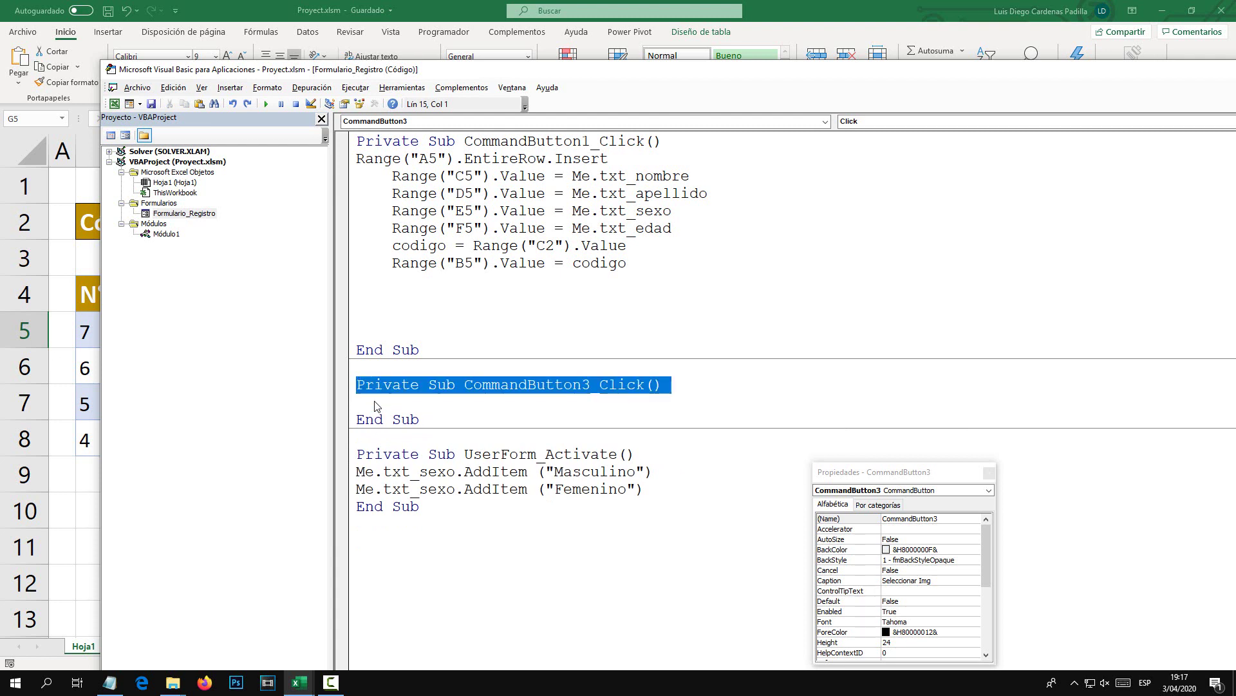
key("shift+Down")
key("shift+Down")
key("Delete")
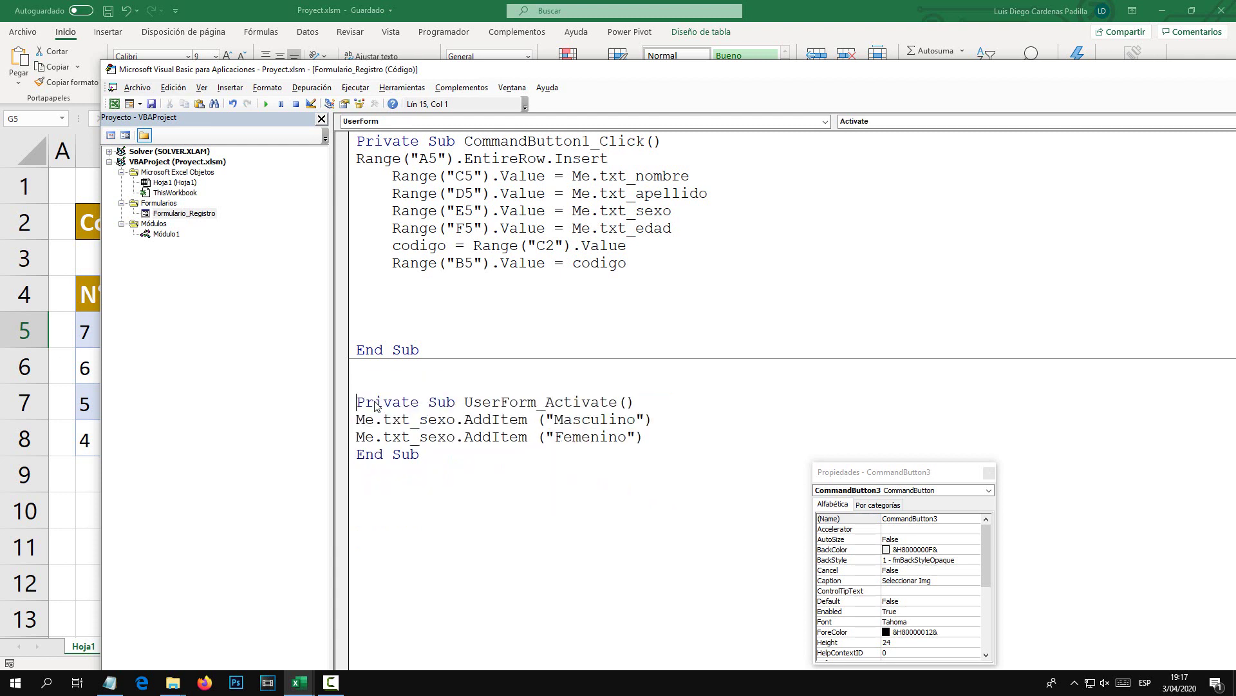
key("ctrl+z")
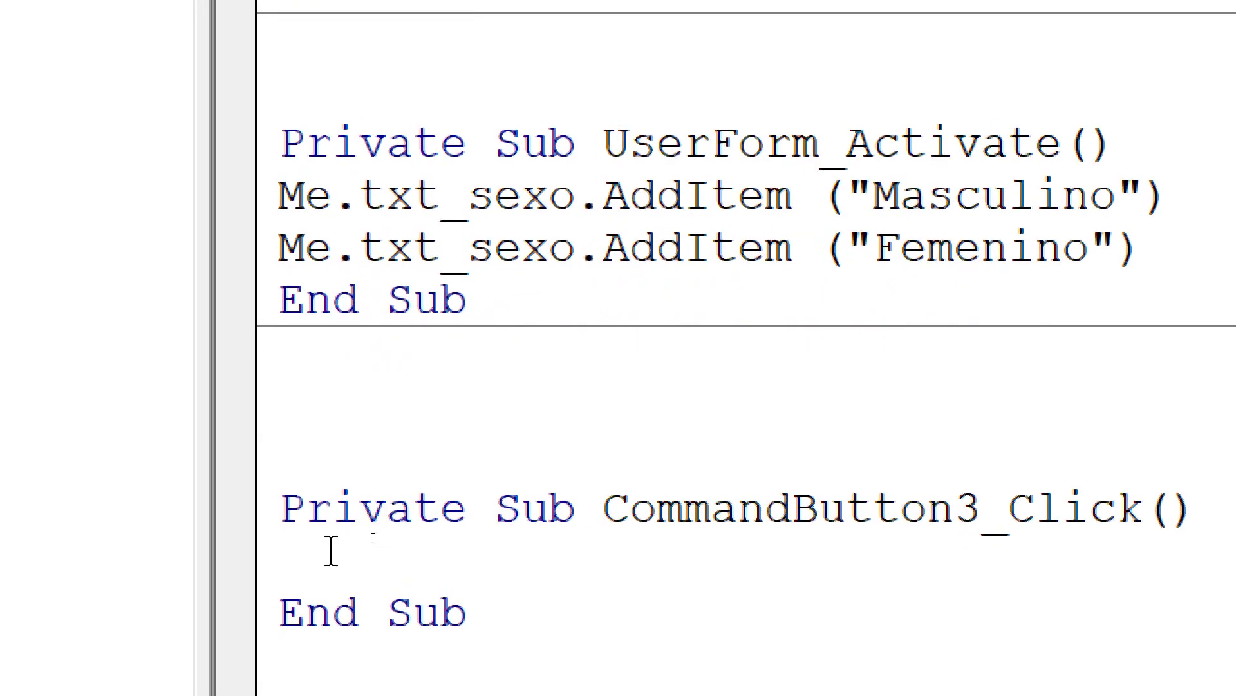
Delete the blank lines above UserForm_Activate and add blank lines inside CommandButton3_Click.
left_click(373, 540)
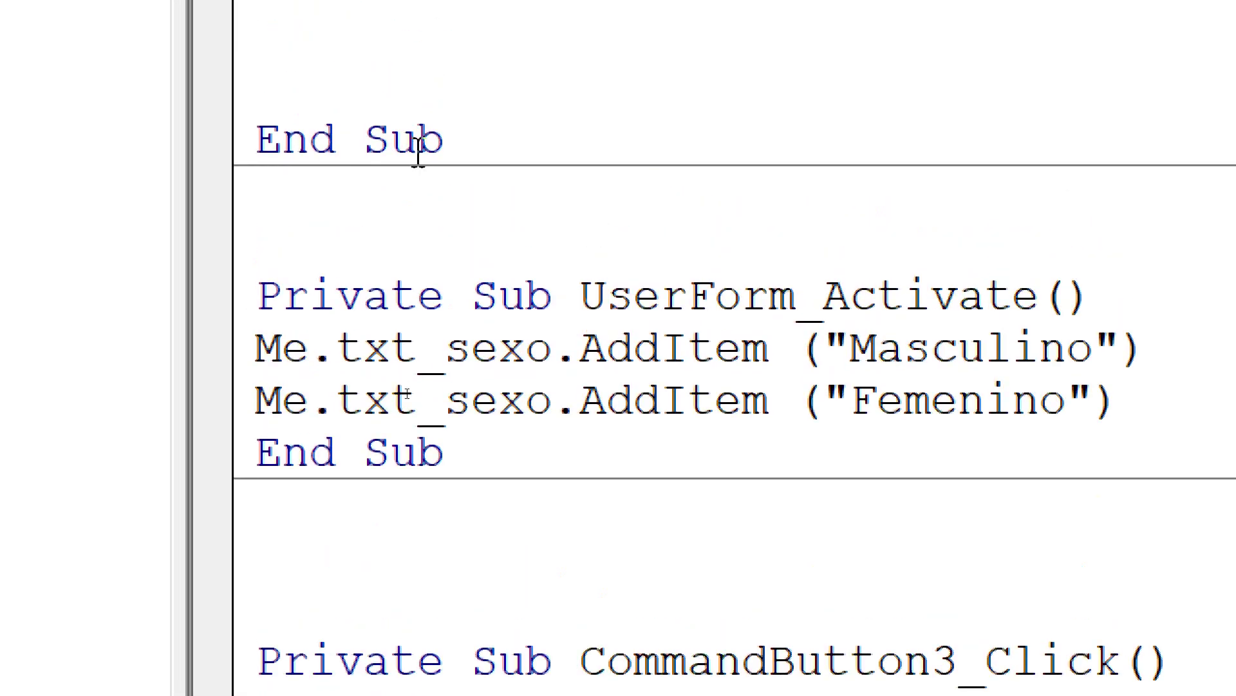
left_click_drag(282, 143, 483, 300)
left_click(354, 204)
key("Delete")
key("Delete")
left_click(364, 504)
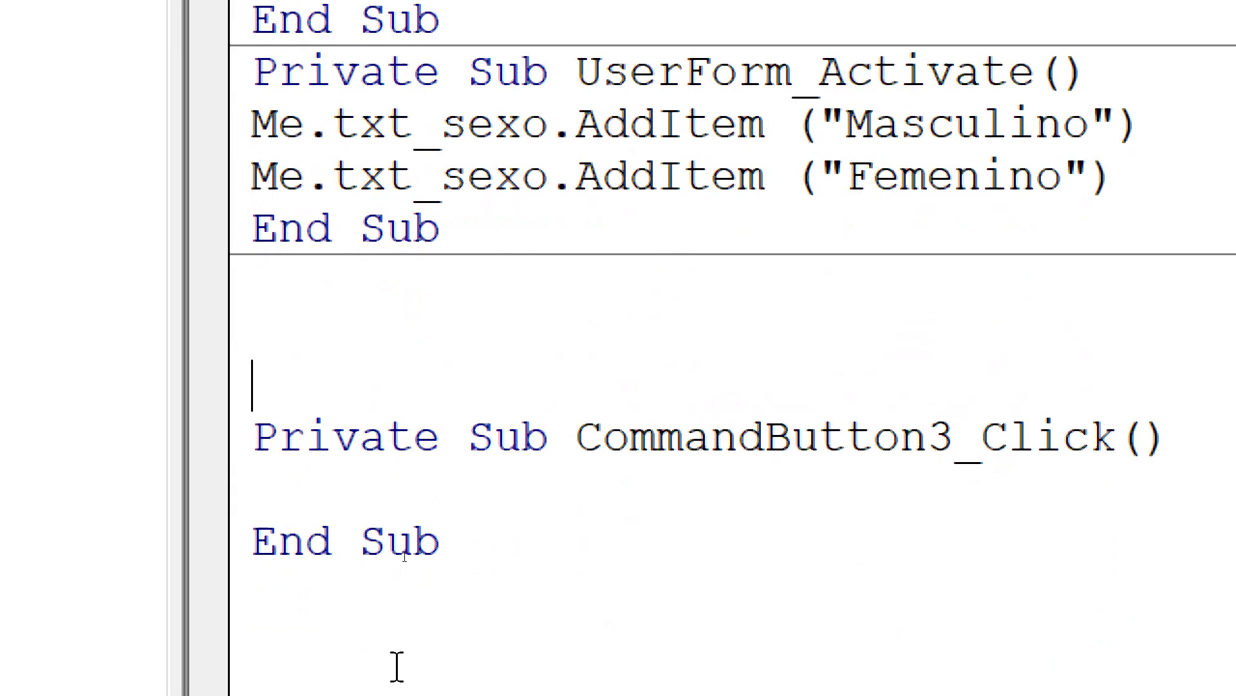
left_click(354, 484)
key("Return")
key("Return")
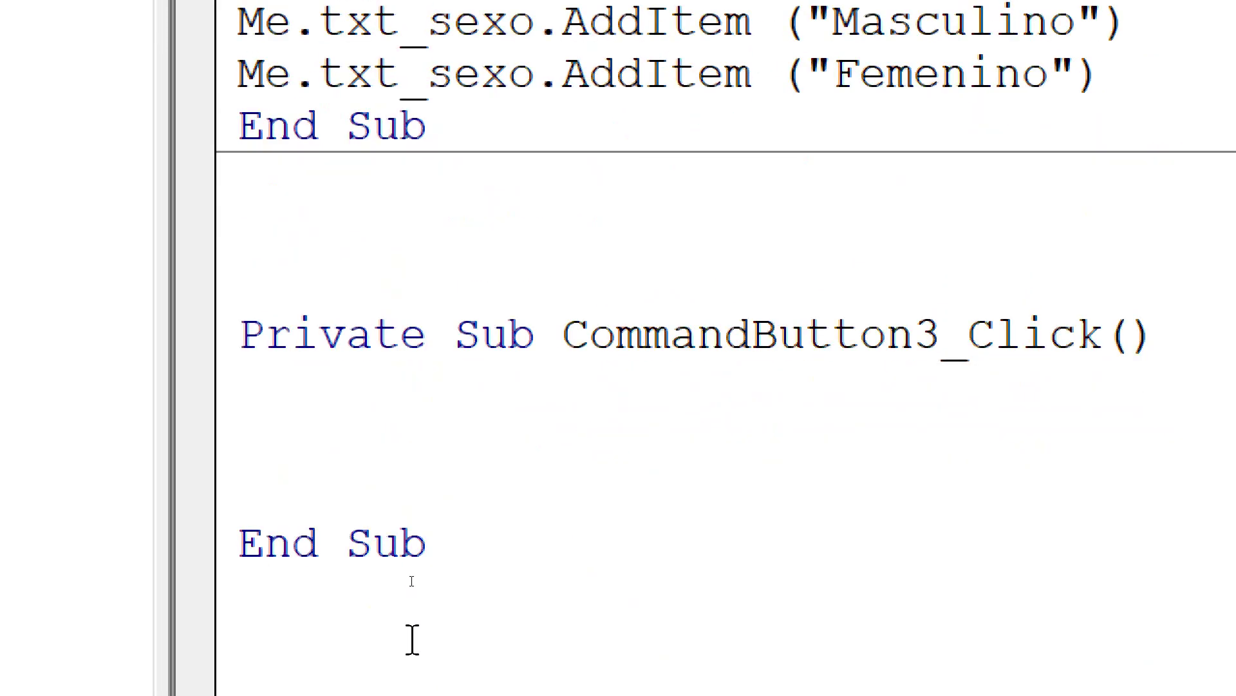
left_click(390, 329)
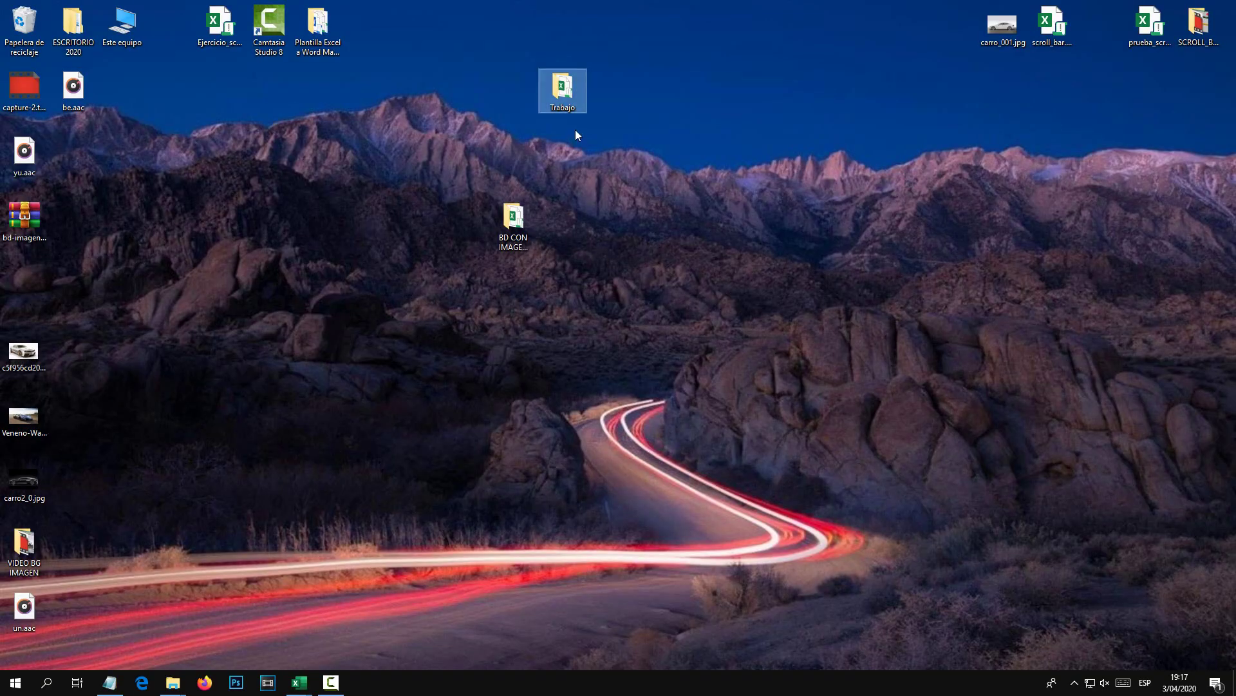
Open seleccion_imagen_excel.xlsm from the Trabajo folder.
double_click(563, 90)
double_click(565, 159)
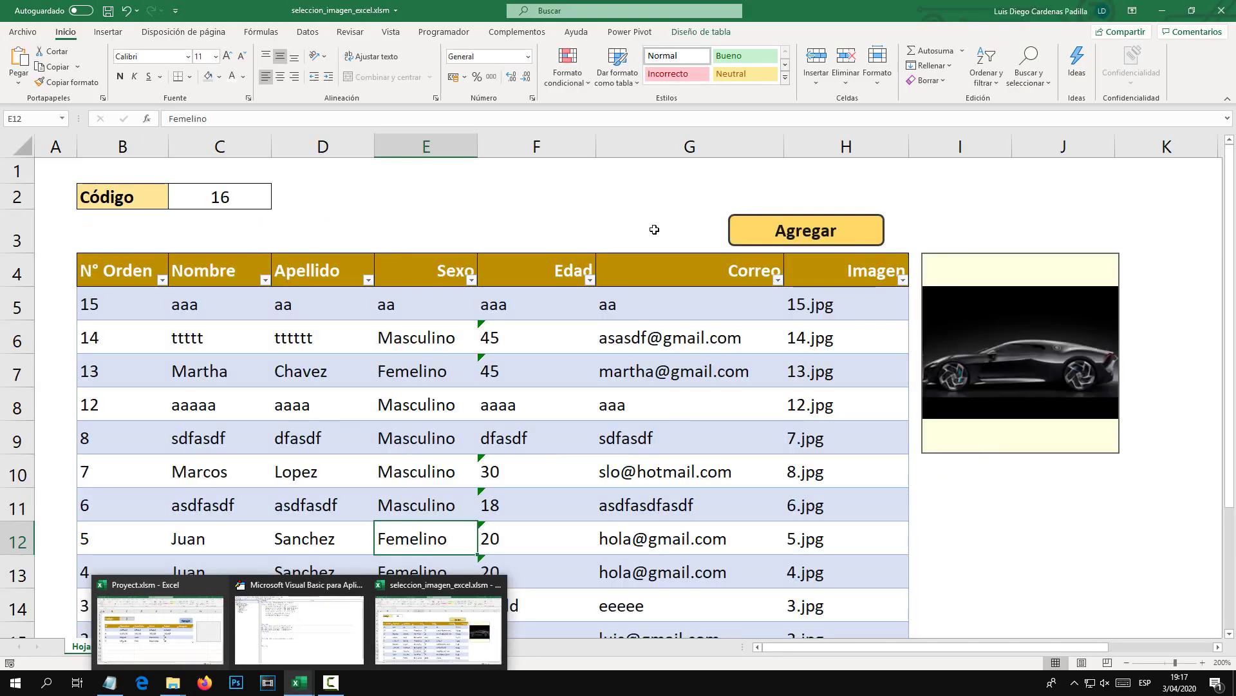
left_click(653, 230)
Preview the example form's picture file picker, then close the picker and the form.
left_click(796, 238)
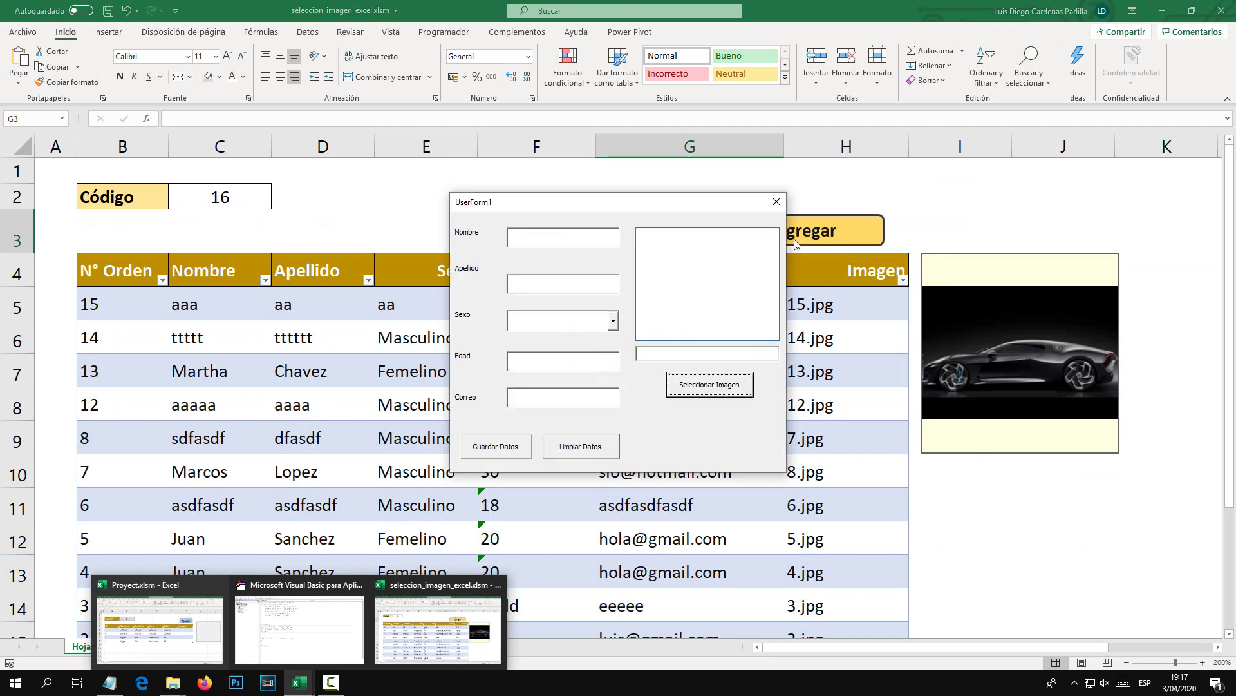
left_click_drag(697, 202, 652, 225)
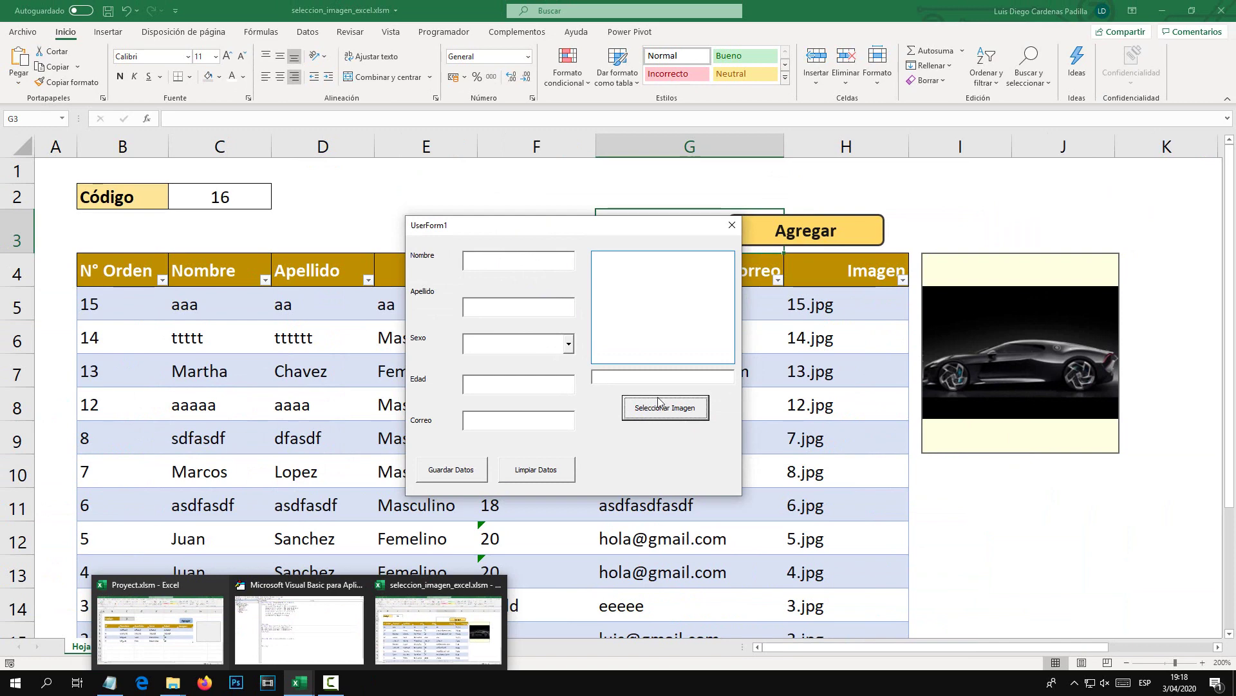
left_click(659, 401)
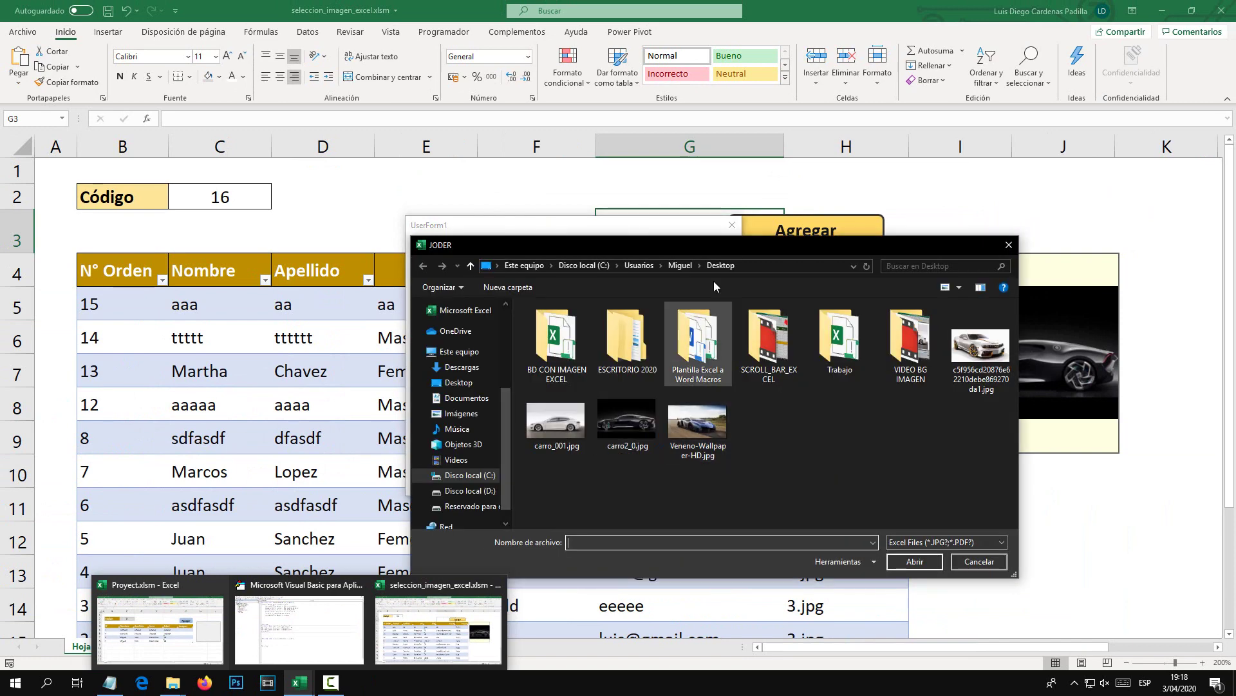
mouse_move(705, 233)
left_mouse_down()
mouse_move(652, 128)
mouse_move(463, 151)
mouse_move(595, 135)
left_mouse_up()
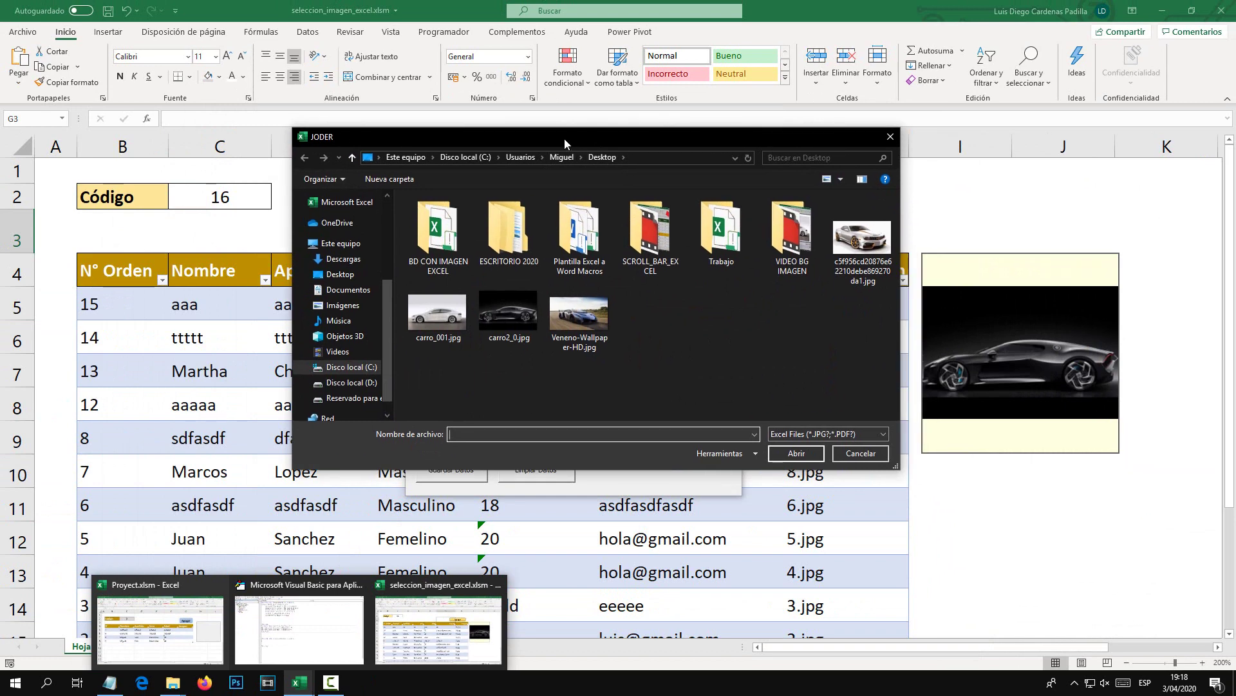
mouse_move(565, 137)
left_mouse_down()
mouse_move(625, 265)
mouse_move(496, 239)
mouse_move(477, 197)
left_mouse_up()
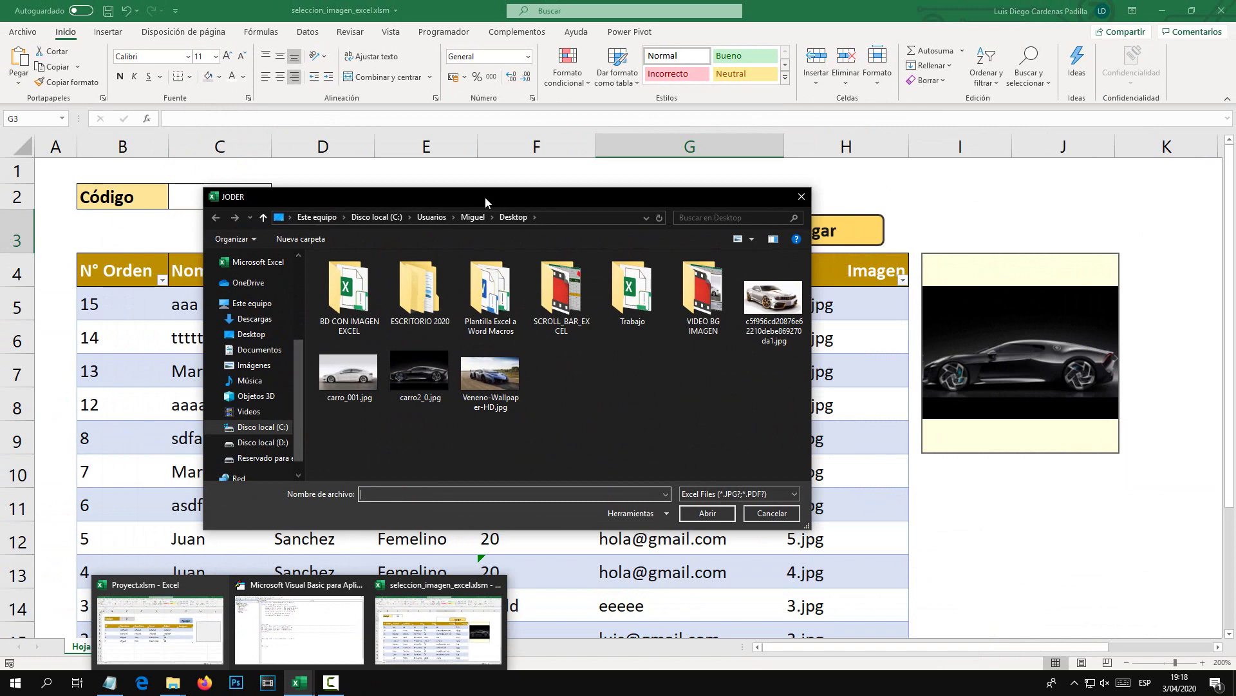
left_click(801, 196)
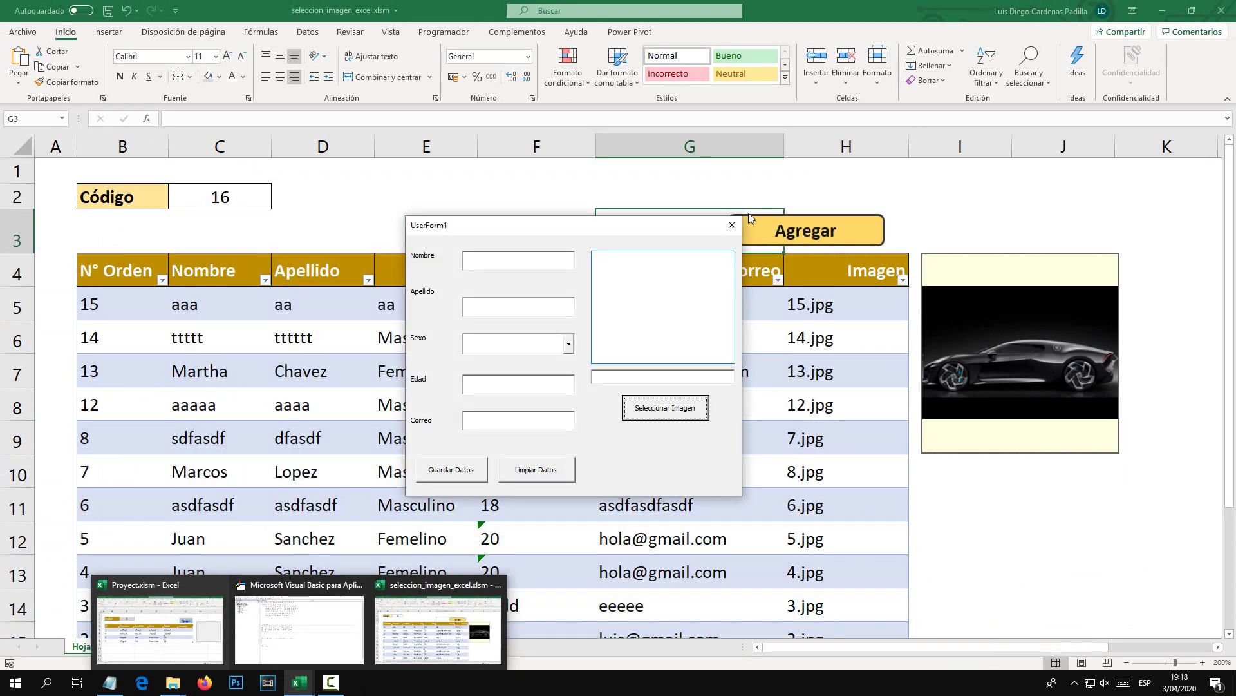
left_click(731, 225)
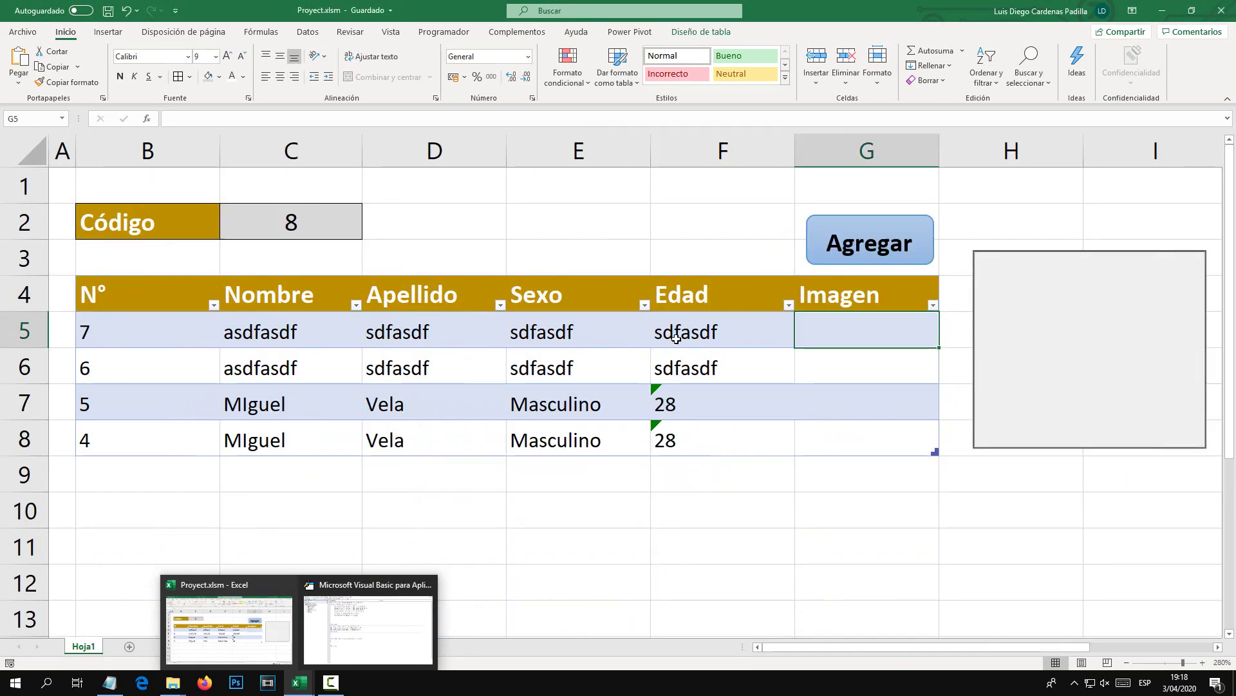
Back in Proyect.xlsm's VBA editor, type Application.FileDialog inside CommandButton3_Click.
left_click(580, 569)
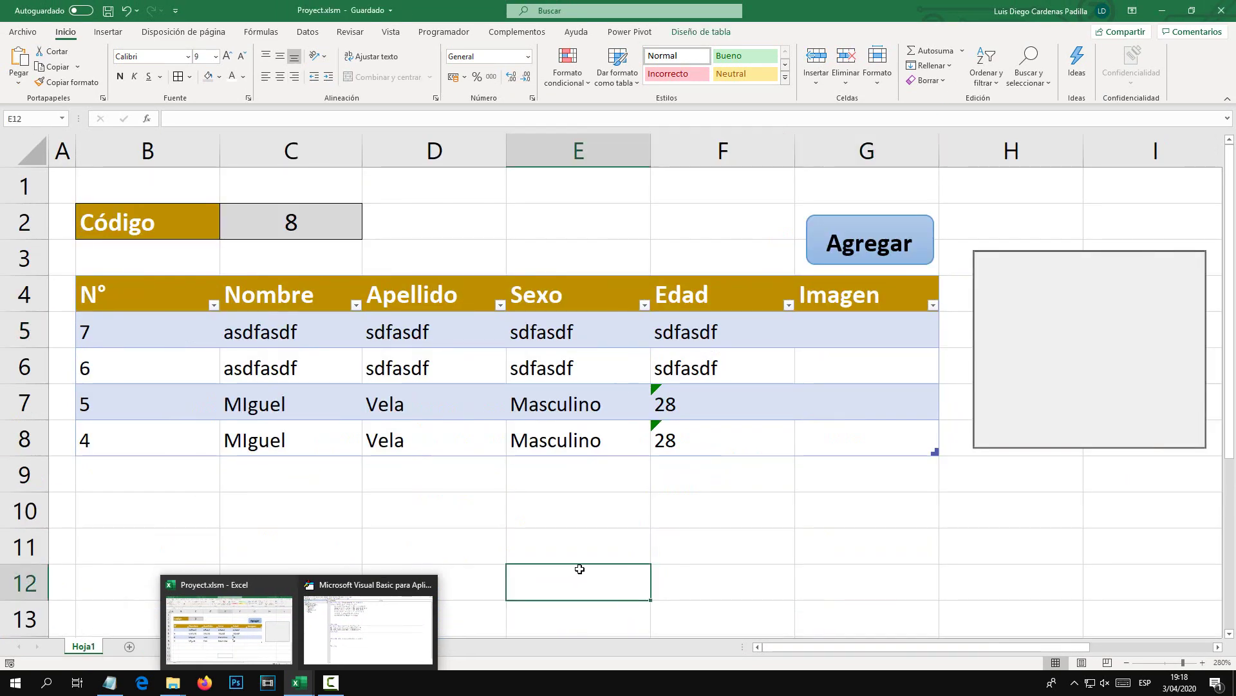
left_click(364, 620)
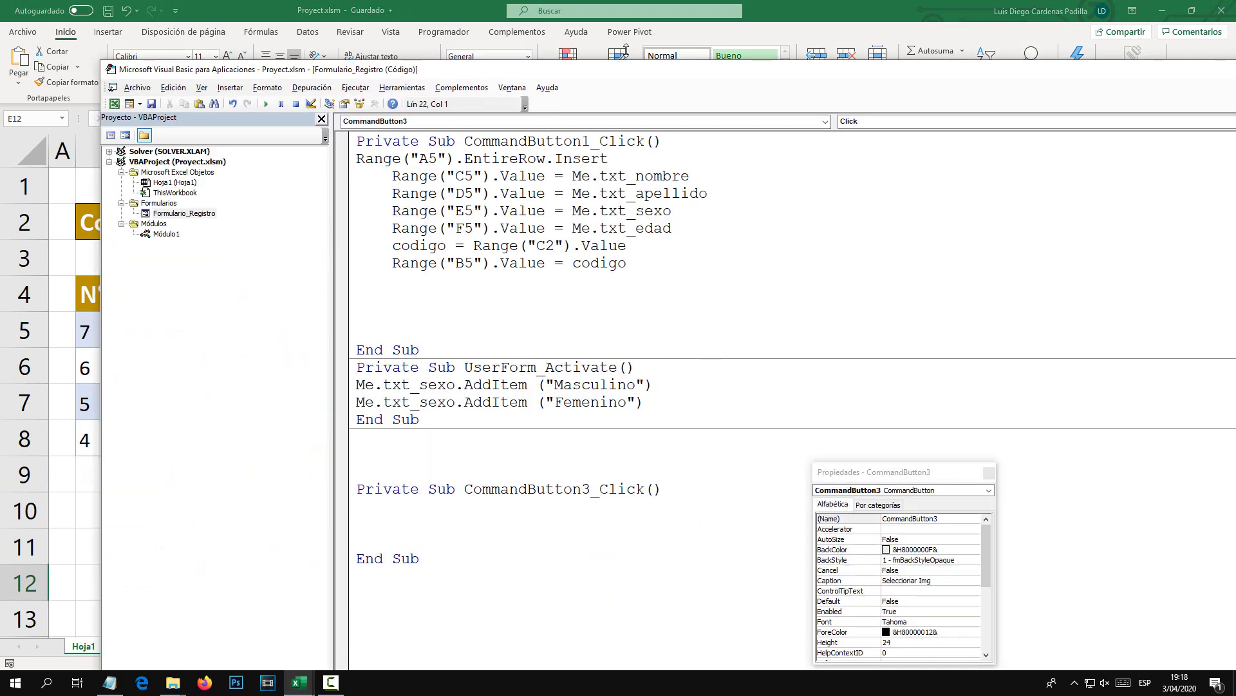
left_click_drag(610, 67, 645, 55)
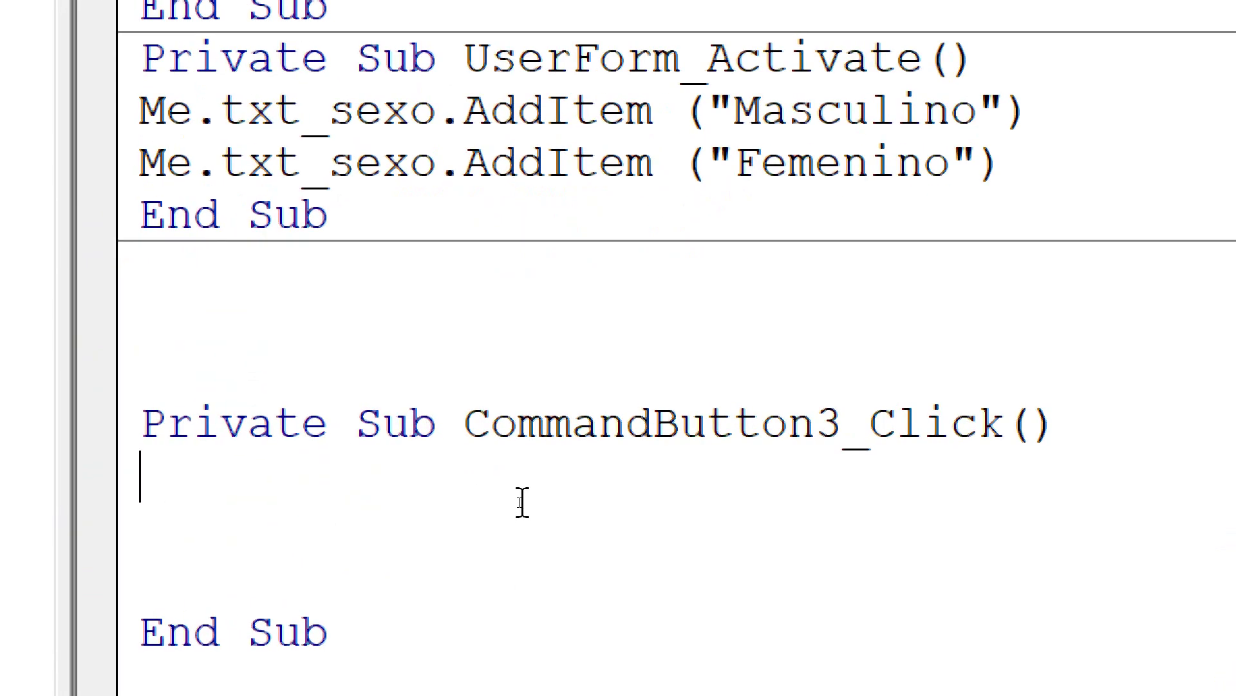
type("File")
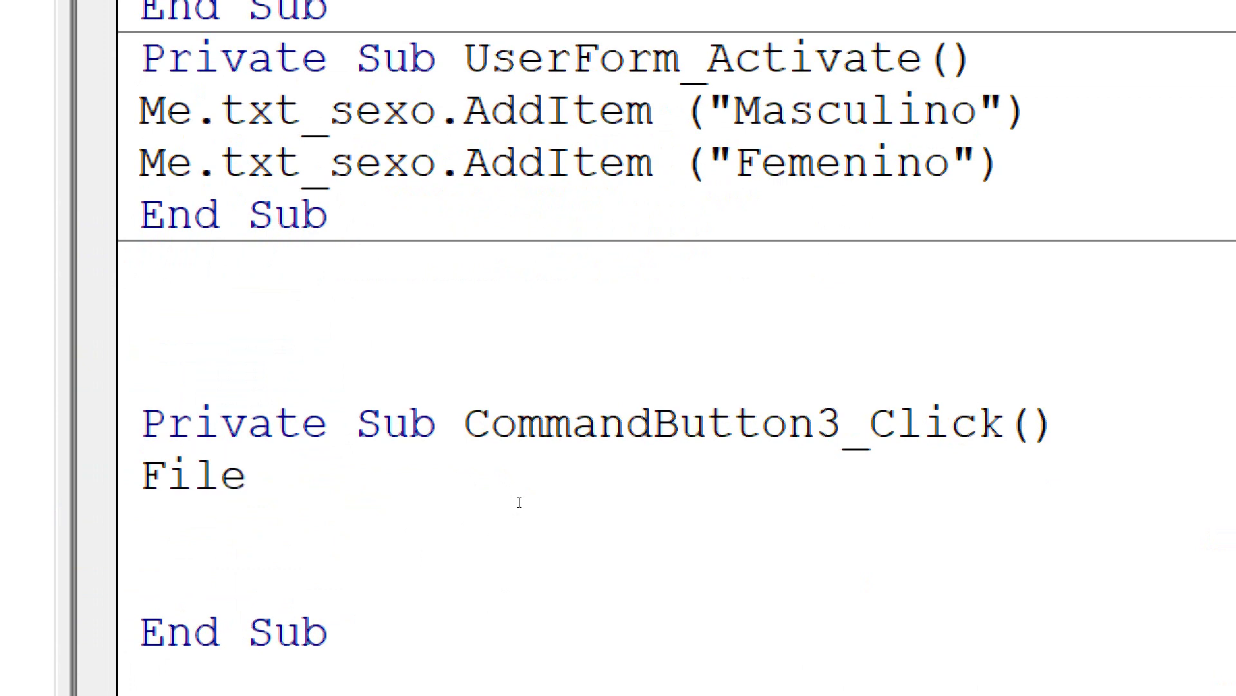
type("SD")
key("BackSpace")
key("BackSpace")
type("Dial")
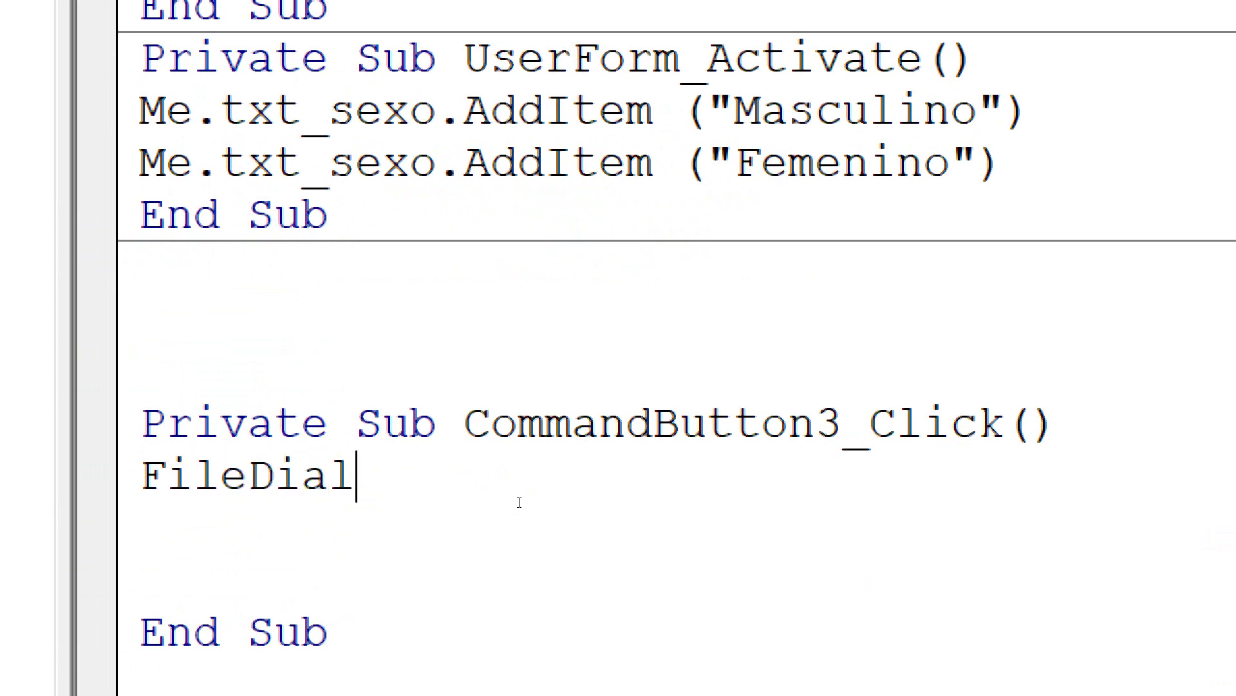
type("og")
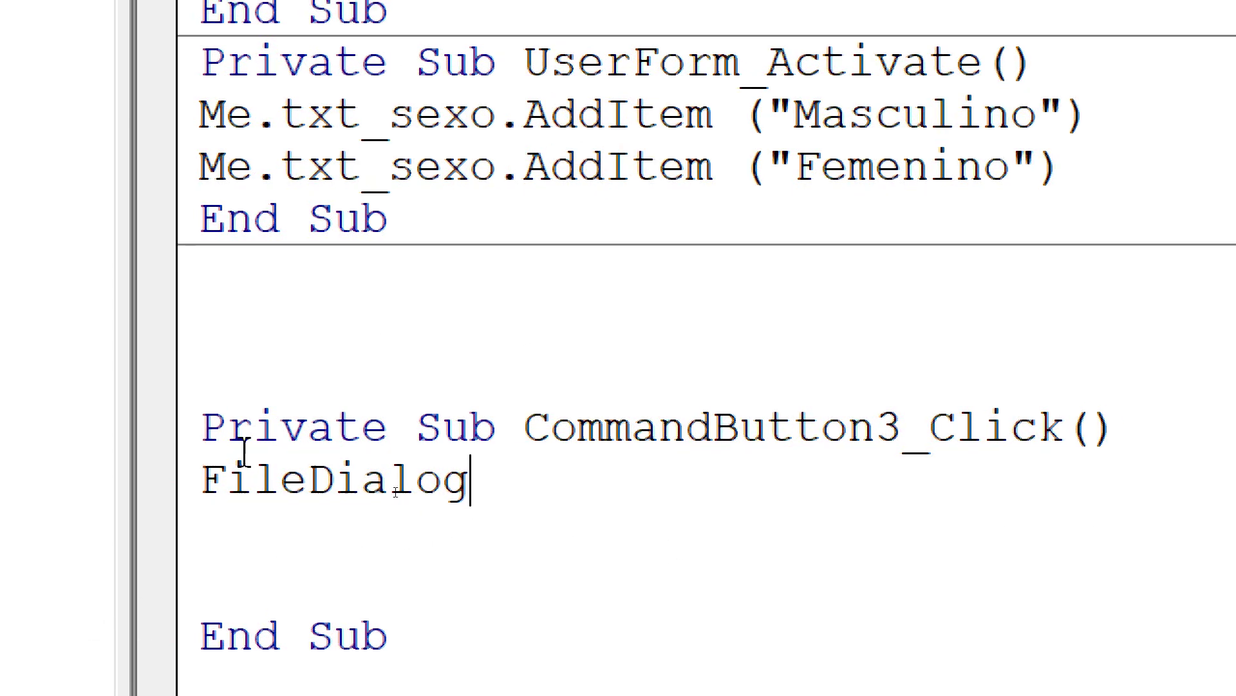
left_click(143, 476)
type("Ap")
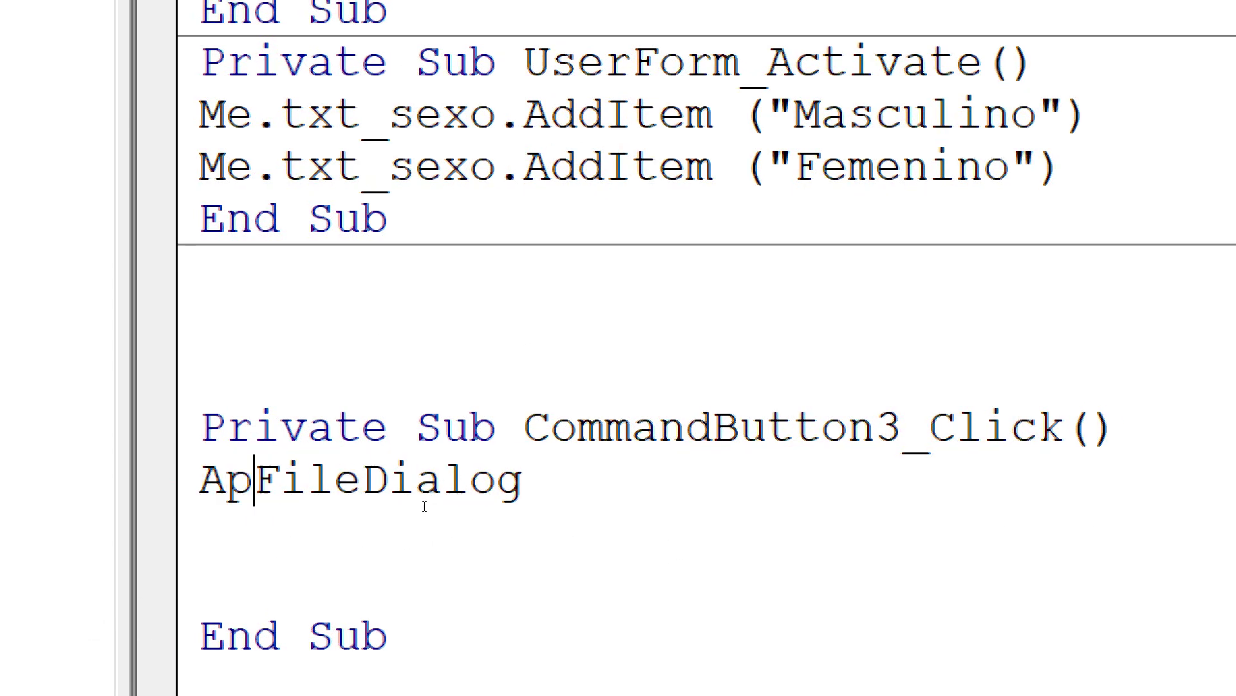
type("plication")
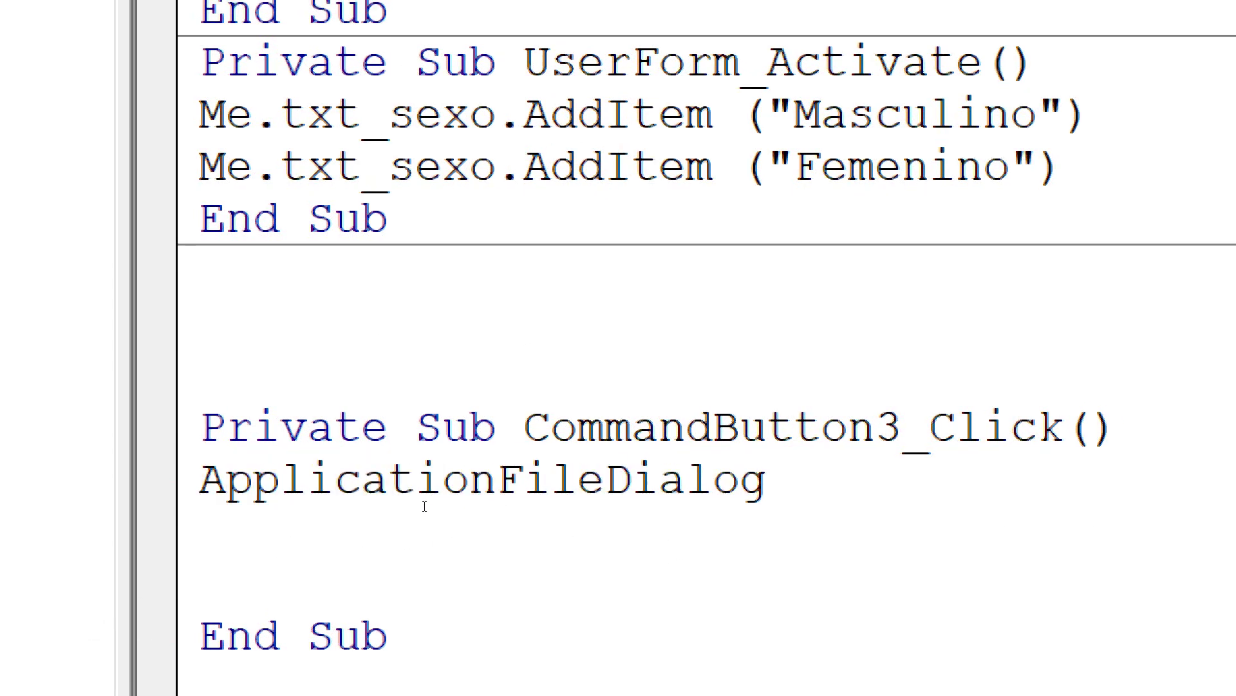
type(".")
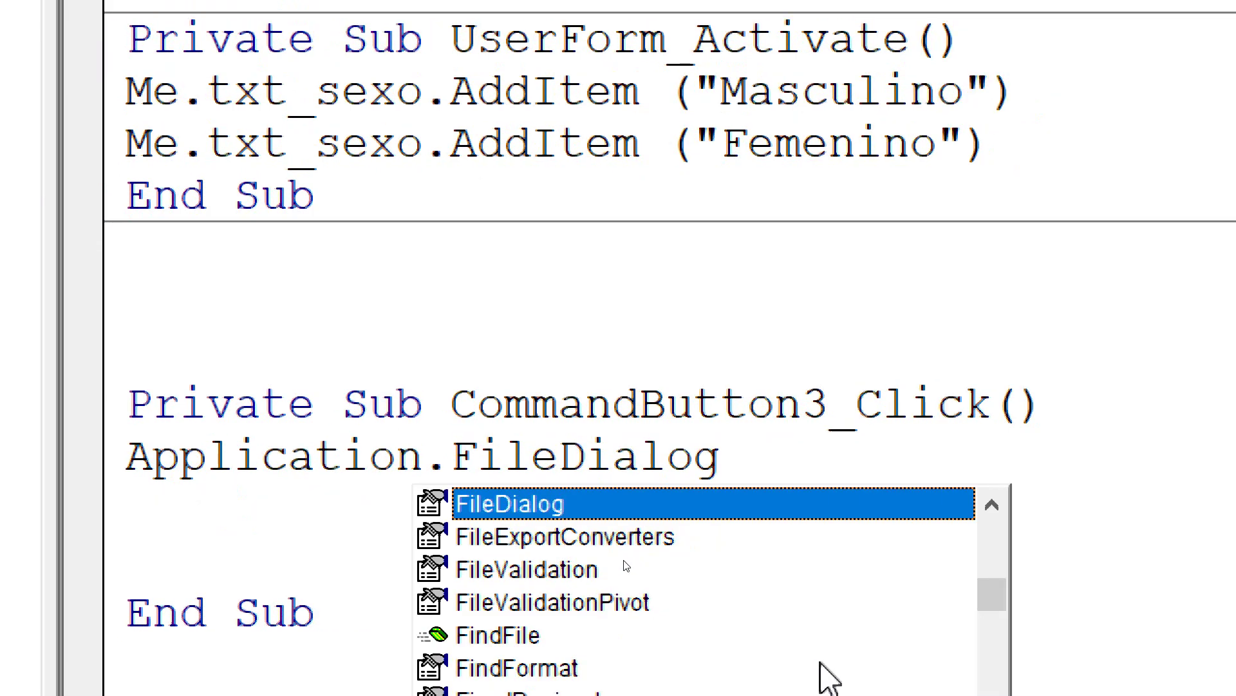
Accept FileDialog from the suggestions and inspect the Application.FileDialog line.
double_click(559, 529)
left_click_drag(731, 459, 152, 459)
left_click(423, 459)
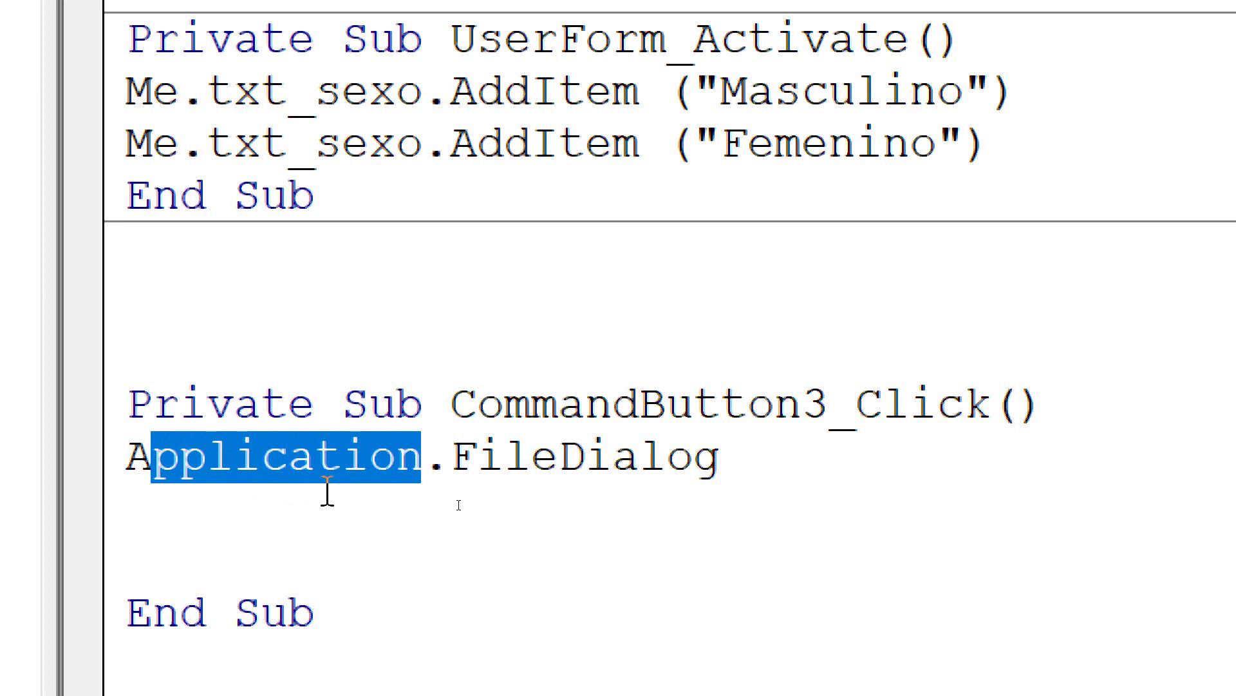
left_click(425, 458)
left_click_drag(425, 459, 127, 458)
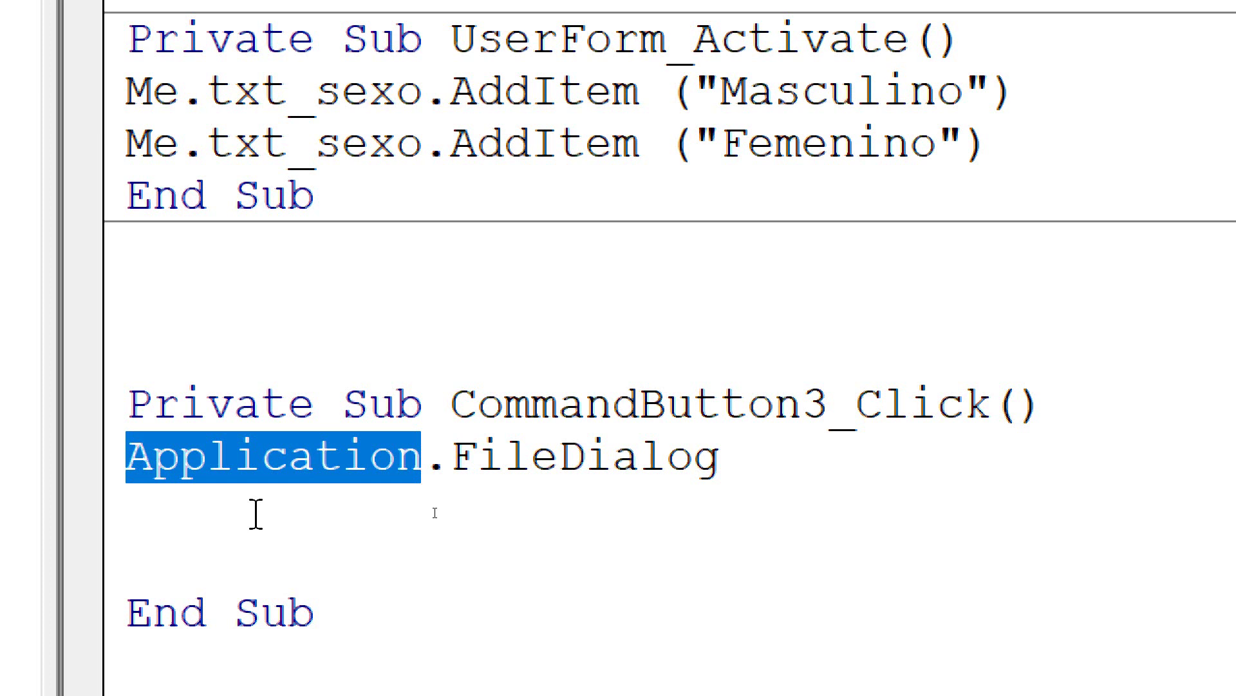
left_click(264, 493)
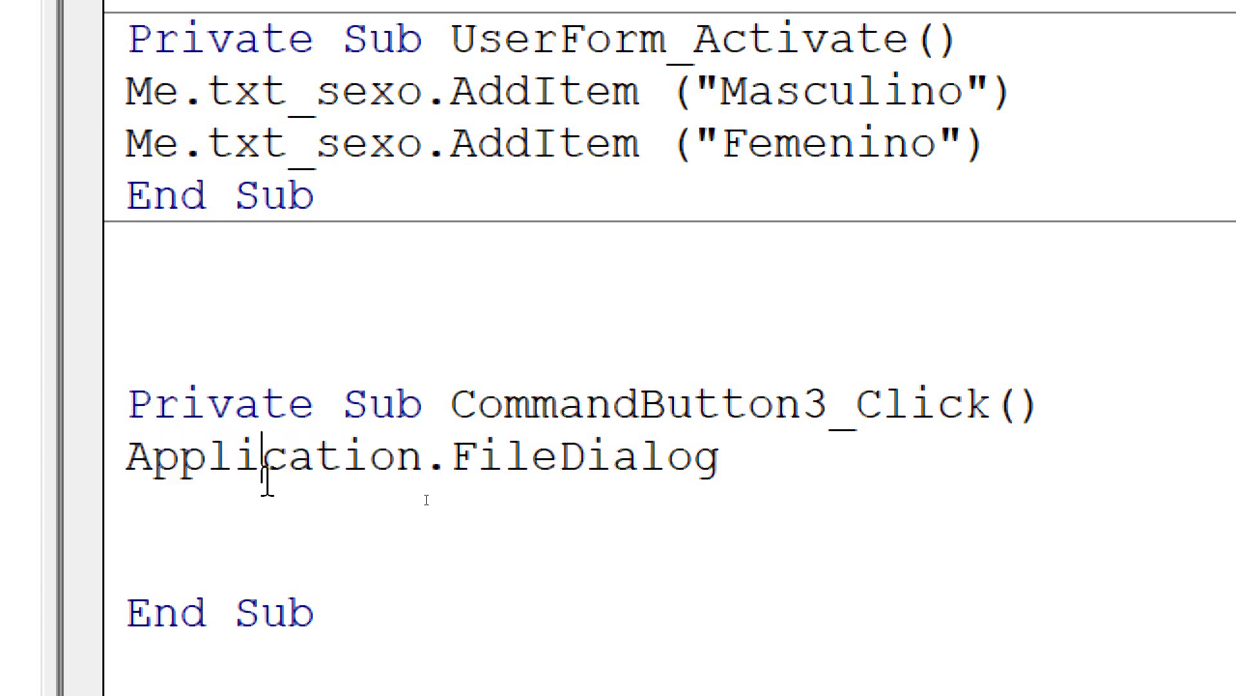
left_click_drag(132, 445, 802, 500)
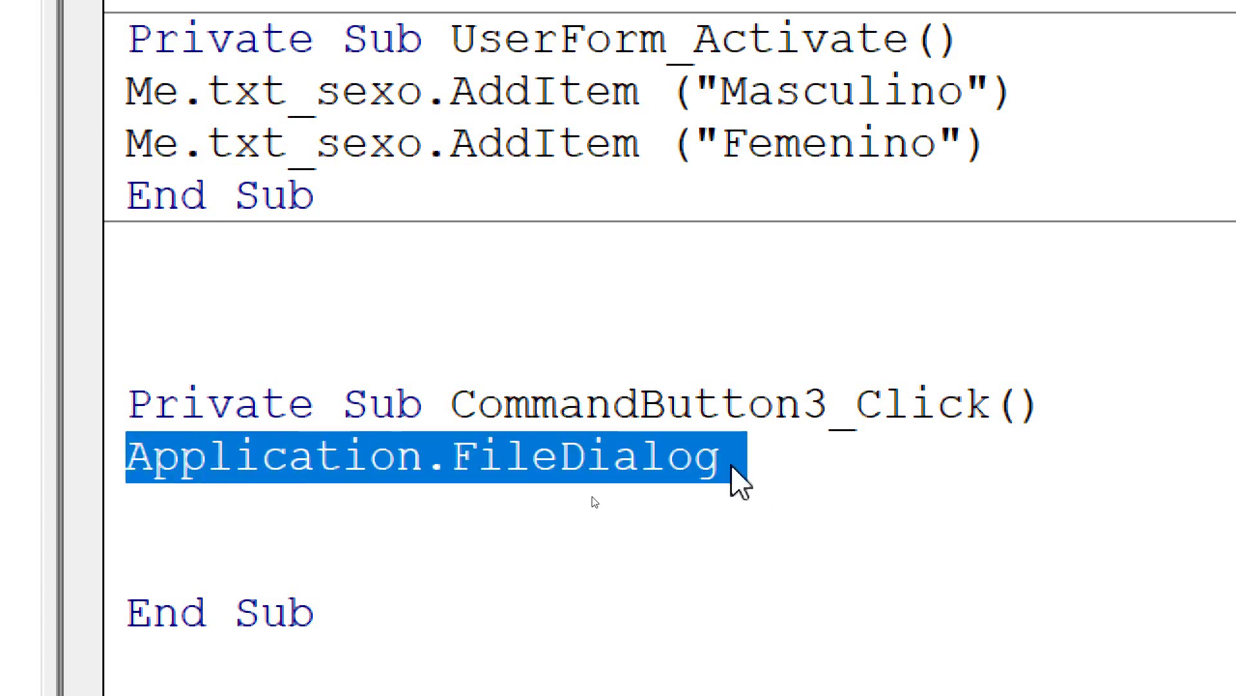
left_click(715, 470)
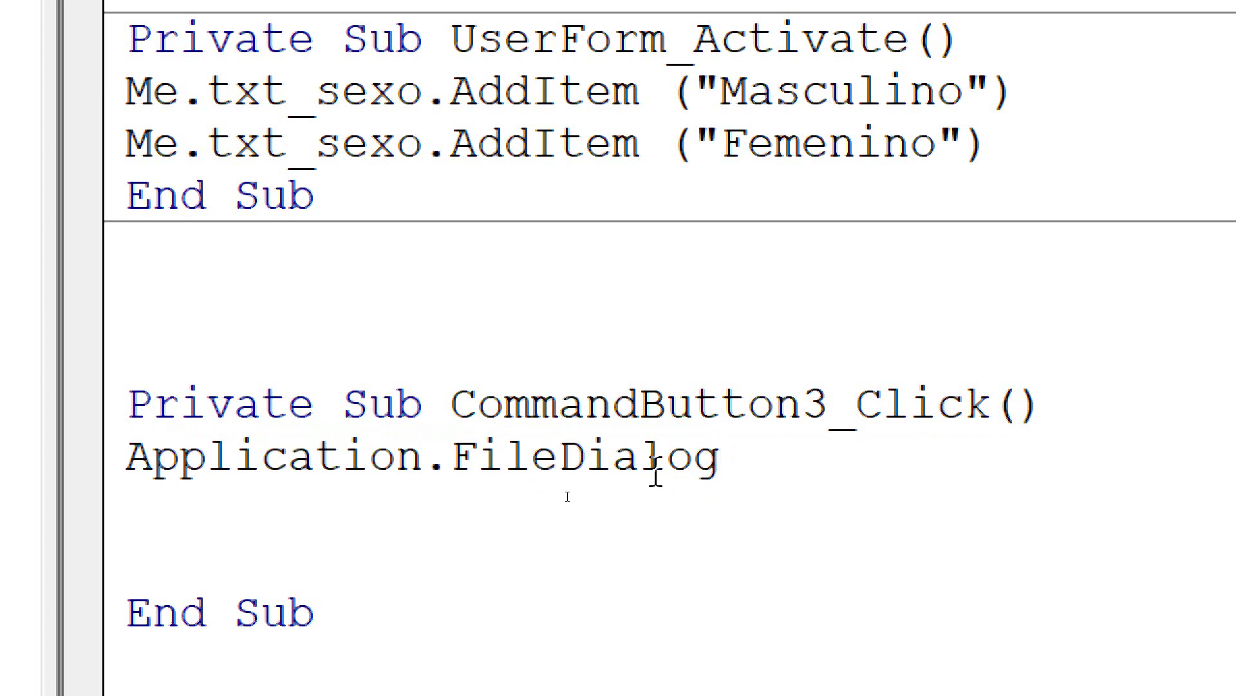
left_click_drag(454, 458, 708, 459)
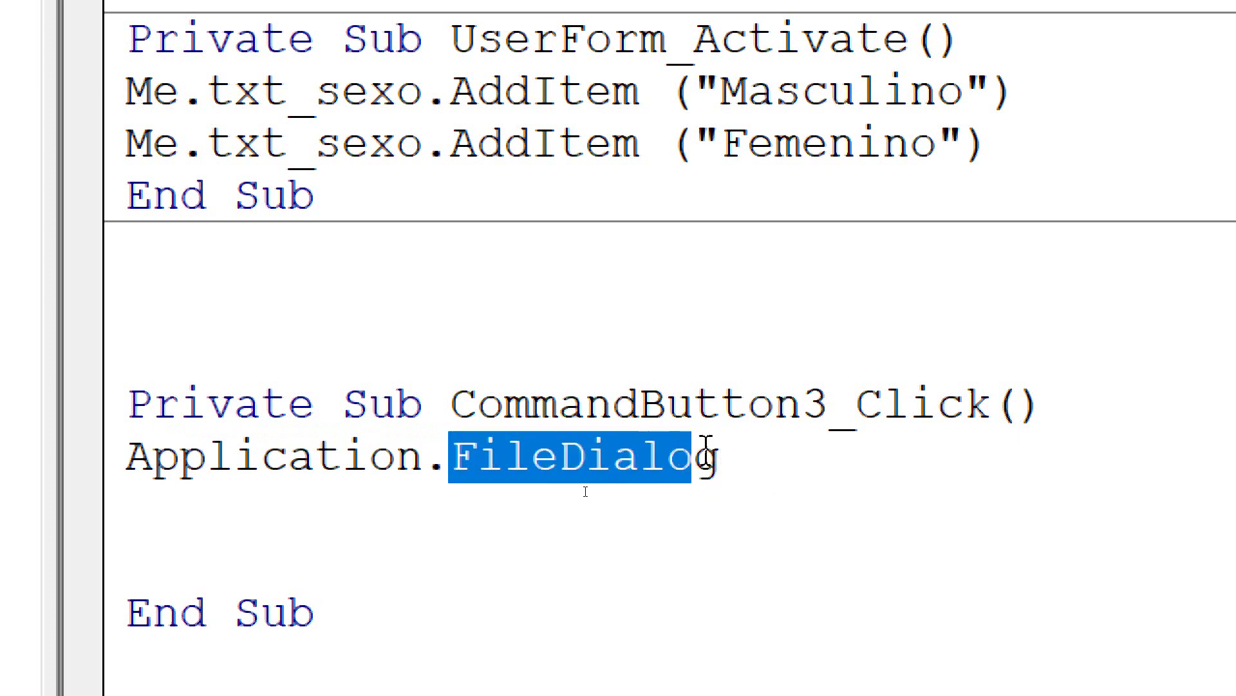
left_click(739, 459)
Insert a blank line above the call and type '(' after FileDialog.
key("Home")
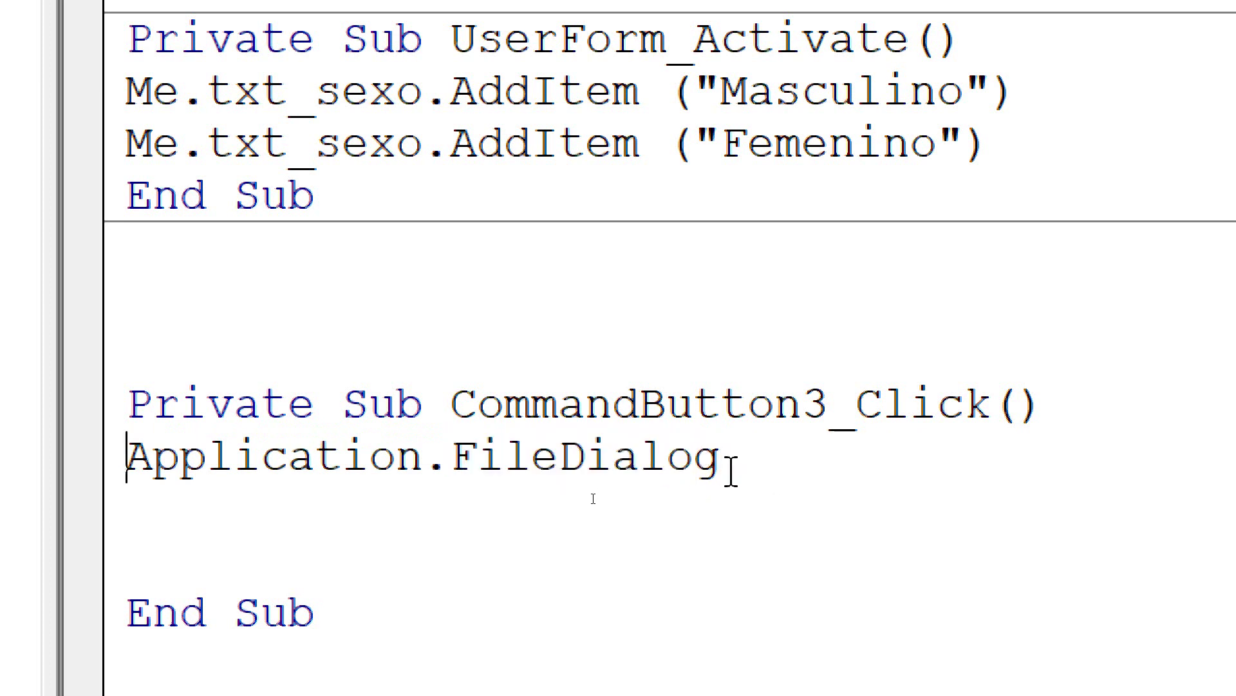
key("Return")
key("End")
type("(")
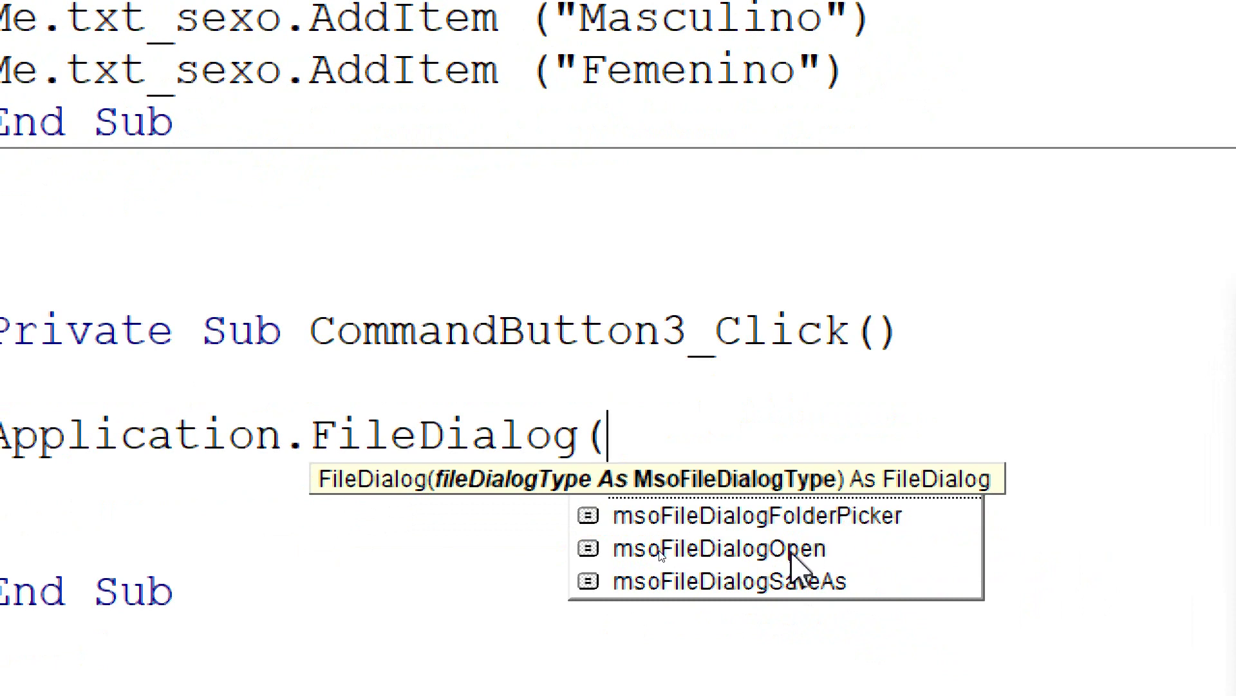
Dismiss the compile error and retype the opening parenthesis after FileDialog.
left_click(853, 403)
key("Return")
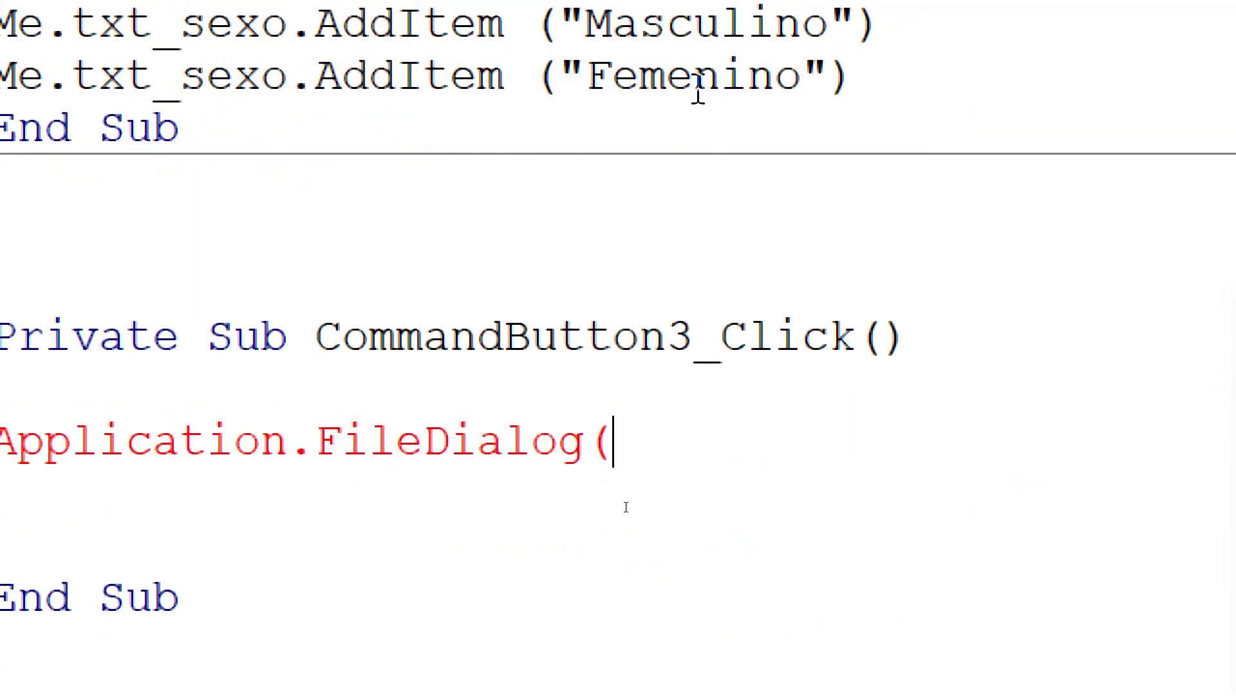
key("BackSpace")
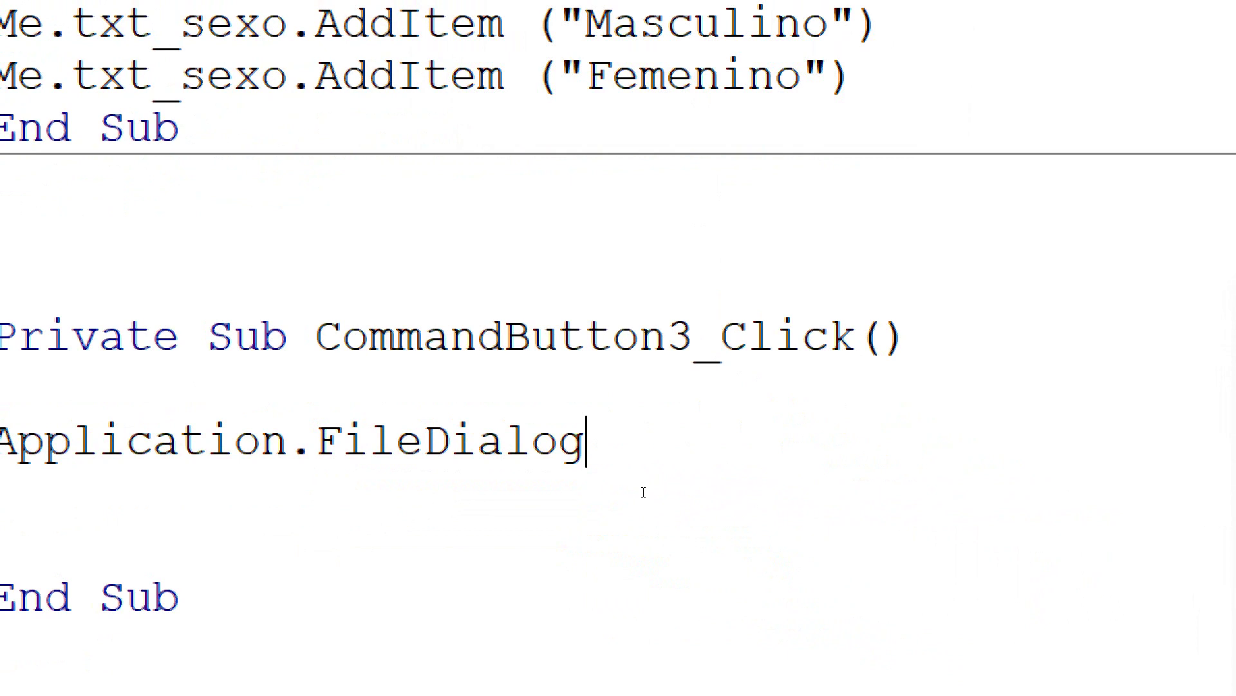
type("(")
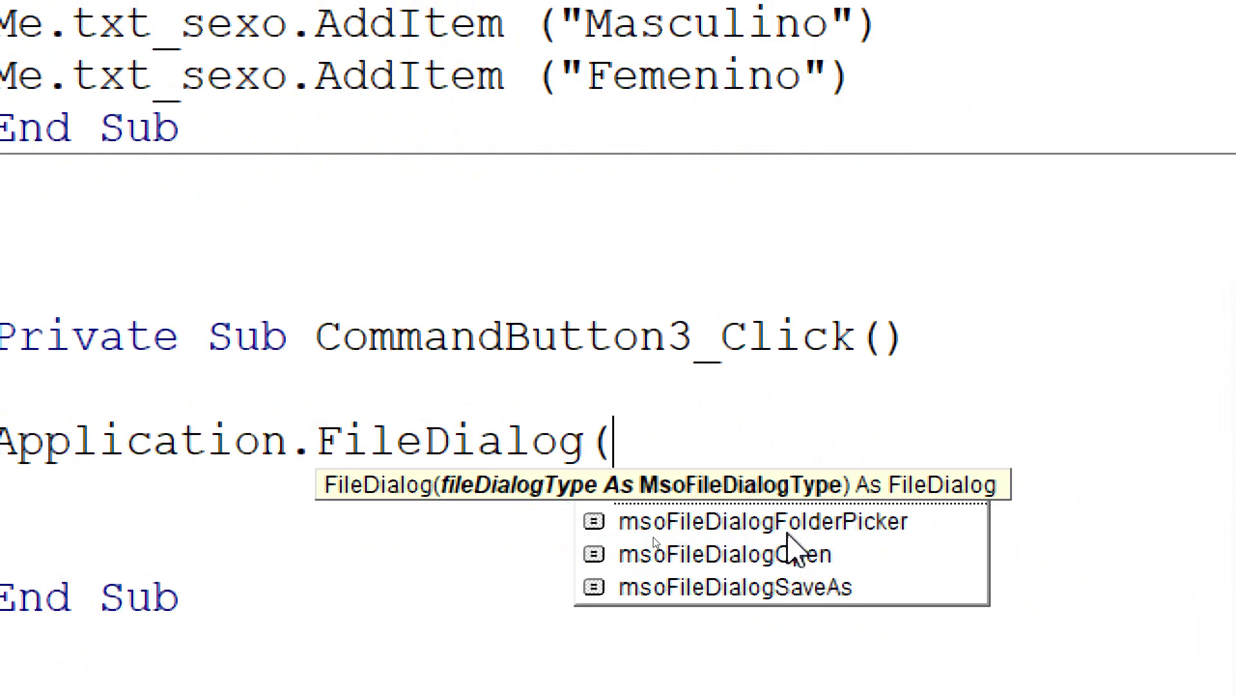
key("Escape")
key("Escape")
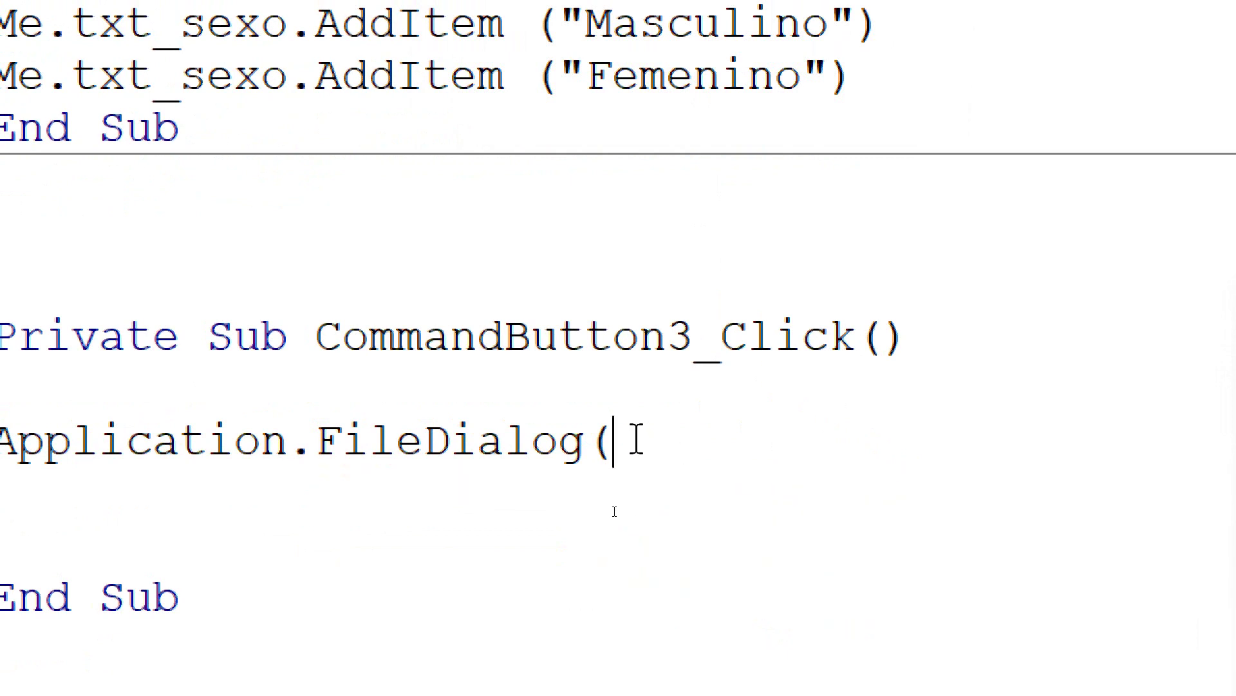
type("ms")
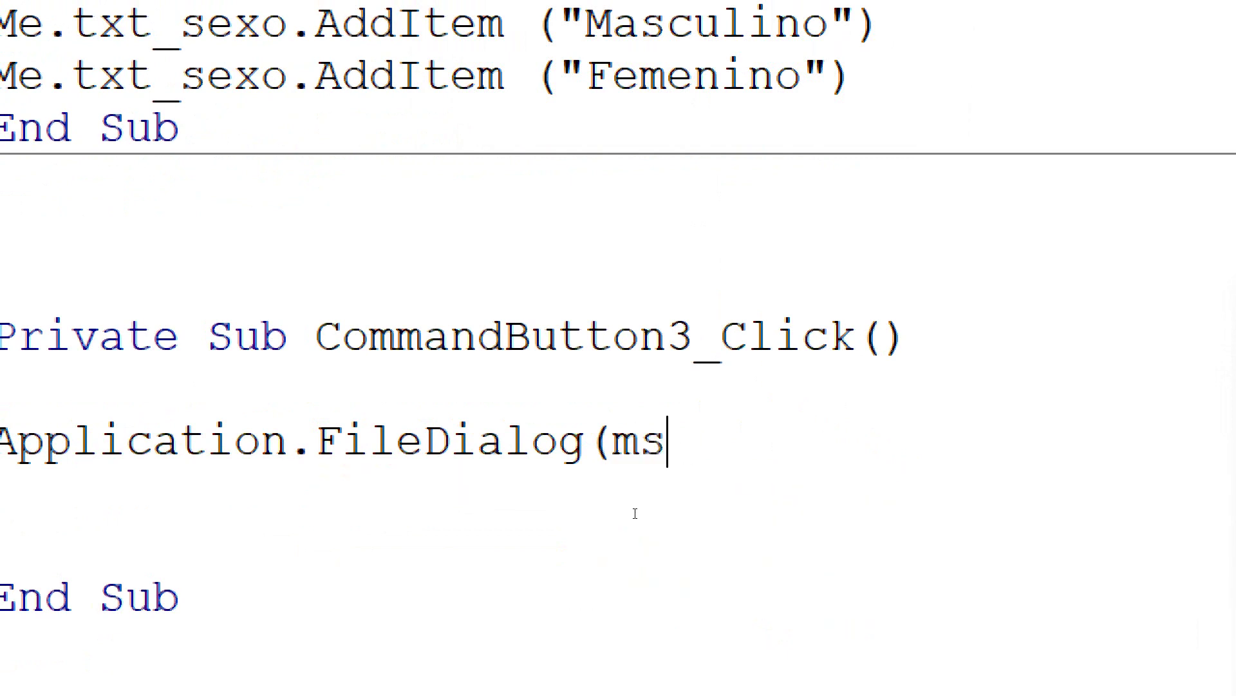
type("o")
key("BackSpace")
key("BackSpace")
key("BackSpace")
key("BackSpace")
type("(")
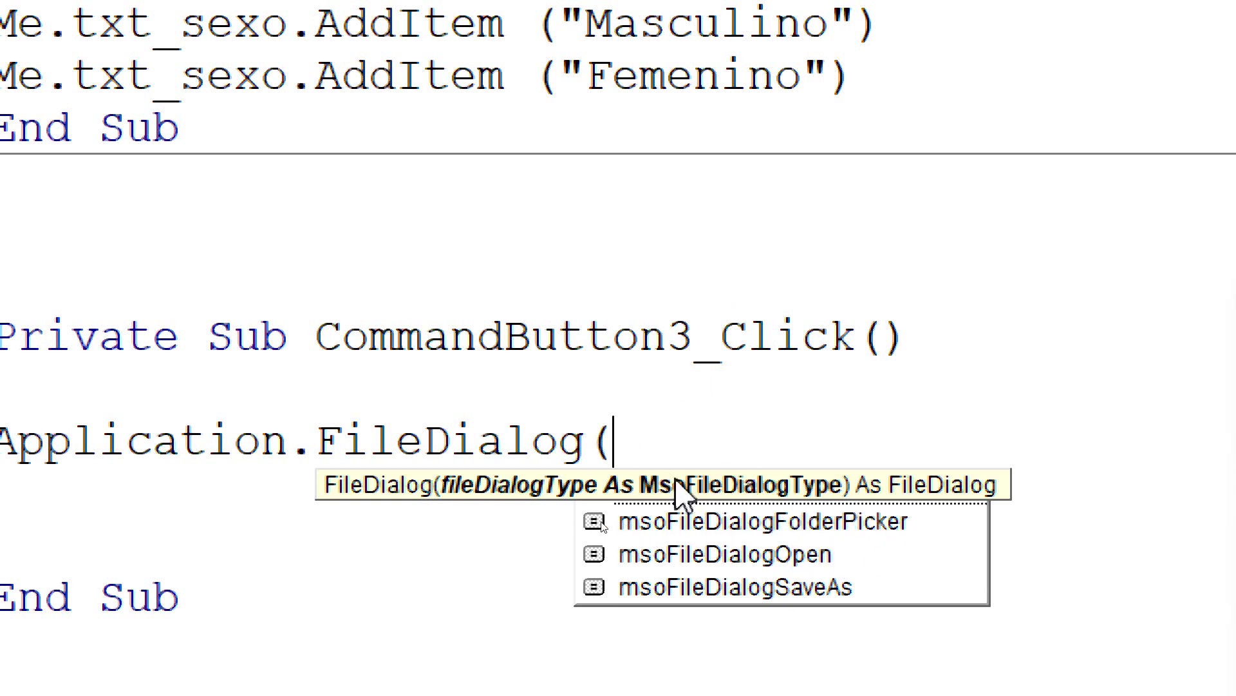
Complete the argument as msoFileDialogFilePicker and close the parenthesis.
type("m")
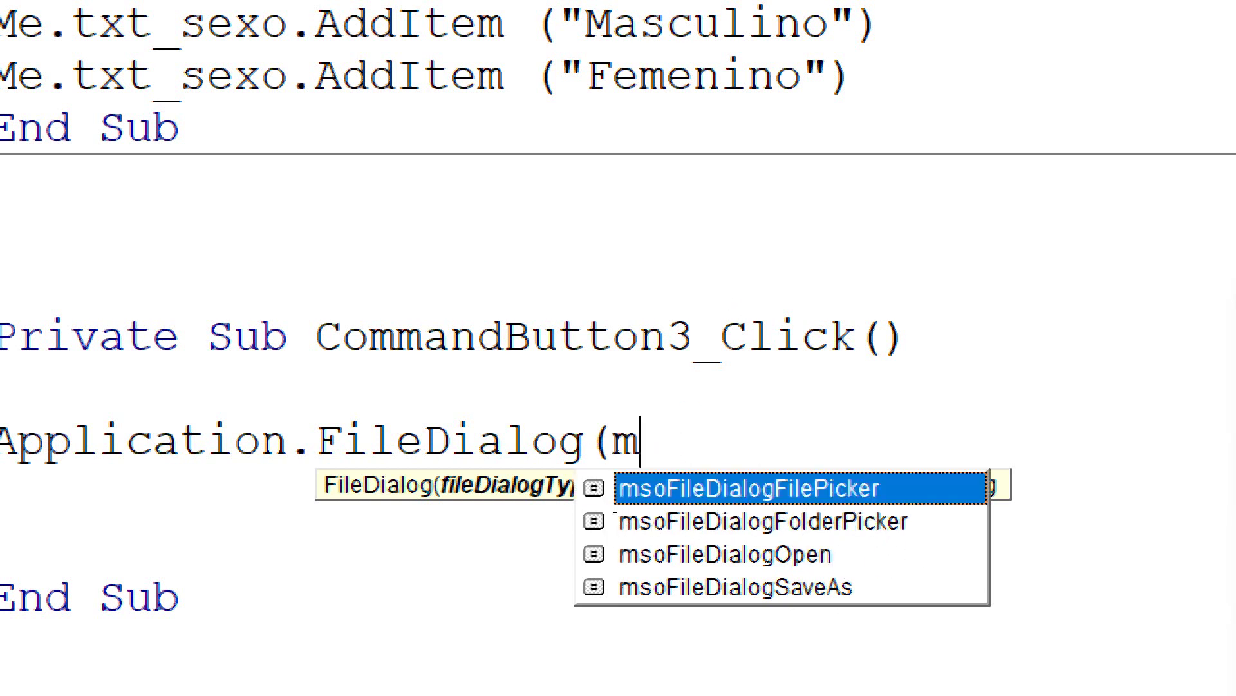
type("soFI")
key("BackSpace")
type("ile")
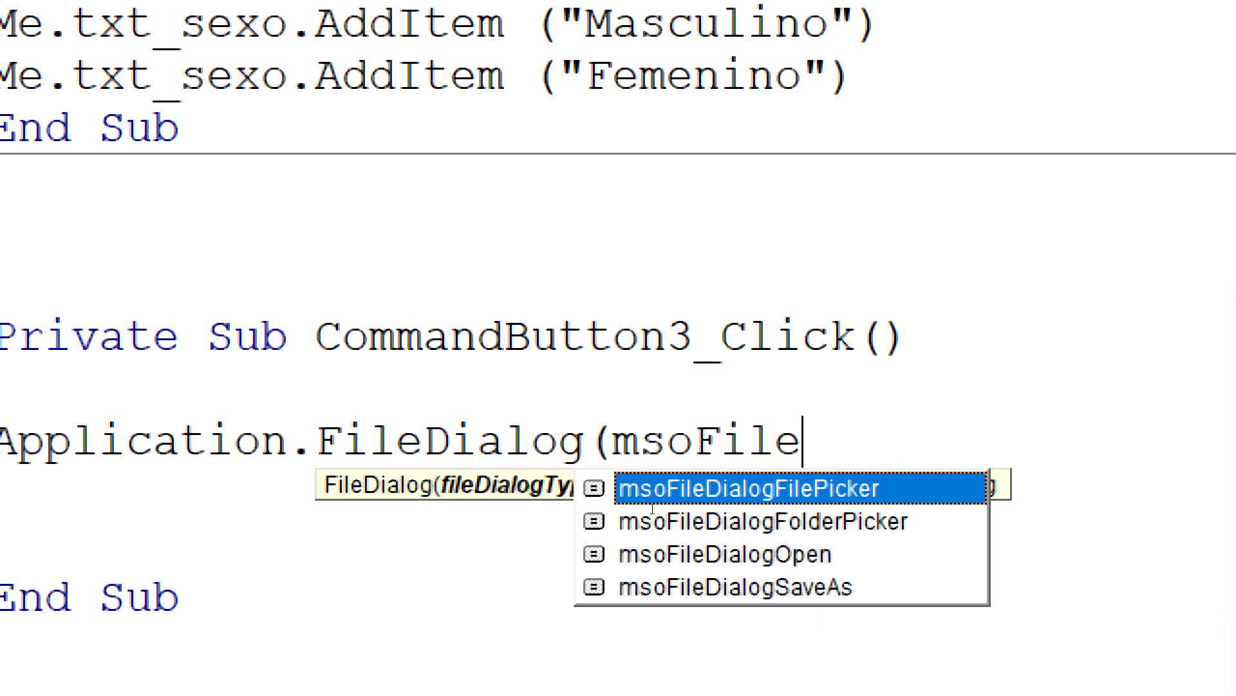
key("Tab")
key("ctrl+z")
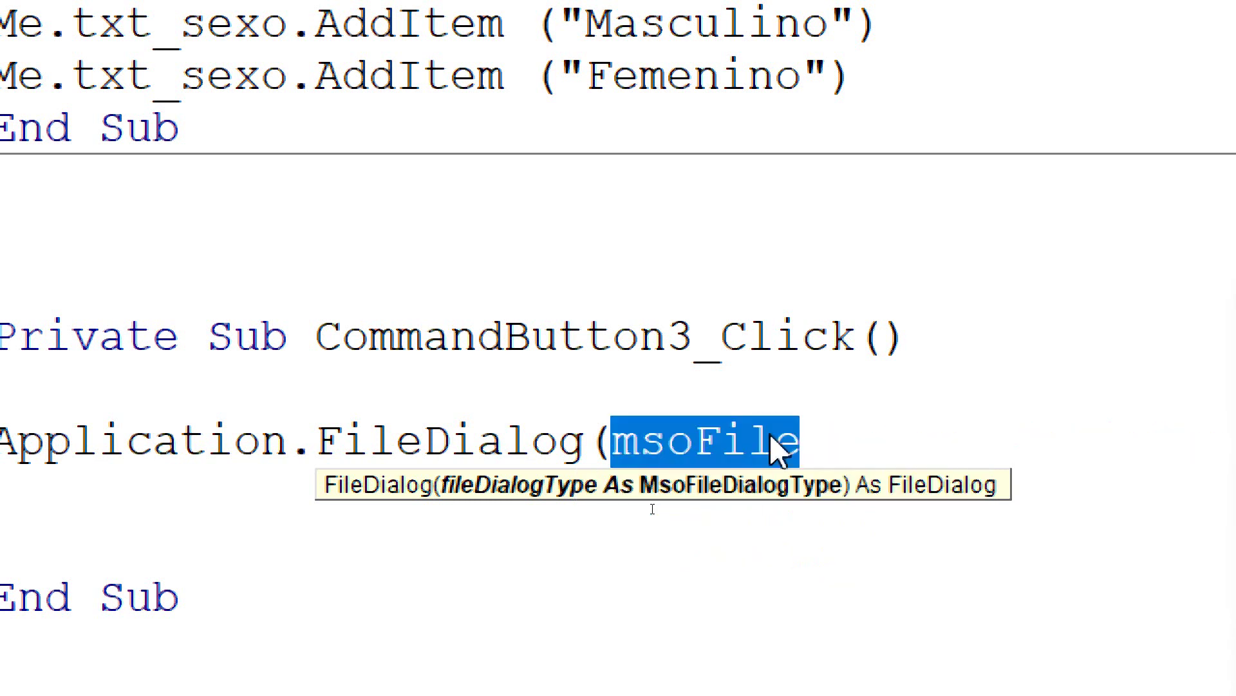
key("BackSpace")
key("BackSpace")
type("(")
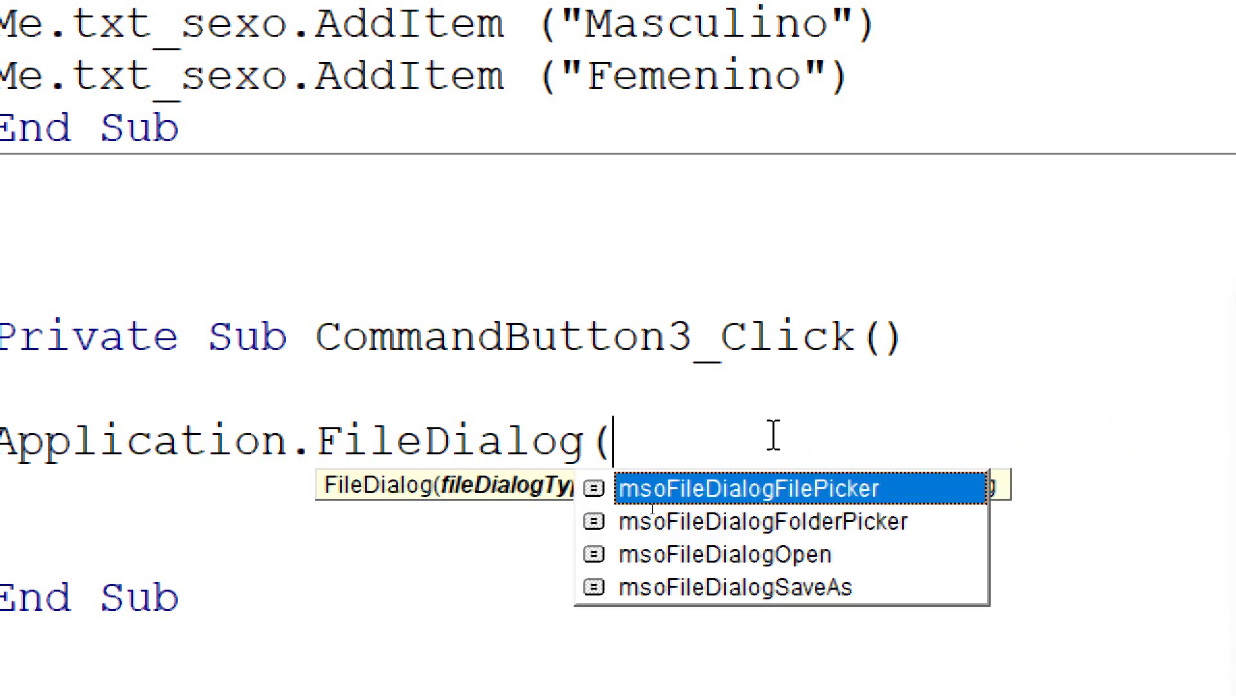
key("Tab")
type(")")
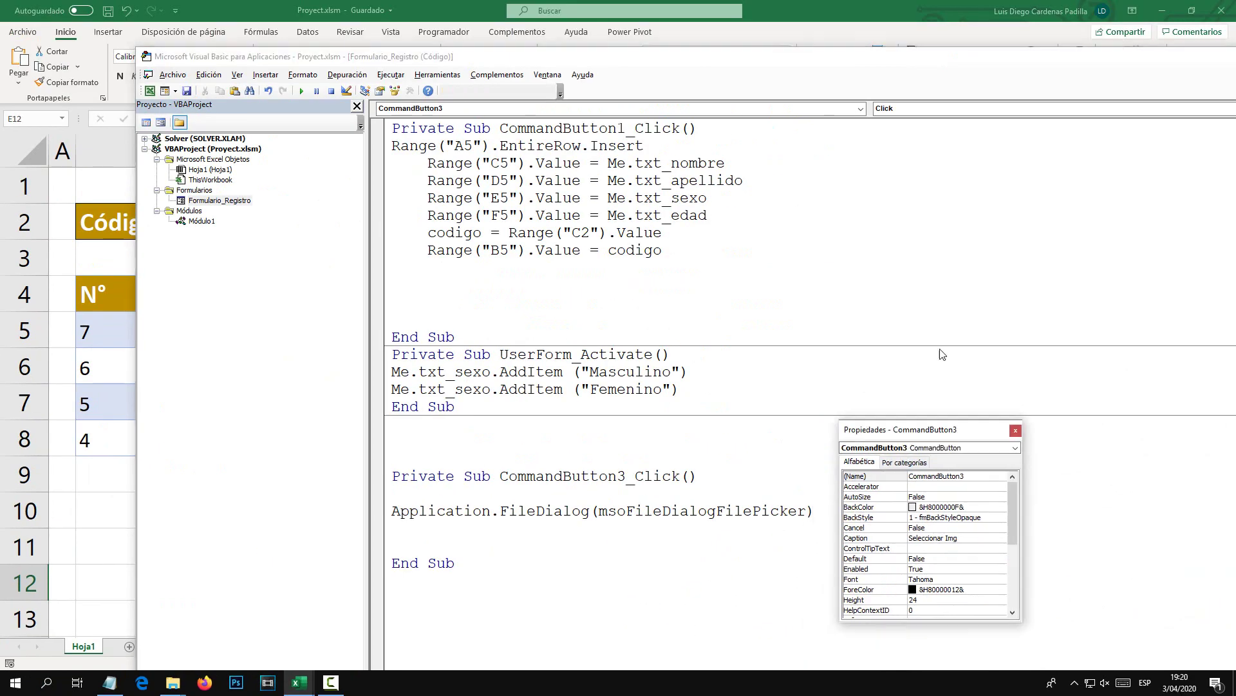
left_click_drag(874, 471, 984, 132)
key("super")
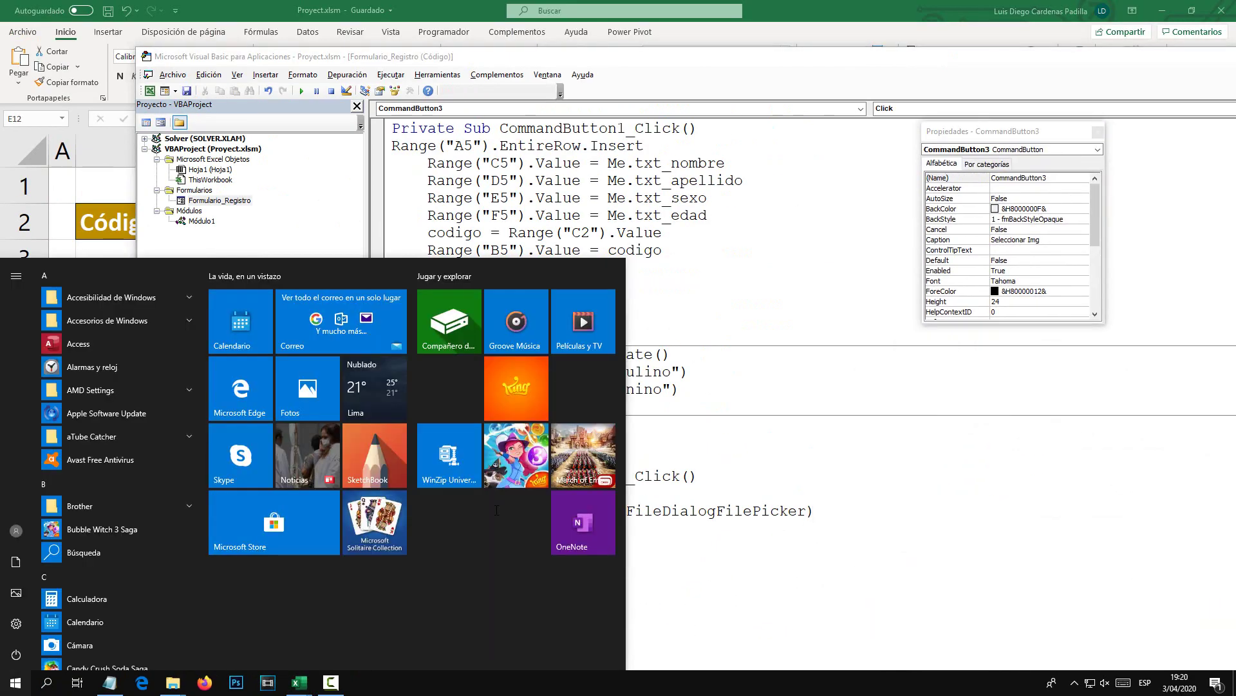
key("super")
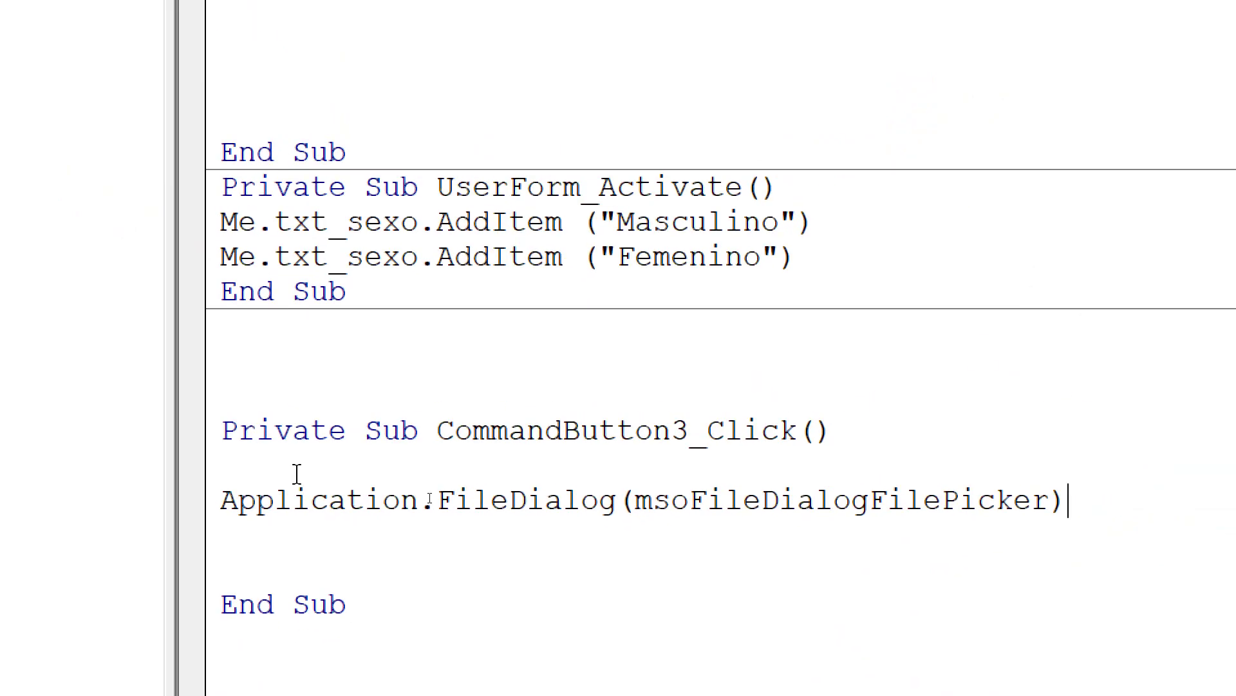
left_click_drag(1074, 506, 361, 482)
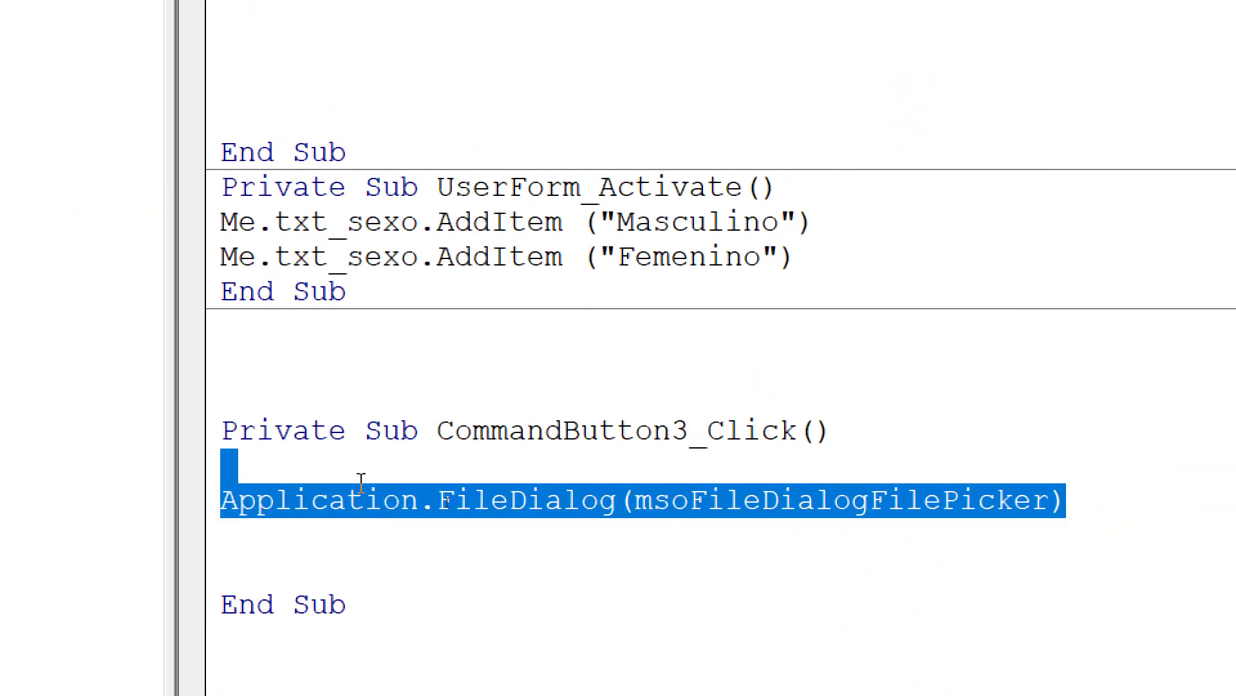
left_click(227, 495)
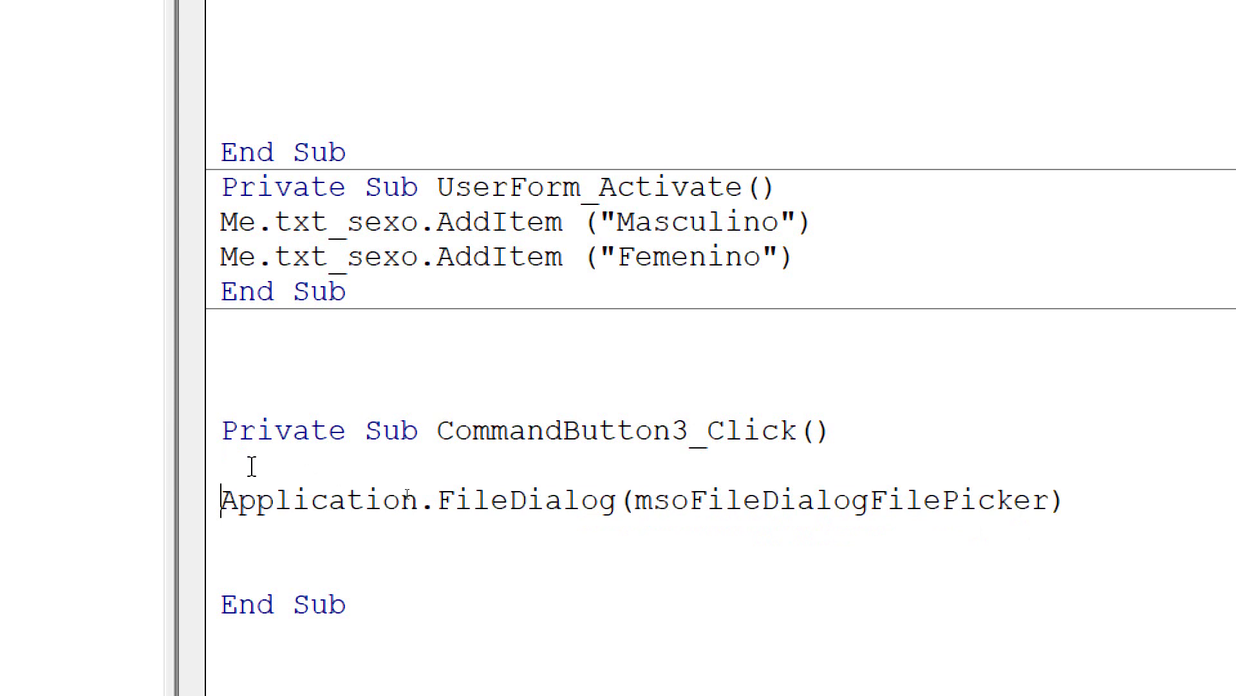
Prefix the FileDialog line with 'Set explorar_archivo ='.
type("cuadro")
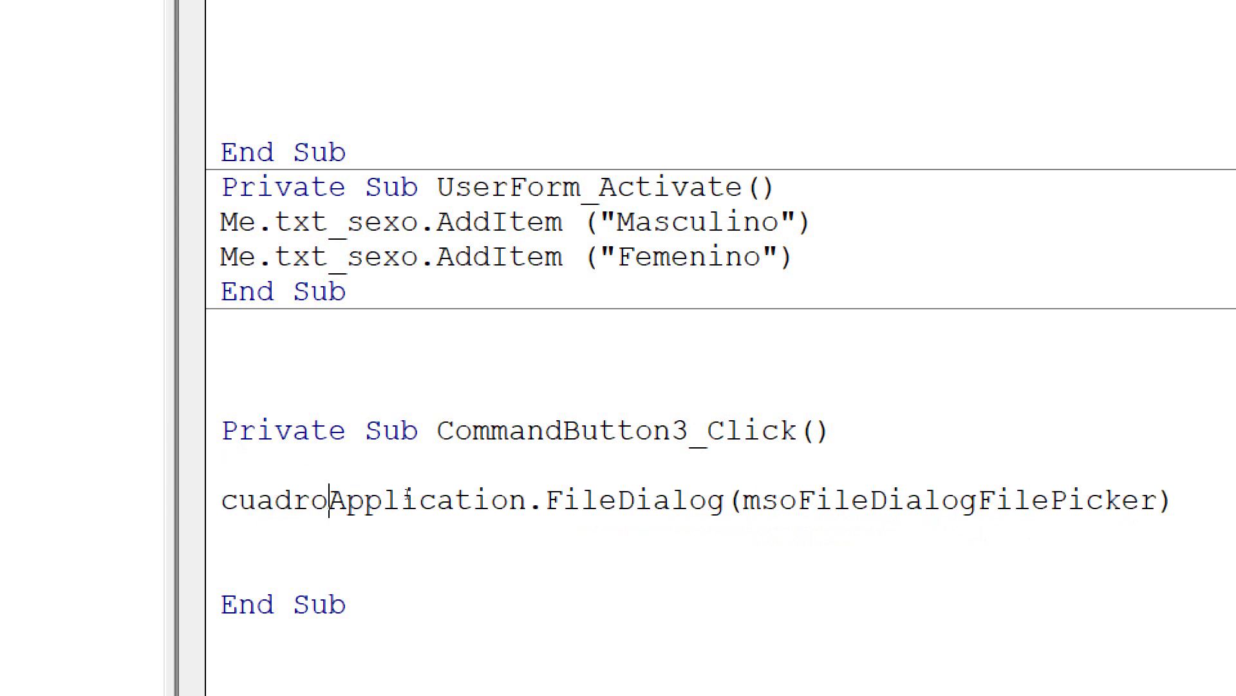
type("dediag")
key("BackSpace")
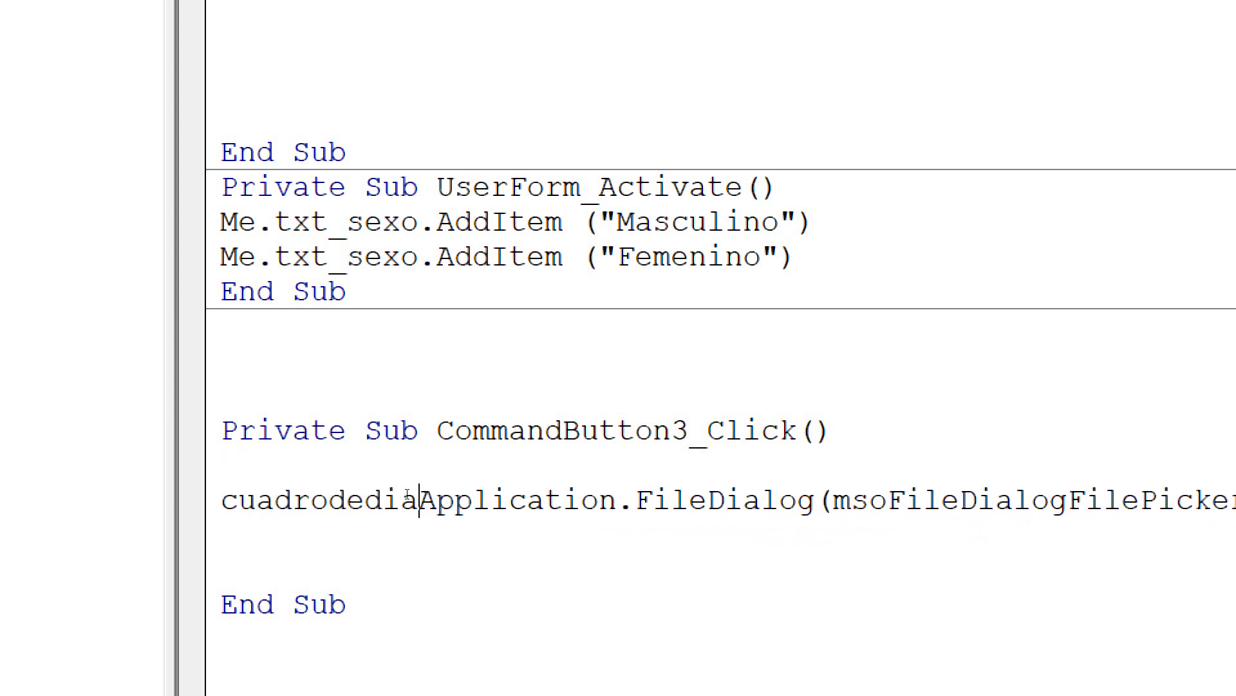
key("BackSpace")
key("BackSpace")
key("BackSpace")
key("BackSpace")
key("BackSpace")
key("BackSpace")
key("BackSpace")
key("BackSpace")
key("BackSpace")
key("BackSpace")
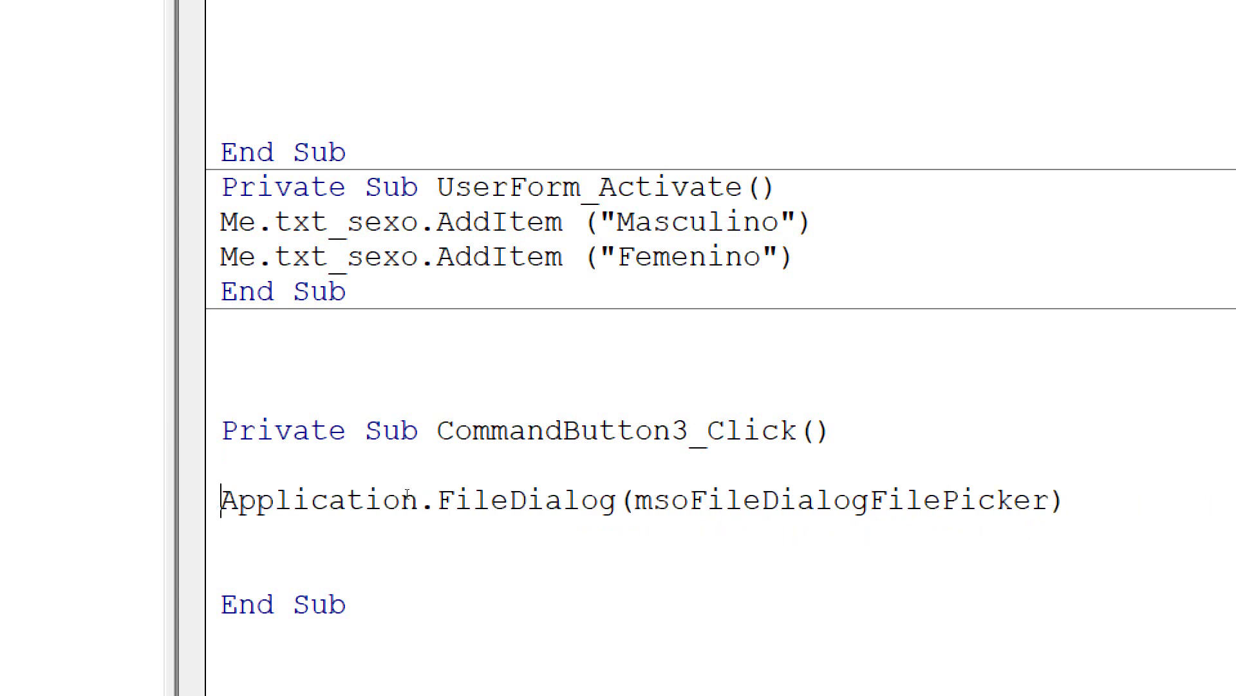
type("explora")
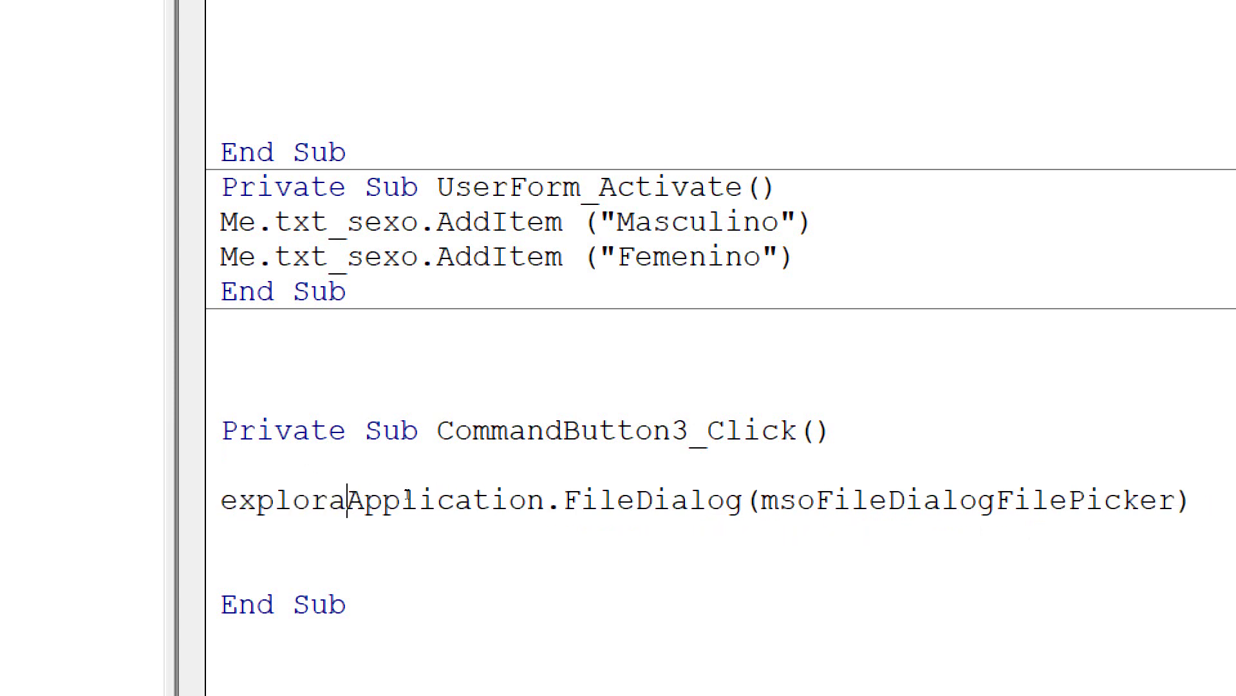
type("r_archivo")
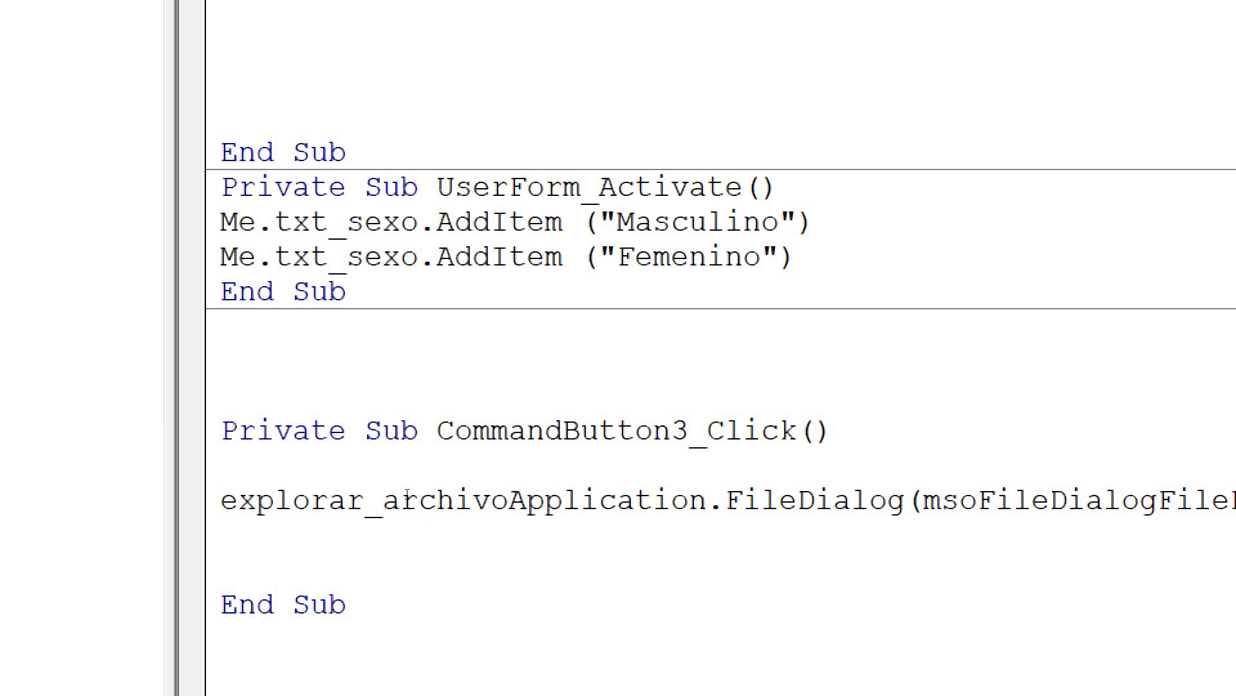
type("=")
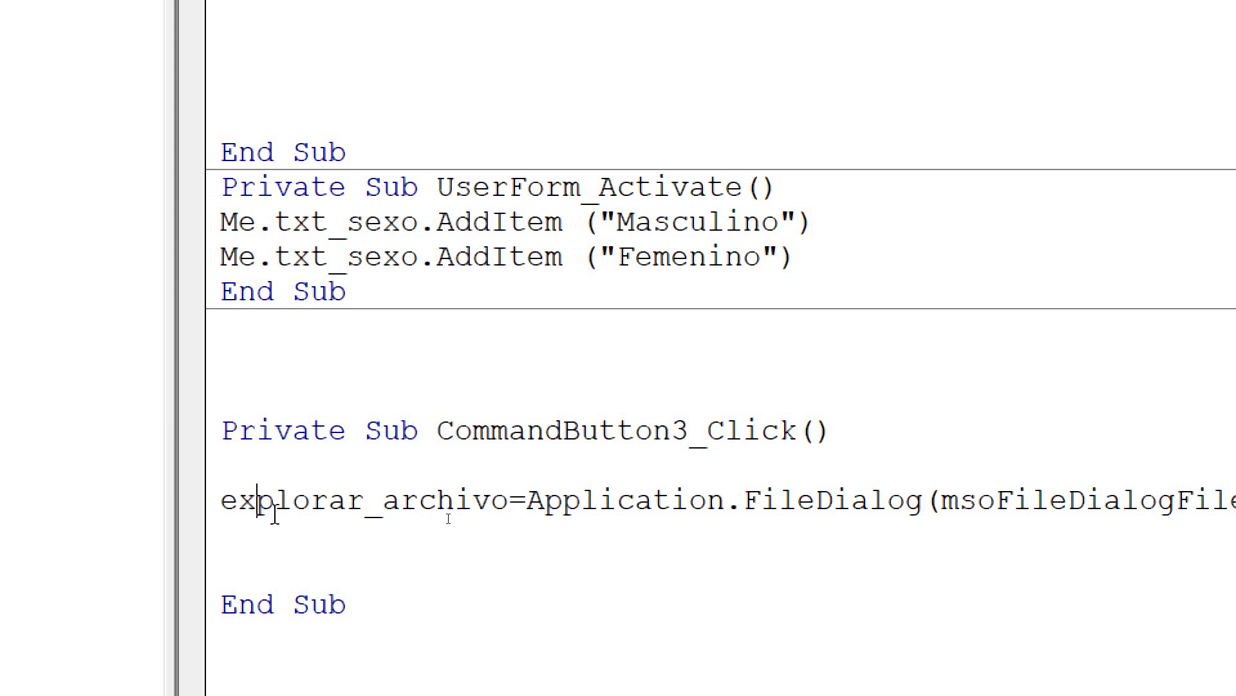
left_click_drag(509, 501, 221, 501)
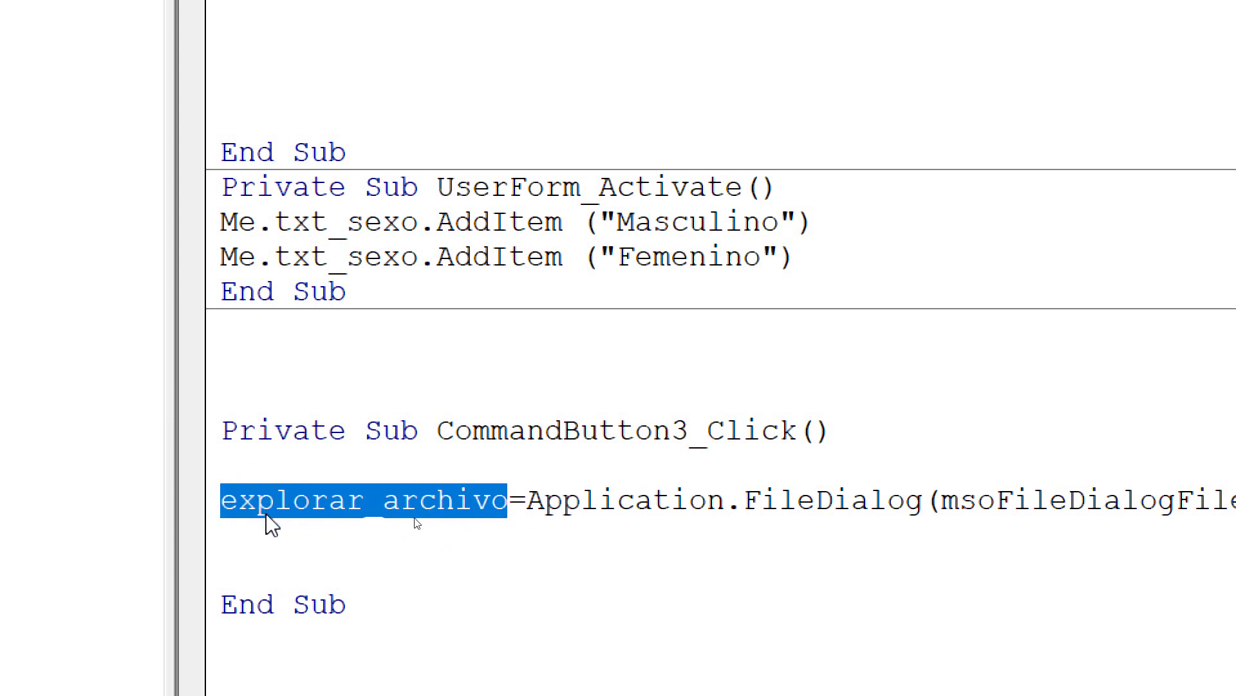
key("Home")
type("set")
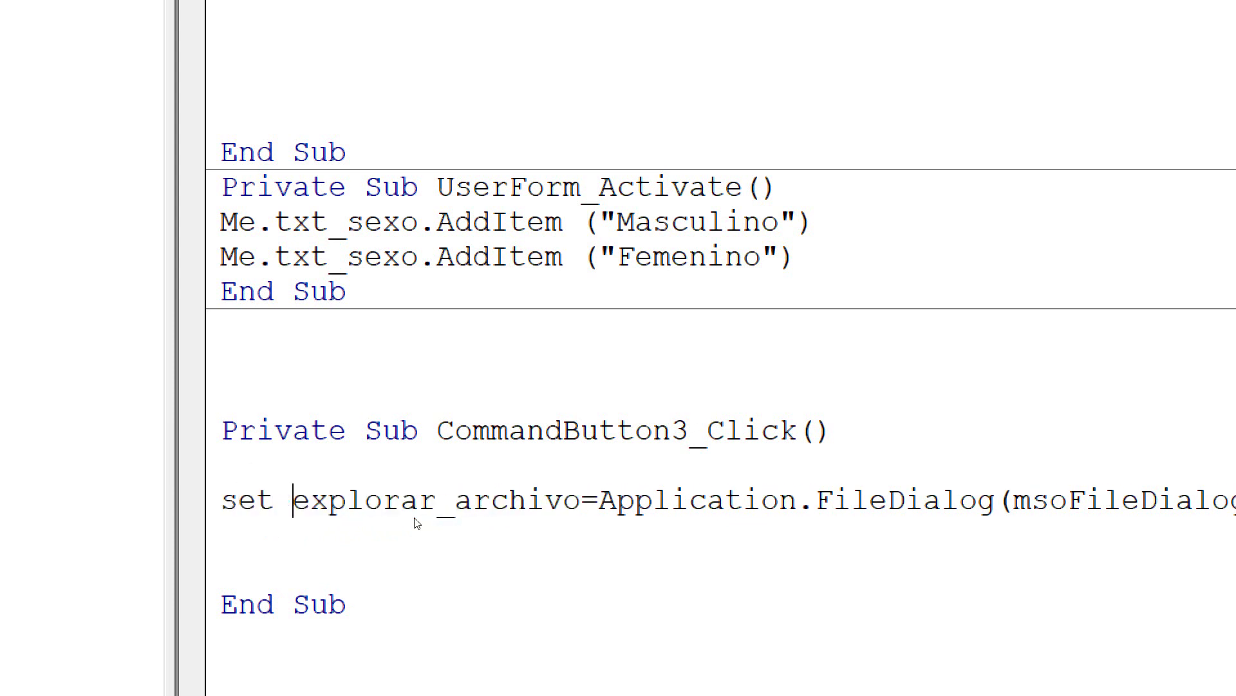
key("Down")
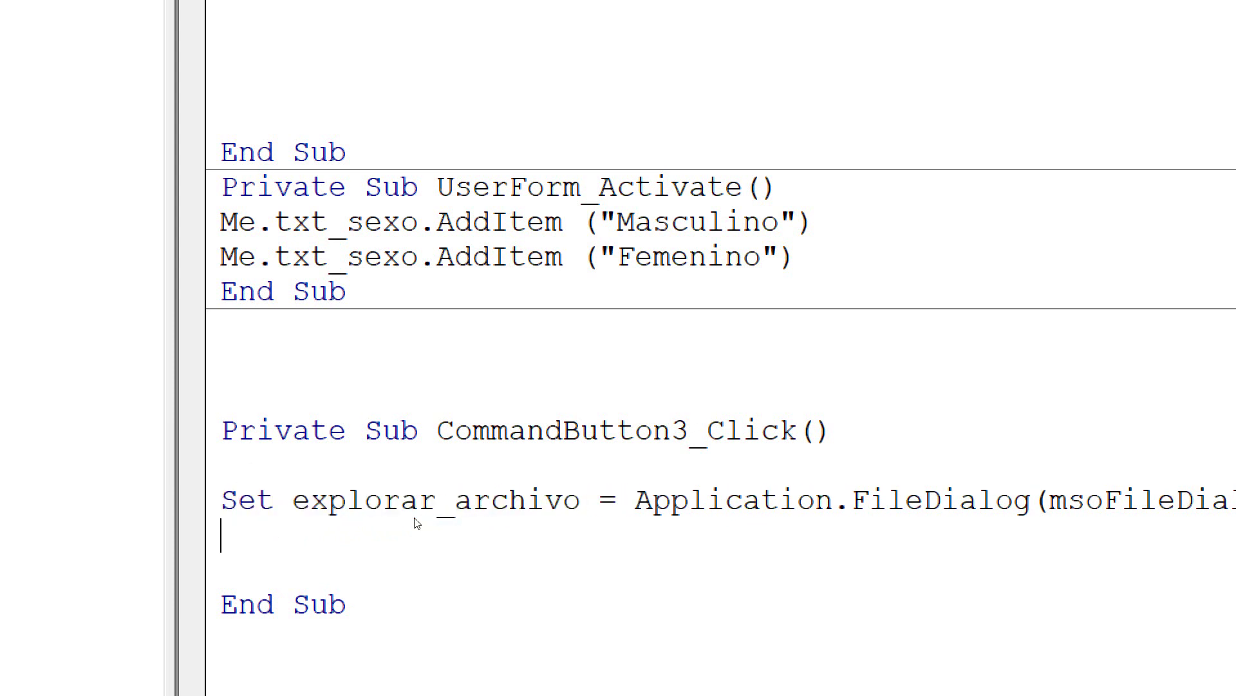
Check the Set keyword and the explorar_archivo variable name on that line.
key("shift+Left")
key("shift+Left")
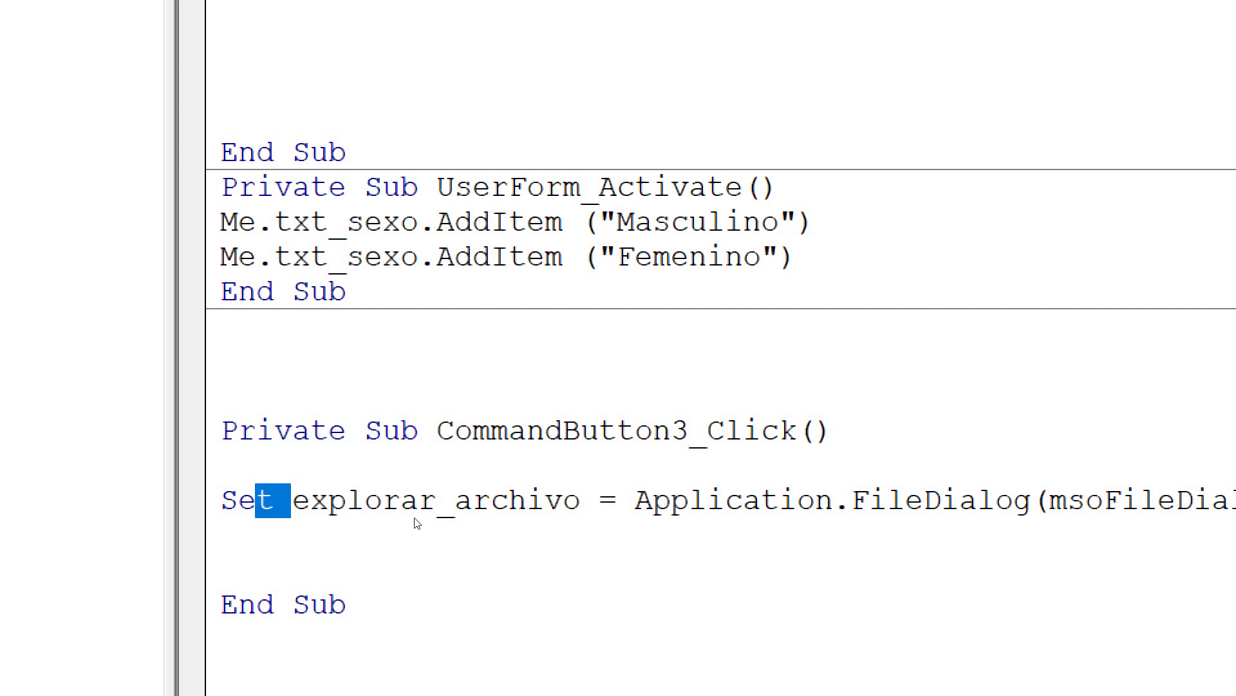
key("shift+Left")
key("shift+Left")
key("Down")
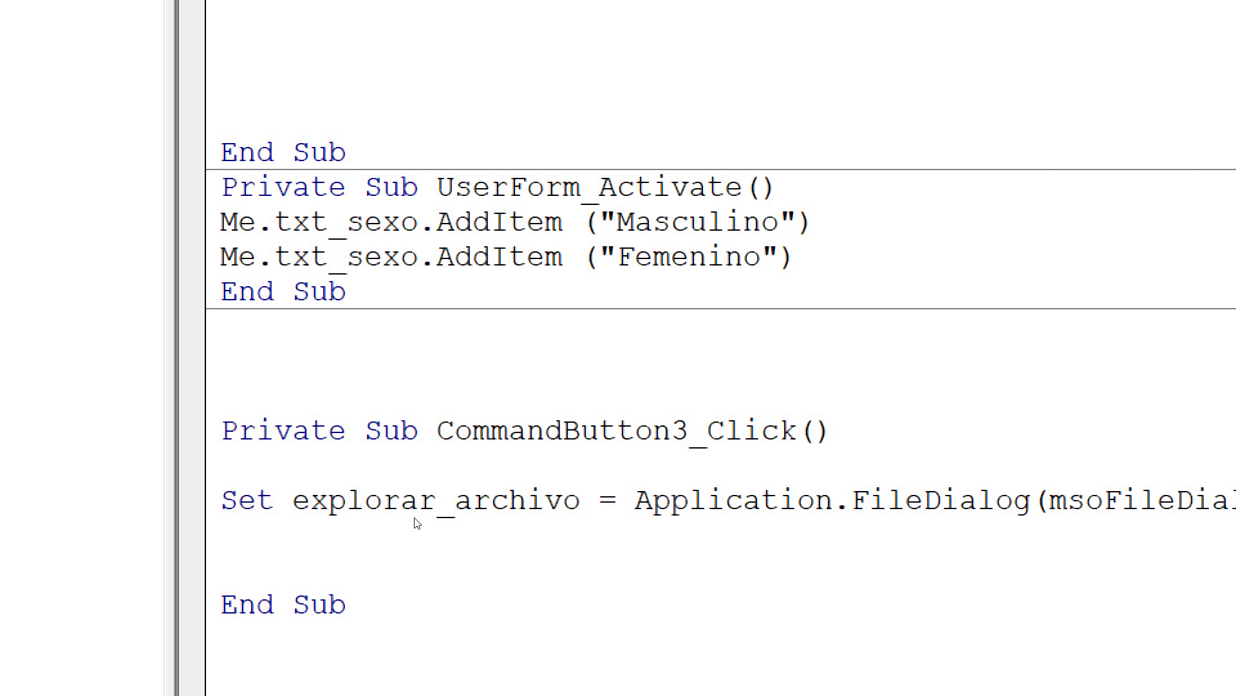
key("Up")
key("Right")
key("Right")
key("Right")
key("Right")
key("Right")
left_click_drag(580, 500, 293, 508)
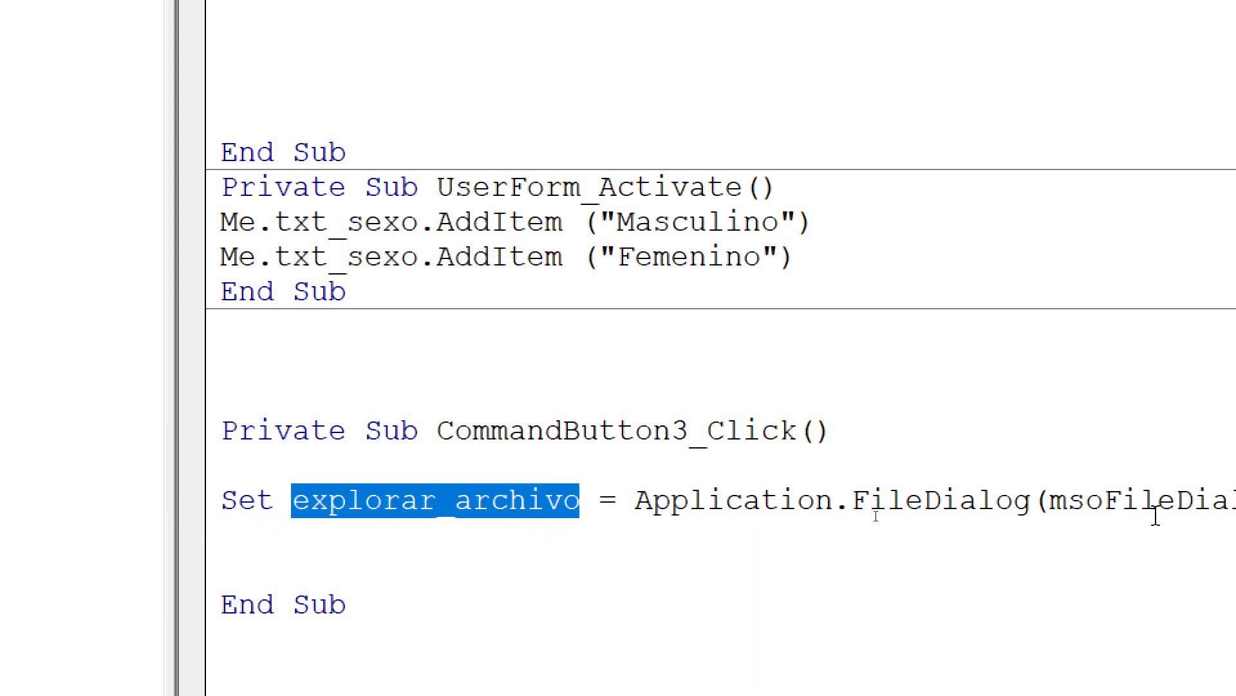
left_click(636, 501)
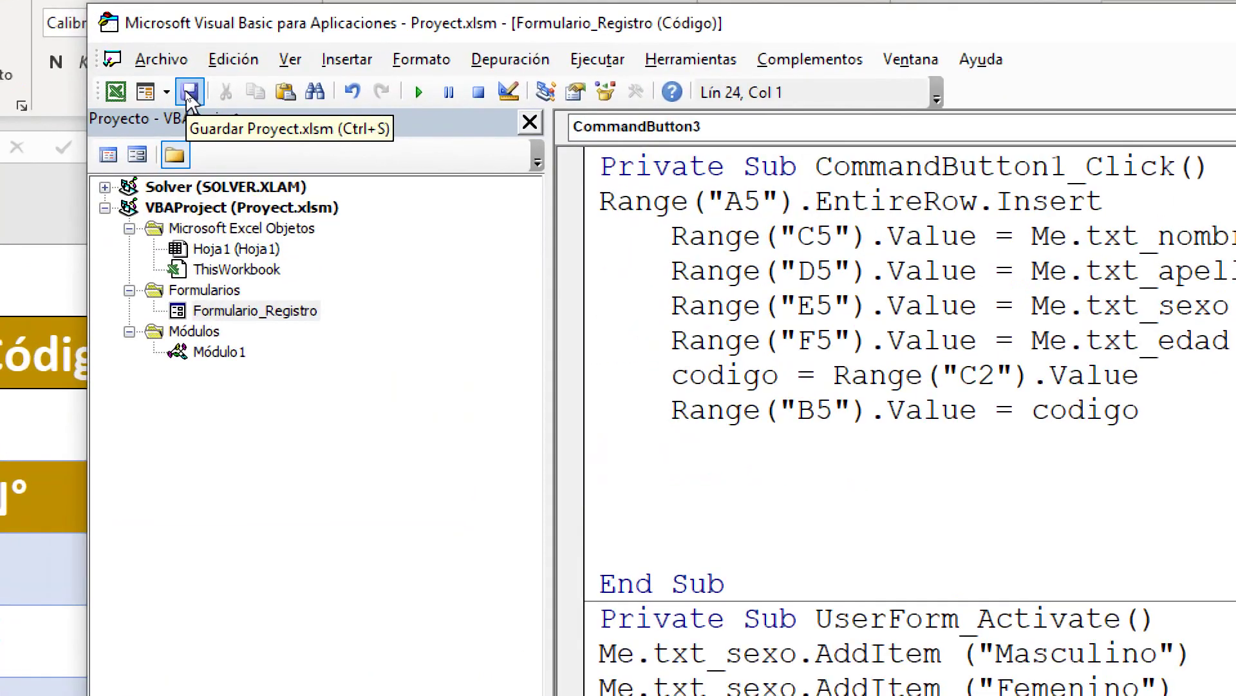
left_click(186, 92)
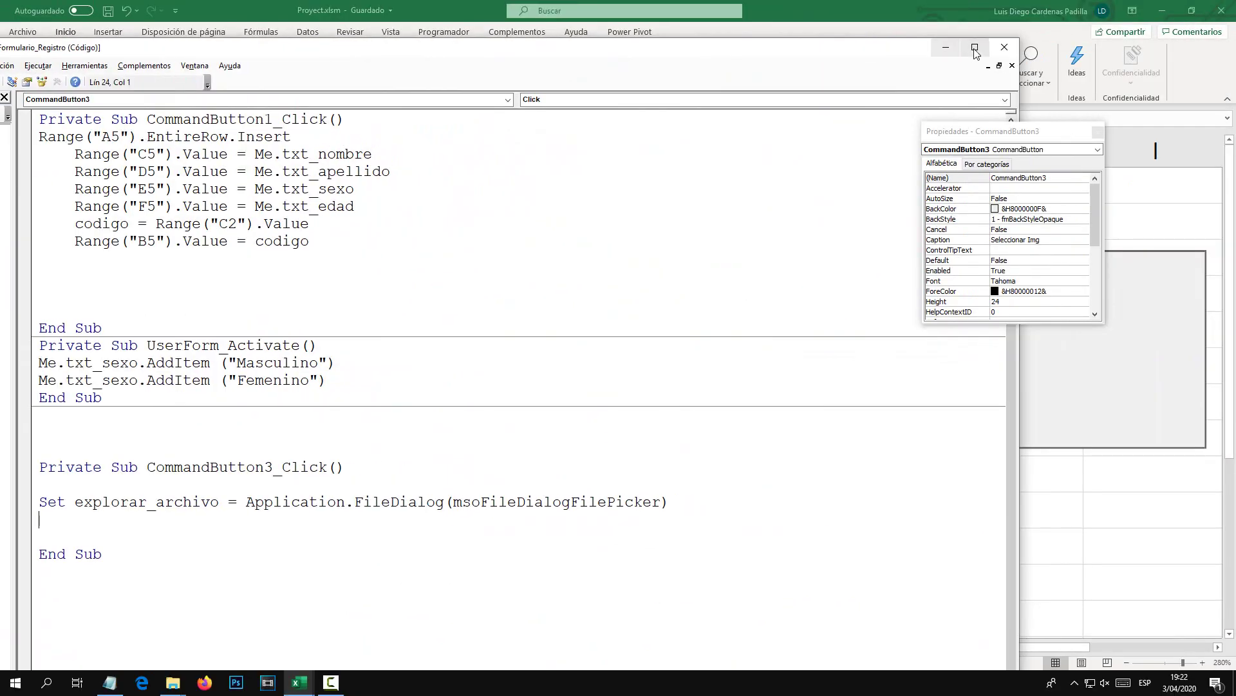
key("alt+F11")
left_click(854, 261)
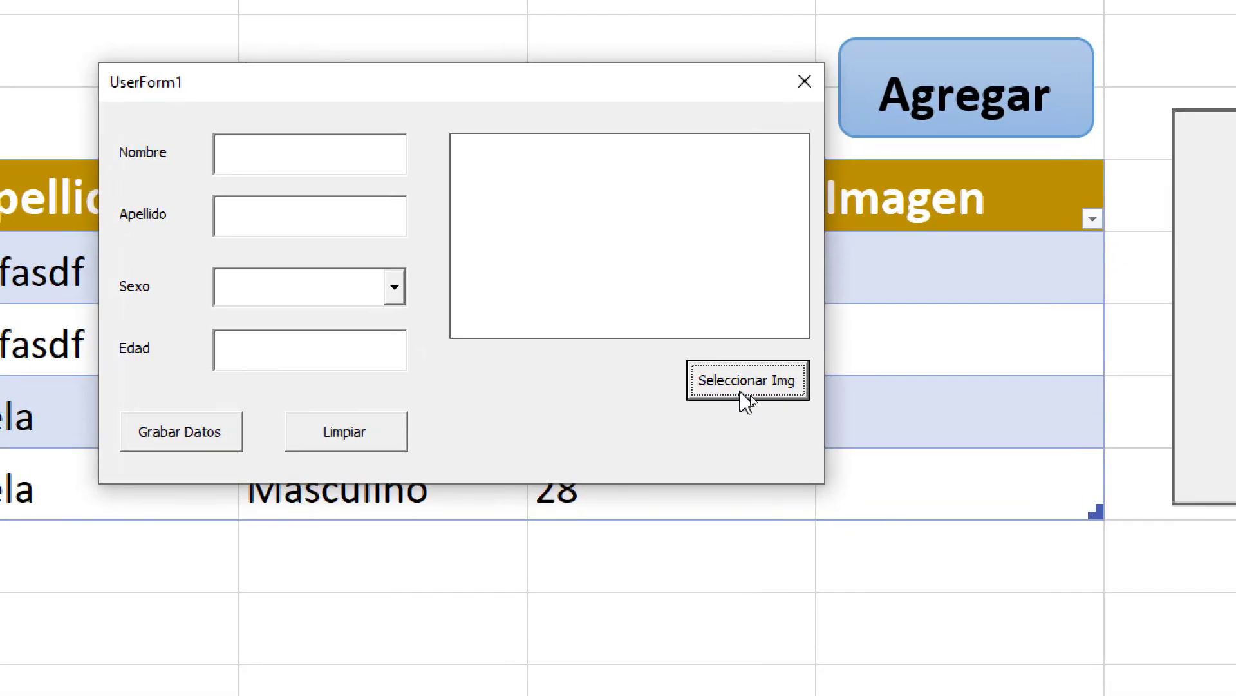
left_click(757, 392)
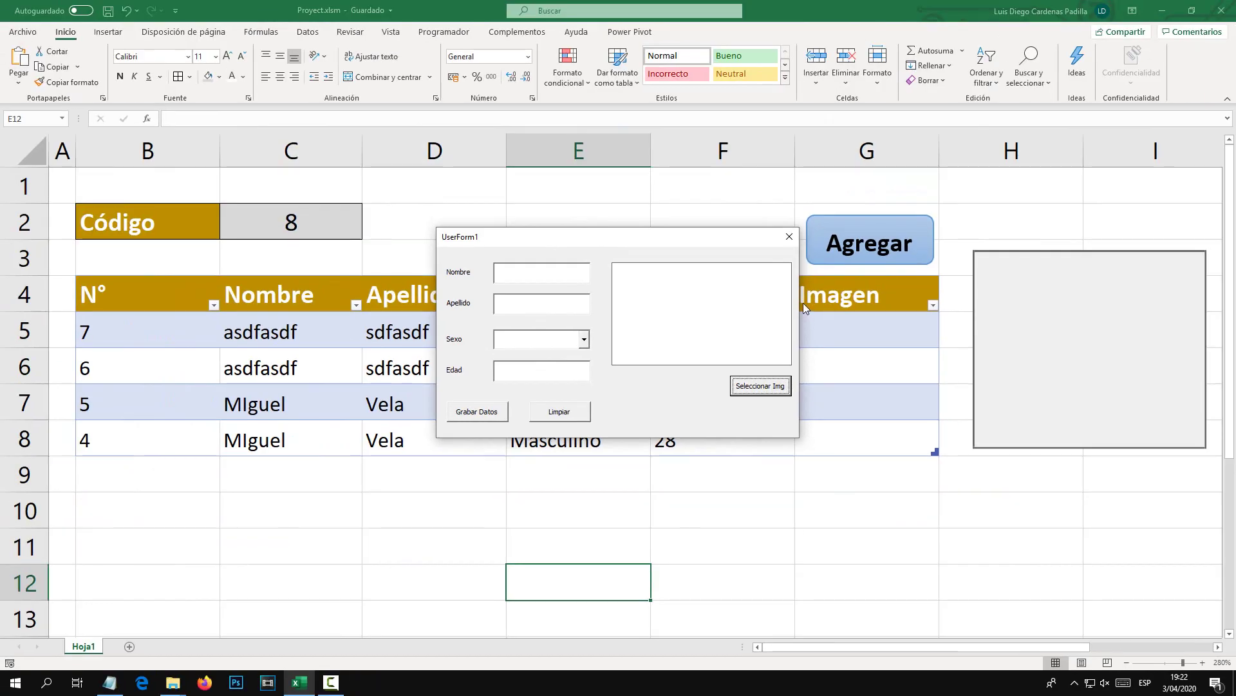
left_click(790, 238)
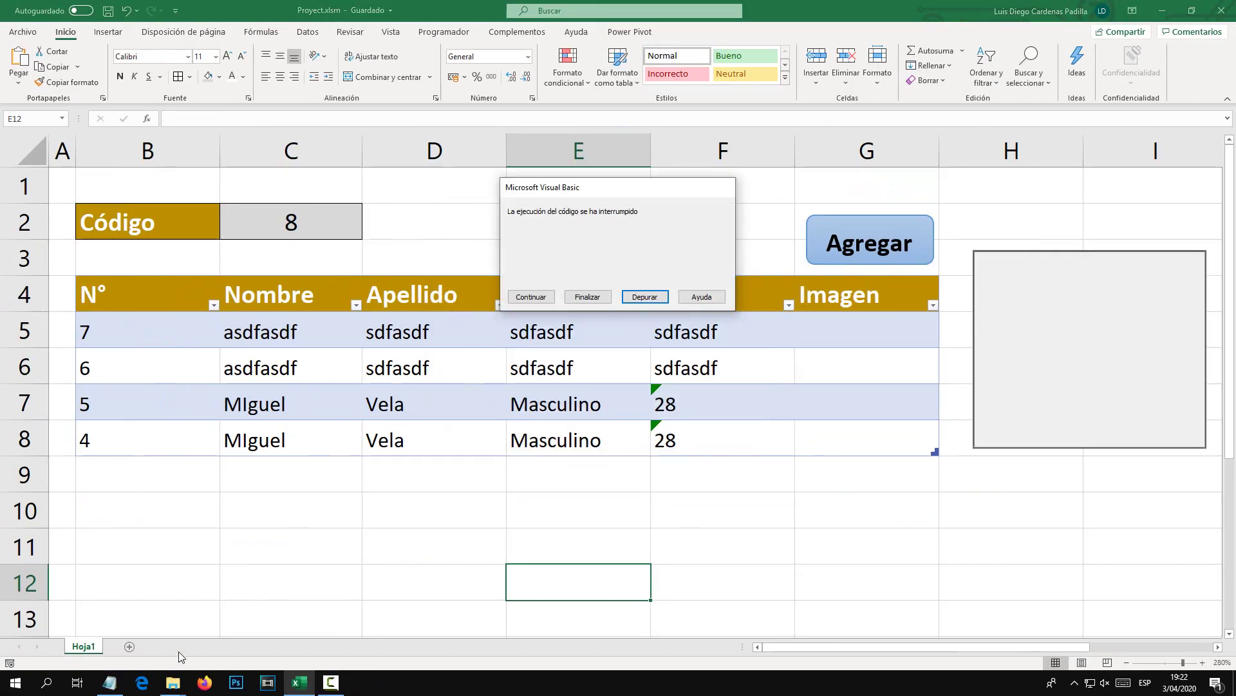
left_click(645, 296)
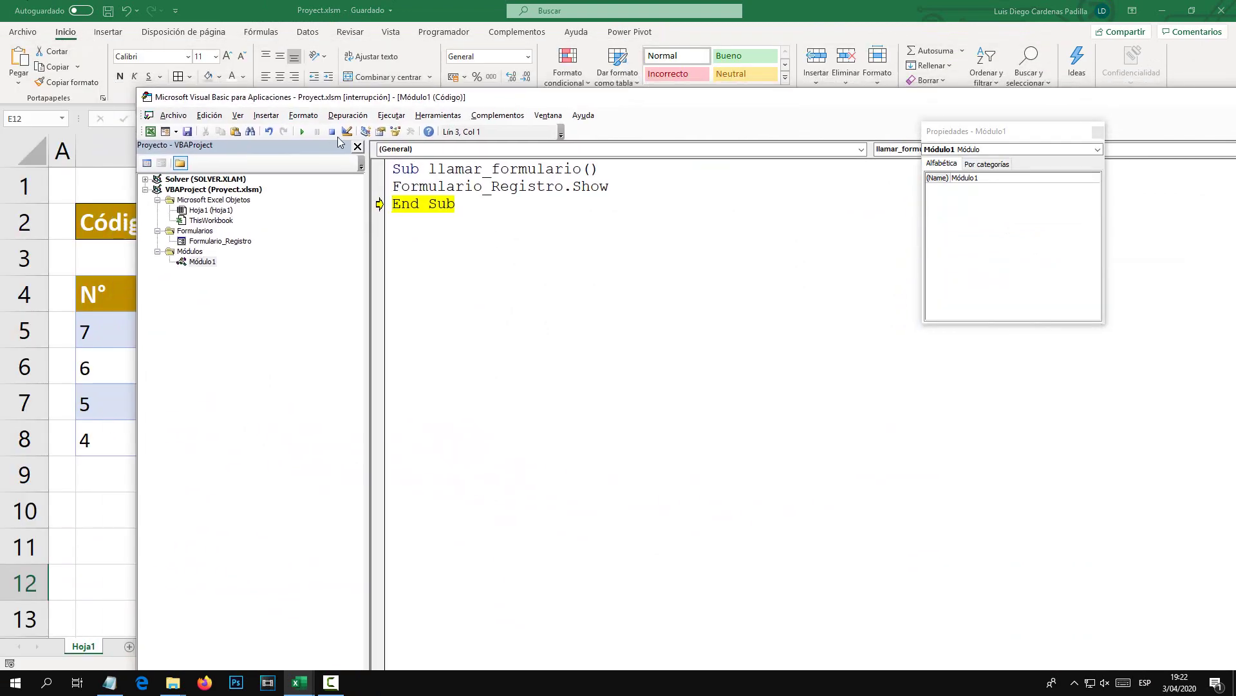
left_click(331, 131)
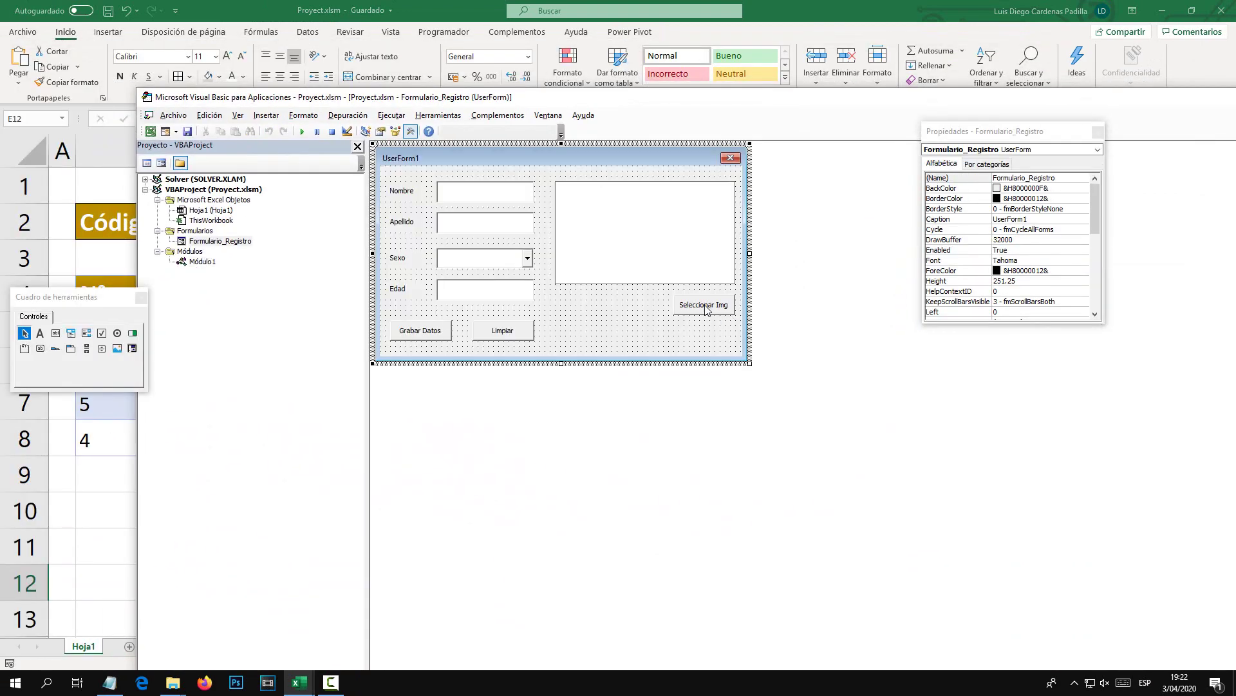
double_click(703, 309)
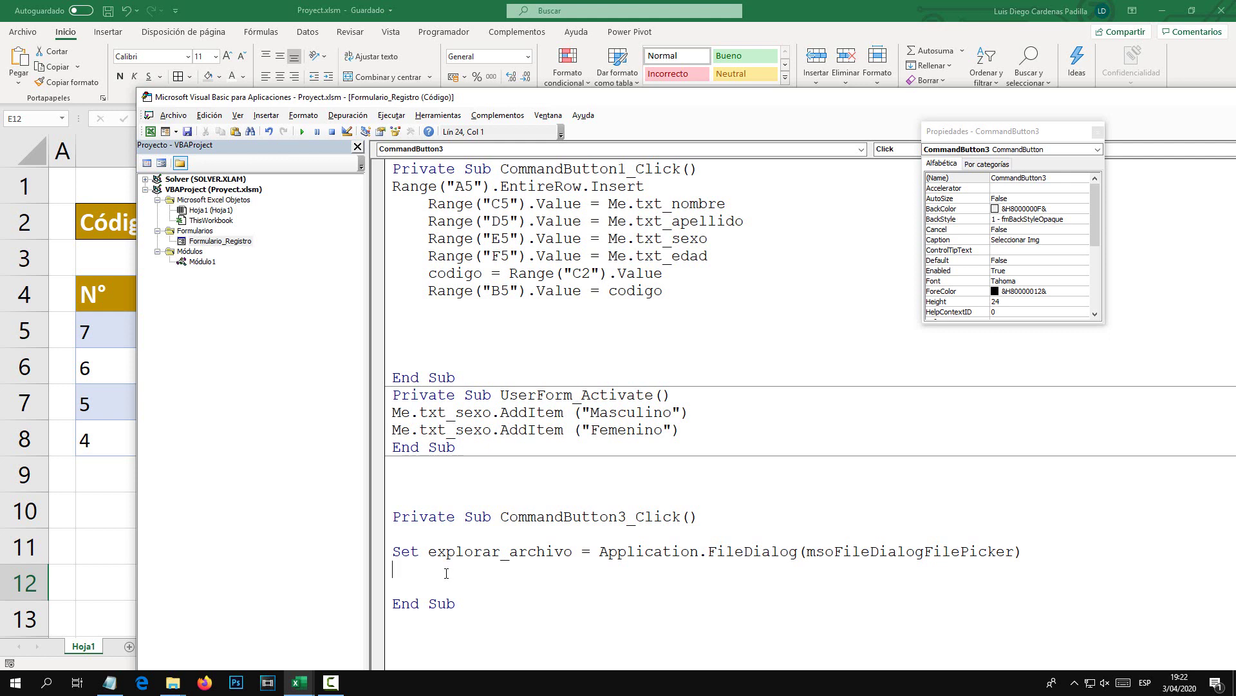
Add explorar_archivo.Show below the Set line, then tile the code editor beside the worksheet.
type("ex")
type("orar")
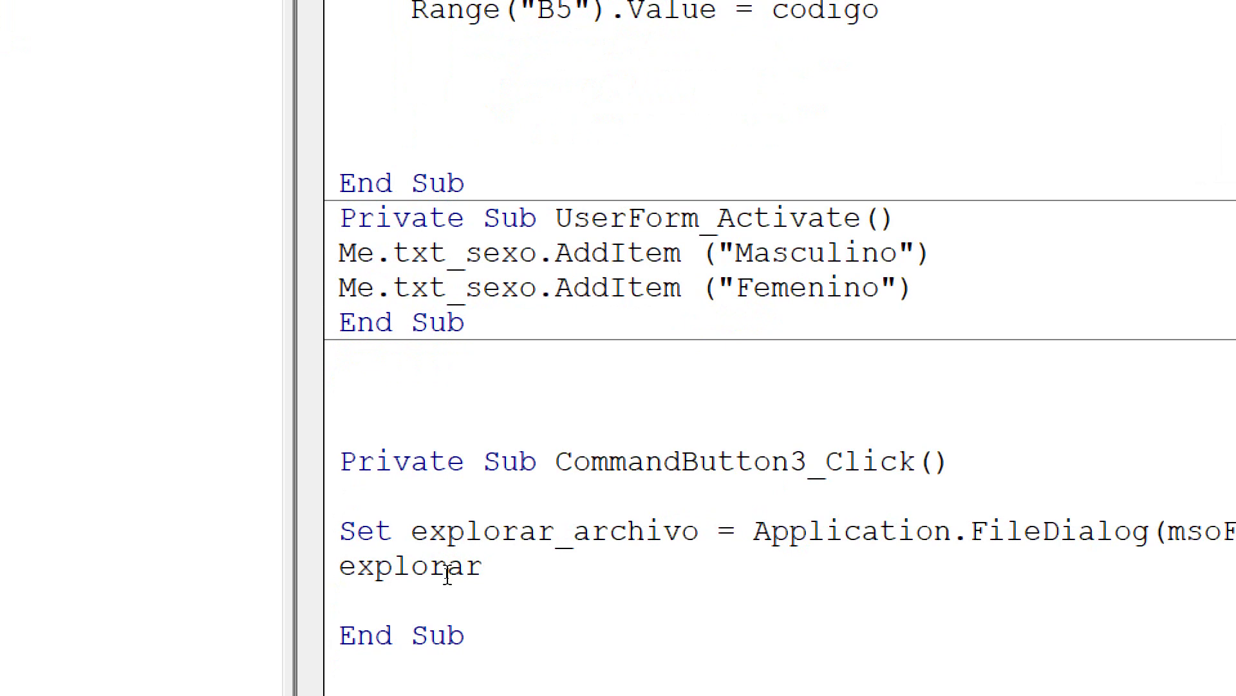
type("_archivo")
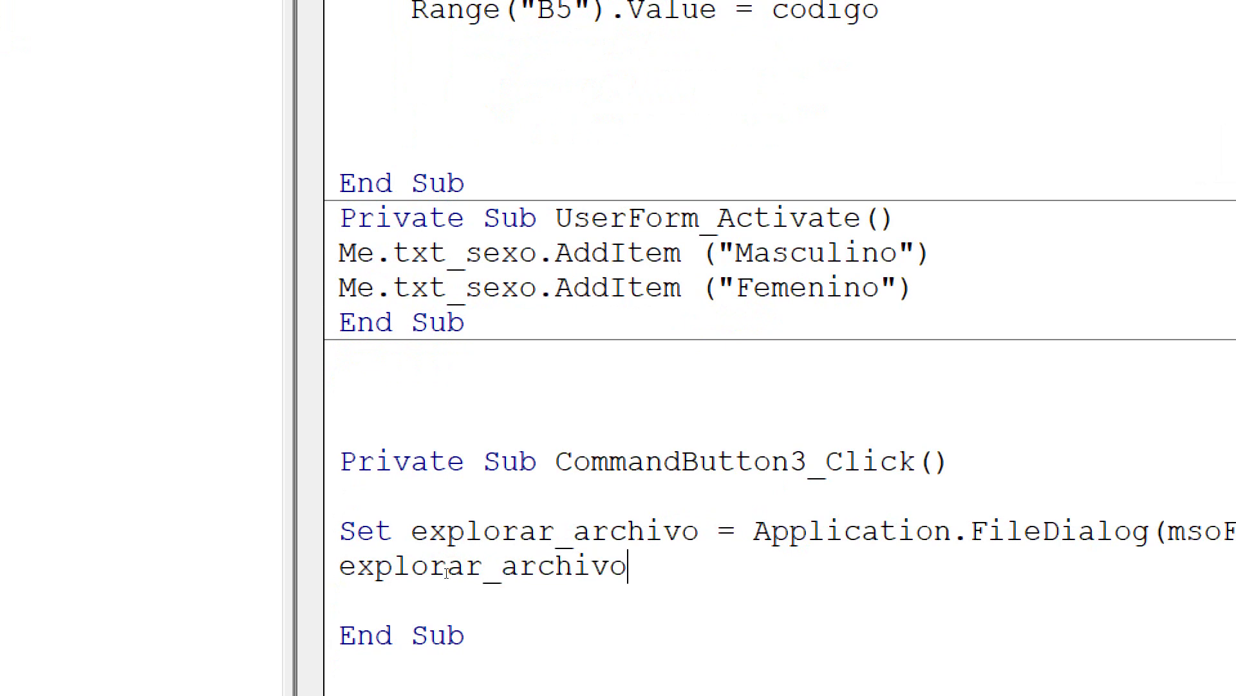
type(".show")
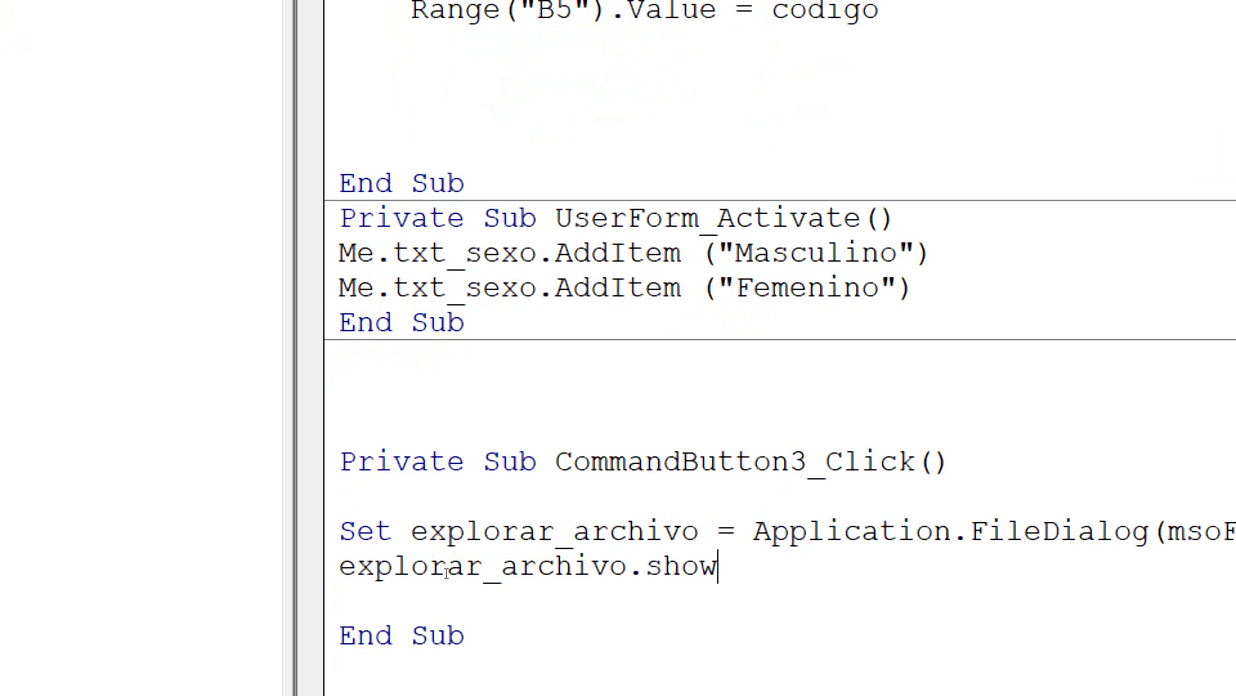
key("Up")
key("shift+Left")
key("shift+Left")
key("shift+Left")
key("shift+Left")
key("shift+Left")
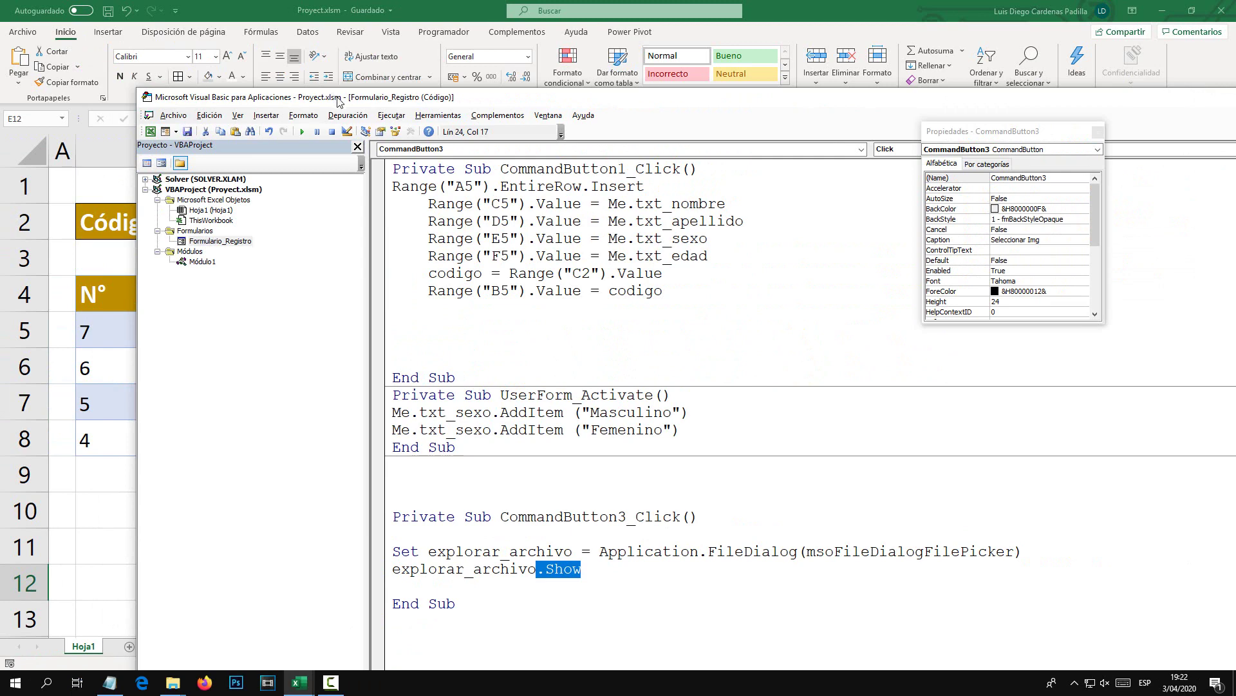
key("super+Left")
Test Agregar and Seleccionar Img: the file picker opens and browses to Imágenes; close the form.
key("alt+Tab")
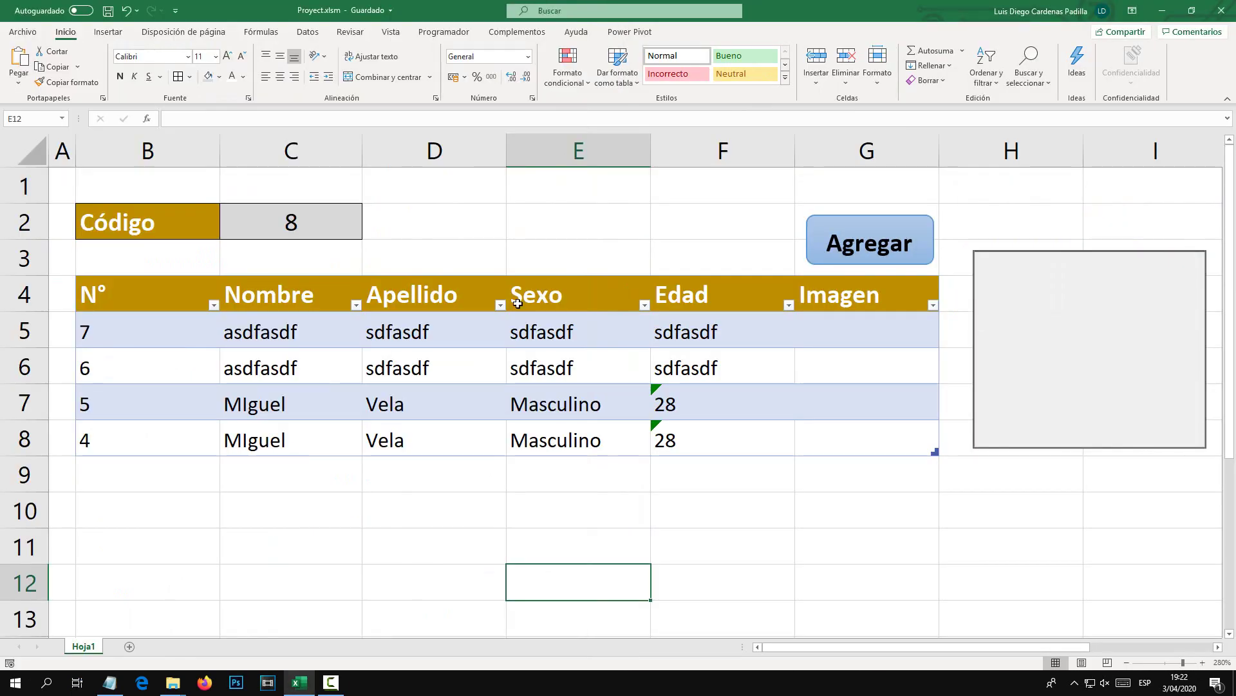
left_click(819, 270)
left_click(760, 390)
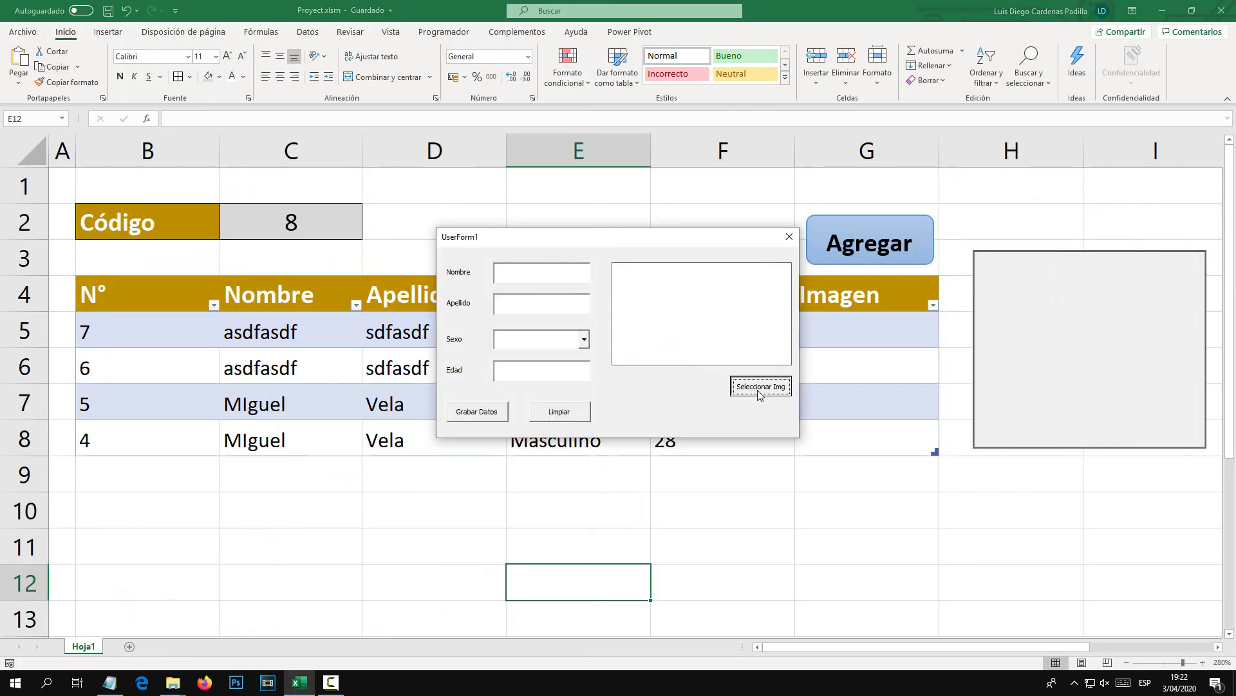
mouse_move(741, 263)
left_mouse_down()
mouse_move(438, 206)
mouse_move(545, 199)
left_mouse_up()
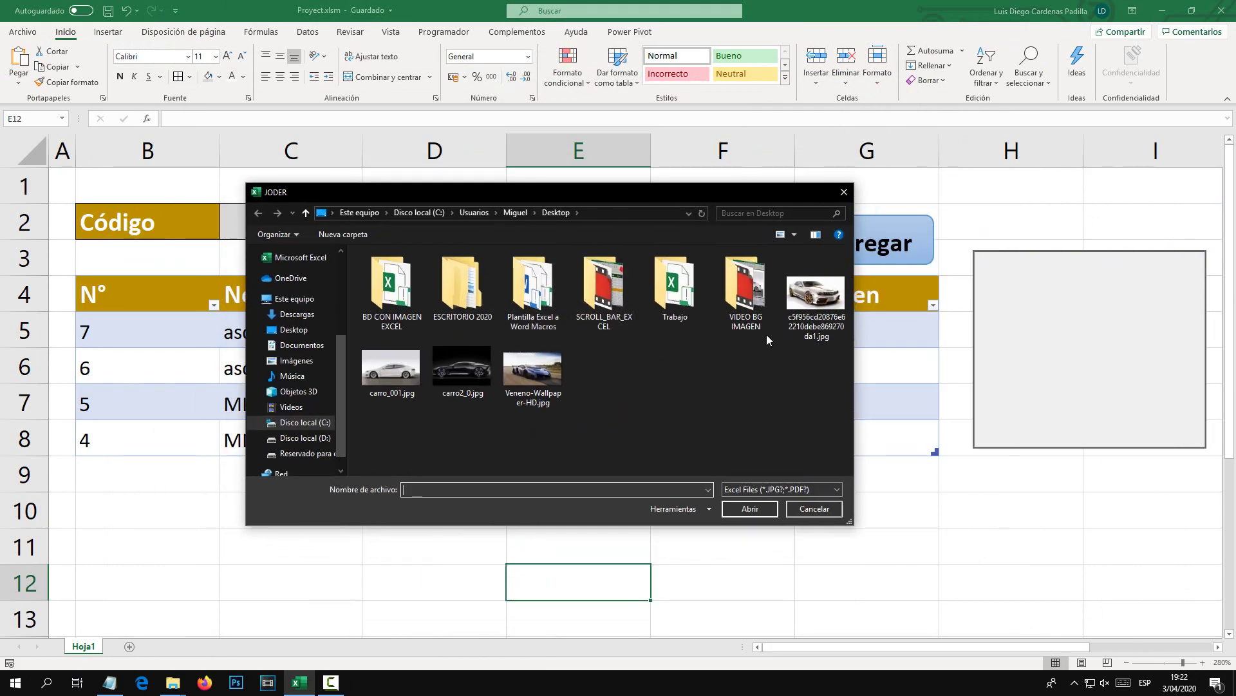
left_click(331, 213)
left_click(302, 345)
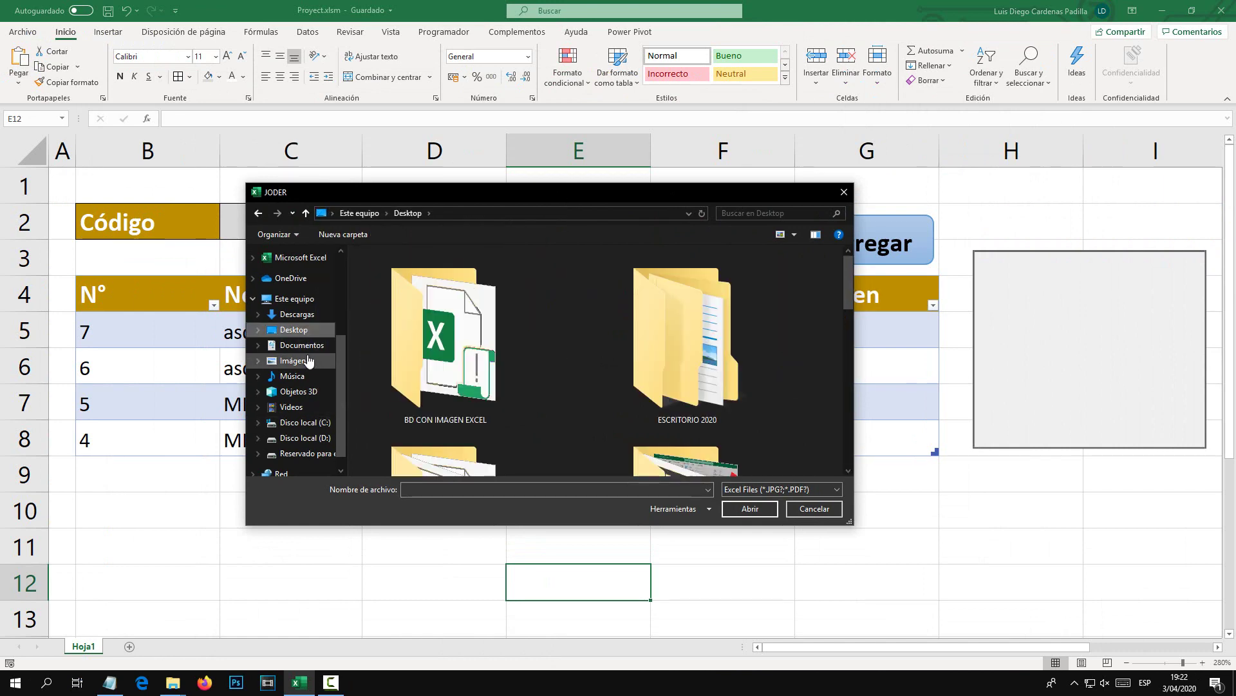
left_click(308, 360)
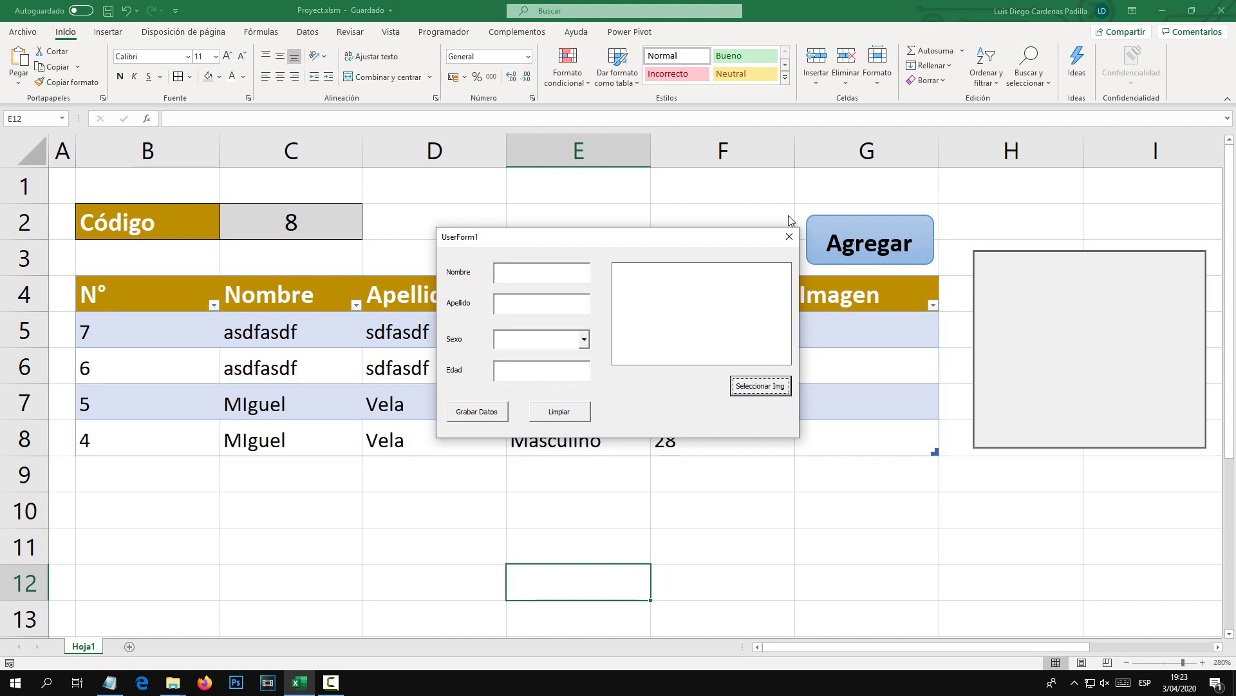
left_click(789, 236)
Reopen the Seleccionar Img button's click code through Hoja1's Ver código and Formulario_Registro.
right_click(98, 646)
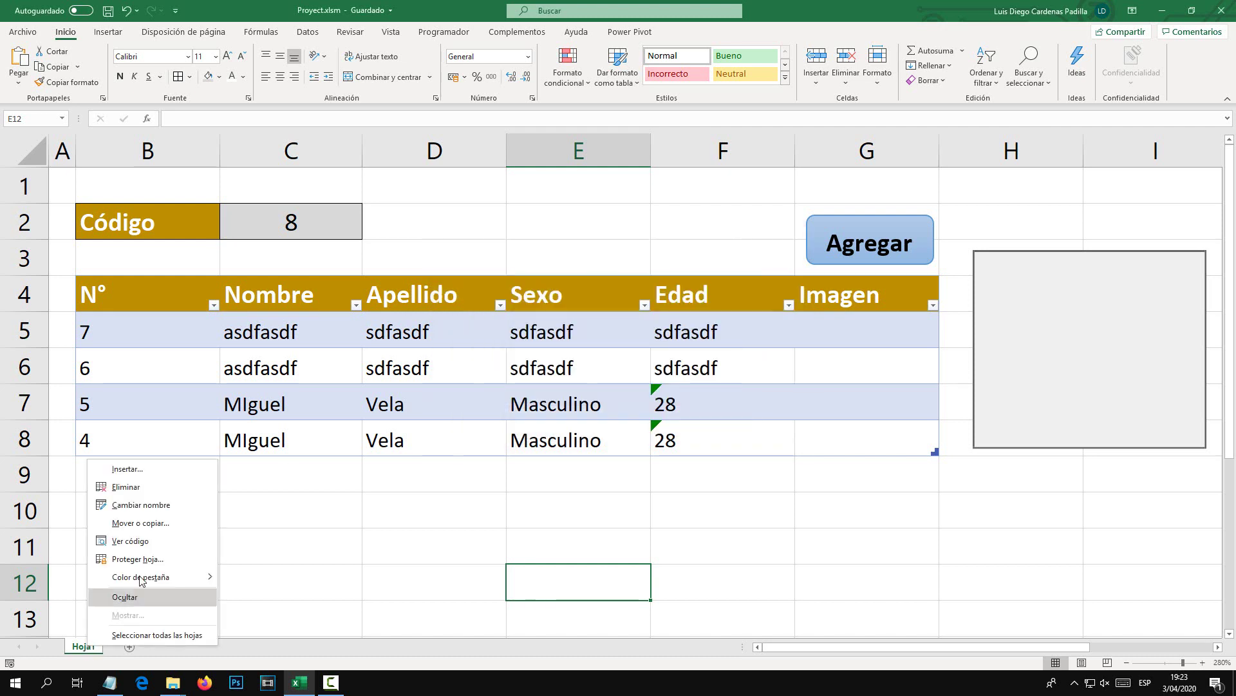
left_click(142, 542)
double_click(302, 11)
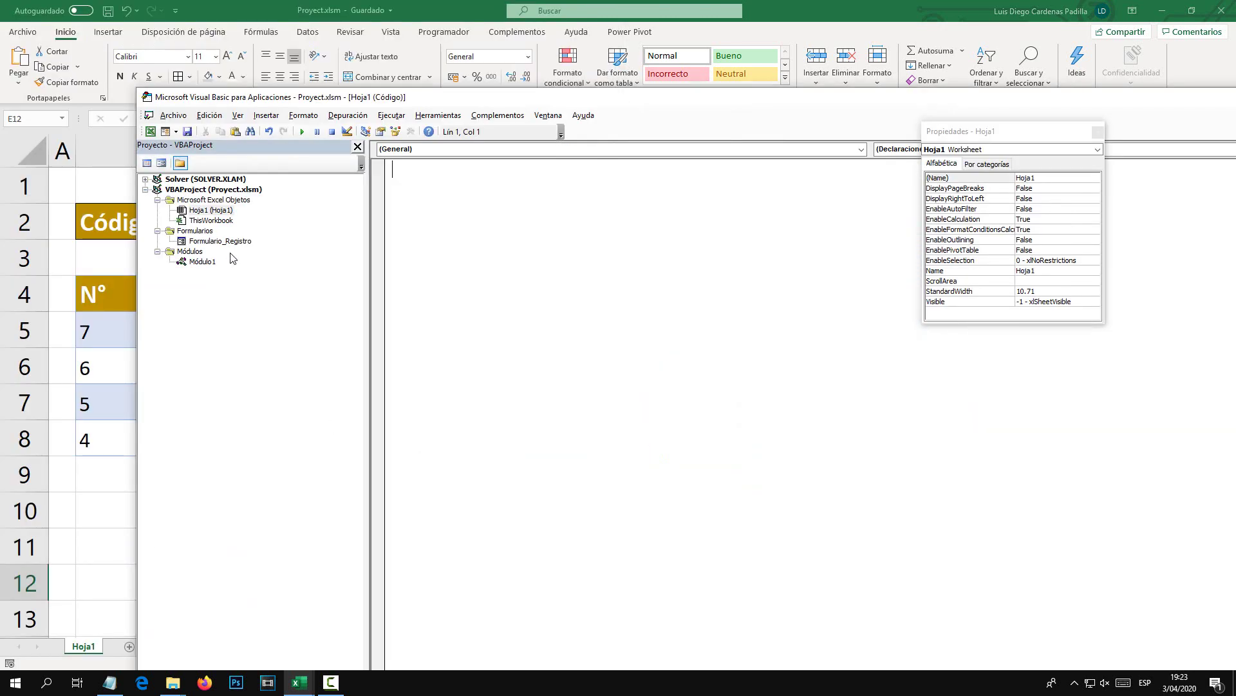
double_click(219, 240)
double_click(705, 305)
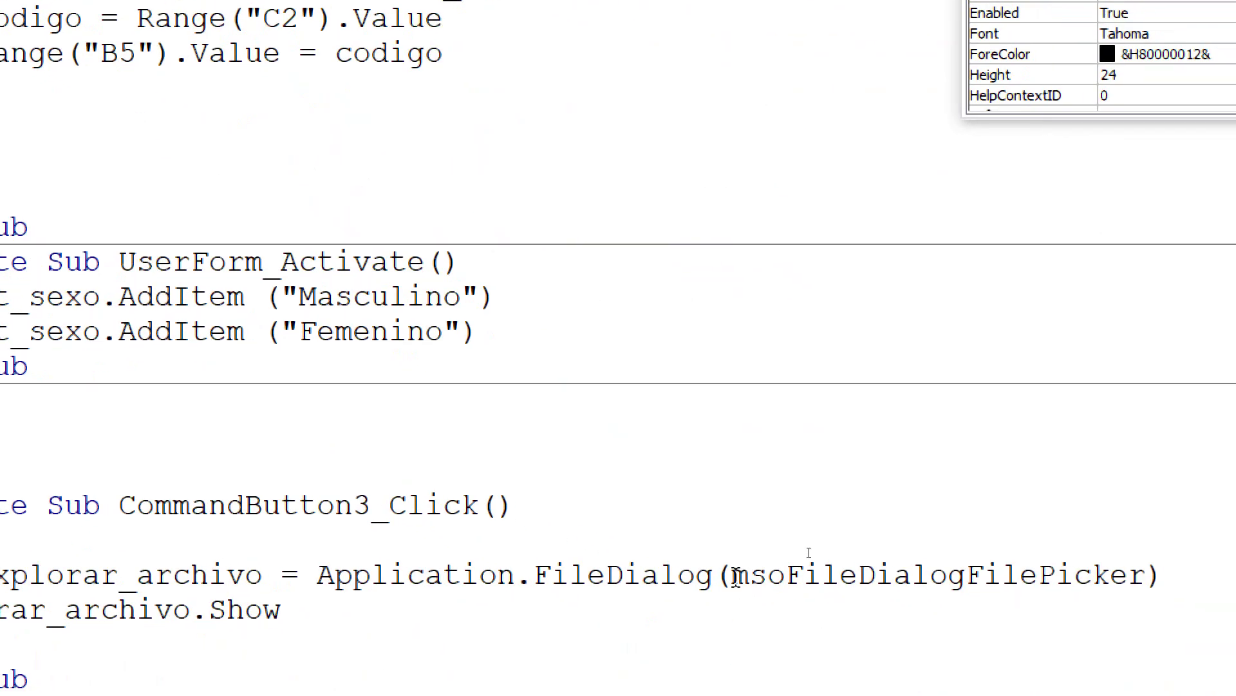
left_click_drag(735, 575, 1110, 580)
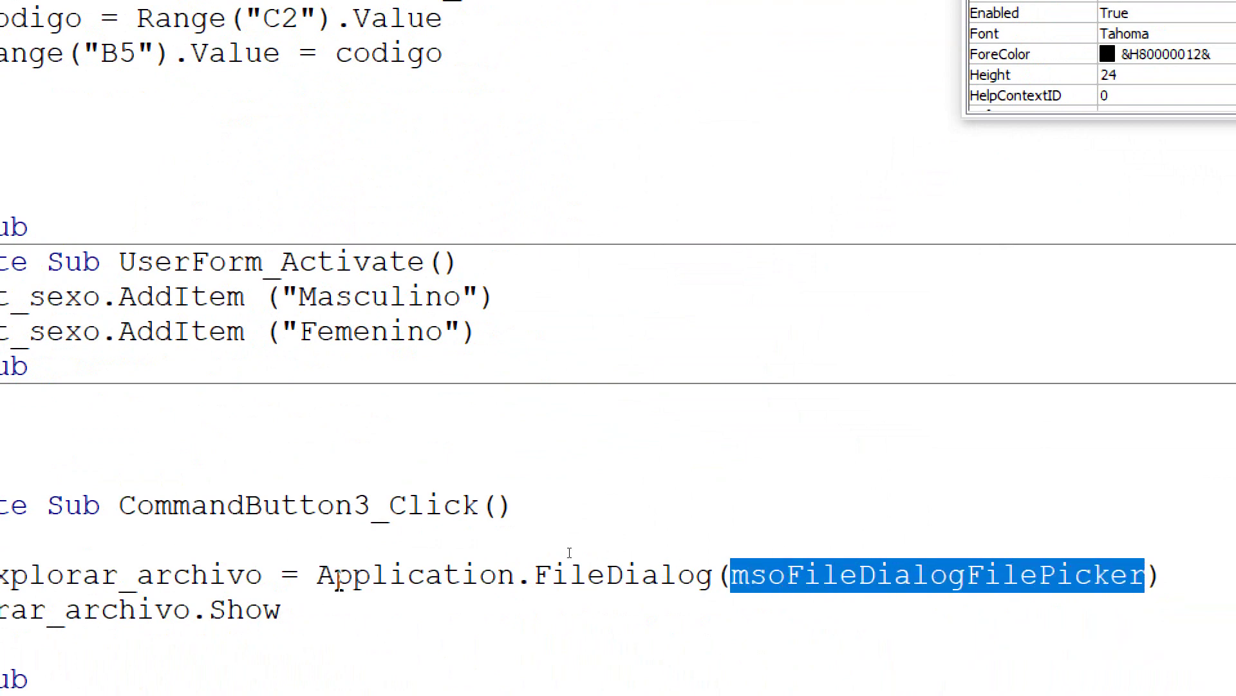
left_click(599, 605)
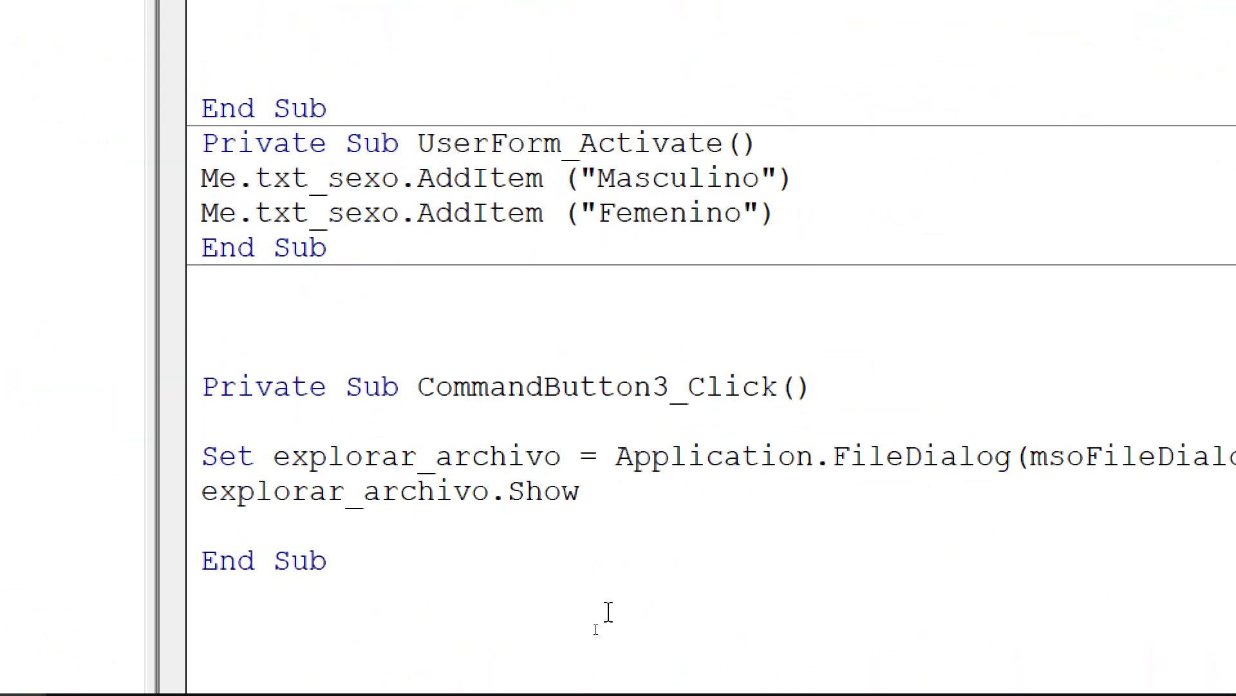
Insert explorar_archivo.Title = "Busca la imagen TÍO TECH" on a new line above Show.
left_click(200, 493)
key("Return")
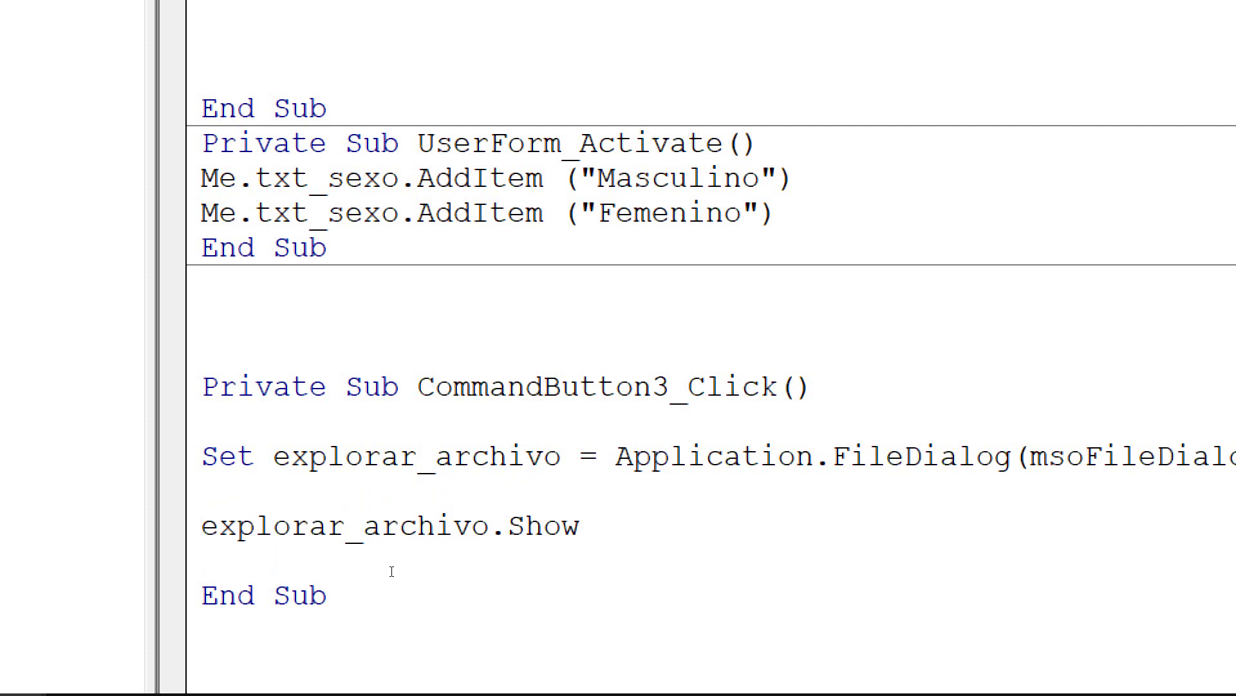
type("explorar_")
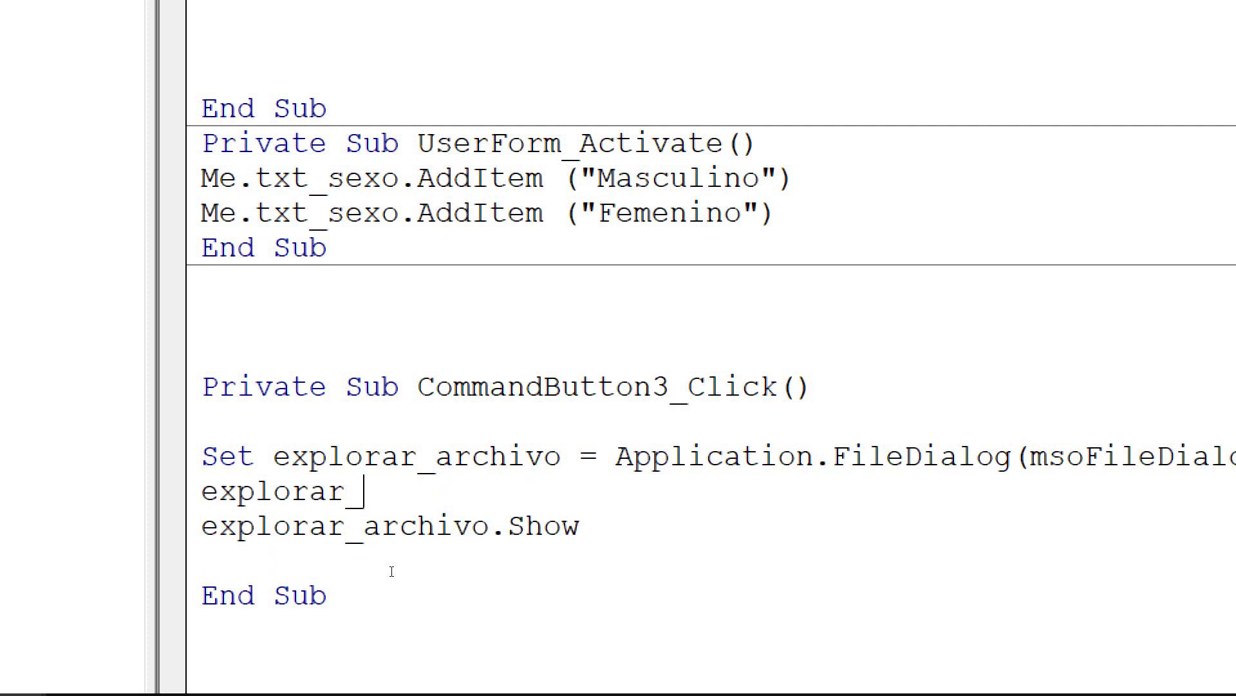
type("archivo.")
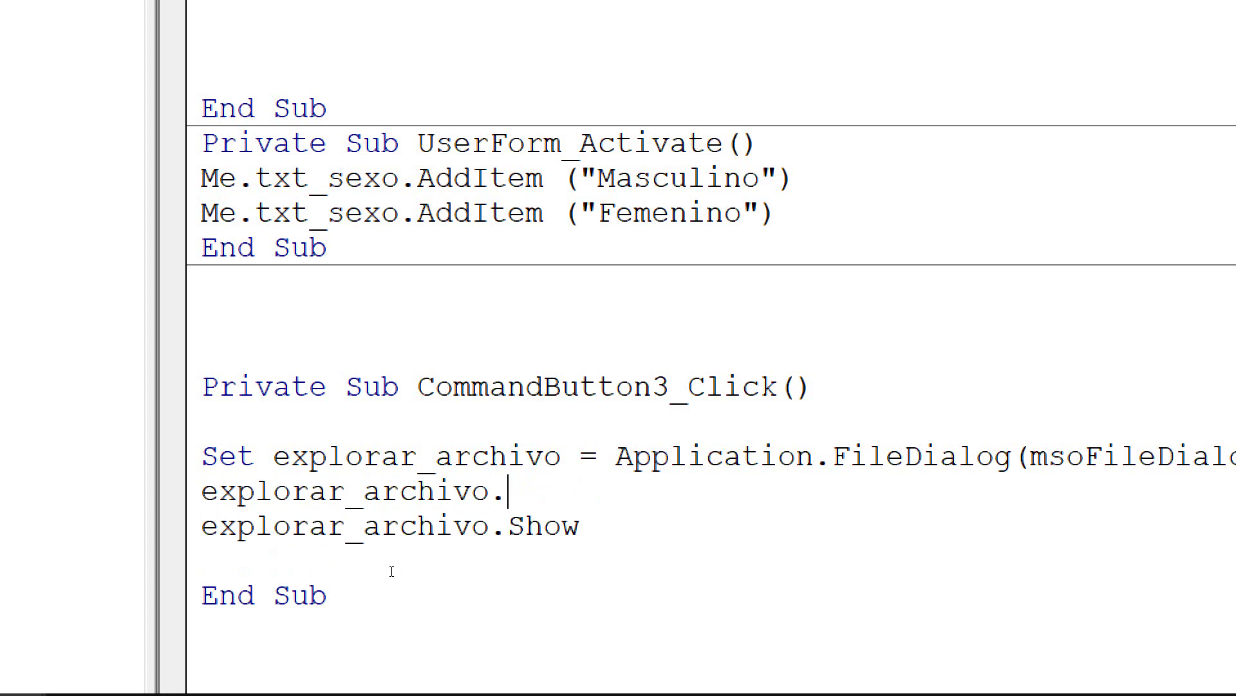
type("Title")
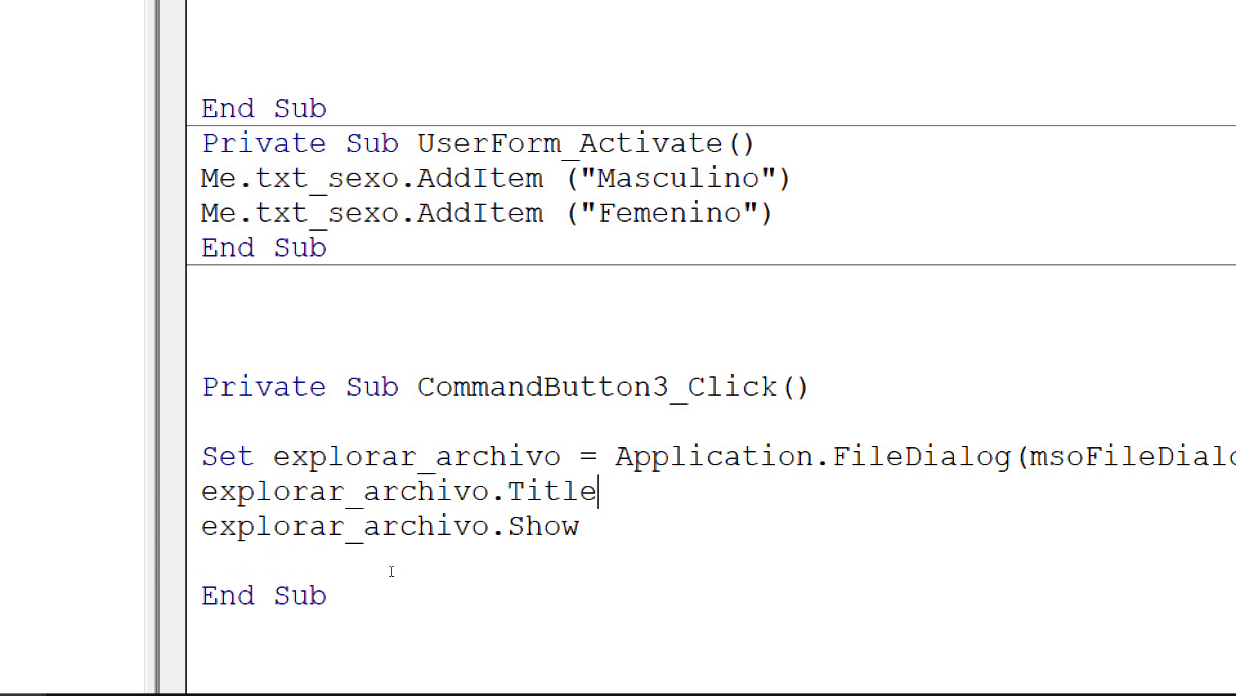
type("=\"\"")
type("Bus")
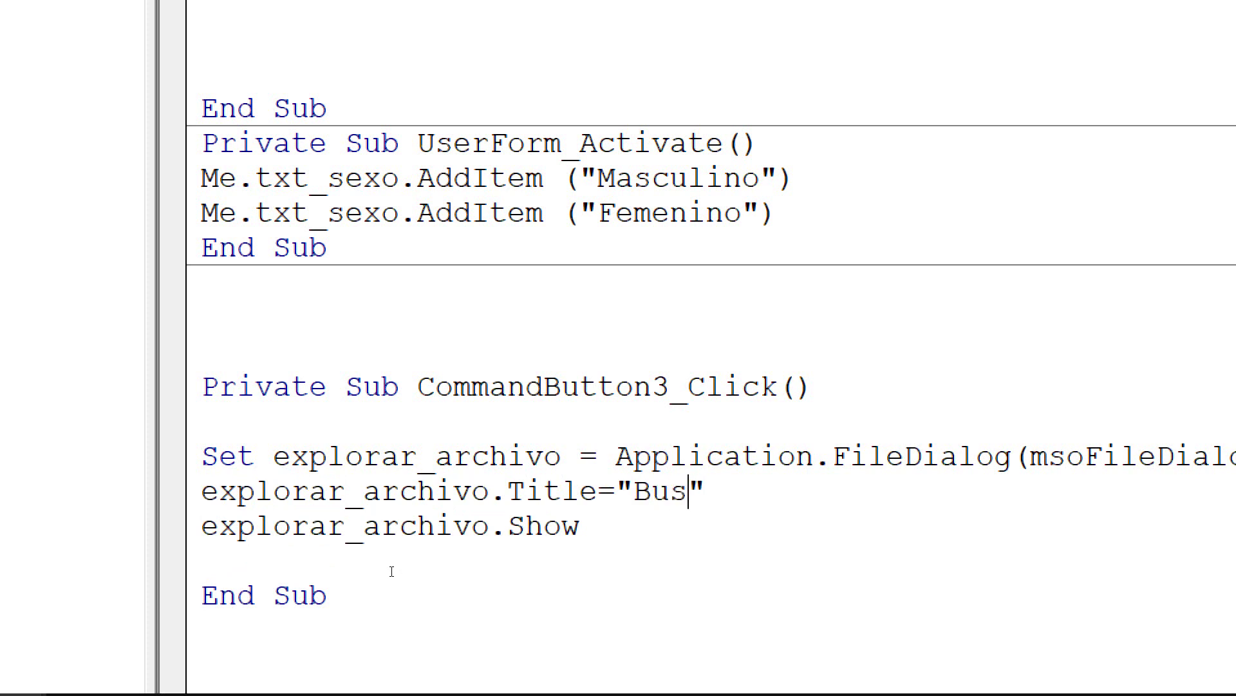
type("ca la imagen TEC")
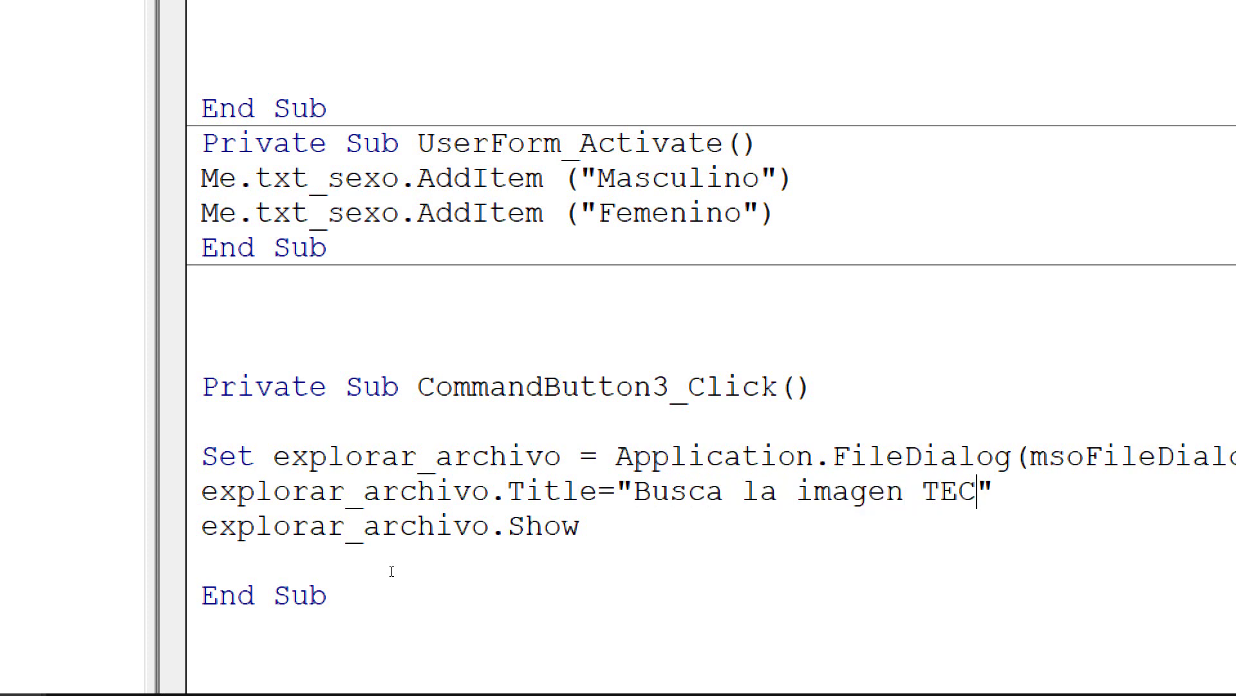
key("BackSpace")
key("BackSpace")
key("BackSpace")
type("TÏ")
key("BackSpace")
type("ÍO TECH")
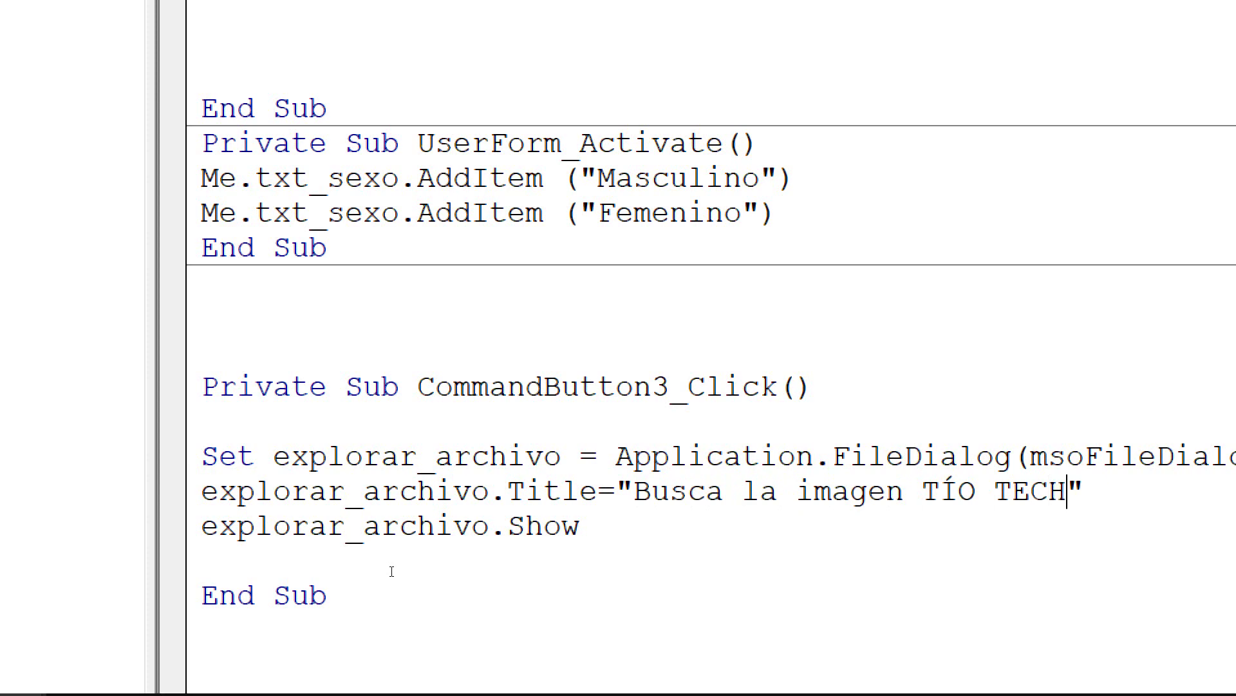
left_click_drag(634, 492, 1067, 496)
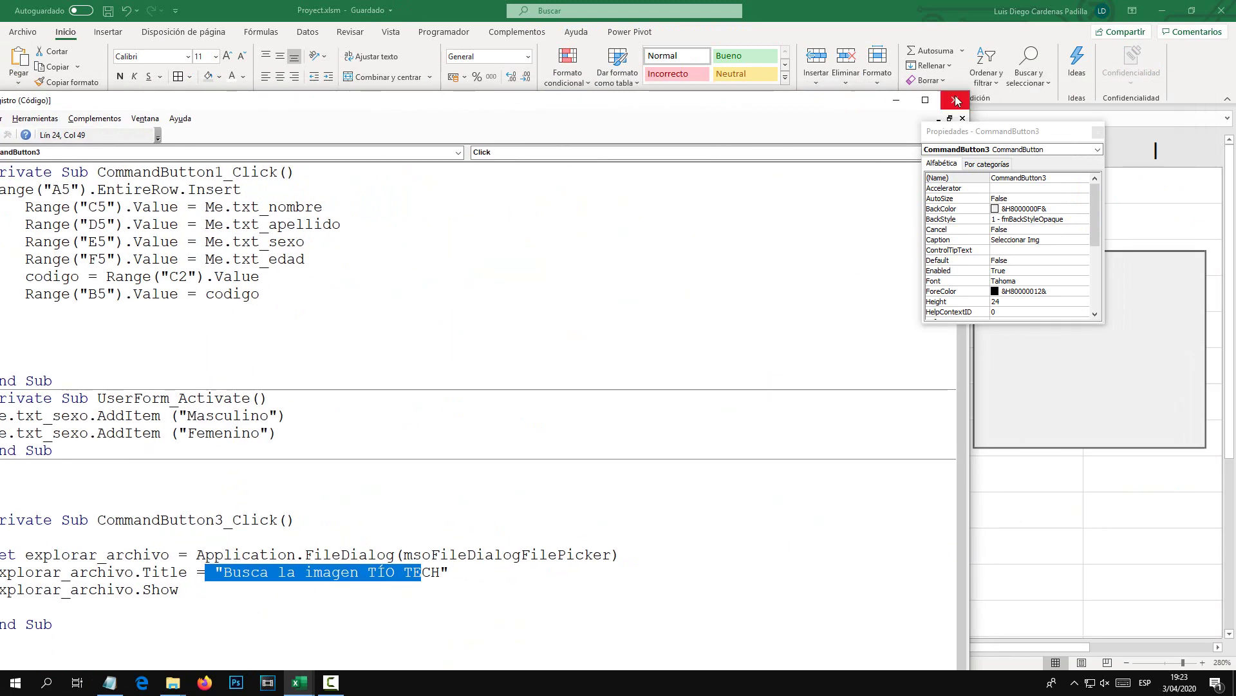
left_click(953, 100)
left_click(878, 240)
left_click(760, 385)
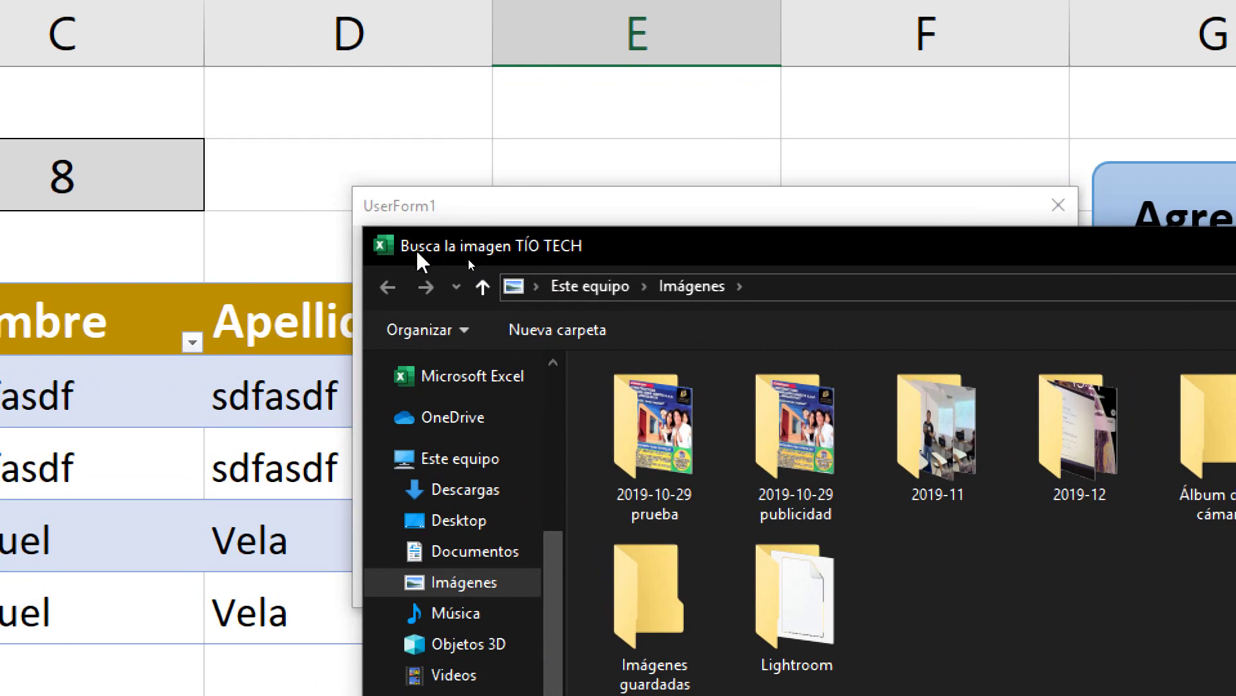
left_click_drag(563, 258, 300, 227)
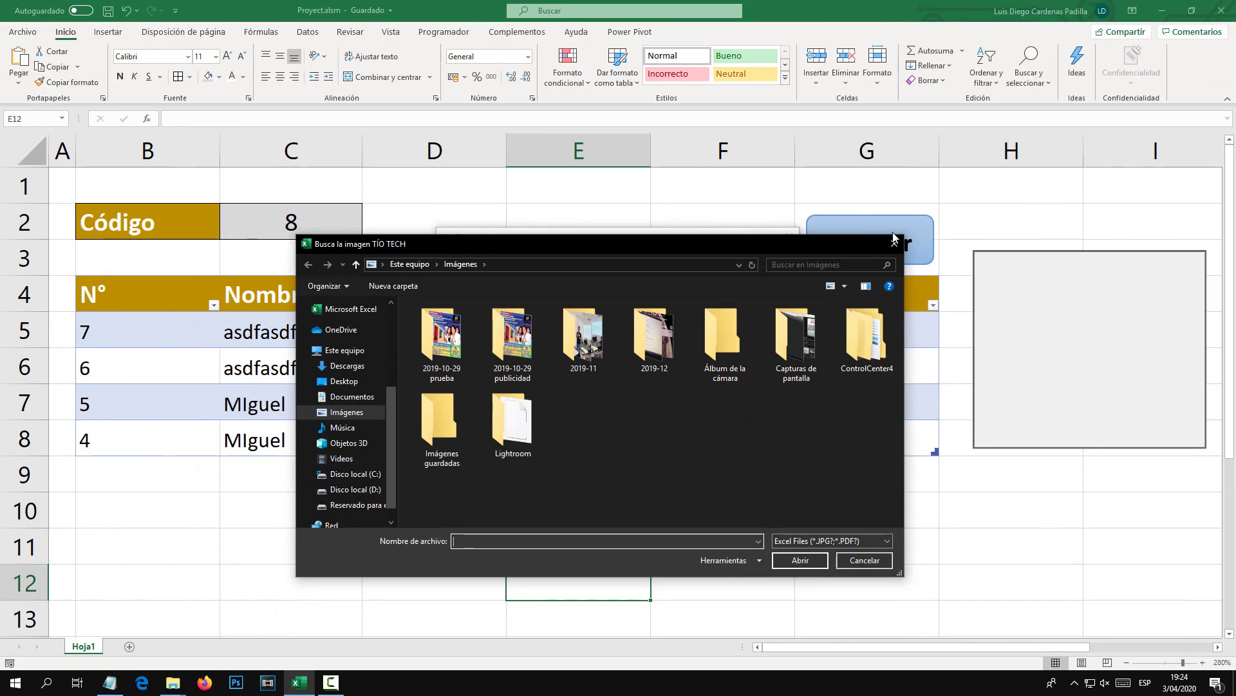
left_click(898, 239)
left_click(789, 237)
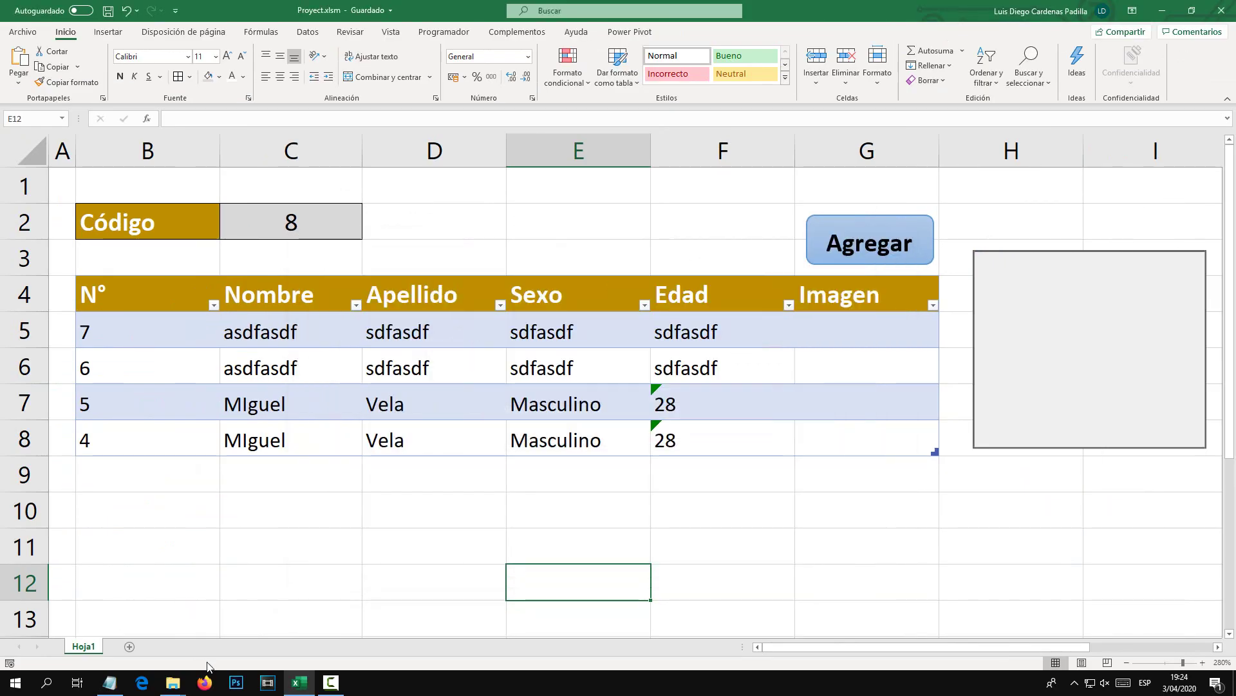
right_click(91, 644)
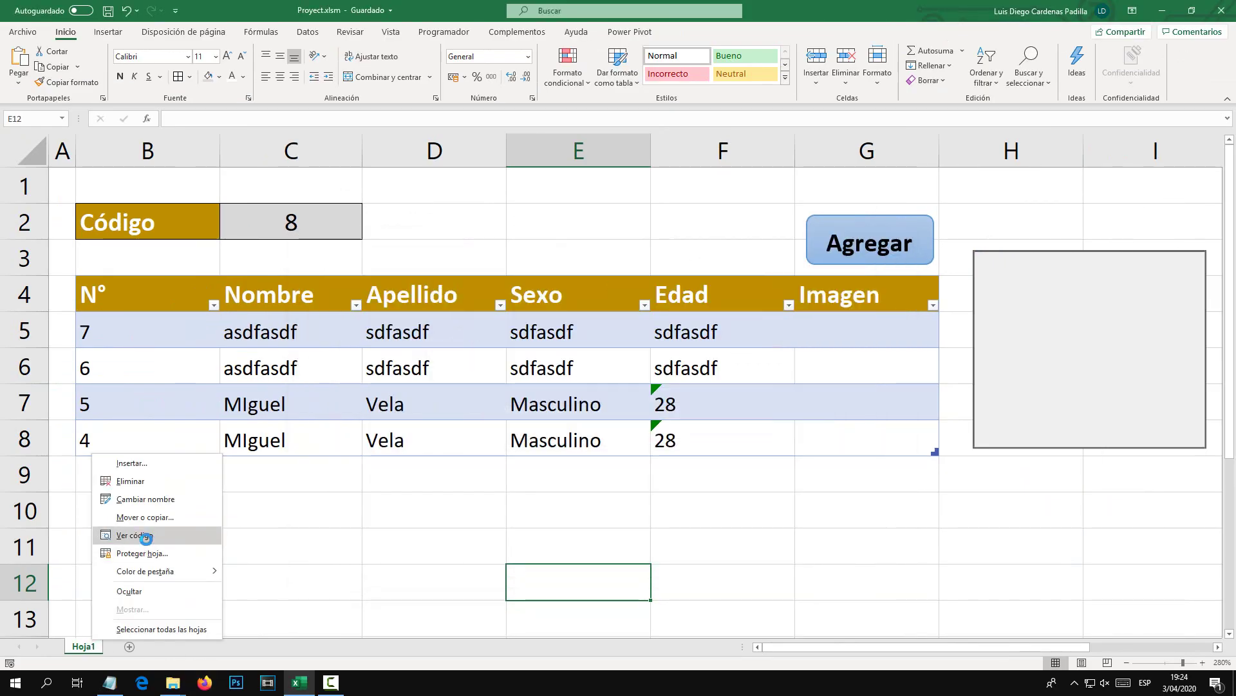
left_click(143, 535)
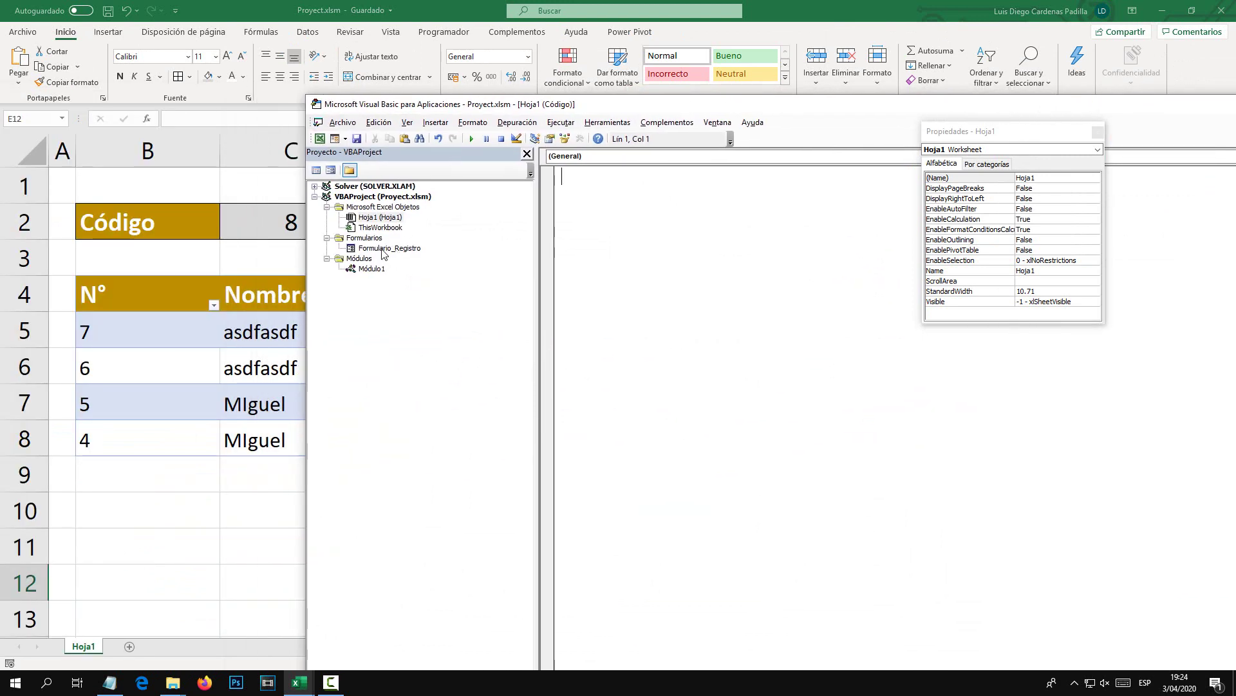
double_click(387, 248)
double_click(593, 345)
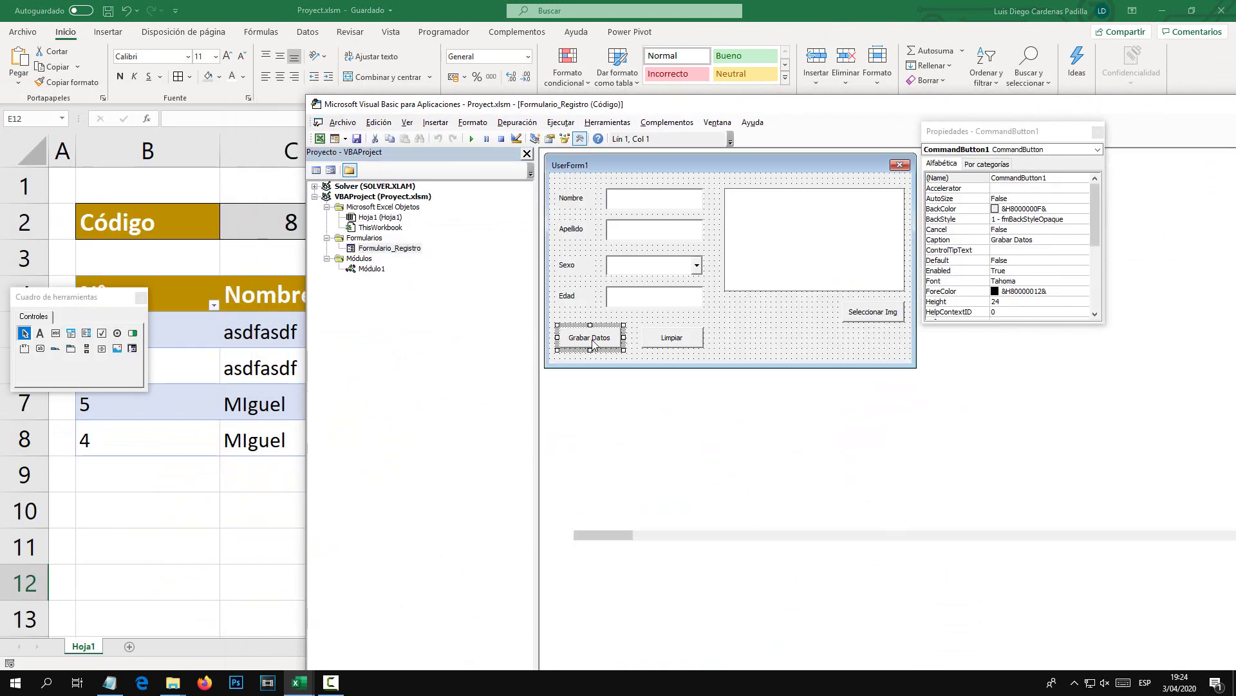
double_click(386, 249)
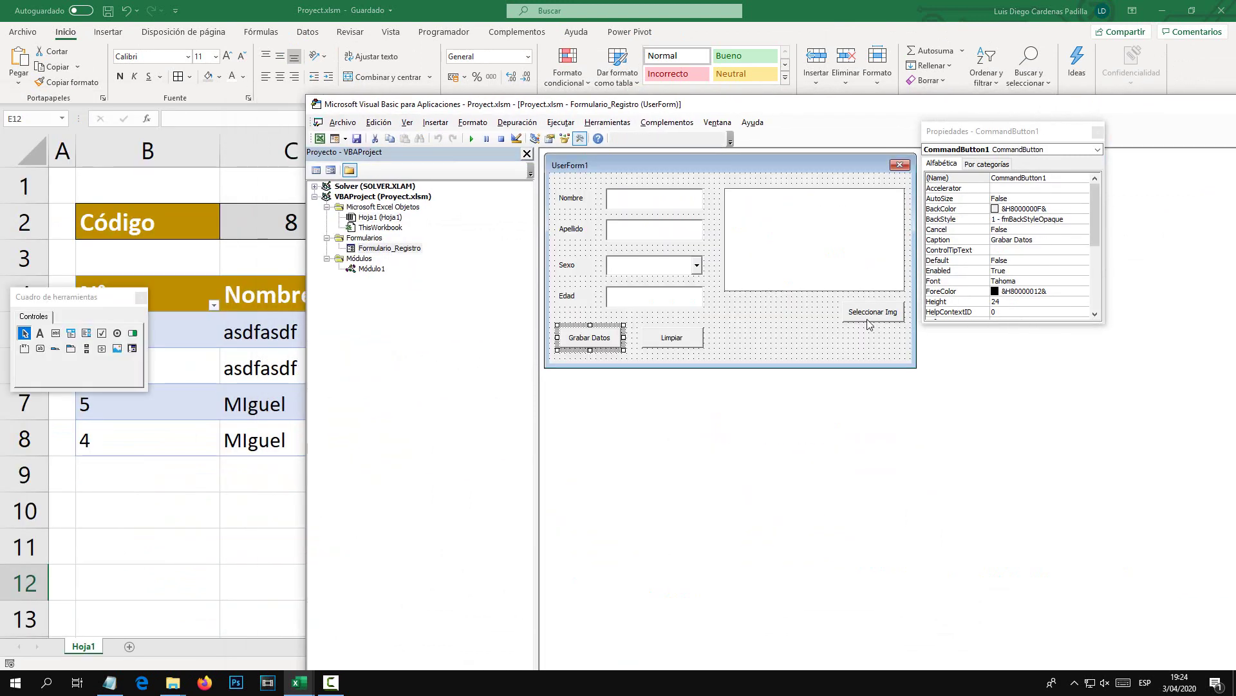
double_click(871, 320)
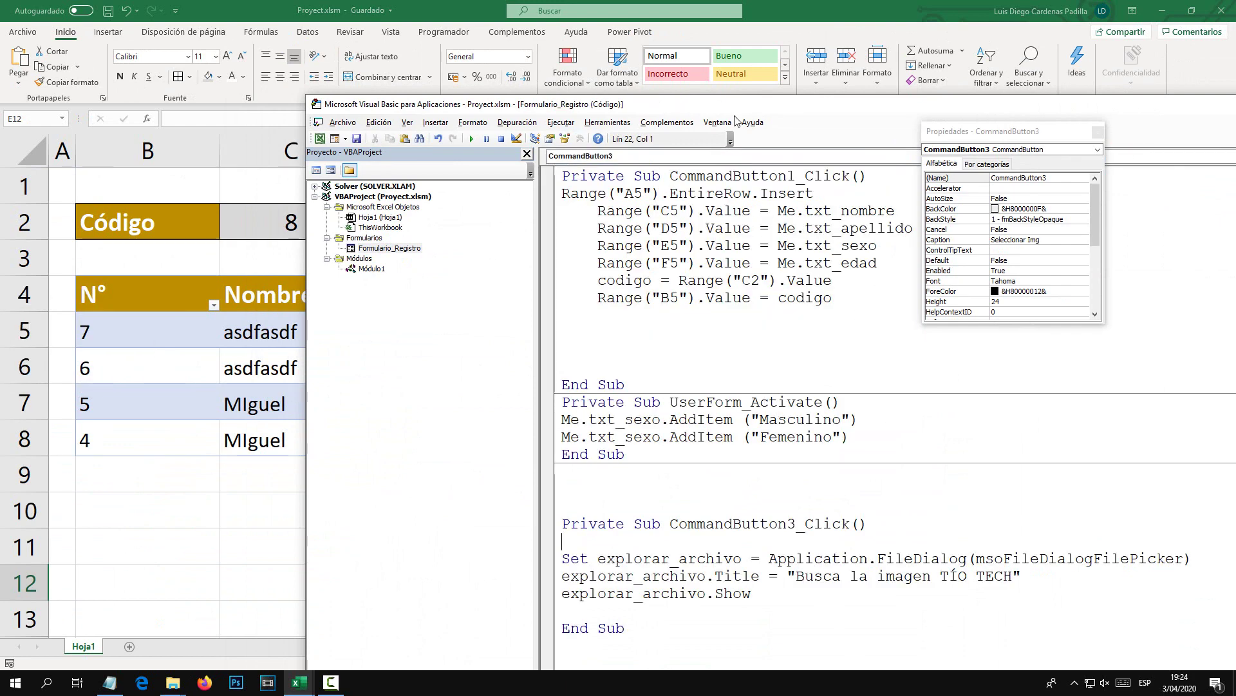
left_click_drag(728, 112, 625, 69)
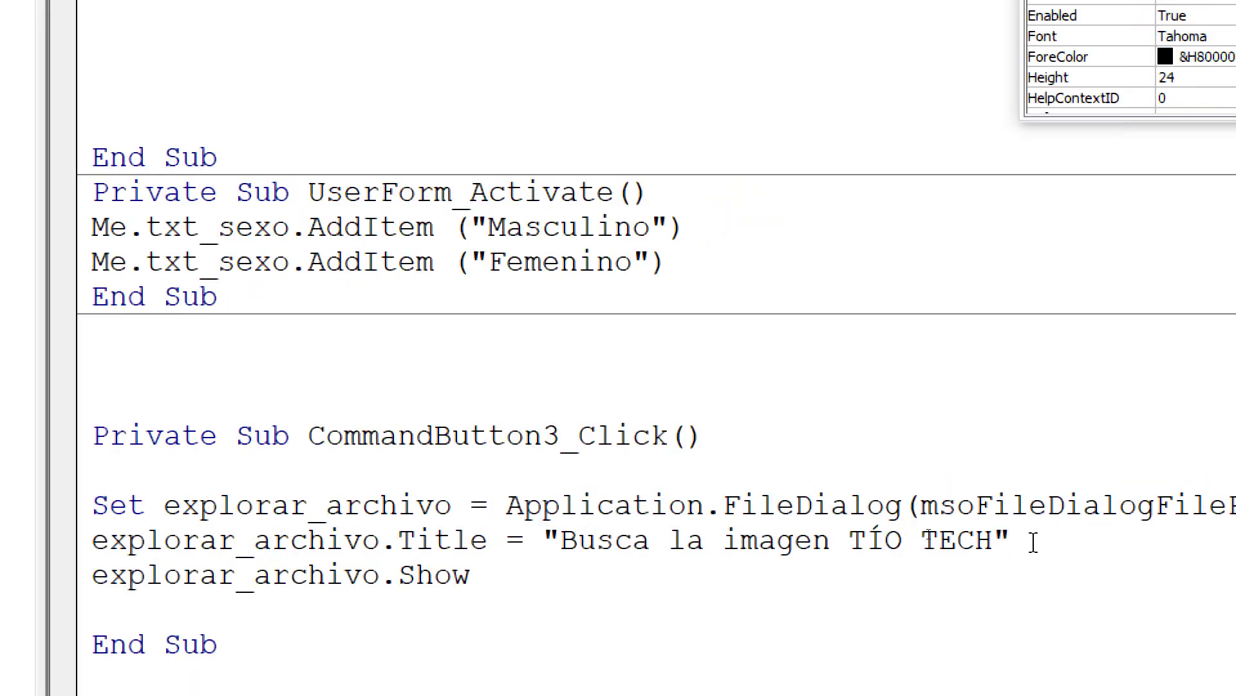
Add explorar_archivo.AllowMultiSelect = False below the Title line, dismissing the compile error.
left_click(928, 534)
key("Return")
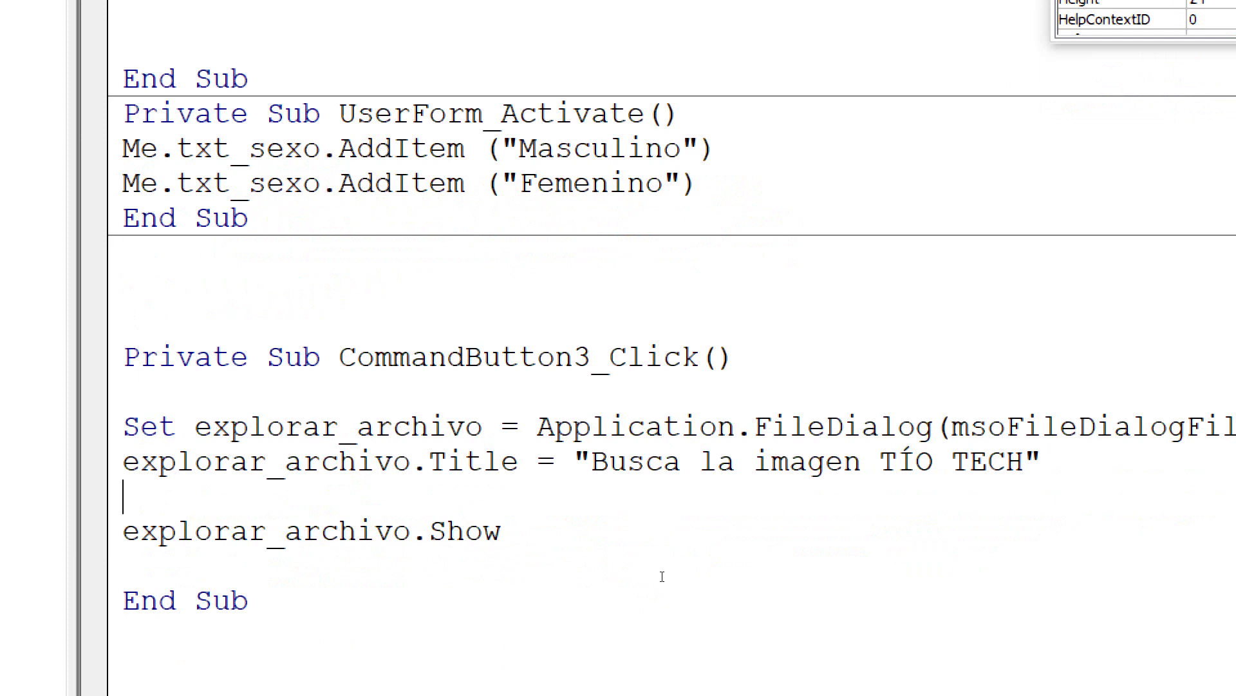
key("Return")
key("Up")
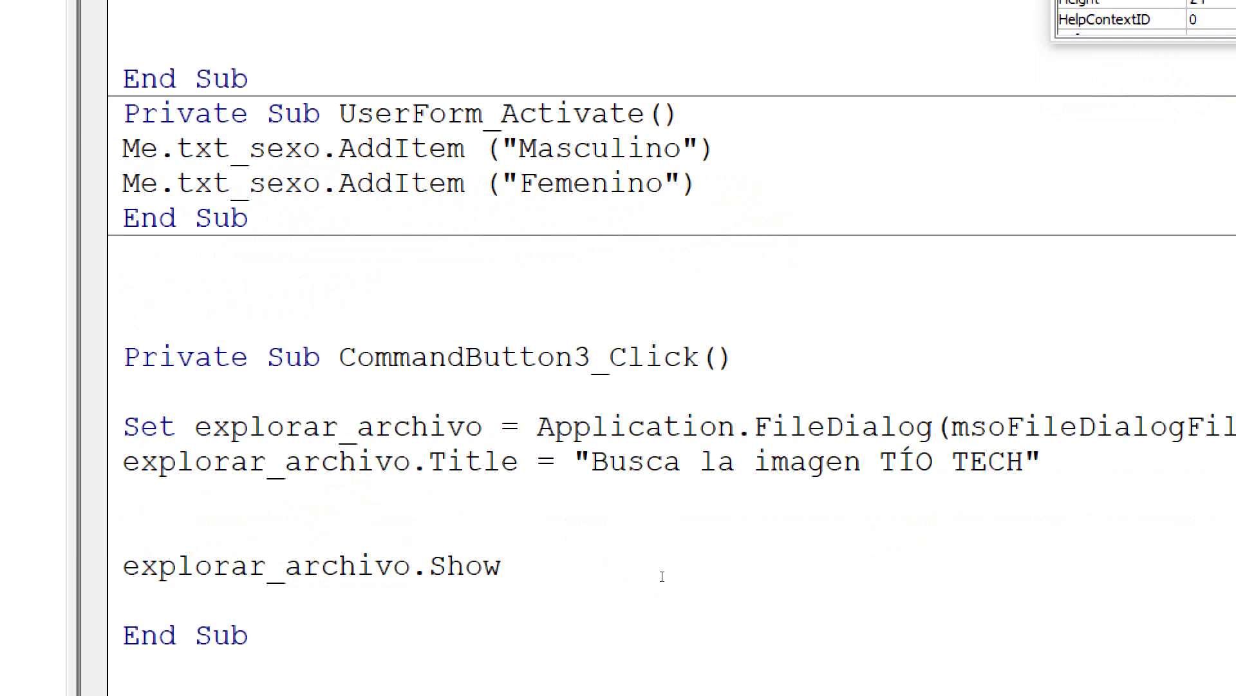
type("explorar_")
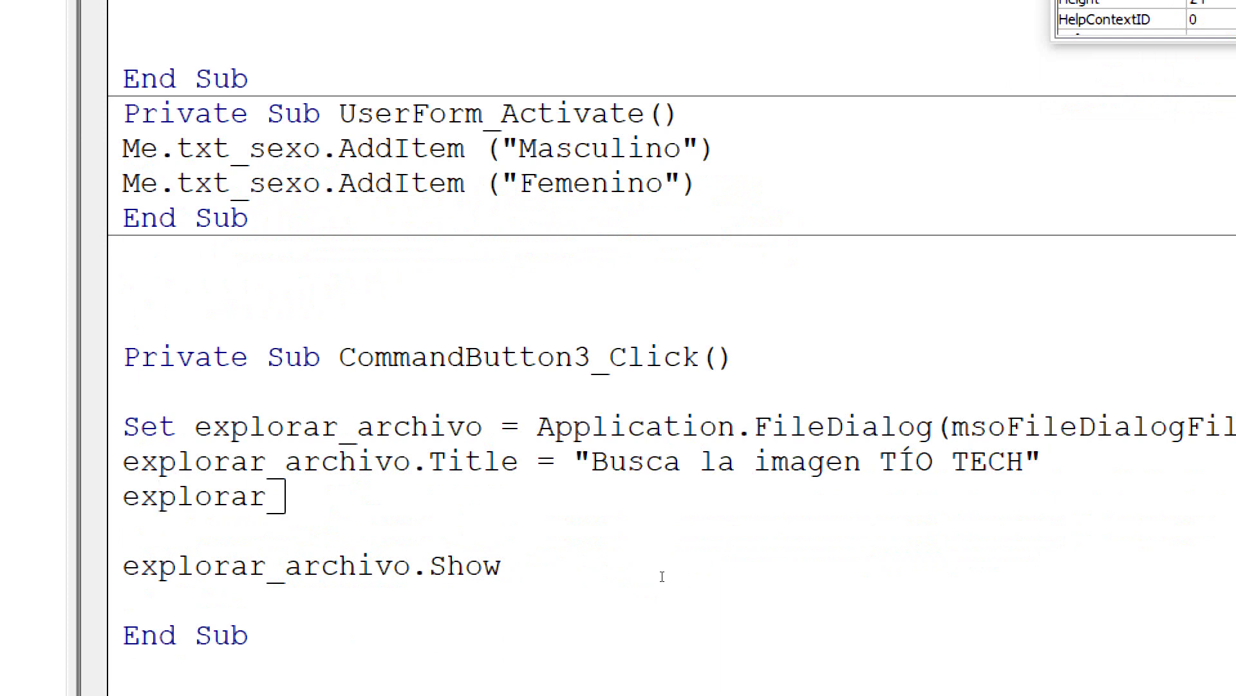
type("arcgh")
key("BackSpace")
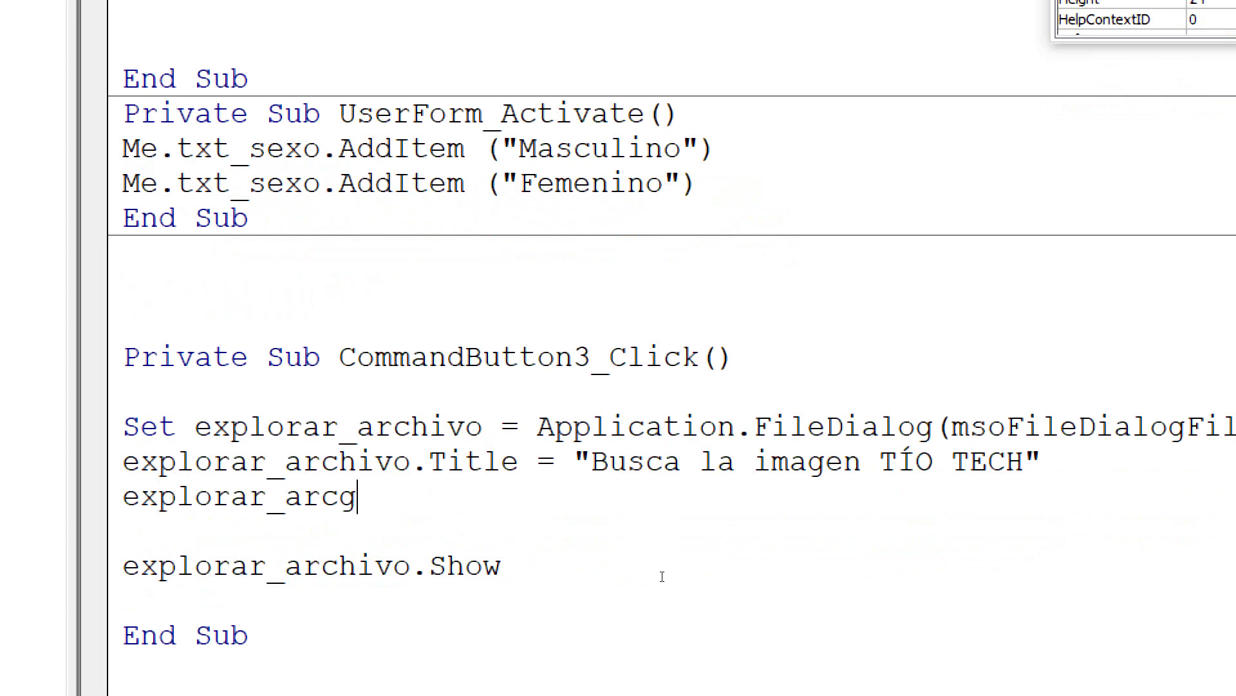
key("BackSpace")
type("hivo.")
type("Allow")
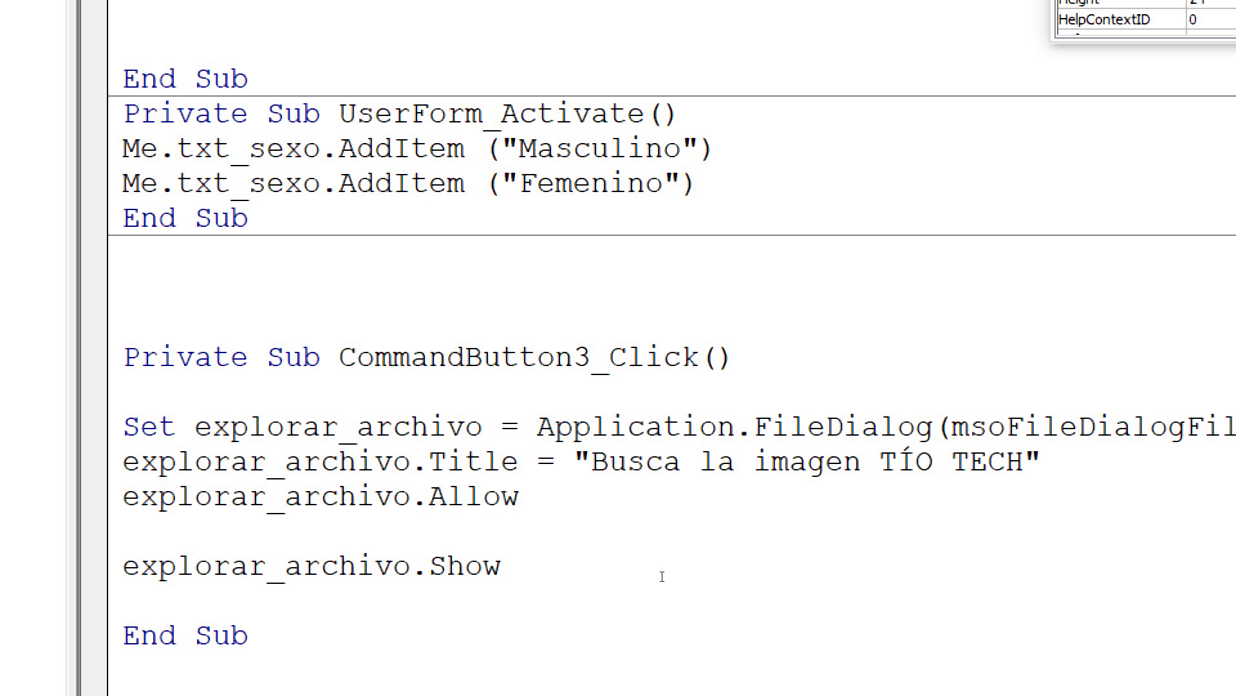
type("MultiS")
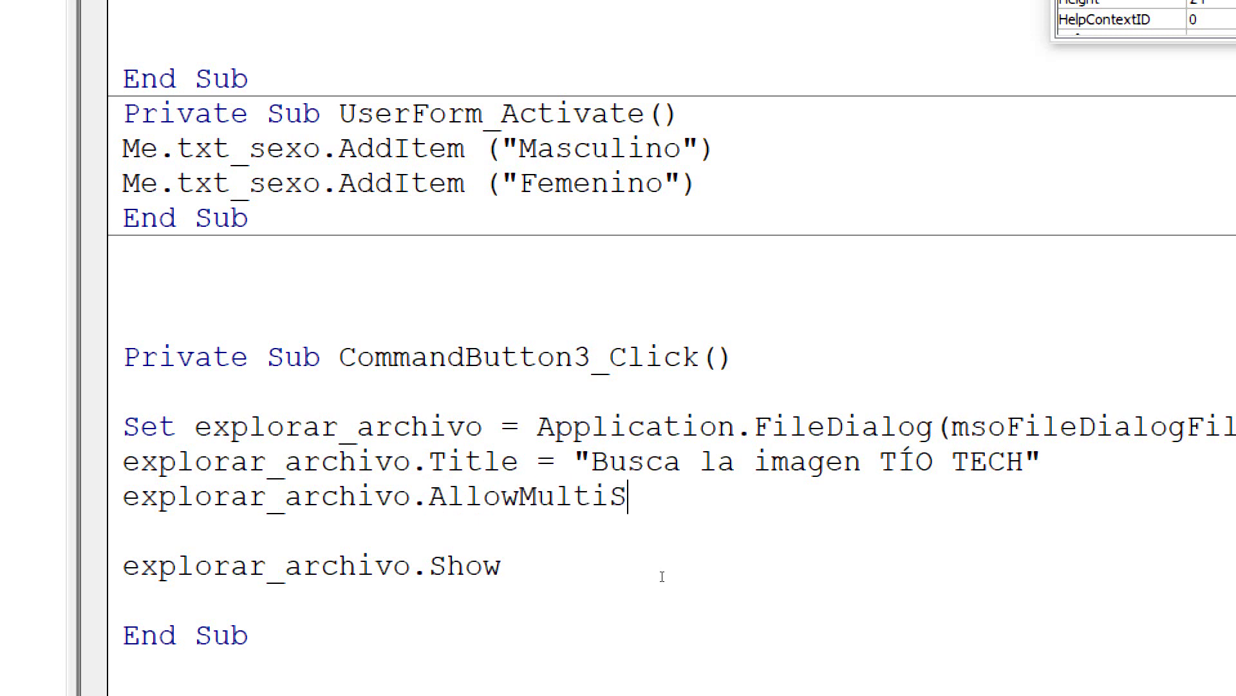
type("elect")
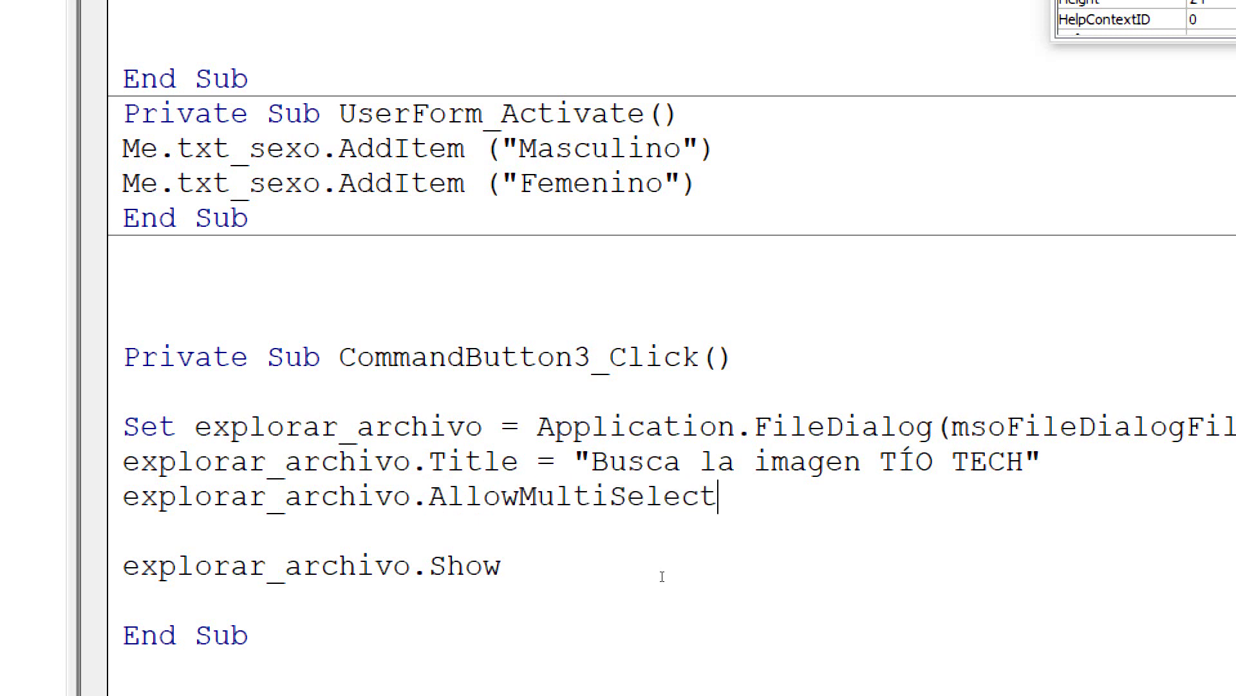
type("=")
left_click(662, 525)
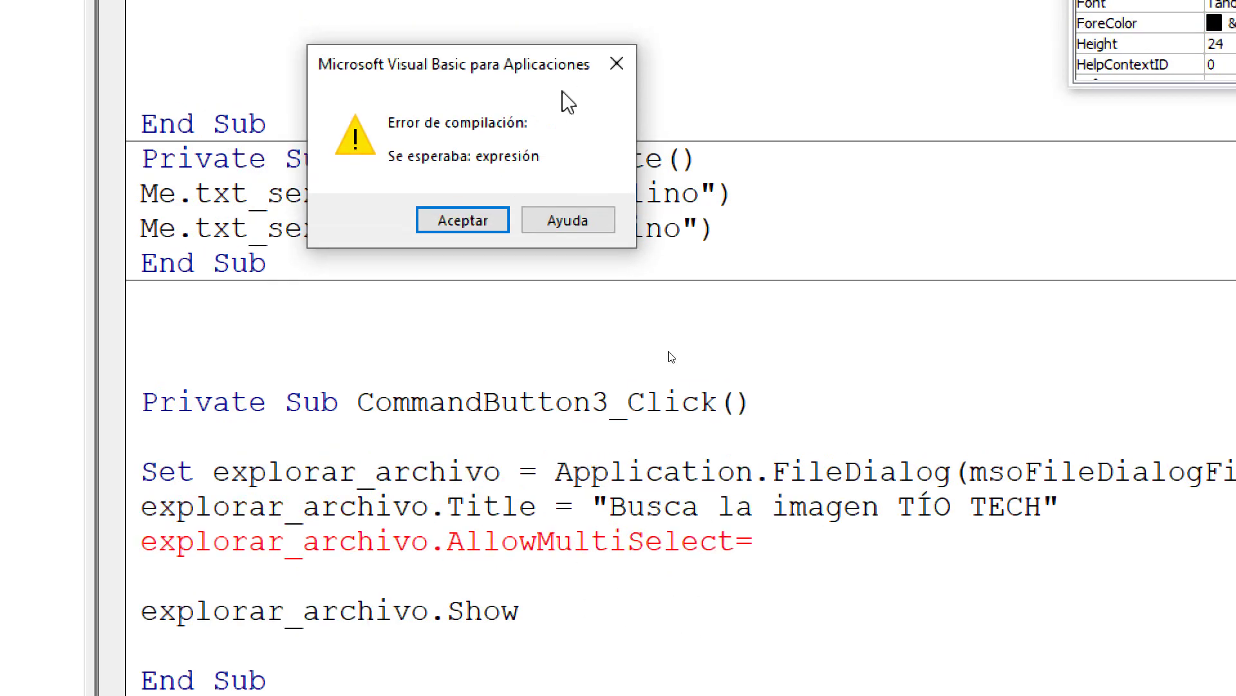
left_click(484, 224)
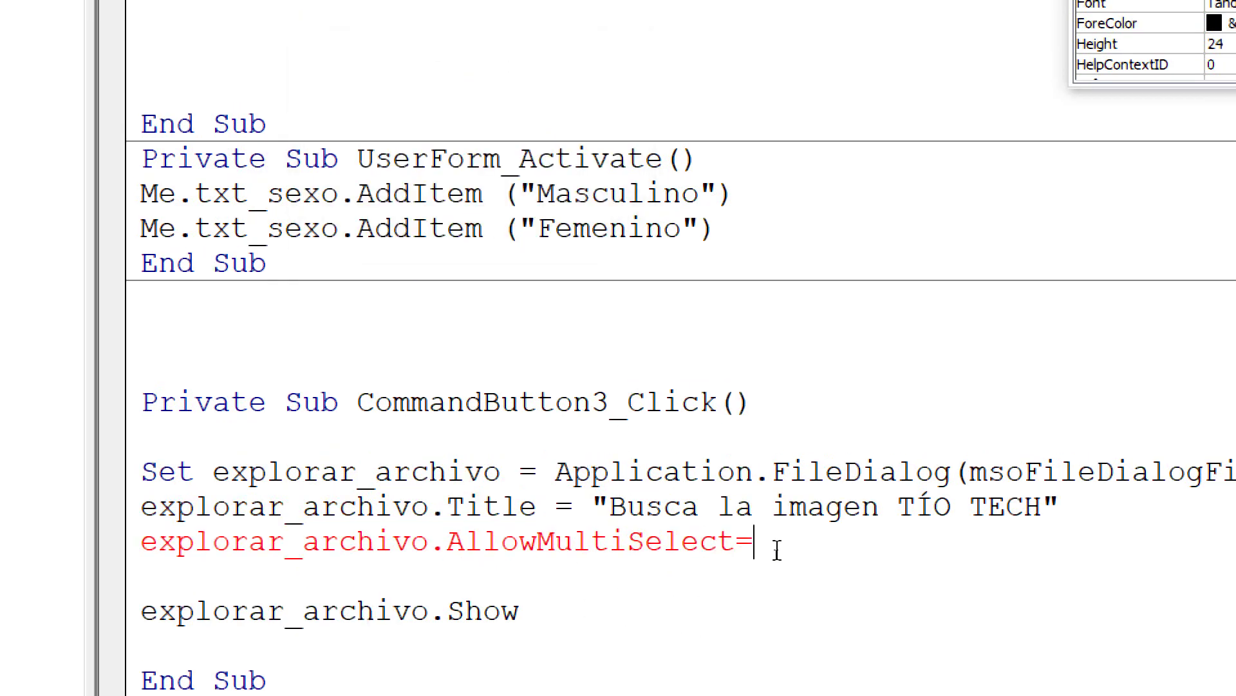
type("False")
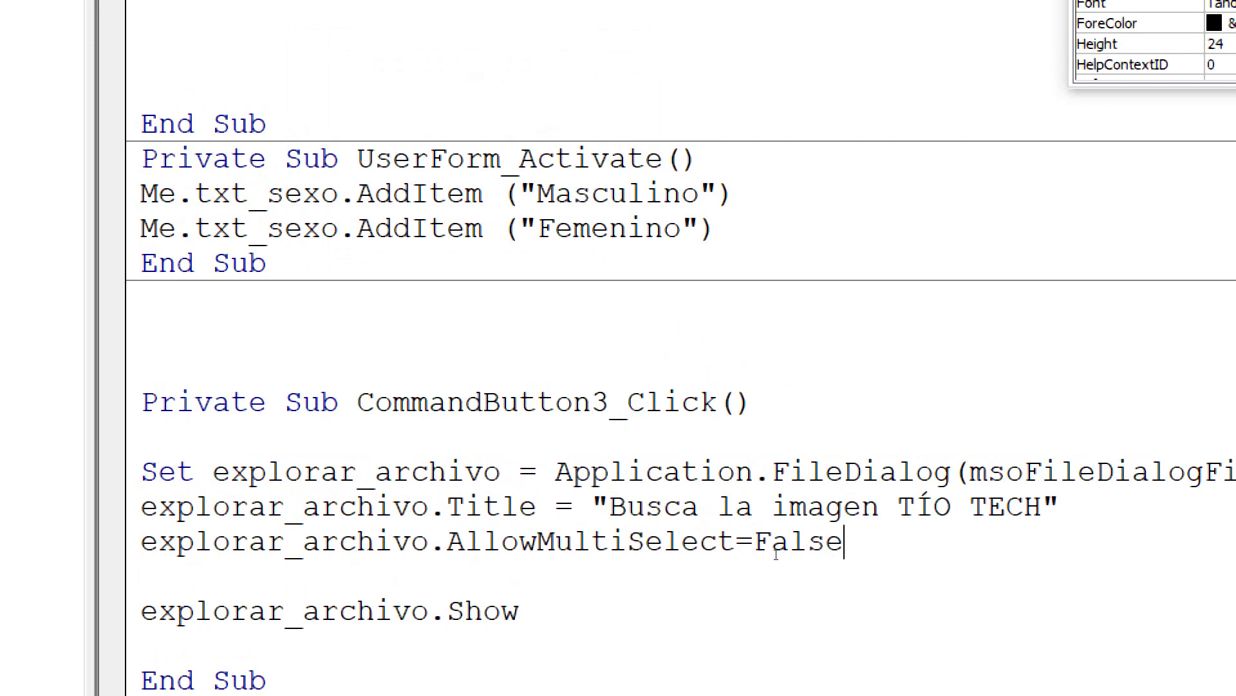
key("Return")
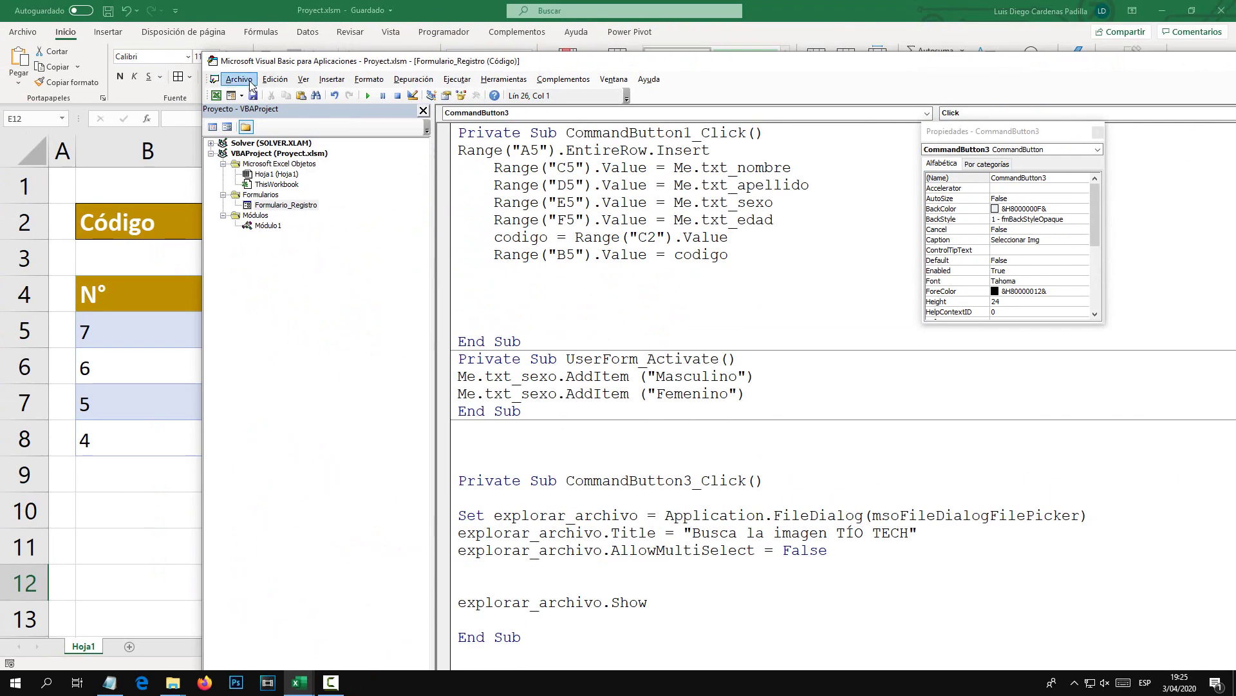
Save the workbook, try True for AllowMultiSelect, then undo back to False.
left_click(254, 96)
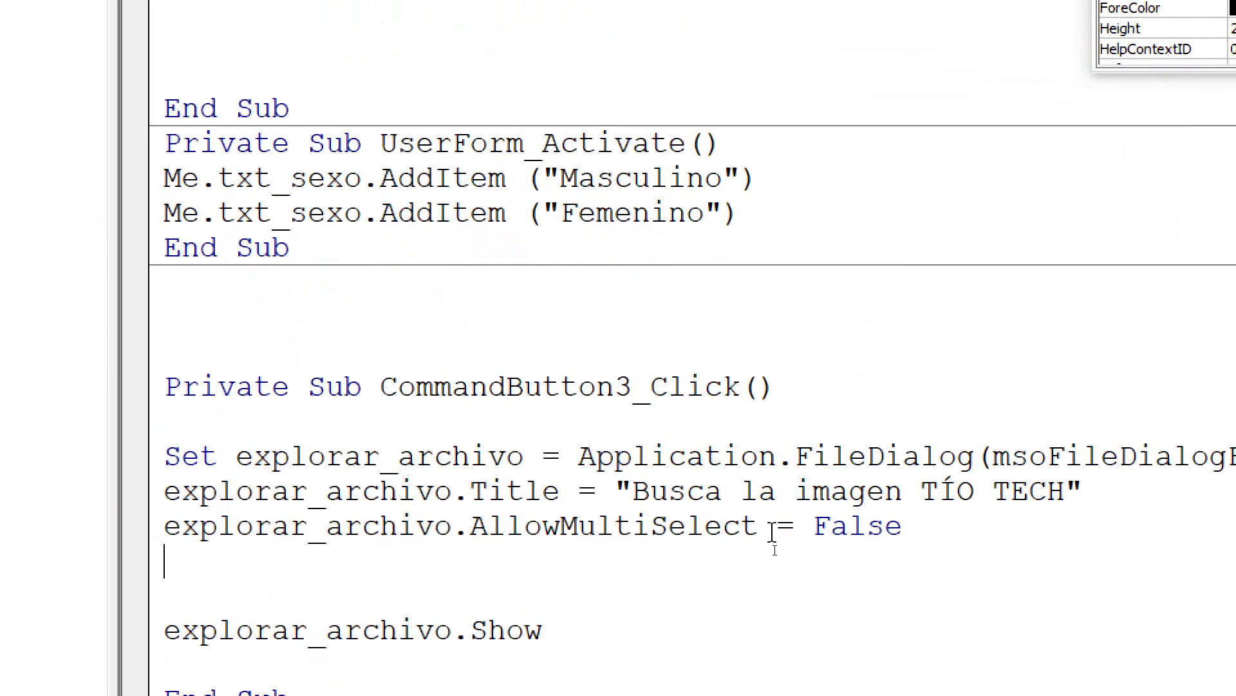
left_click_drag(756, 526, 488, 526)
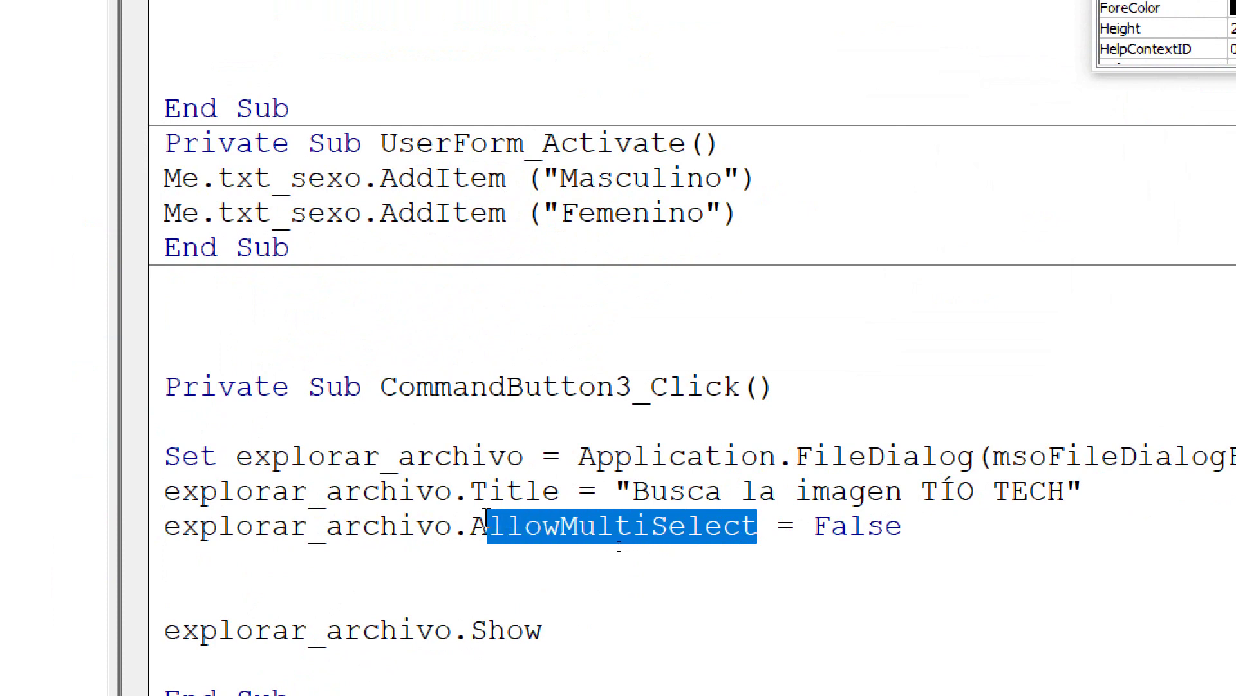
left_click_drag(902, 526, 813, 526)
type("Tru")
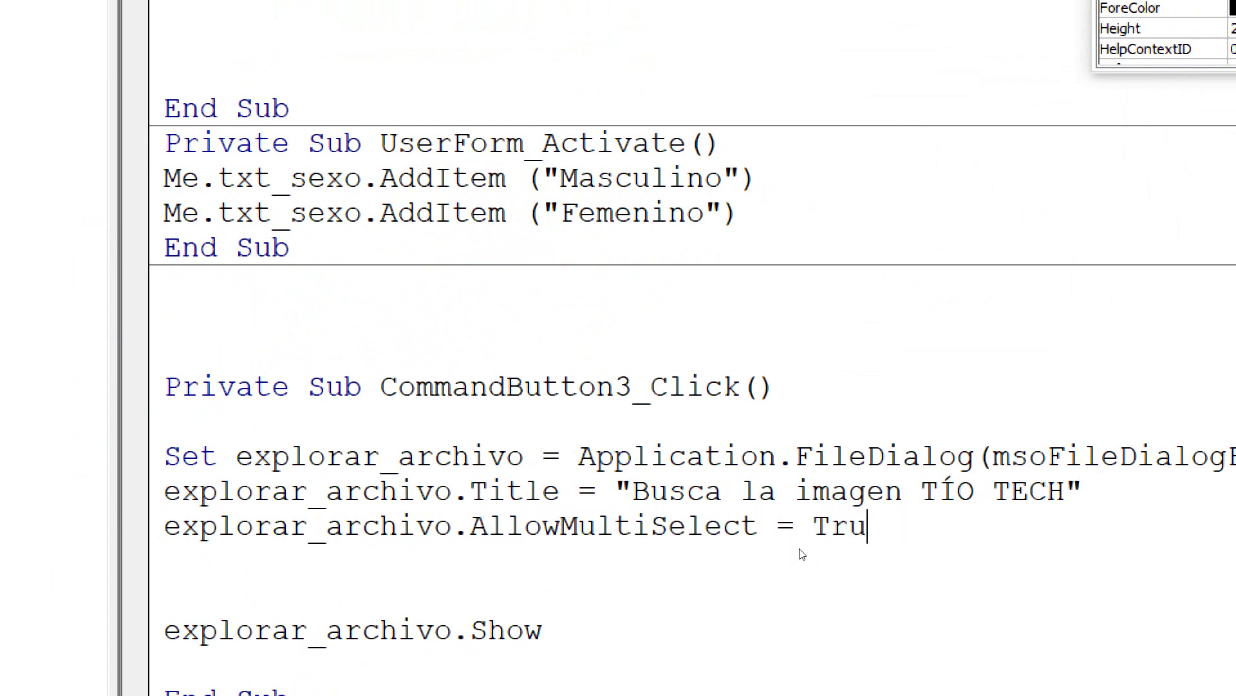
type("e")
key("ctrl+z")
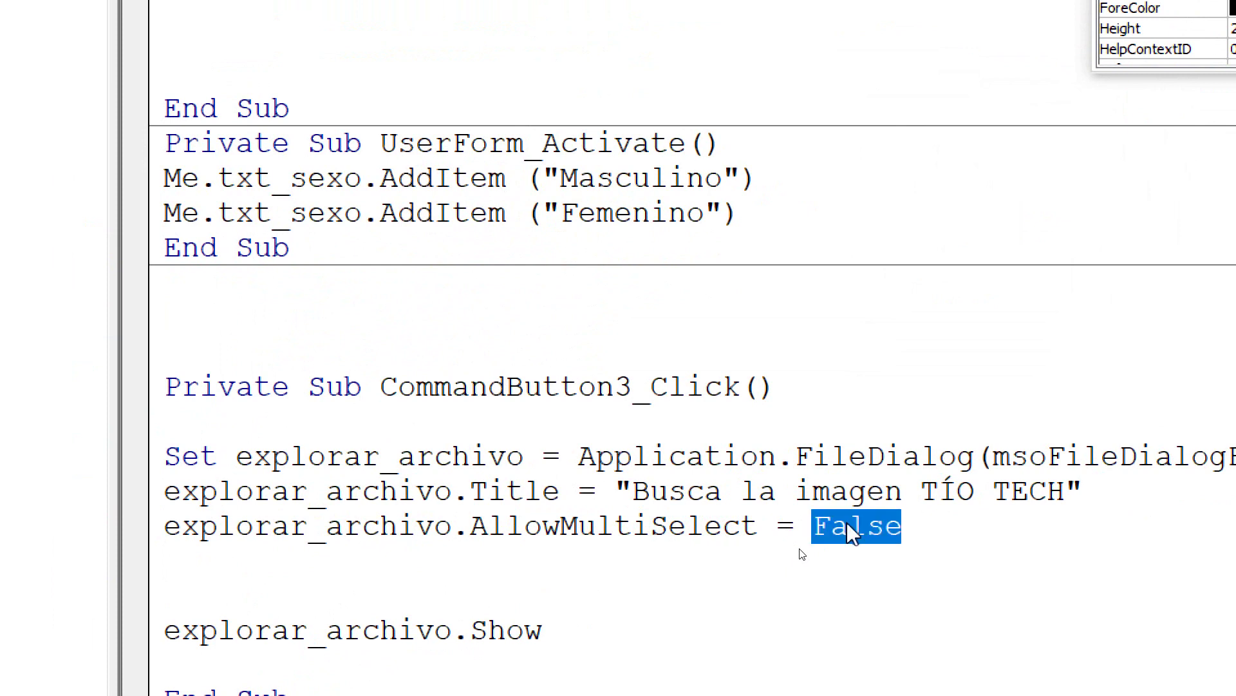
key("Right")
Start a new explorar_archivo. line after AllowMultiSelect, pasting the variable name from the Set line.
key("Return")
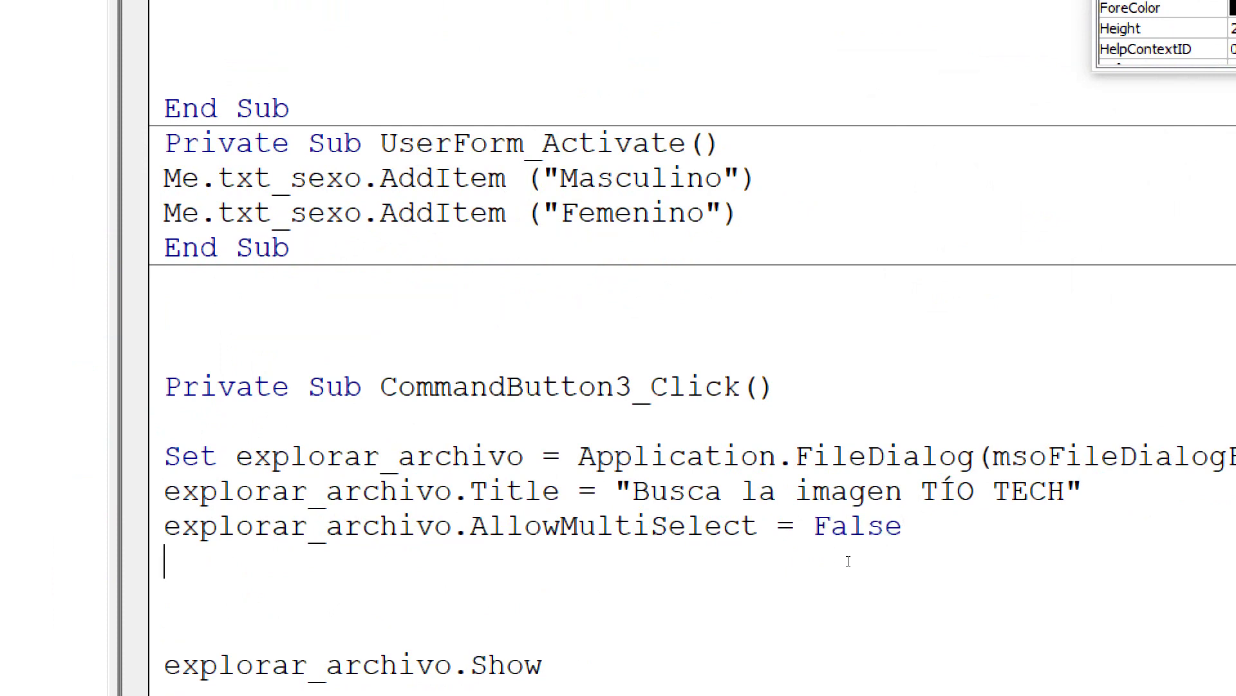
type("expl")
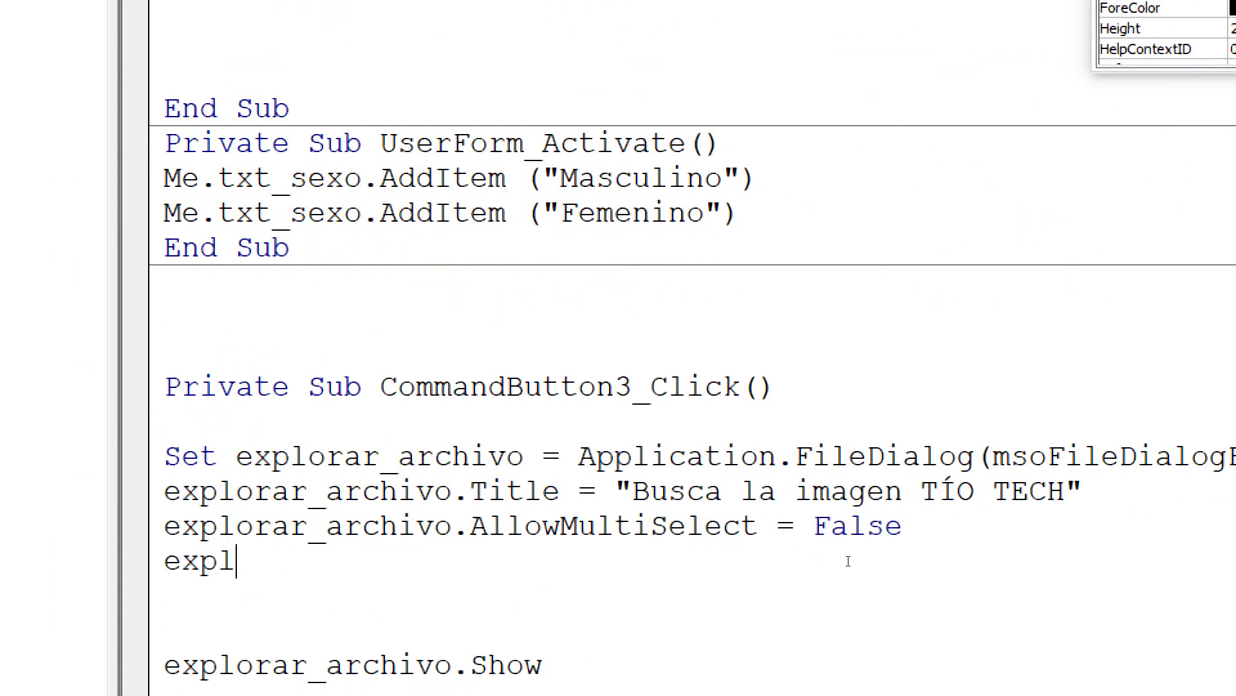
type("orar_")
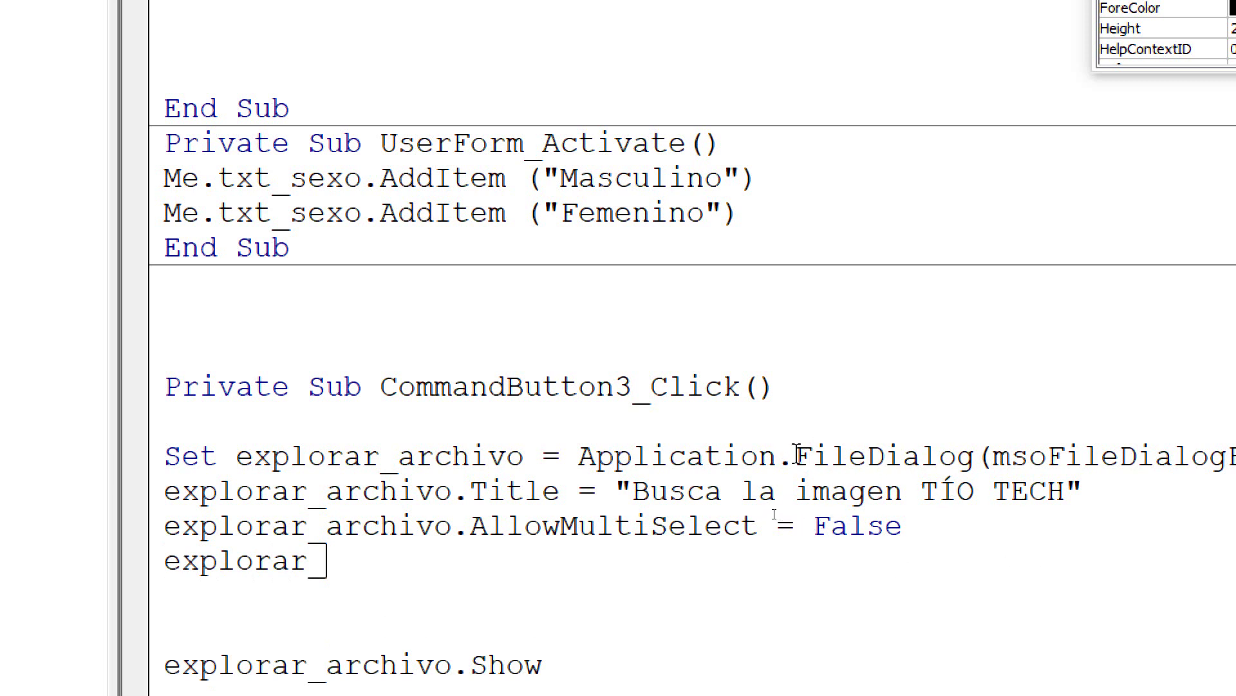
left_click_drag(796, 455, 901, 459)
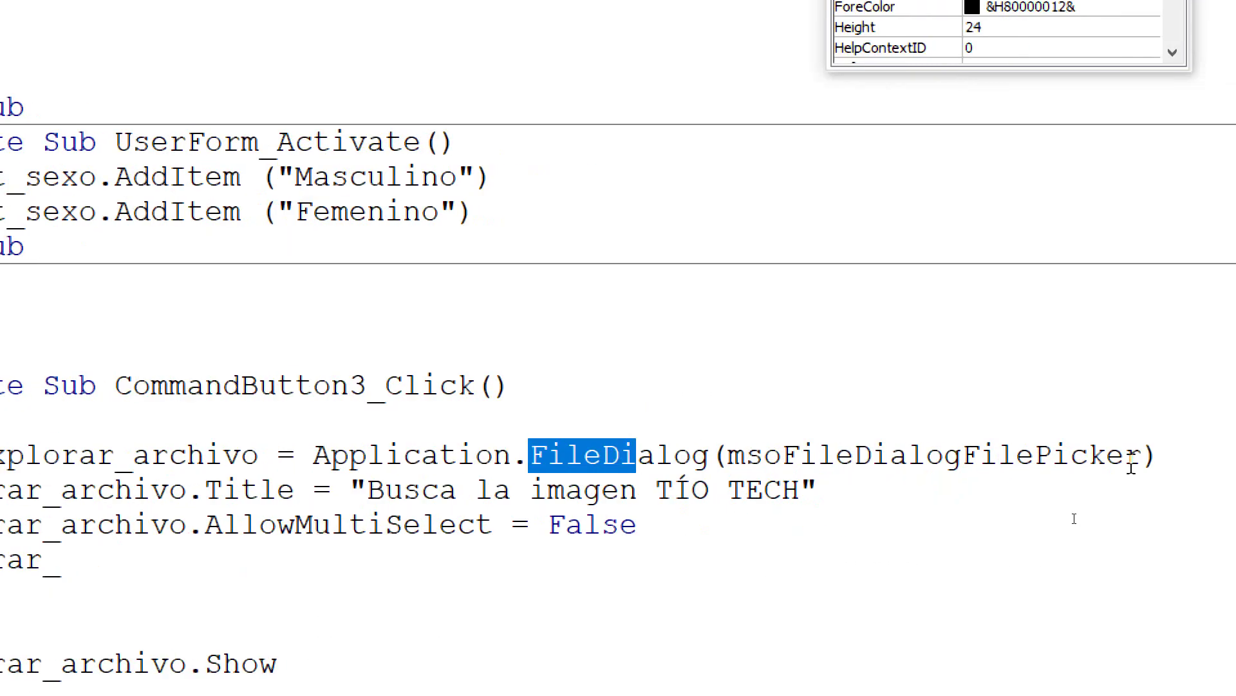
left_click_drag(1158, 456, 728, 455)
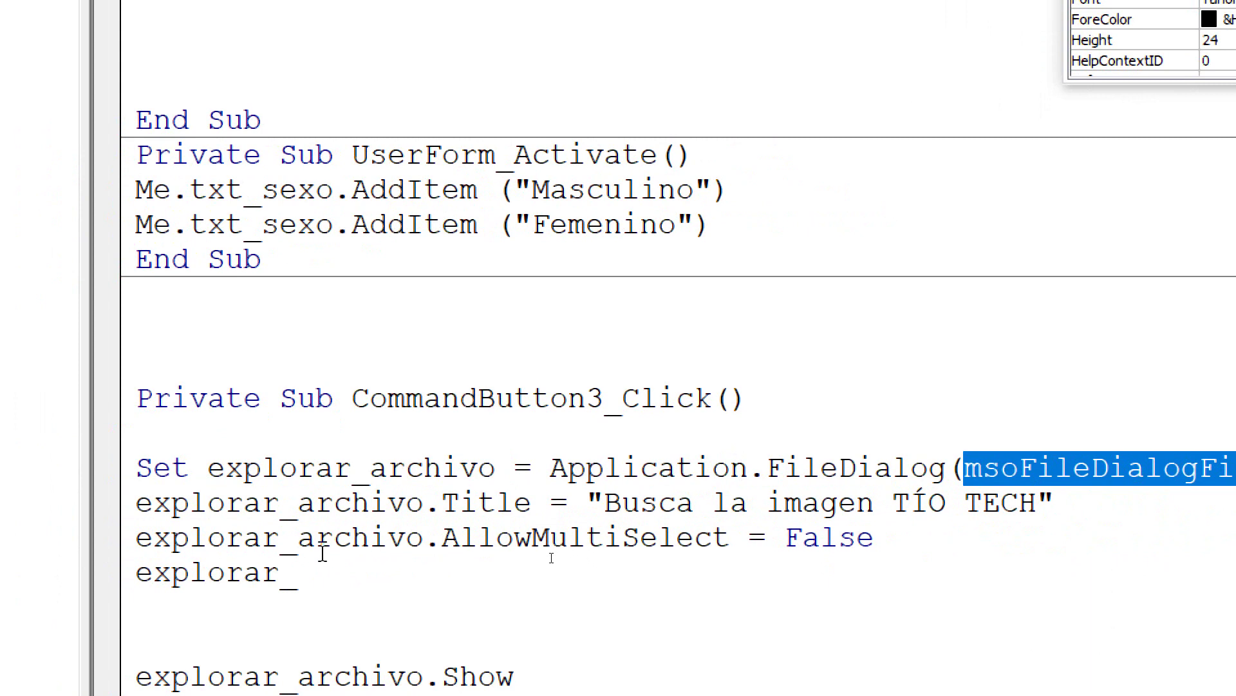
left_click(258, 577)
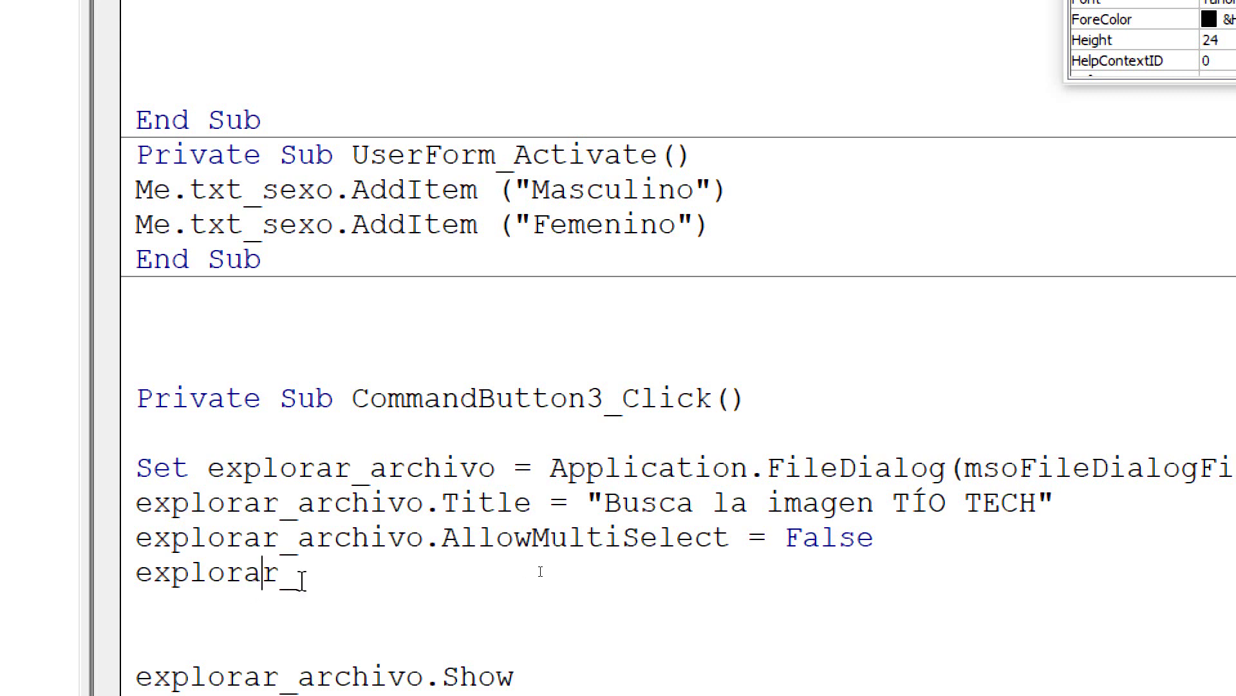
type("arch")
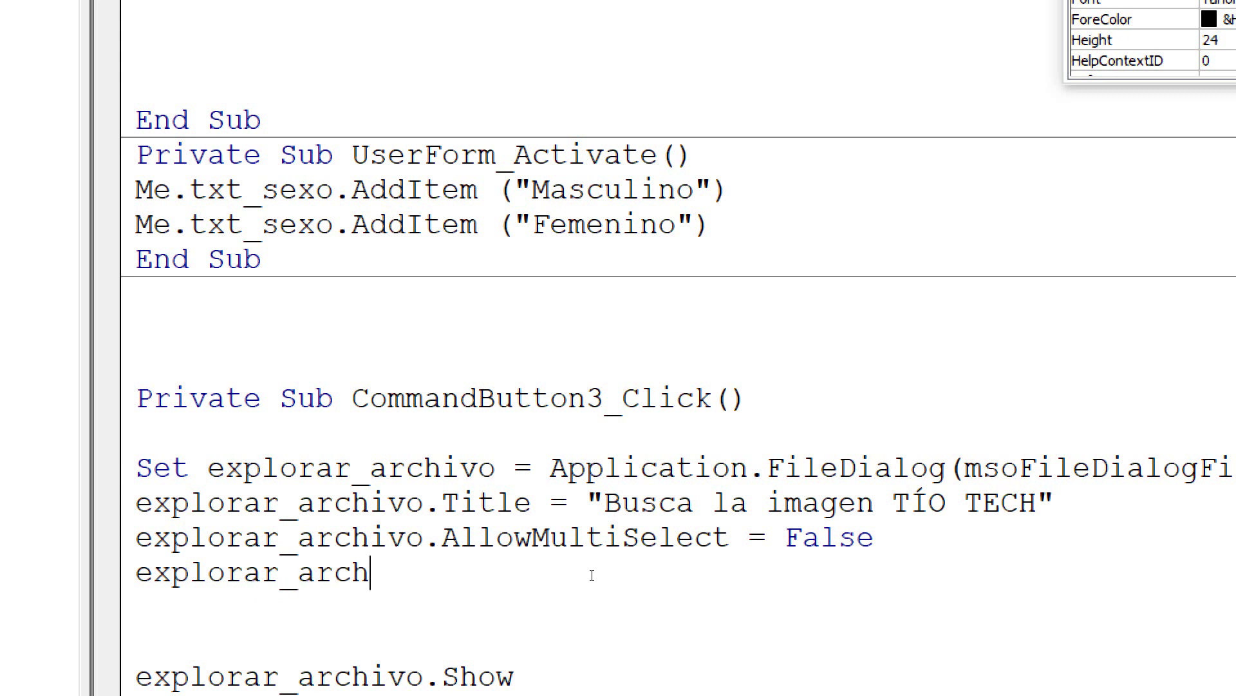
type("ivo.")
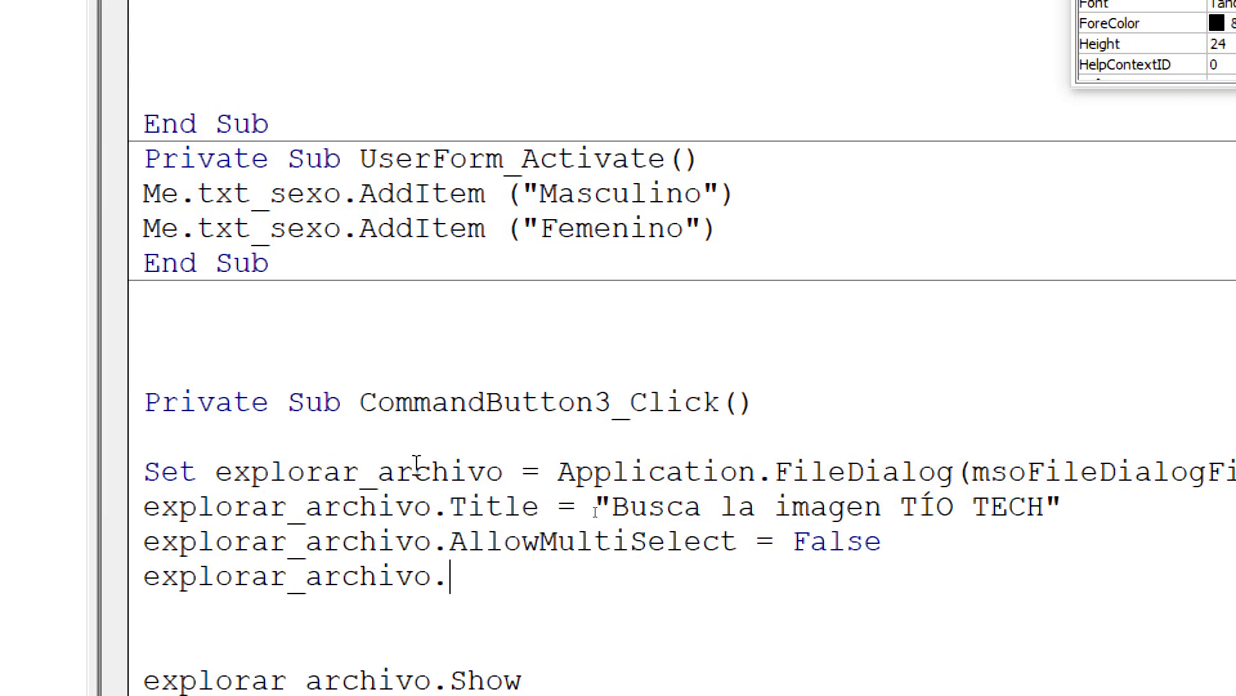
left_click(399, 463)
key("Return")
left_click_drag(502, 471, 215, 474)
key("ctrl+c")
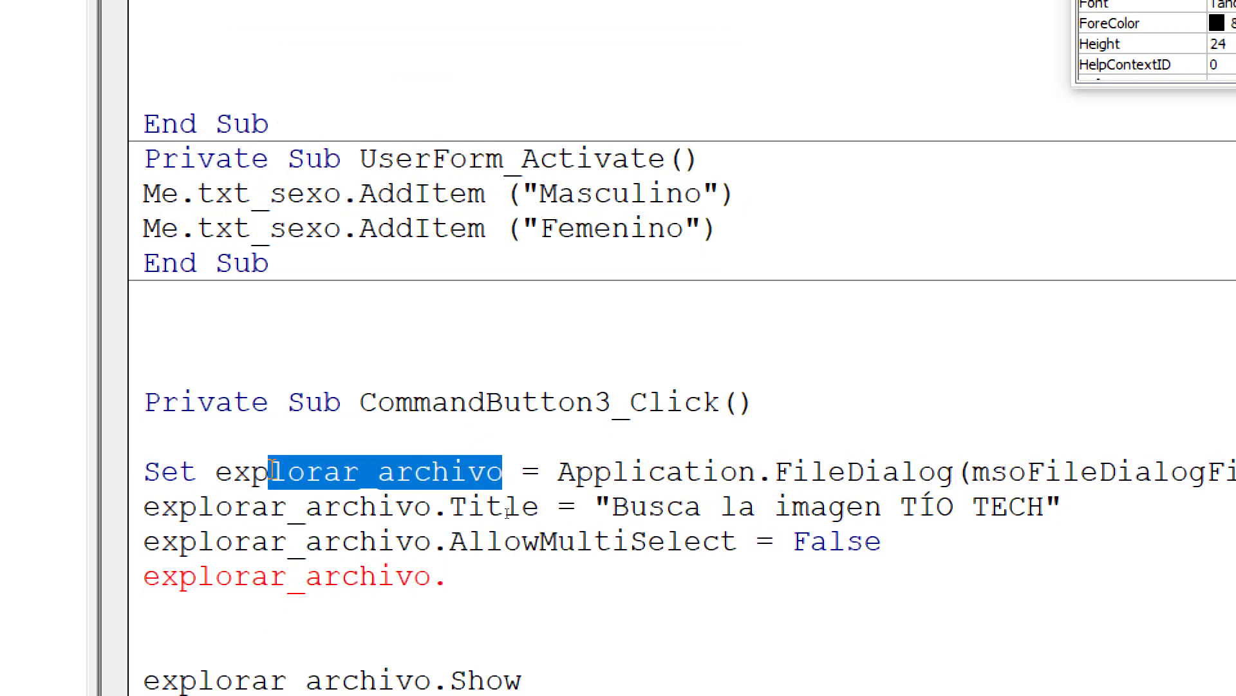
left_click_drag(433, 576, 143, 576)
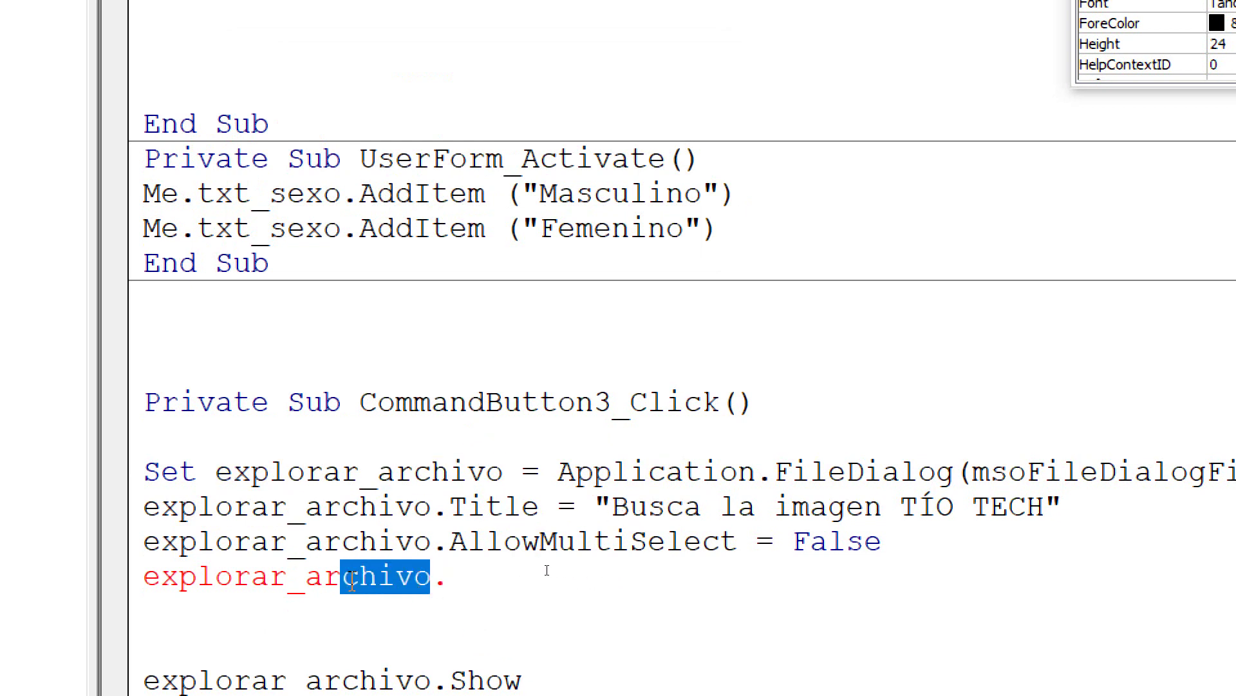
key("ctrl+v")
Complete it as Filters.Add "Excel Files", ".JPG?", 1 and acknowledge the compile errors.
left_click(472, 583)
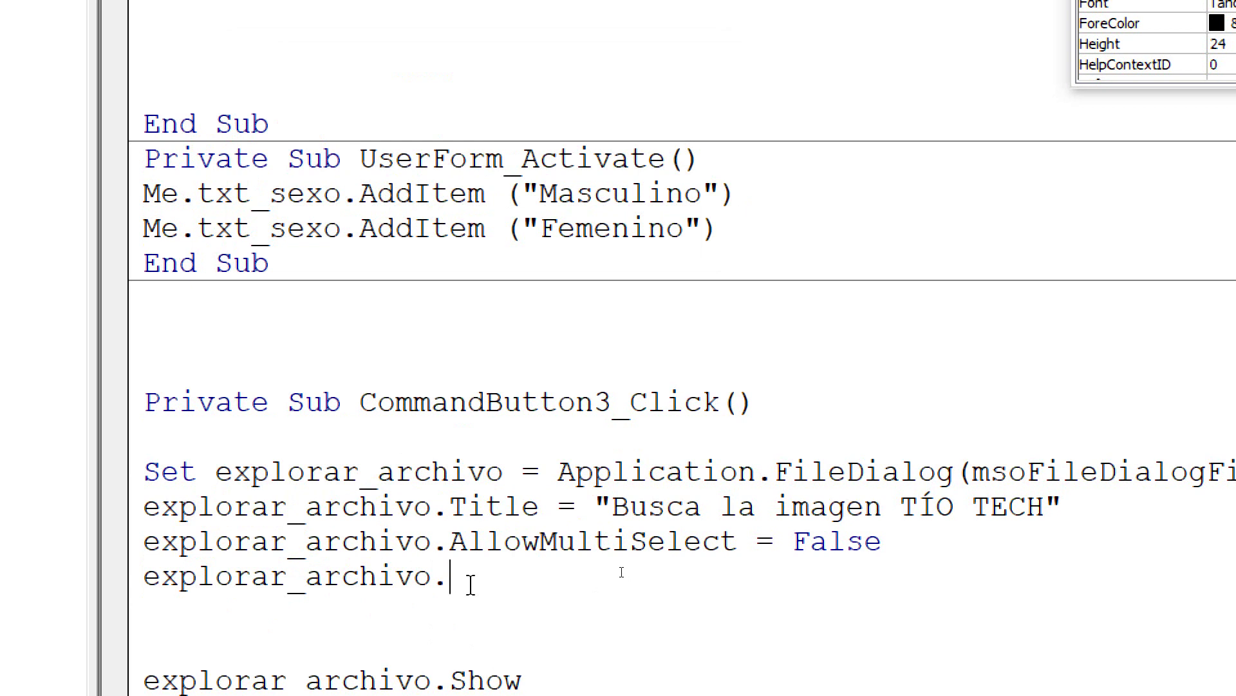
type("Fil")
type("ters.")
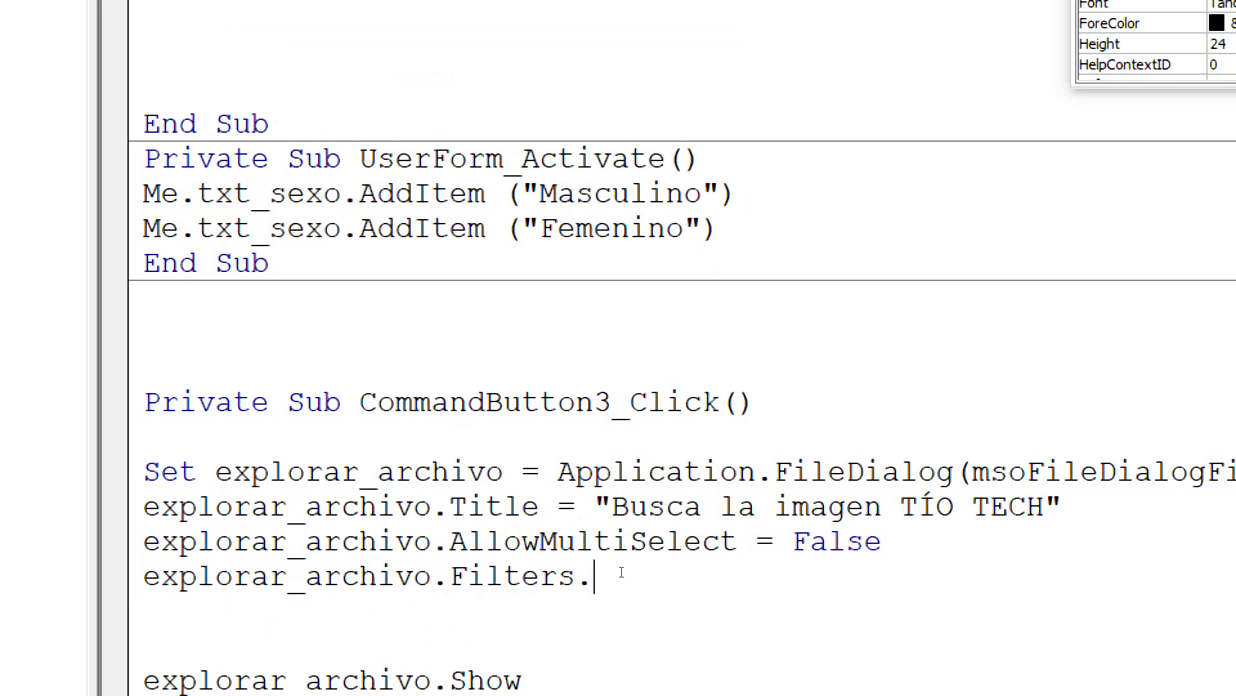
type("Add")
type(" \"Excel ")
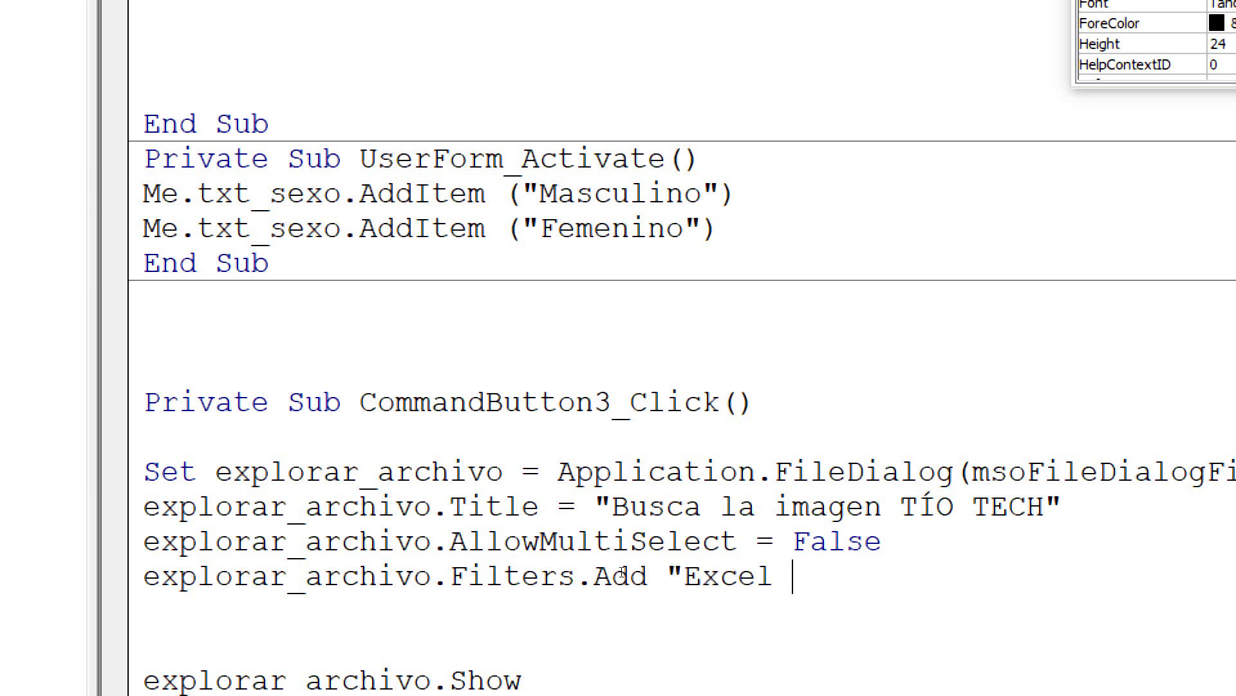
type("Files\"")
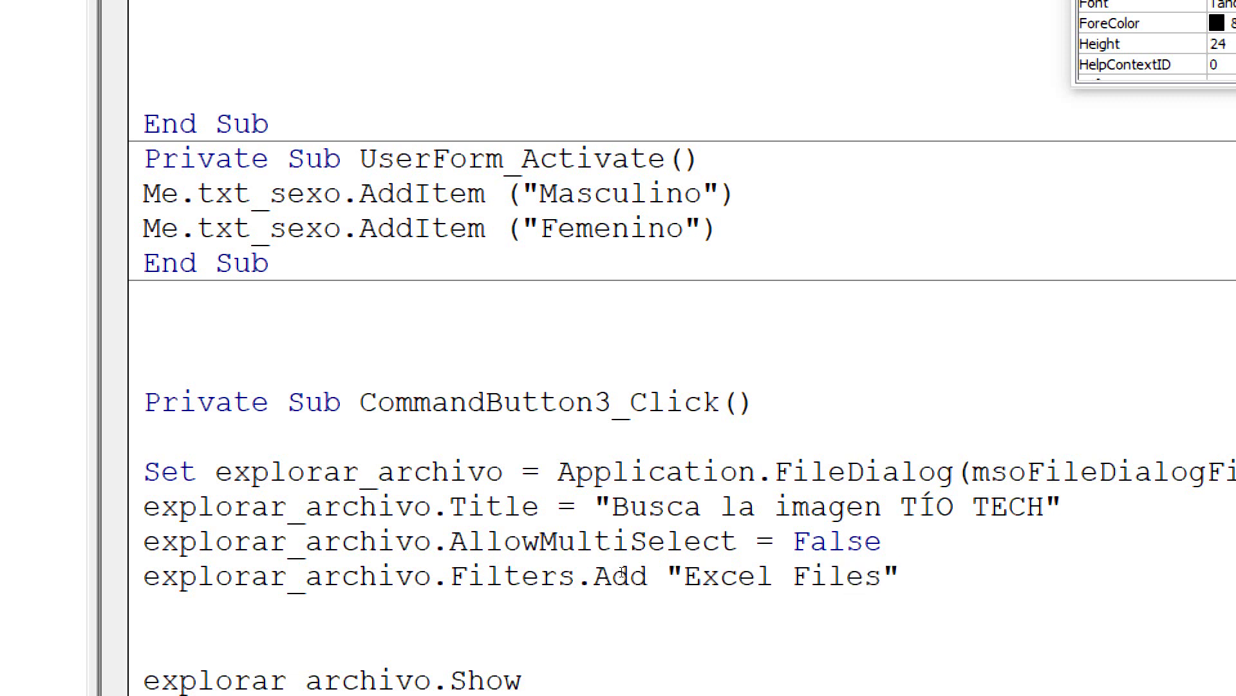
type(", ")
type("\"\"")
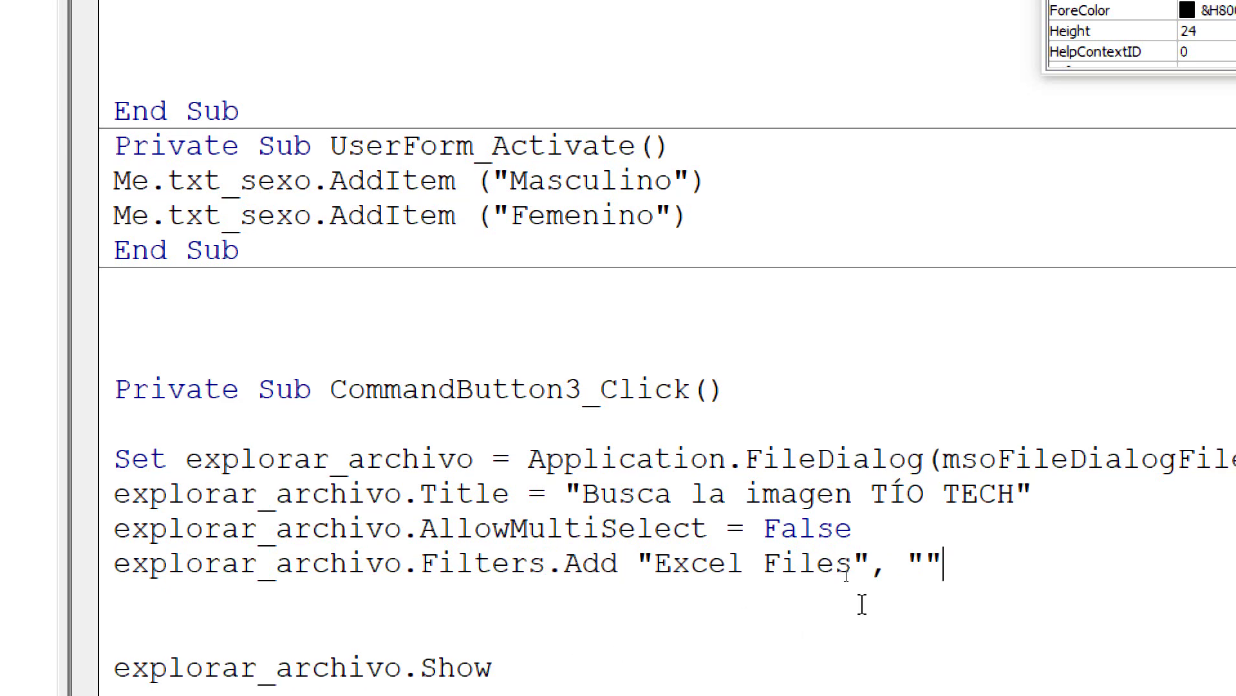
left_click(957, 576)
type(".JPG")
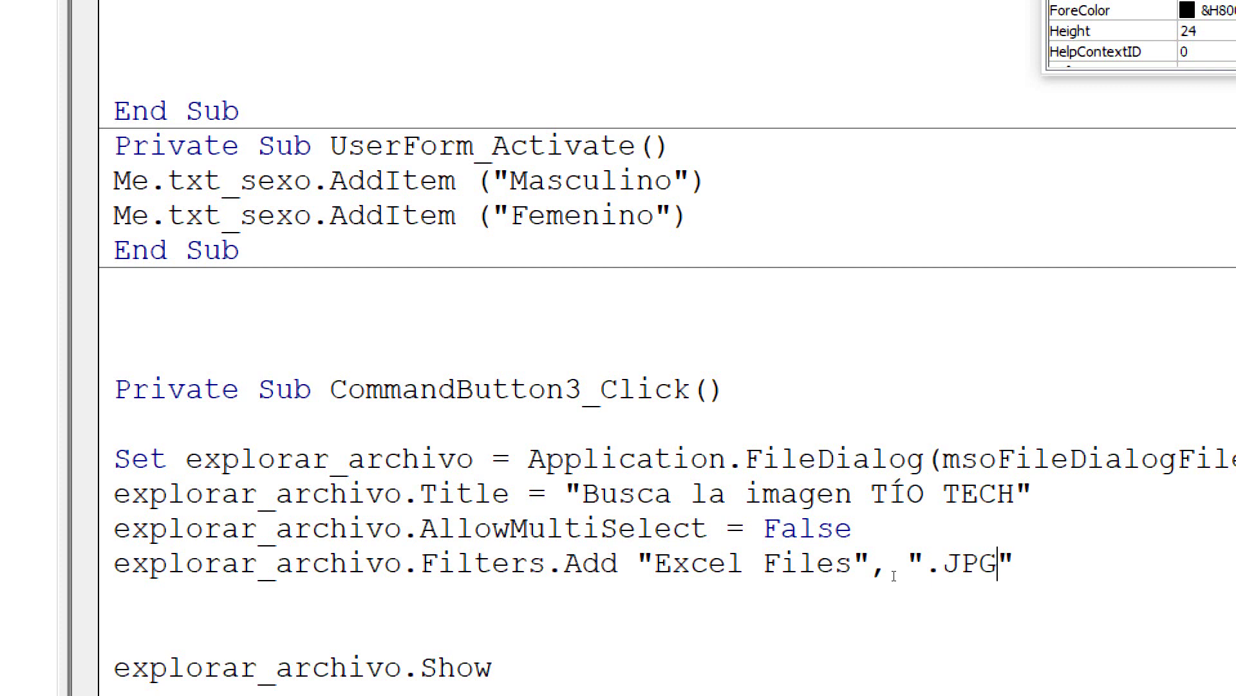
type("?")
type(".")
key("BackSpace")
type(",")
key("Right")
type("1")
left_click(989, 590)
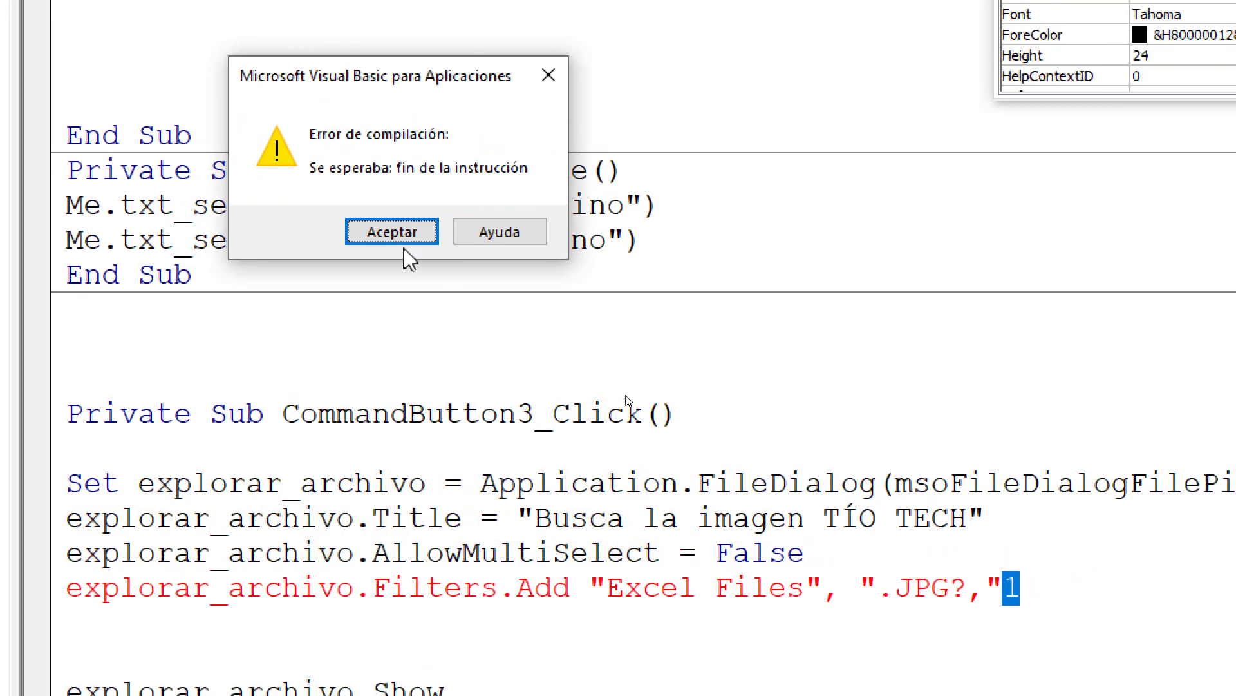
left_click(404, 237)
left_click(980, 590)
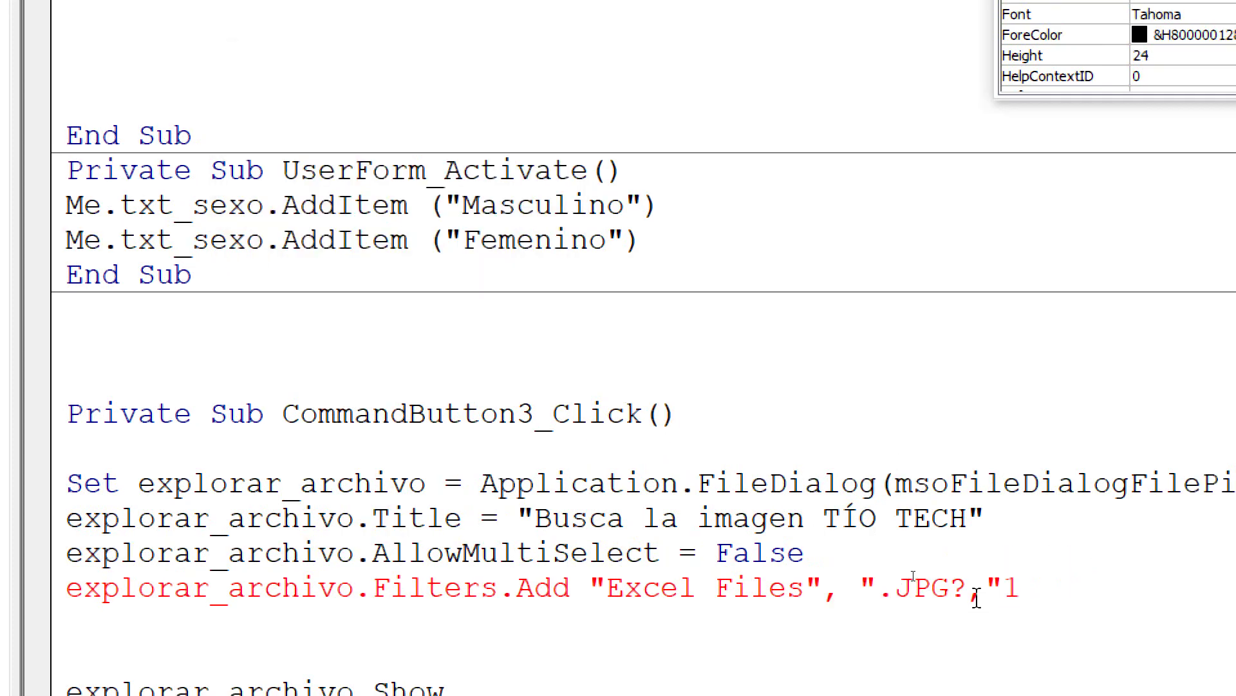
key("BackSpace")
key("Right")
Clean up the stray comma and insert an asterisk so the pattern reads "*.JPG?".
type(",")
key("Right")
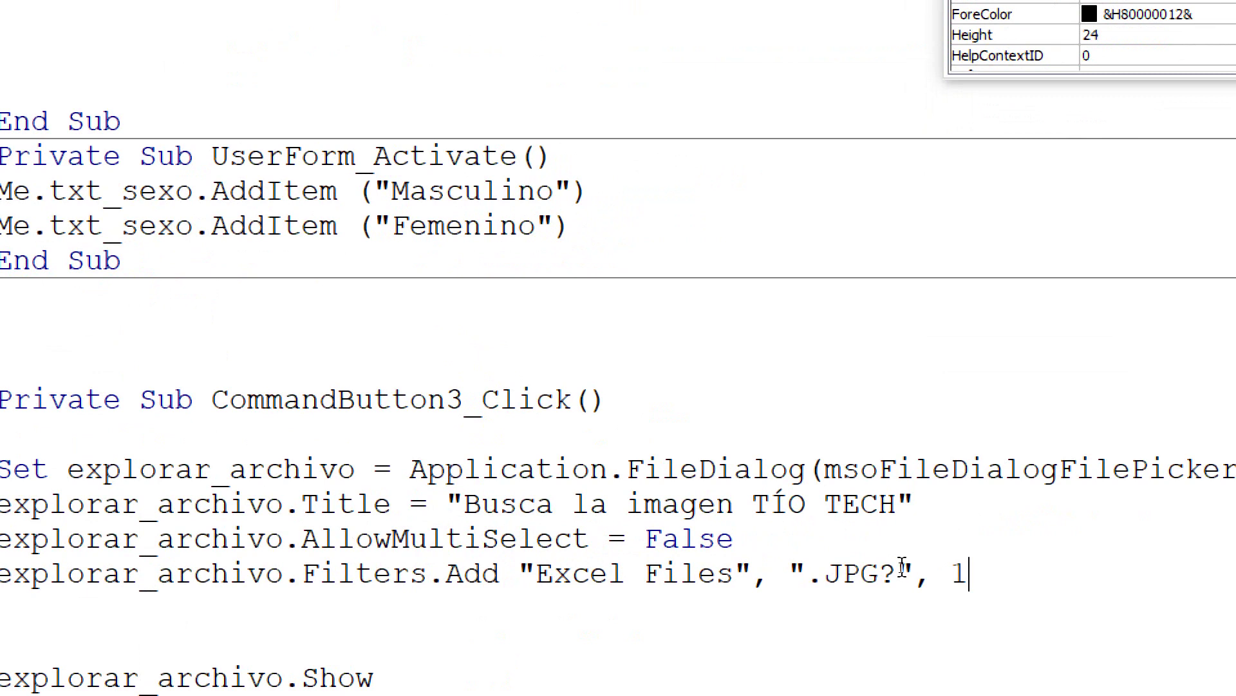
left_click_drag(877, 573, 824, 575)
left_click(902, 573)
left_click_drag(921, 573, 788, 567)
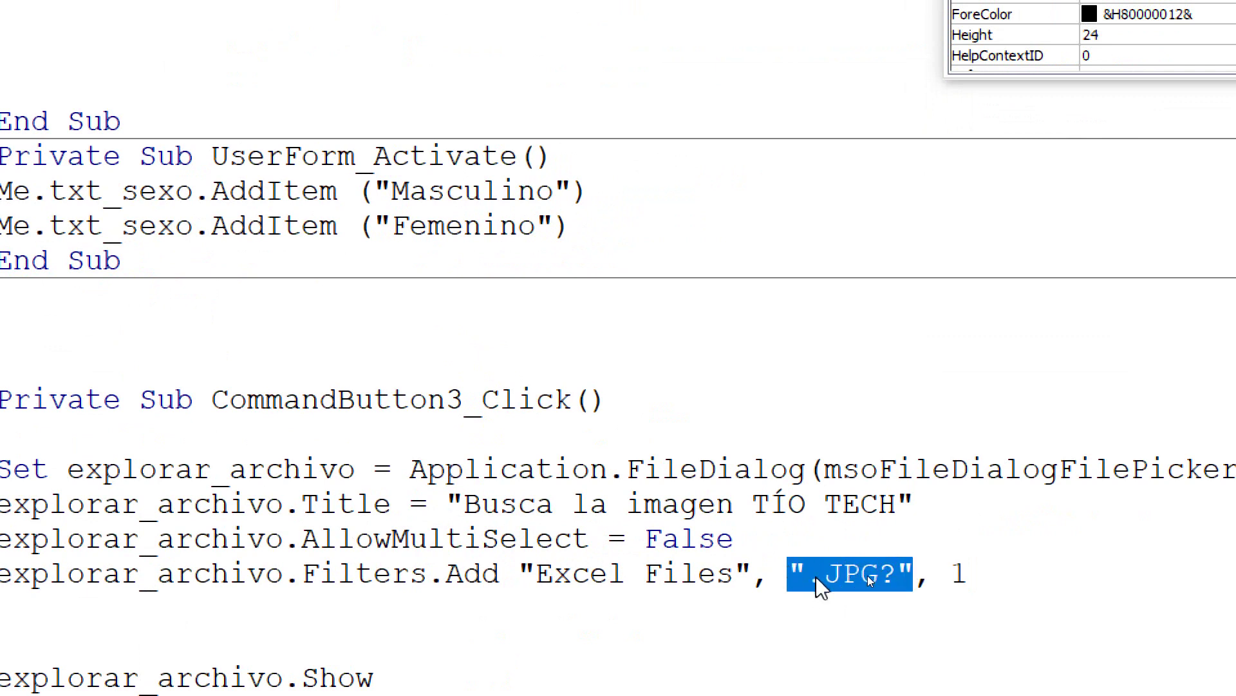
left_click(807, 575)
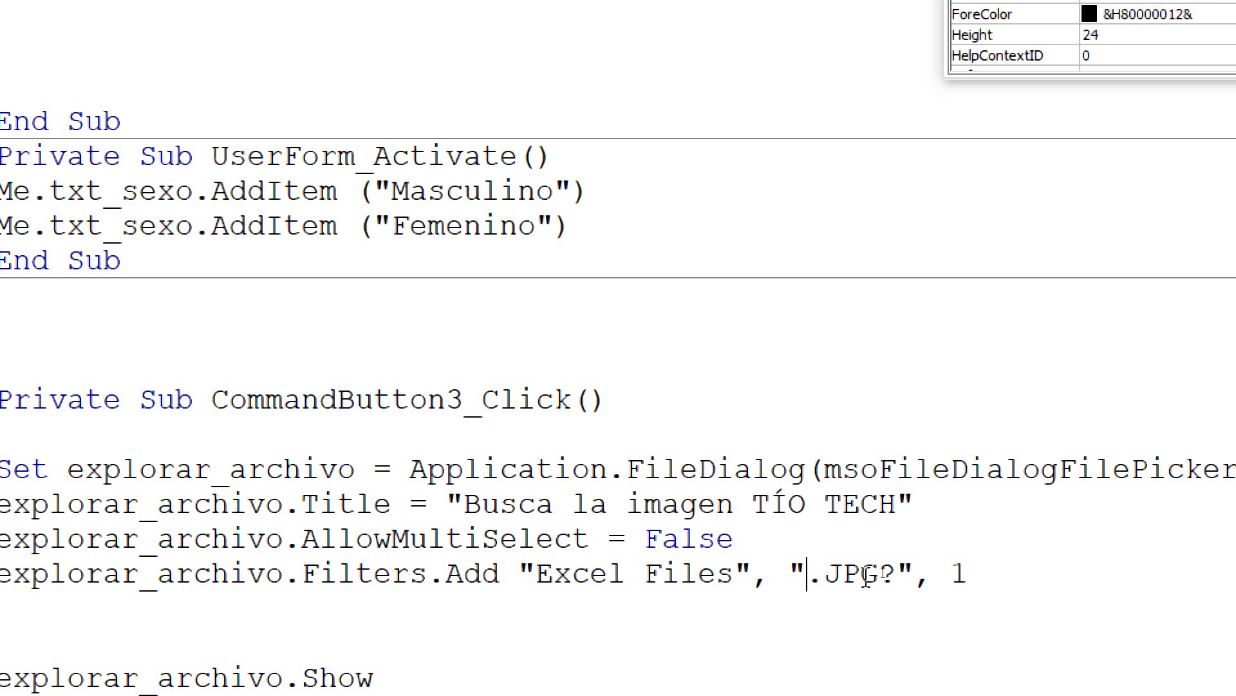
type("*")
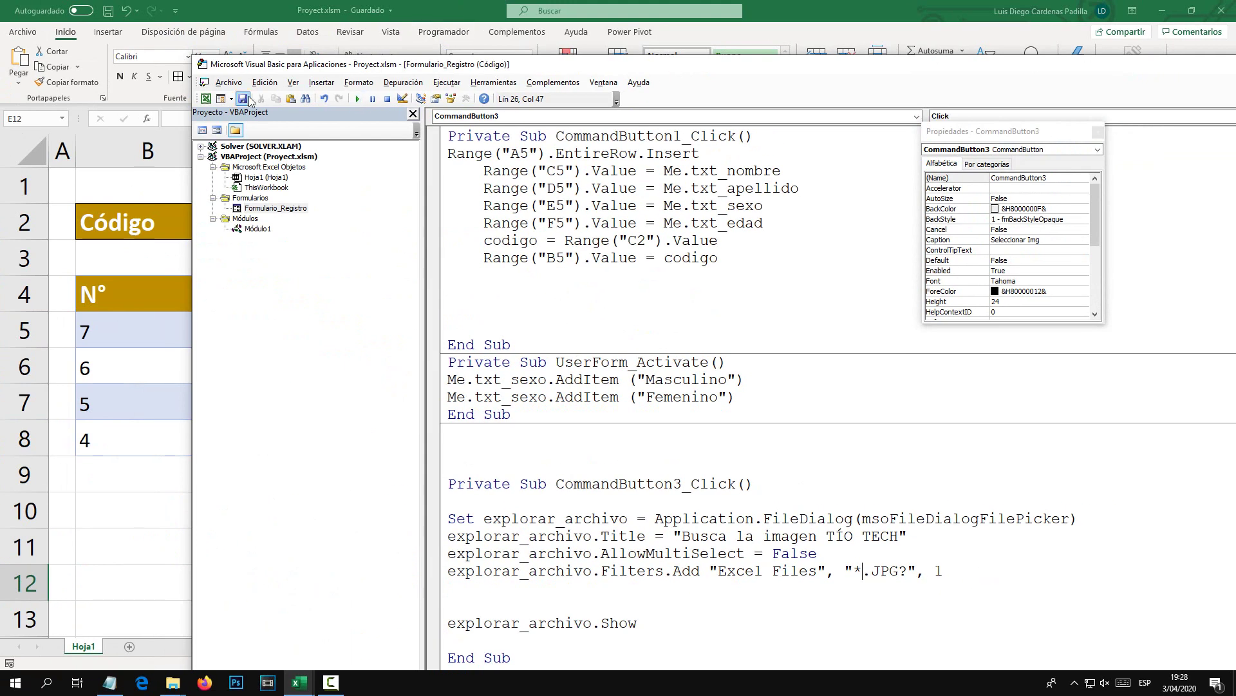
Save, close the editor, and verify the picker offers Excel Files (*.JPG?), then cancel and close the form.
left_click(245, 99)
left_click_drag(1011, 70, 686, 74)
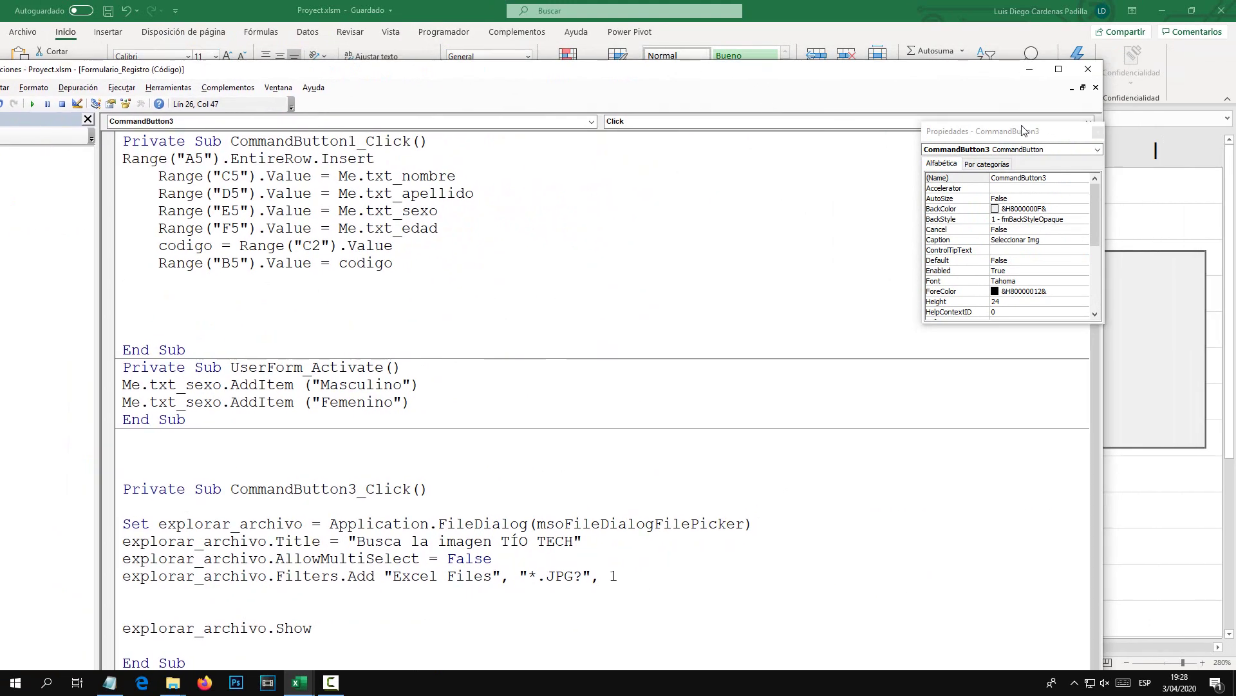
left_click(1088, 69)
left_click(856, 242)
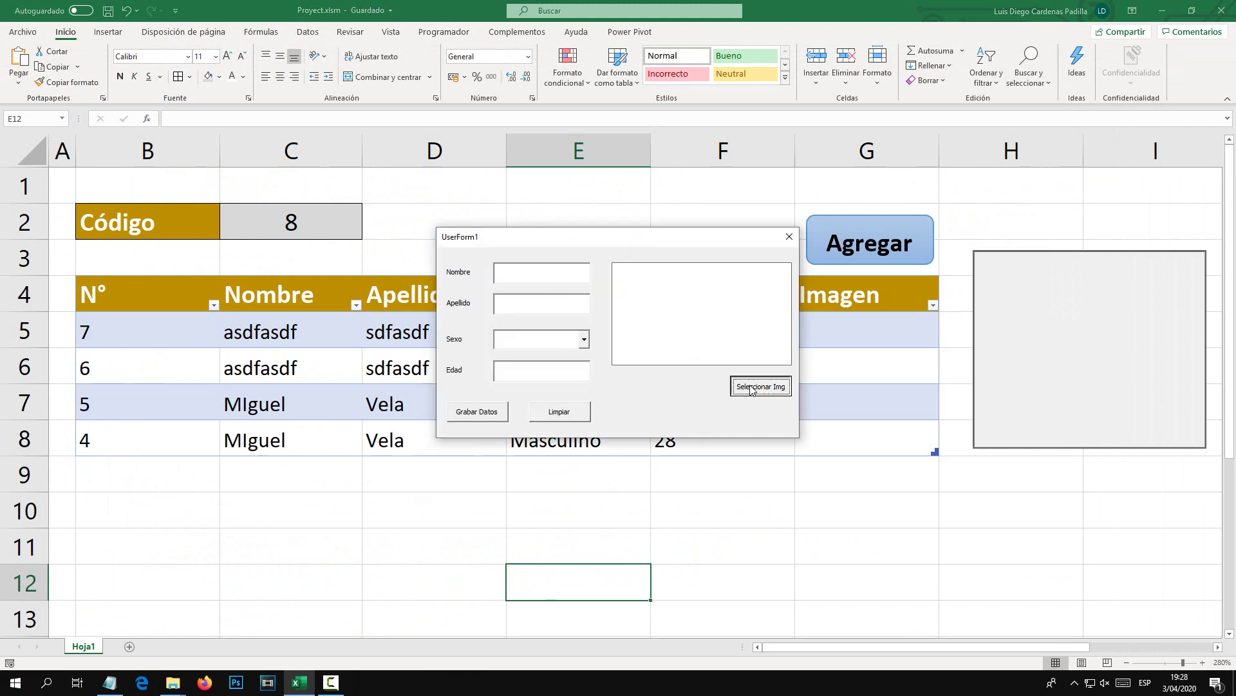
left_click(749, 387)
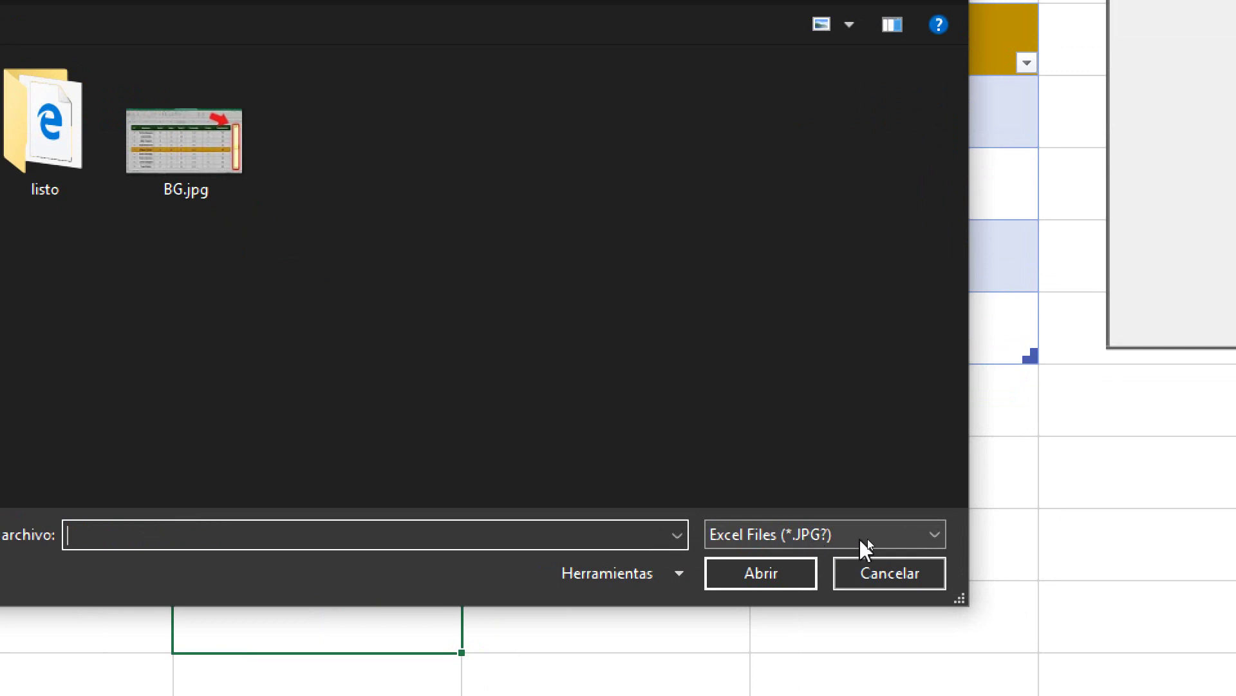
left_click(935, 535)
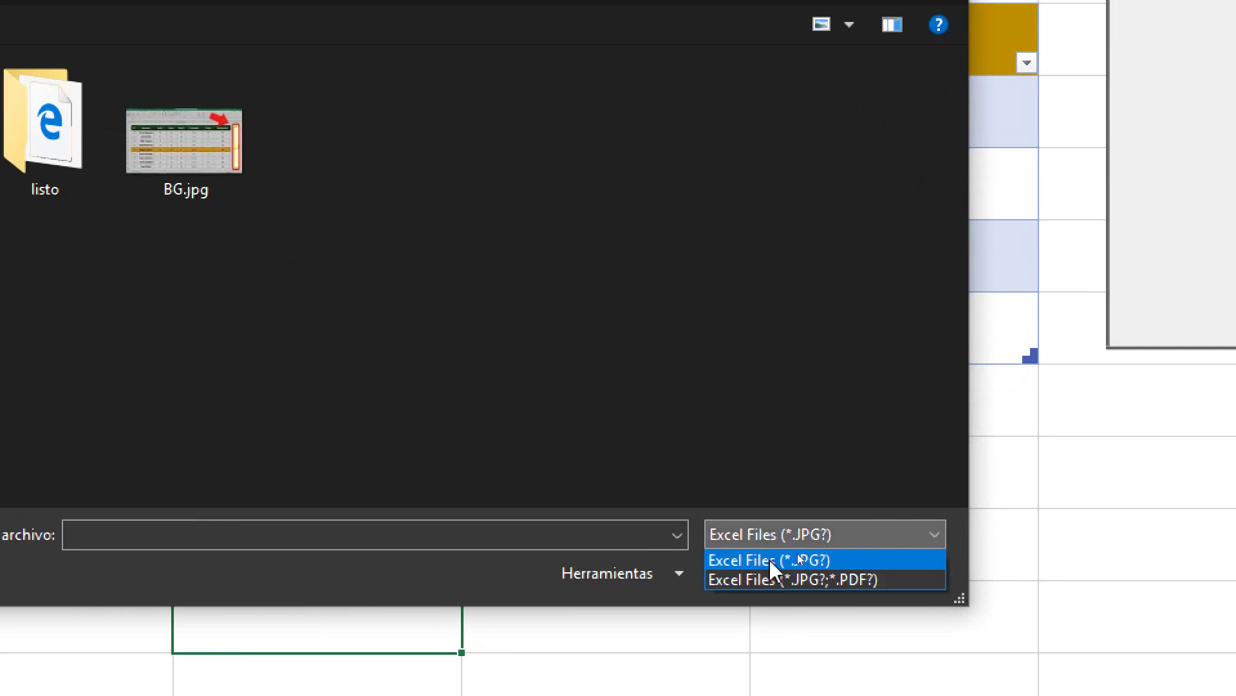
left_click(759, 529)
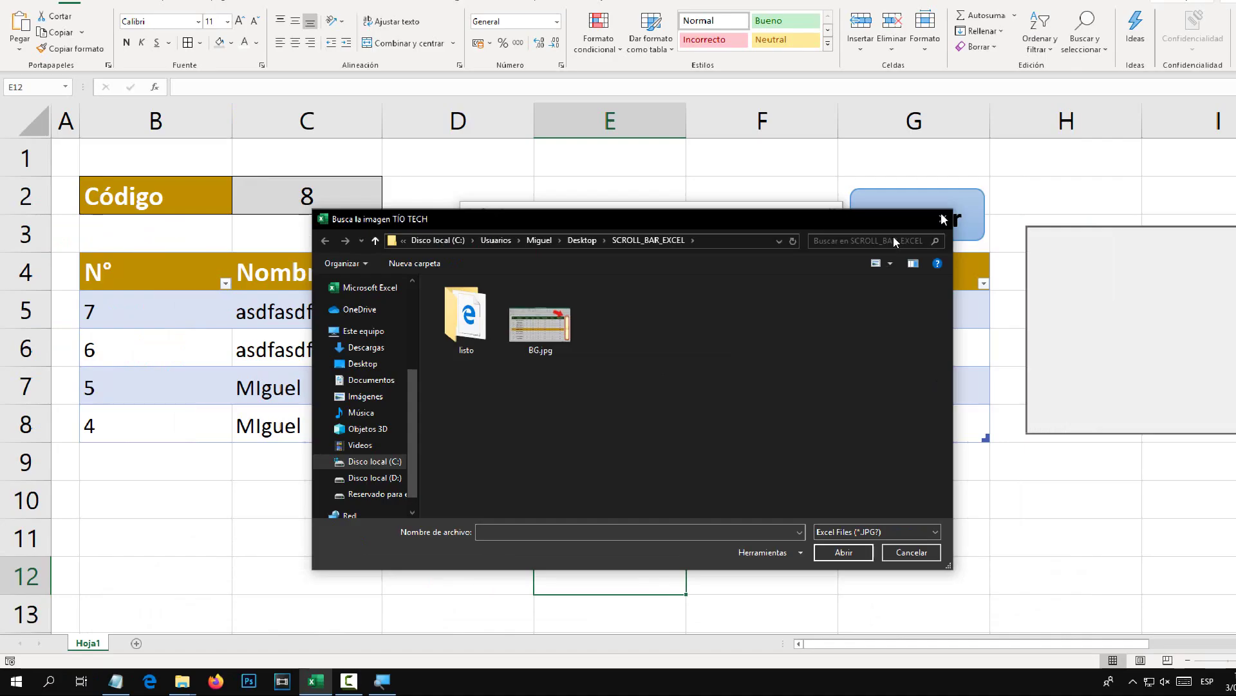
left_click(942, 219)
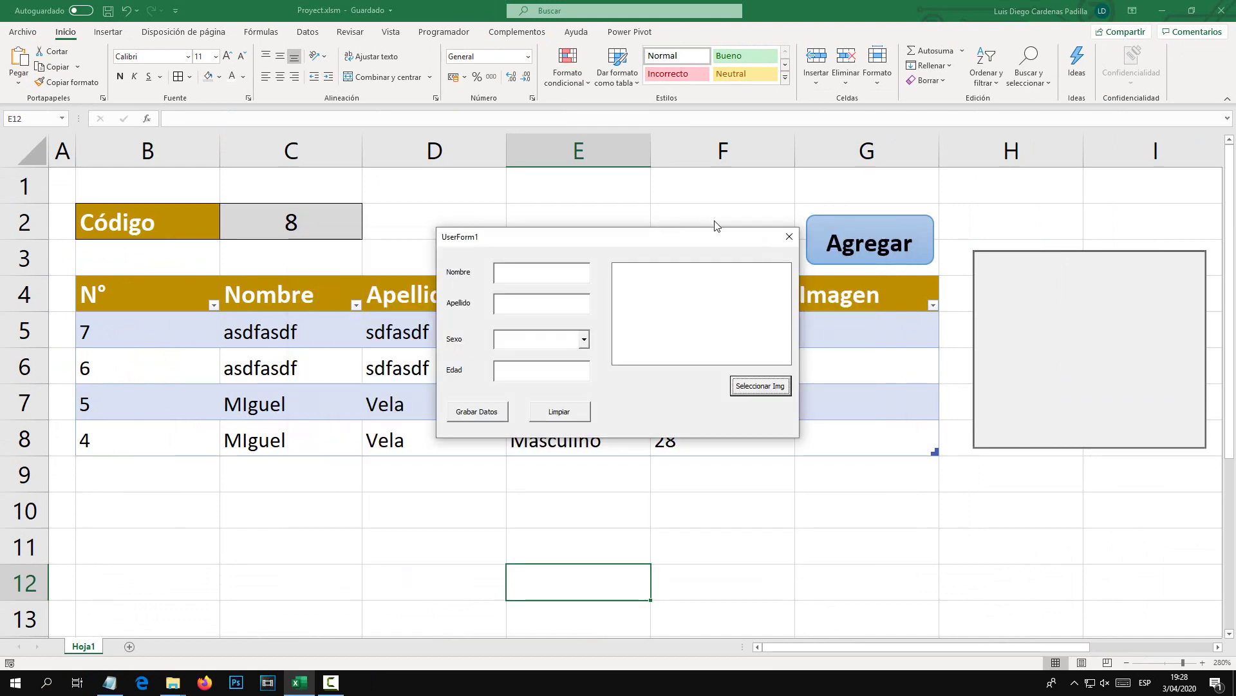
left_click(789, 236)
Reopen CommandButton3_Click code via Hoja1's Ver código and the Formulario_Registro form.
right_click(87, 645)
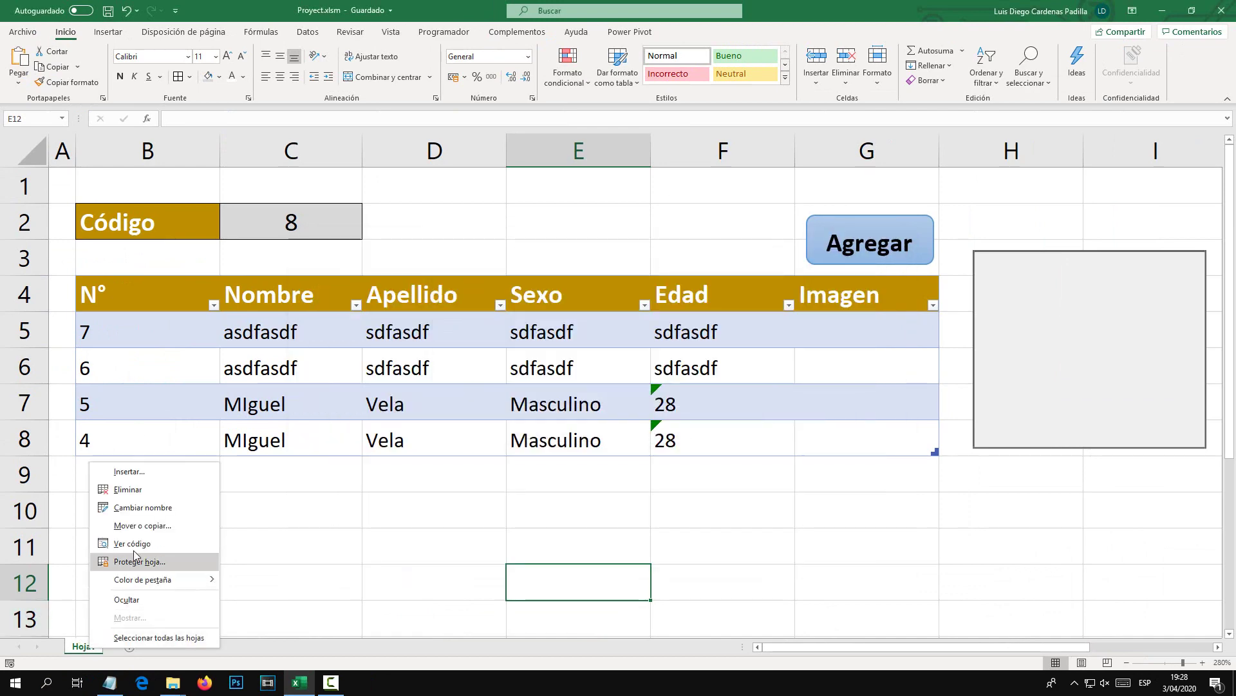
left_click(132, 544)
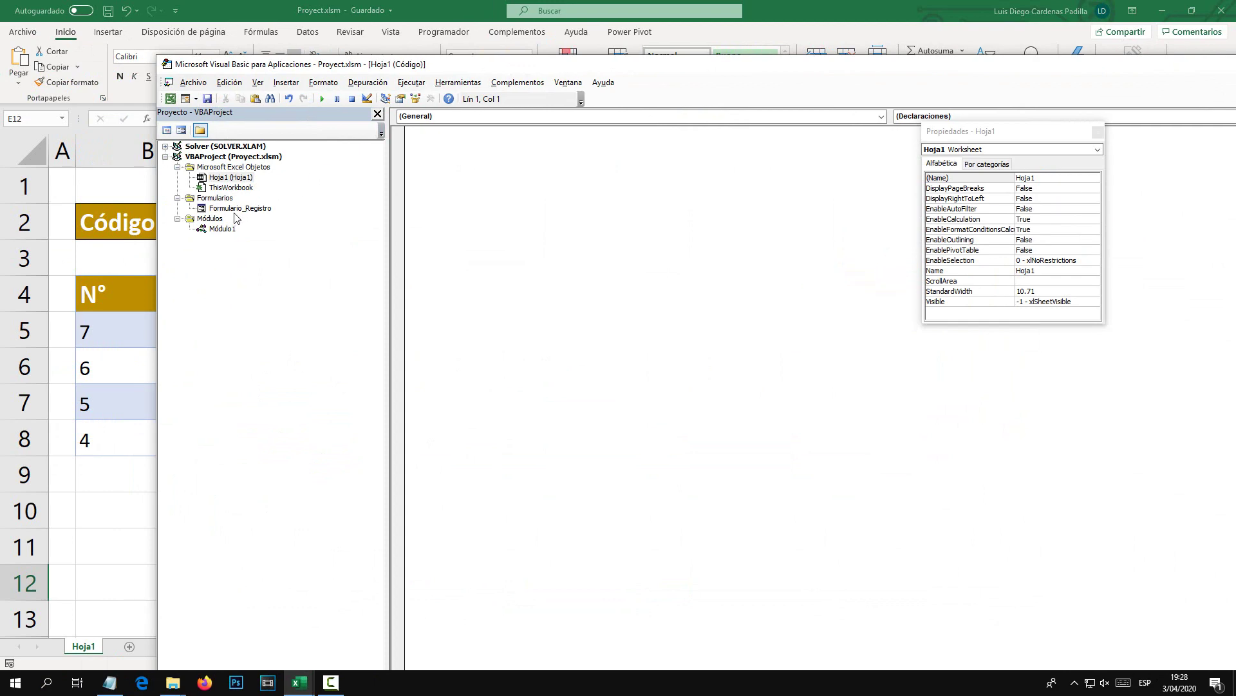
double_click(237, 209)
double_click(729, 281)
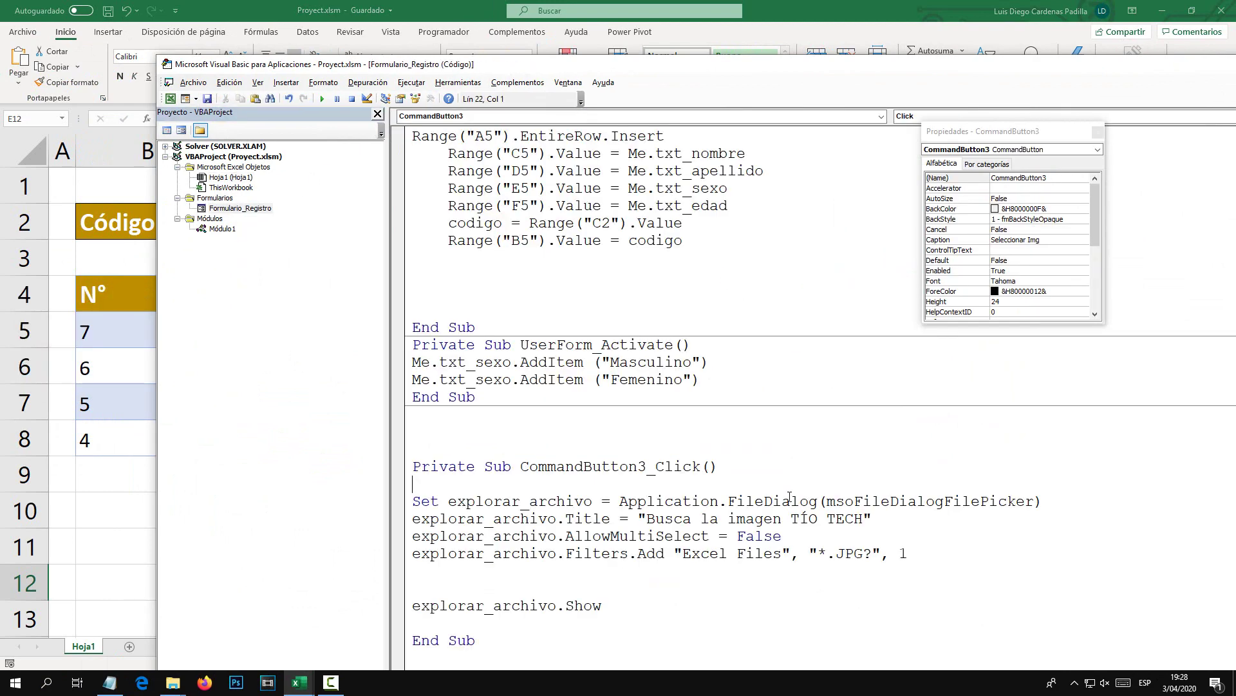
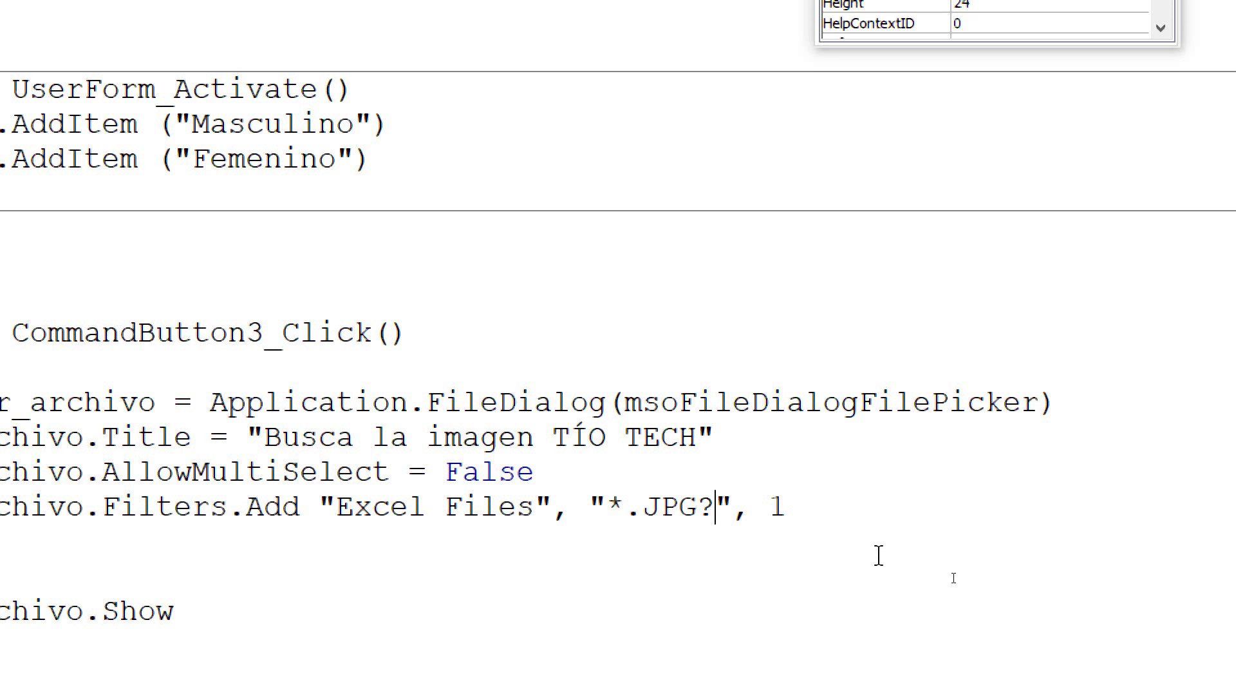
Extend the Filters.Add pattern after "Excel Files" to read "*.JPG?,*.PDF?" in uppercase.
type(",*")
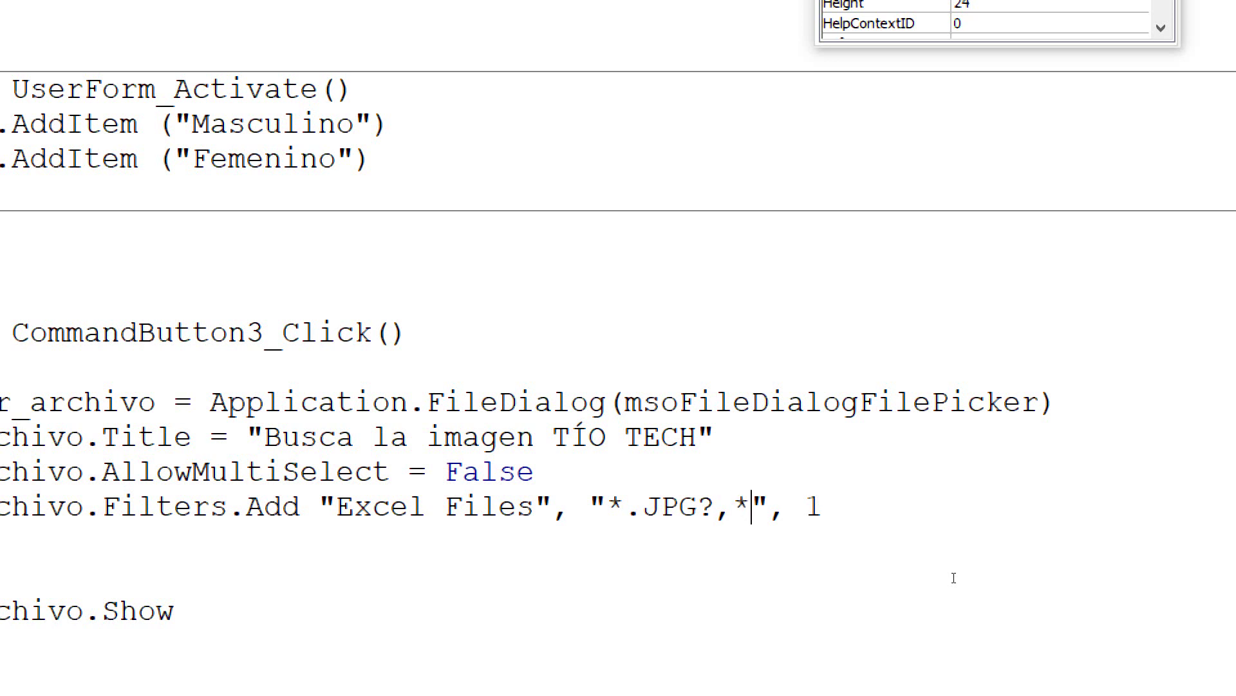
type(".")
type("pdf=")
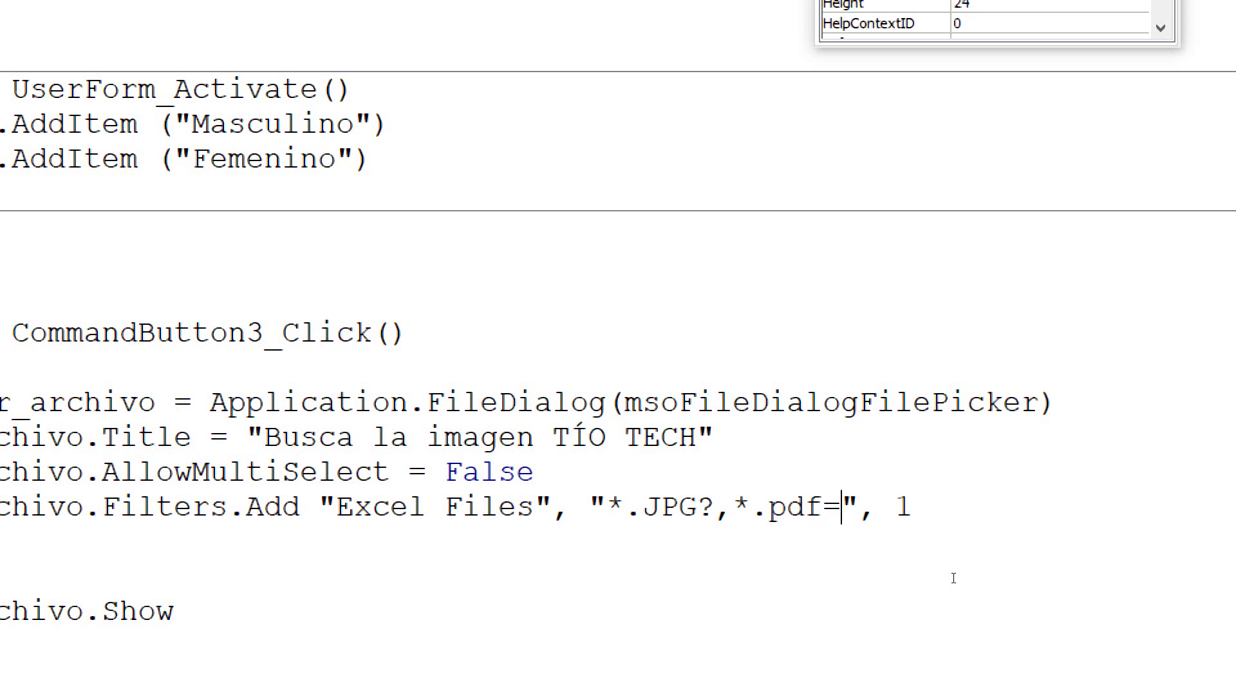
key("BackSpace")
type("?")
key("BackSpace")
key("BackSpace")
key("BackSpace")
key("BackSpace")
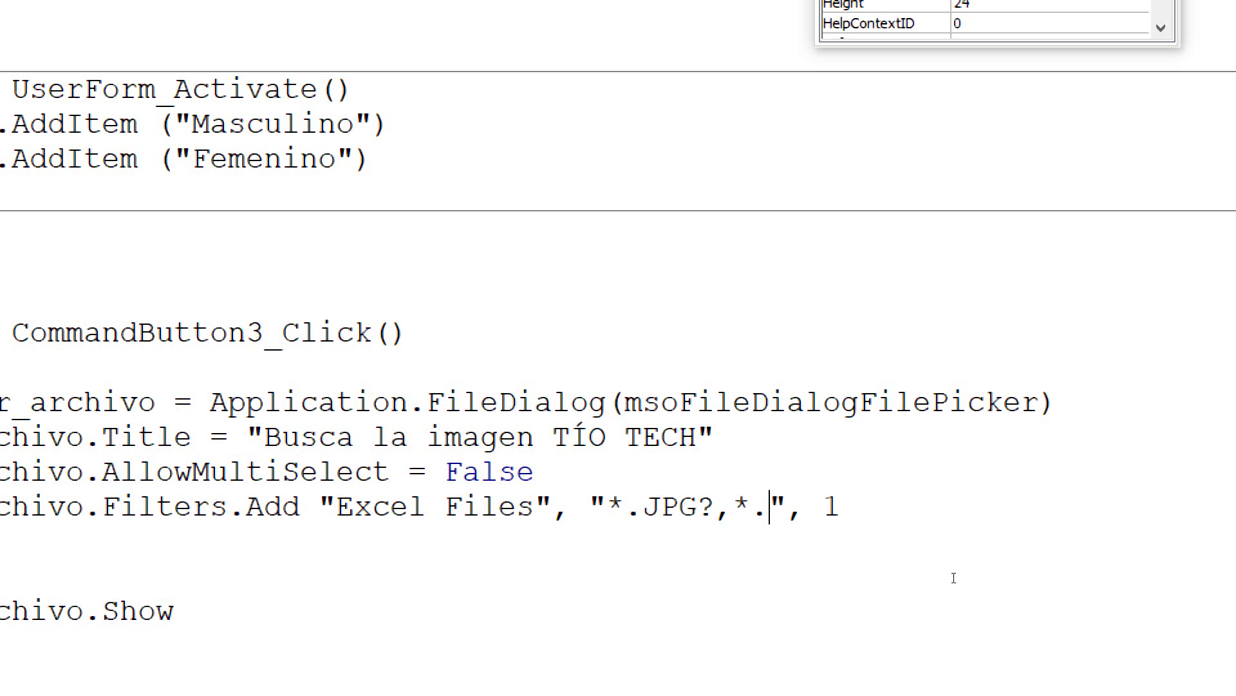
type("pdf?")
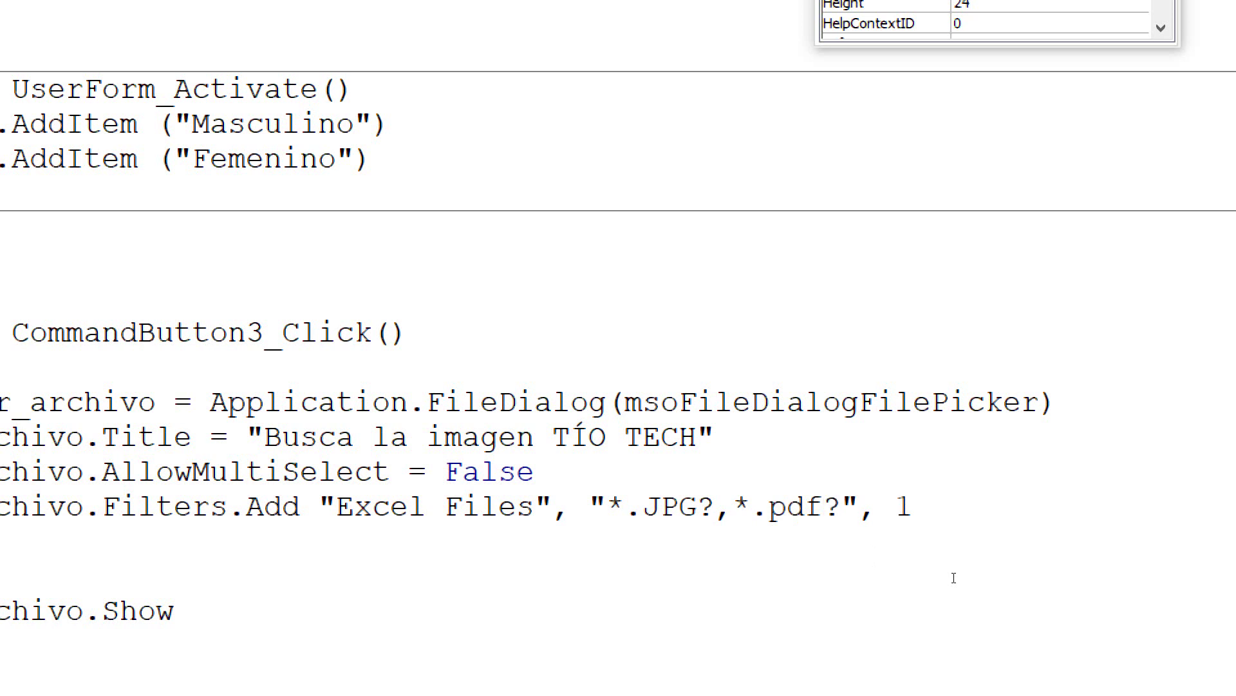
key("BackSpace")
key("BackSpace")
key("BackSpace")
key("BackSpace")
type("P")
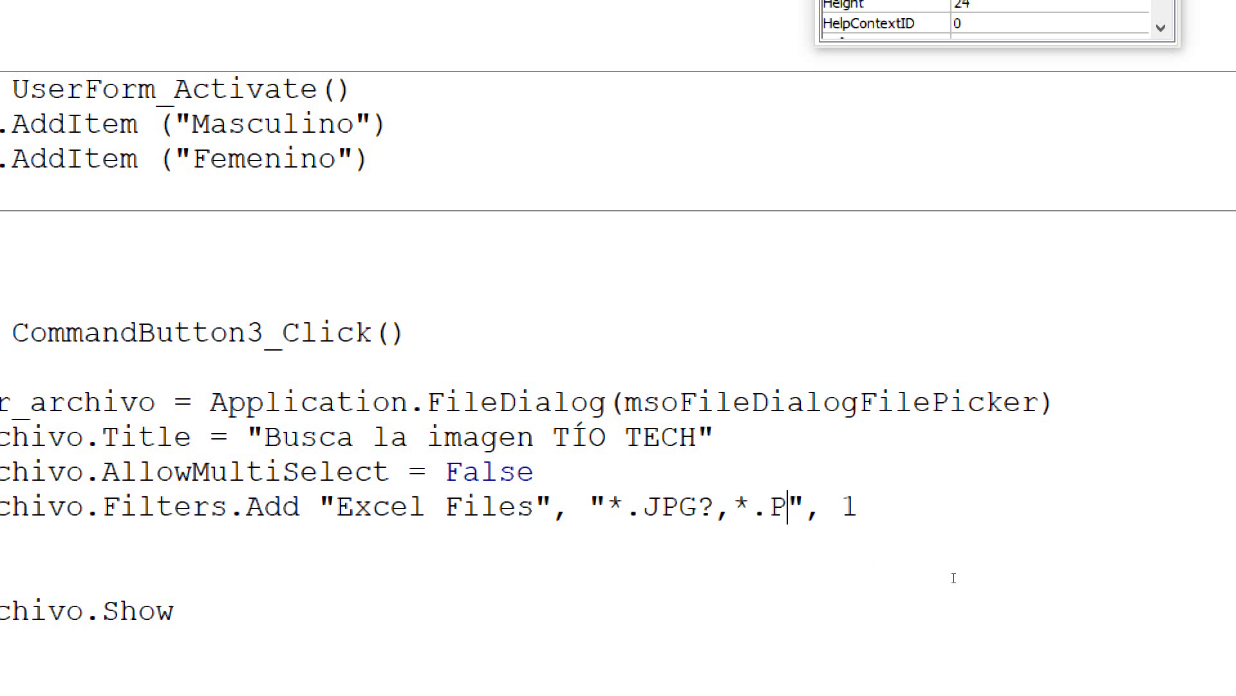
type("DF?")
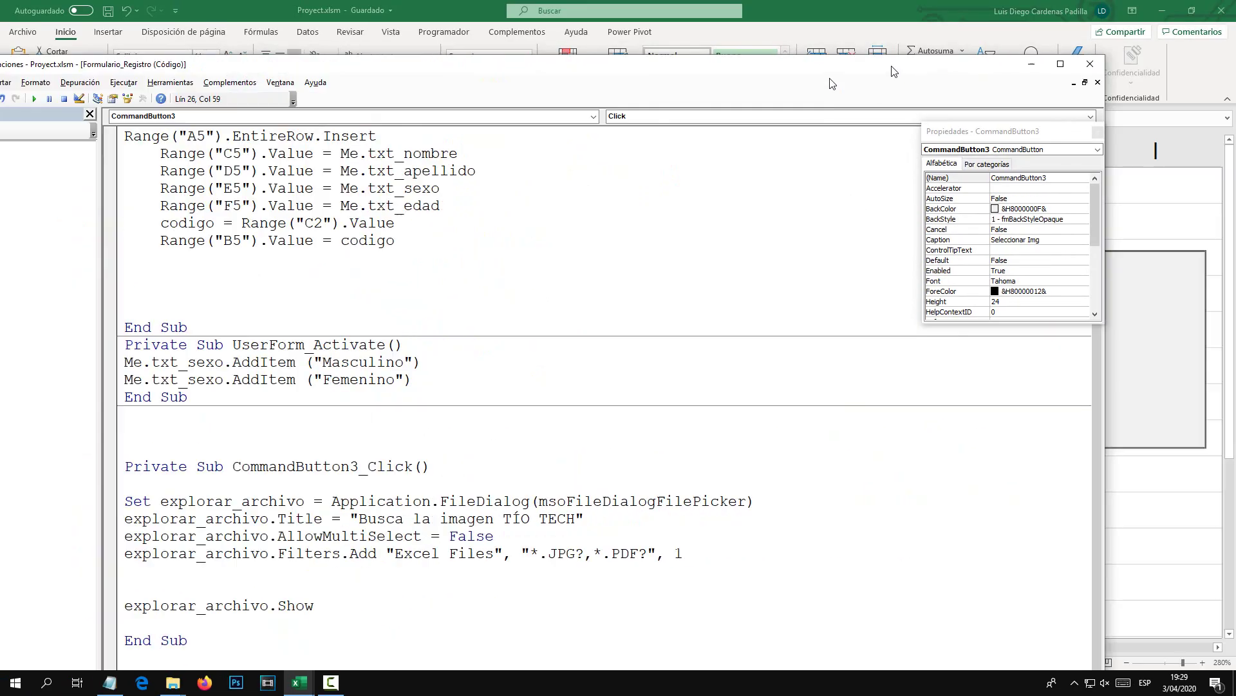
Run the registration form's image picker and check that the file-type list offers JPG and JPG;PDF.
left_click(1024, 83)
left_click(887, 247)
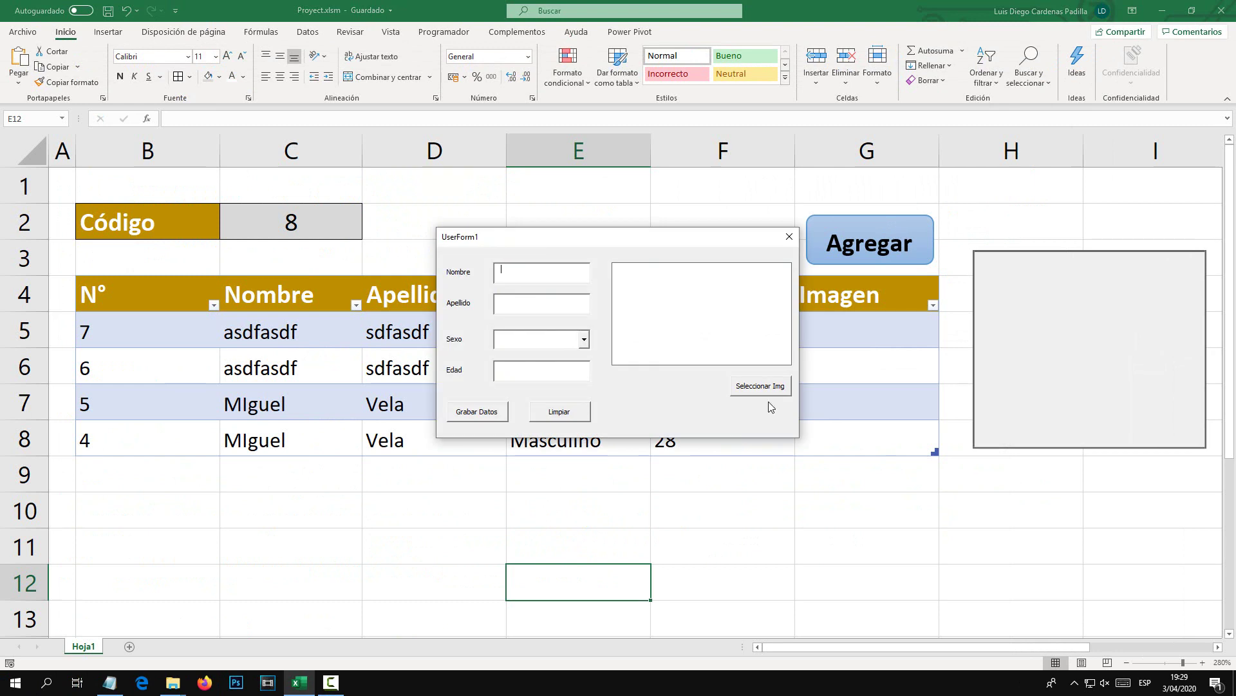
left_click(763, 389)
left_click(837, 541)
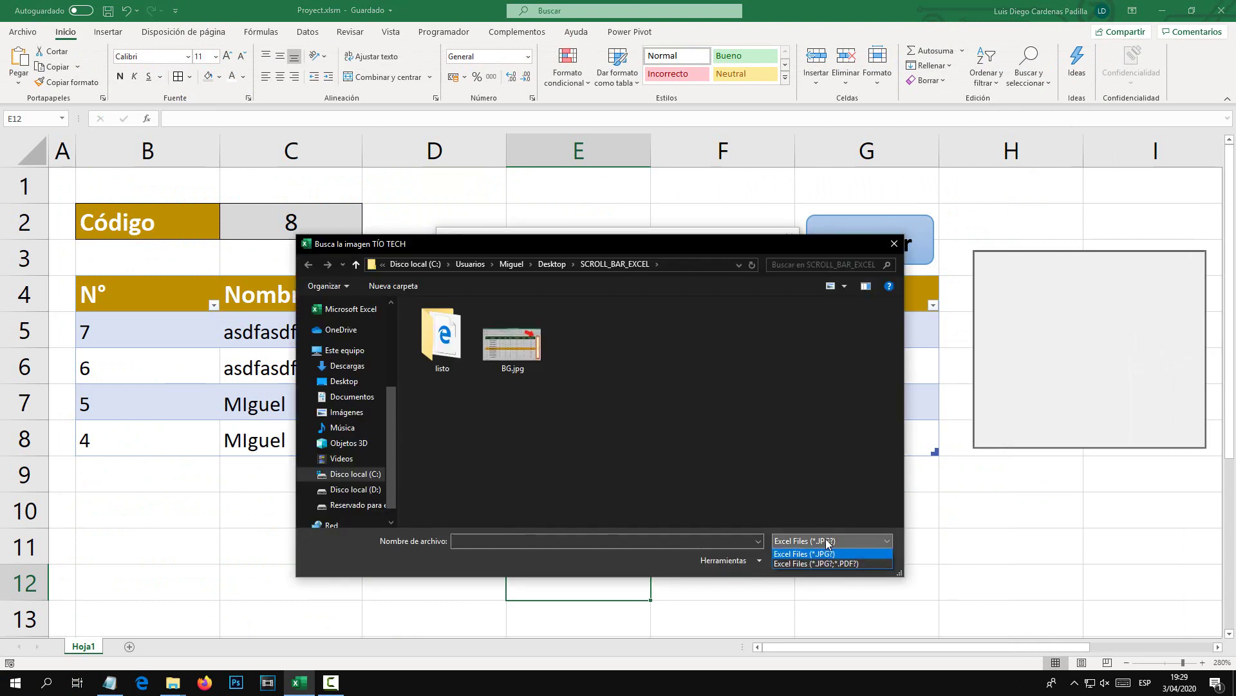
left_click(831, 552)
left_click(854, 544)
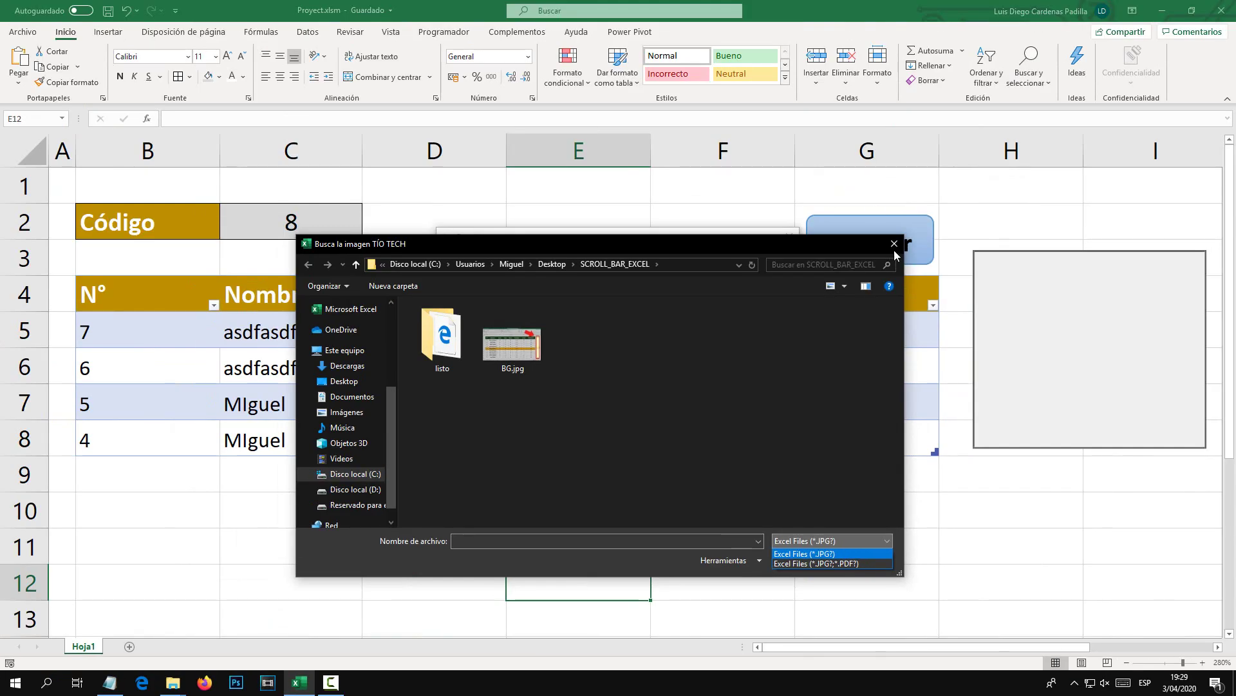
Close the image picker and the registration form, then open the Hoja1 tab's context menu.
left_click(894, 246)
left_click(894, 246)
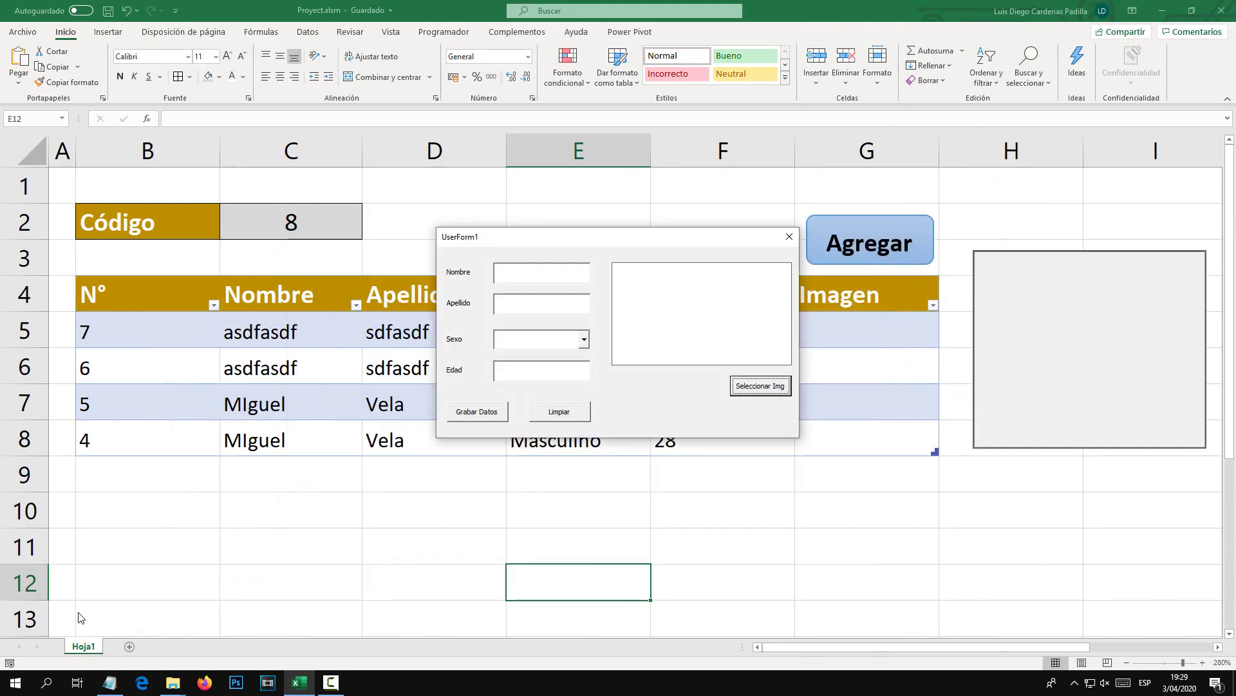
left_click(788, 237)
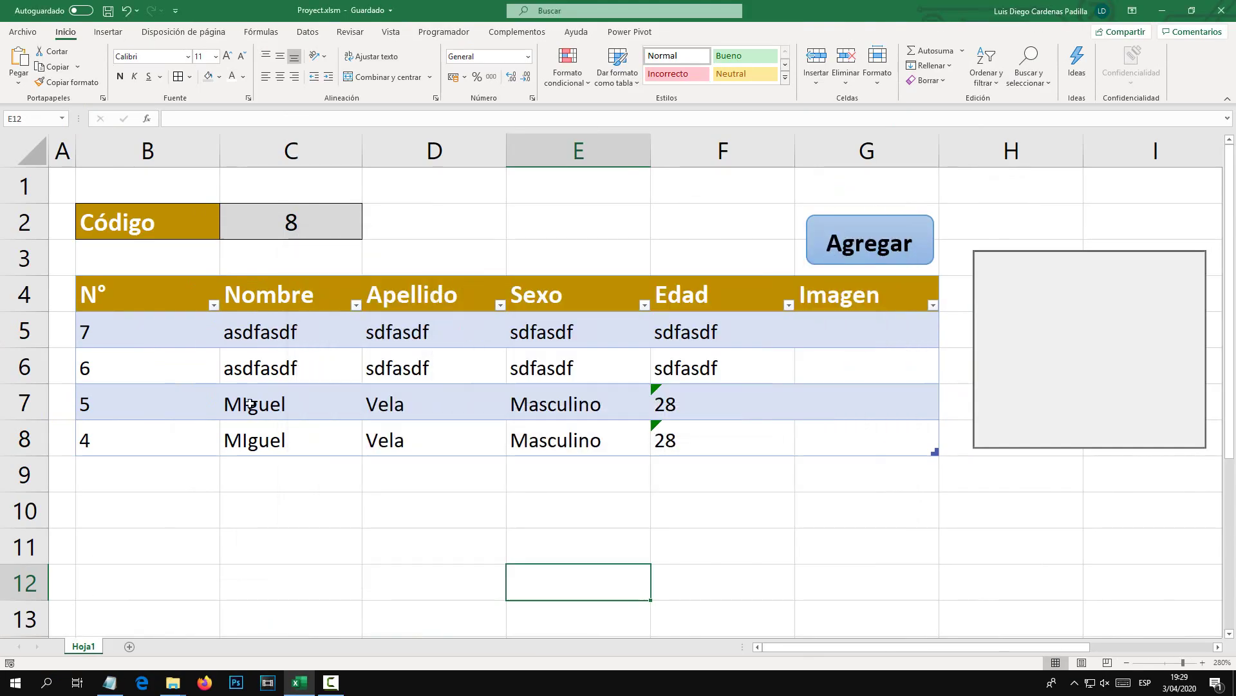
right_click(100, 646)
Open Formulario_Registro's Seleccionar Img code and replace PDF with PNG in the filter pattern.
left_click(143, 539)
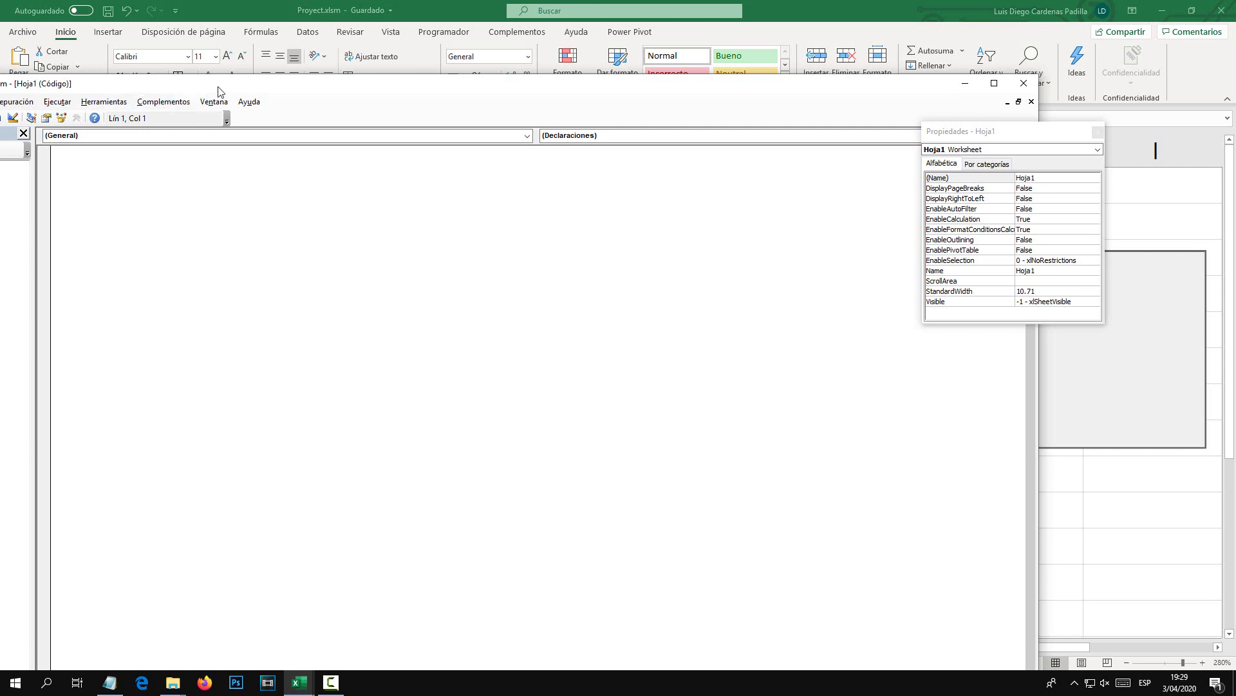
double_click(288, 242)
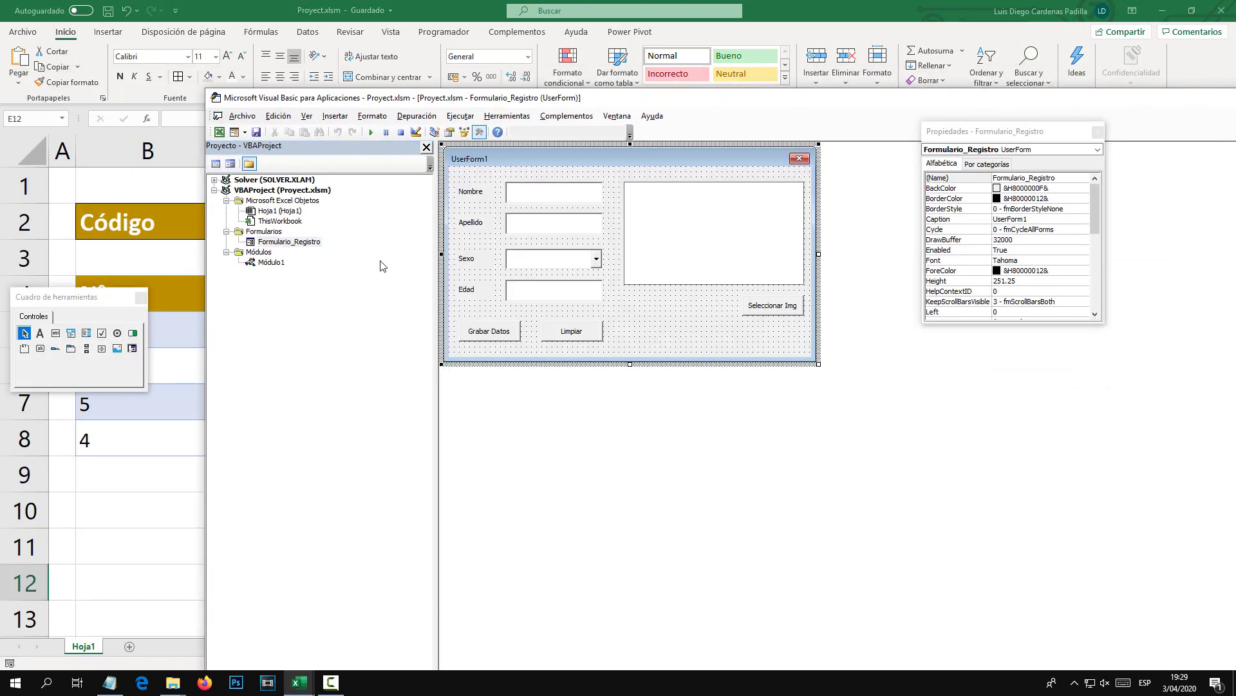
double_click(794, 312)
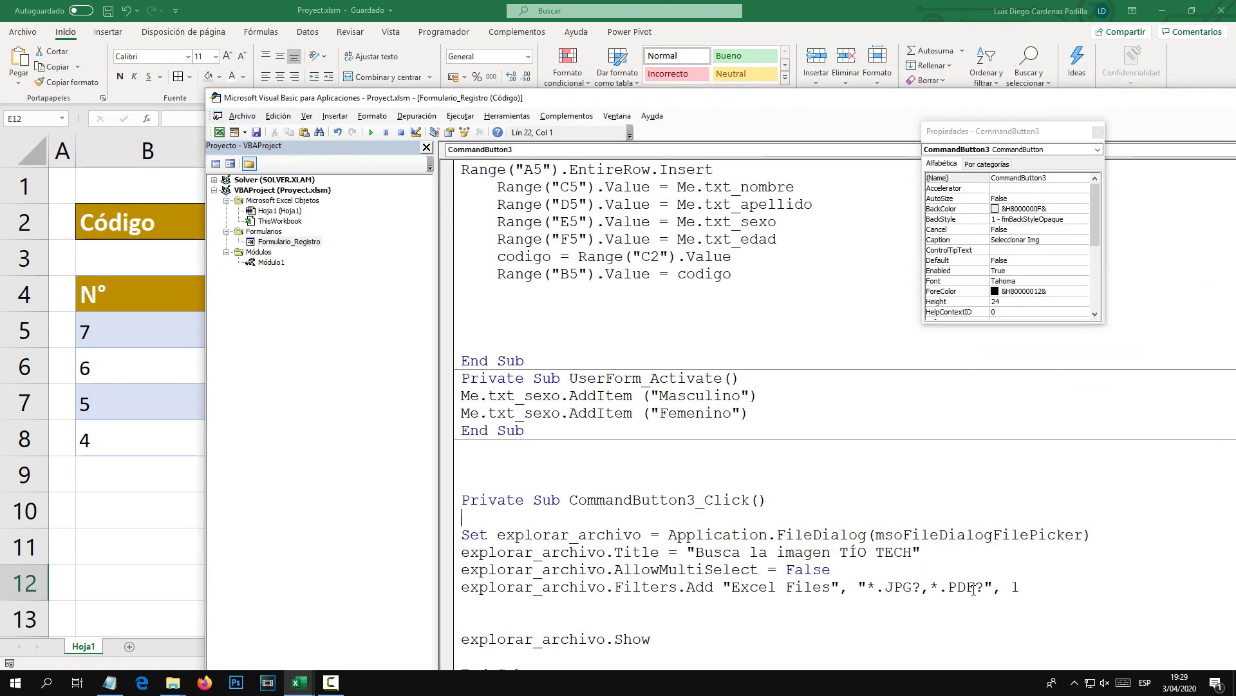
left_click(981, 586)
key("Left")
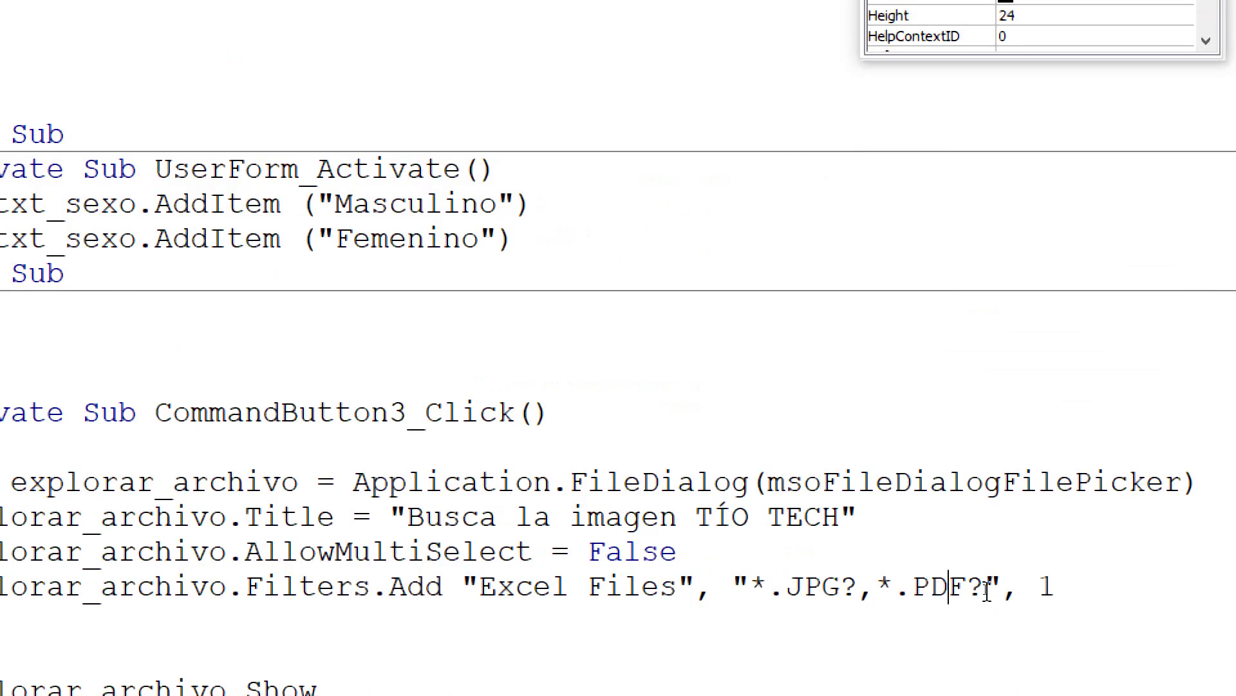
key("shift+Left")
key("shift+Left")
key("shift+Left")
type("PNG")
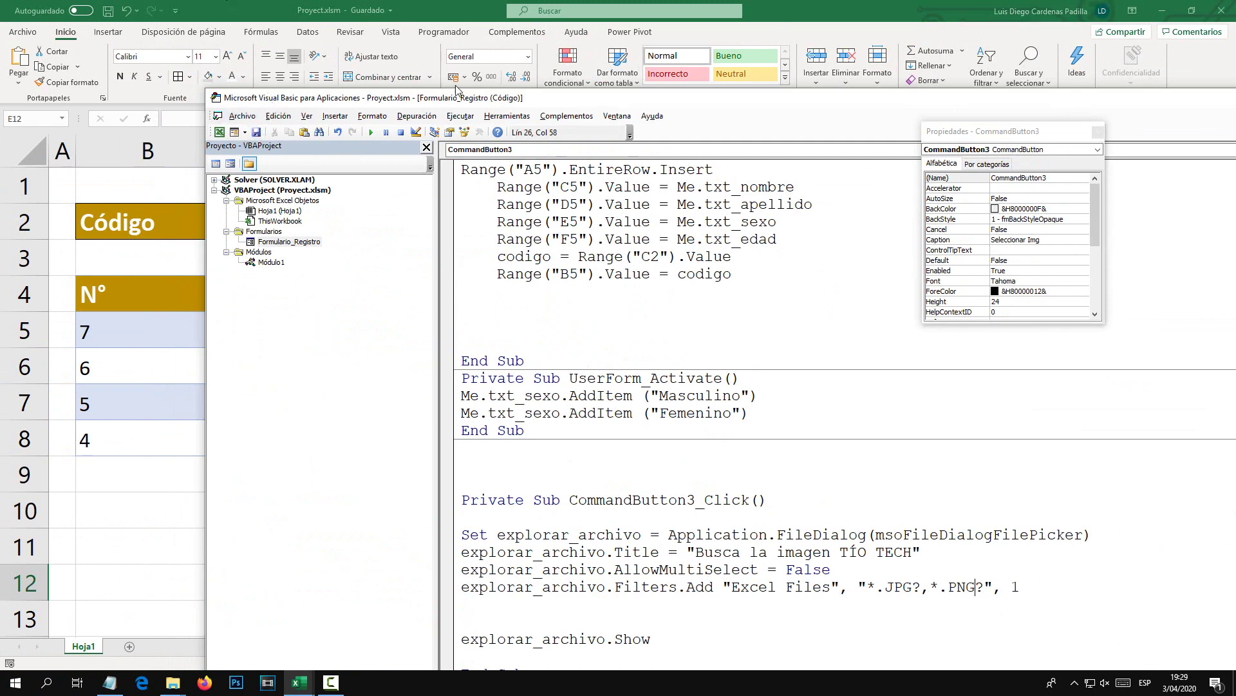
Run the form's image picker, confirm the JPG;PNG file filter is listed, and close the form.
left_click(1042, 101)
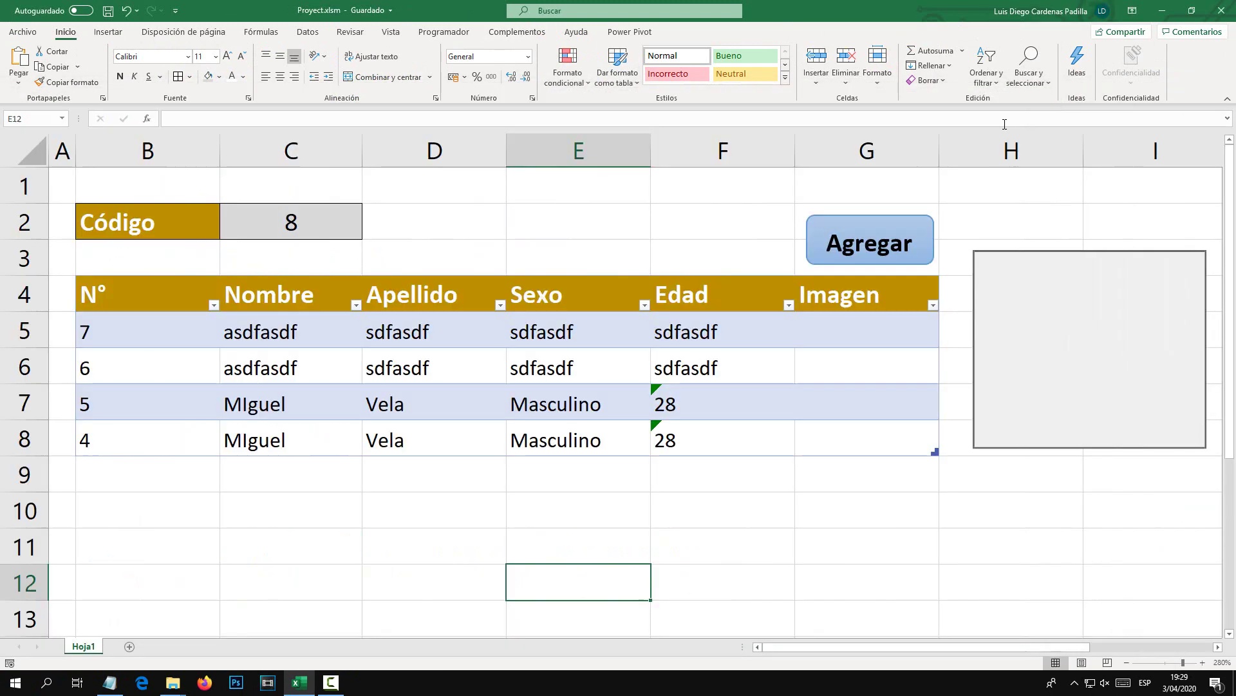
left_click(879, 251)
left_click(763, 385)
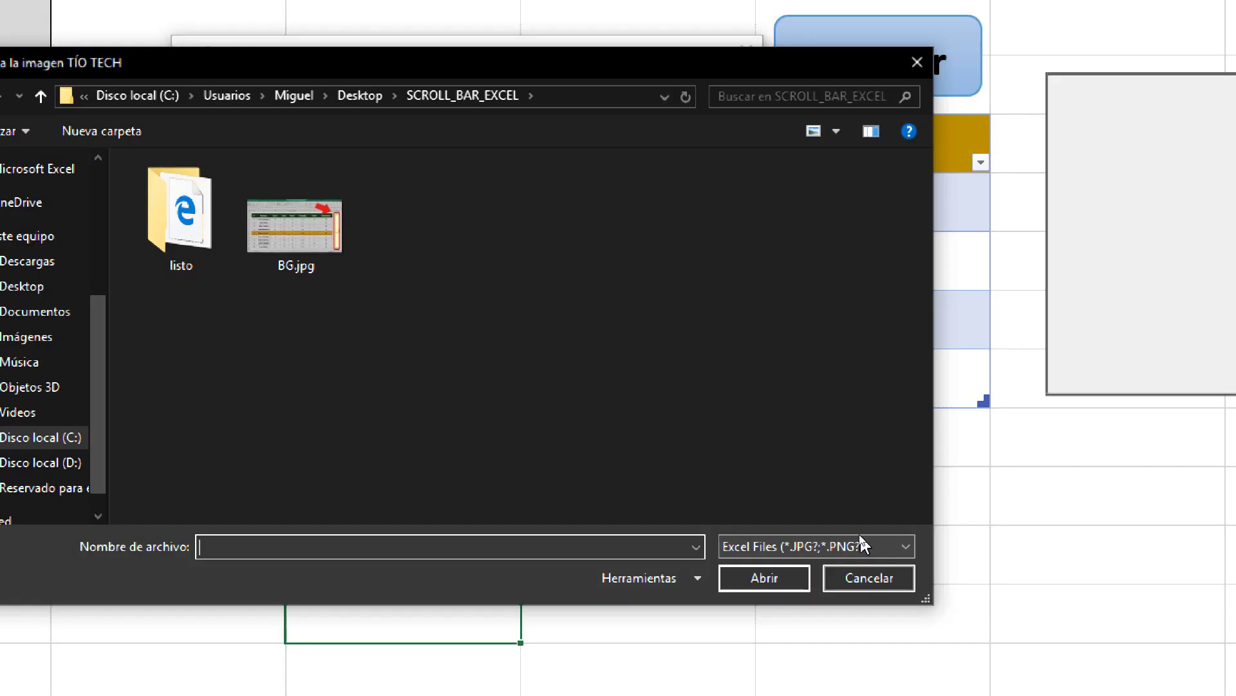
left_click(919, 546)
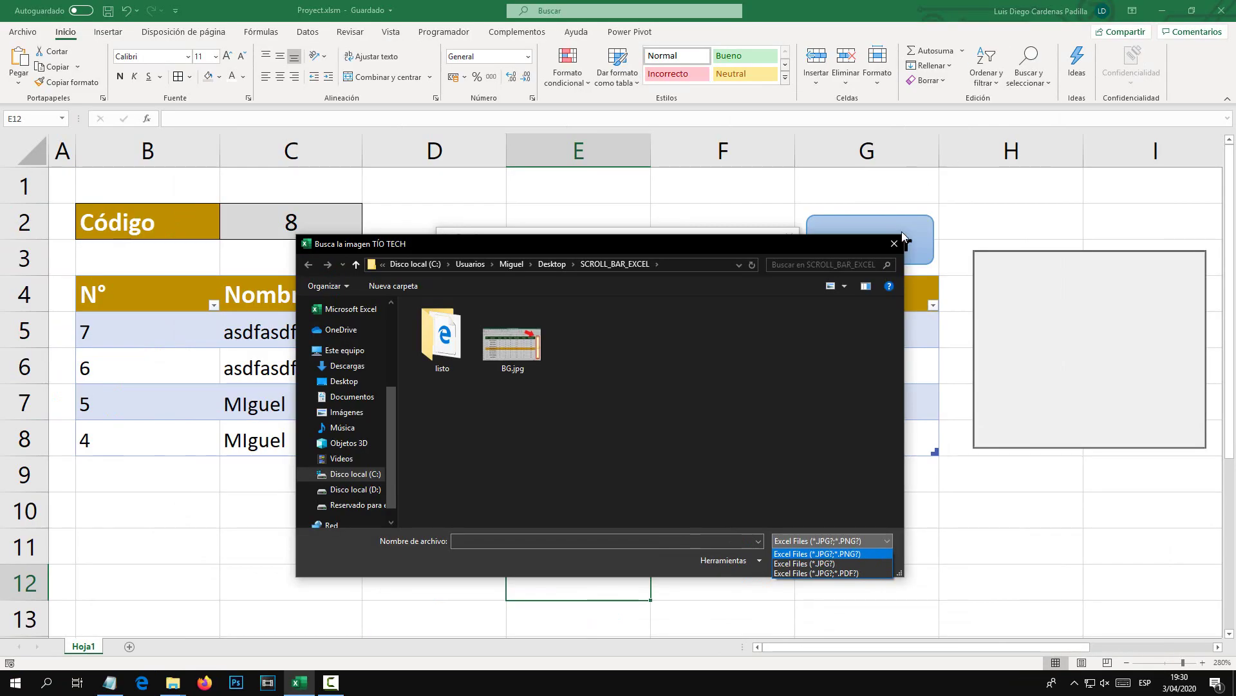
left_click(897, 245)
left_click(894, 244)
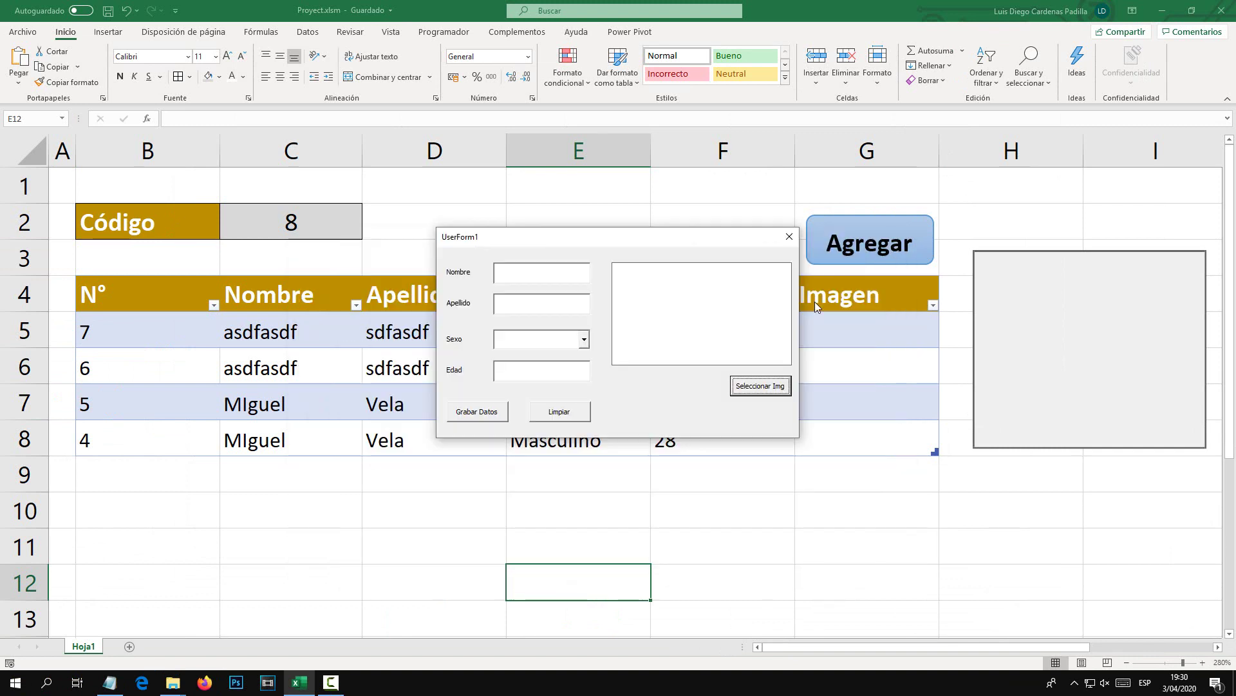
left_click(790, 237)
Reopen the Seleccionar Img click code of Formulario_Registro from the Hoja1 tab.
right_click(98, 646)
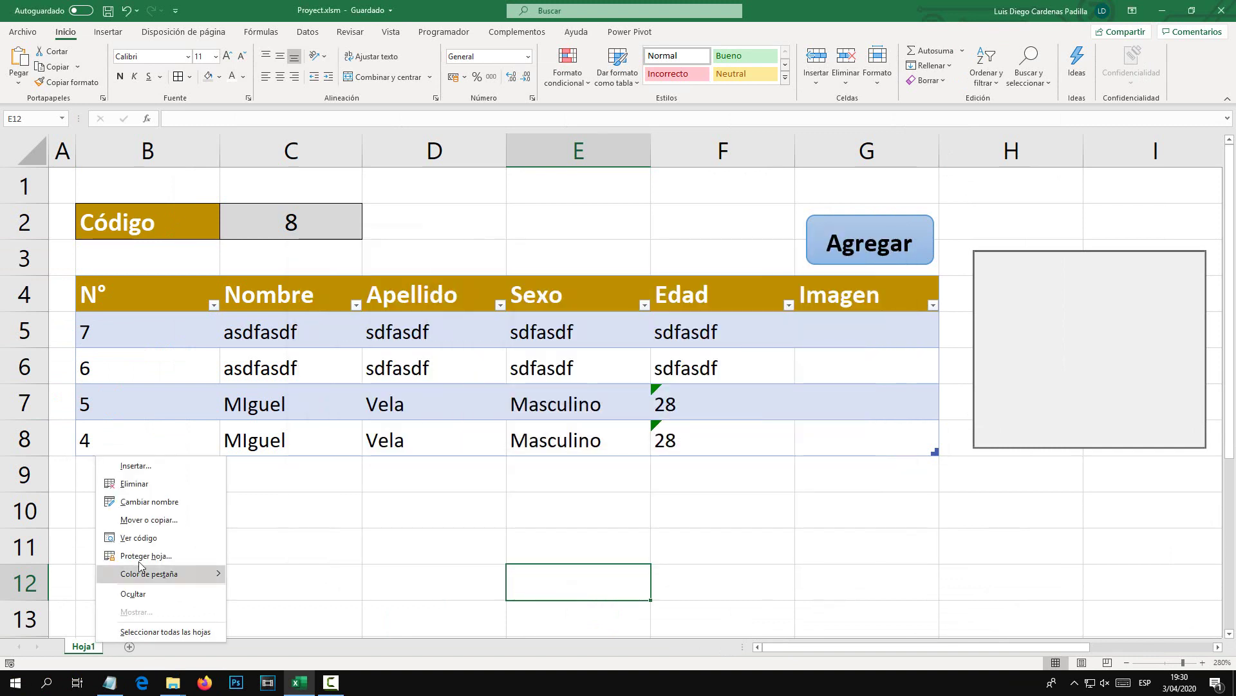
left_click(169, 534)
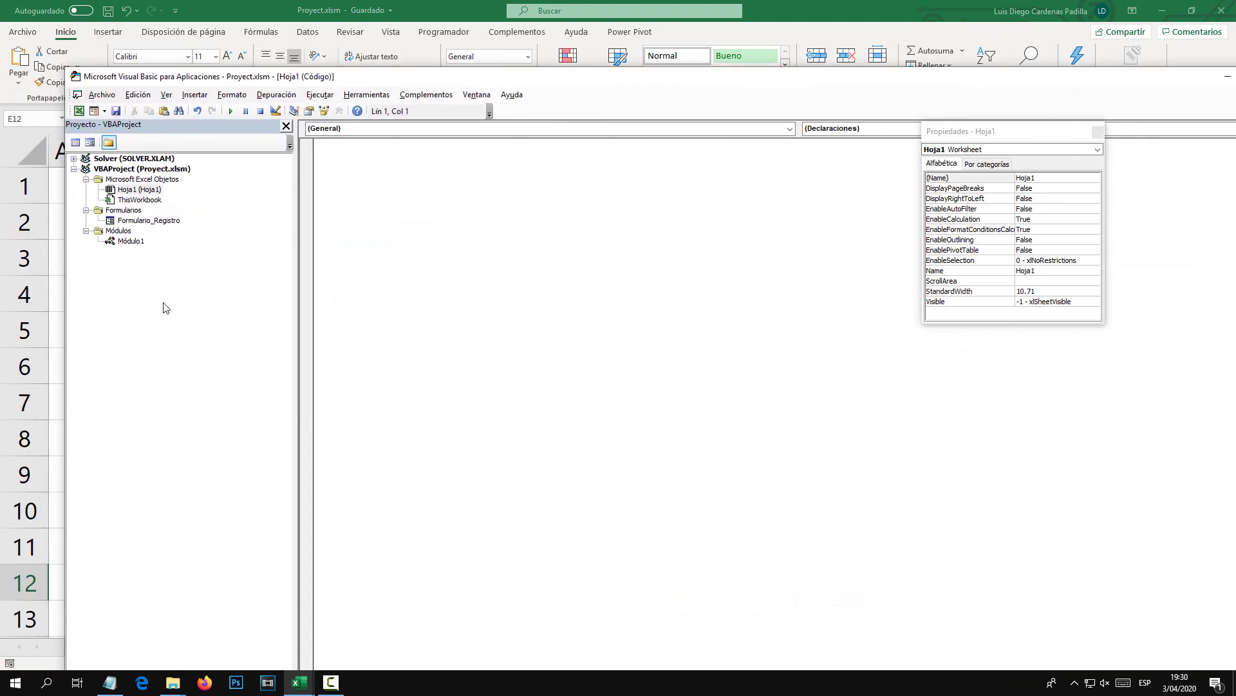
double_click(137, 243)
double_click(149, 220)
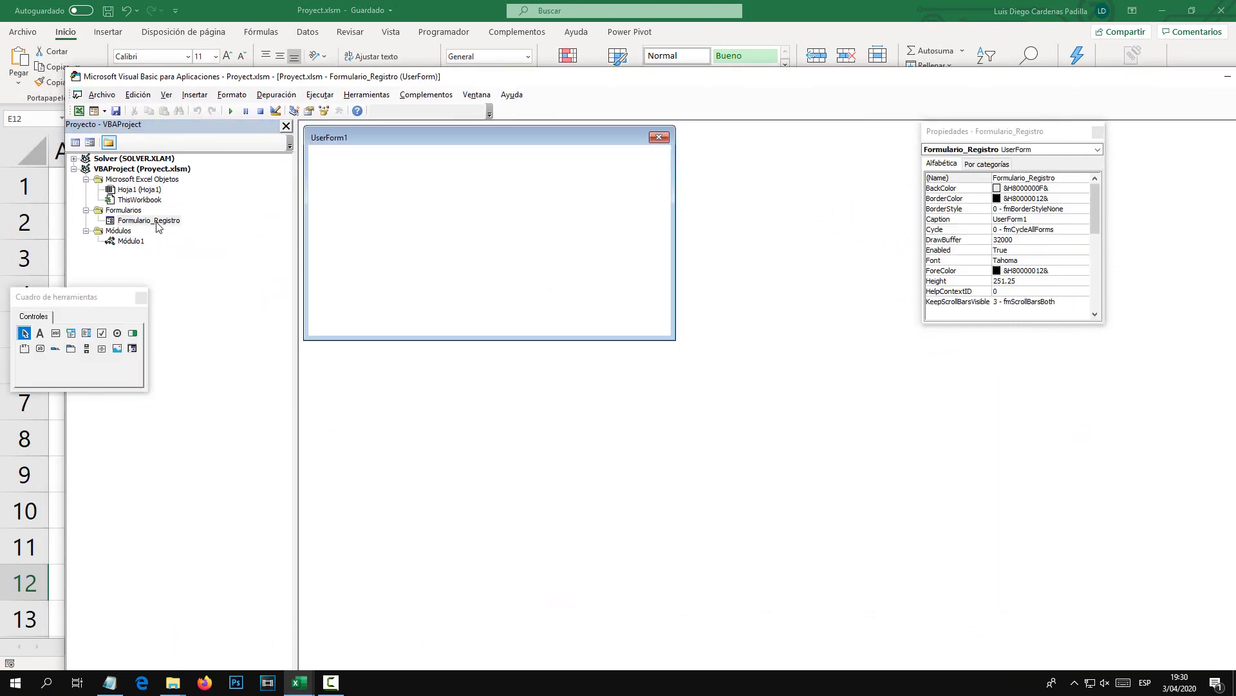
double_click(620, 284)
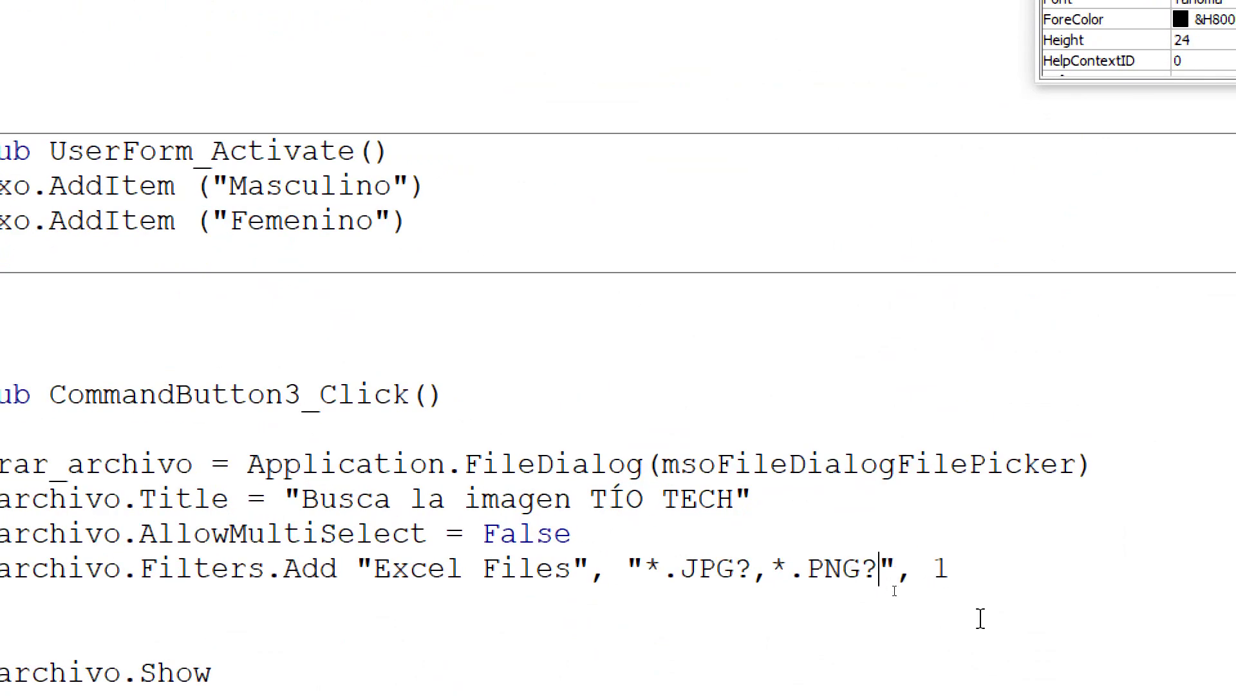
Append GIF so the filter reads "*.JPG?,*.PNG?,*.GIF?" and tidy the blank lines before Show.
type(",*")
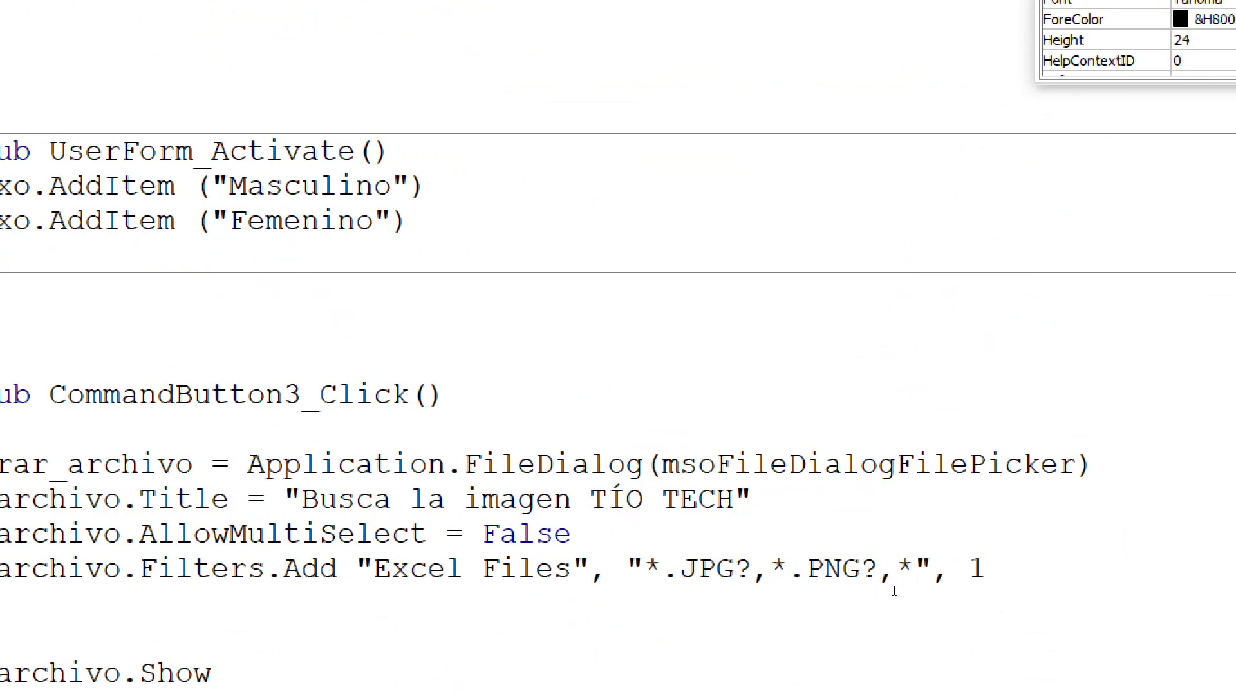
type(".")
type("GIF")
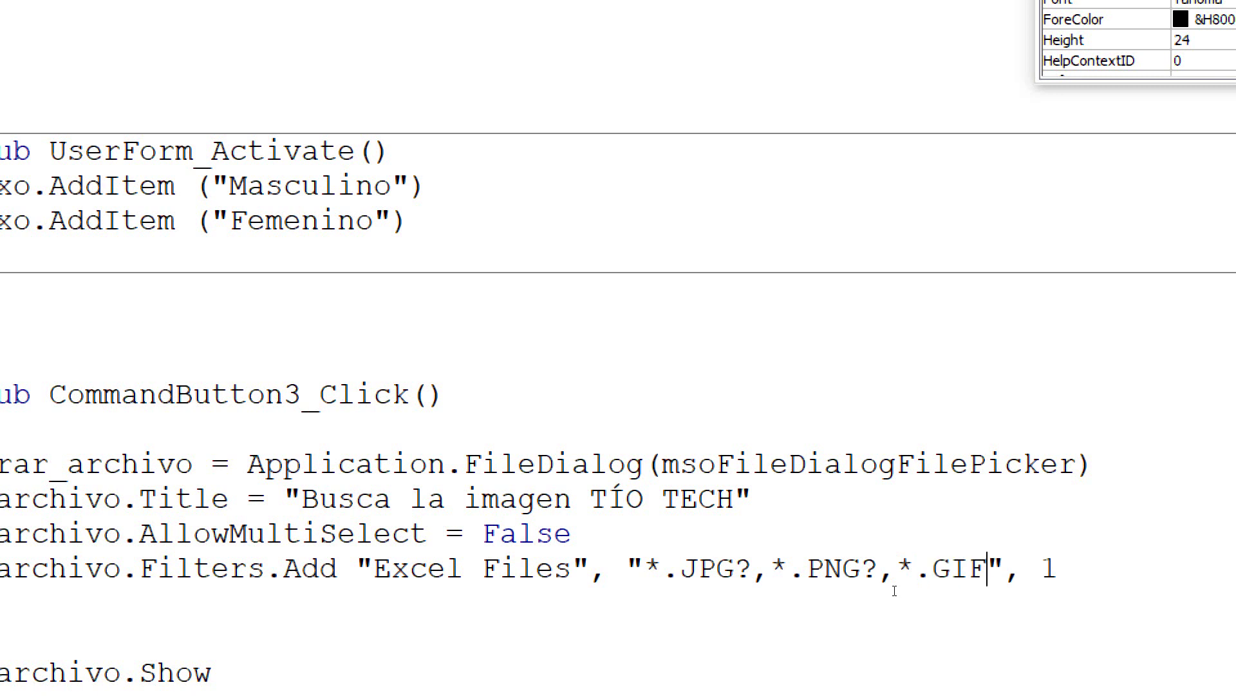
type("?")
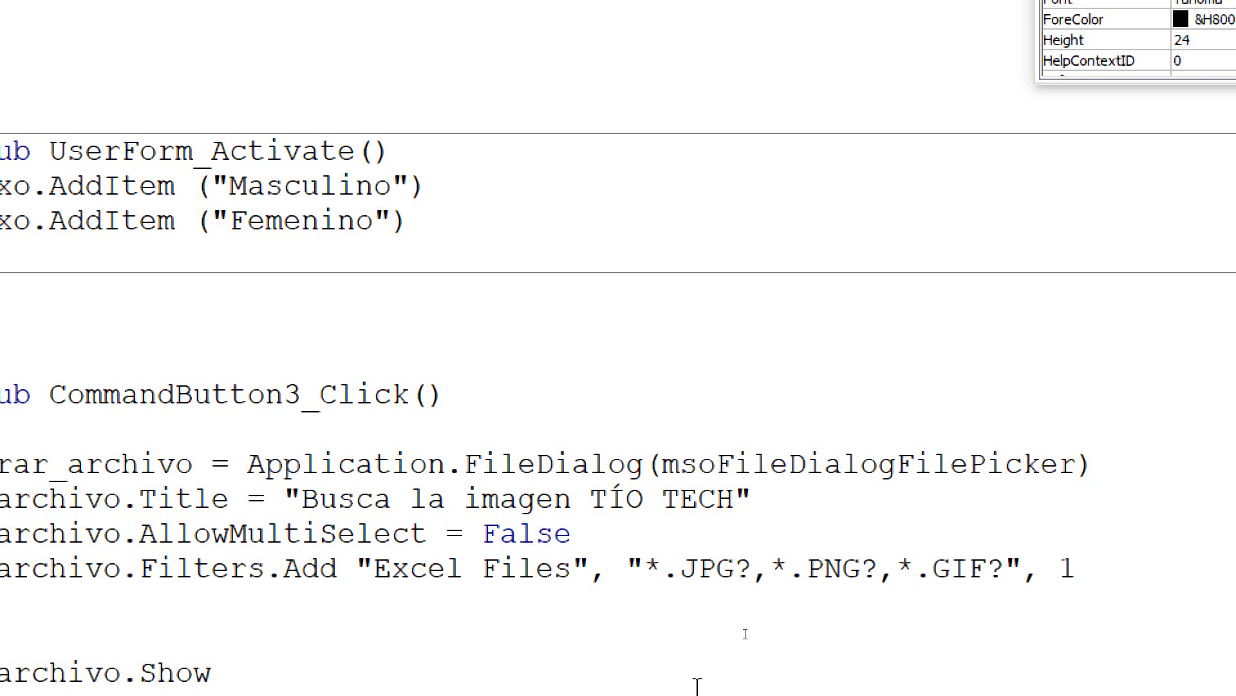
left_click_drag(732, 568, 687, 568)
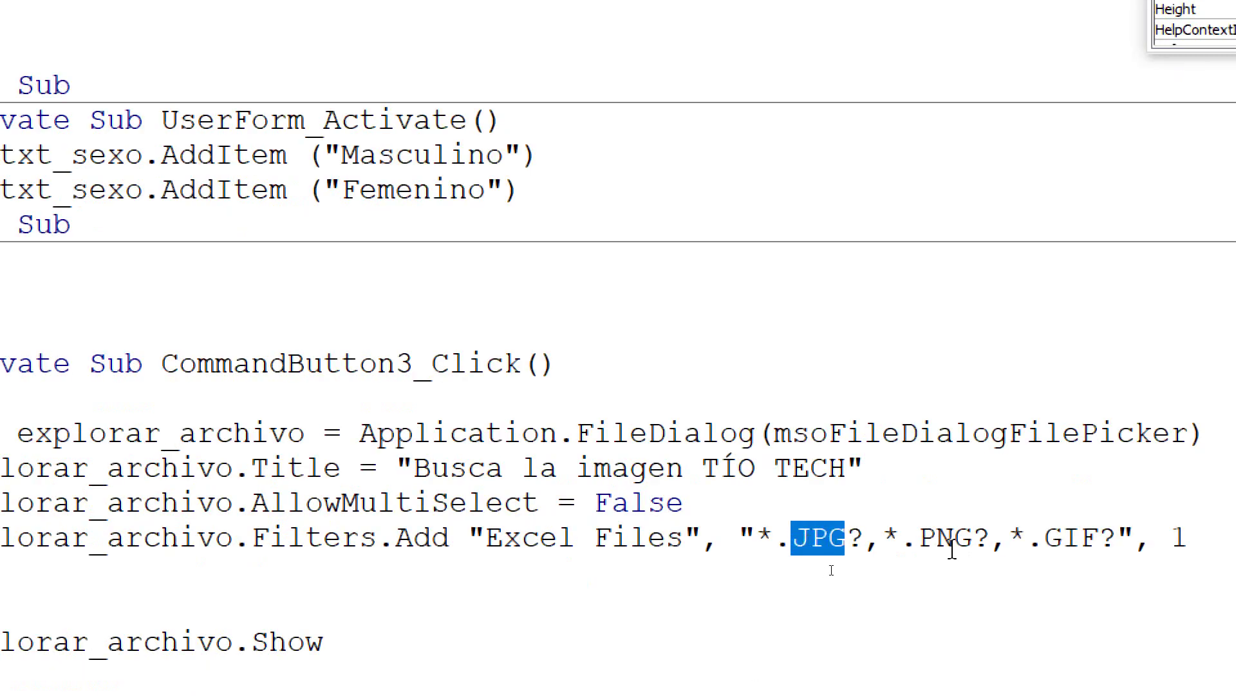
left_click_drag(972, 540, 920, 539)
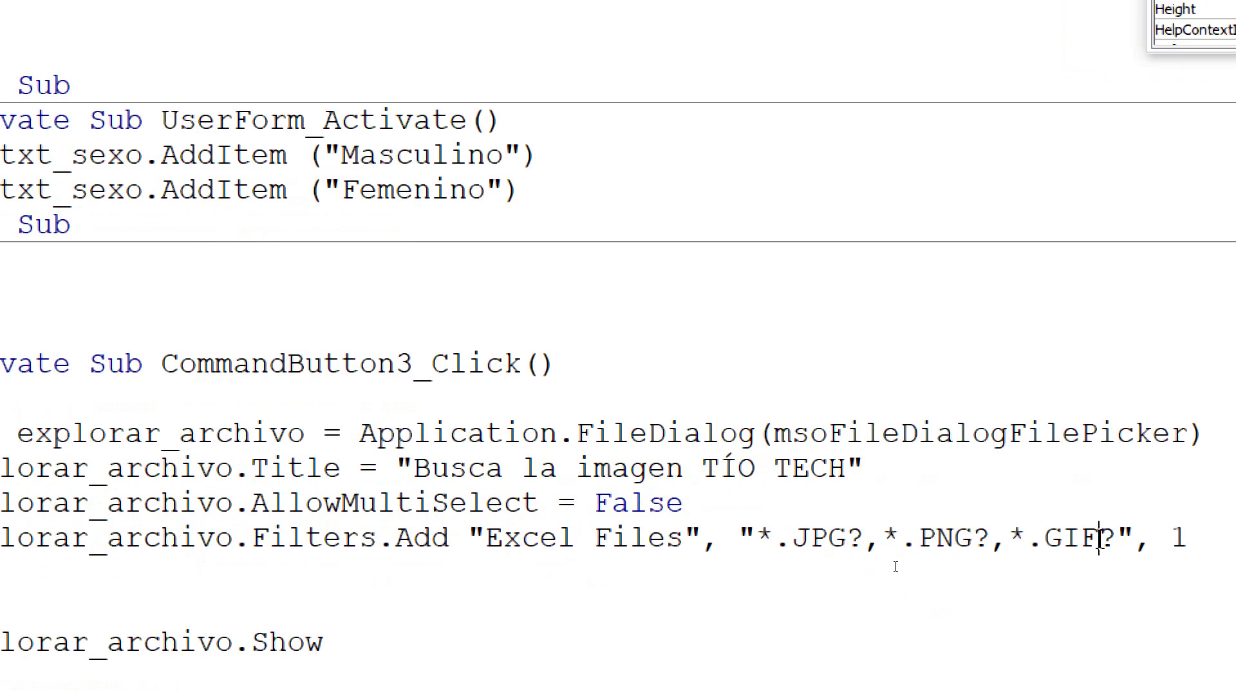
left_click_drag(1099, 538, 1045, 538)
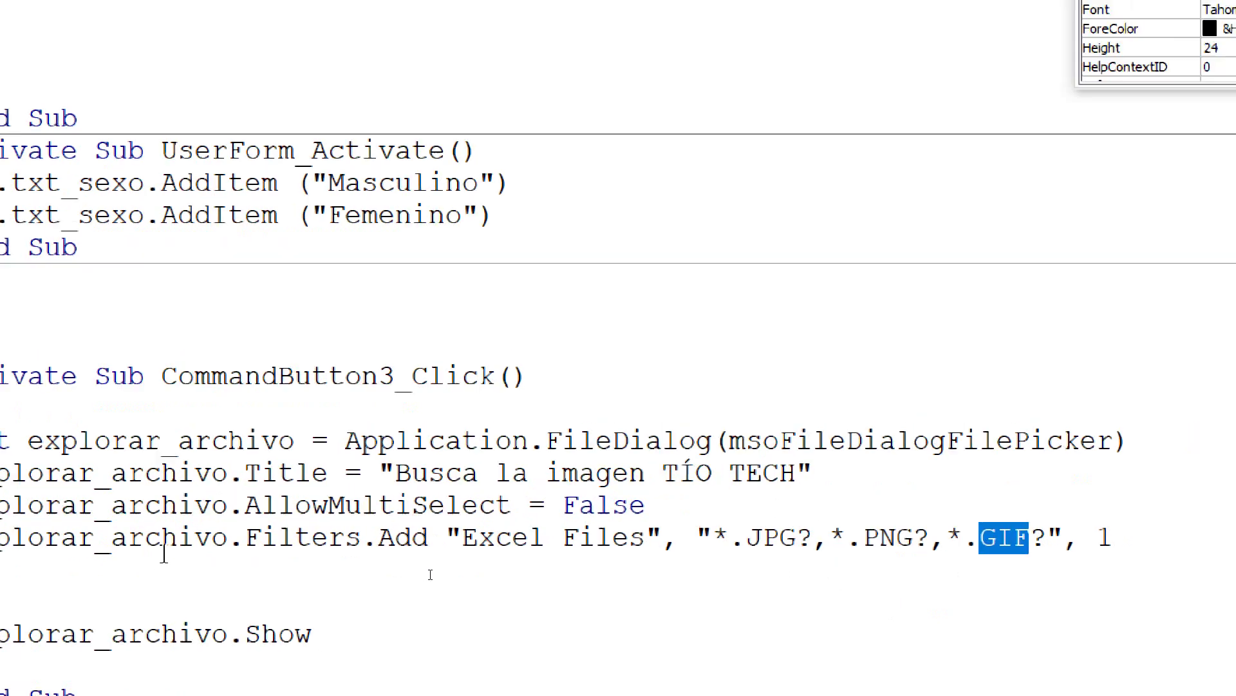
key("Up")
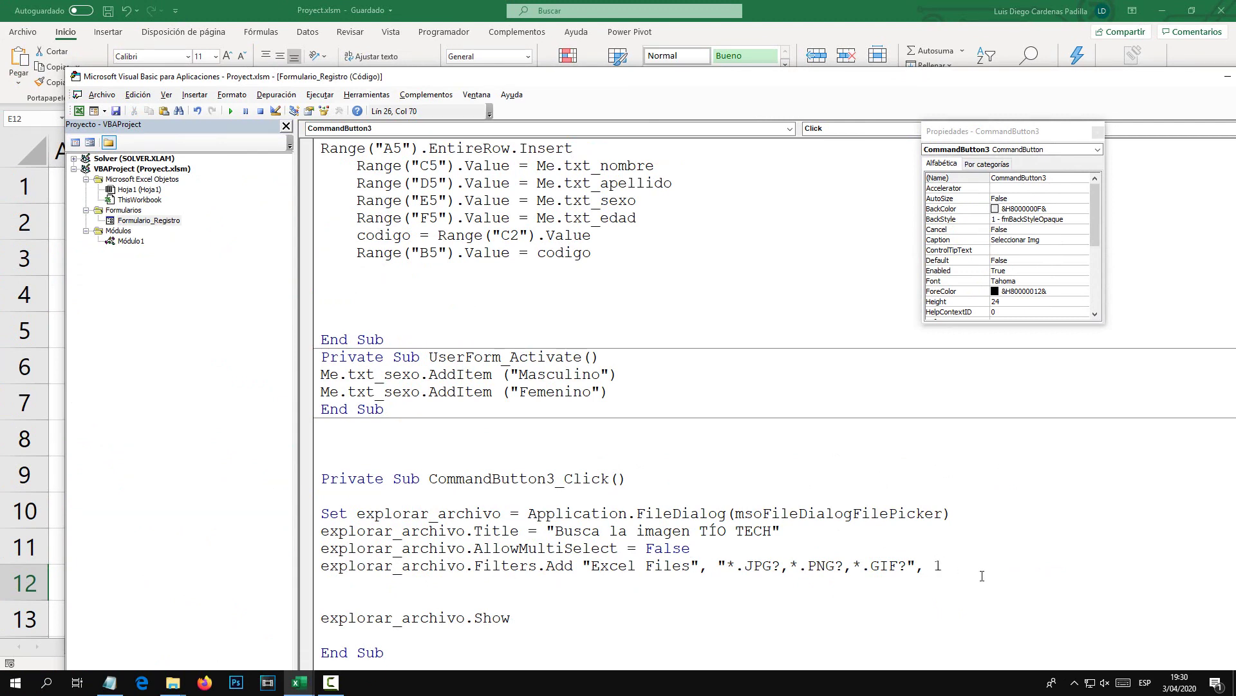
key("Return")
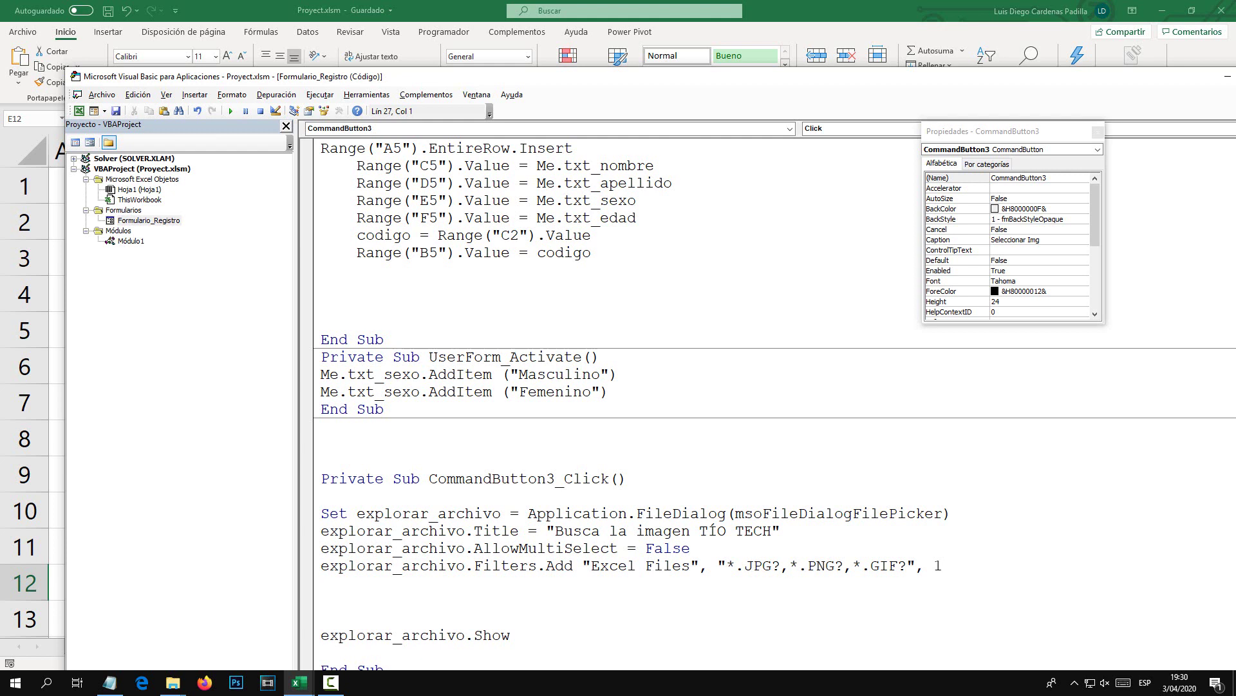
key("Delete")
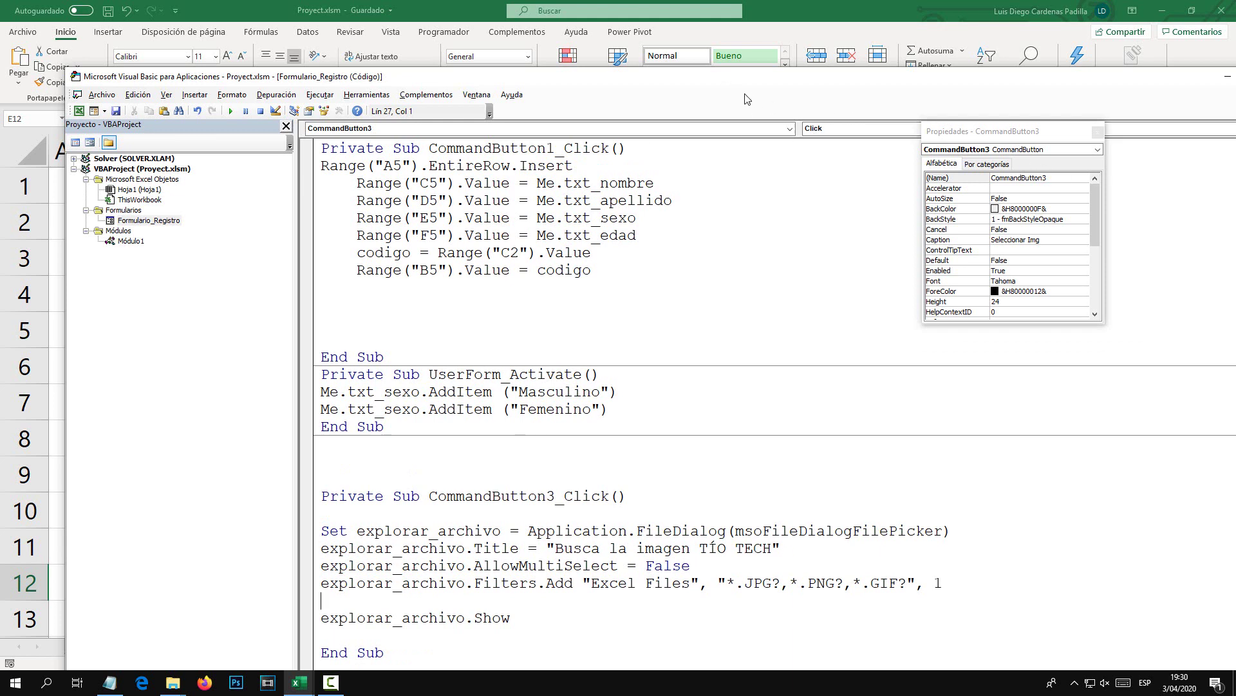
Open the registration form in design view and draw a text box under the image frame.
mouse_move(459, 78)
left_mouse_down()
mouse_move(572, 103)
mouse_move(900, 83)
left_mouse_up()
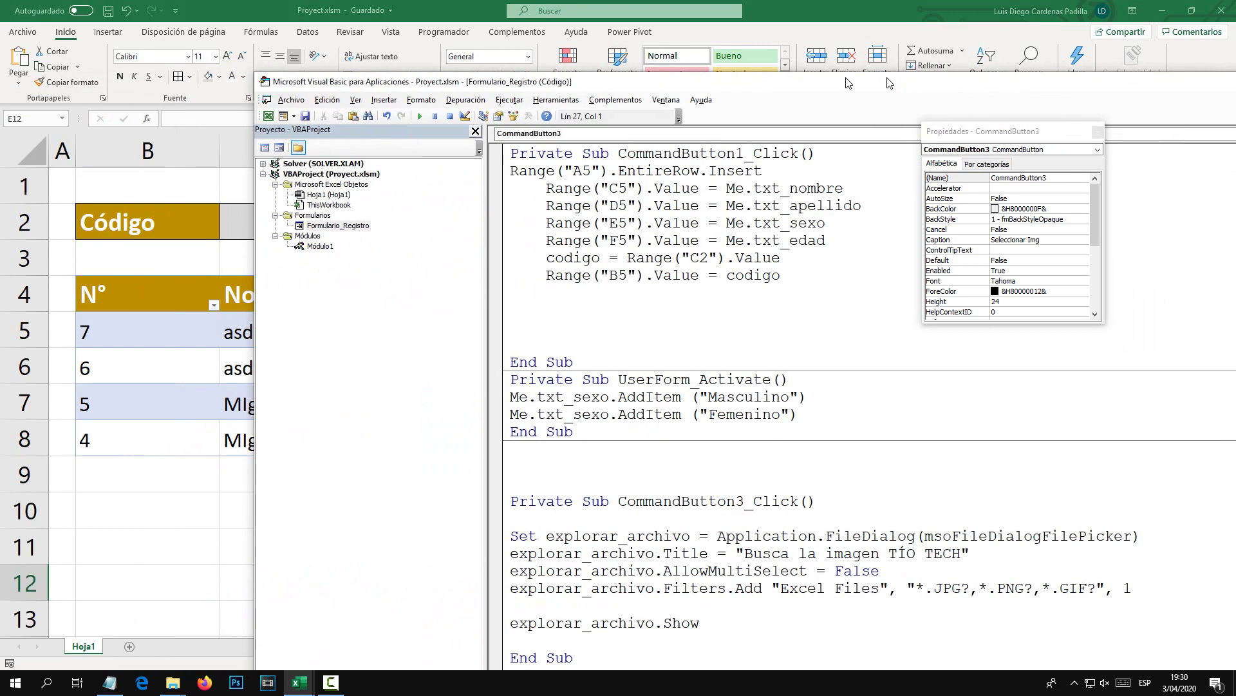
double_click(332, 225)
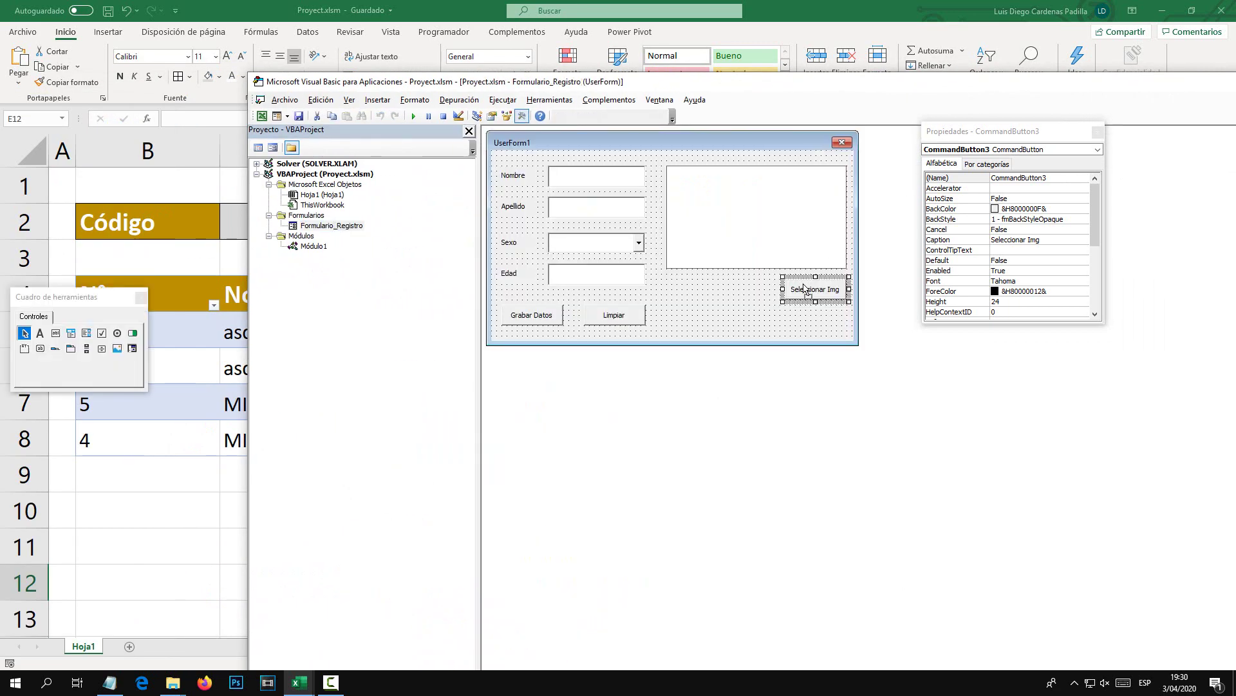
left_click_drag(798, 287, 797, 303)
left_click(757, 284)
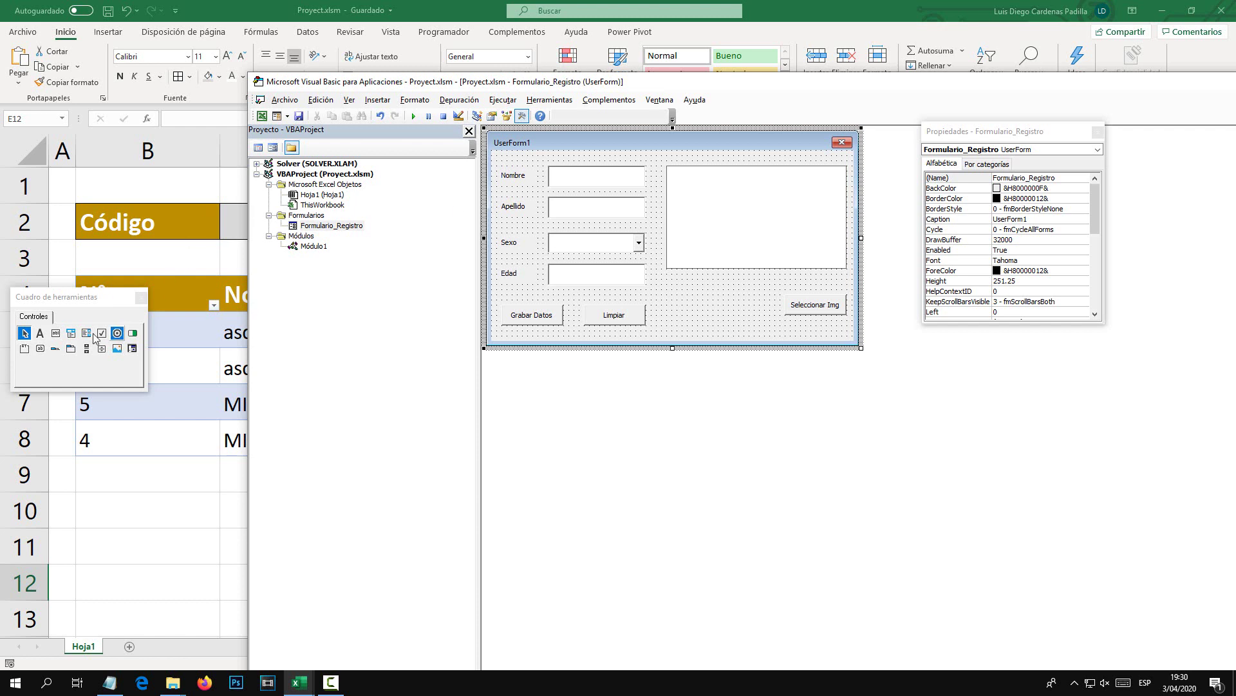
left_click(55, 332)
left_click_drag(668, 276, 847, 291)
left_click(733, 311)
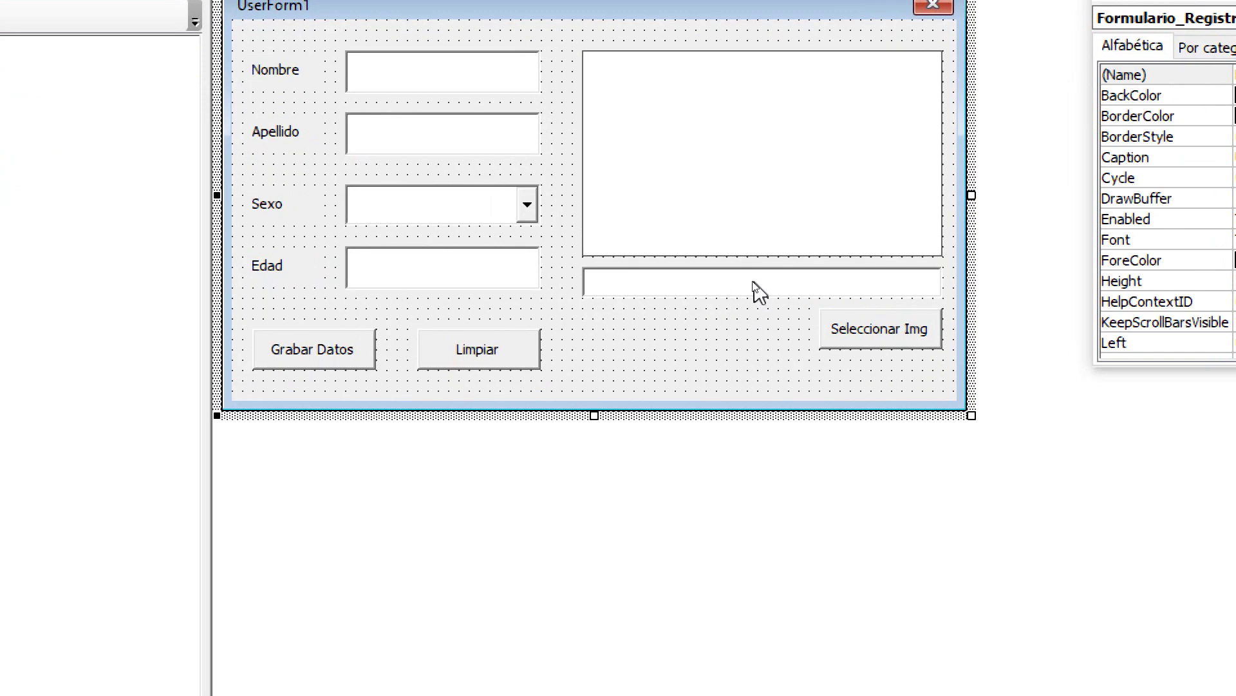
left_click(754, 283)
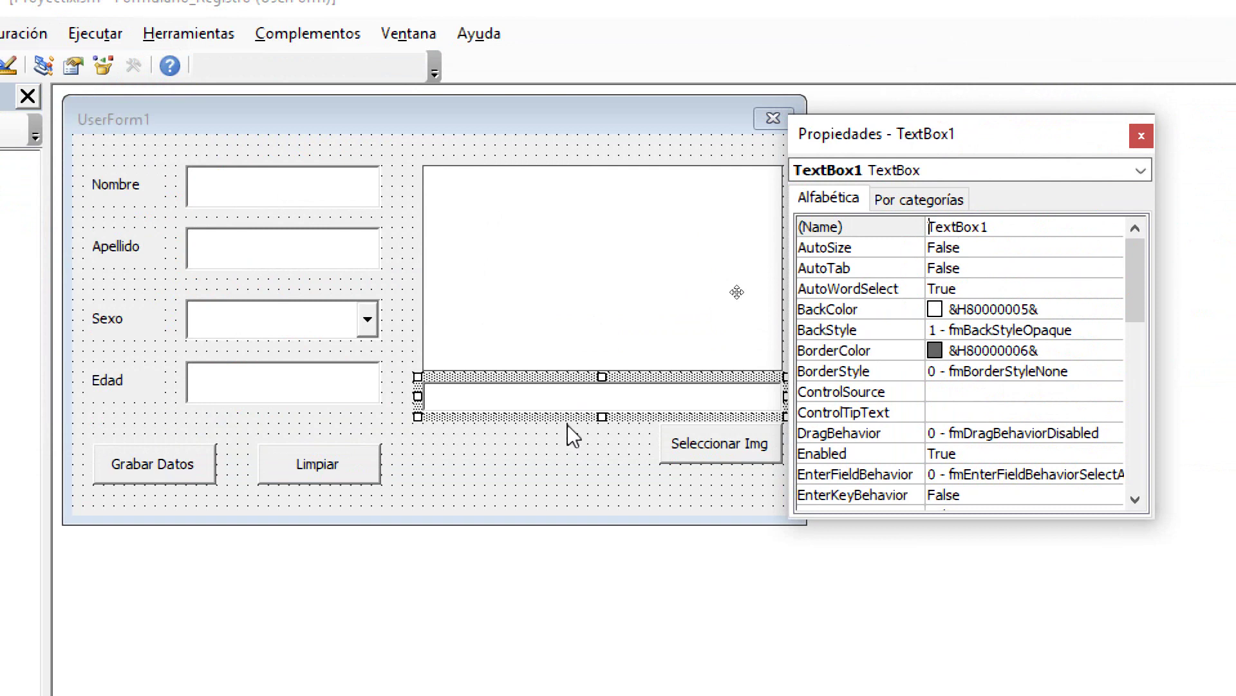
Rename the new text box from TextBox1 to txt_ruta and return to the form's code.
left_click(481, 489)
left_click(496, 404)
left_click(959, 229)
left_click_drag(1007, 228, 931, 225)
type("txt_ruta")
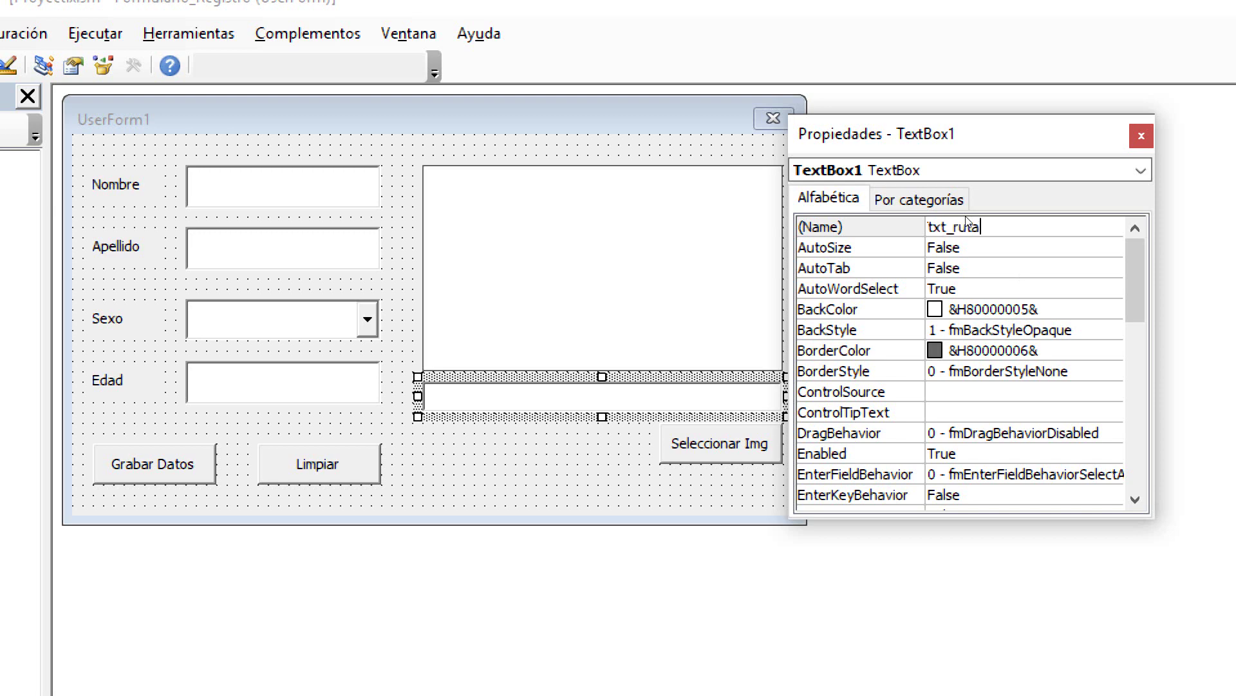
key("Return")
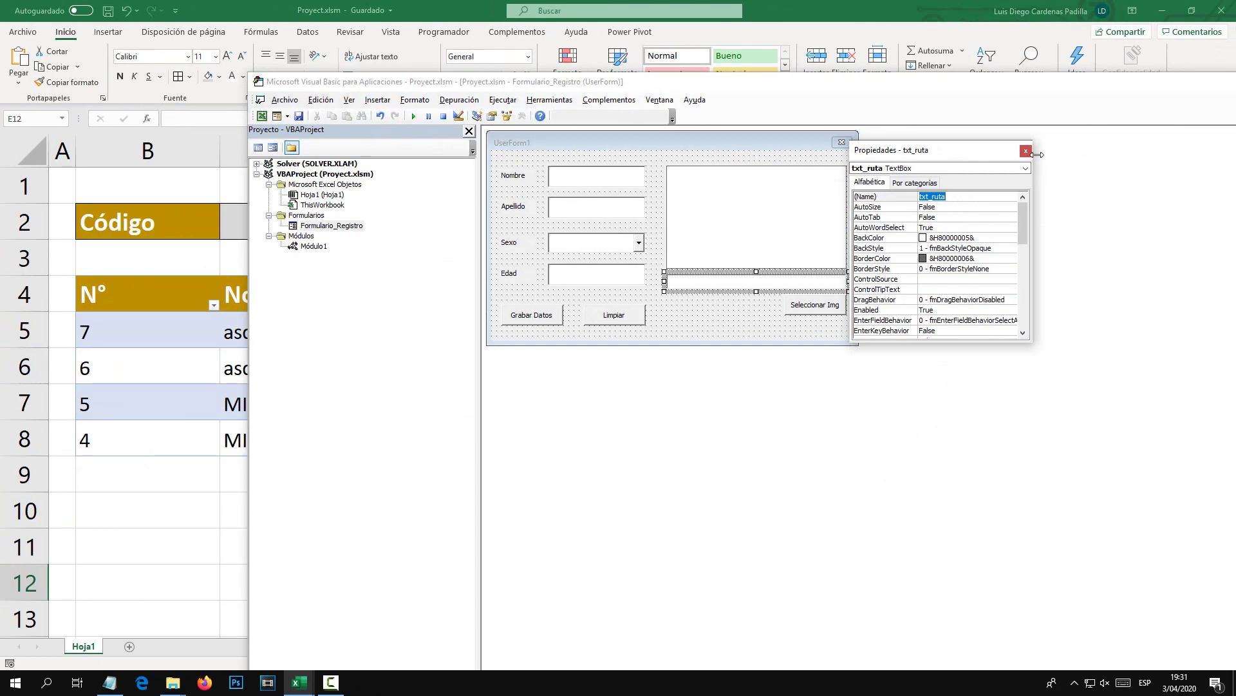
left_click(1025, 150)
left_click(740, 319)
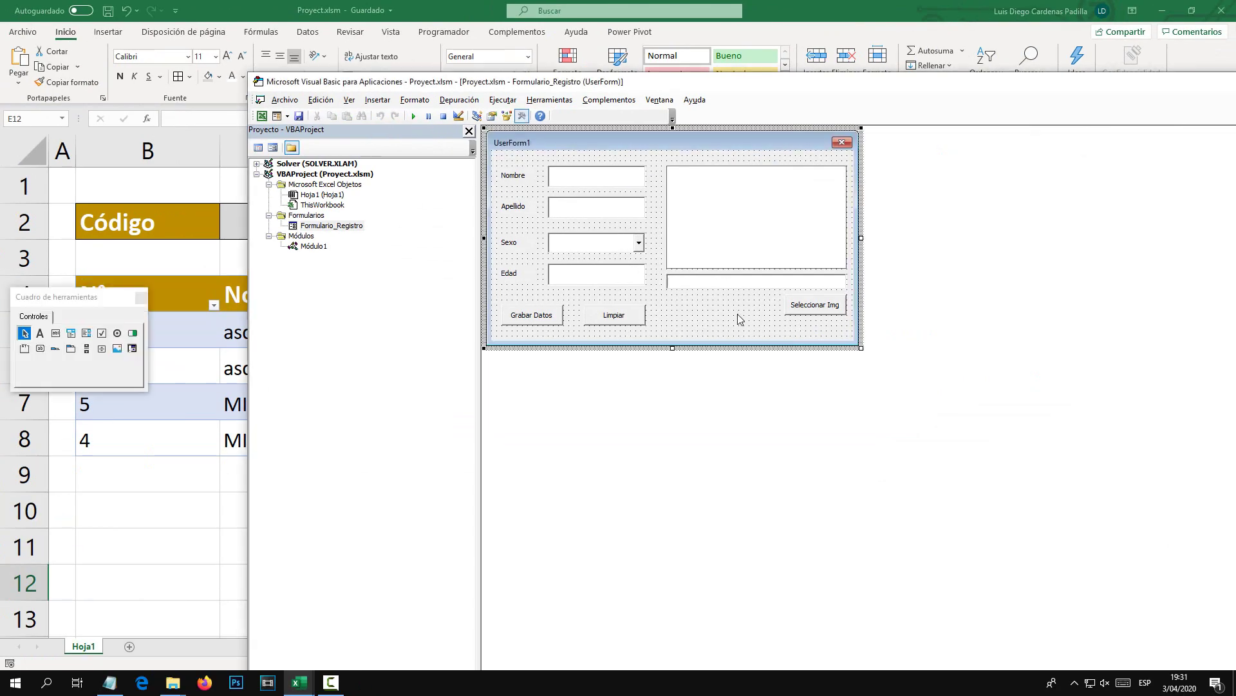
double_click(822, 310)
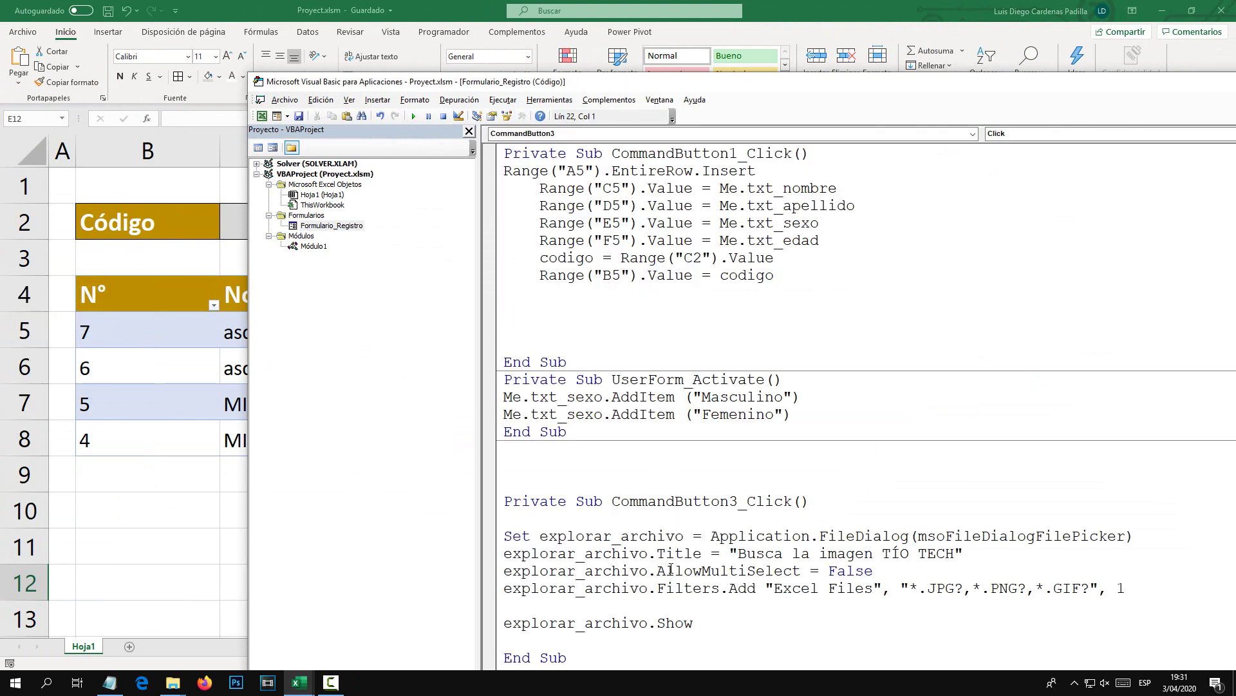
Add blank lines below the explorar_archivo.Show line, removing a stray period.
left_click_drag(740, 85, 609, 31)
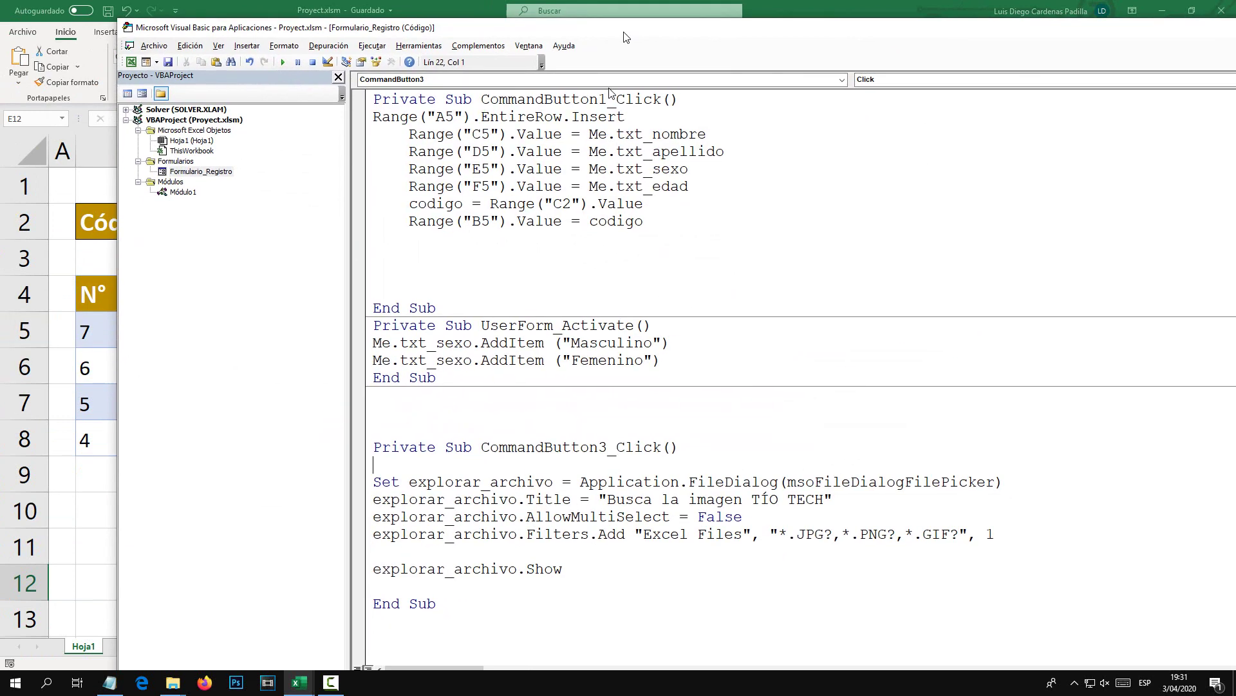
type(".")
key("Return")
key("Return")
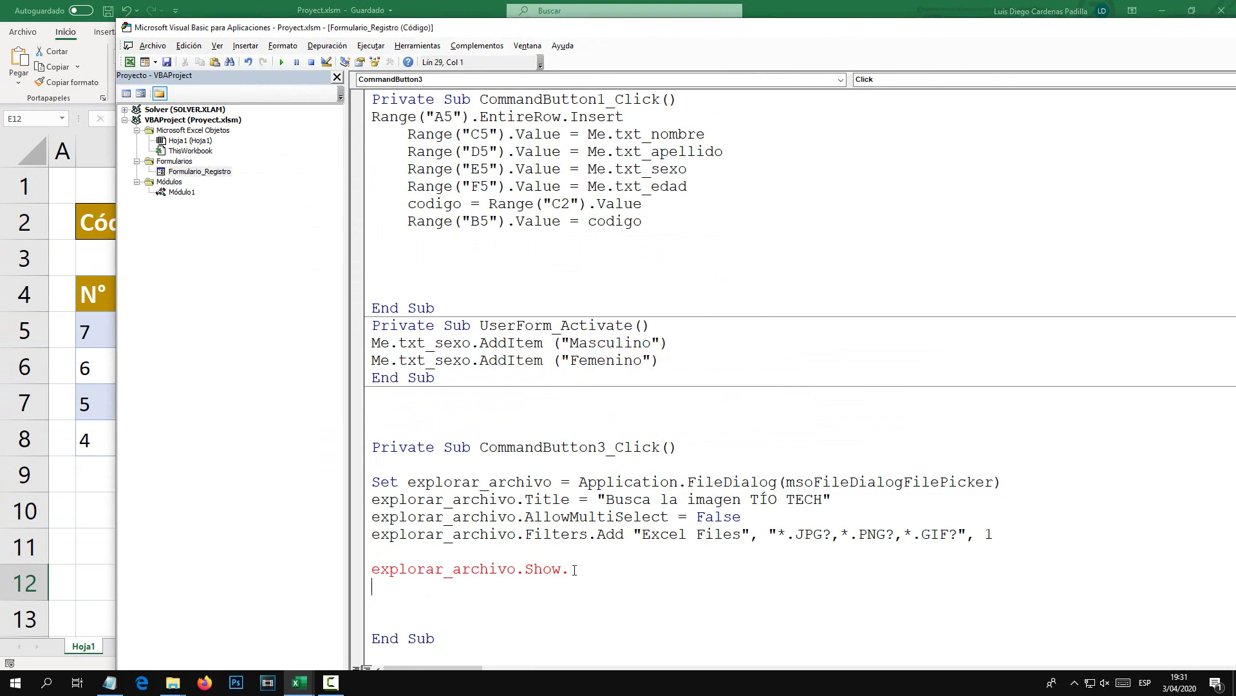
key("BackSpace")
key("BackSpace")
key("Return")
key("Return")
key("Return")
key("Return")
key("Return")
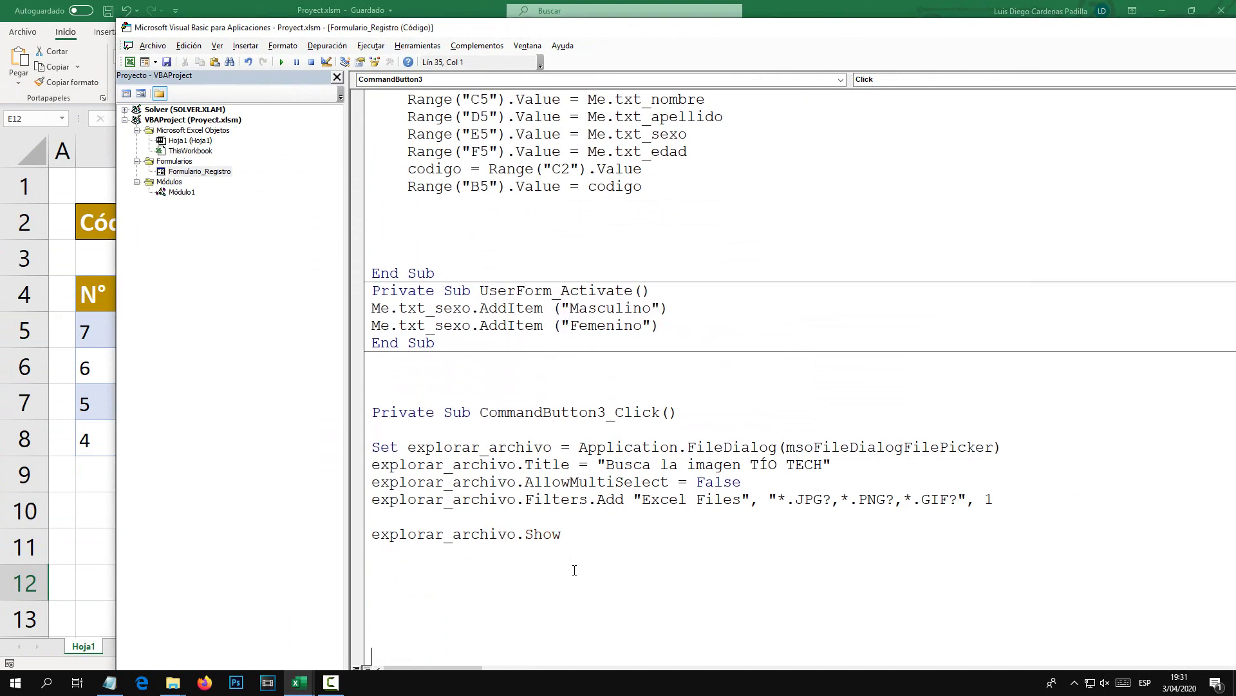
key("Return")
key("Return")
key("Return")
scroll(574, 570, "down", 2)
key("Return")
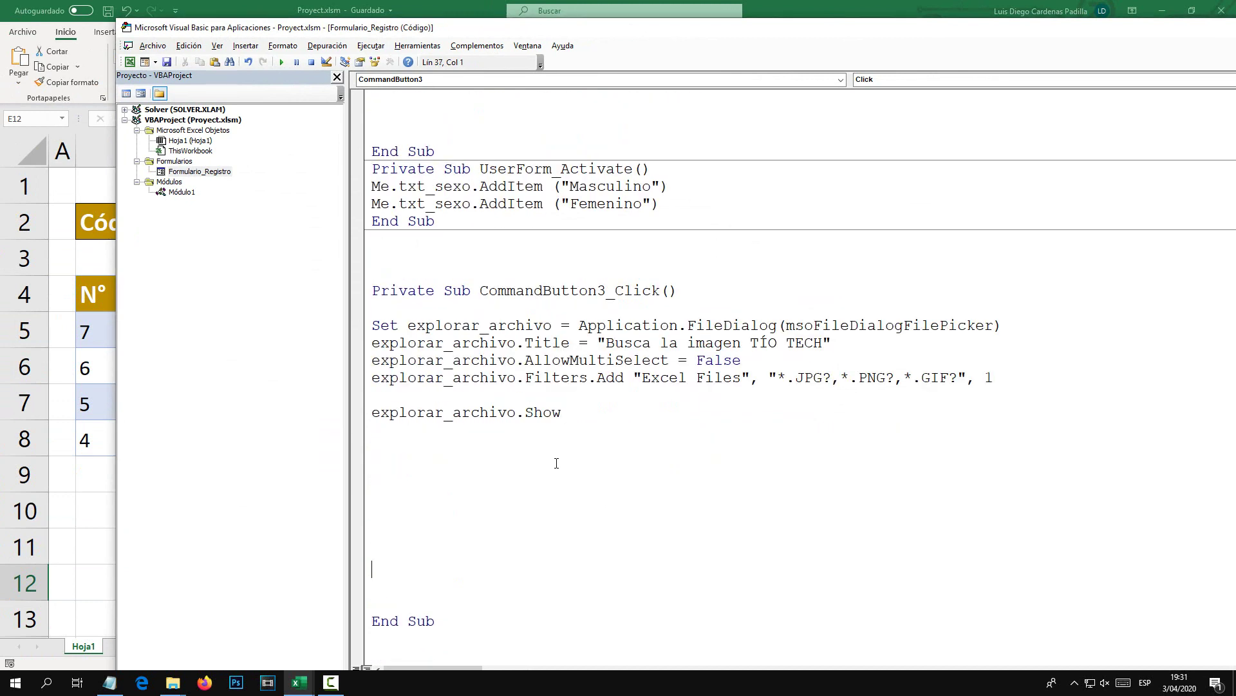
key("Return")
key("Return")
key("Return")
scroll(535, 343, "down", 2)
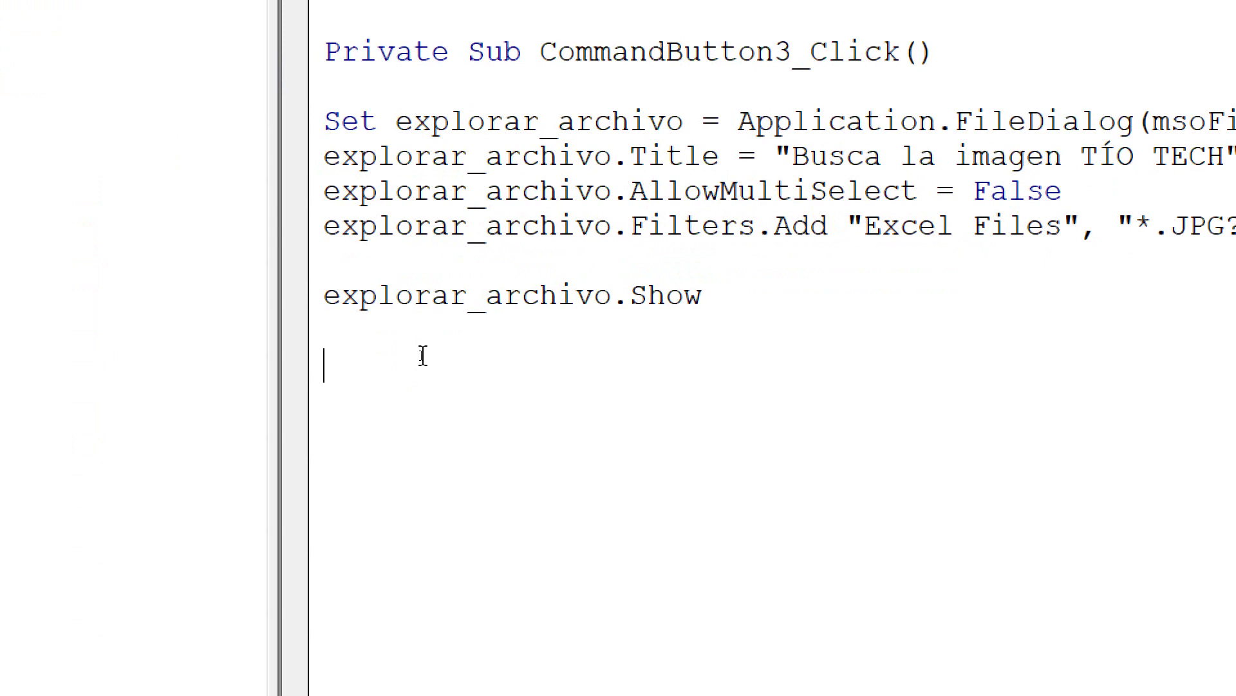
Write ruta_imagen = explorar_archivo.SelectedItems(1) on the line below Show.
type("ruta")
type("_imagen")
key("shift+Left")
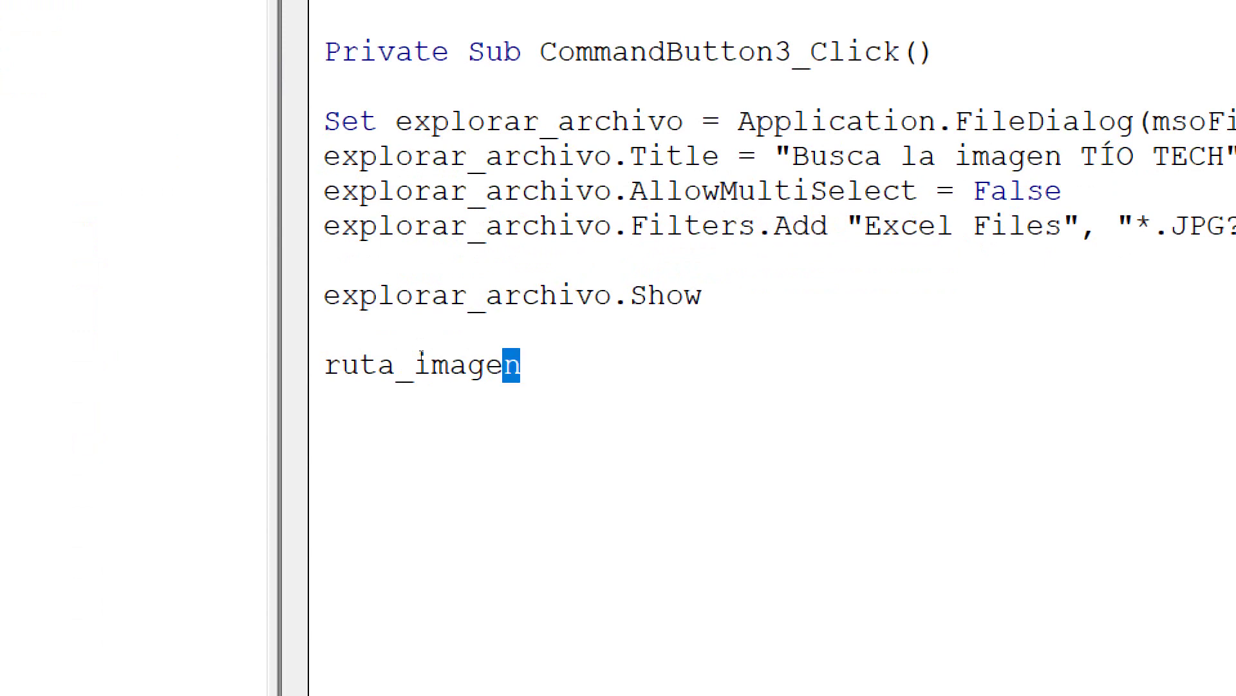
key("shift+Left")
key("shift+Left")
key("shift+Left")
key("shift+Left")
key("shift+Left")
key("shift+Left")
key("shift+Left")
key("shift+Left")
key("shift+Left")
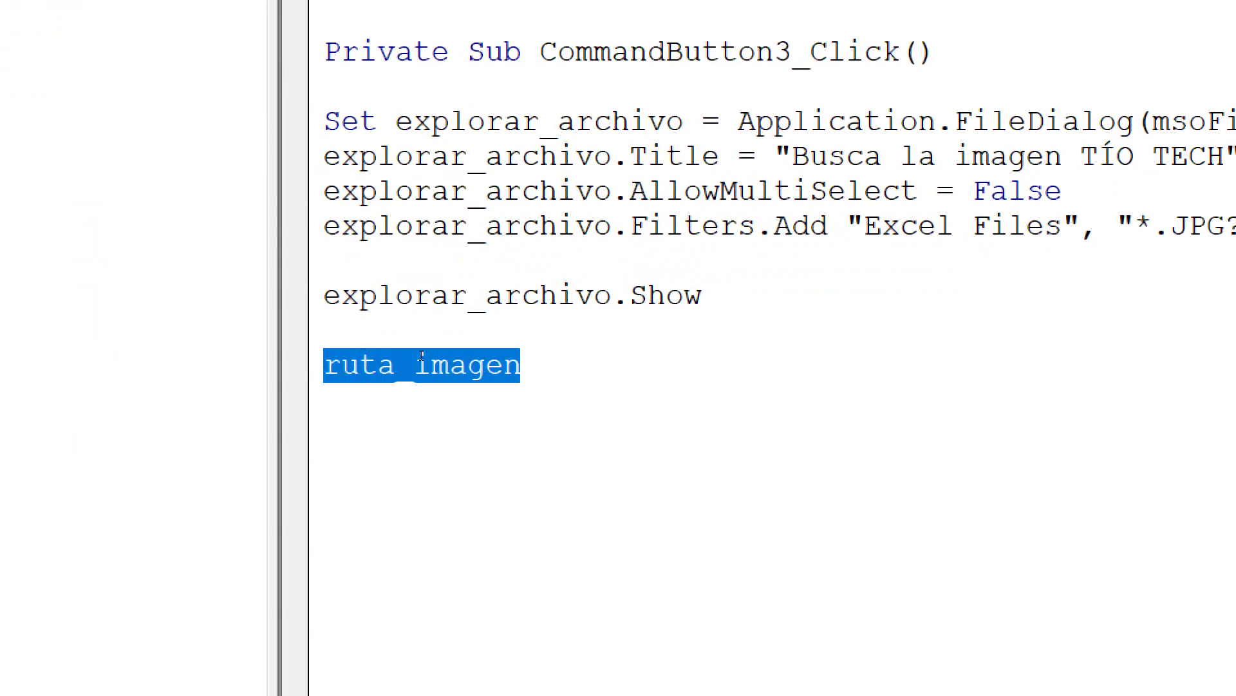
key("Right")
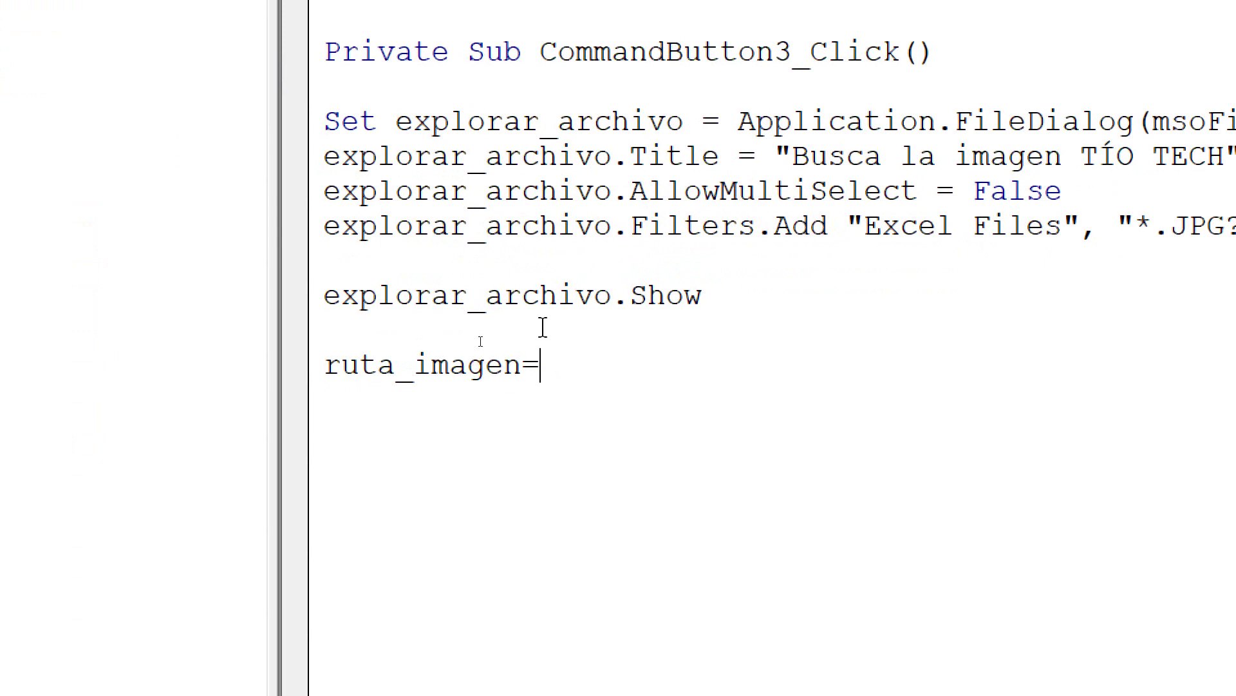
type("explorar")
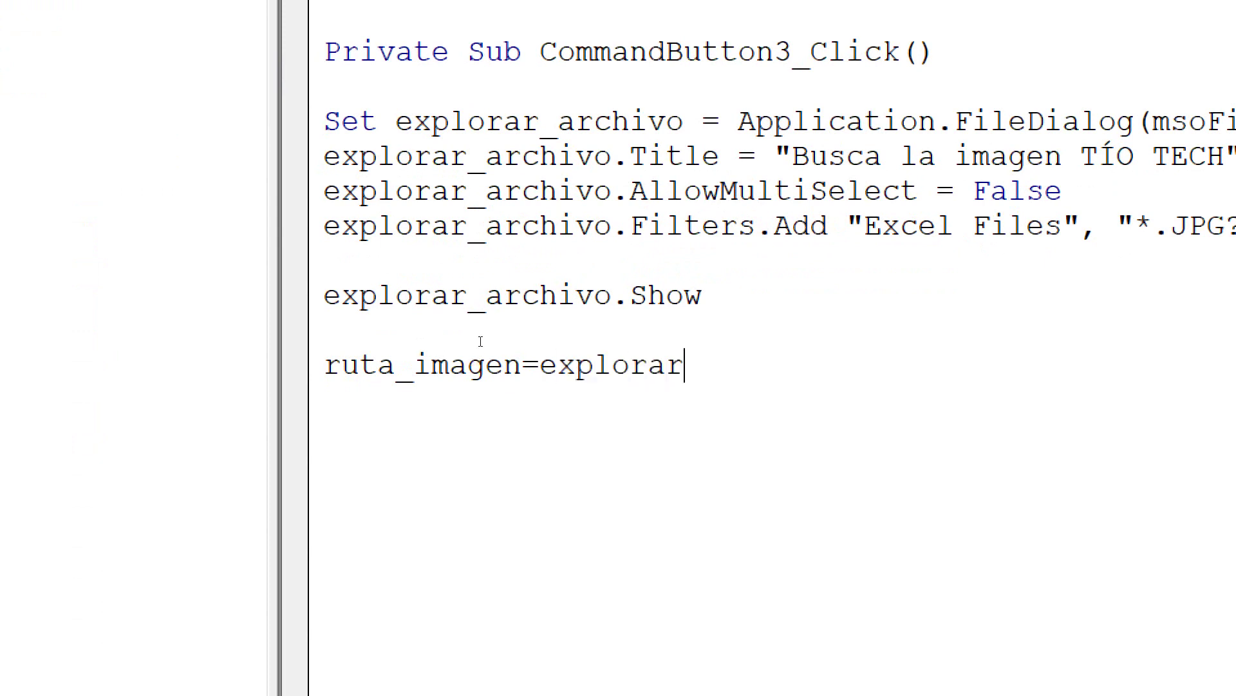
type("_archivo")
key("Return")
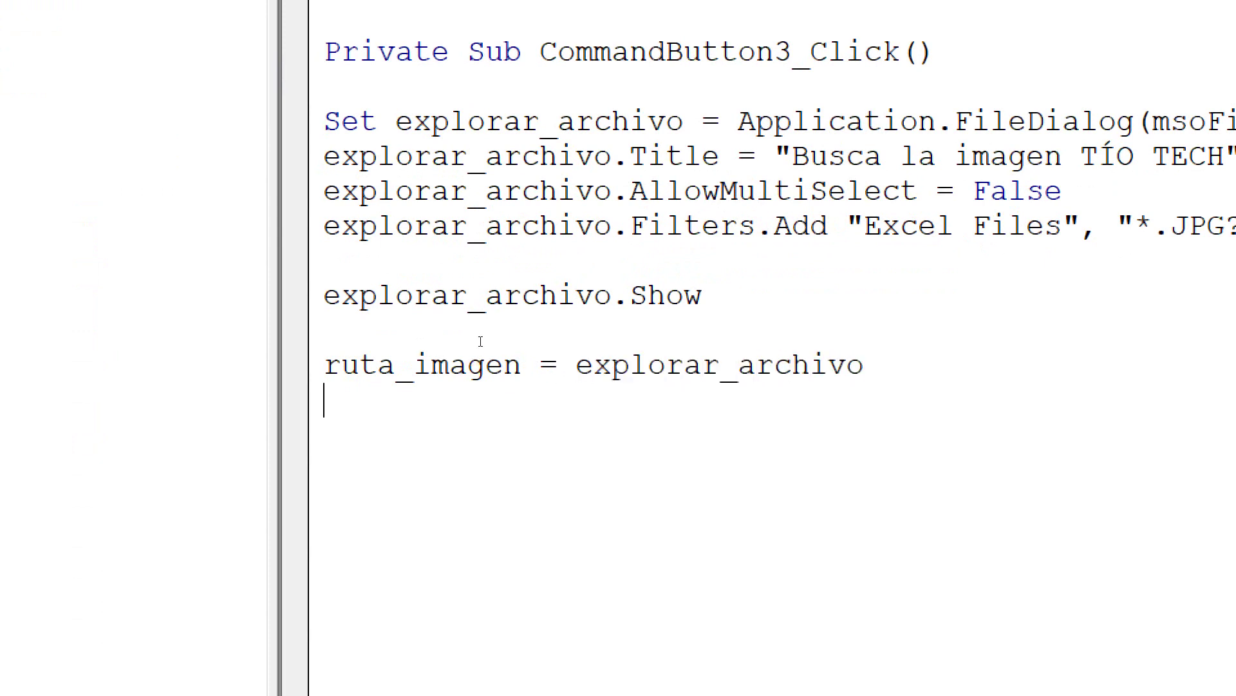
left_click_drag(610, 297, 304, 304)
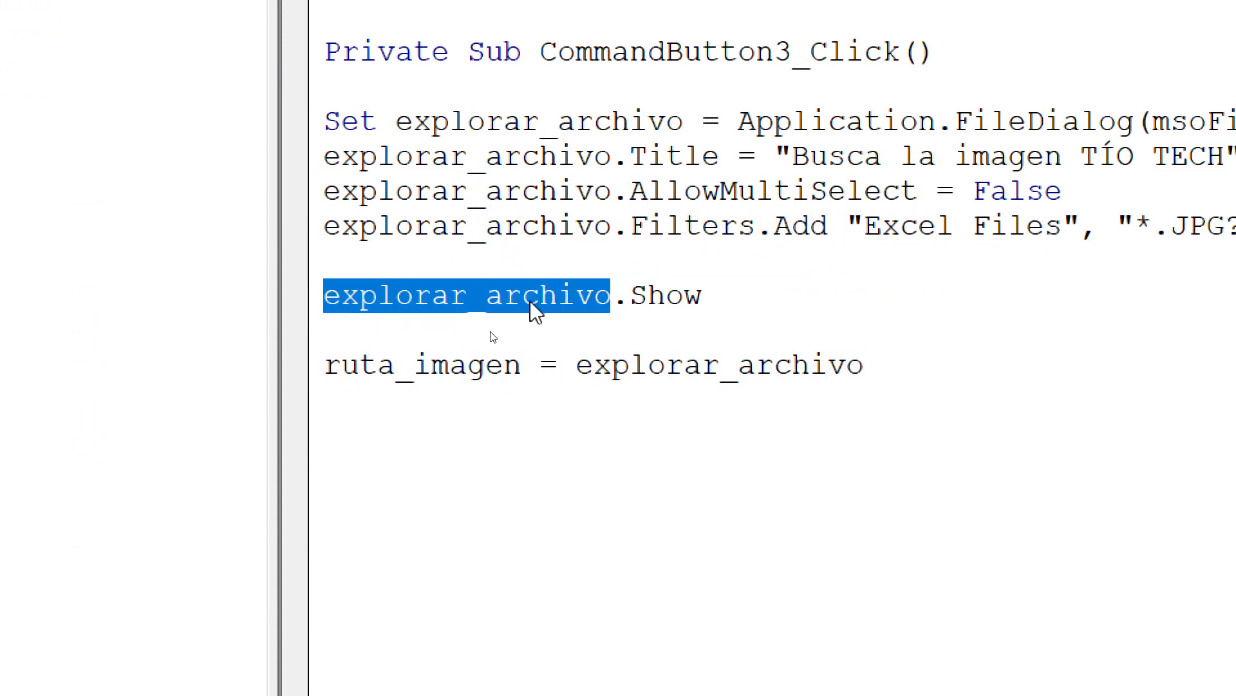
left_click(869, 379)
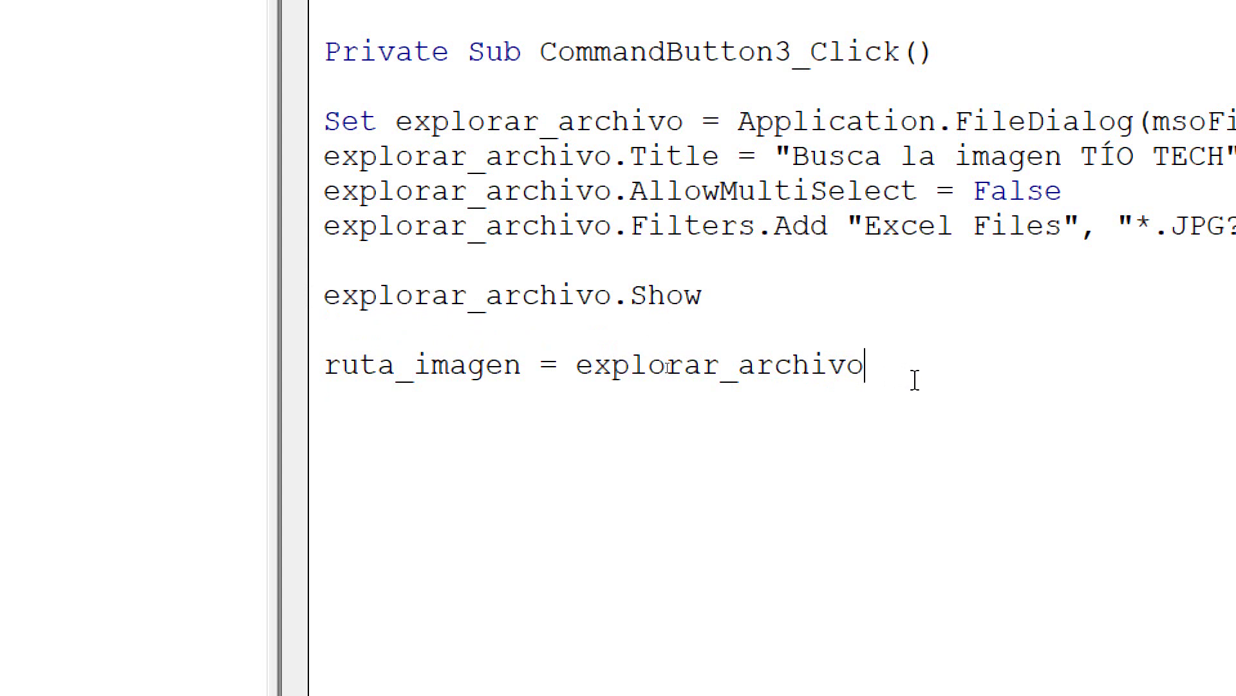
type(".S")
type("elect")
key("BackSpace")
key("BackSpace")
key("BackSpace")
key("BackSpace")
key("BackSpace")
type("elect")
type("ed")
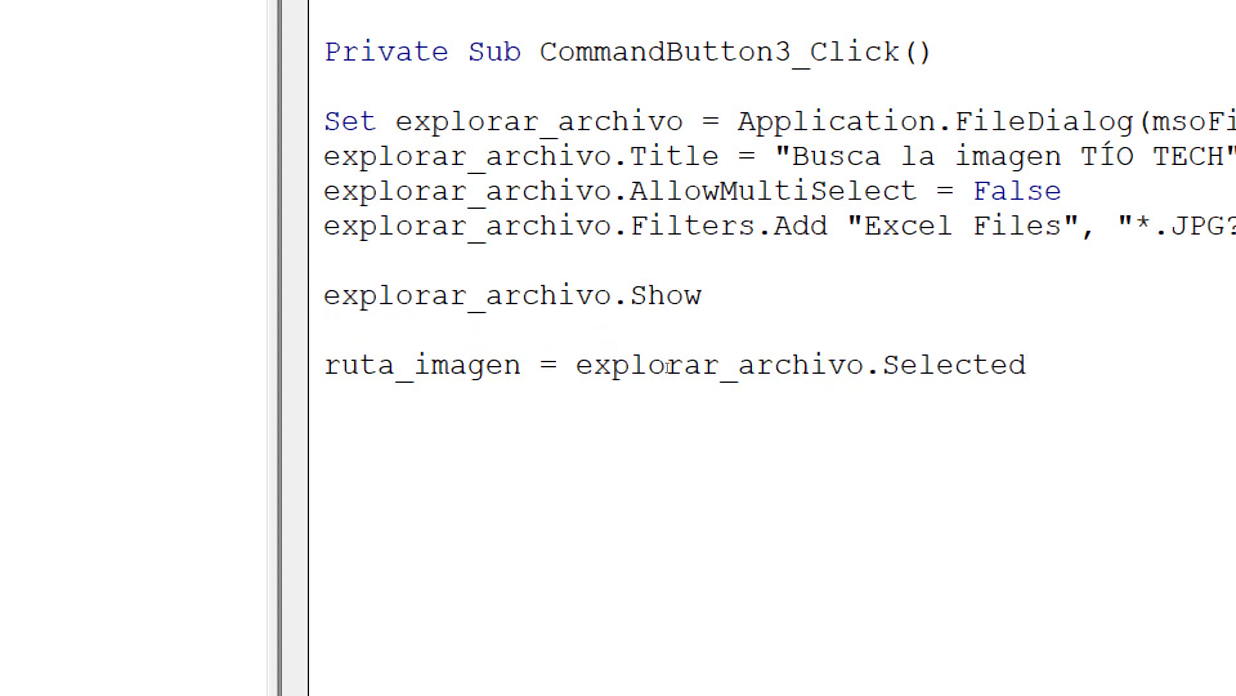
type("Item")
type("s")
type("(1)")
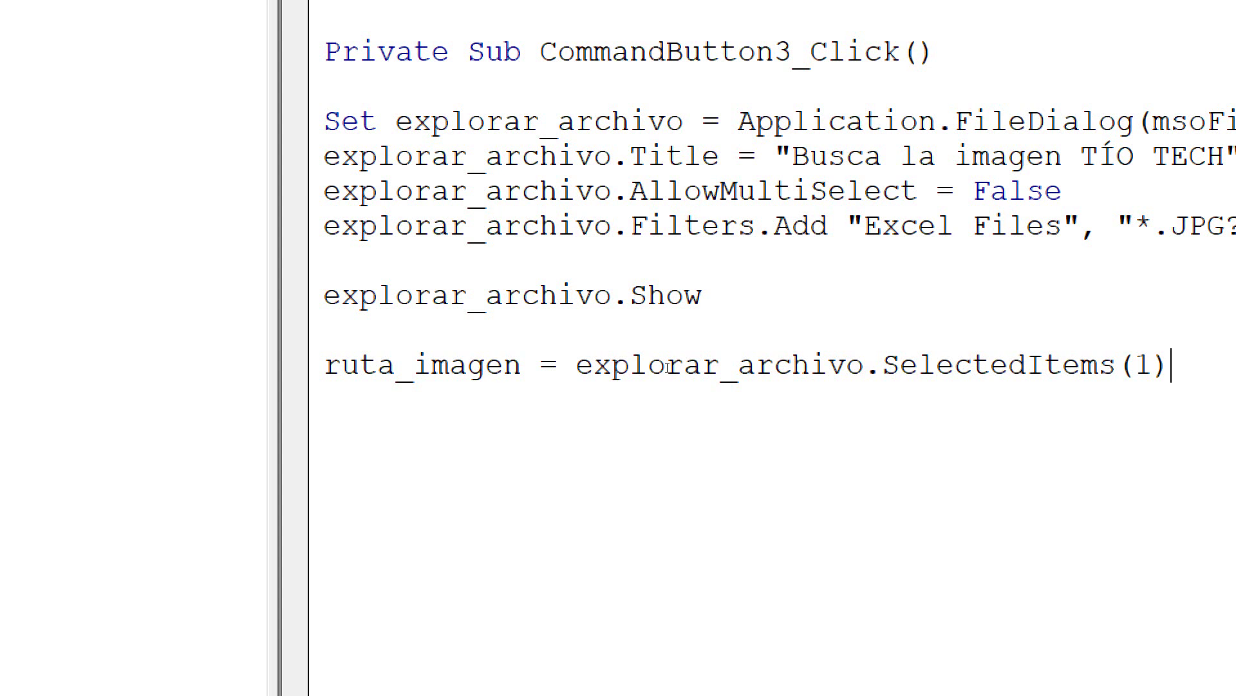
key("Return")
key("Return")
left_click_drag(324, 364, 525, 367)
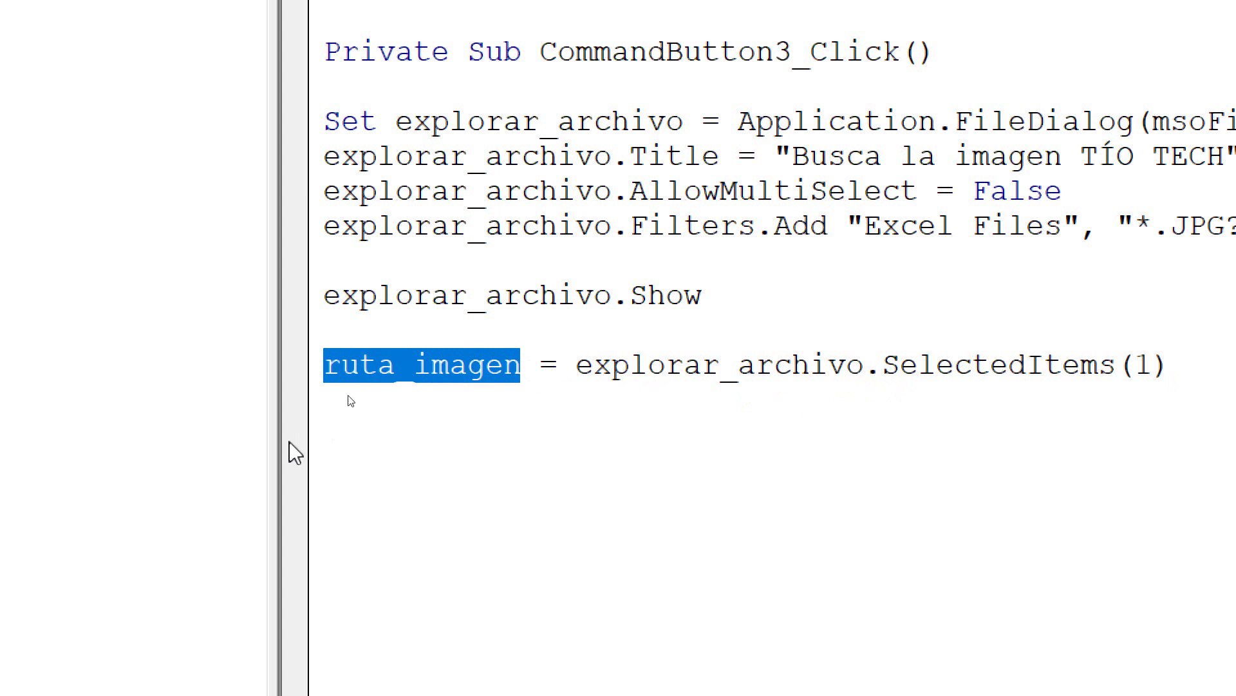
Add the line Me.txt_ruta.Value = ruta_imagen below the SelectedItems line.
left_click(375, 407)
type("me")
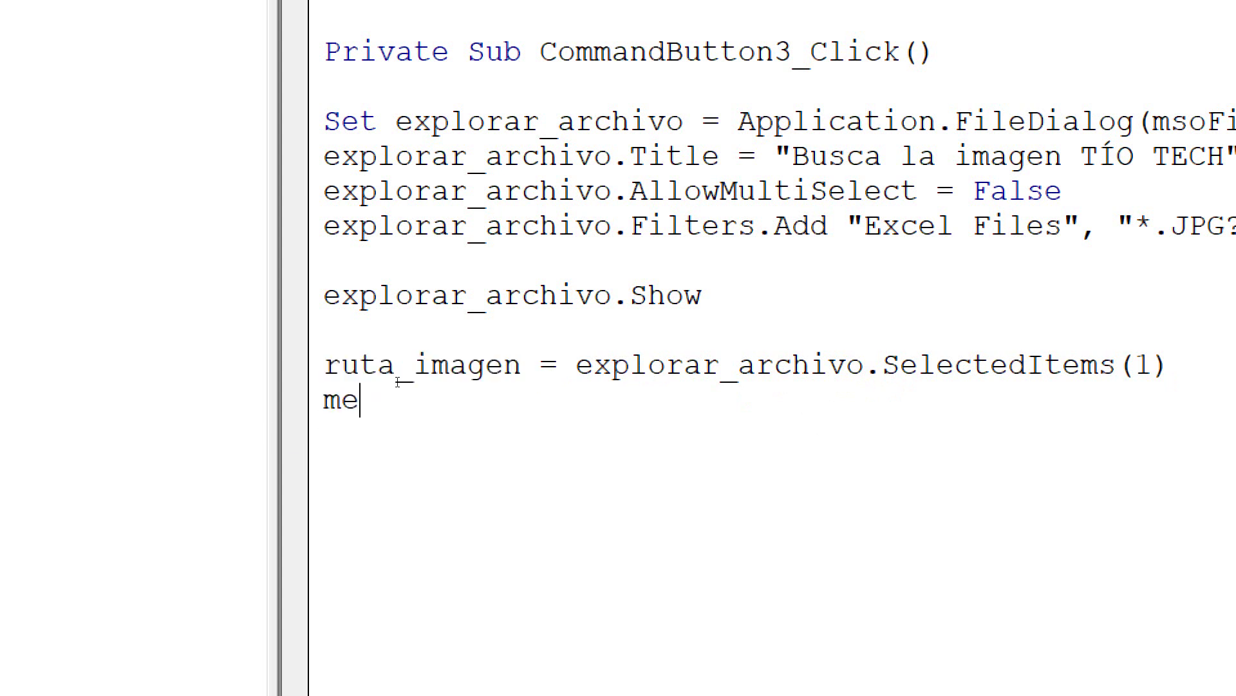
type(".Txt")
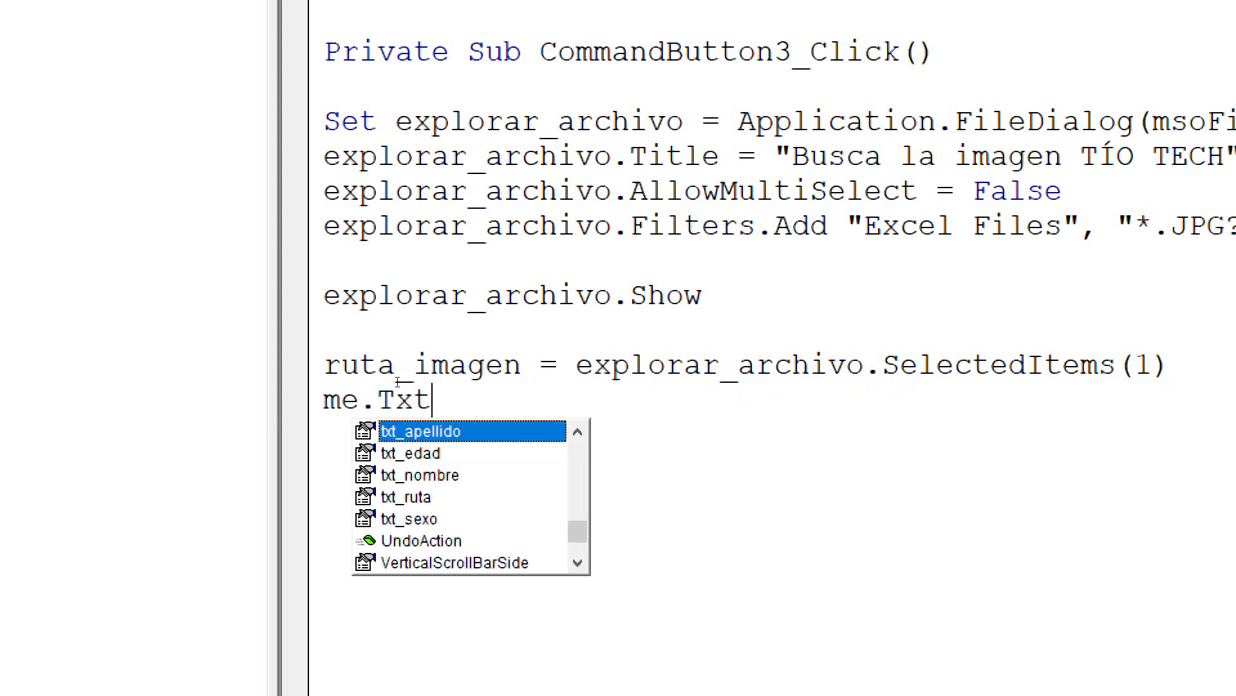
type("_ru")
key("Tab")
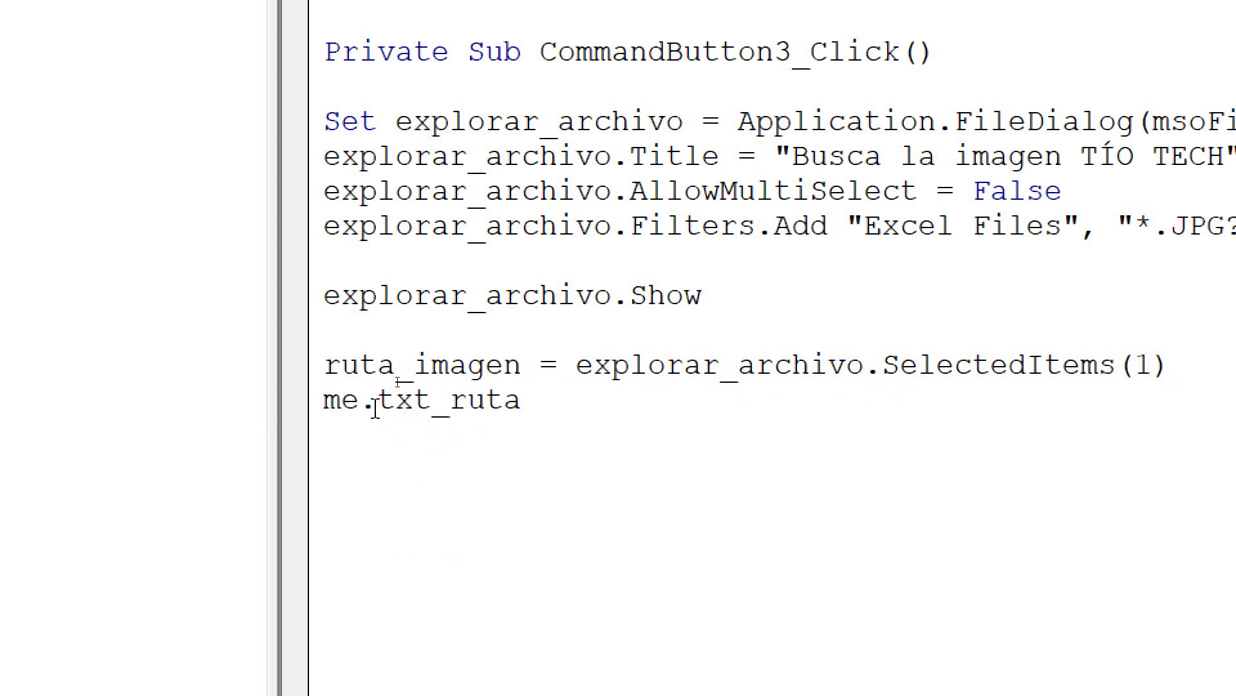
type(".value")
type("=")
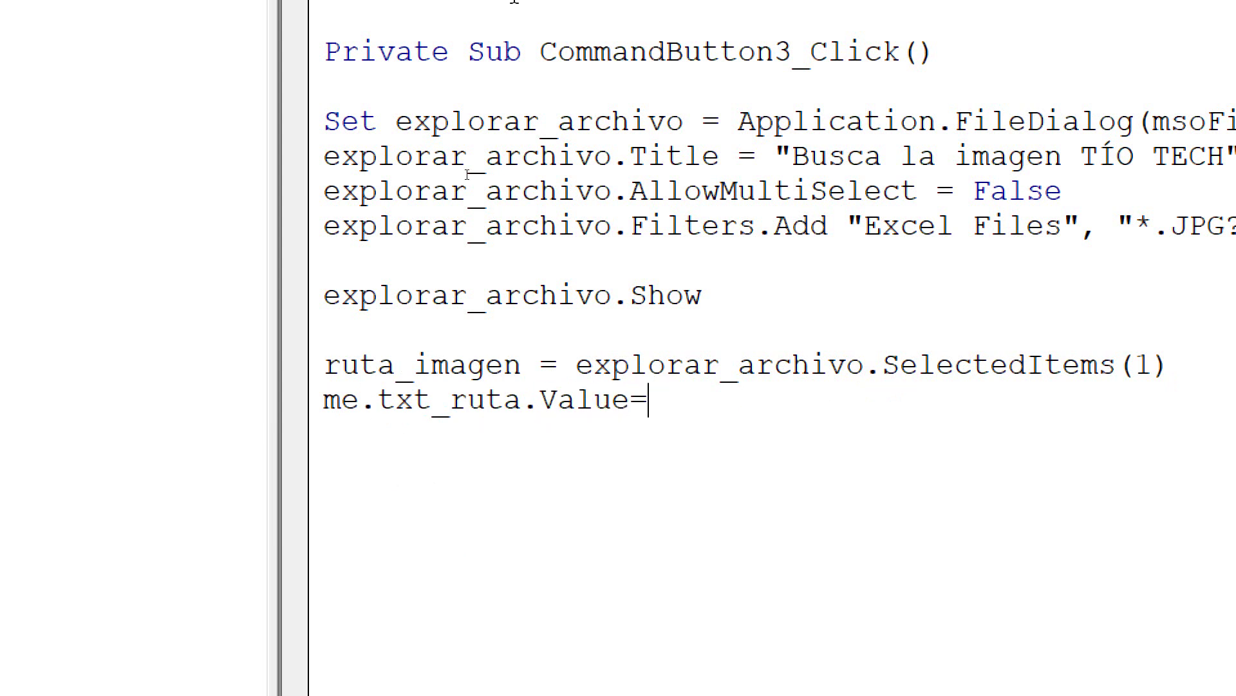
type("ruta_imagen")
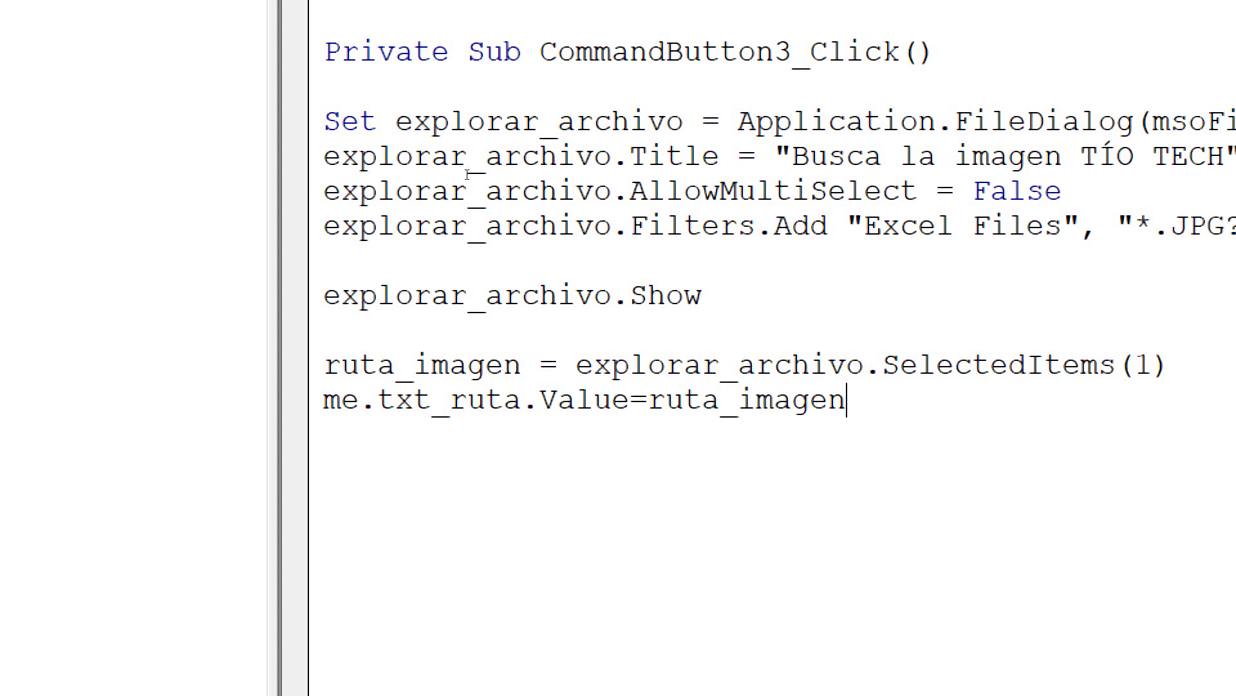
key("Up")
Review the ruta_imagen variable and the explorar_archivo.SelectedItems(1) expression above it.
key("Right")
key("shift+Left")
key("shift+Left")
key("shift+Left")
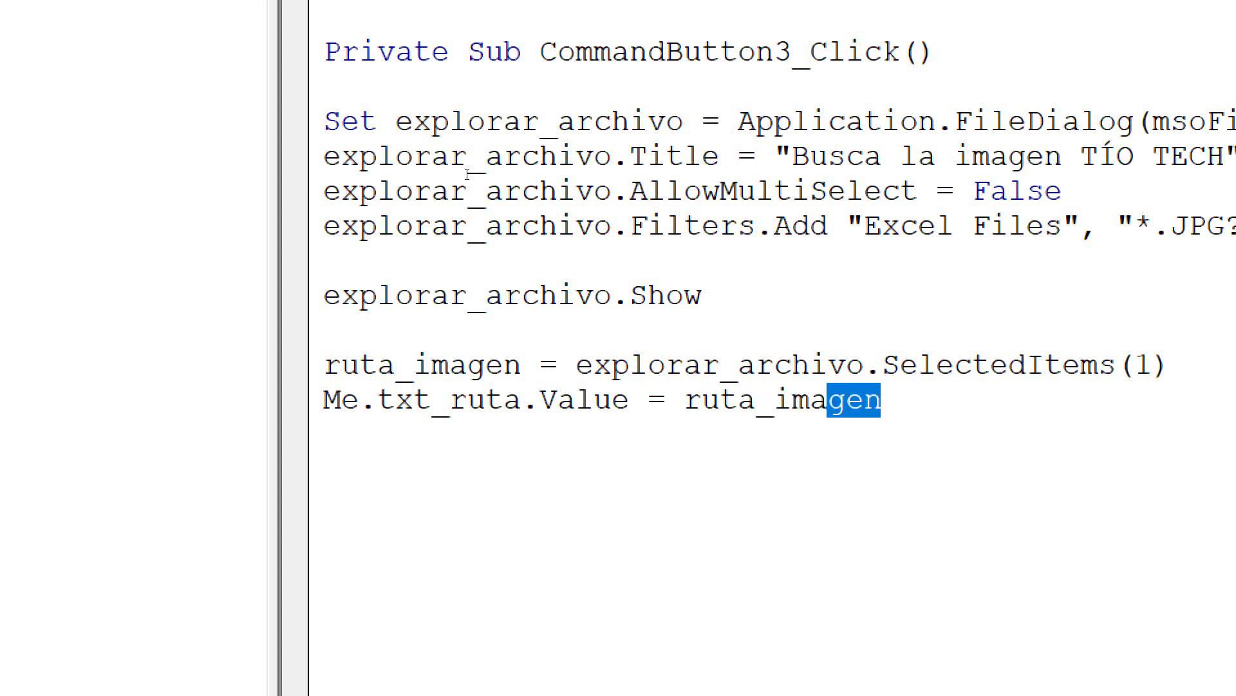
key("shift+Left")
key("shift+Left")
key("shift+Left")
key("shift+Right")
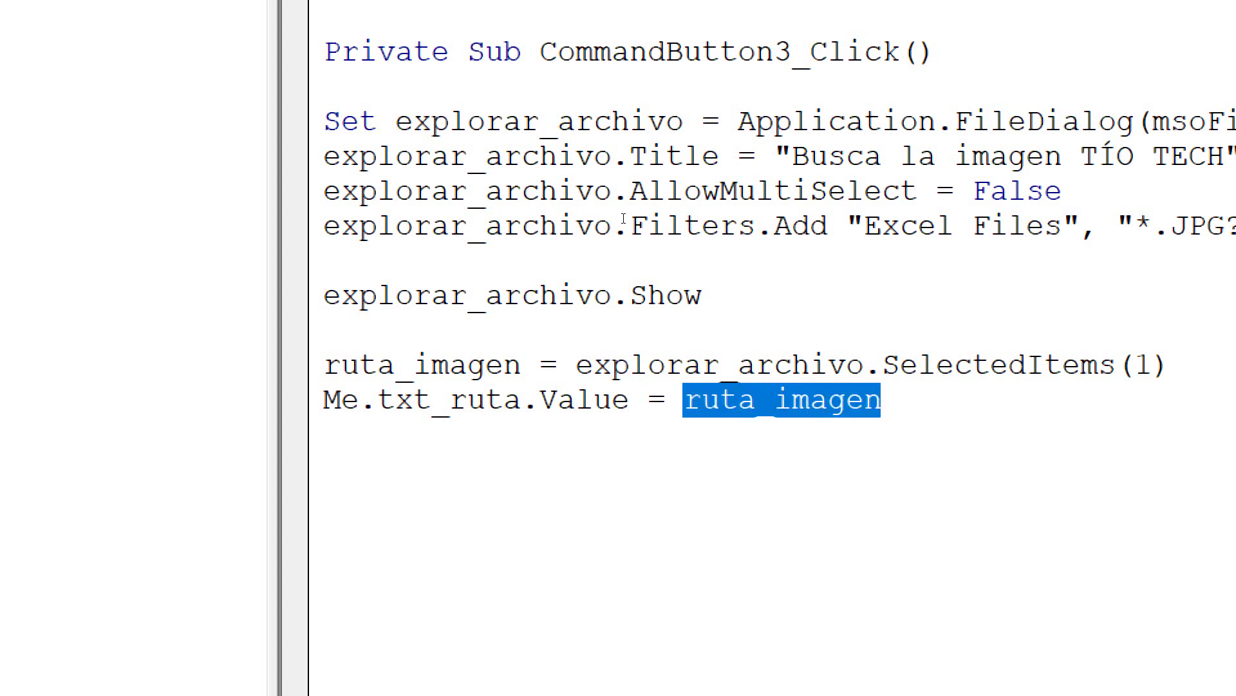
left_click(429, 503)
key("shift+Left")
key("shift+Left")
key("shift+Left")
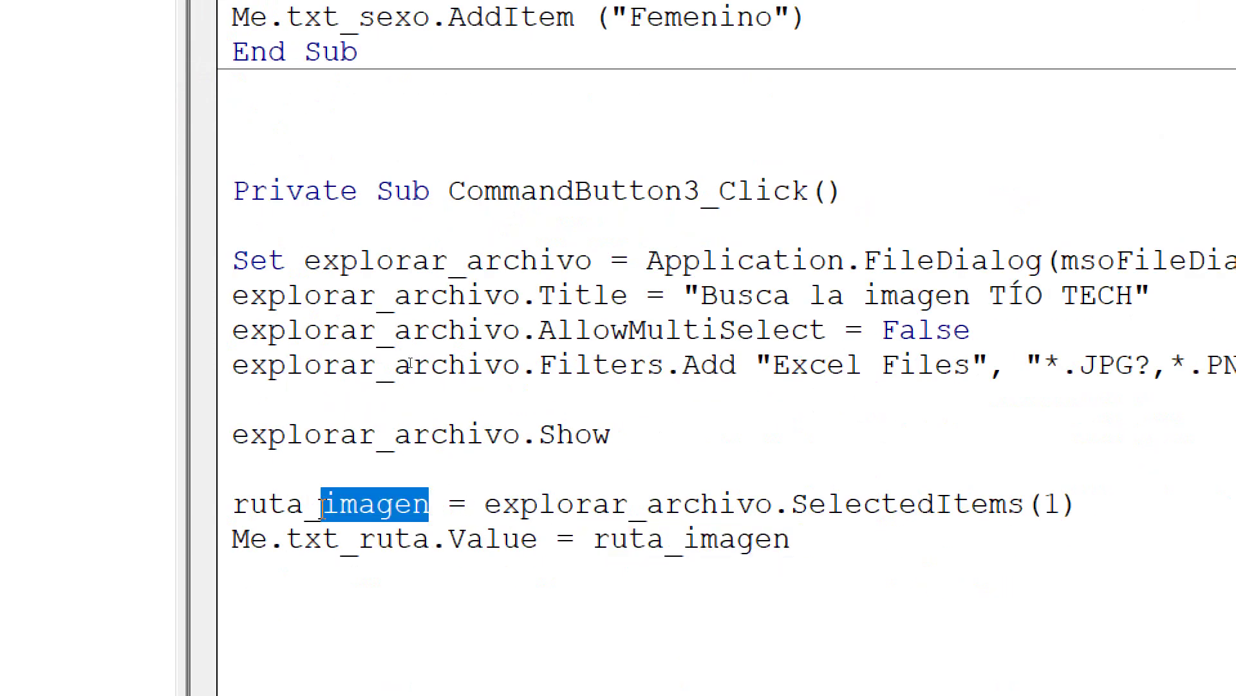
key("shift+Left")
key("shift+Left")
key("shift+Left")
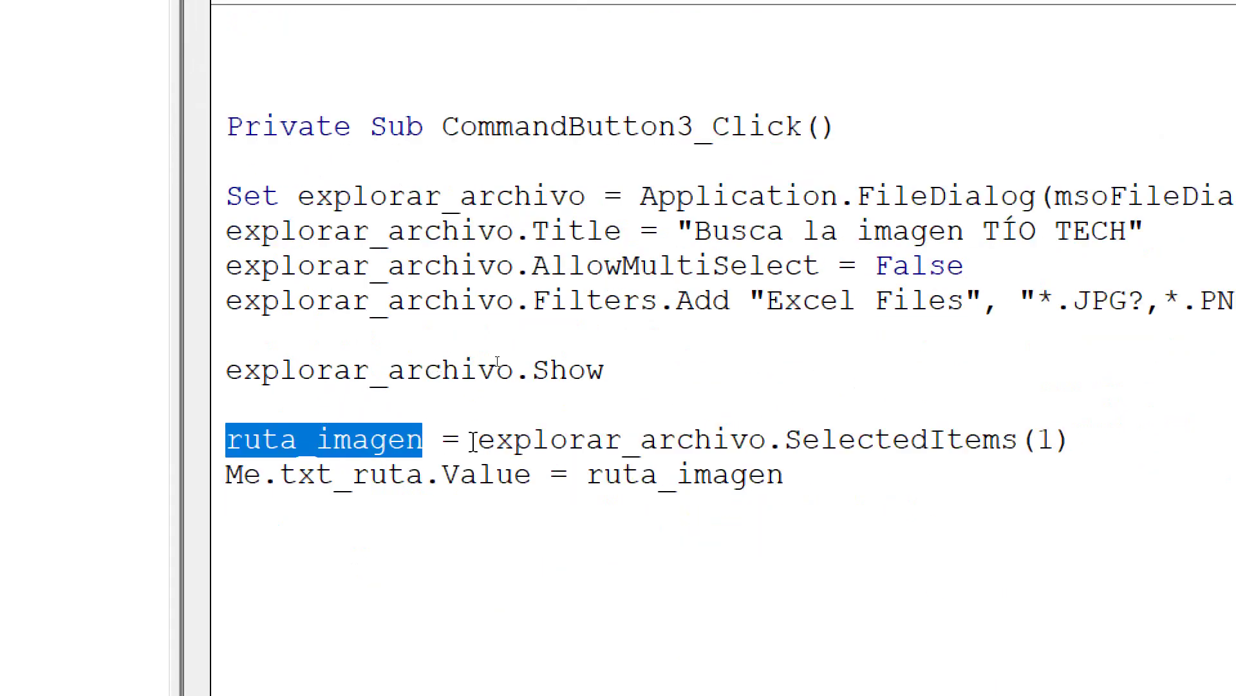
mouse_move(477, 440)
left_mouse_down()
mouse_move(1041, 442)
mouse_move(495, 444)
left_mouse_up()
left_click(1057, 440)
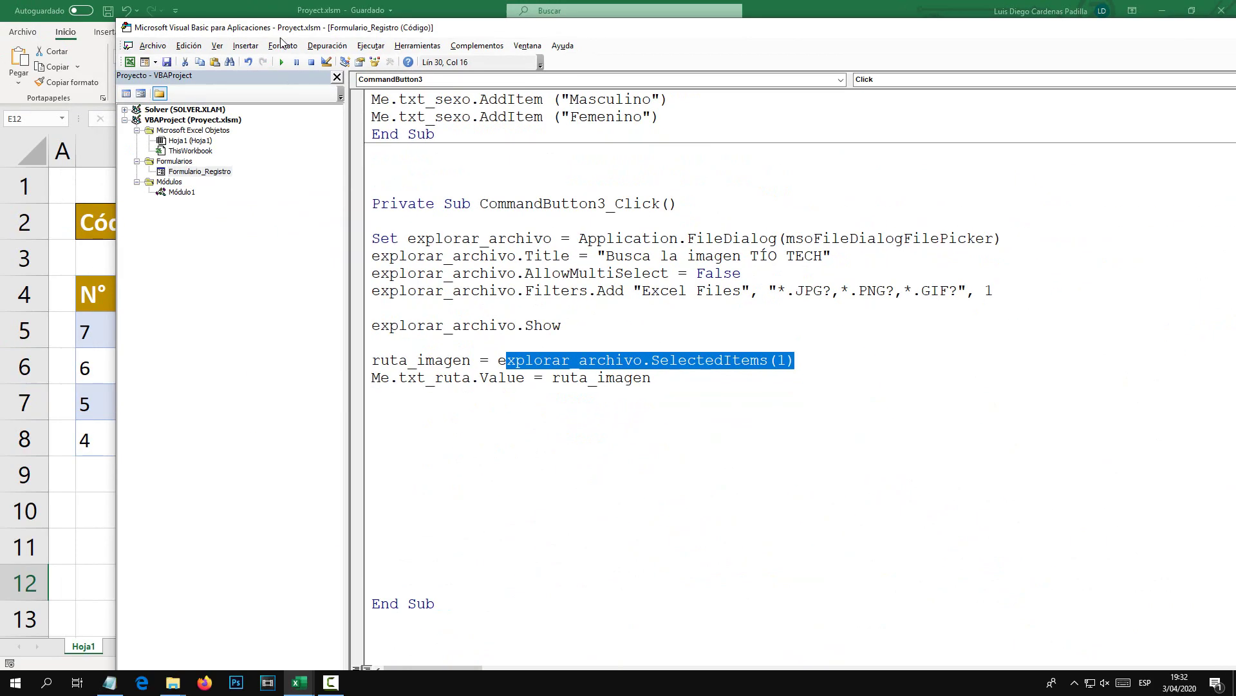
Save the workbook, run the form, and choose BG.jpg to see its path in txt_ruta.
left_click(165, 62)
left_click_drag(1126, 31, 759, 31)
left_click(950, 71)
left_click(890, 233)
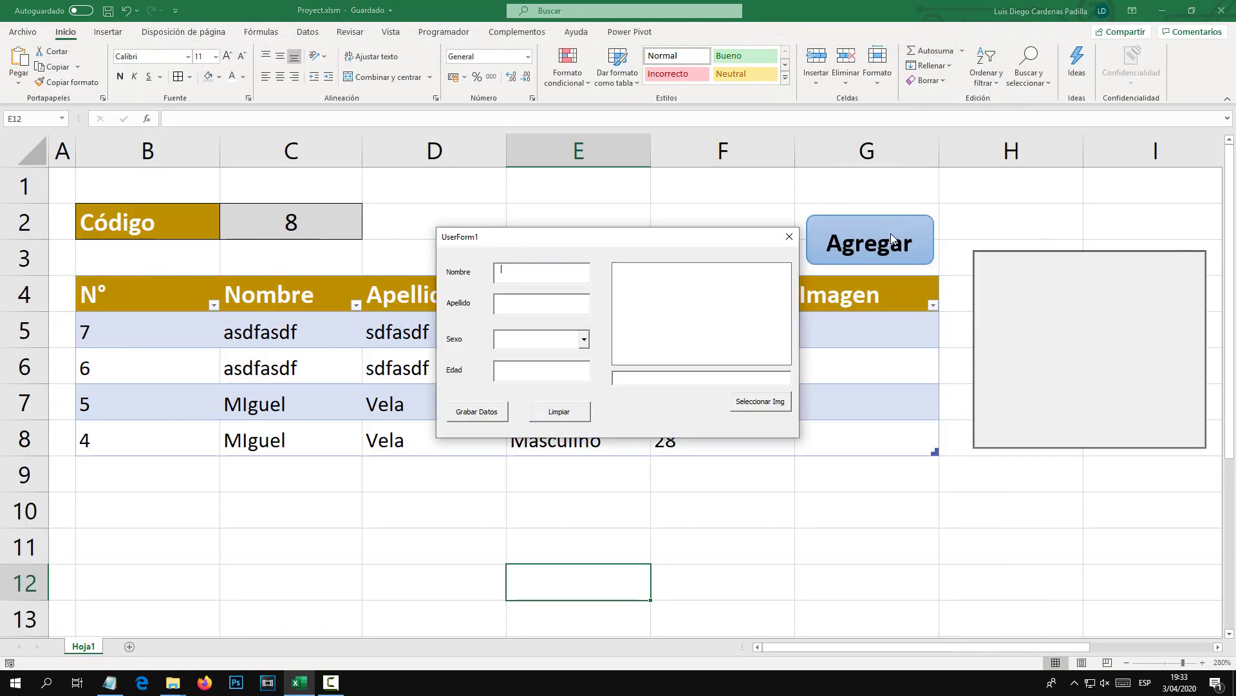
left_click(757, 401)
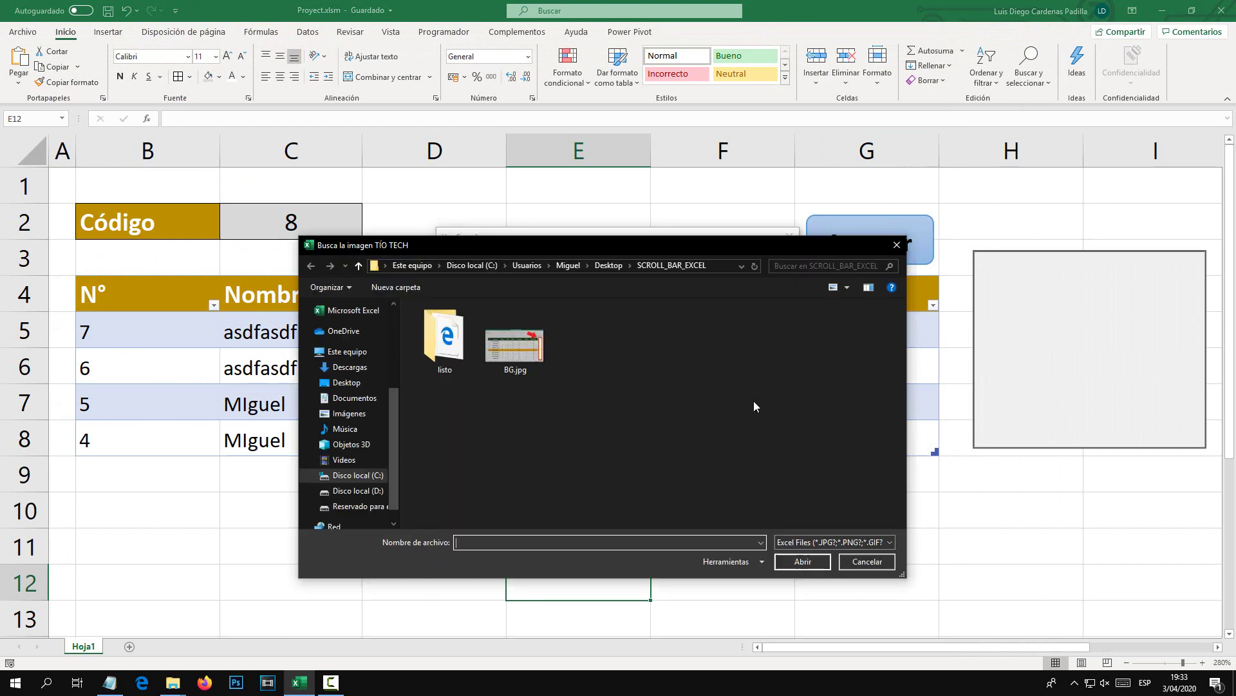
double_click(529, 351)
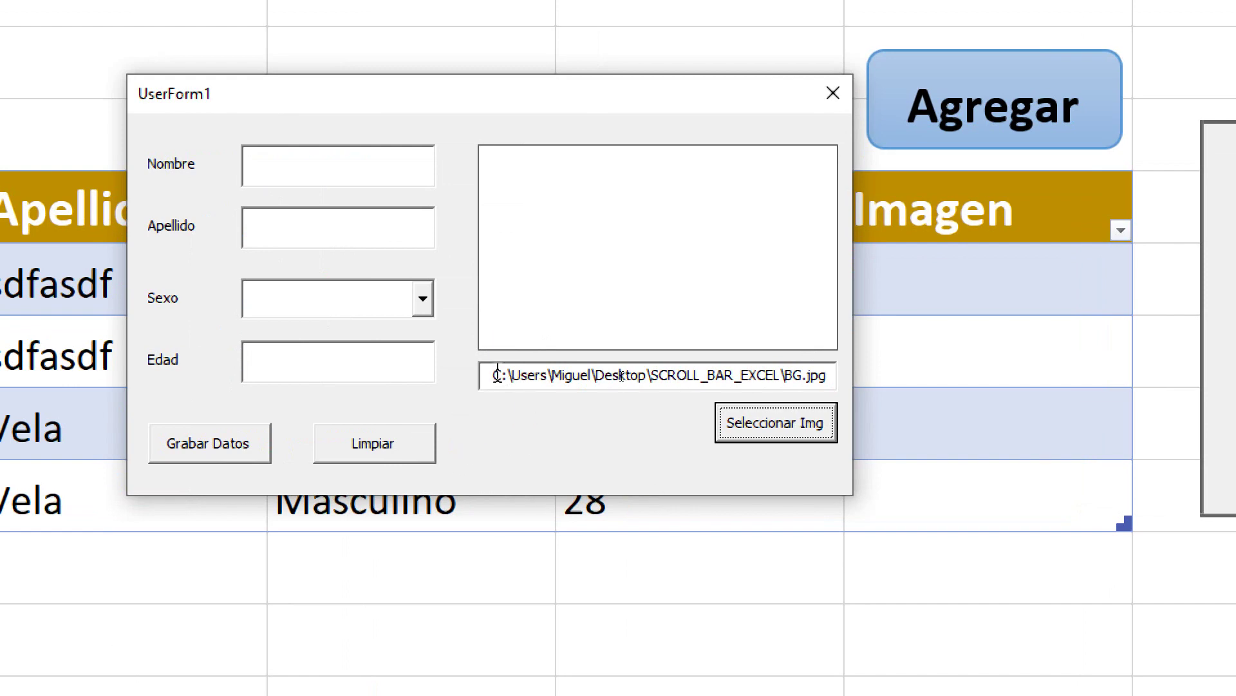
left_click_drag(618, 378, 964, 373)
Pick Veneno-Wallpaper-HD.jpg from the Desktop, inspect its full path, and close the form.
left_click(811, 416)
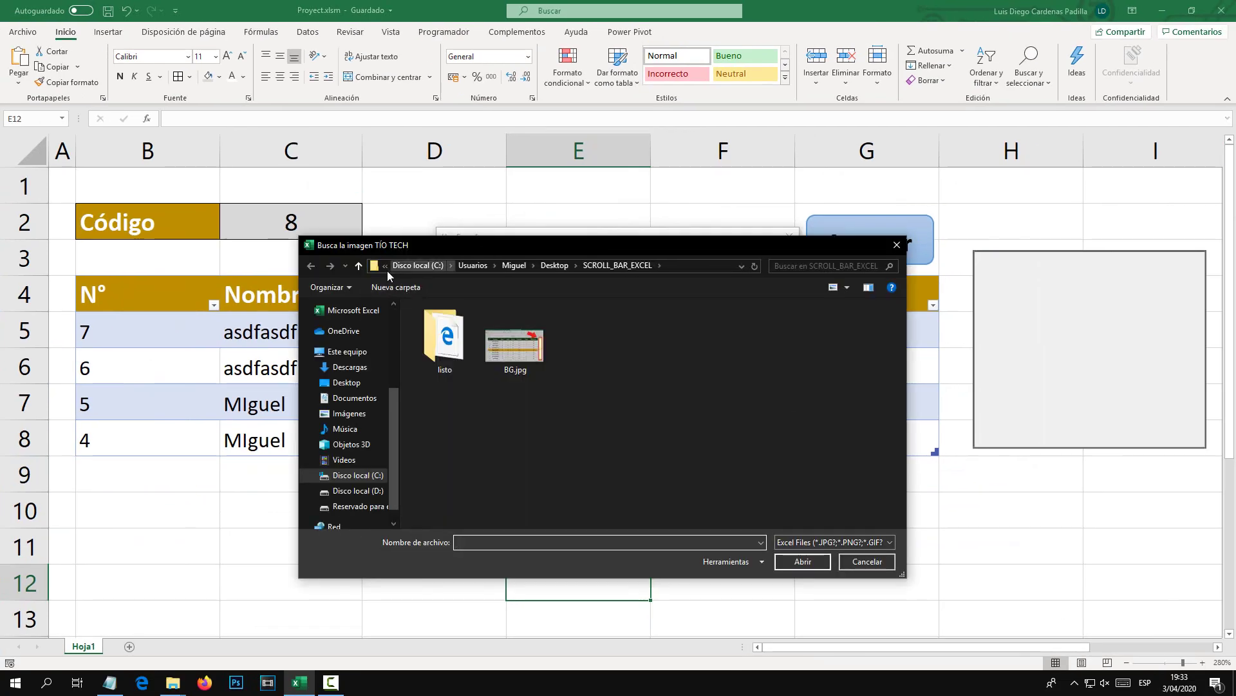
left_click(385, 265)
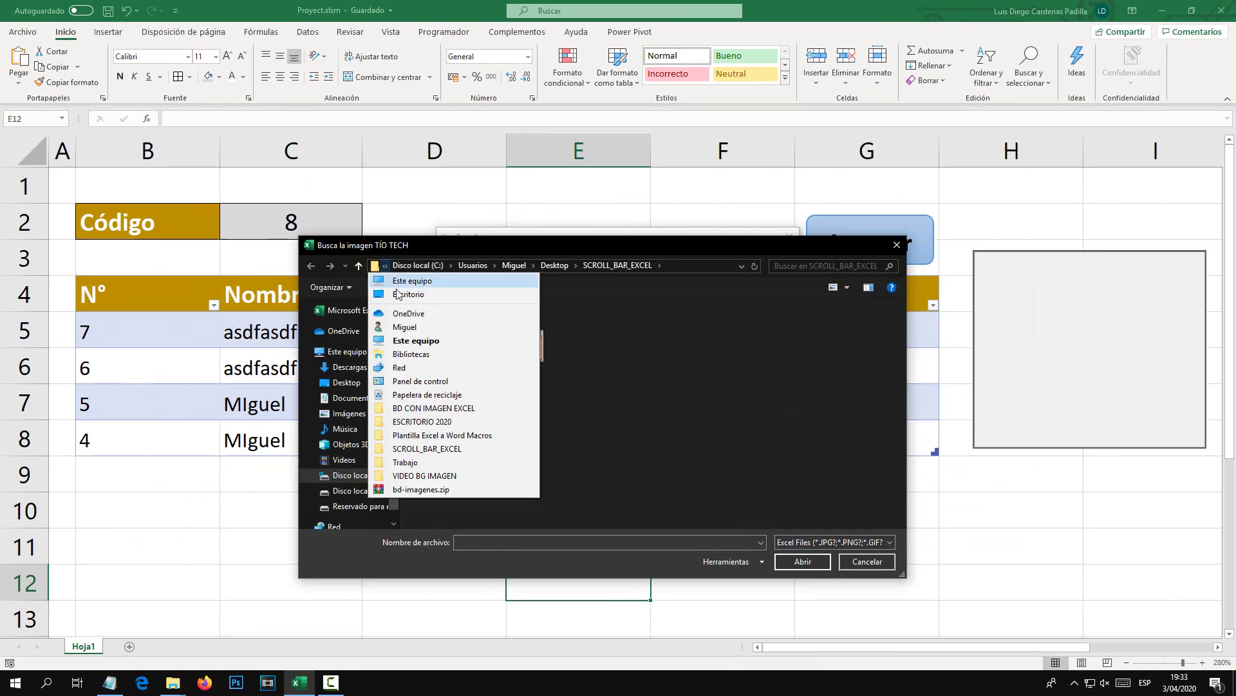
left_click(411, 295)
left_click(444, 490)
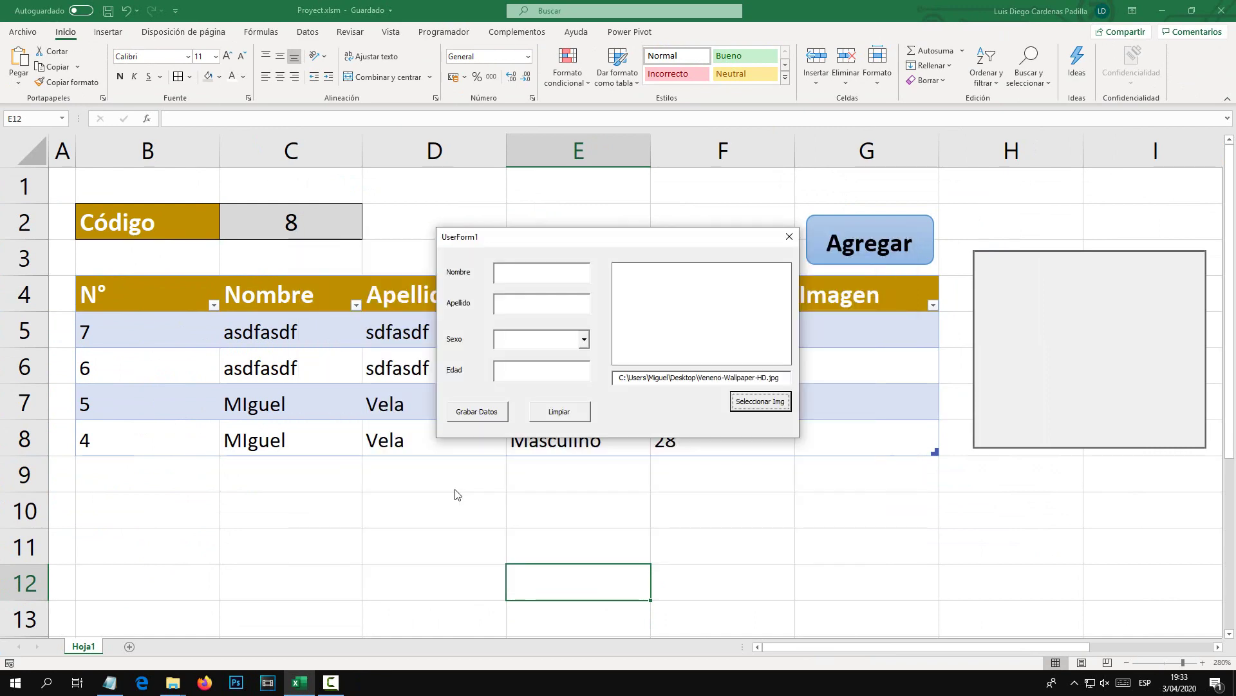
left_click(803, 561)
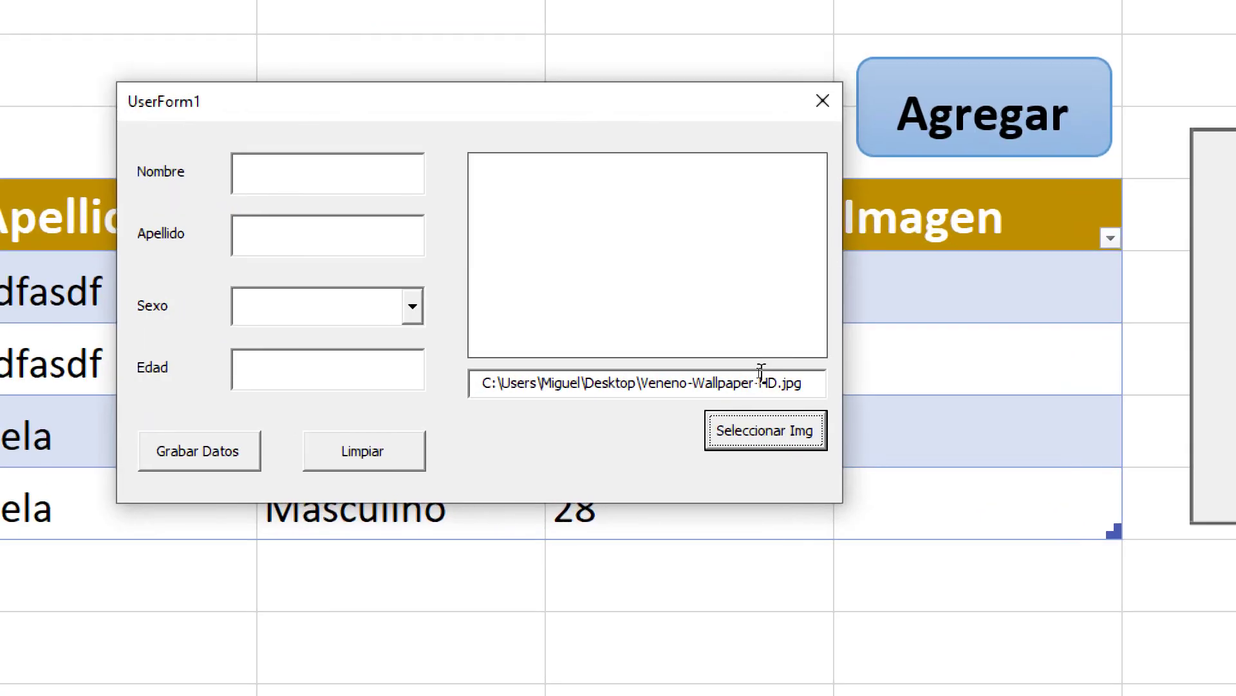
left_click_drag(587, 384, 802, 384)
left_click(644, 383)
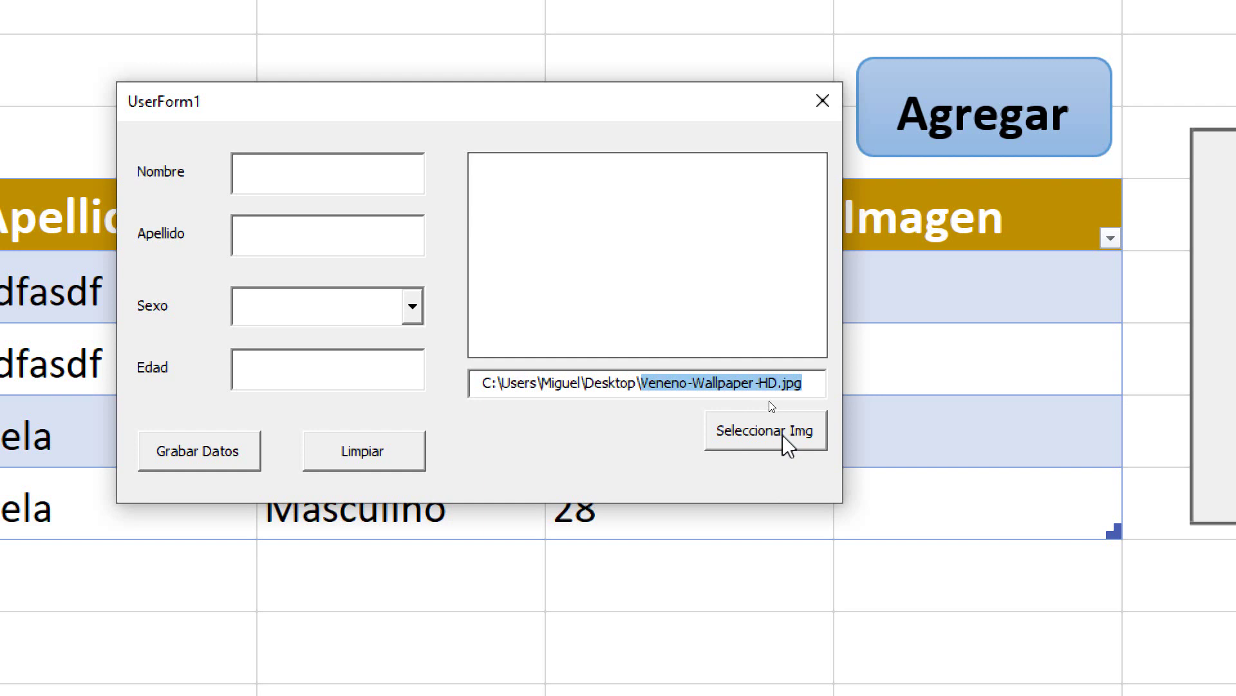
left_click(769, 383)
left_click_drag(810, 384, 480, 384)
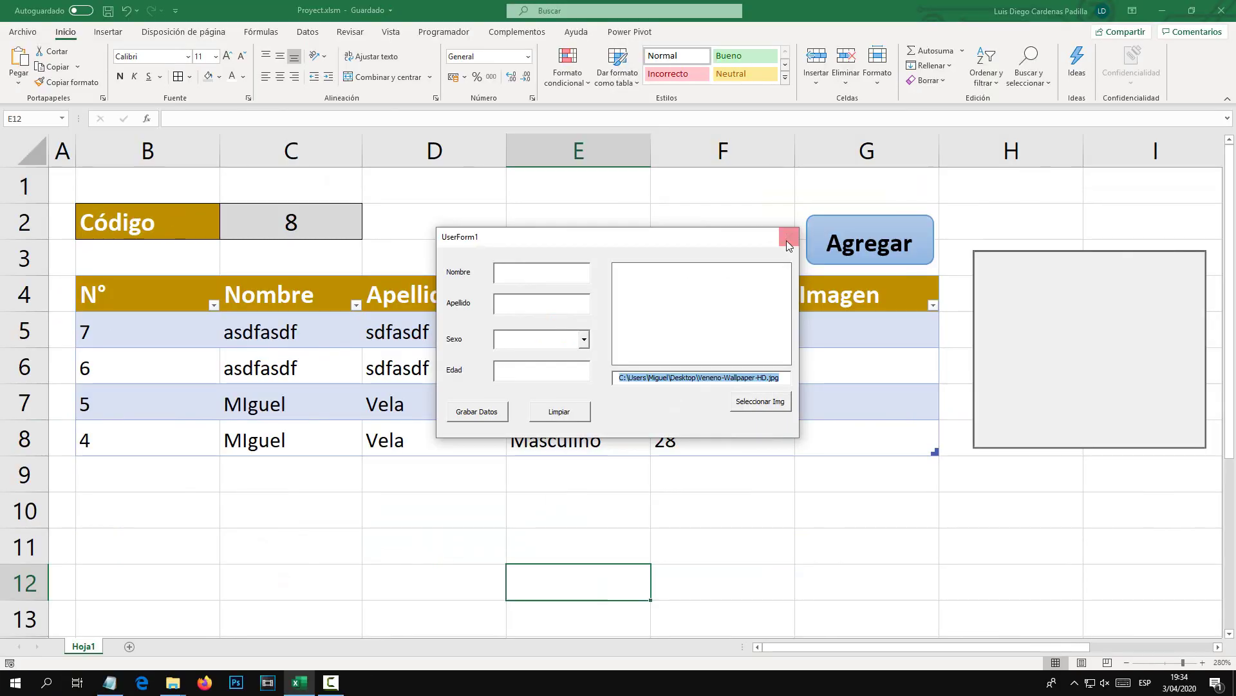
left_click(786, 236)
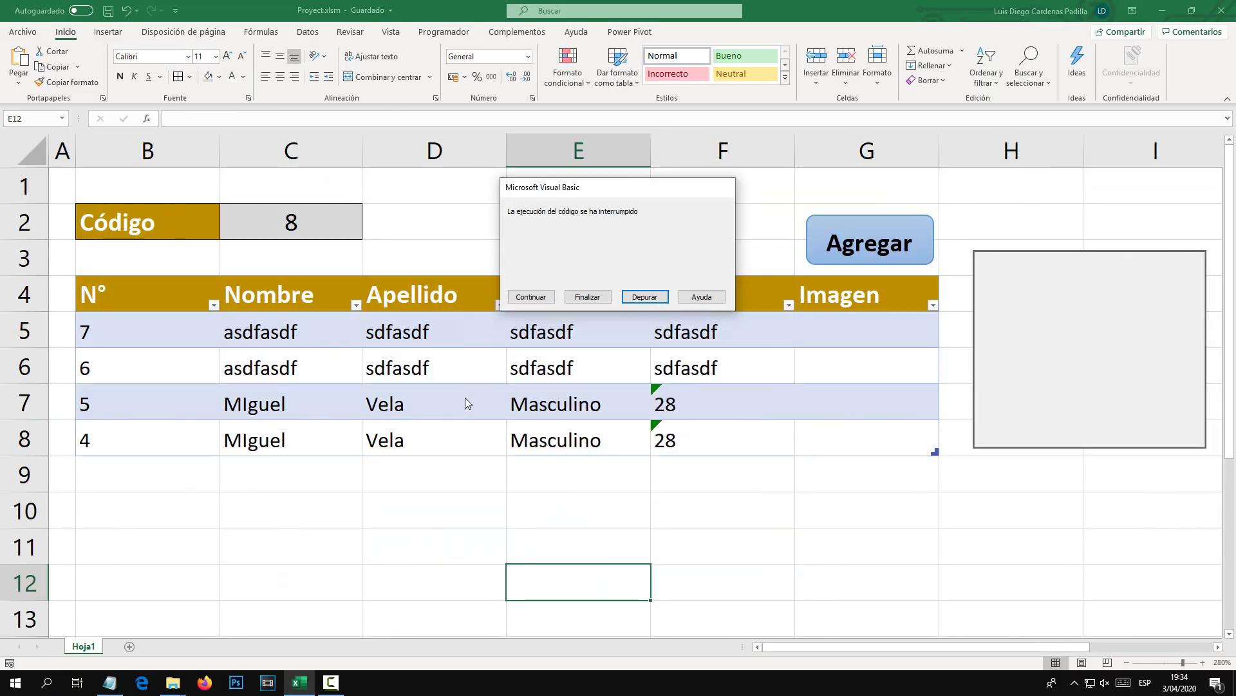
Stop the interrupted debugger and reopen Formulario_Registro in design view.
left_click(644, 297)
left_click(962, 67)
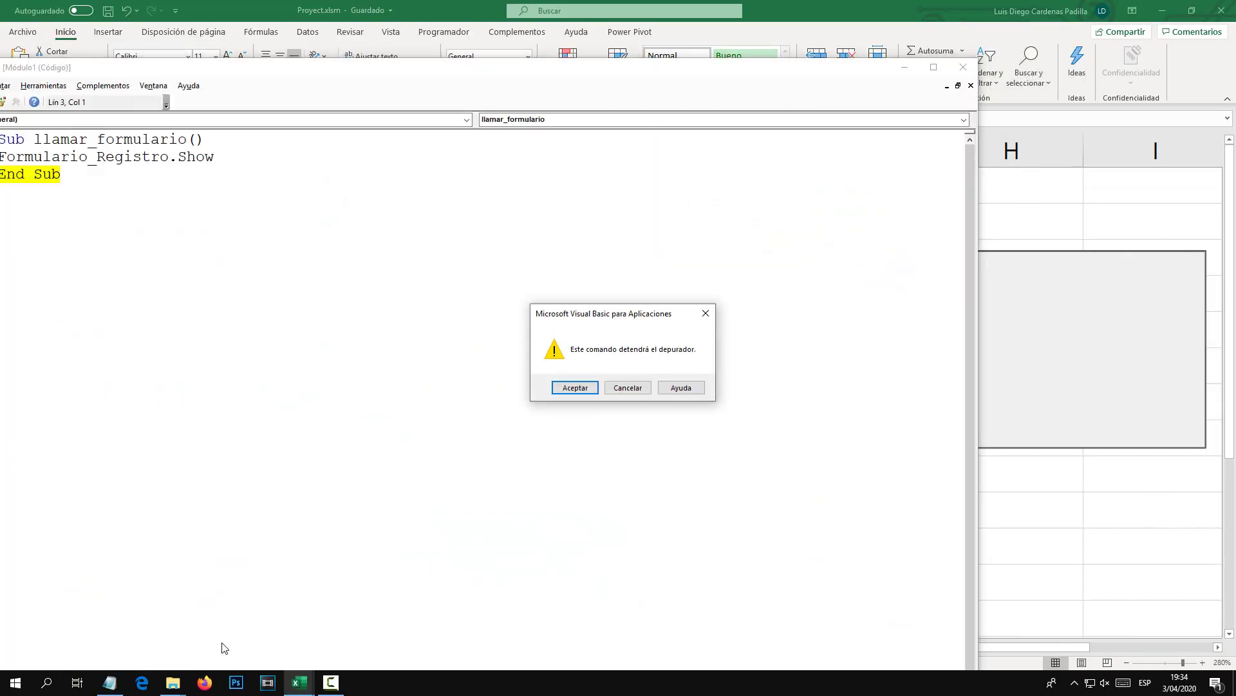
left_click(592, 385)
right_click(97, 647)
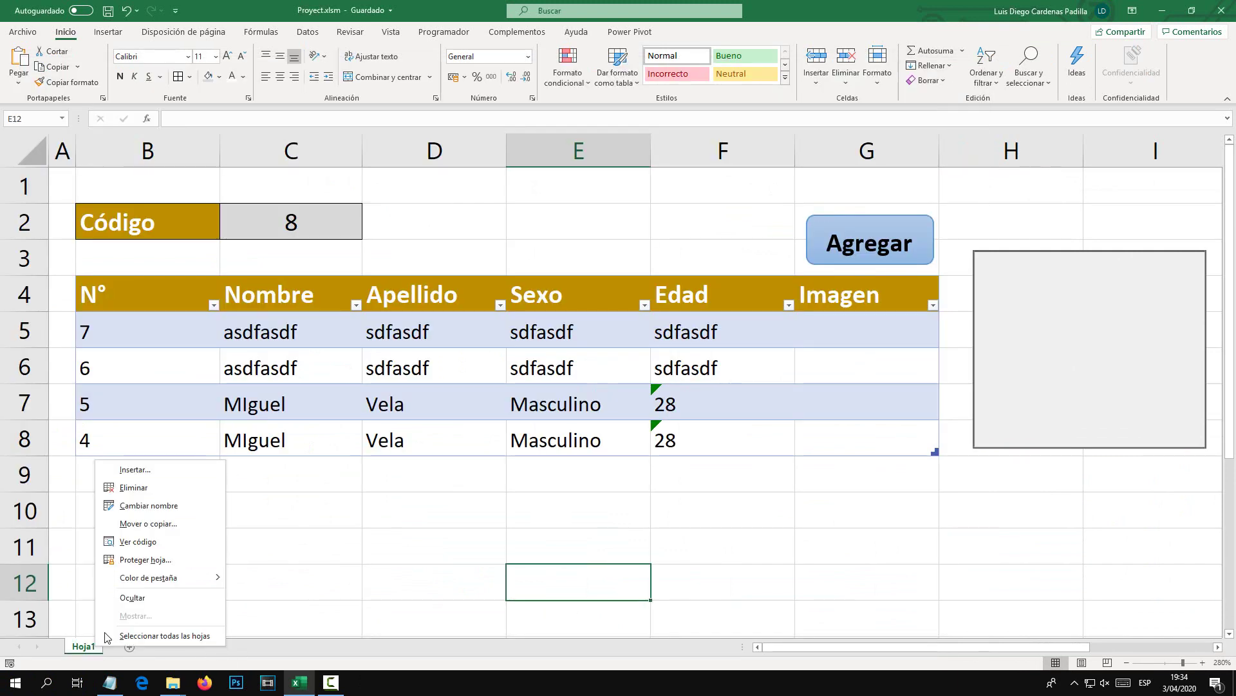
left_click(161, 543)
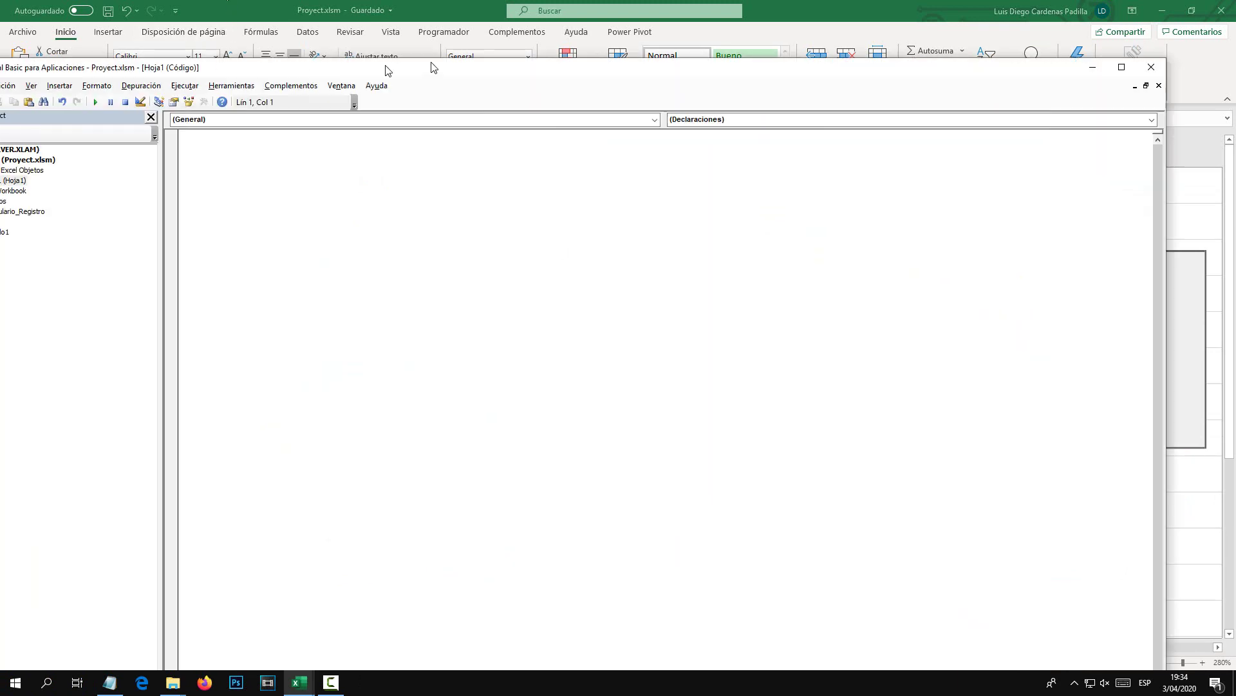
double_click(107, 196)
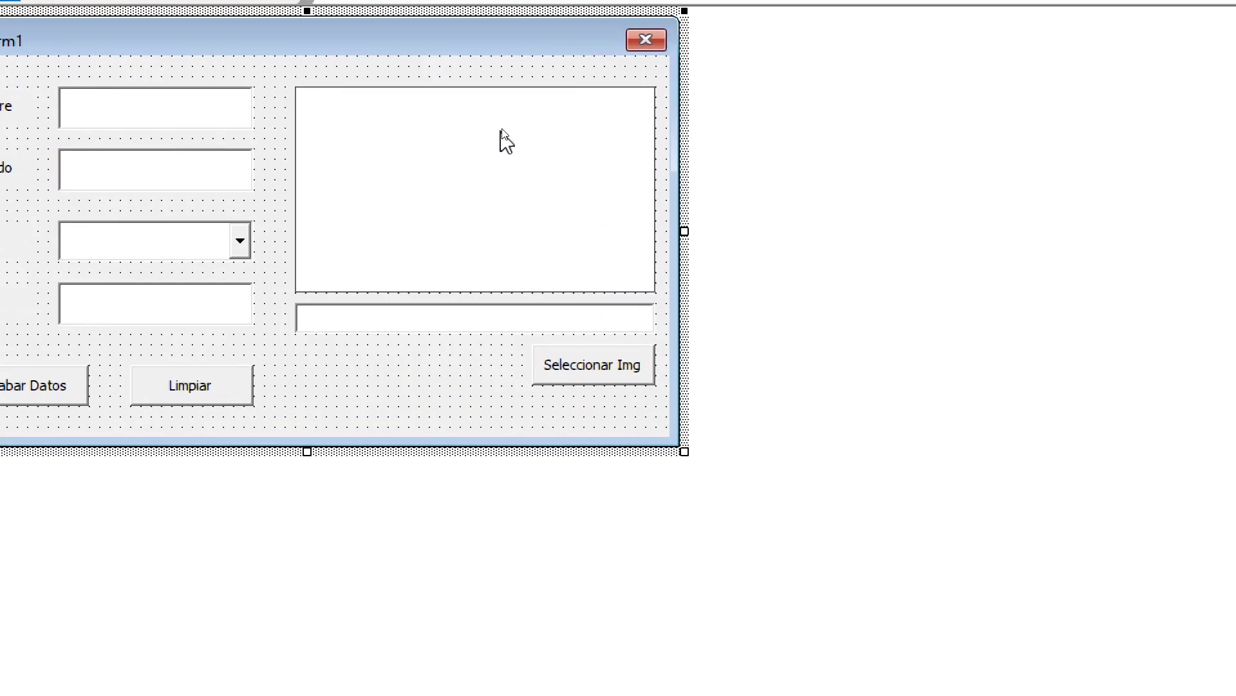
Enlarge the form and move Seleccionar Img and the path box lower.
left_click(570, 184)
left_click(806, 486)
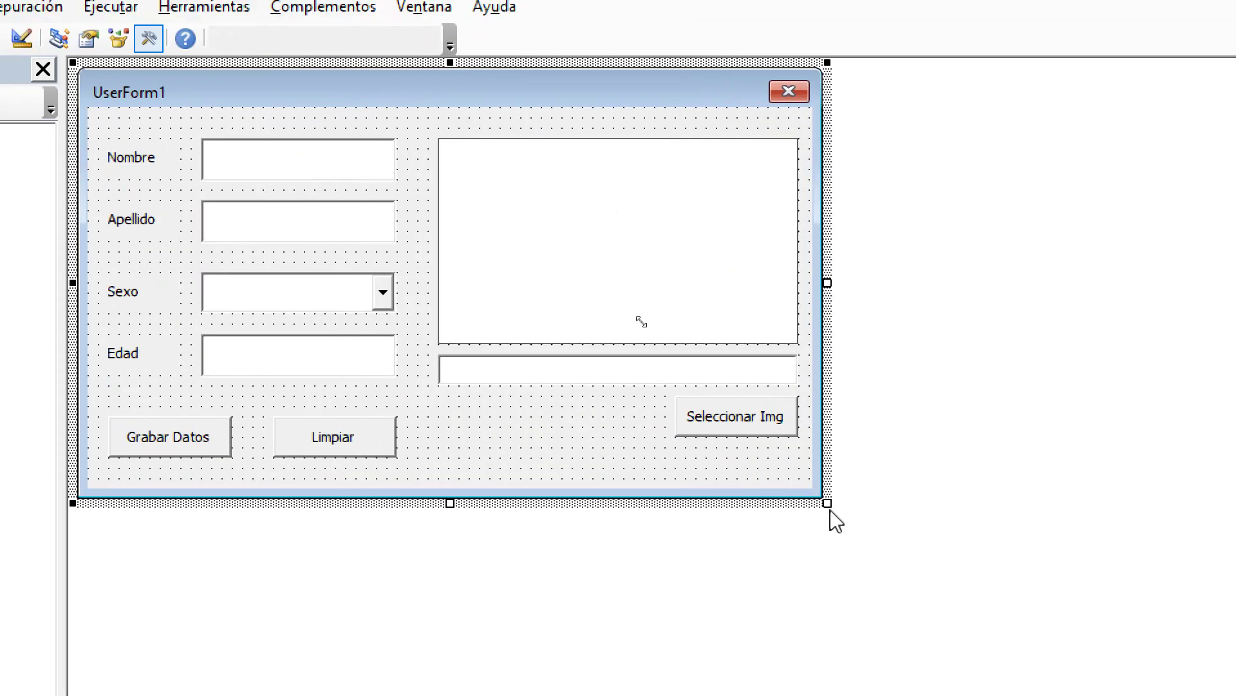
left_click_drag(822, 503, 1131, 635)
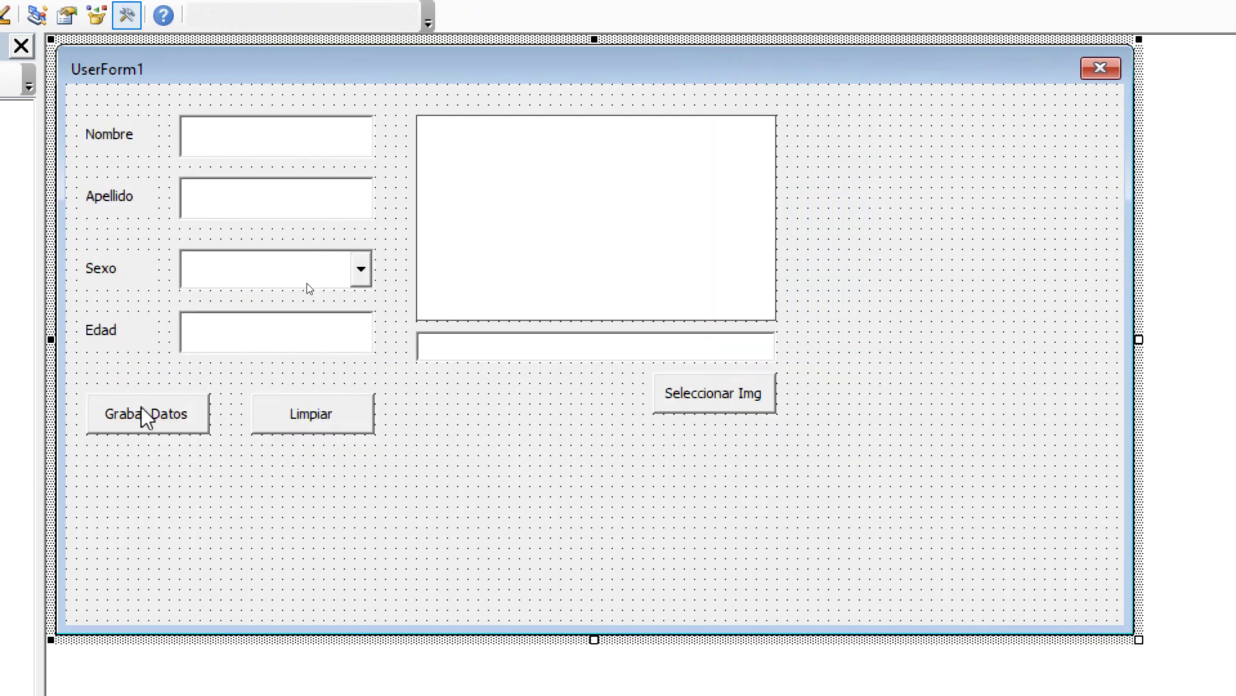
left_click(595, 216)
left_click_drag(747, 399, 750, 514)
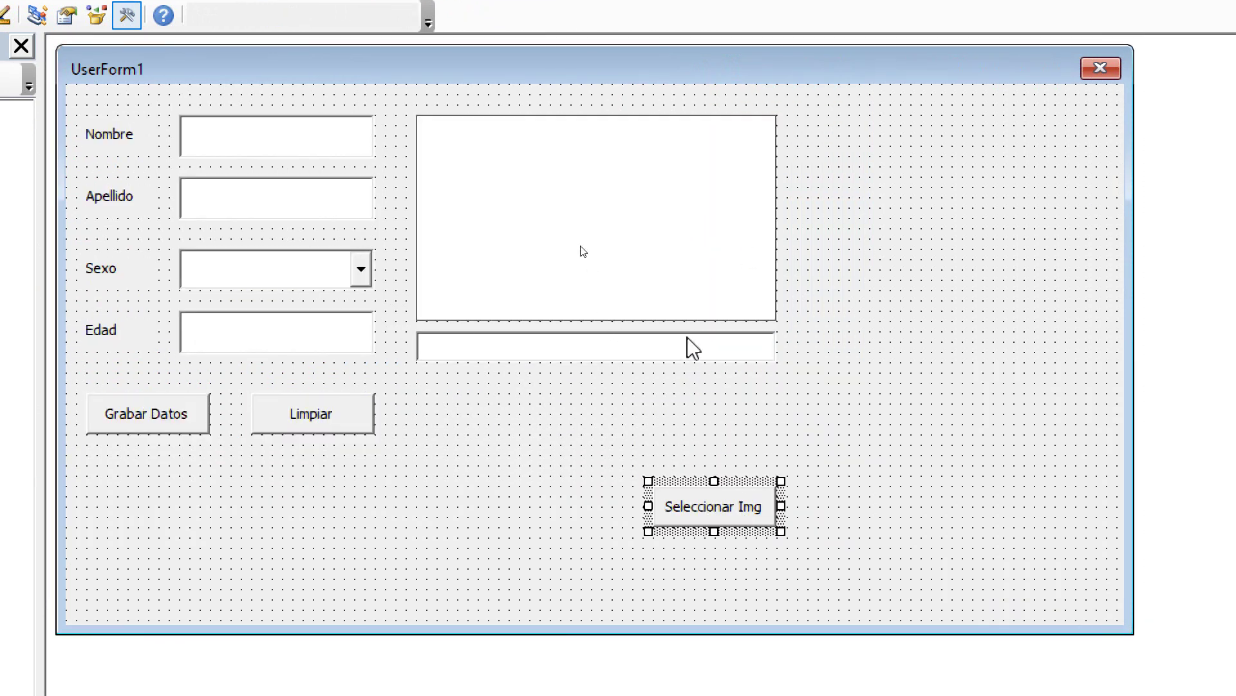
left_click_drag(687, 357, 702, 464)
Enlarge the image preview, narrow the form, and widen txt_ruta to match the image.
left_click(703, 246)
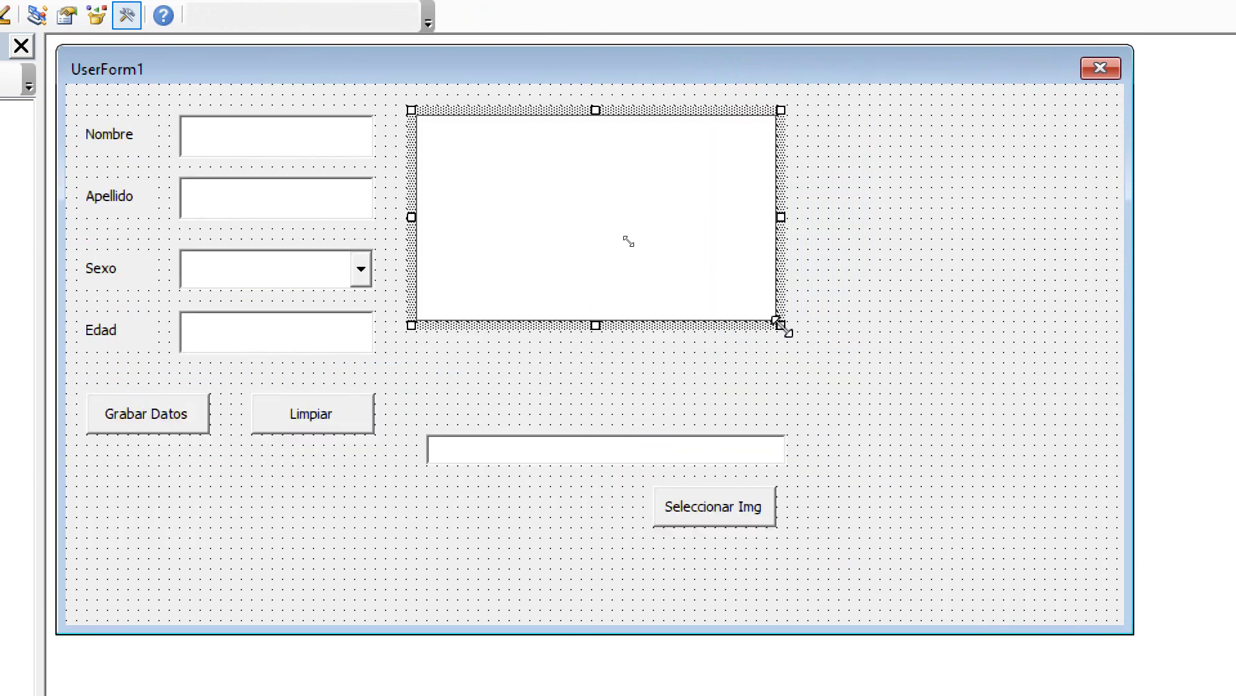
left_click_drag(780, 326, 975, 427)
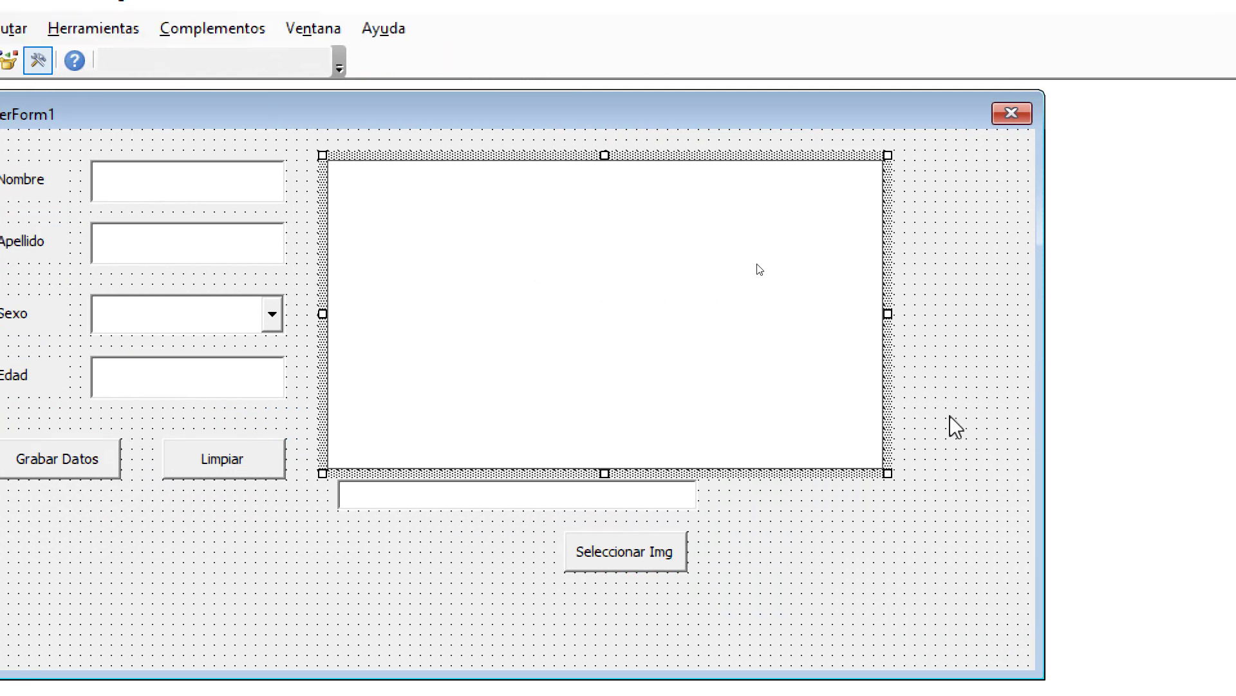
left_click(1091, 612)
left_click_drag(1048, 318, 915, 320)
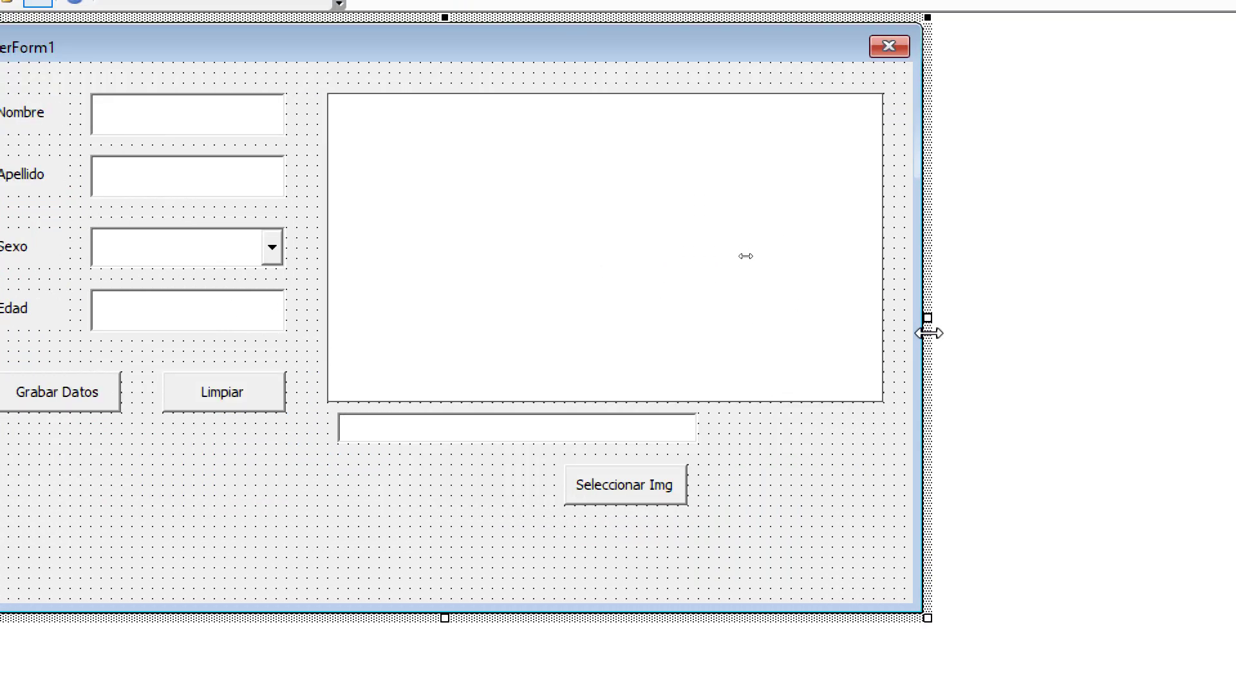
left_click_drag(628, 505, 822, 495)
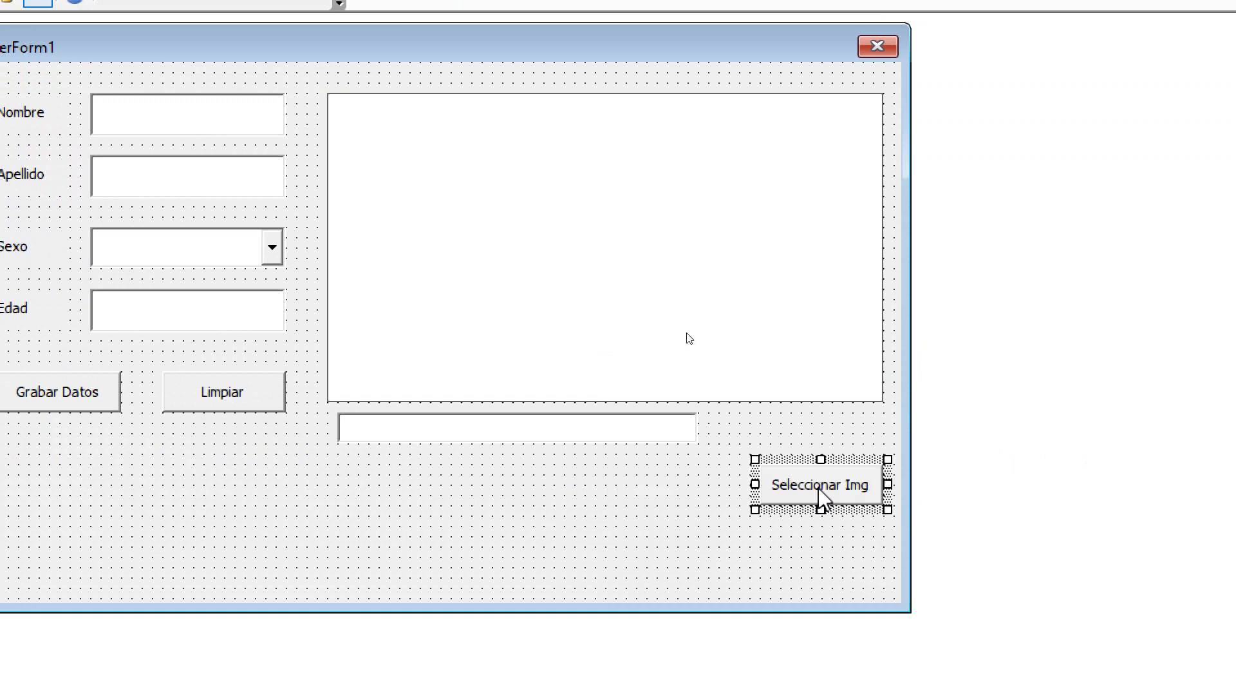
left_click(567, 434)
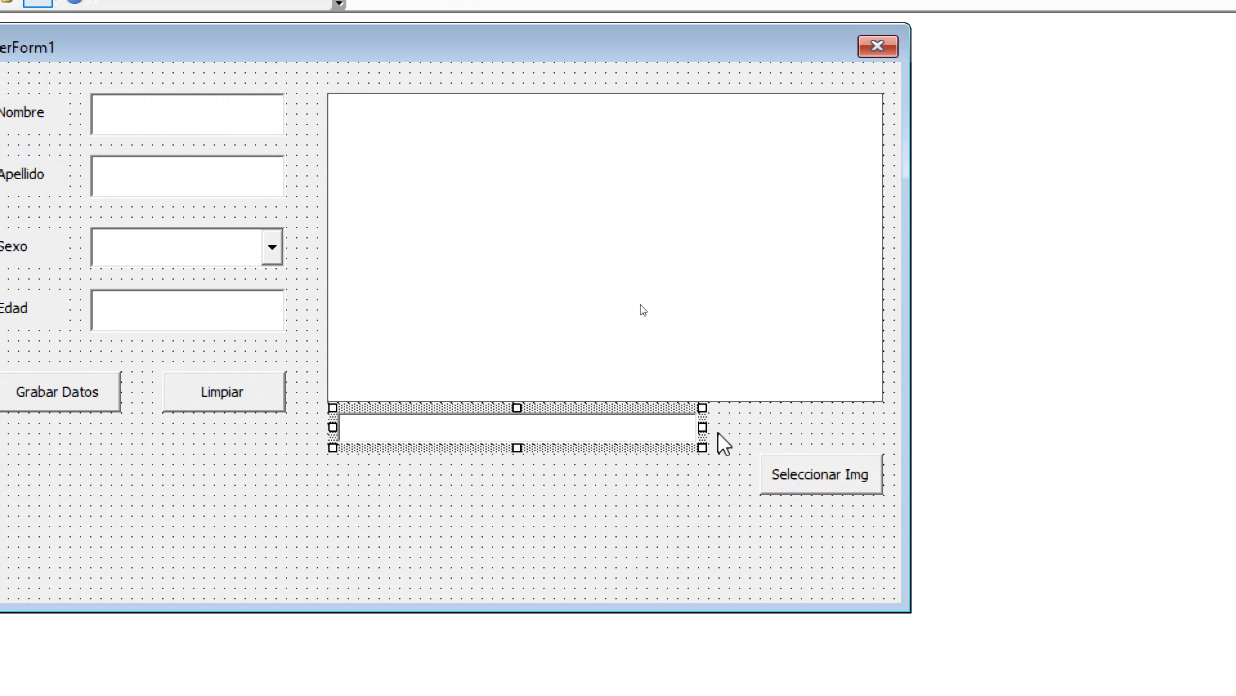
left_click_drag(702, 427, 881, 429)
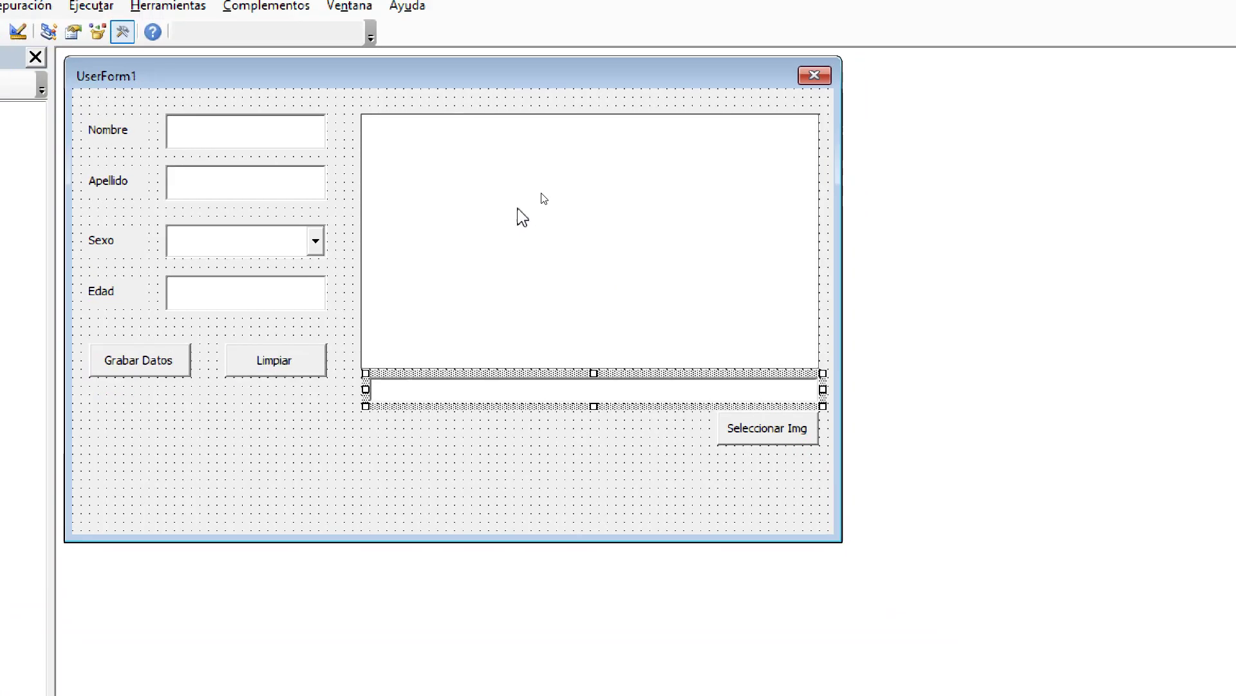
Open the picture box's Propiedades and confirm its (Name) is Image1, then reselect the form.
left_click(544, 198)
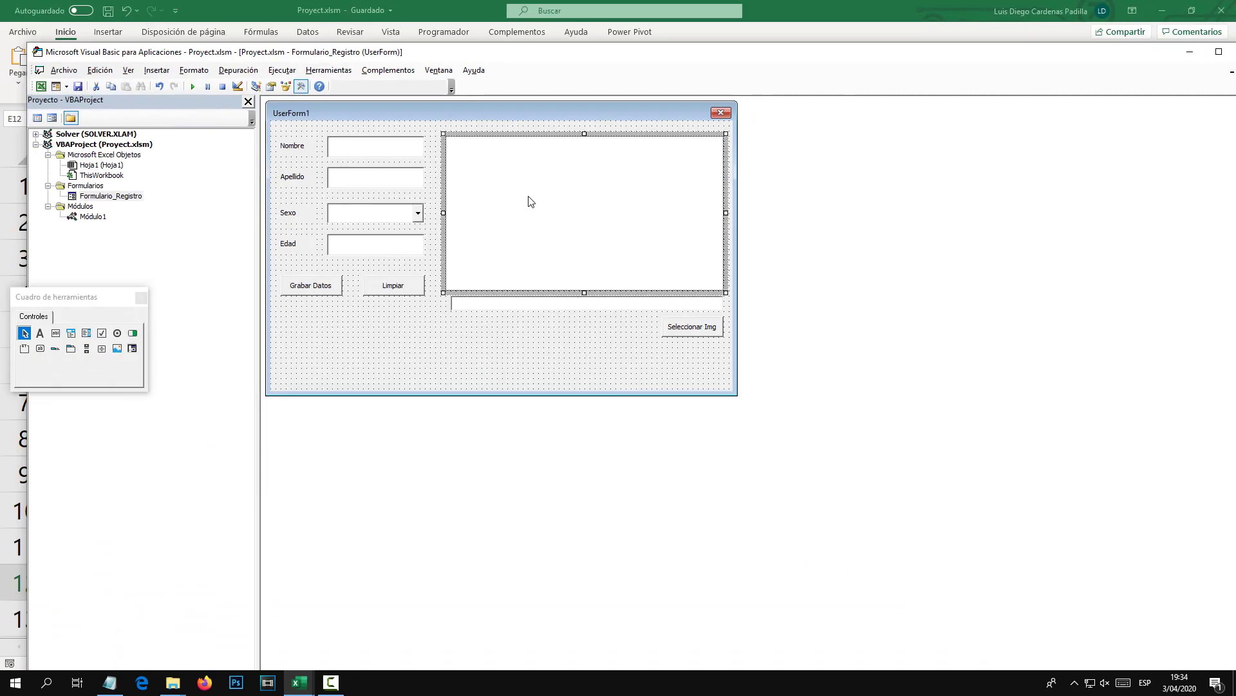
right_click(462, 180)
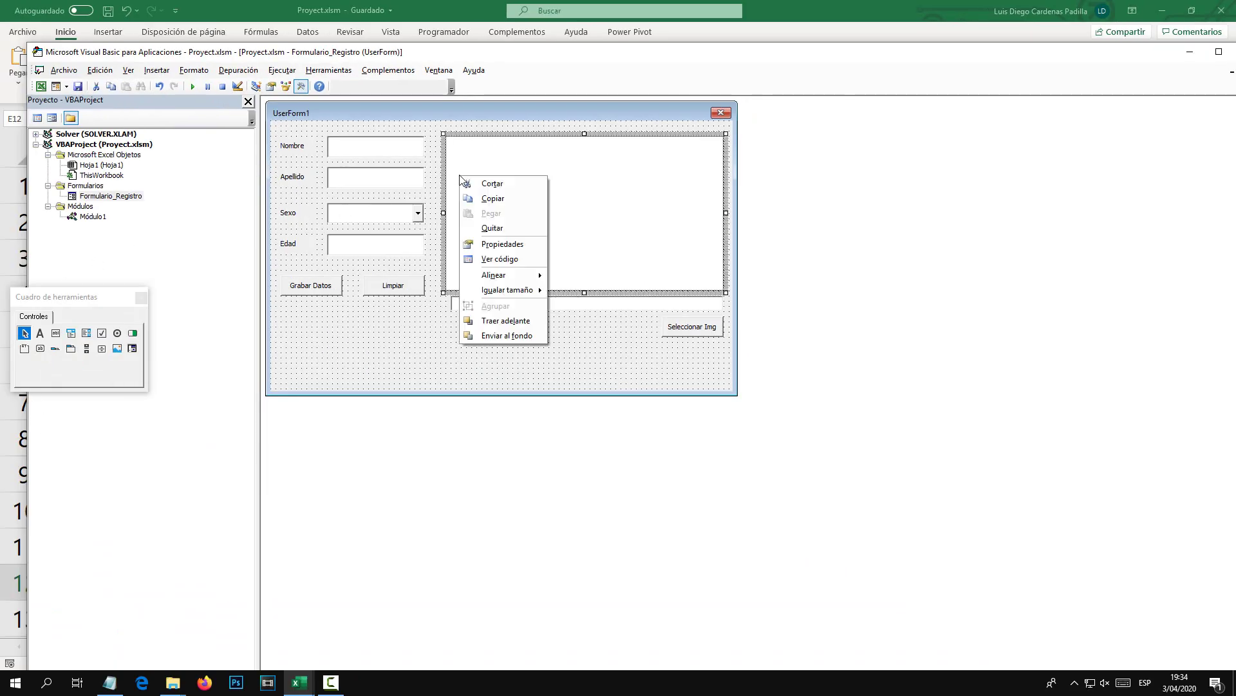
left_click(505, 244)
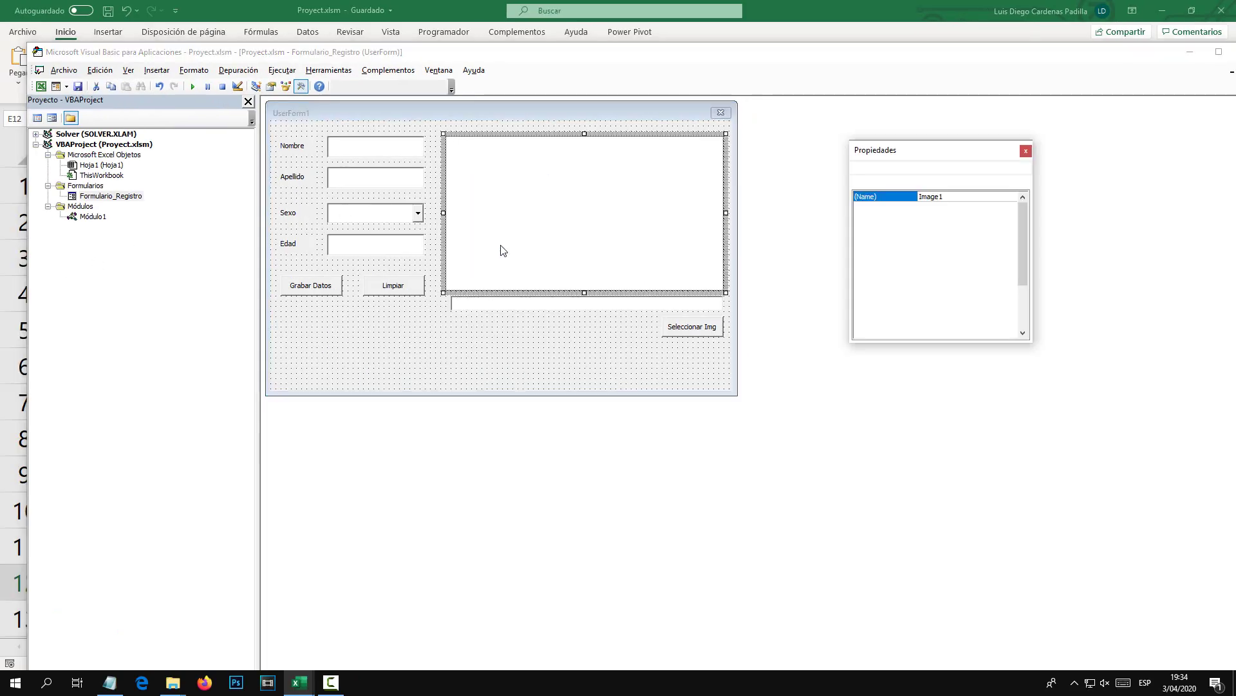
left_click(947, 199)
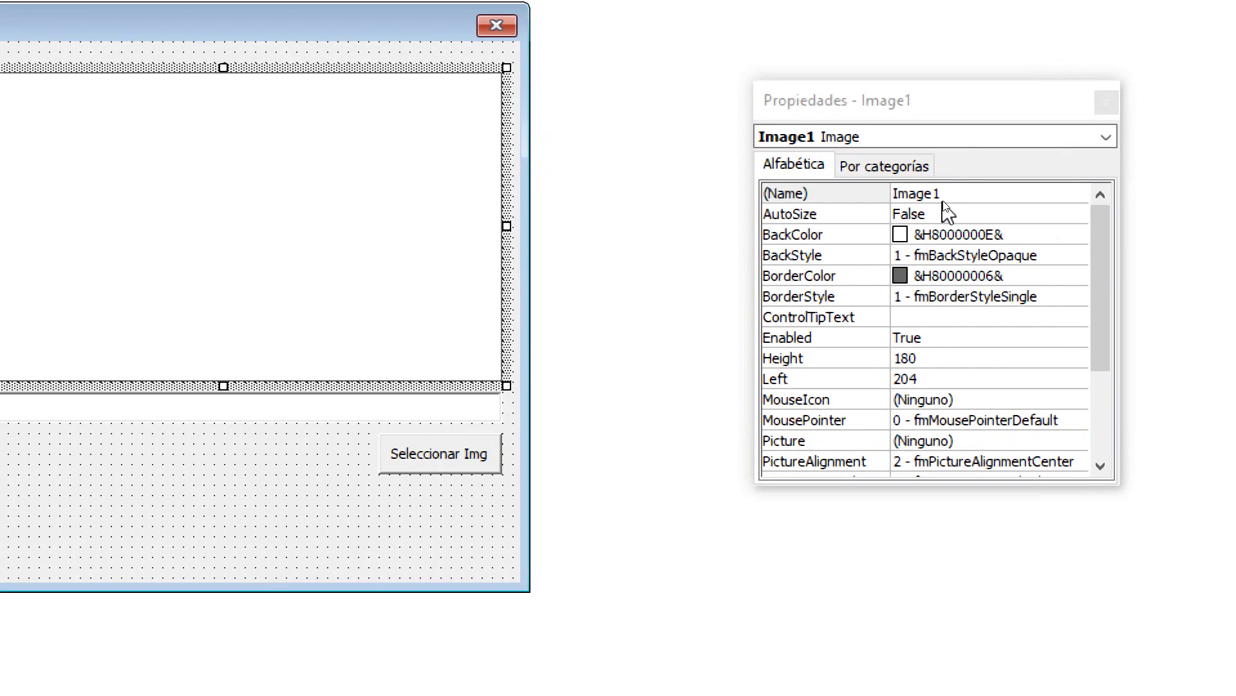
left_click(944, 195)
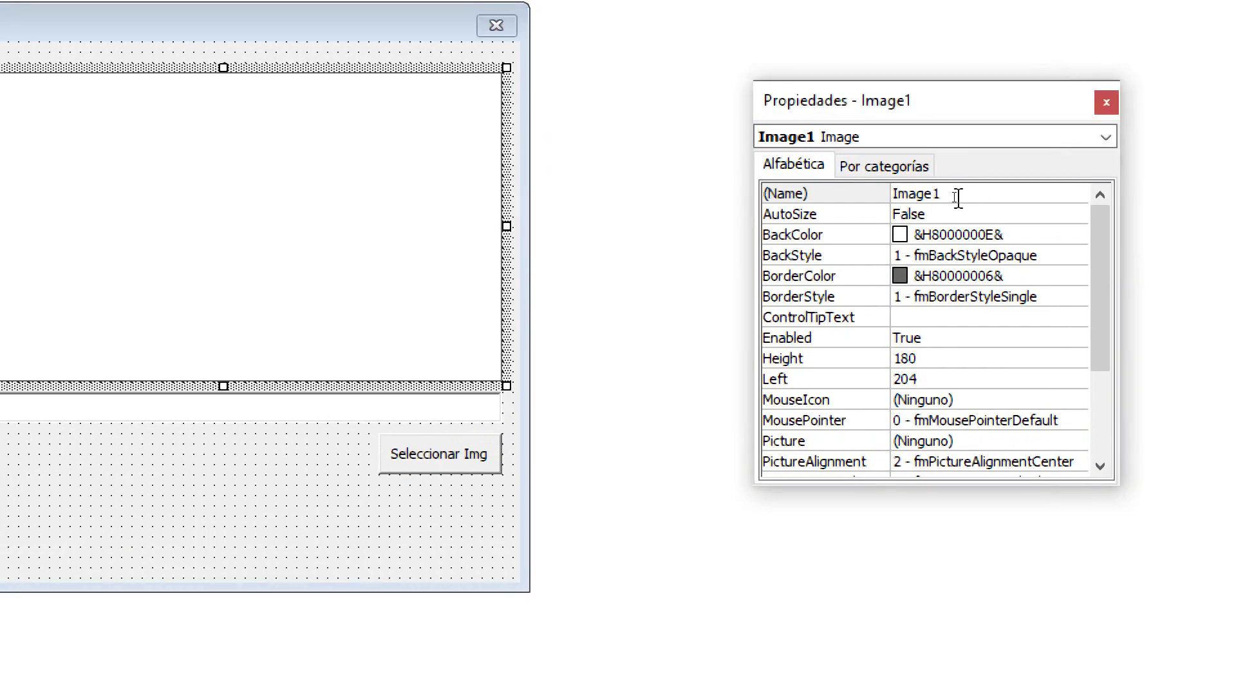
left_click(849, 193)
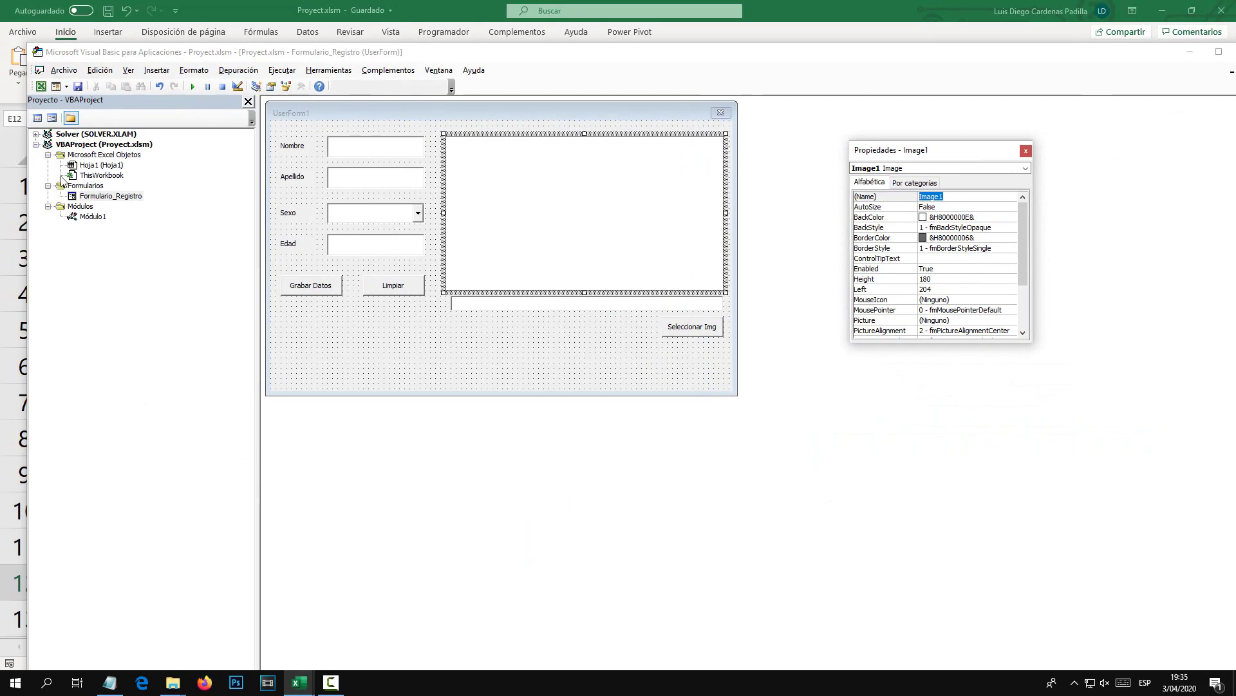
left_click(597, 341)
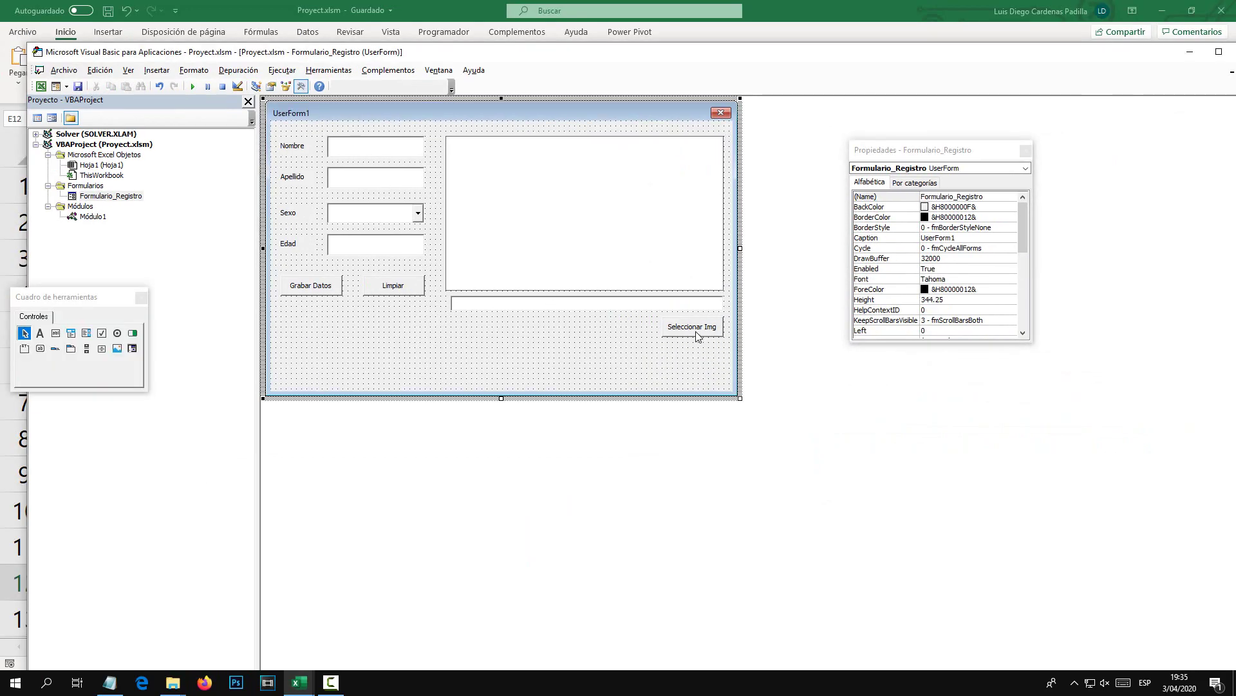
In Seleccionar Img's click code, begin a new line Image1.Picture = LoadPicture( below txt_ruta.
double_click(700, 331)
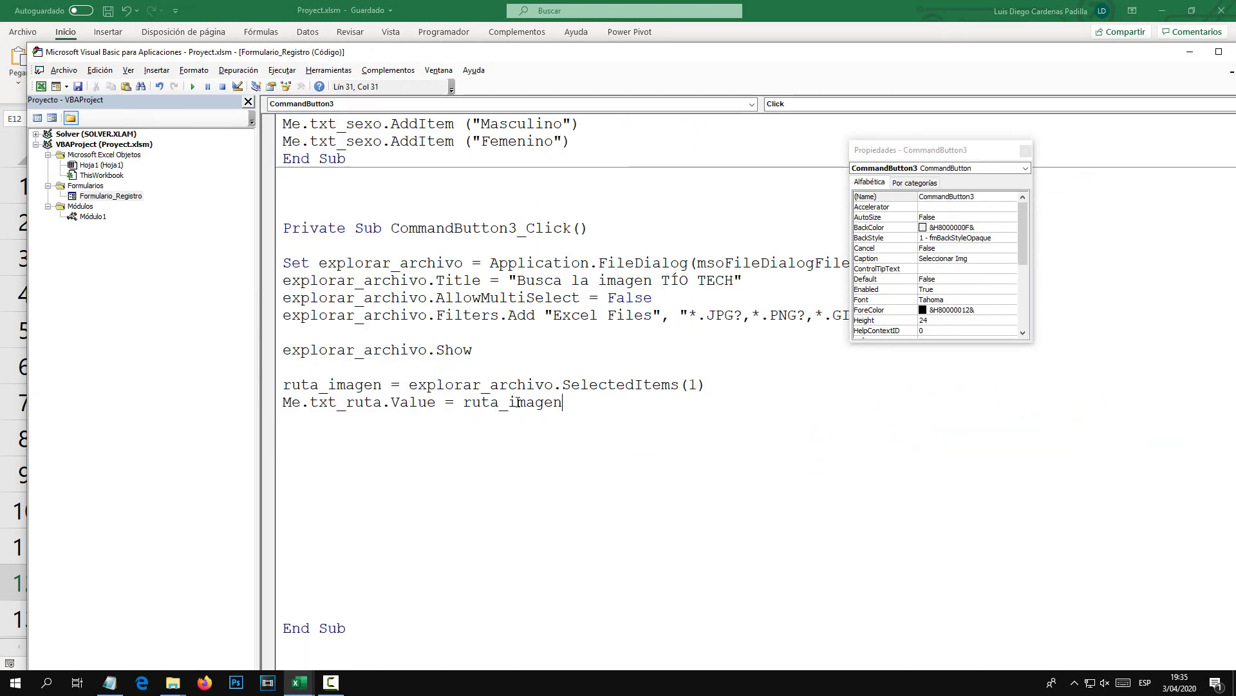
left_click_drag(563, 402, 284, 385)
left_click(320, 427)
key("Return")
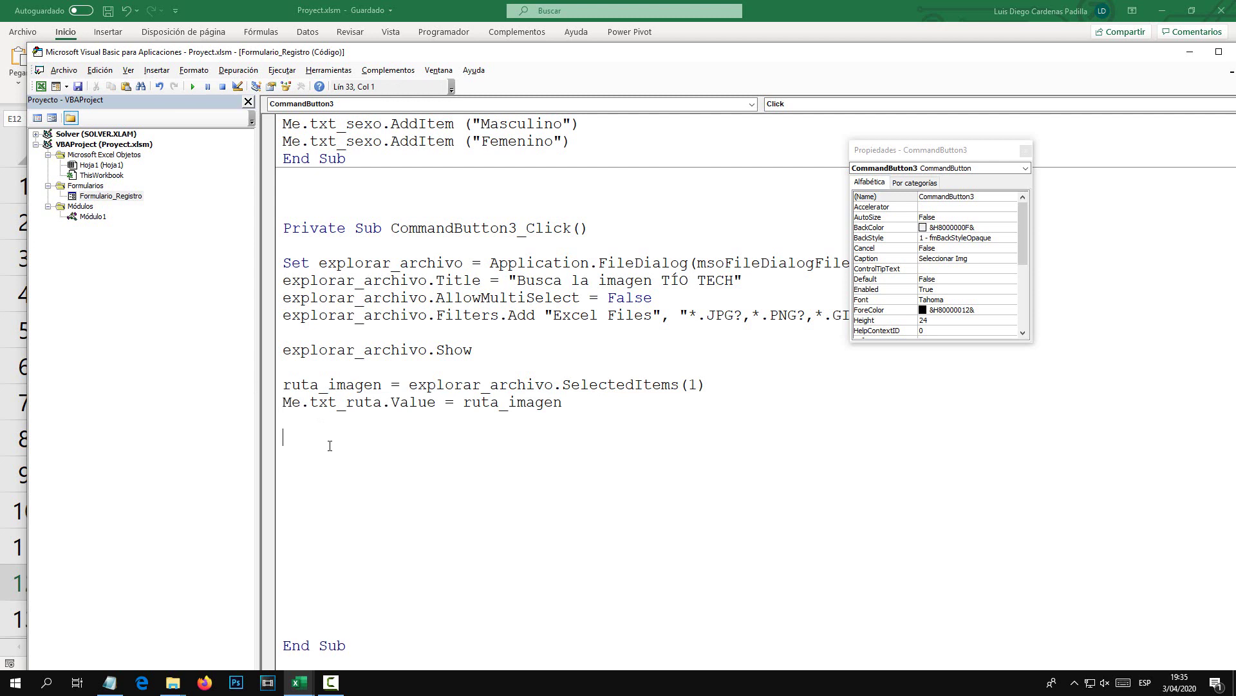
type("Image1")
type(".")
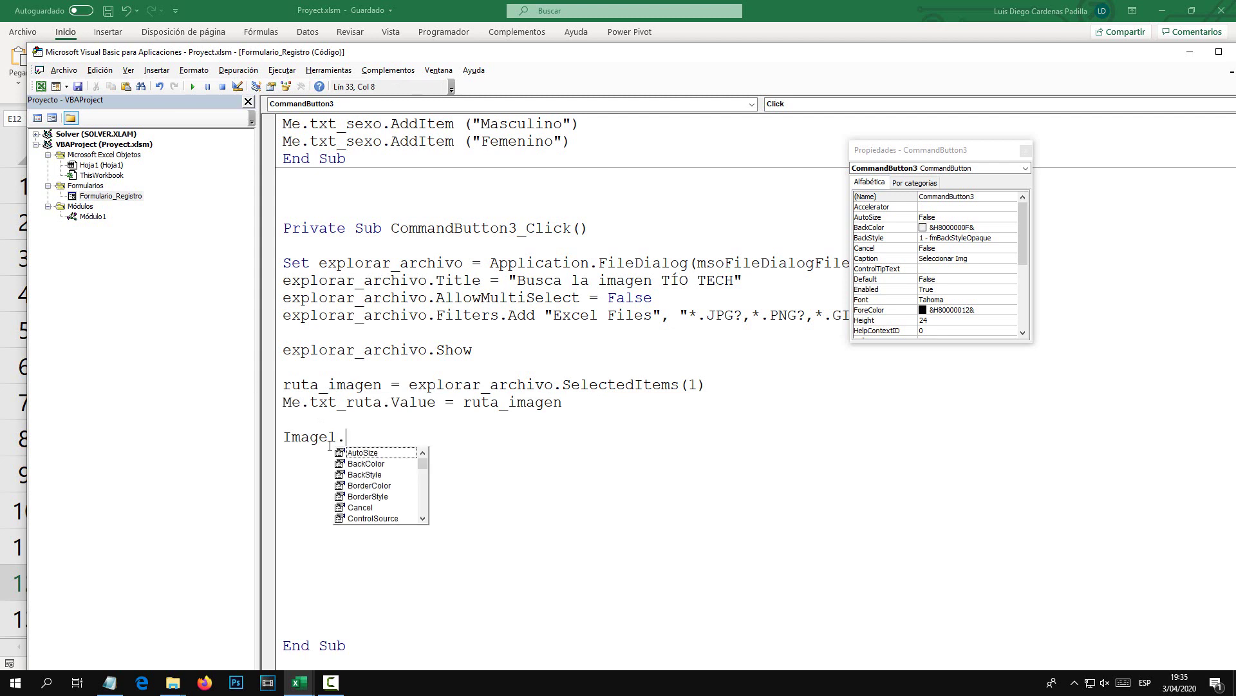
type("Pucti")
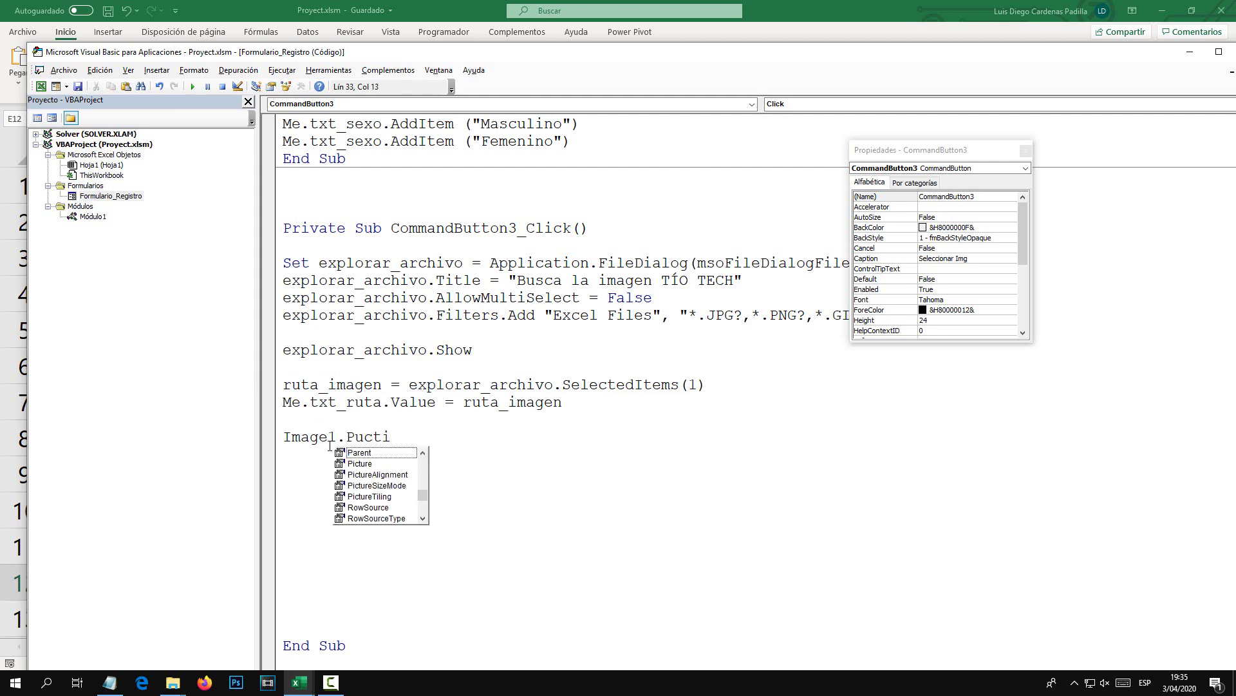
key("BackSpace")
key("BackSpace")
key("BackSpace")
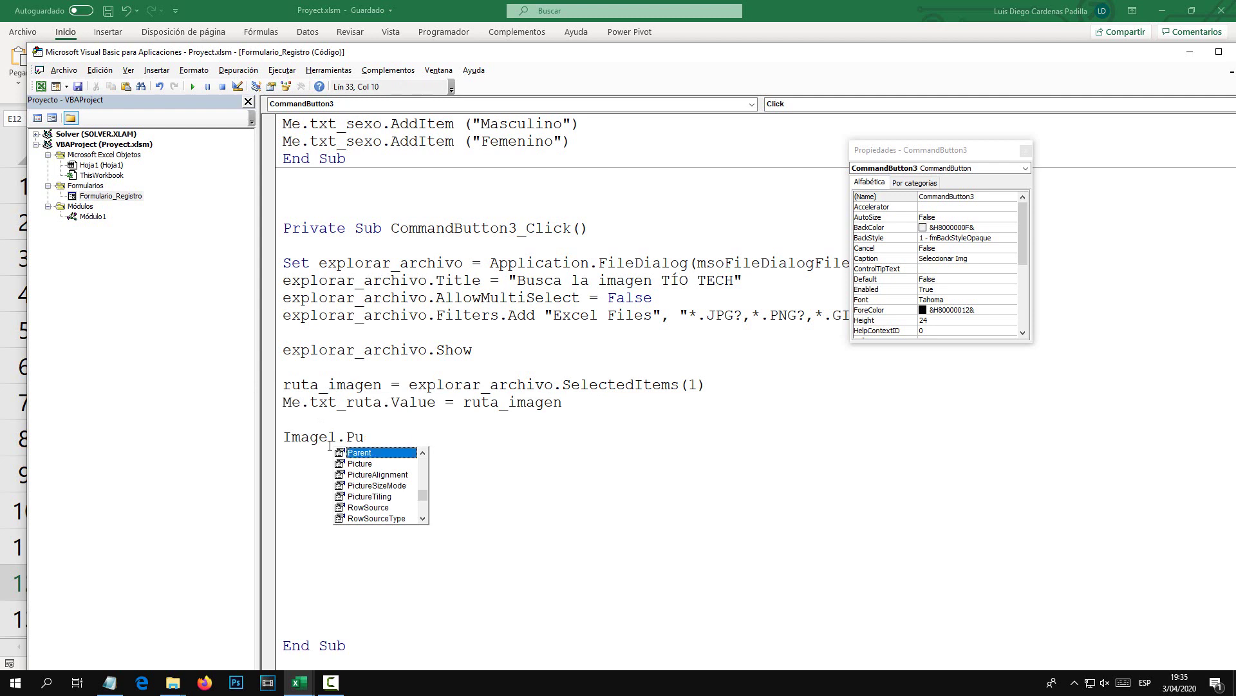
key("BackSpace")
type("icture")
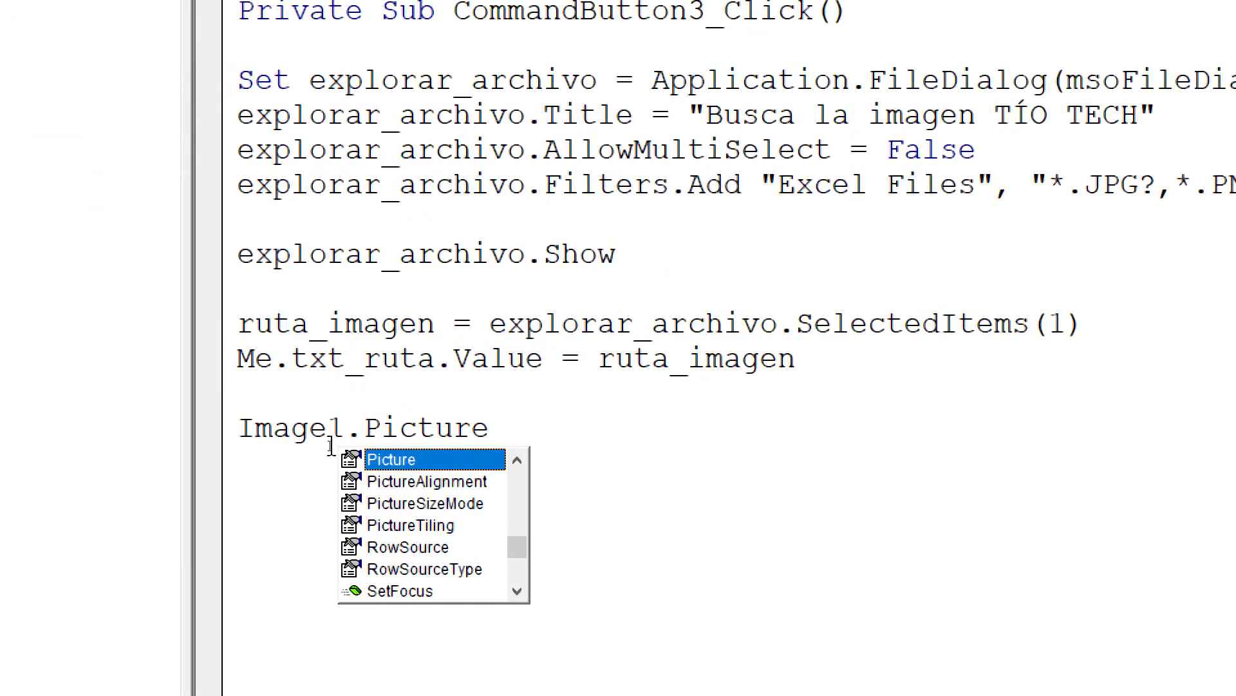
type("=")
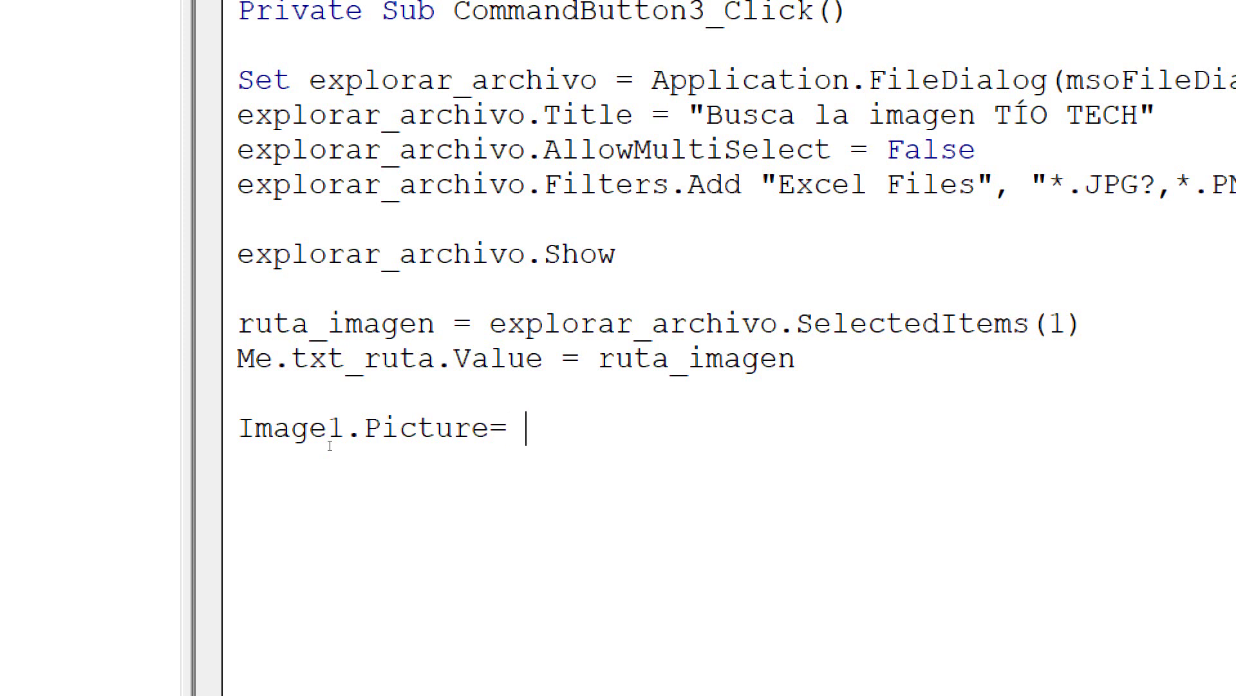
type(" Loa")
type("dP")
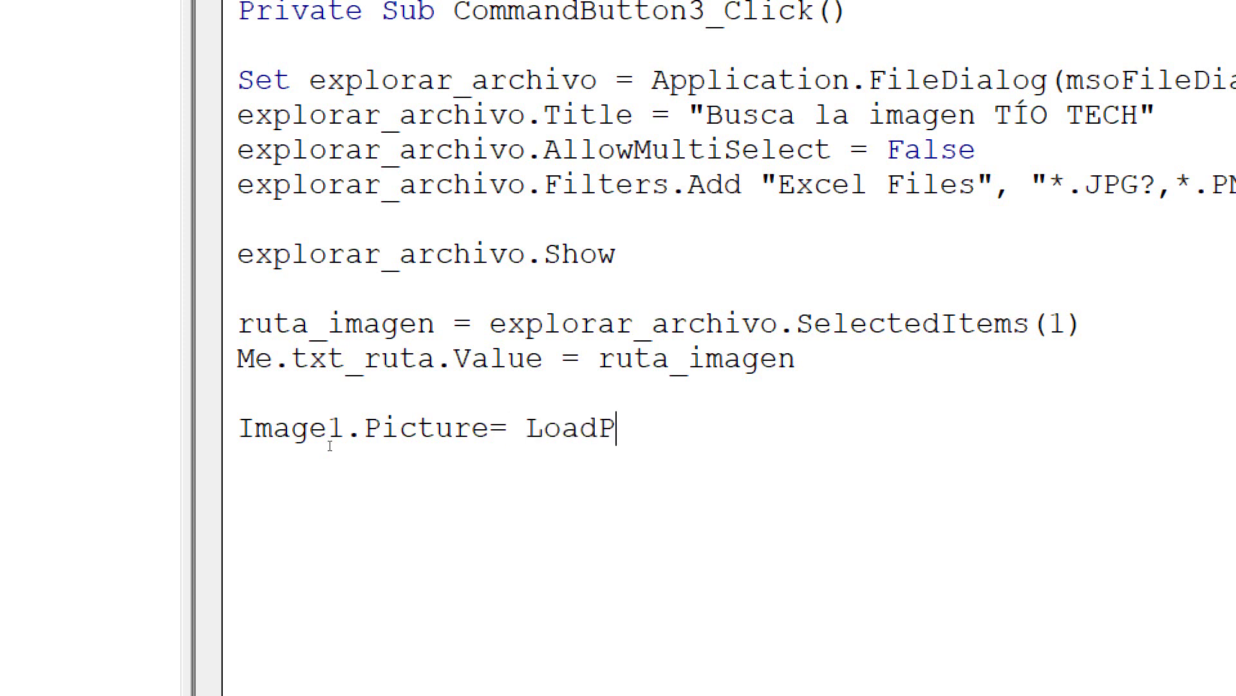
type("icture")
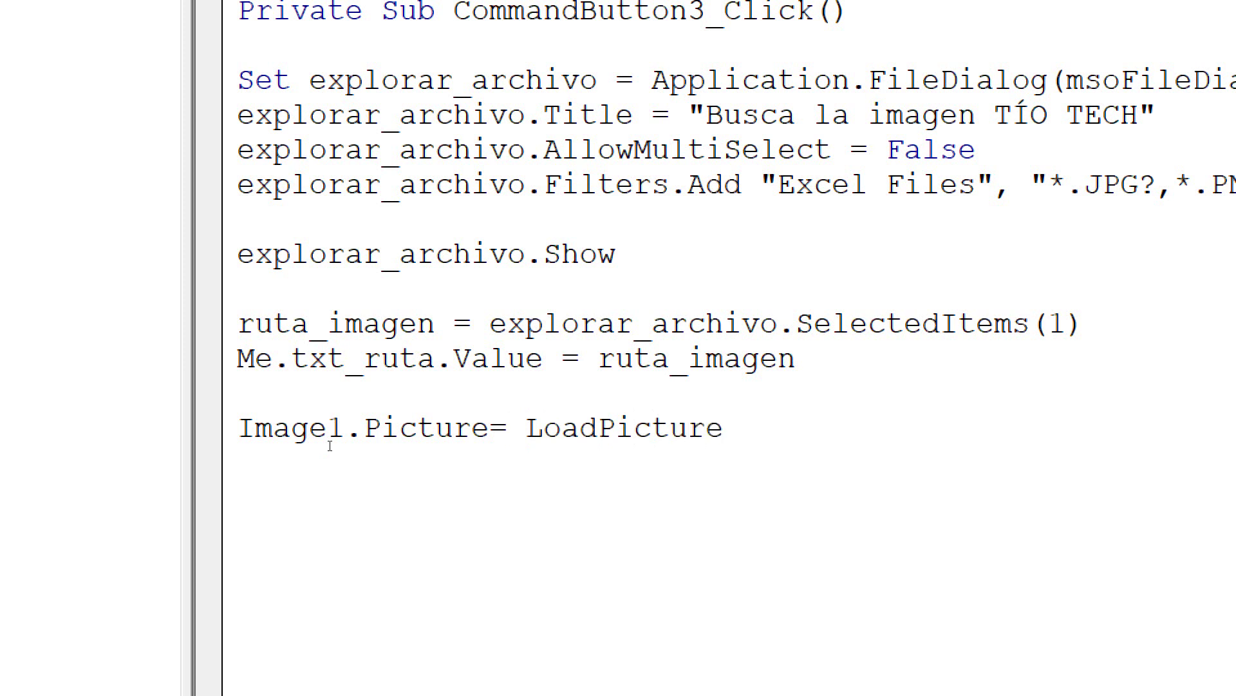
type("(")
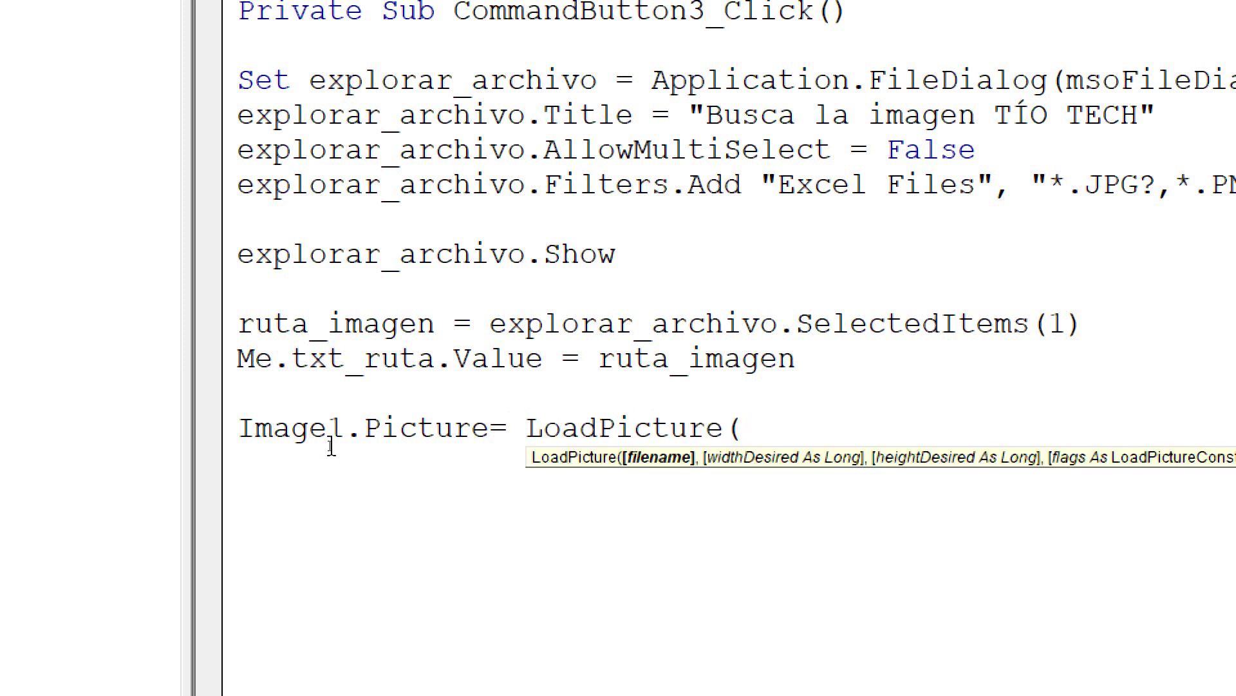
left_click(559, 320)
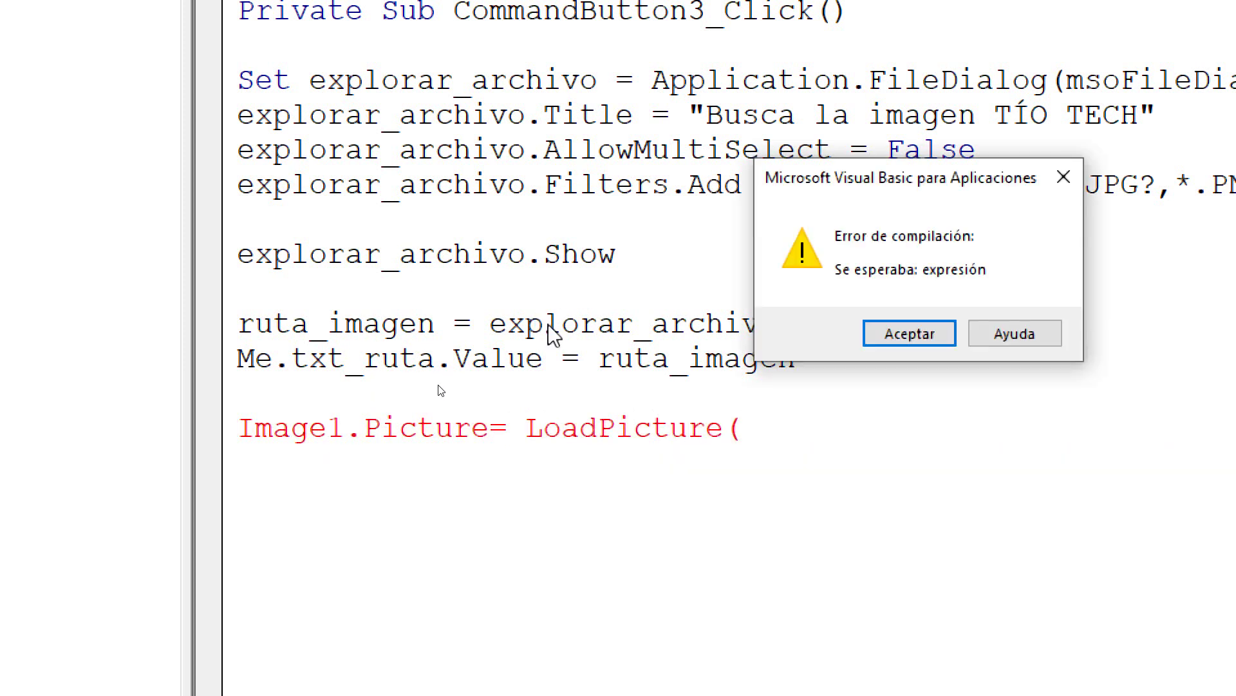
left_click(906, 342)
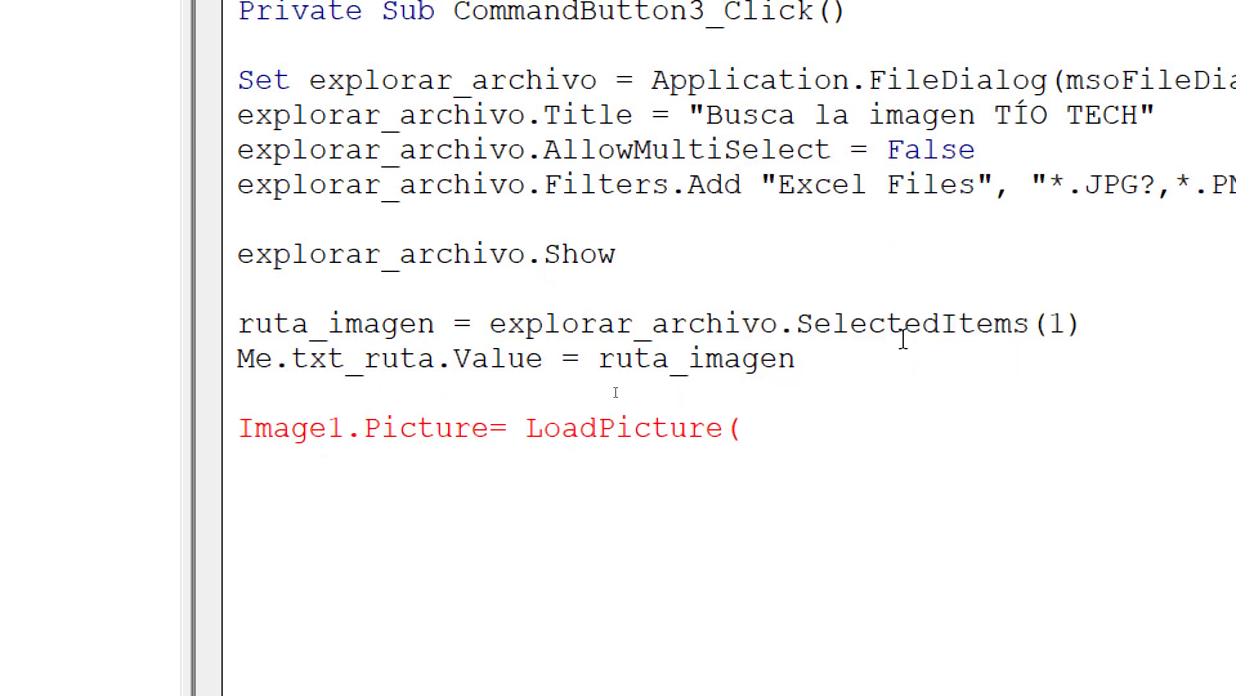
Paste ruta_imagen as the LoadPicture argument and close the parenthesis.
left_click_drag(488, 322, 1098, 322)
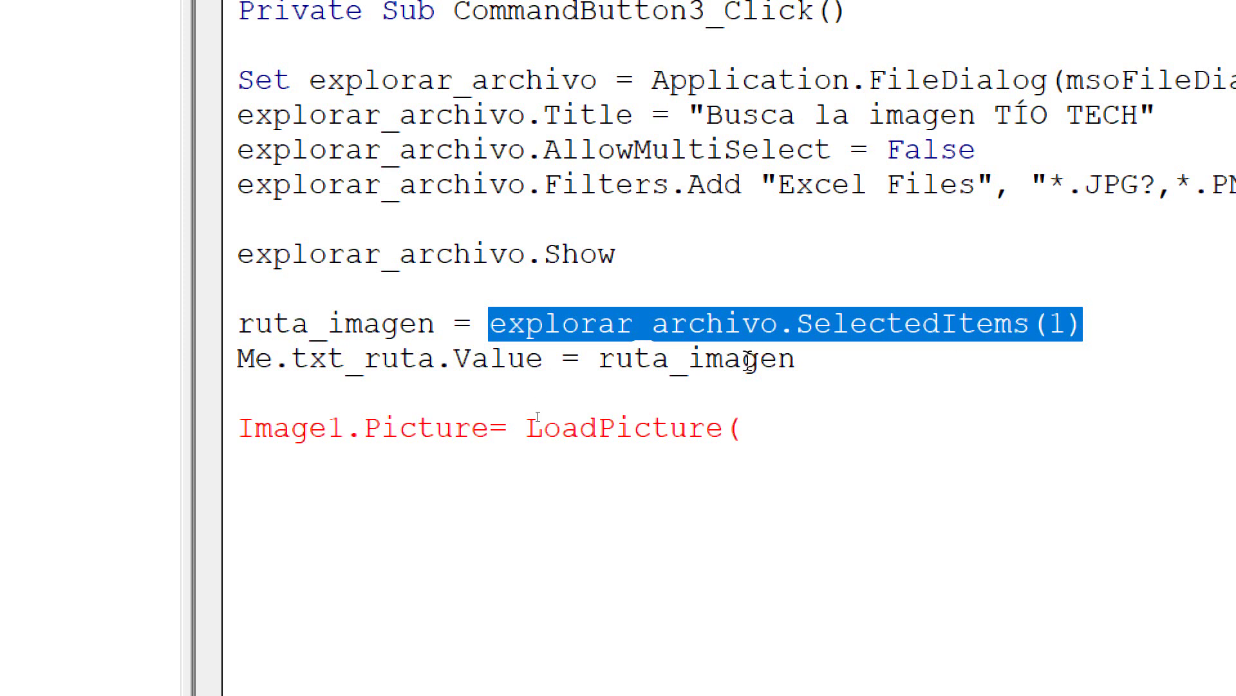
left_click(745, 425)
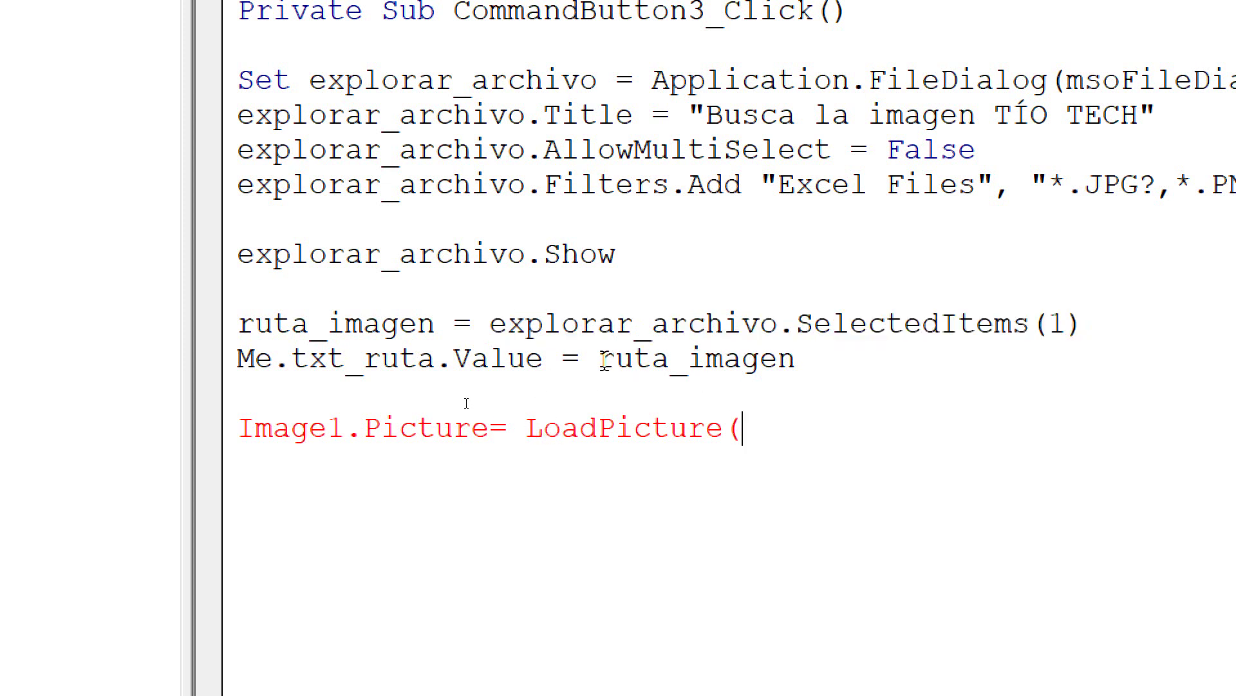
left_click_drag(599, 359, 811, 361)
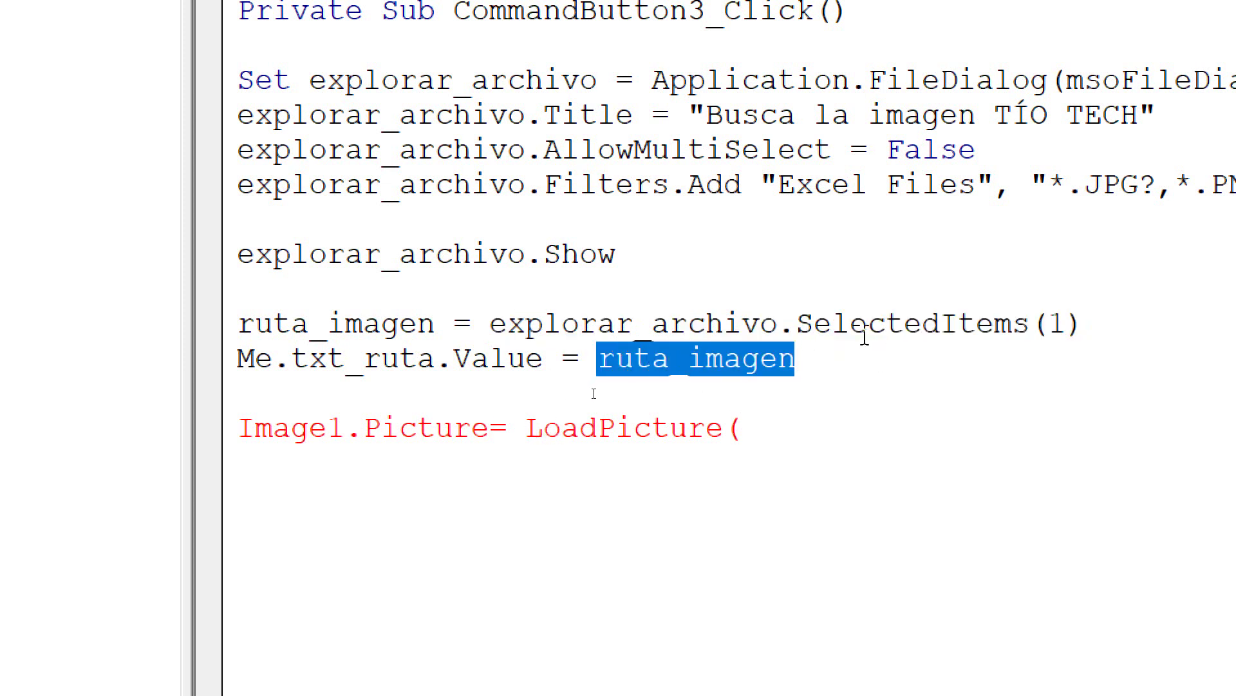
left_click(768, 430)
type("ruta_imagen")
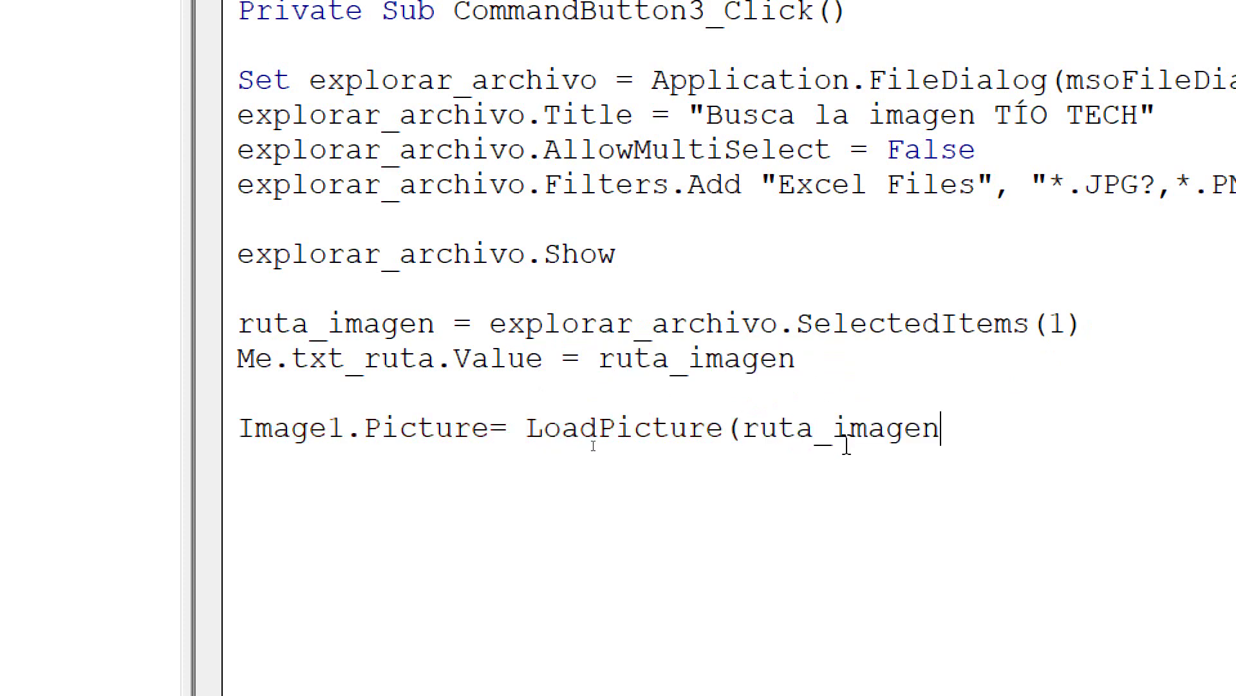
type(")")
left_click(457, 488)
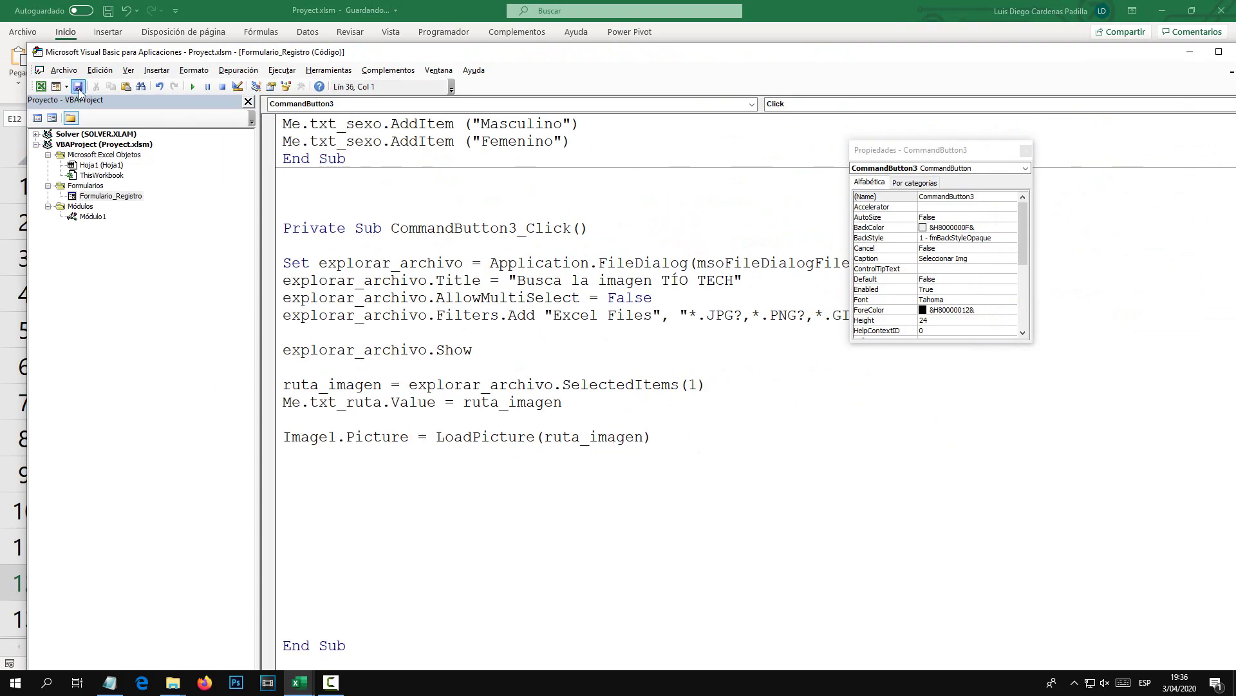
left_click_drag(644, 436, 544, 437)
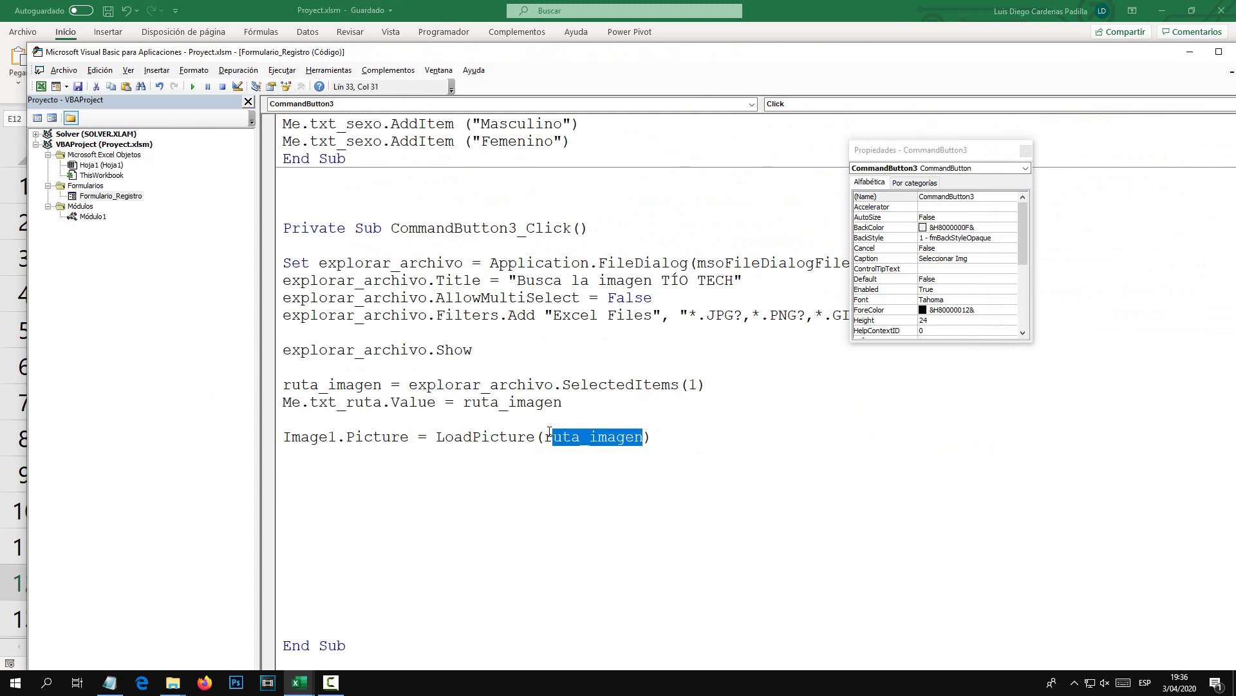
left_click_drag(411, 385, 701, 385)
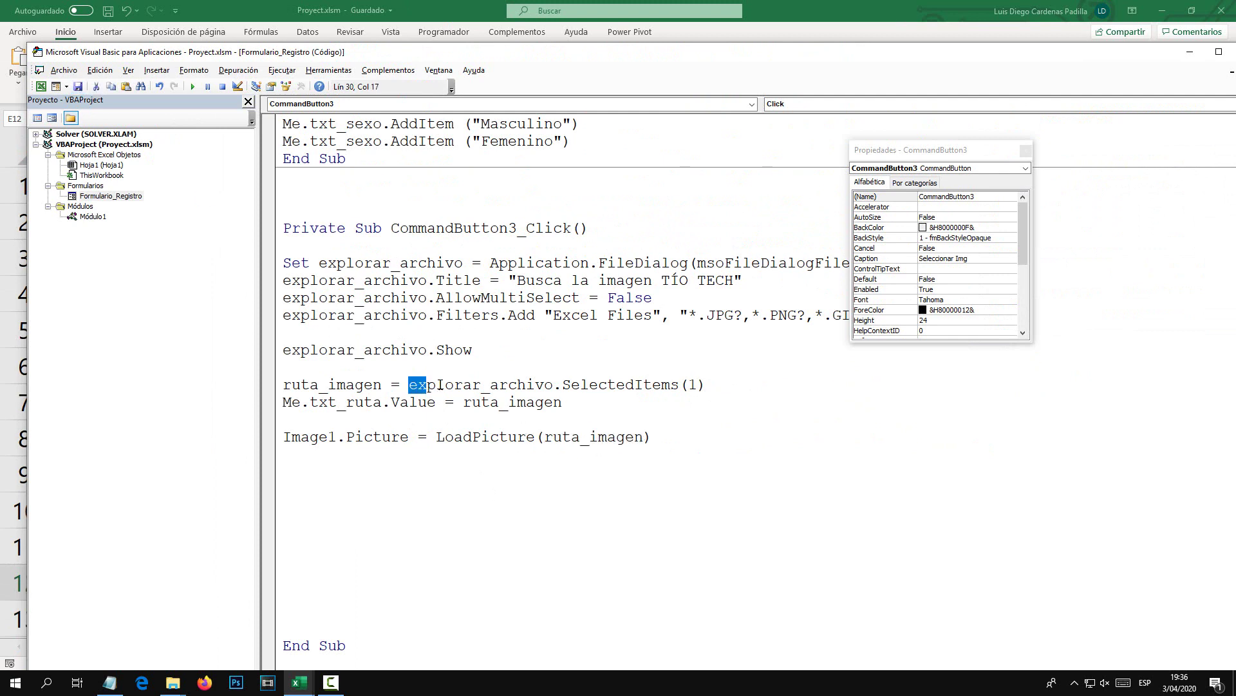
Run the registration form and load a car image into its preview to test it.
left_click(629, 437)
left_click(1190, 52)
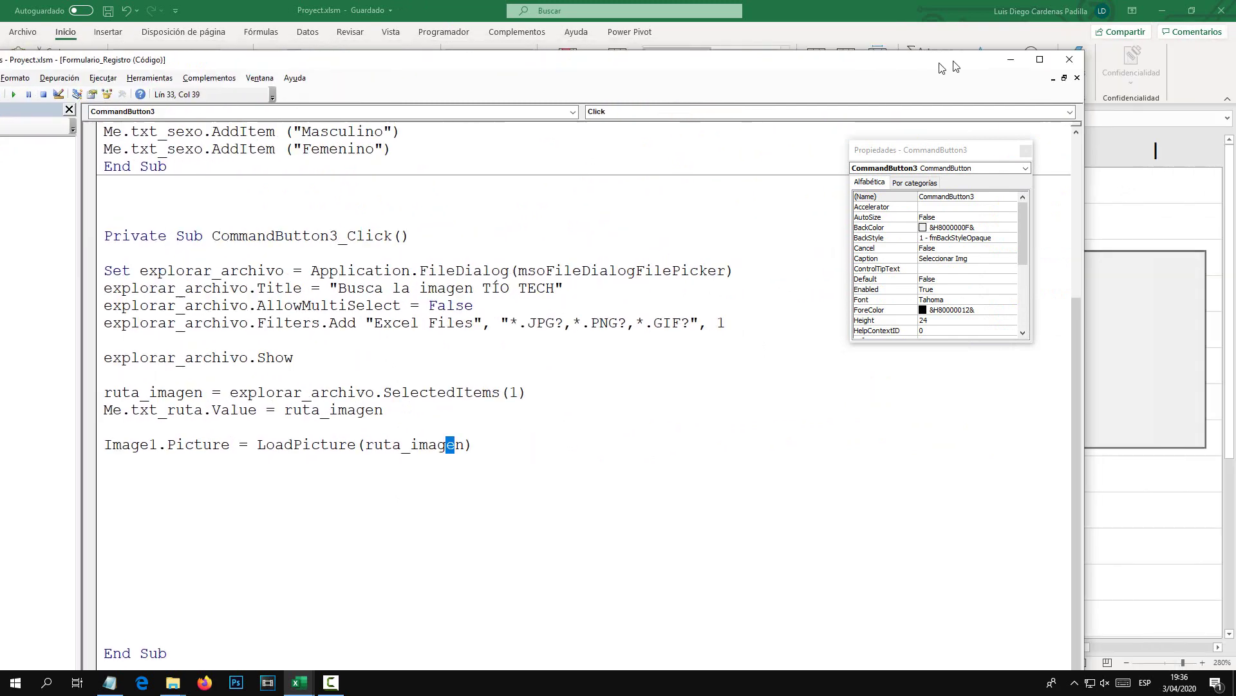
left_click(1037, 58)
left_click(872, 254)
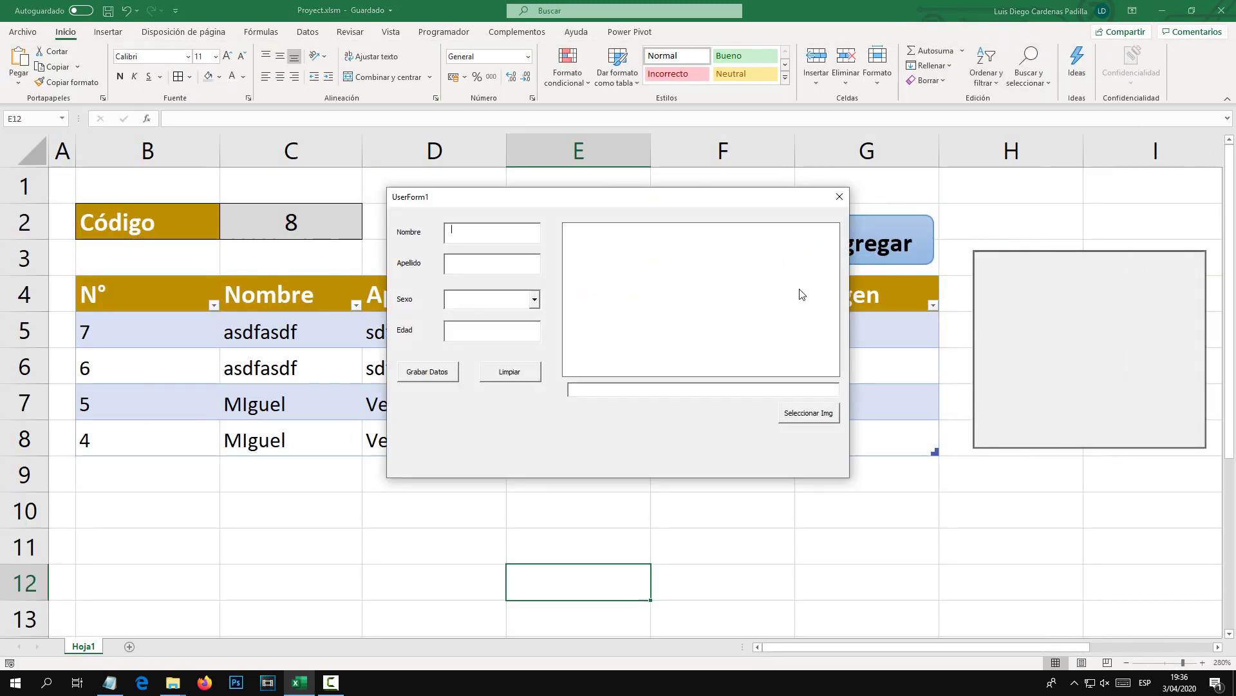
left_click(809, 413)
double_click(641, 390)
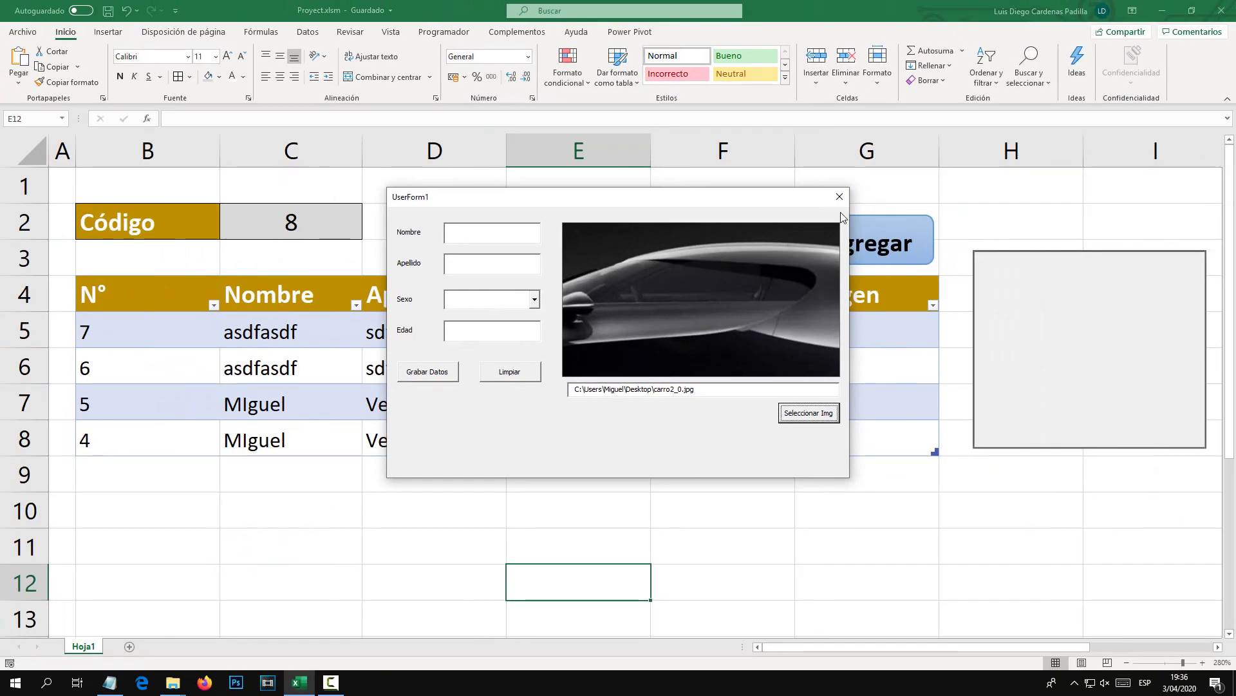
End the interrupted run and choose Ver código on the Hoja1 sheet tab.
left_click(841, 199)
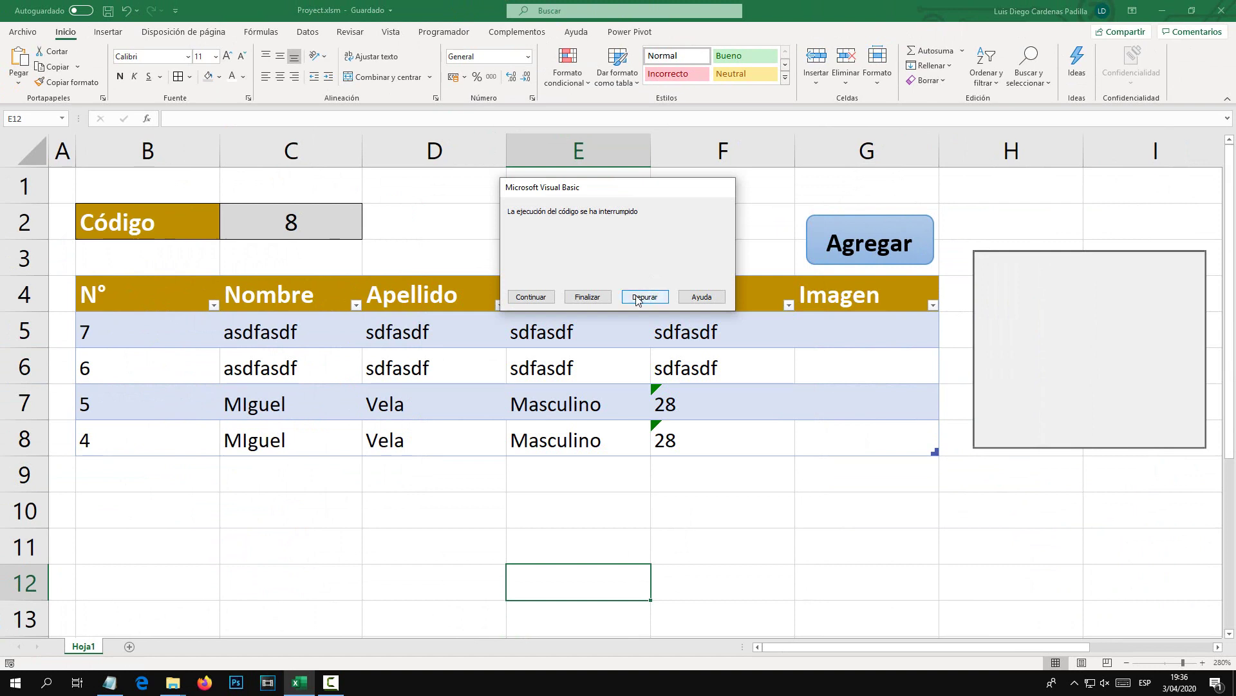
left_click(575, 296)
right_click(83, 647)
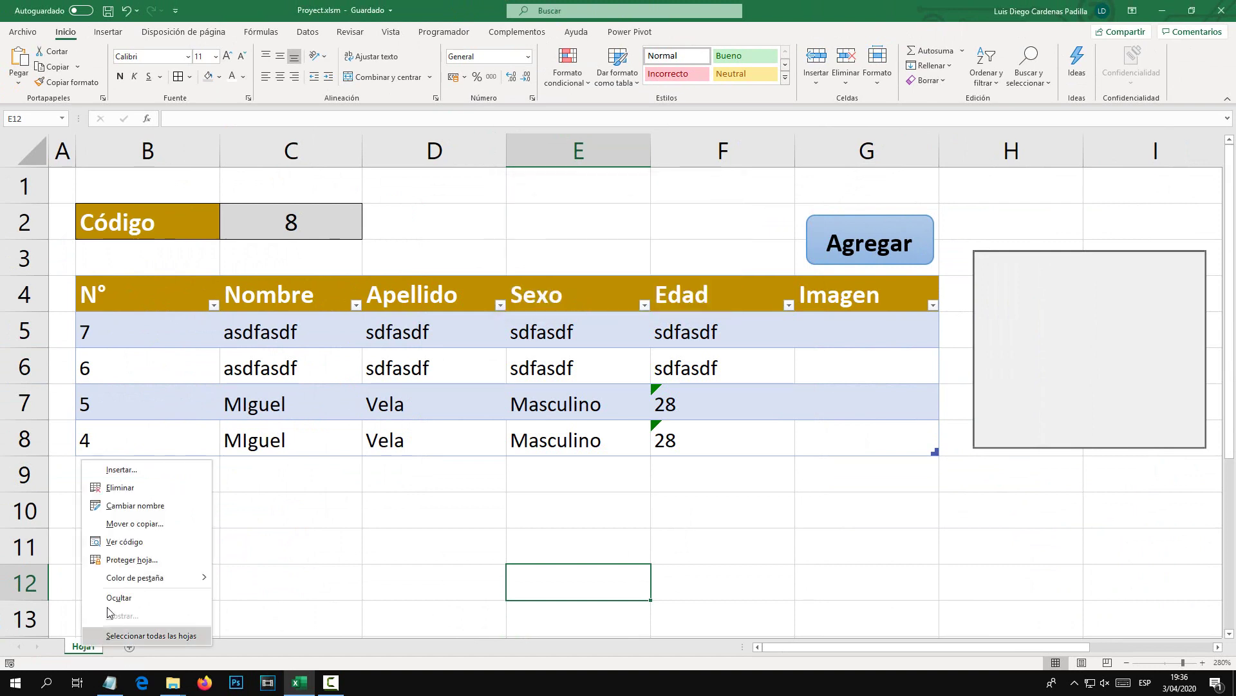
left_click(126, 549)
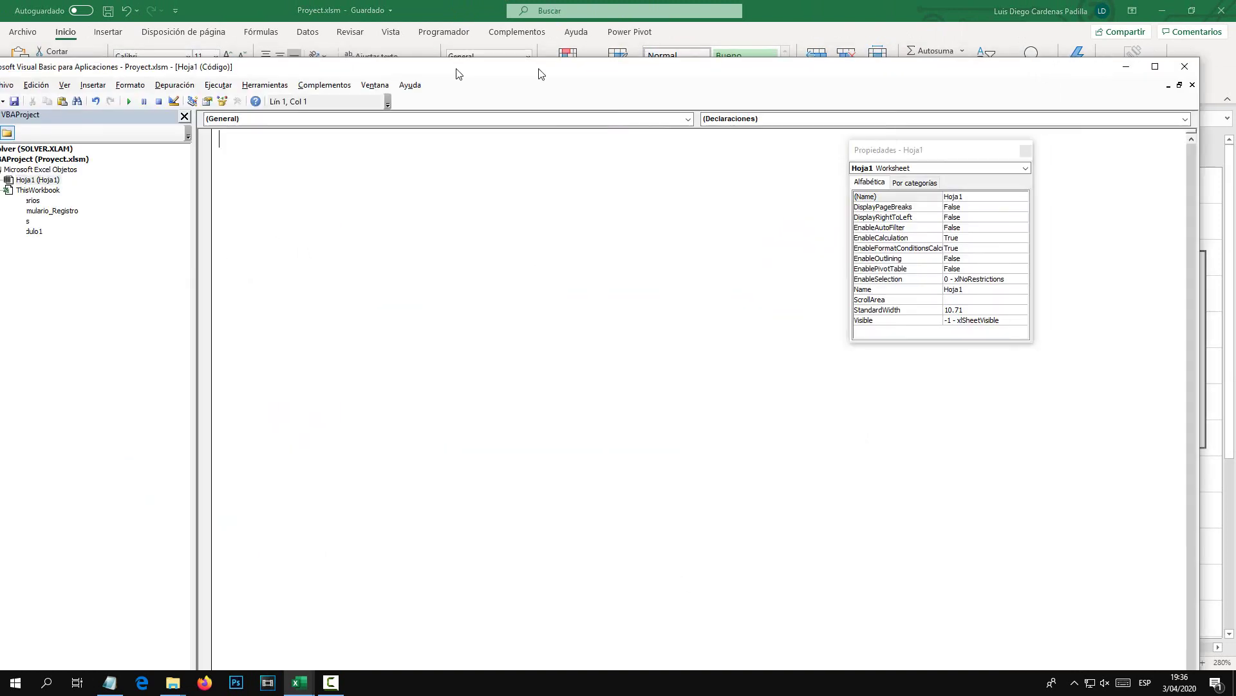
Open the Formulario_Registro designer and show the Properties window for Image1.
double_click(194, 212)
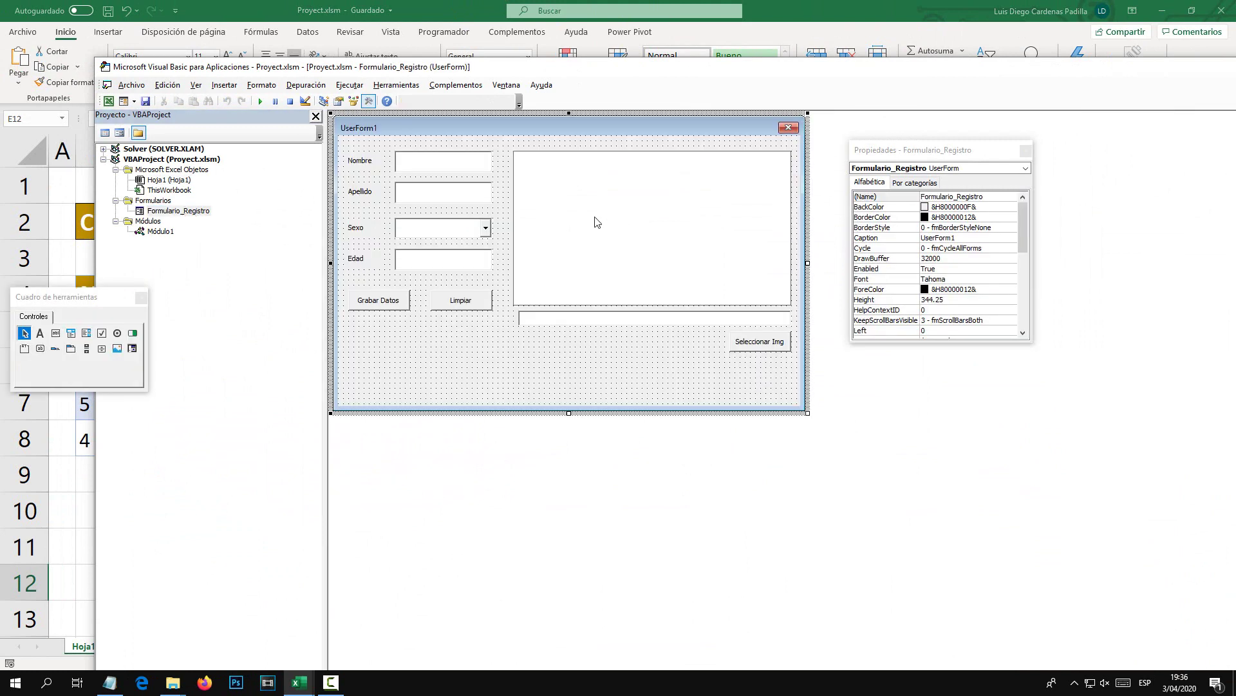
left_click(567, 320)
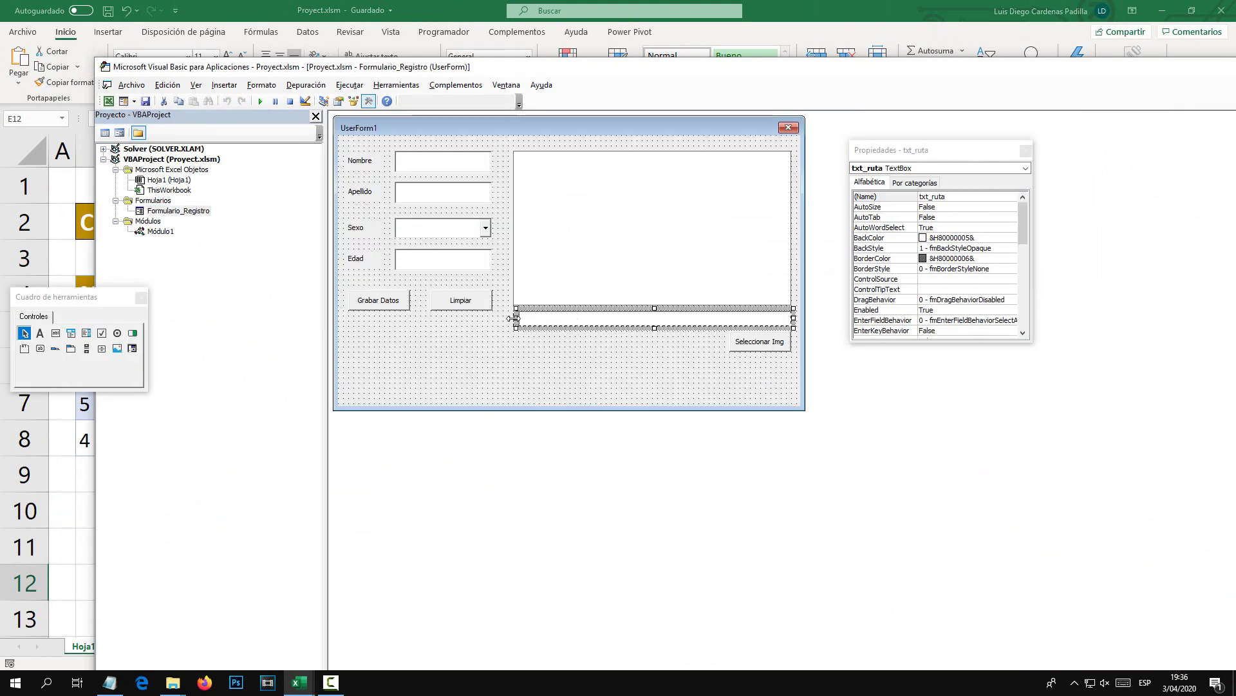
left_click(576, 229)
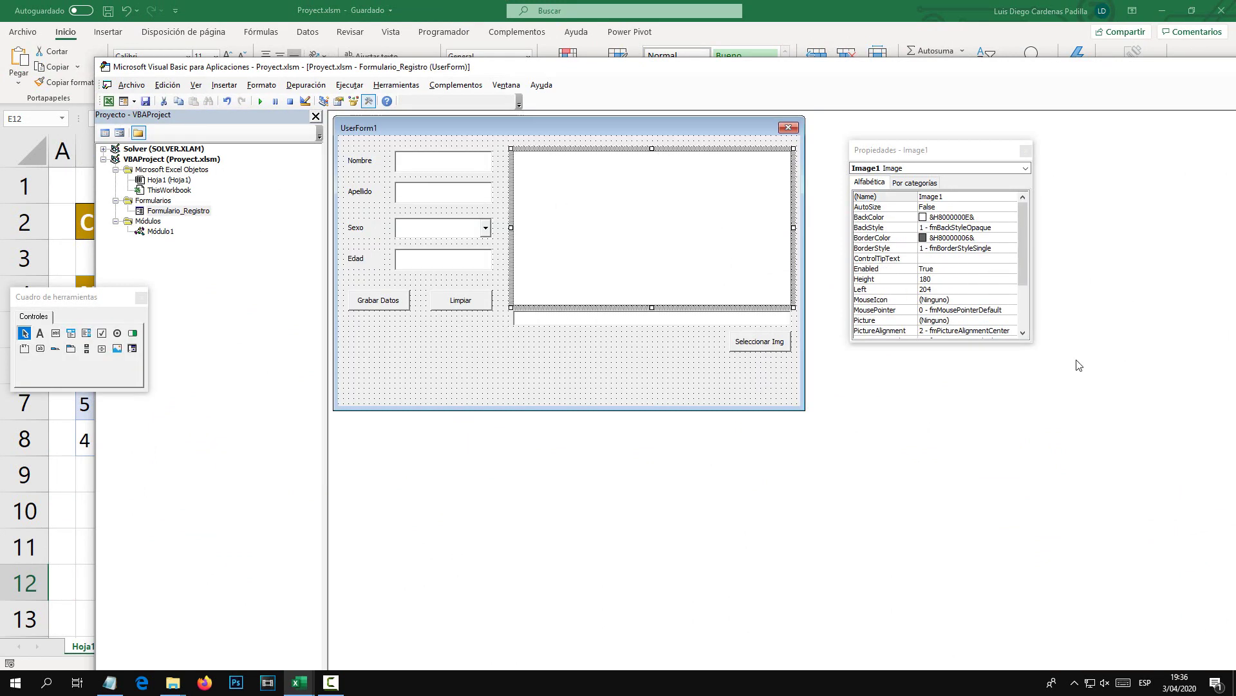
left_click_drag(1005, 345, 1005, 599)
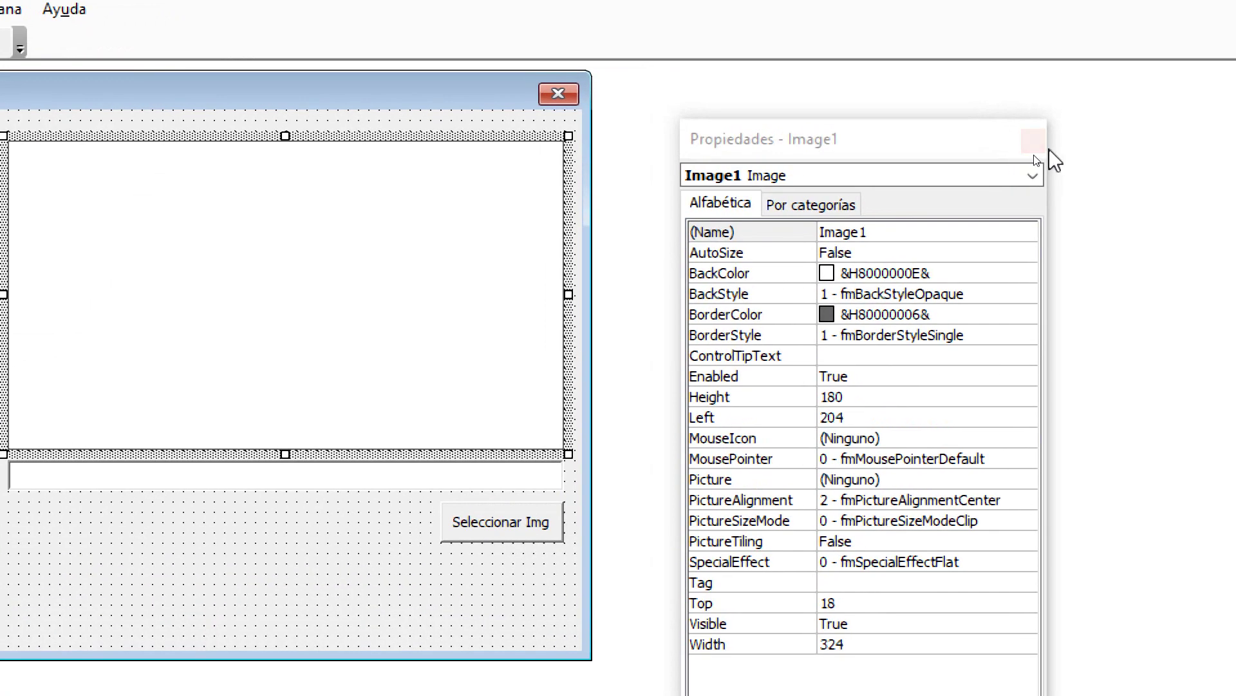
left_click(1034, 142)
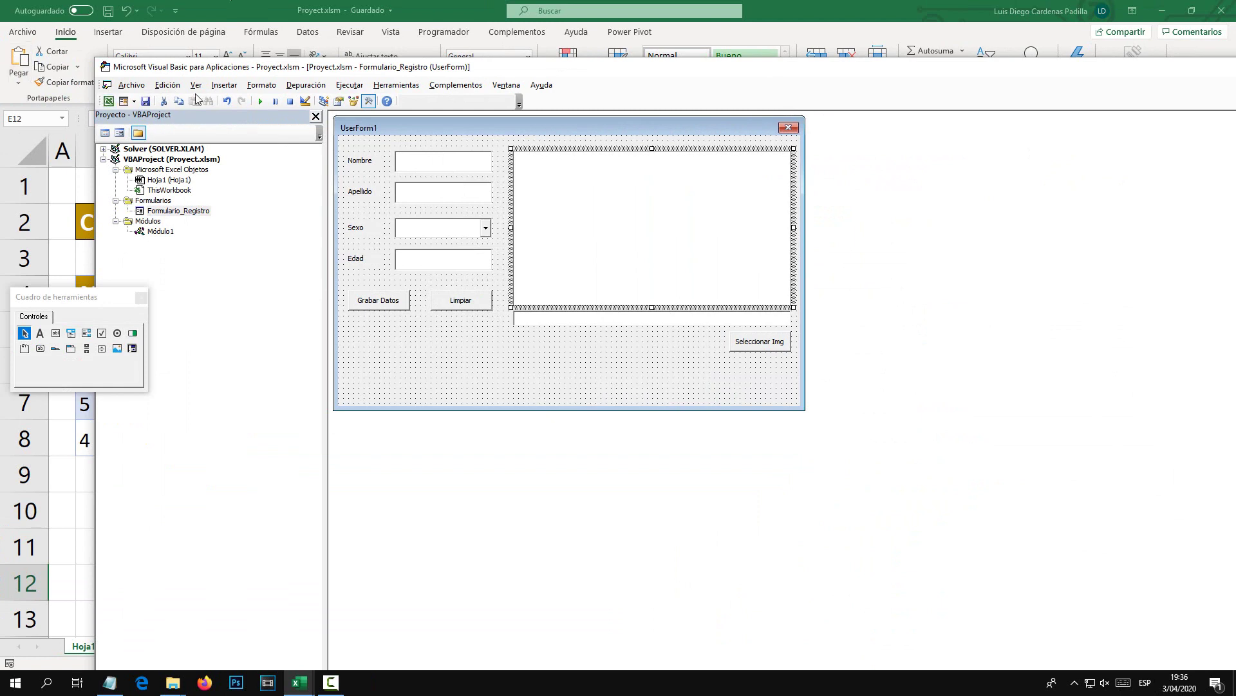
left_click(196, 85)
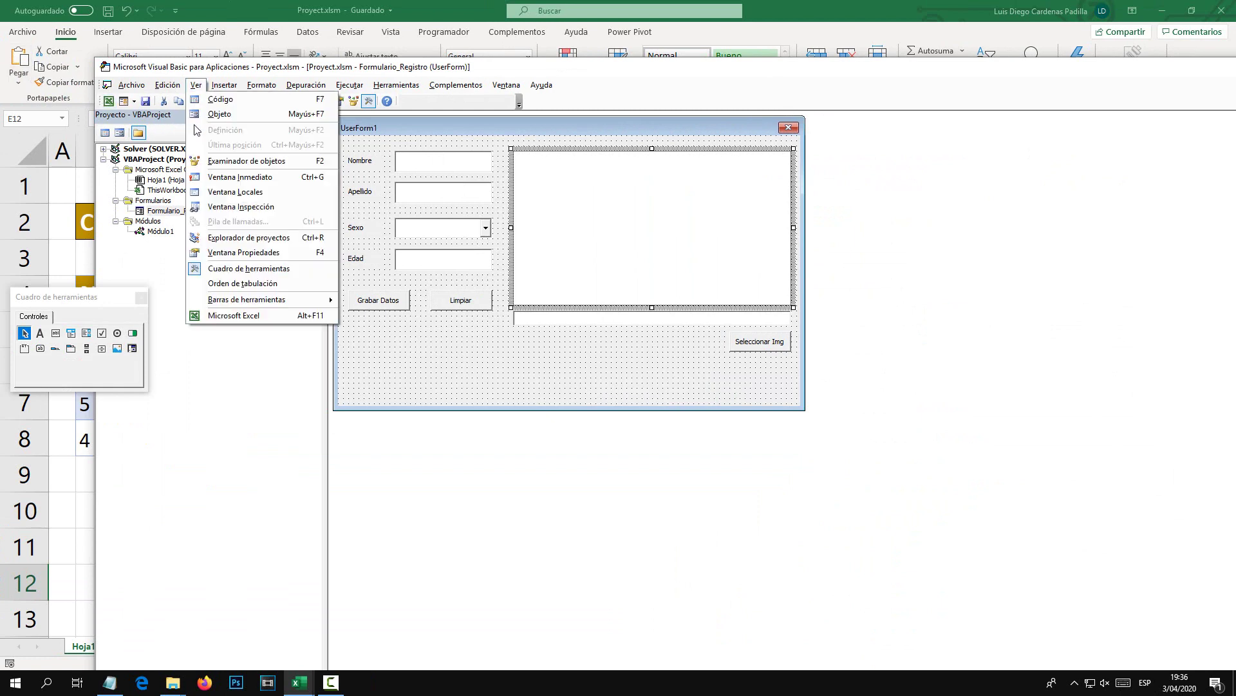
left_click(234, 254)
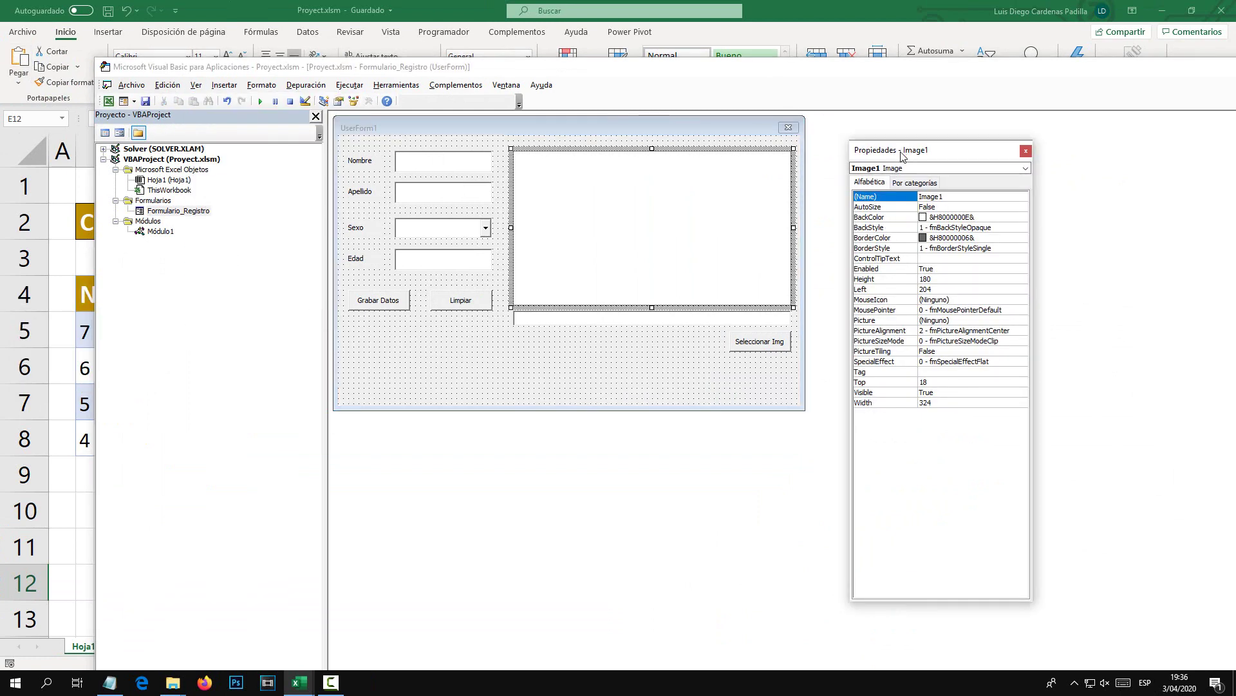
left_click_drag(911, 121, 889, 150)
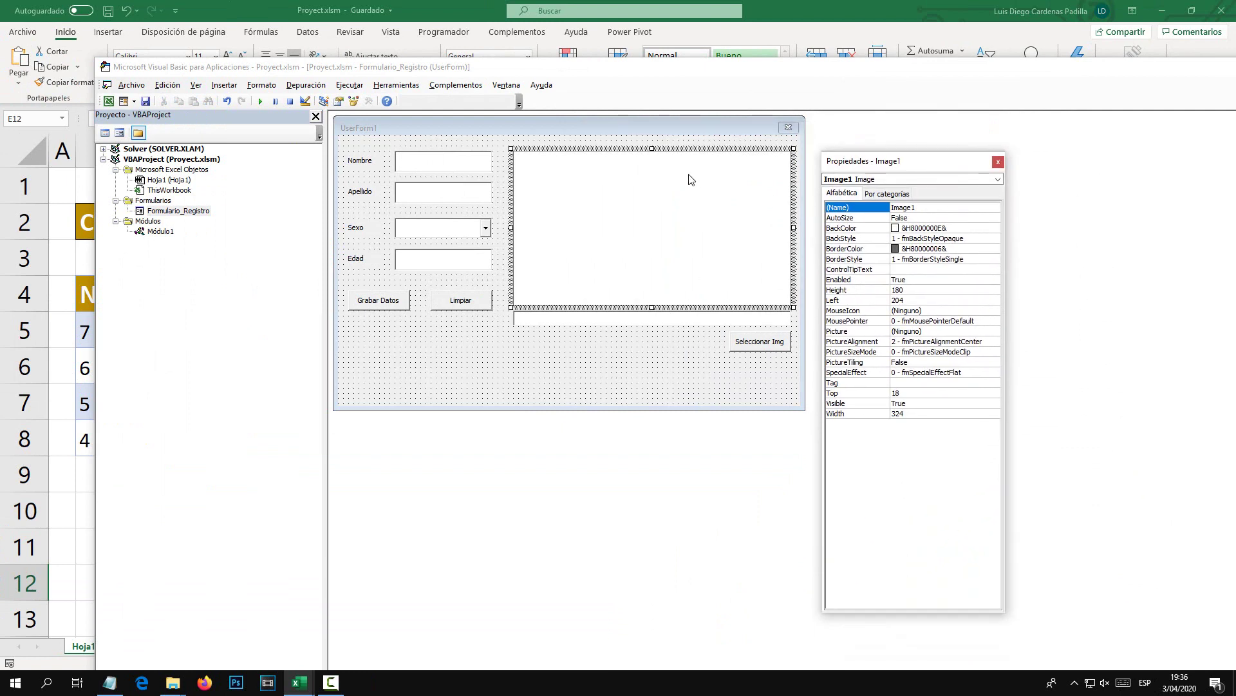
left_click(552, 397)
left_click(613, 233)
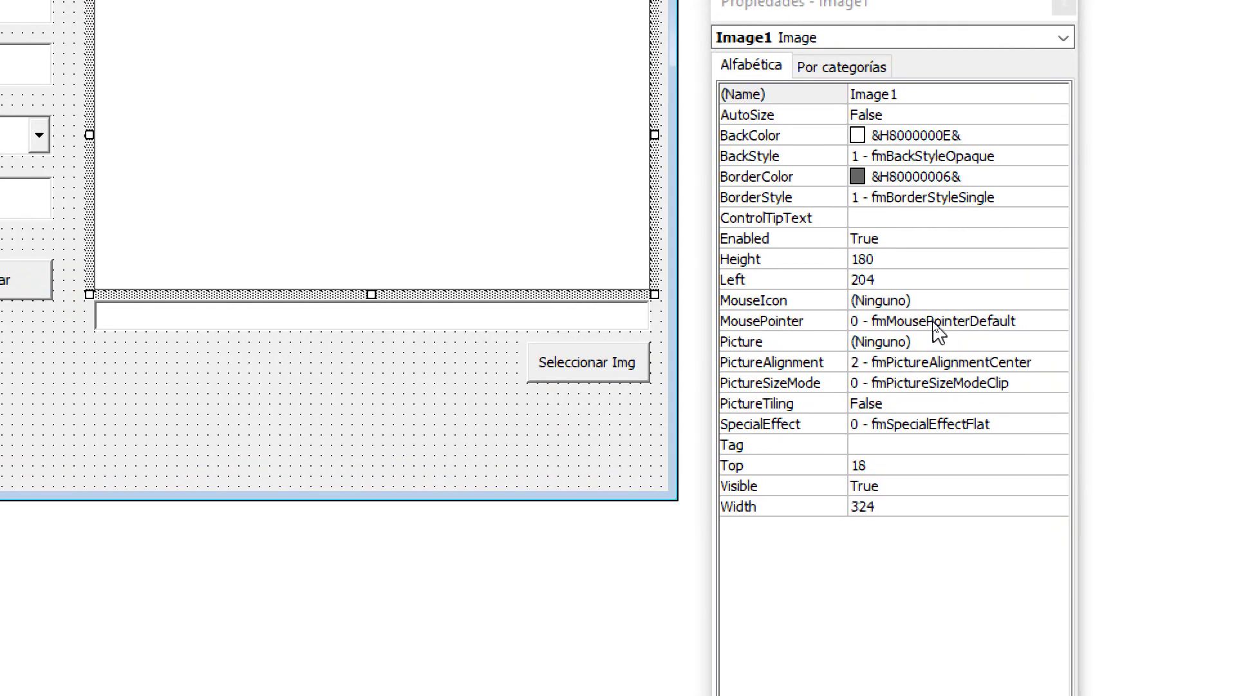
Set Image1's PictureSizeMode to 1 - fmPictureSizeModeStretch.
left_click(910, 383)
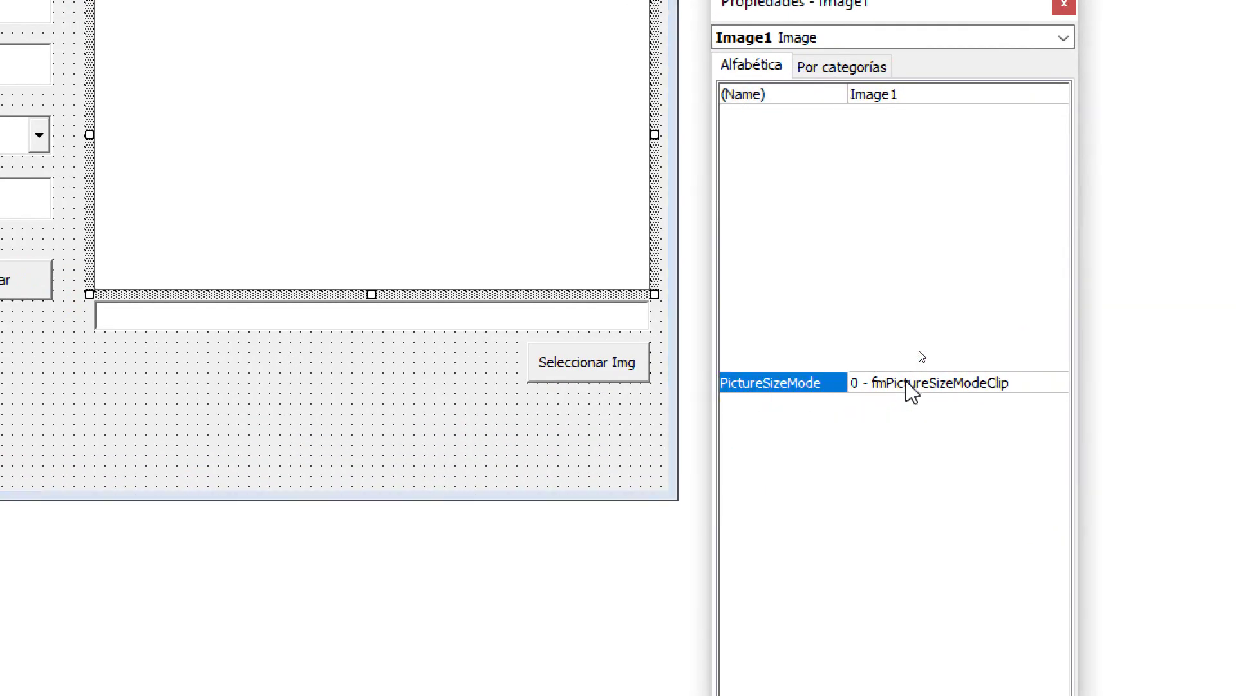
left_click(1061, 384)
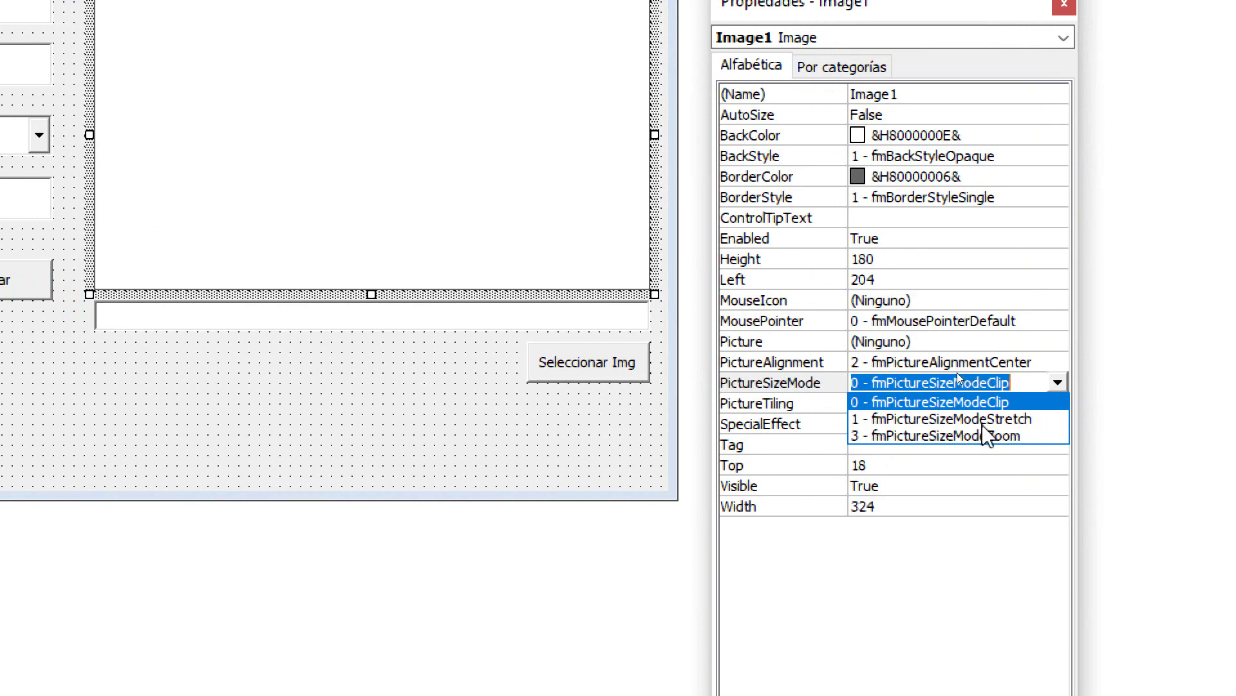
left_click(1023, 420)
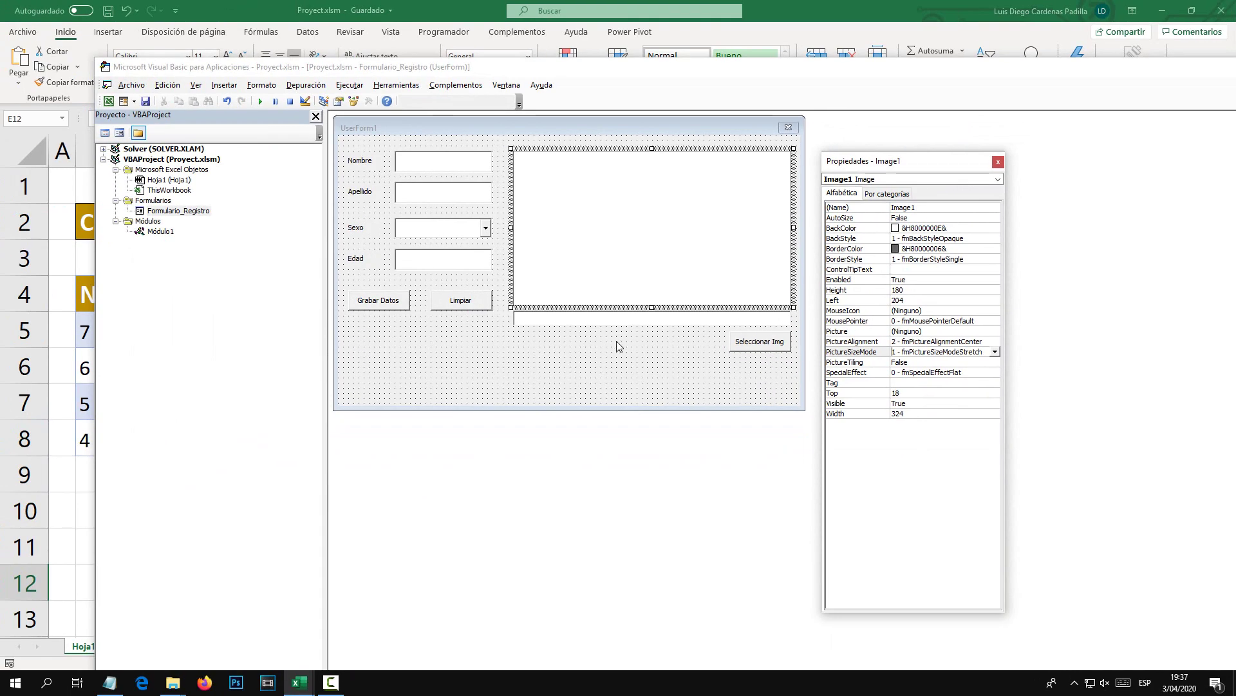
left_click(618, 345)
left_click(215, 5)
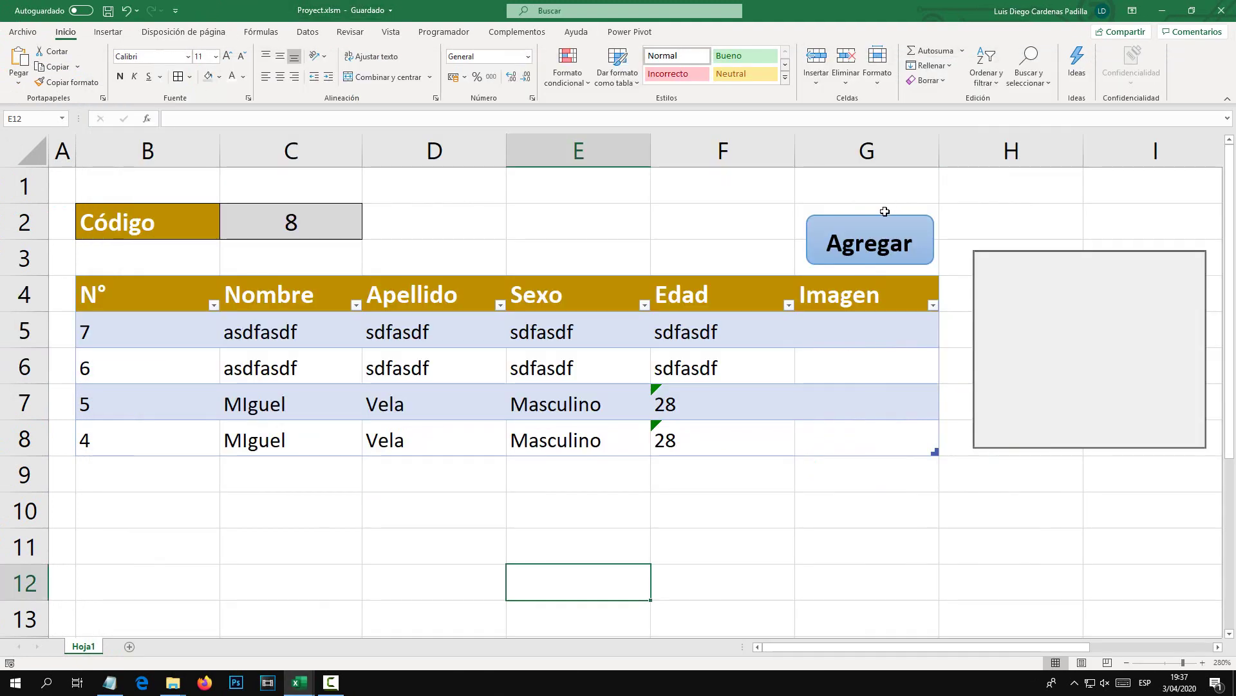
Run the form and load Veneno-Wallpaper-HD.jpg, carro2_0.jpg, carro_001.jpg, then carro2_0.jpg again.
left_click(866, 251)
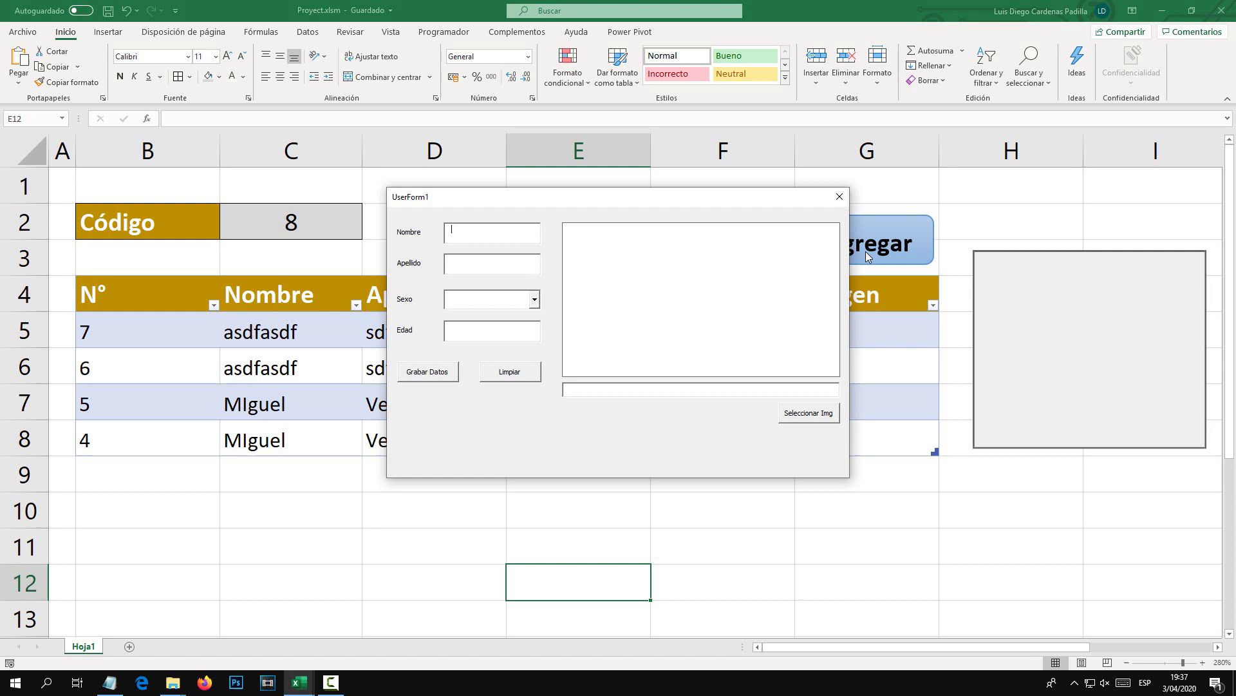
left_click(811, 416)
double_click(679, 401)
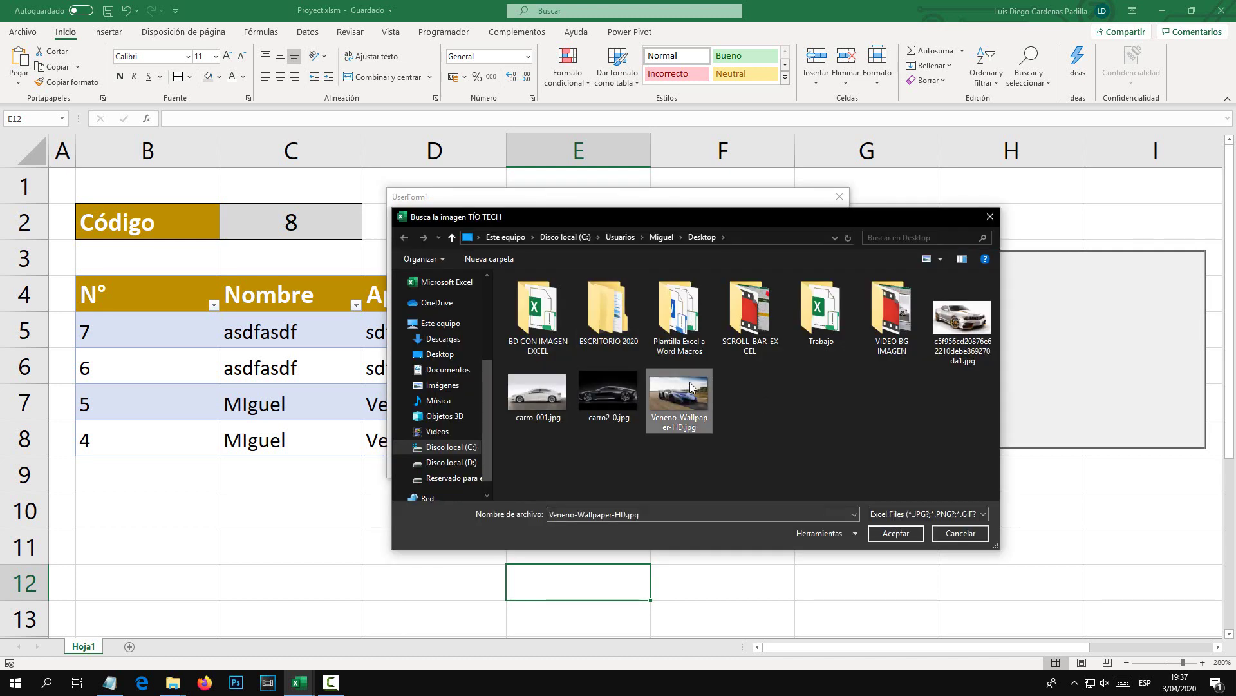
left_click(798, 415)
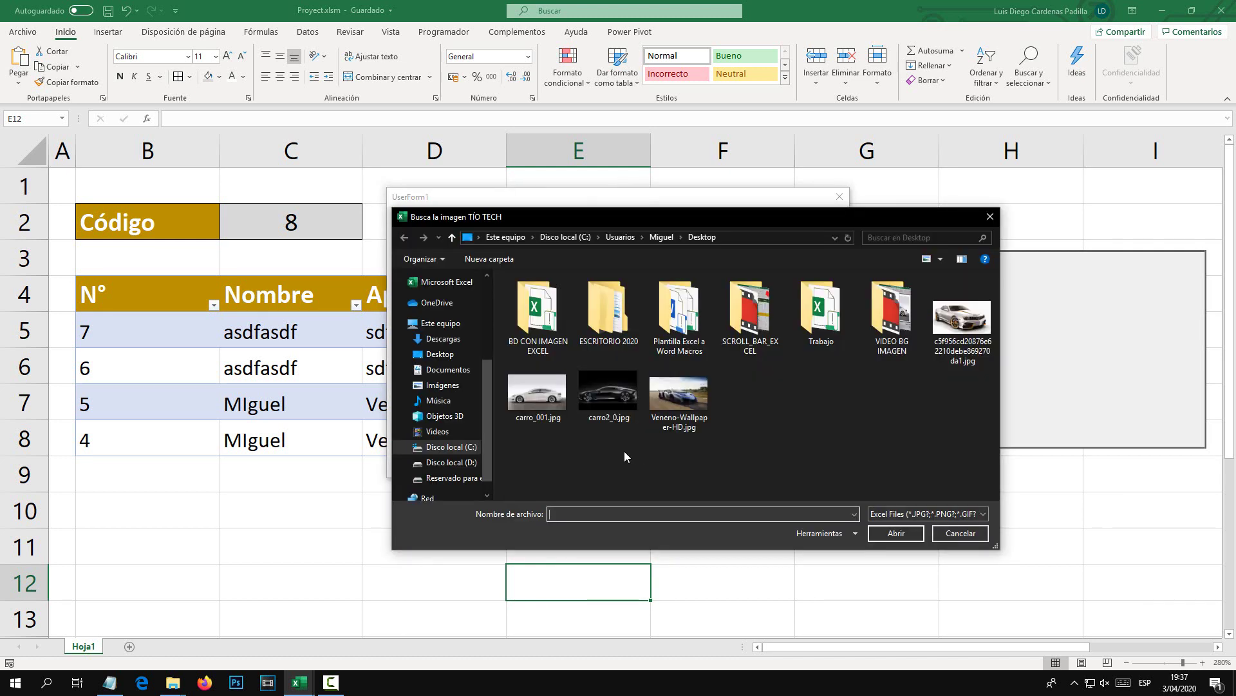
double_click(608, 398)
left_click(813, 425)
double_click(538, 394)
left_click(807, 416)
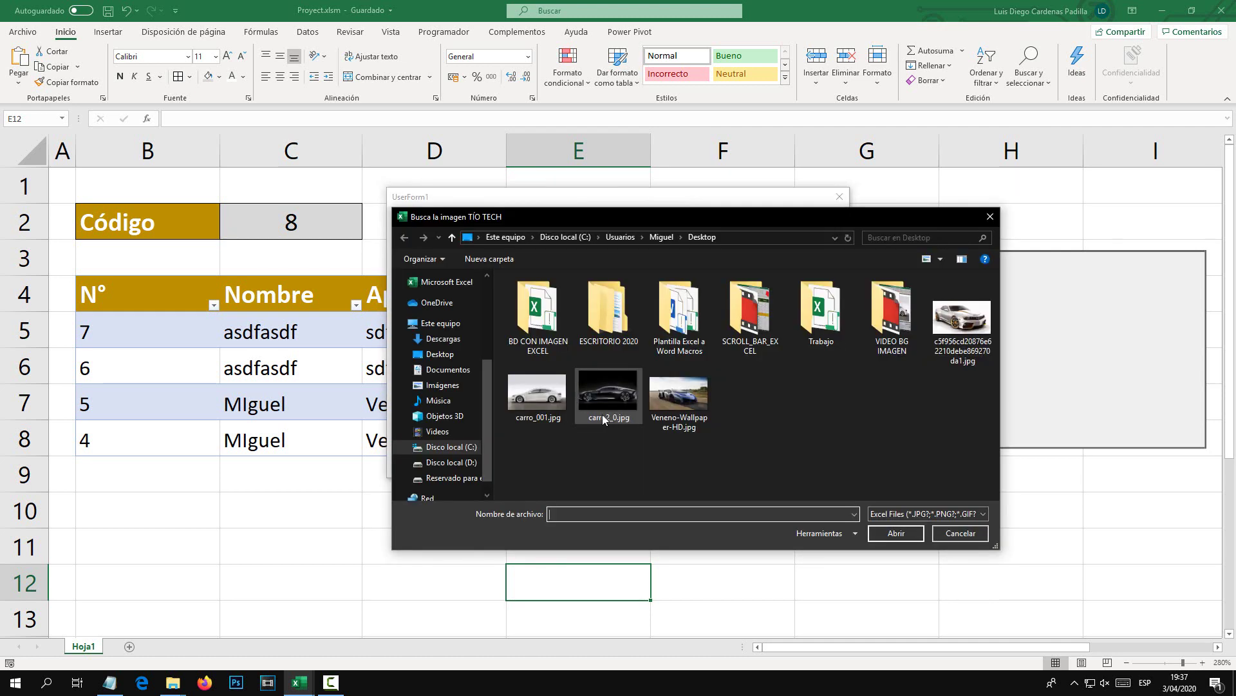
double_click(604, 384)
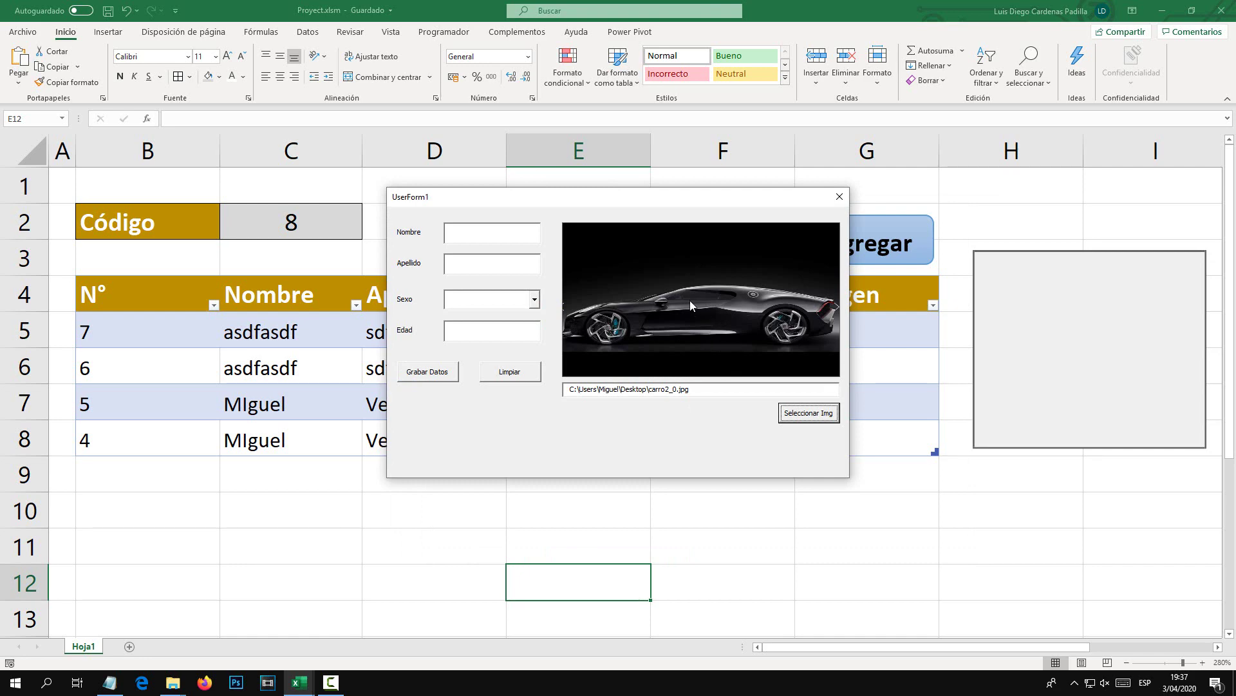
Close the form, reopen Formulario_Registro and set Image1's PictureSizeMode to 3 - fmPictureSizeModeZoom.
left_click(832, 201)
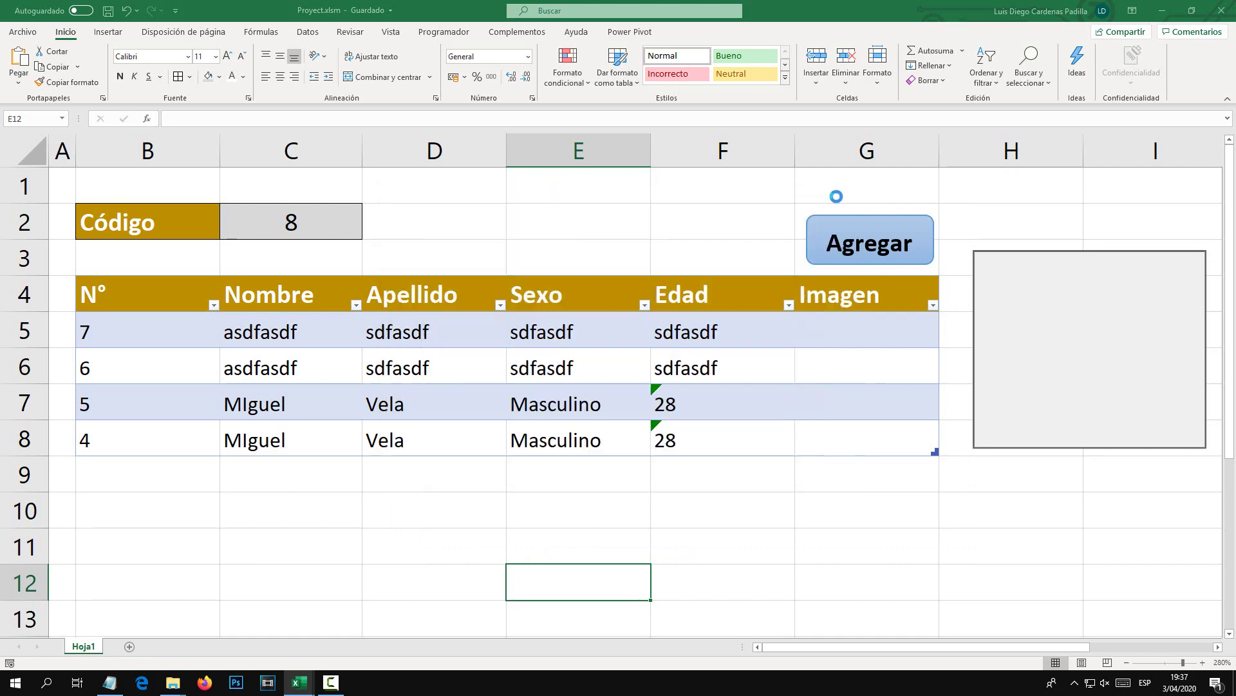
right_click(90, 645)
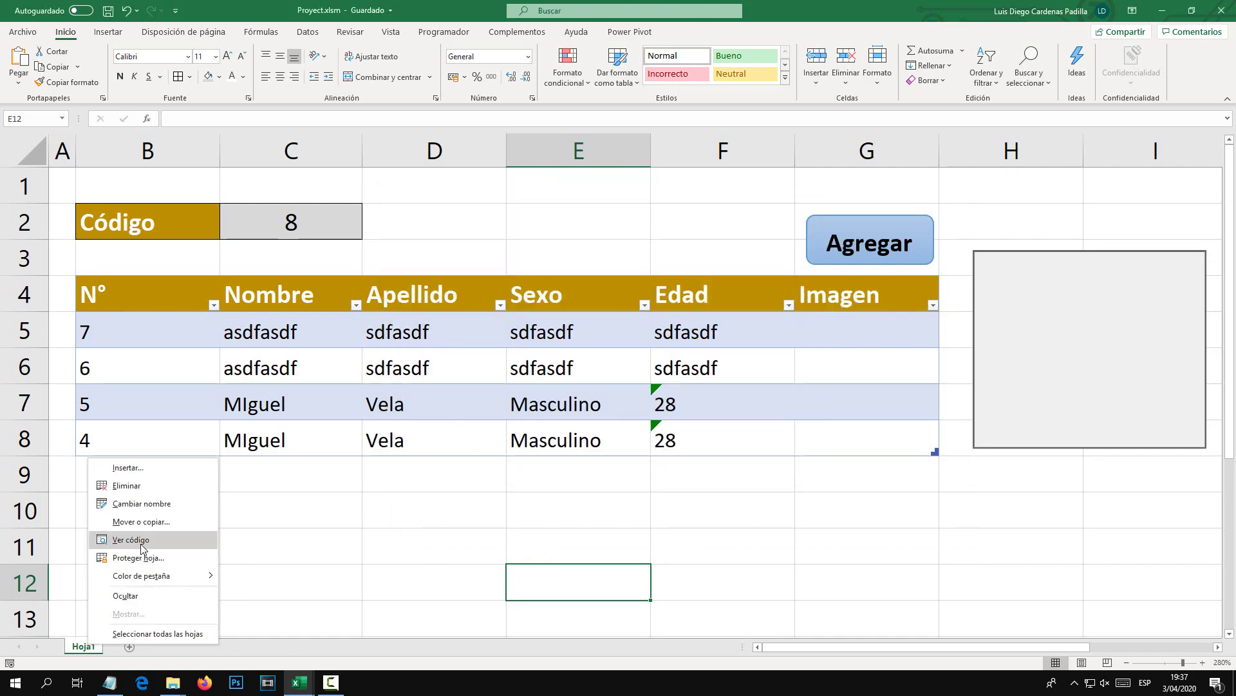
left_click(129, 539)
double_click(165, 211)
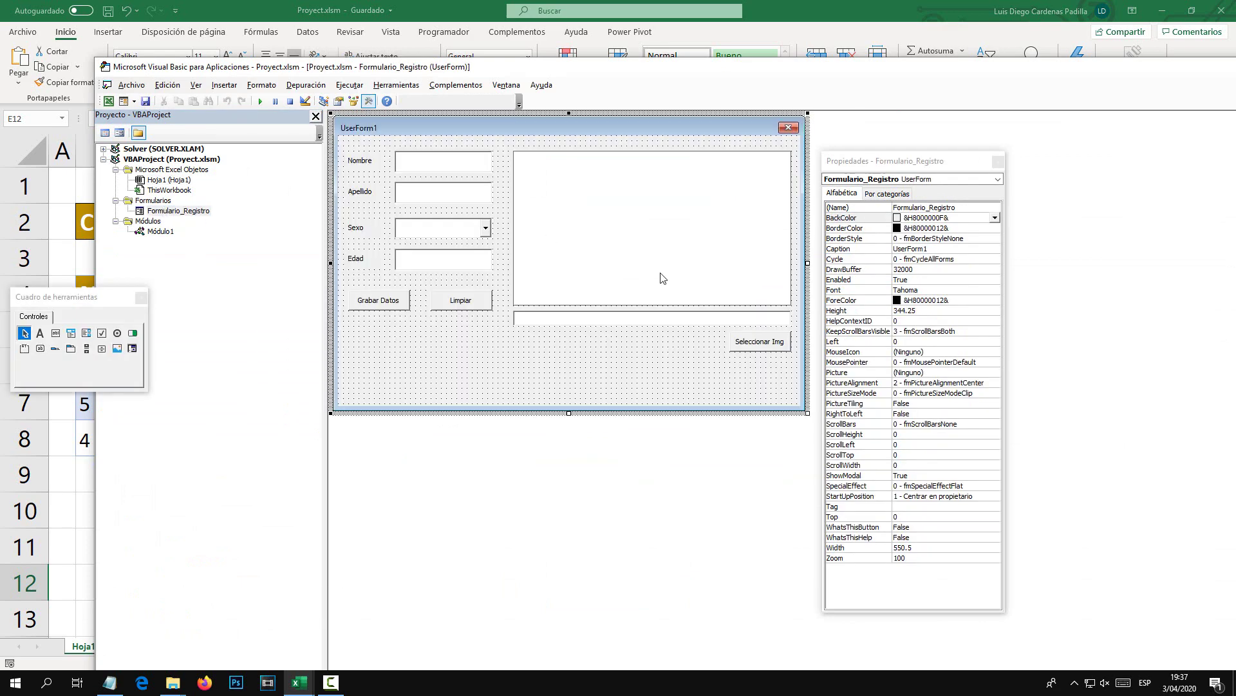
left_click(653, 250)
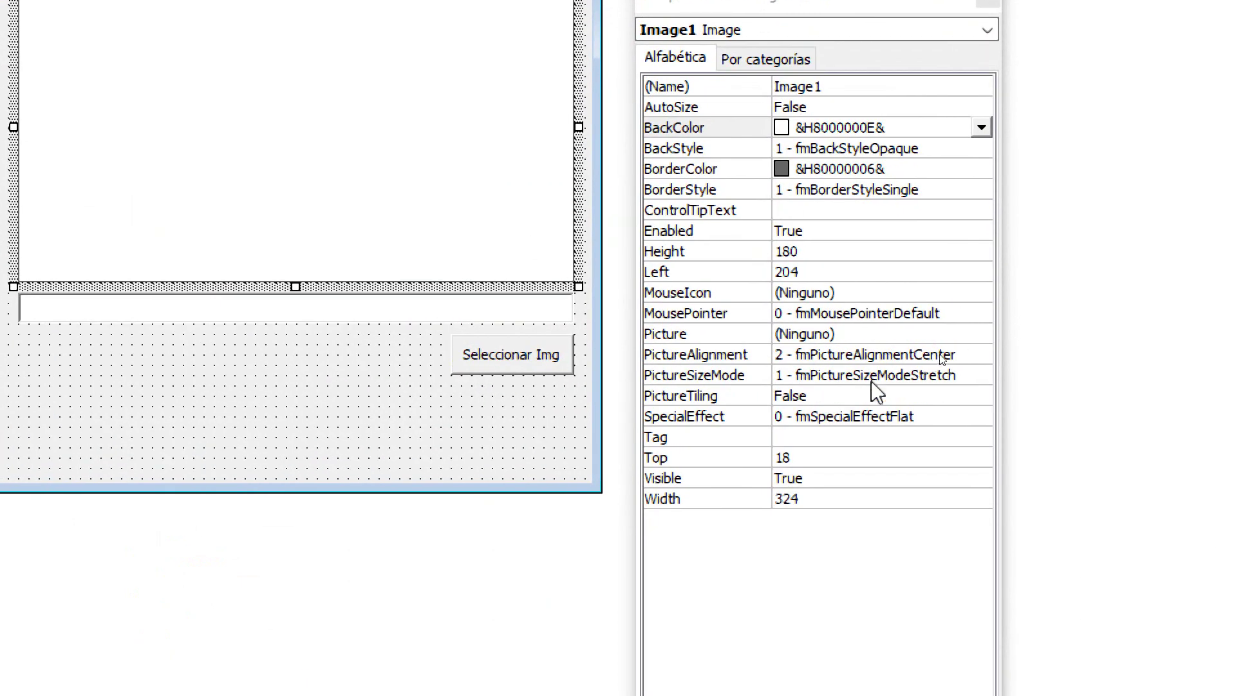
left_click(940, 353)
left_click(981, 374)
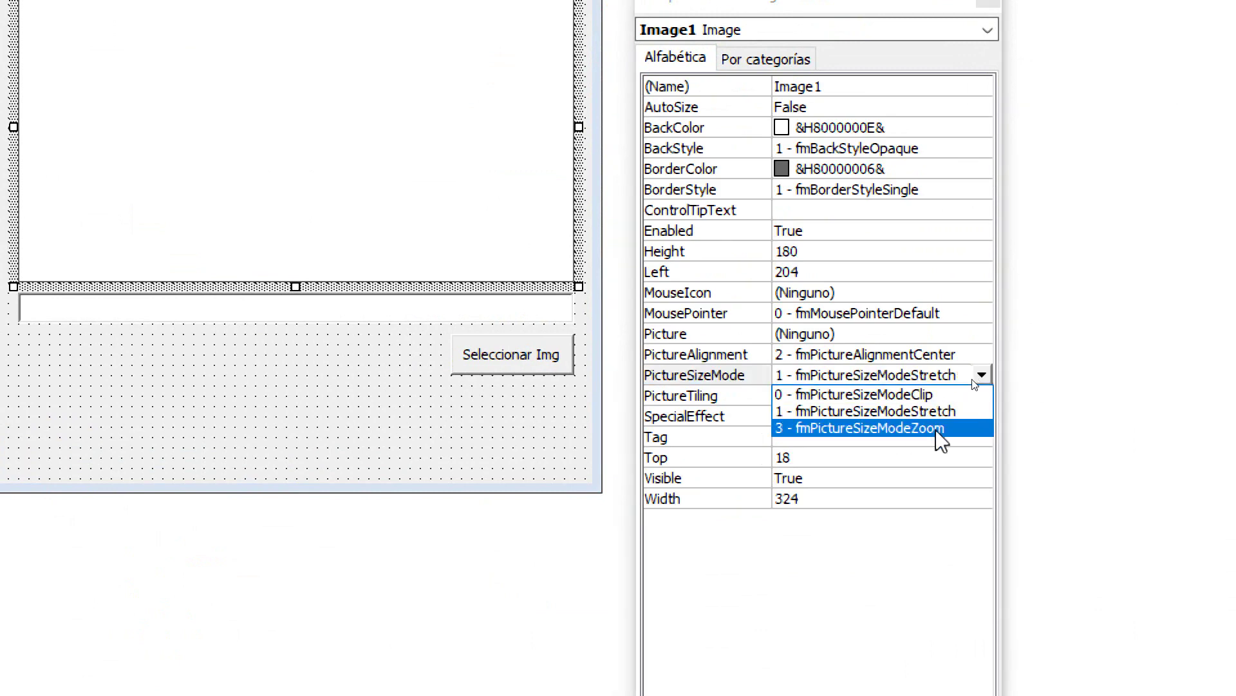
left_click(935, 429)
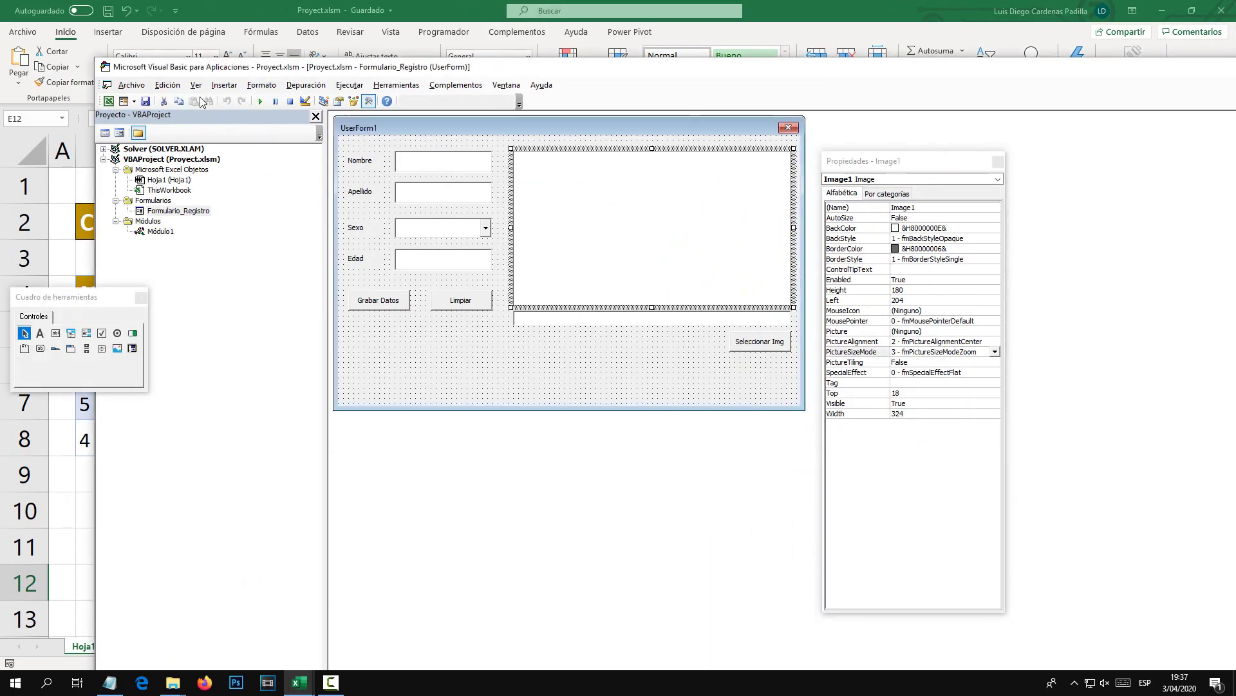
key("alt+F11")
Run the form and load the Veneno wallpaper and carro2_0.jpg to check the zoom.
left_click(869, 251)
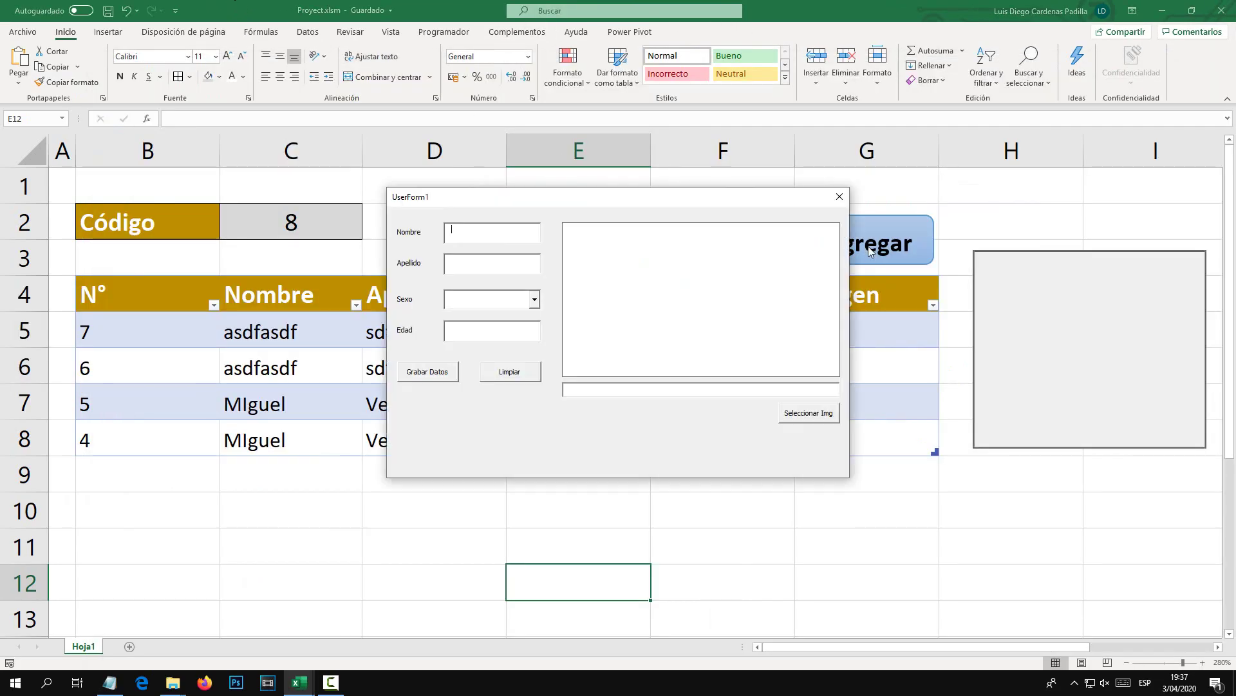
left_click(809, 413)
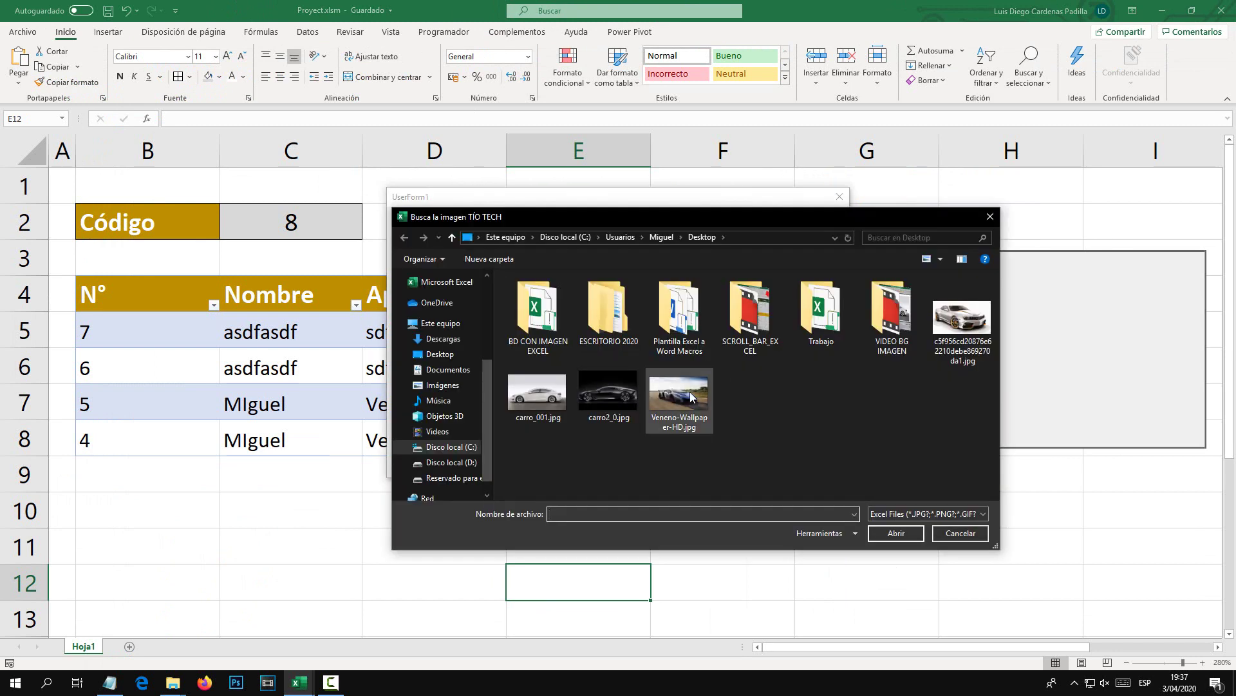
double_click(680, 399)
left_click(809, 413)
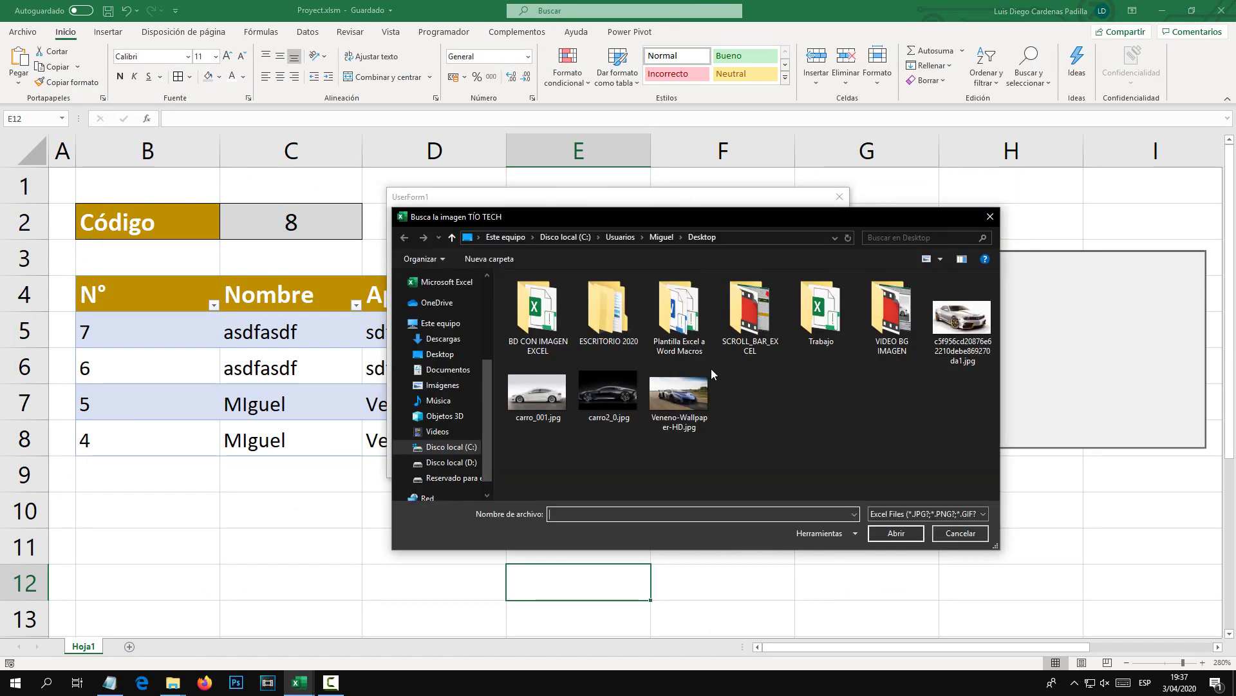
double_click(608, 396)
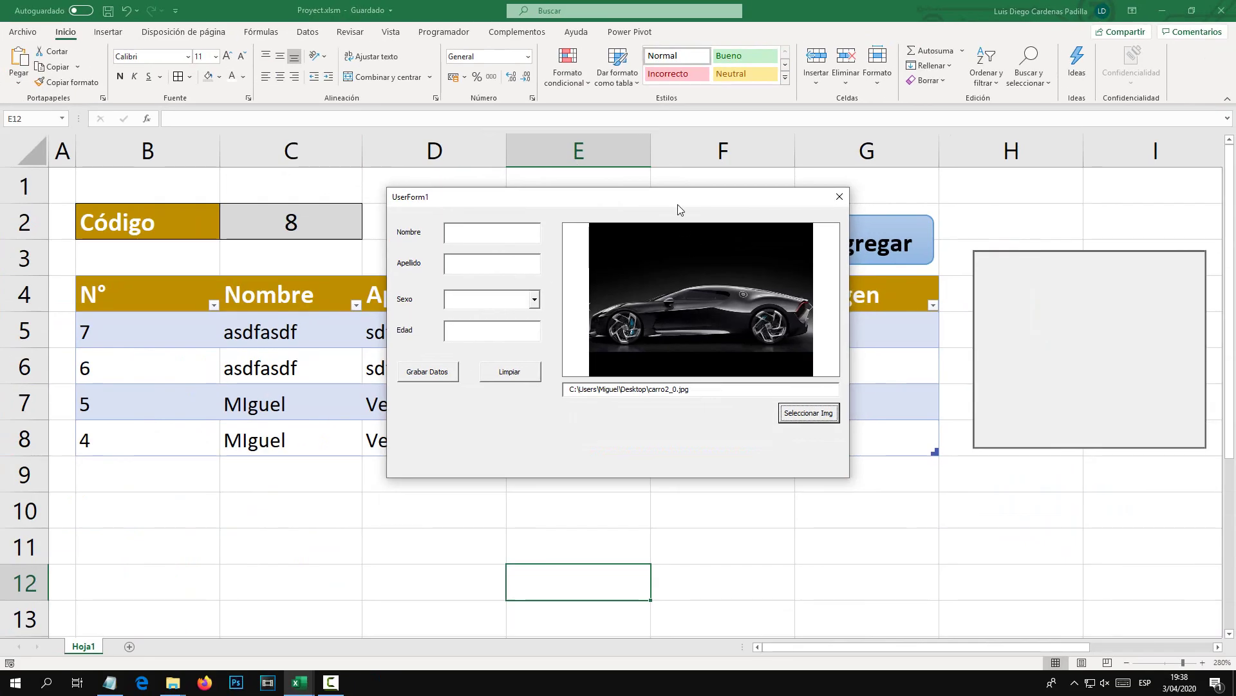
Close the registration form, dismiss the VBA error and minimize Excel to the desktop.
left_click_drag(677, 203, 651, 239)
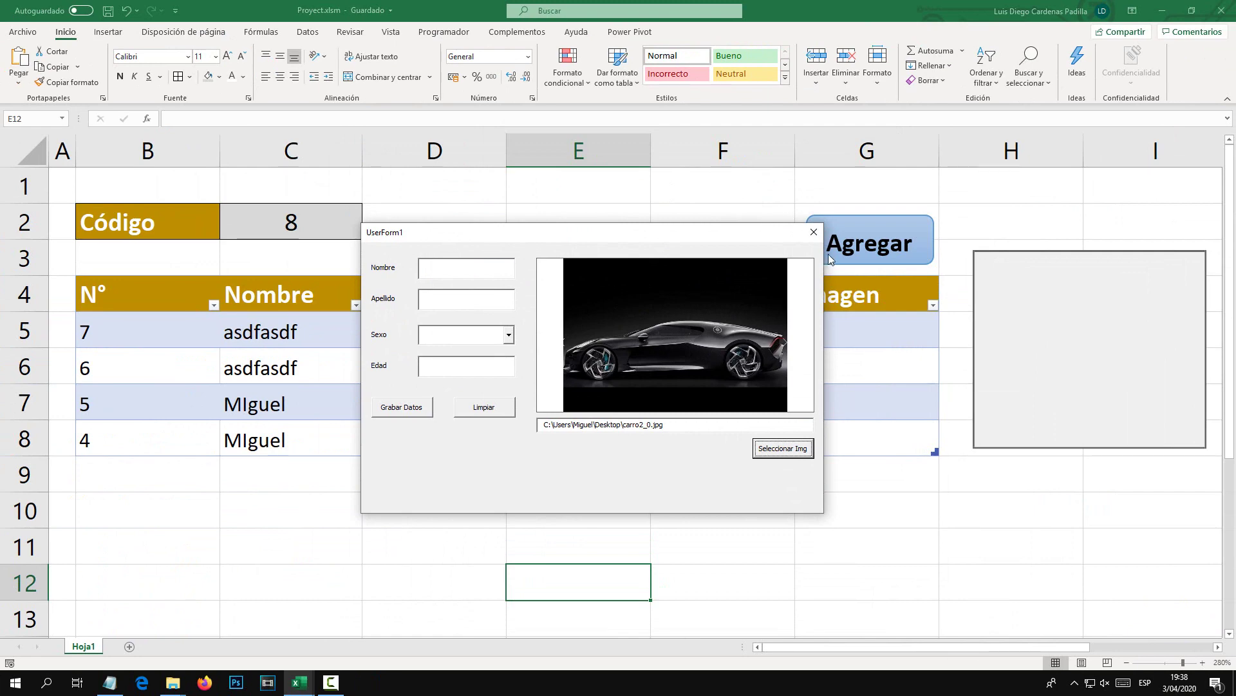
left_click(814, 232)
left_click(641, 297)
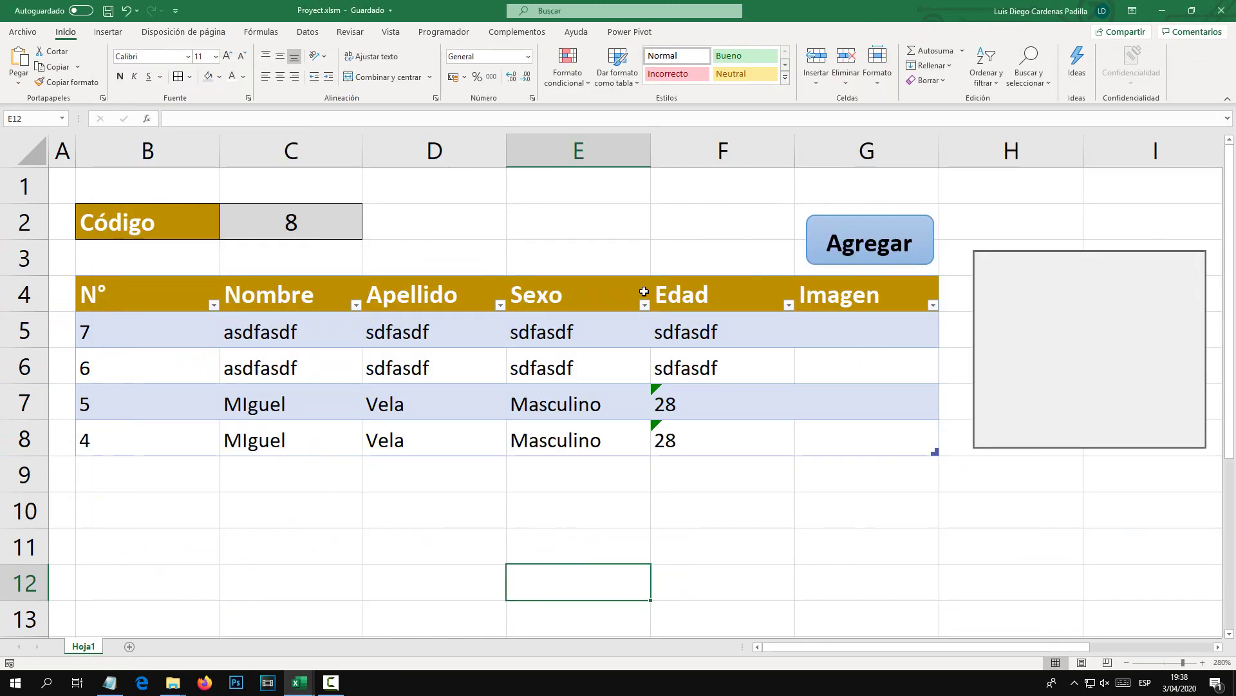
key("super+d")
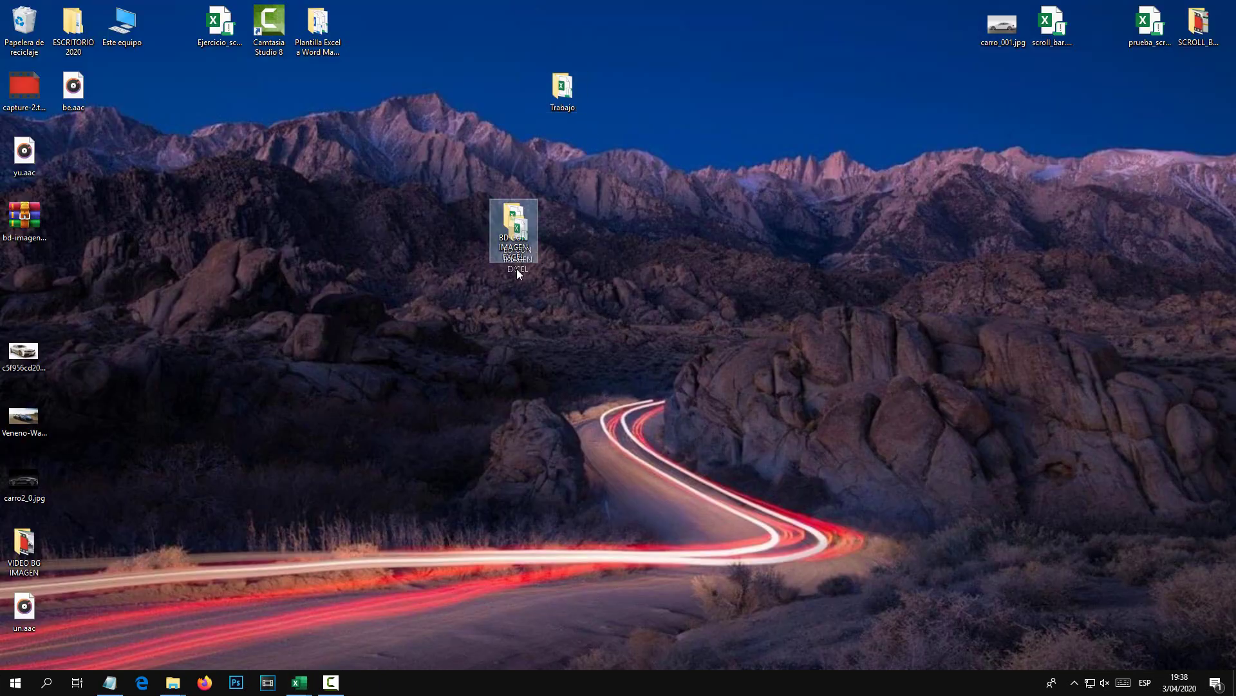
Create a new folder named productos inside BD CON IMAGEN EXCEL, then close the window.
left_click_drag(513, 222, 516, 290)
double_click(516, 295)
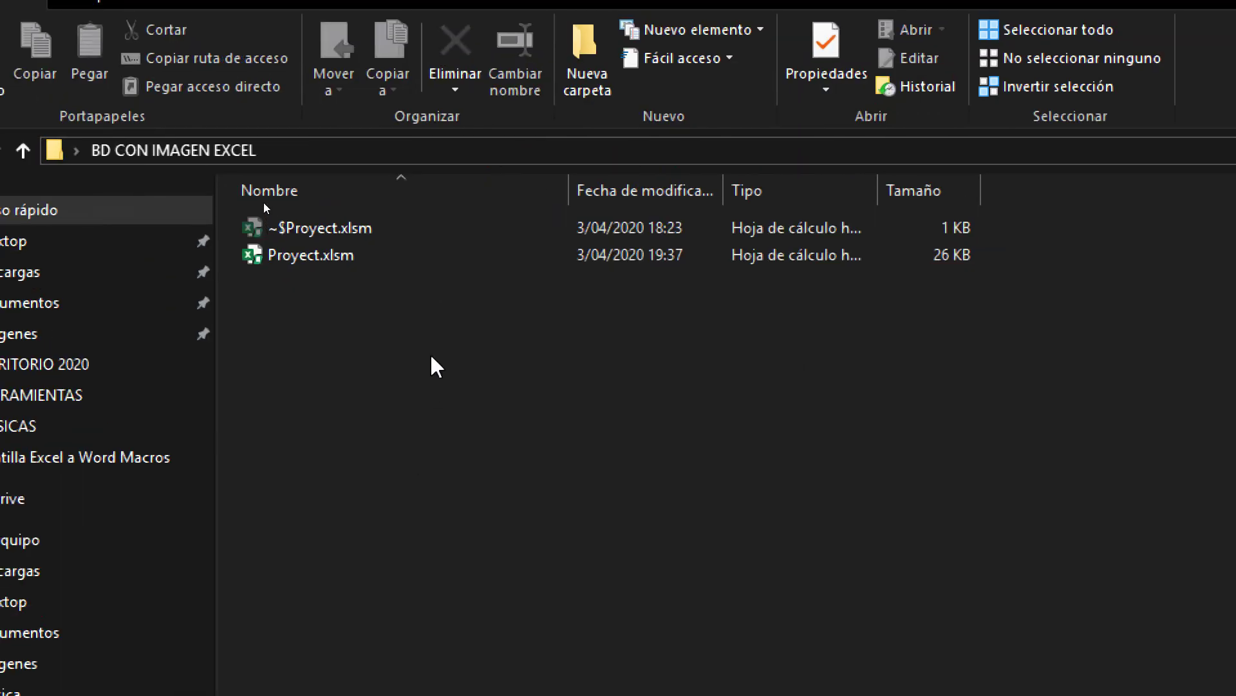
right_click(431, 358)
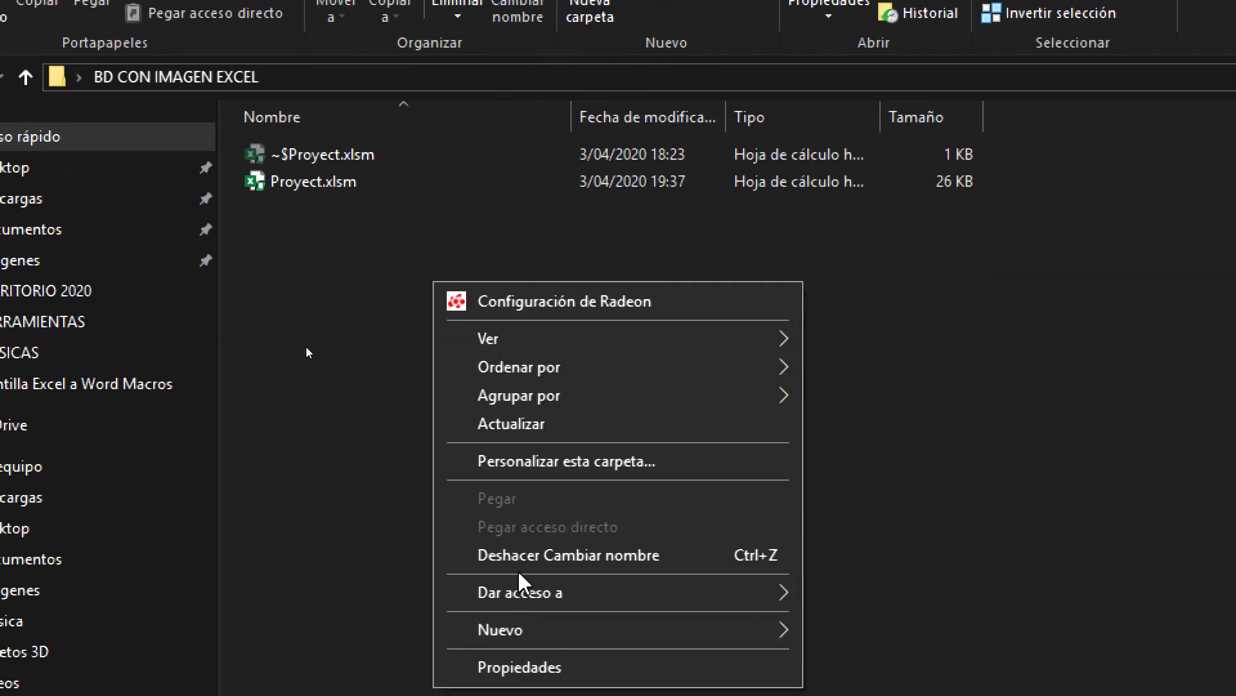
mouse_move(618, 629)
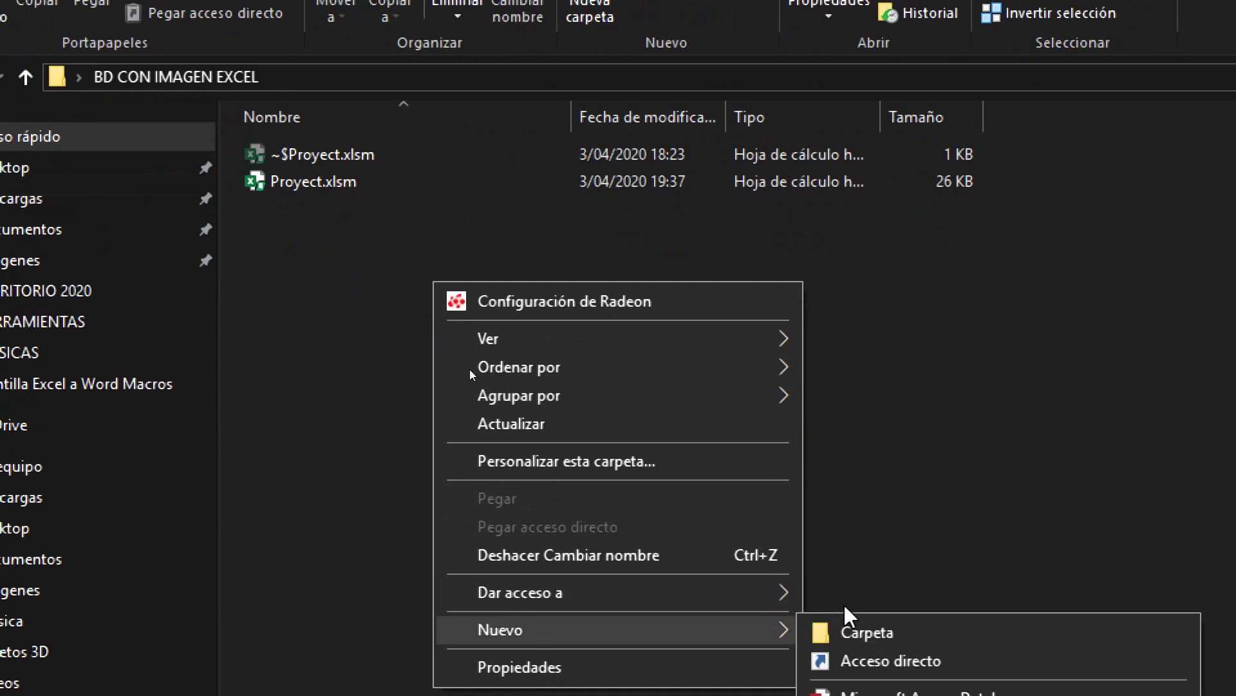
left_click(857, 630)
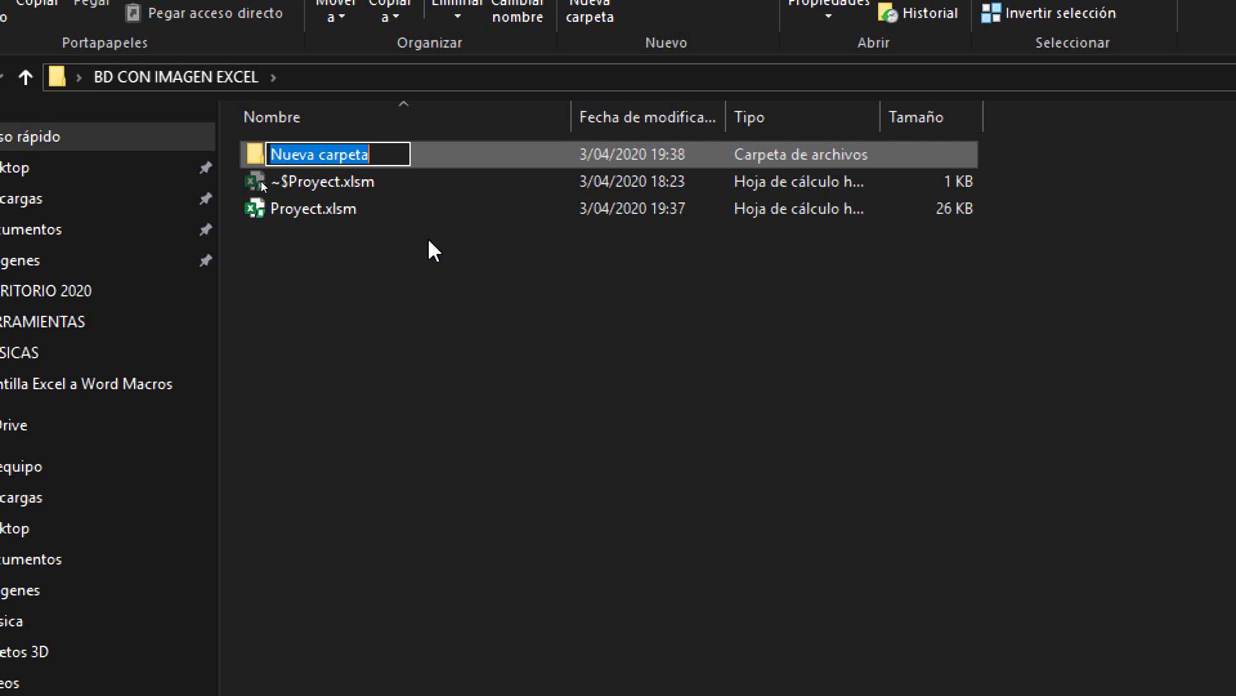
type("productos")
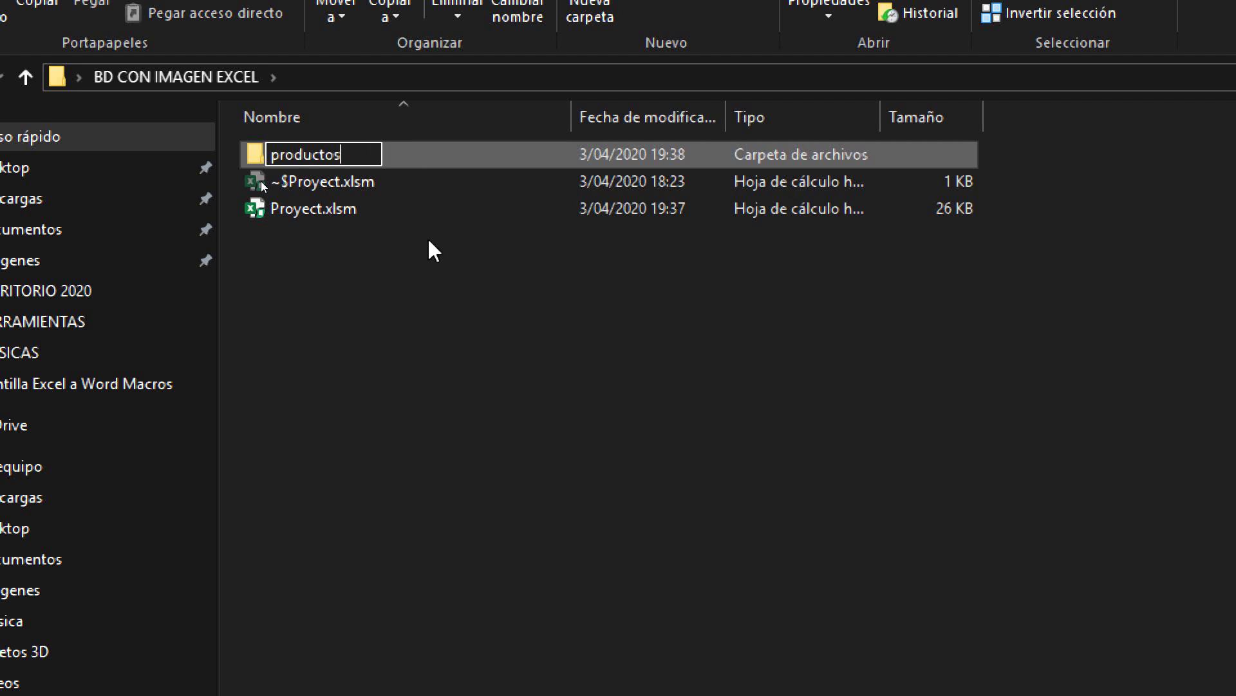
key("Return")
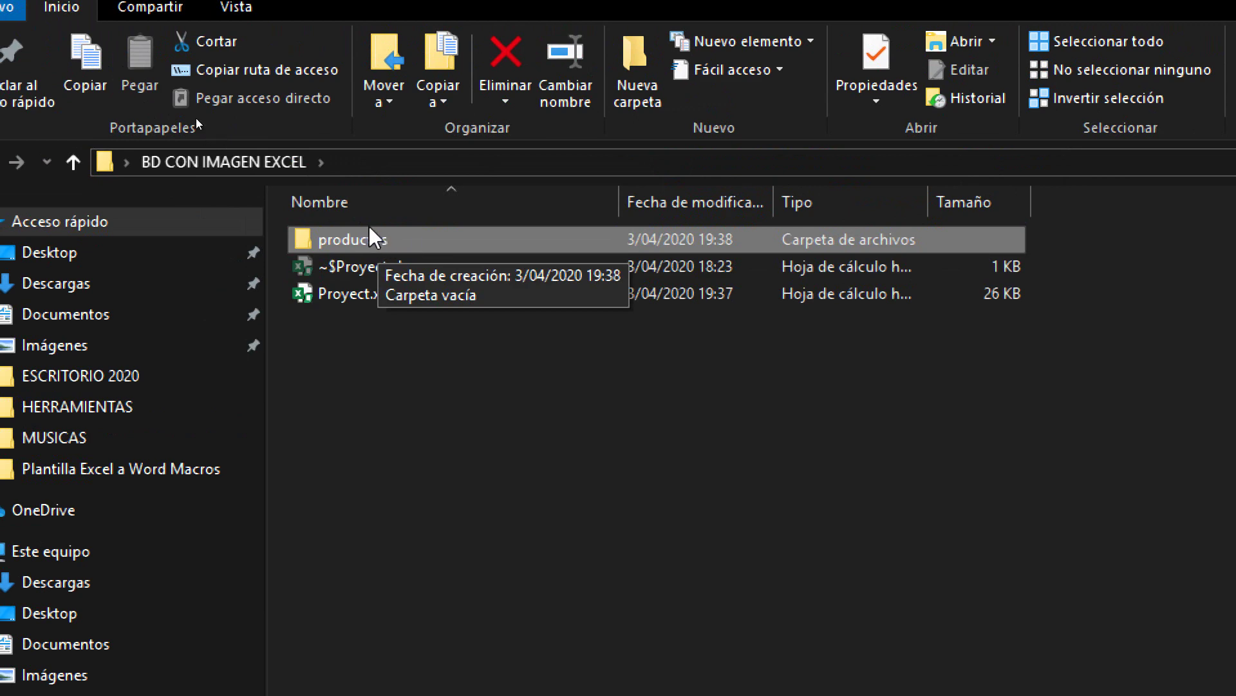
left_click(1219, 6)
mouse_move(299, 682)
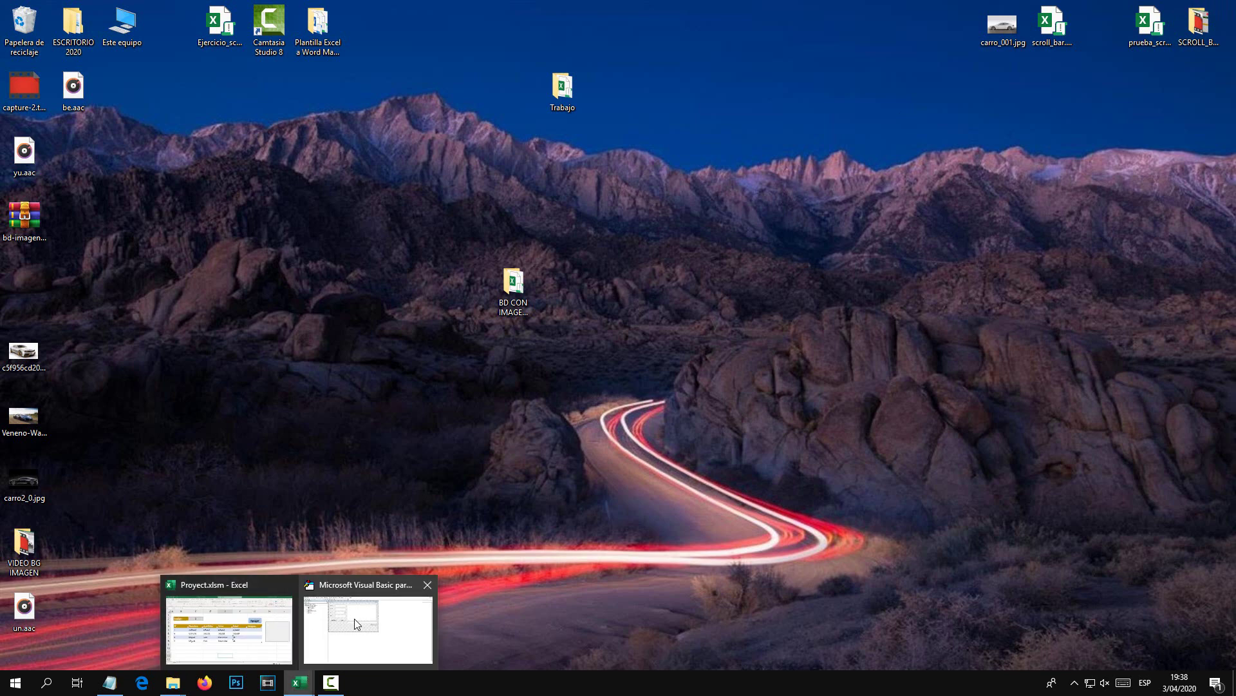
Return to the maximized VBA editor and open CommandButton1_Click for the Grabar Datos button.
left_click(354, 619)
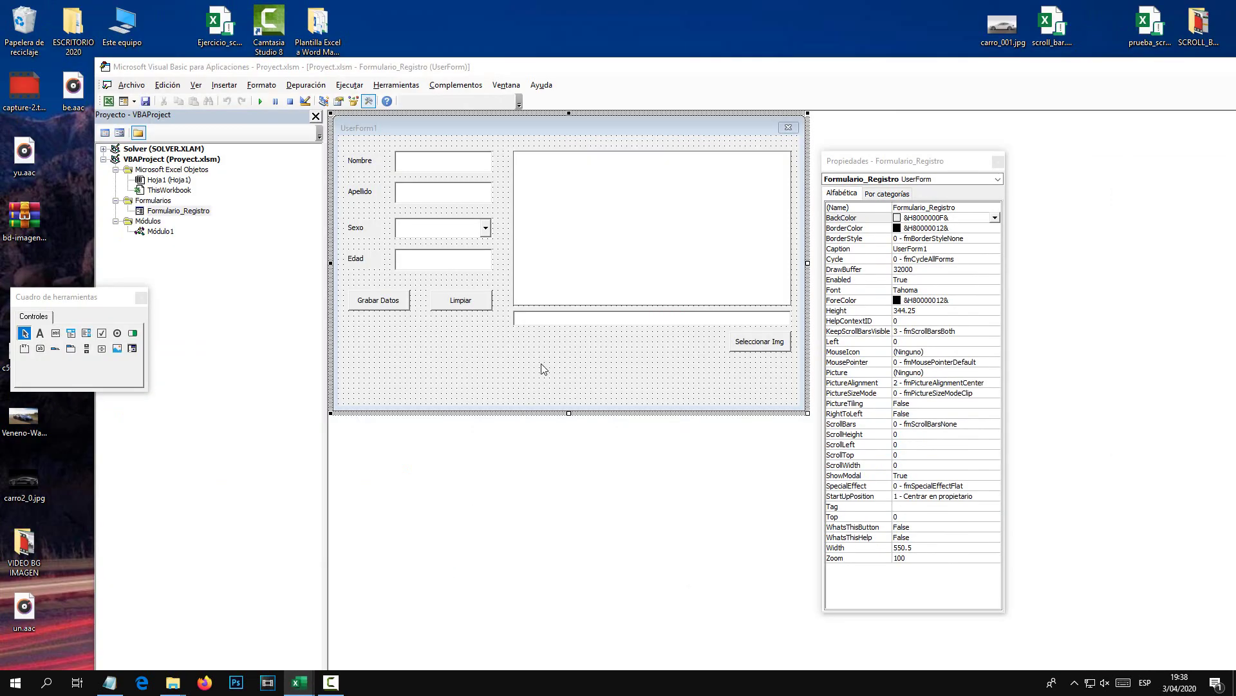
left_click(541, 364)
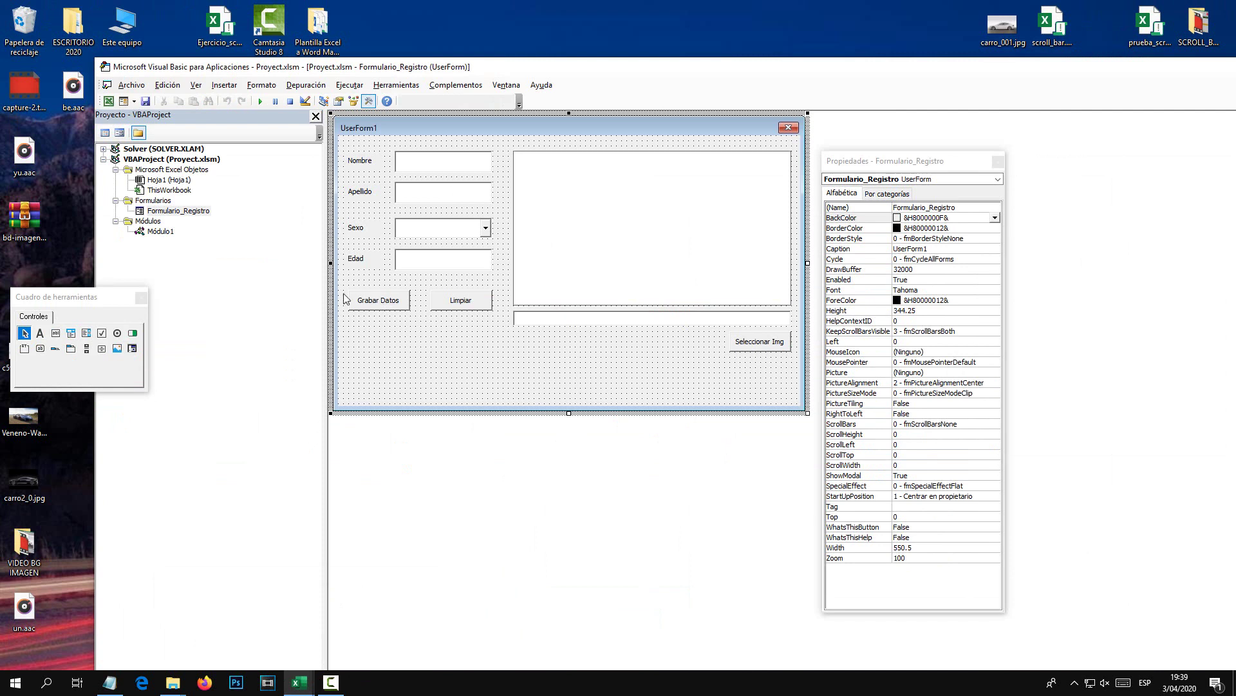
left_click(648, 322)
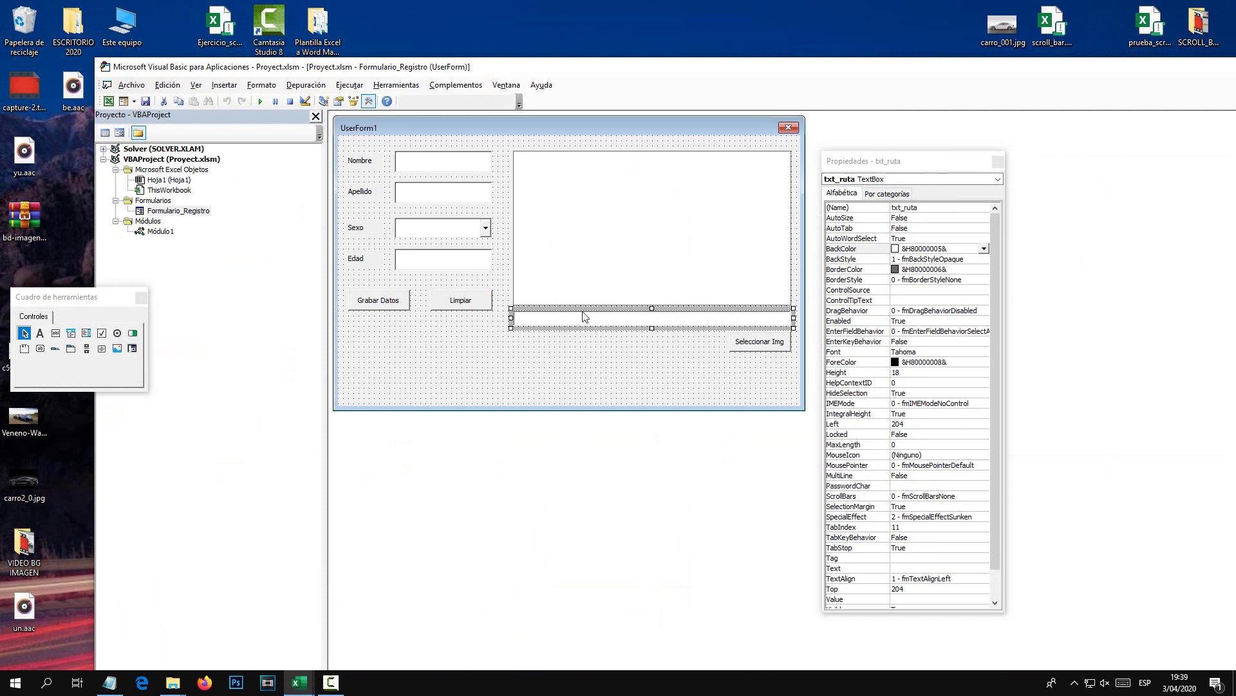
left_click(388, 324)
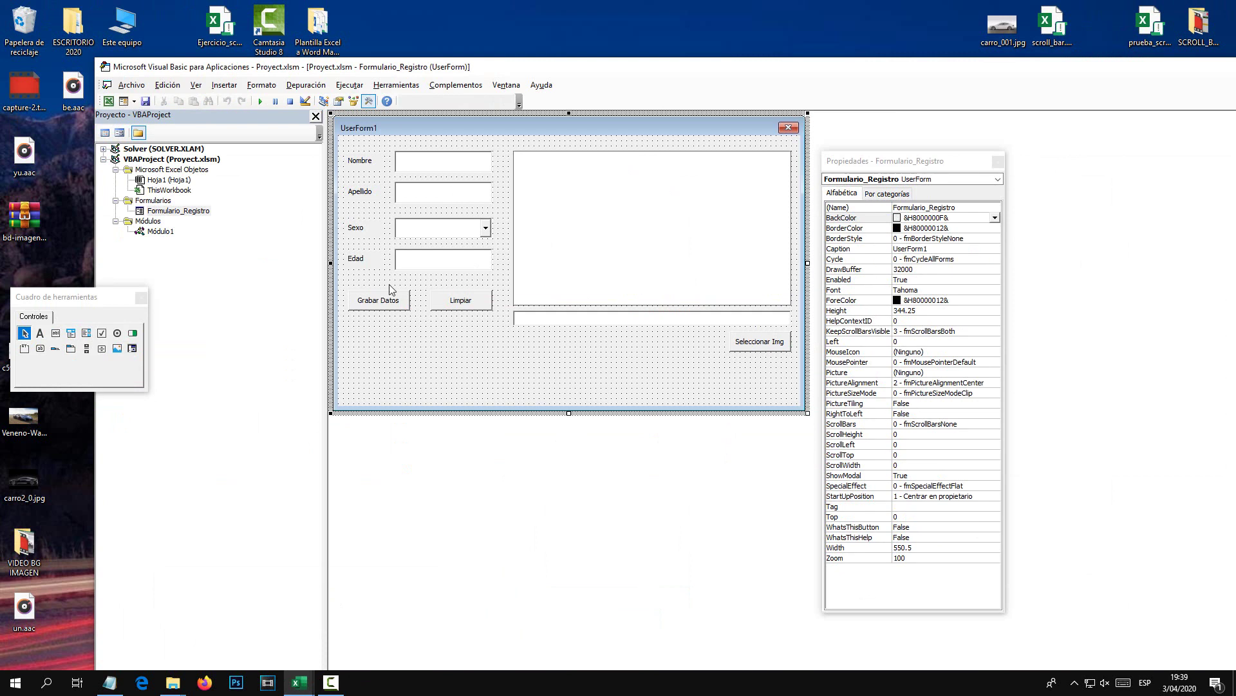
double_click(448, 67)
double_click(286, 239)
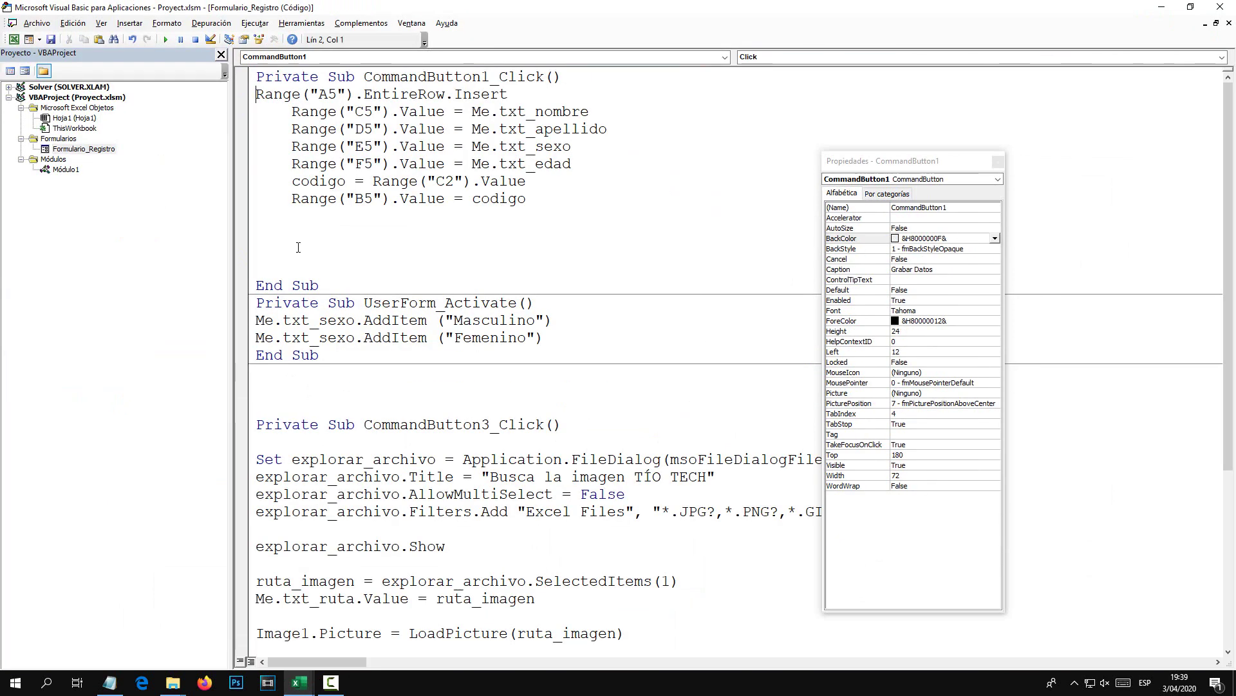
left_click(283, 224)
Begin the line tech = VBA.CreateObject on the blank line of CommandButton1_Click.
type("VBA")
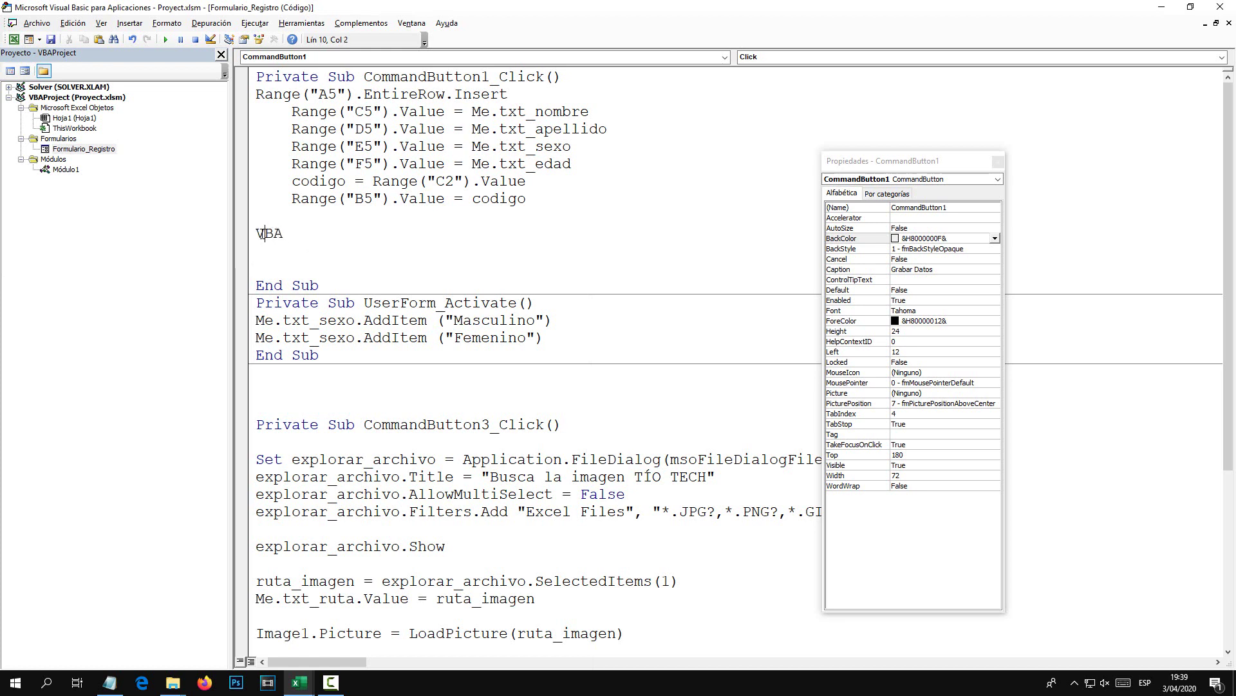
left_click(257, 233)
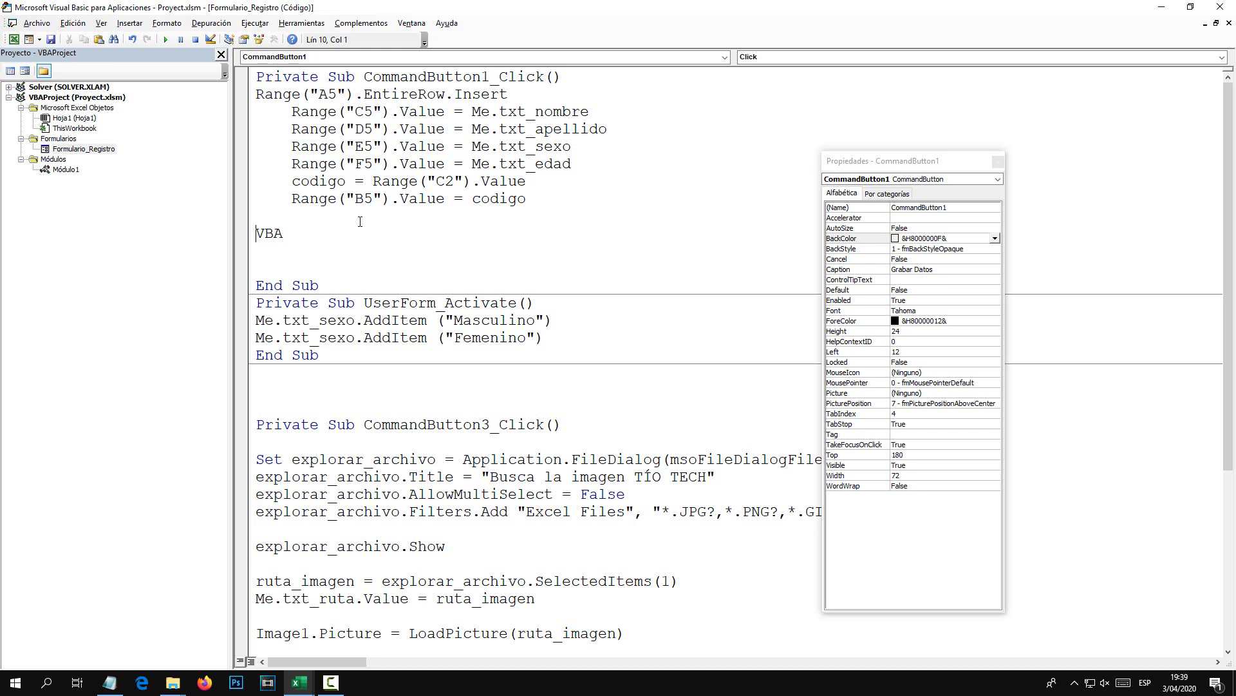
type("tech =")
key("Down")
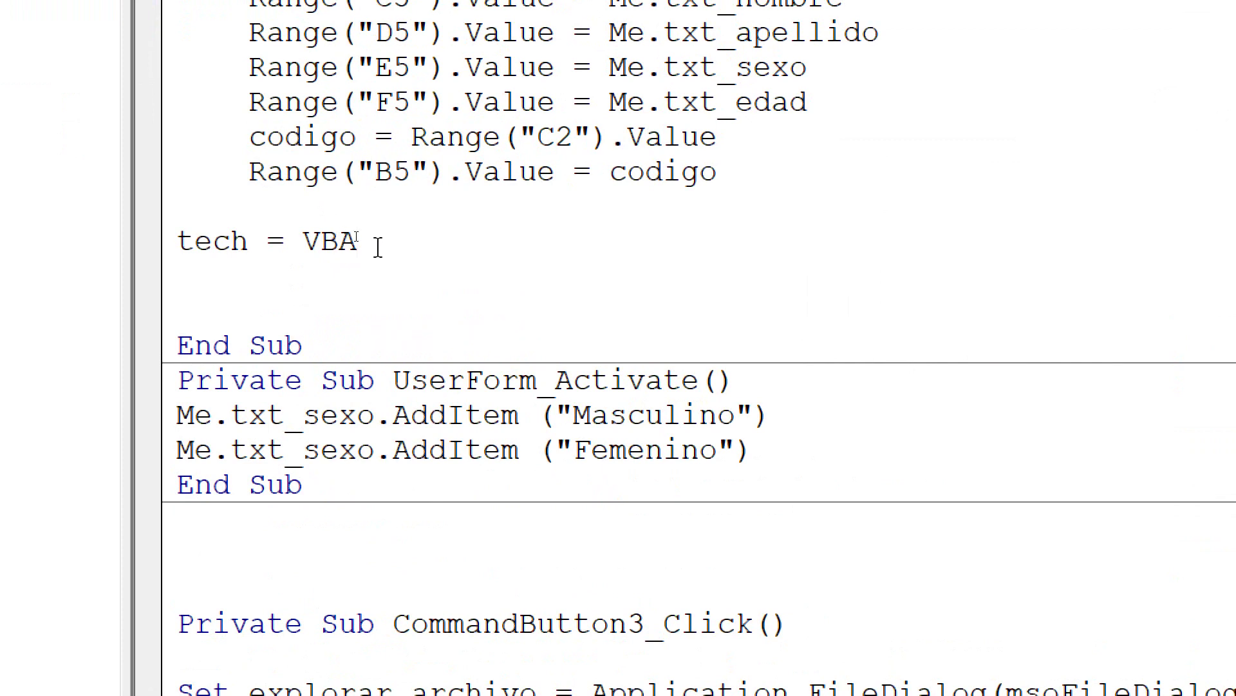
type(".")
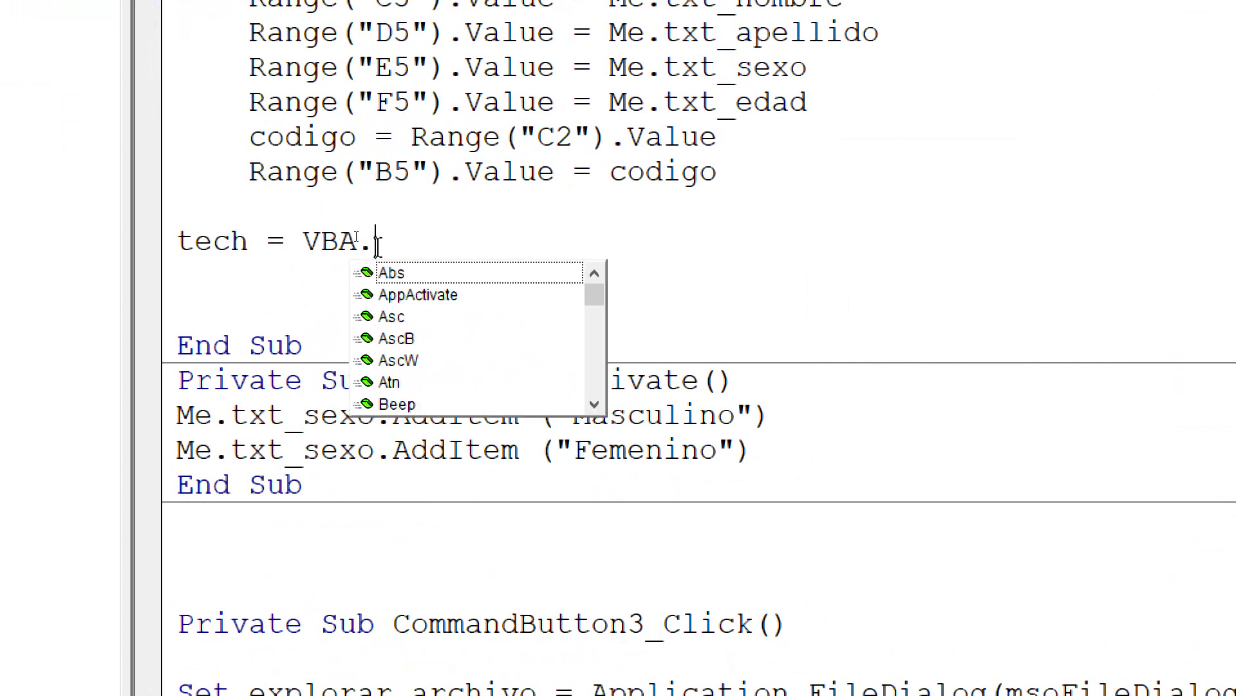
type("Create")
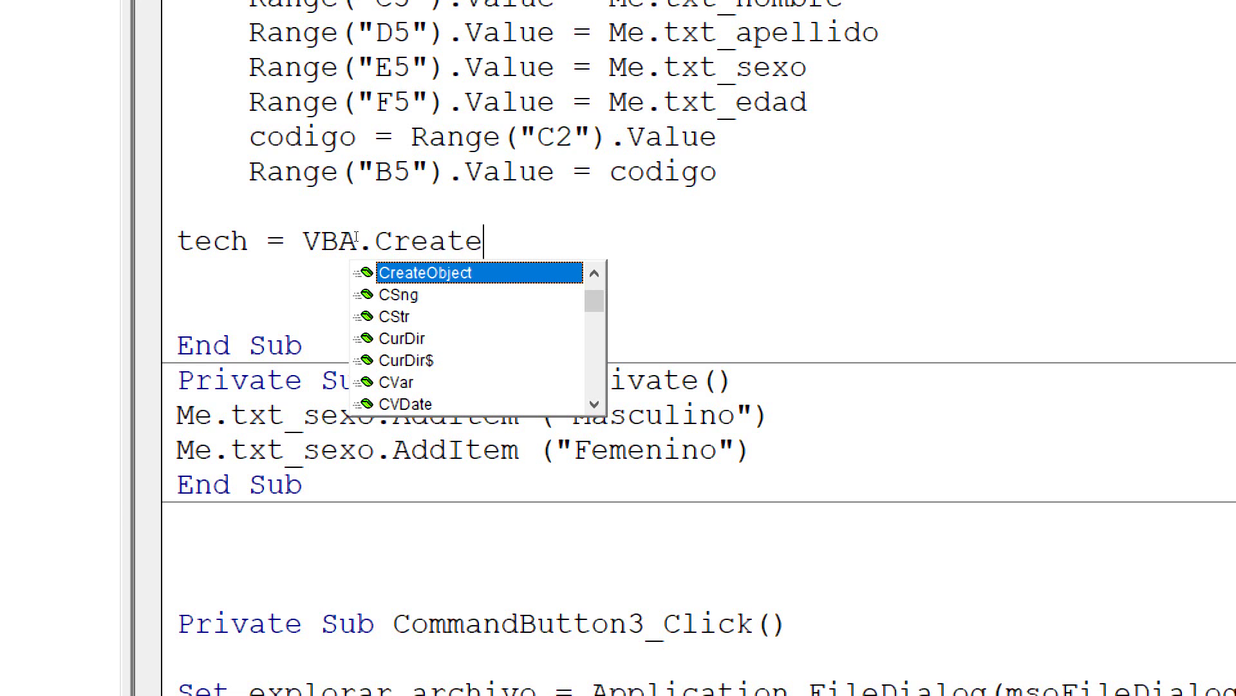
key("Tab")
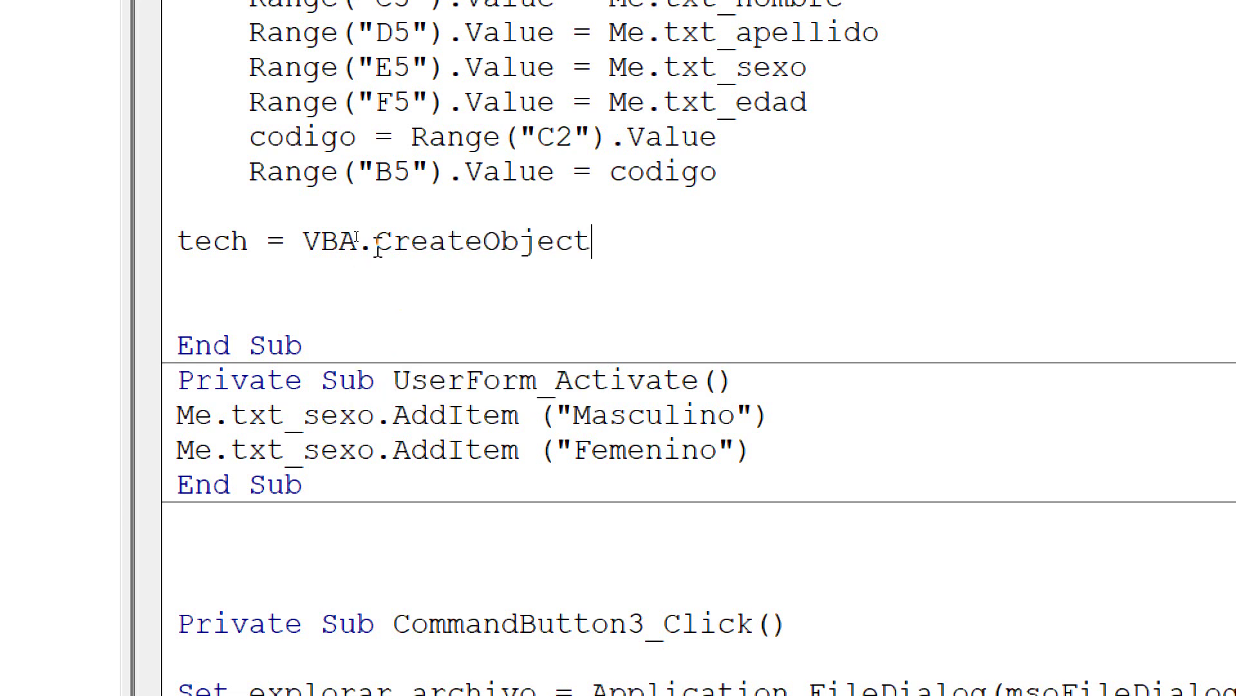
Complete it with the argument "Scripting.fileSystemObject" and the closing parenthesis.
type("(")
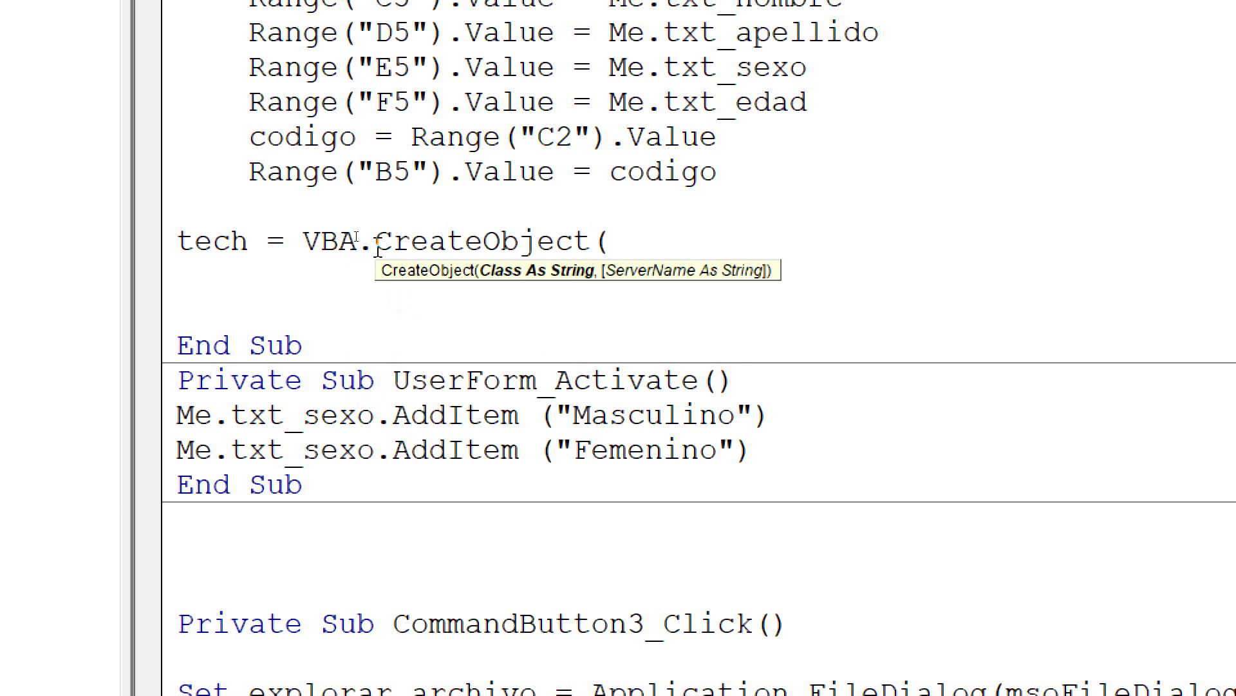
type("Scrip")
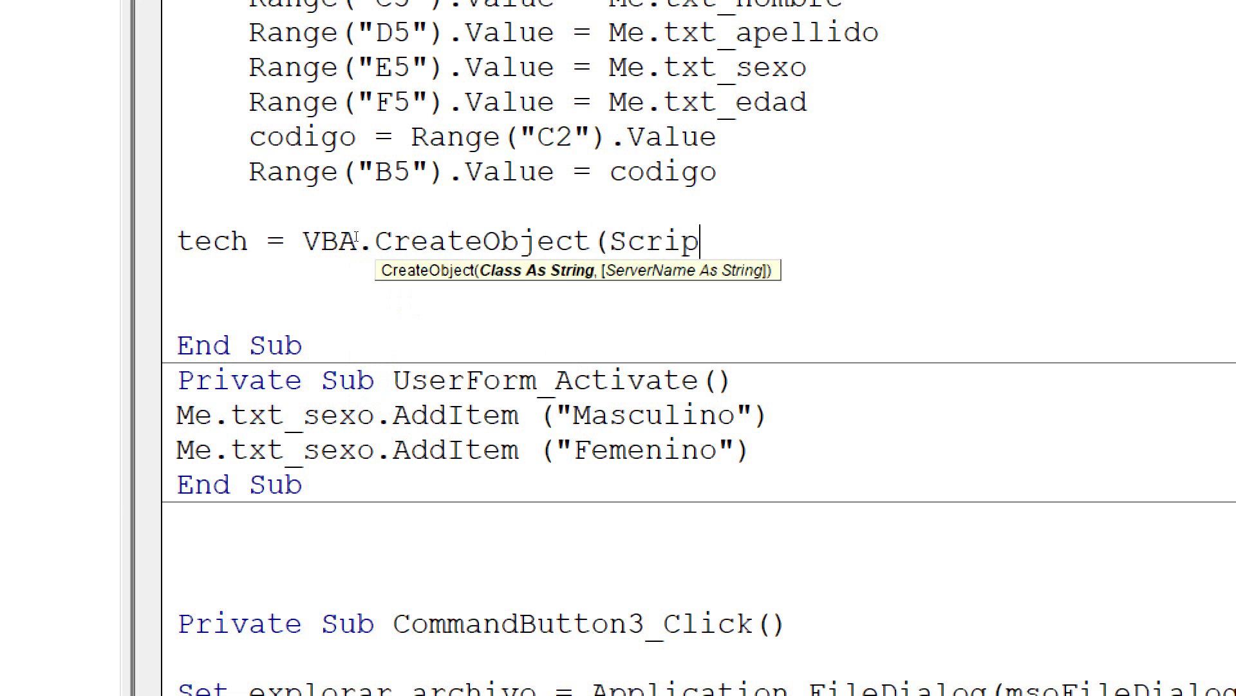
type("ting.fi")
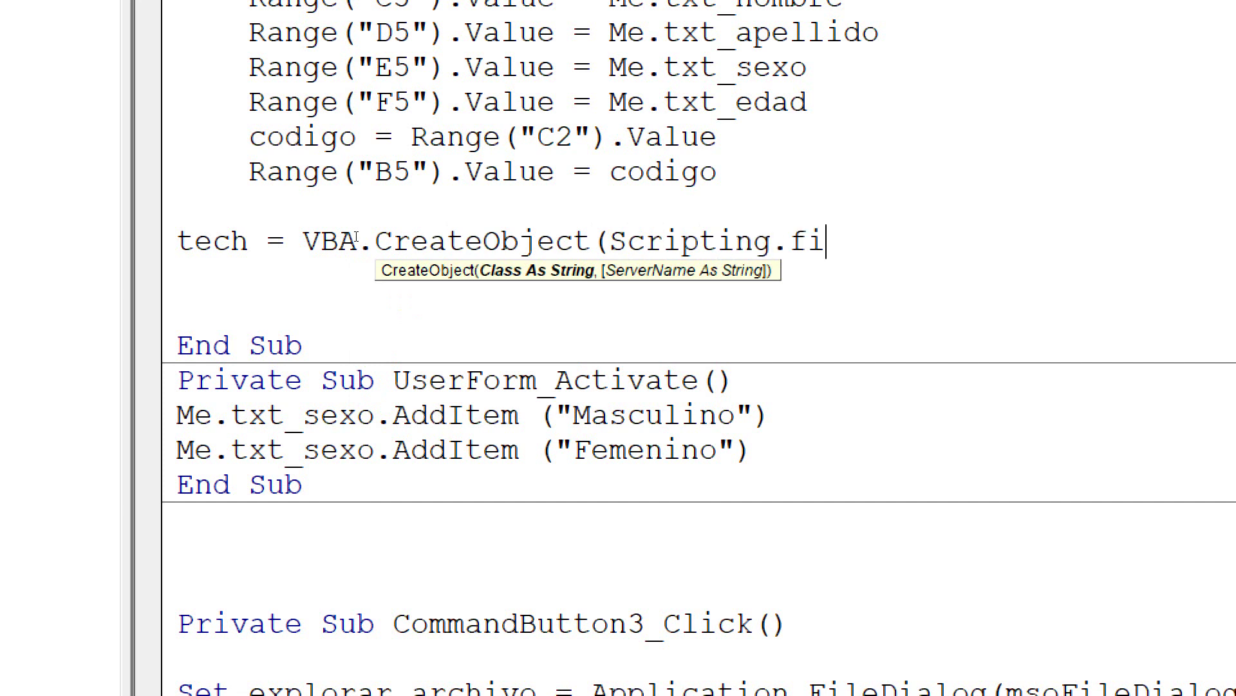
type("leSystem")
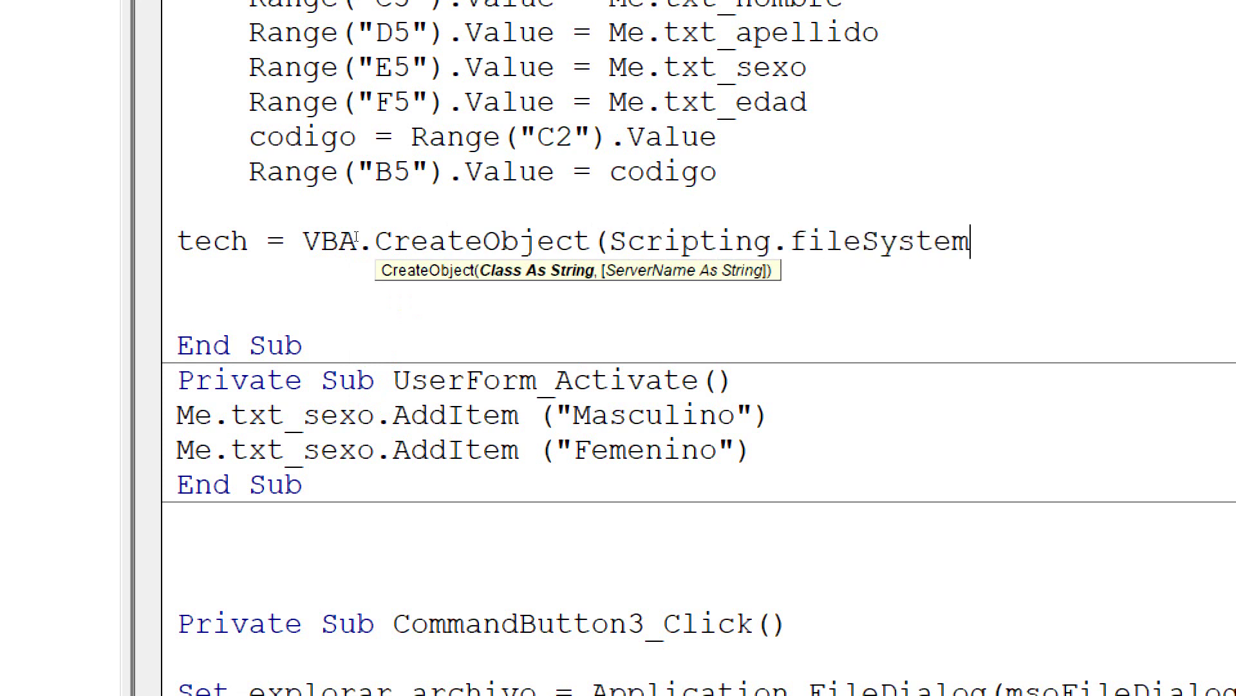
type("Object")
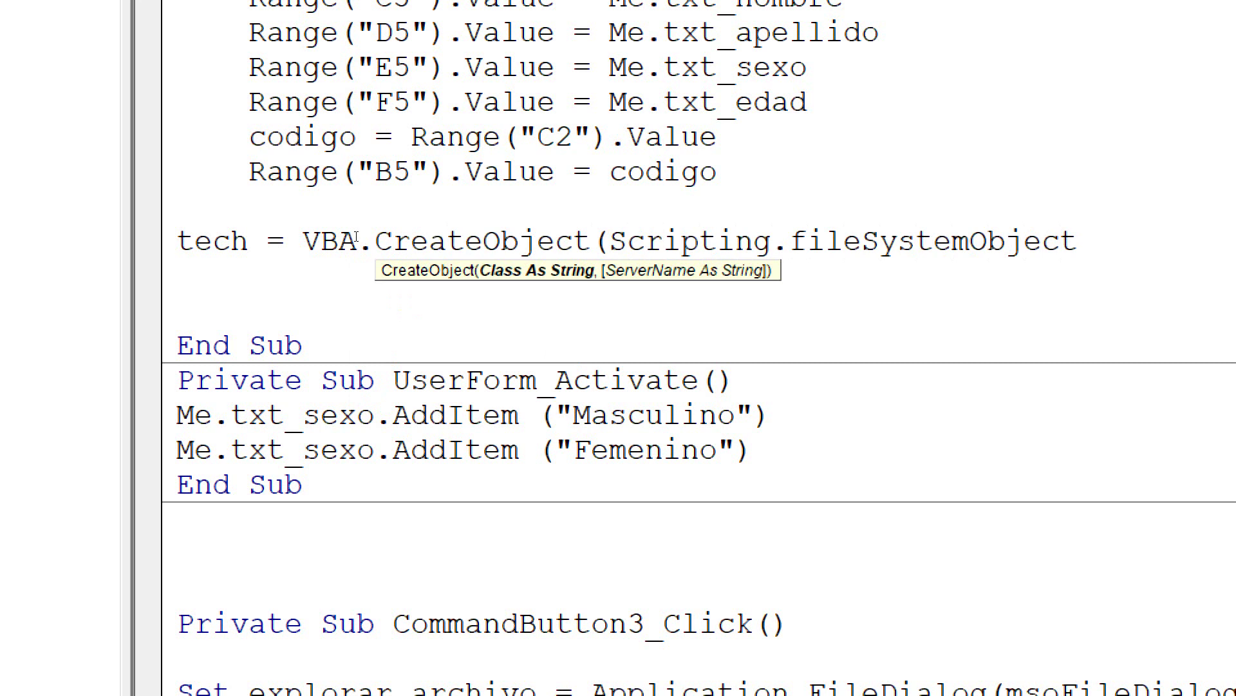
type("\"")
left_click(611, 241)
type("\"")
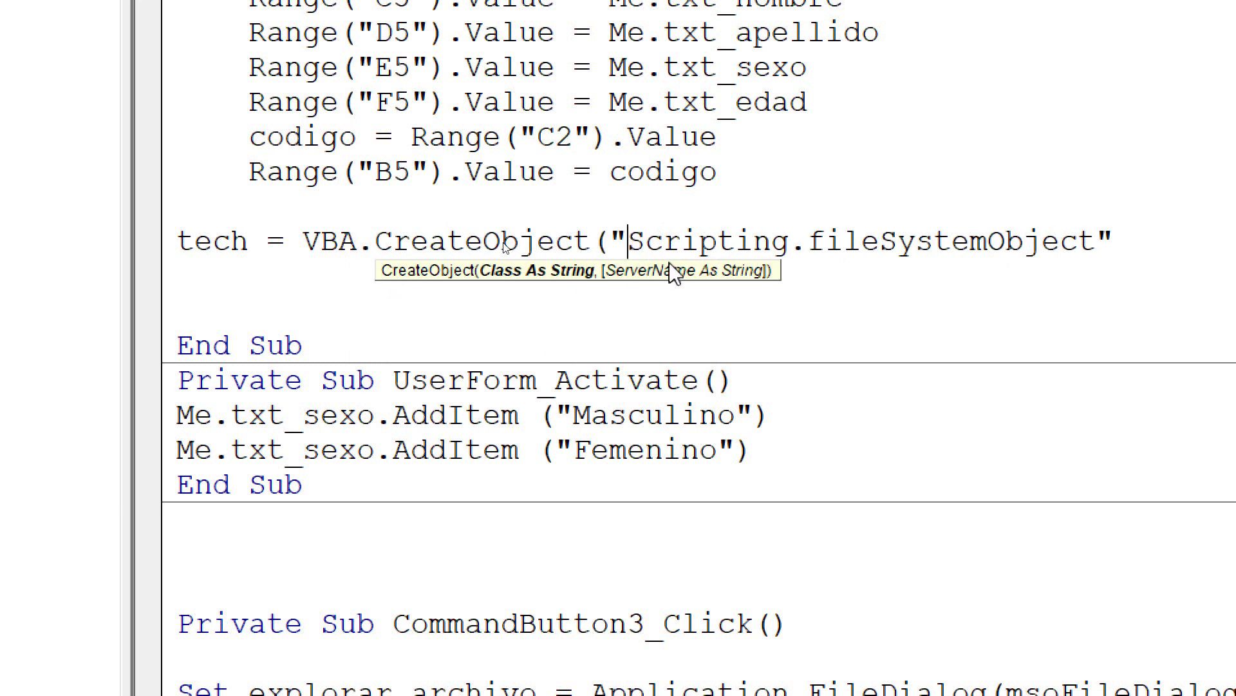
left_click(1121, 242)
type(")")
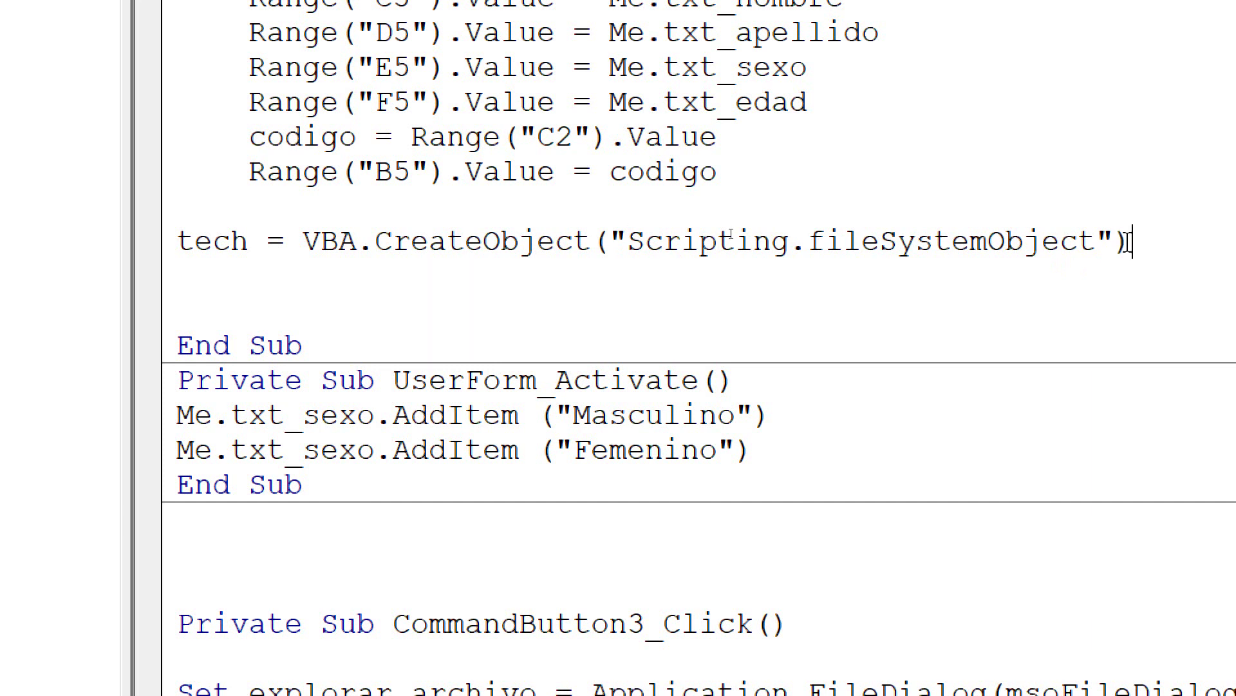
key("Return")
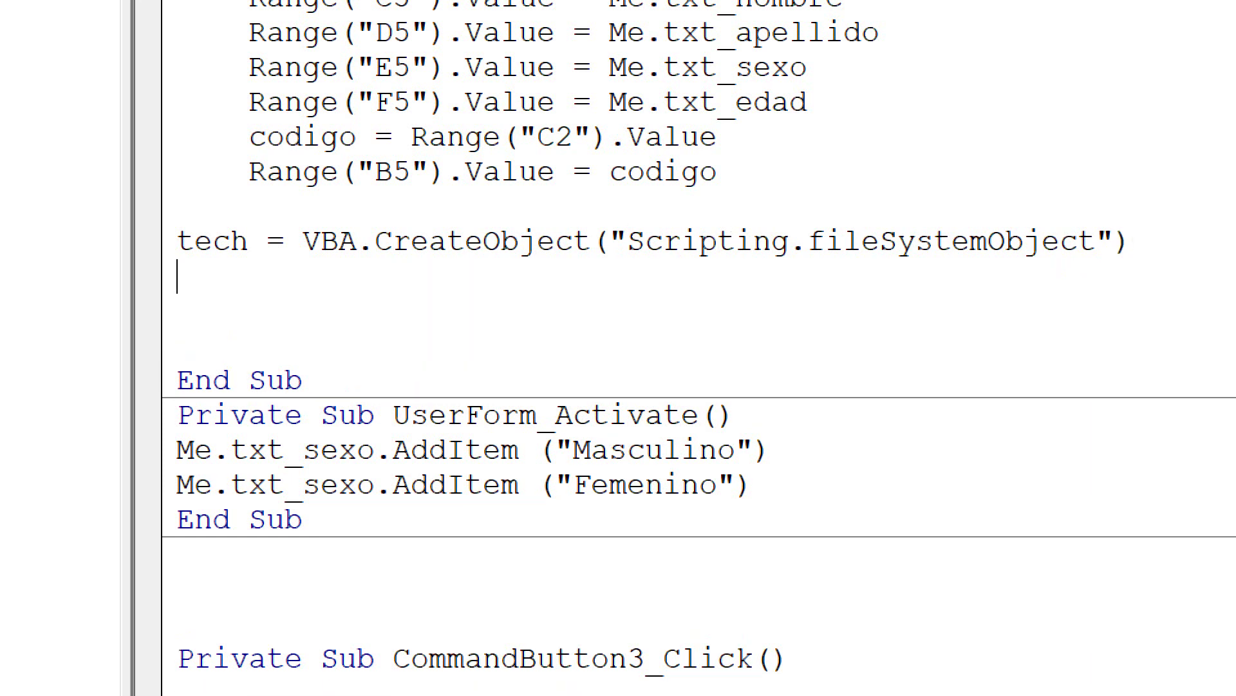
left_click_drag(248, 239, 181, 239)
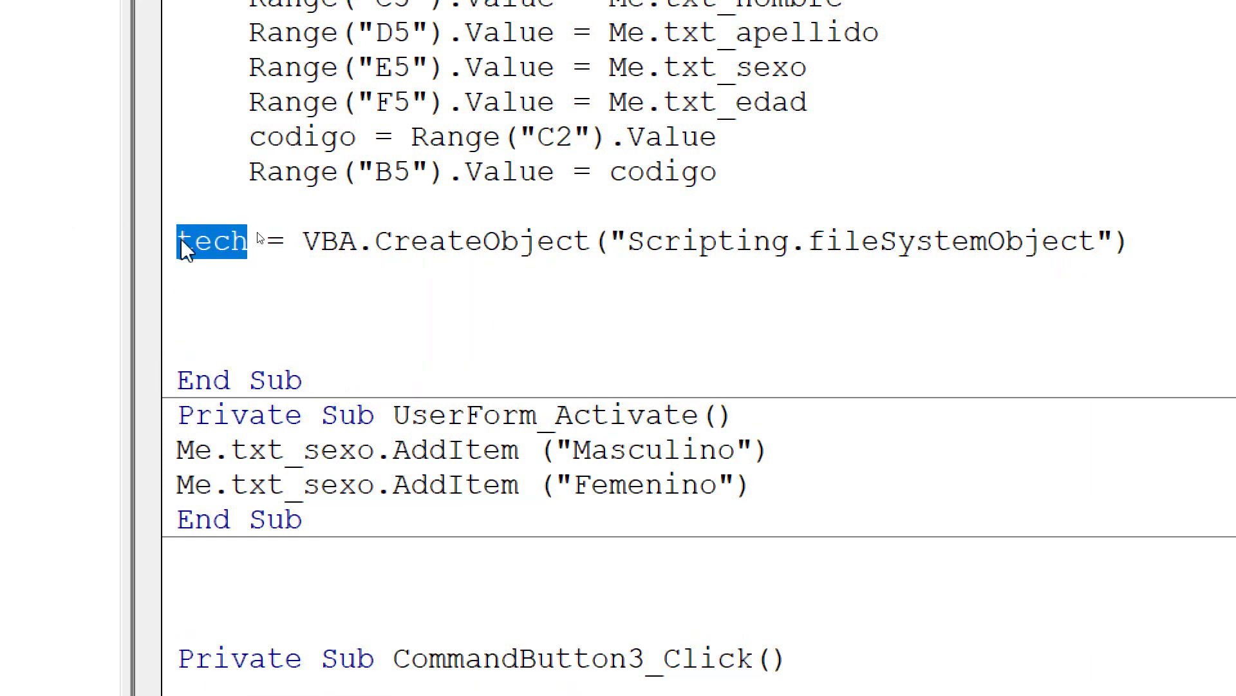
left_click(198, 267)
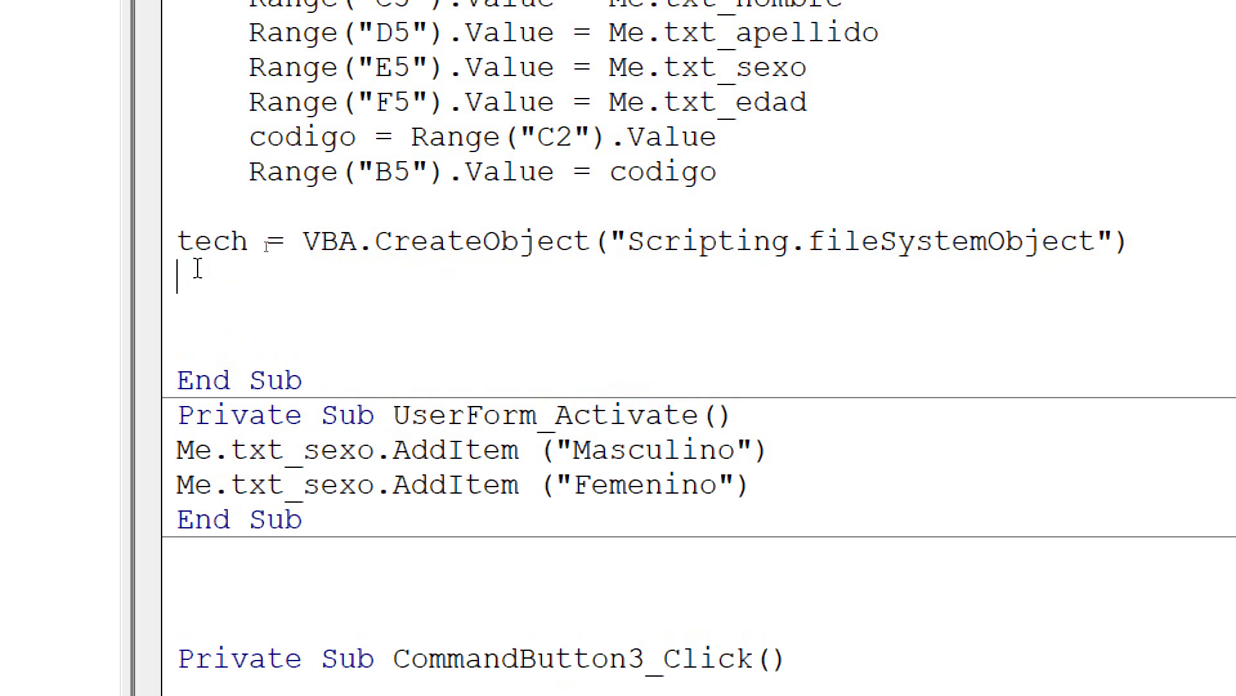
Start an origen= line, then confirm the image path box is named txt_ruta in the form designer.
key("Tab")
type("origen")
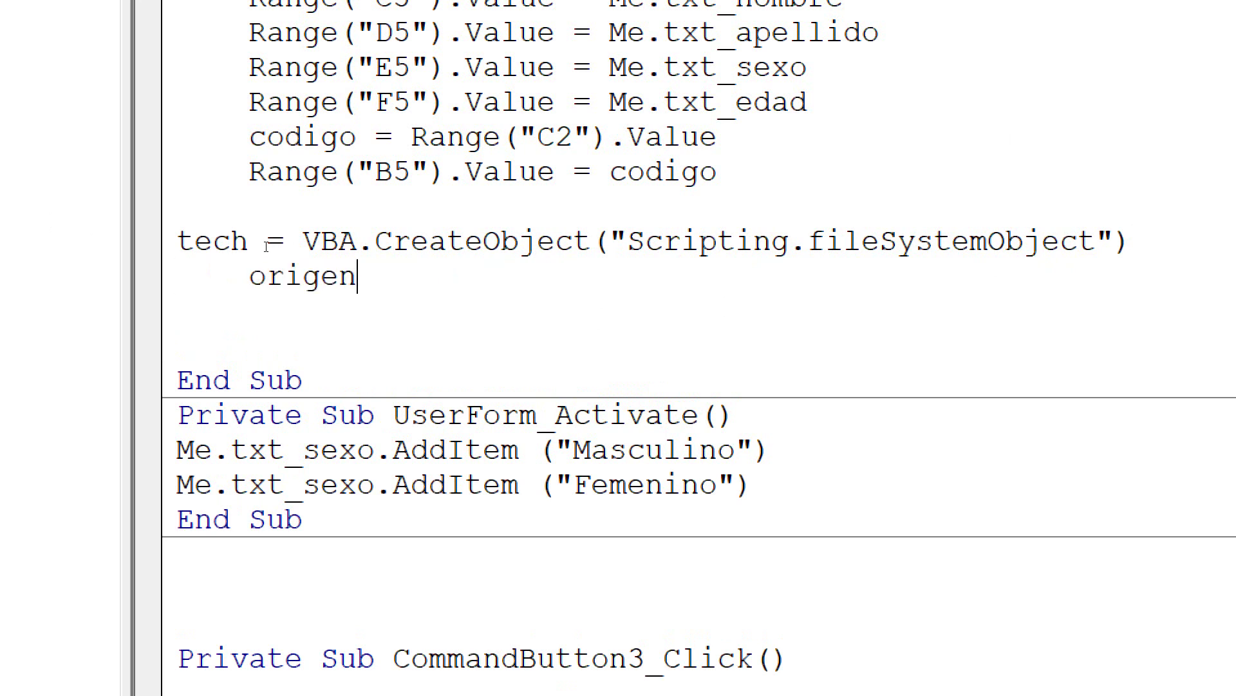
type("=")
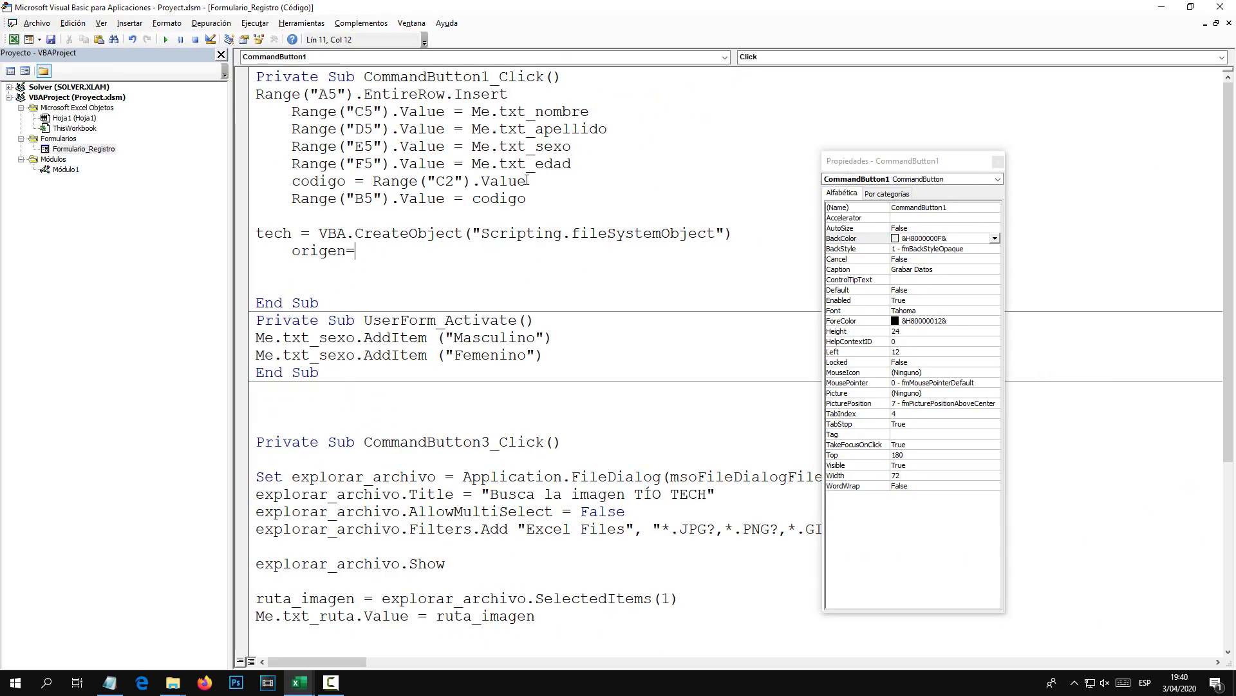
left_click(299, 684)
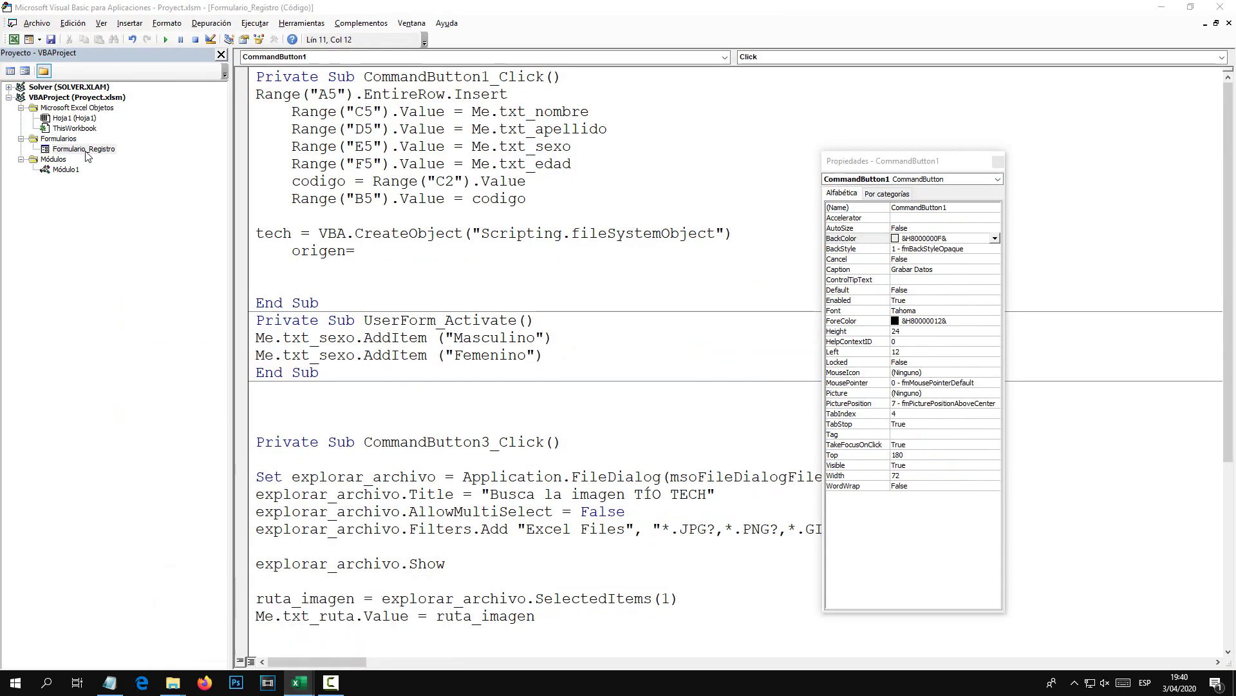
double_click(84, 149)
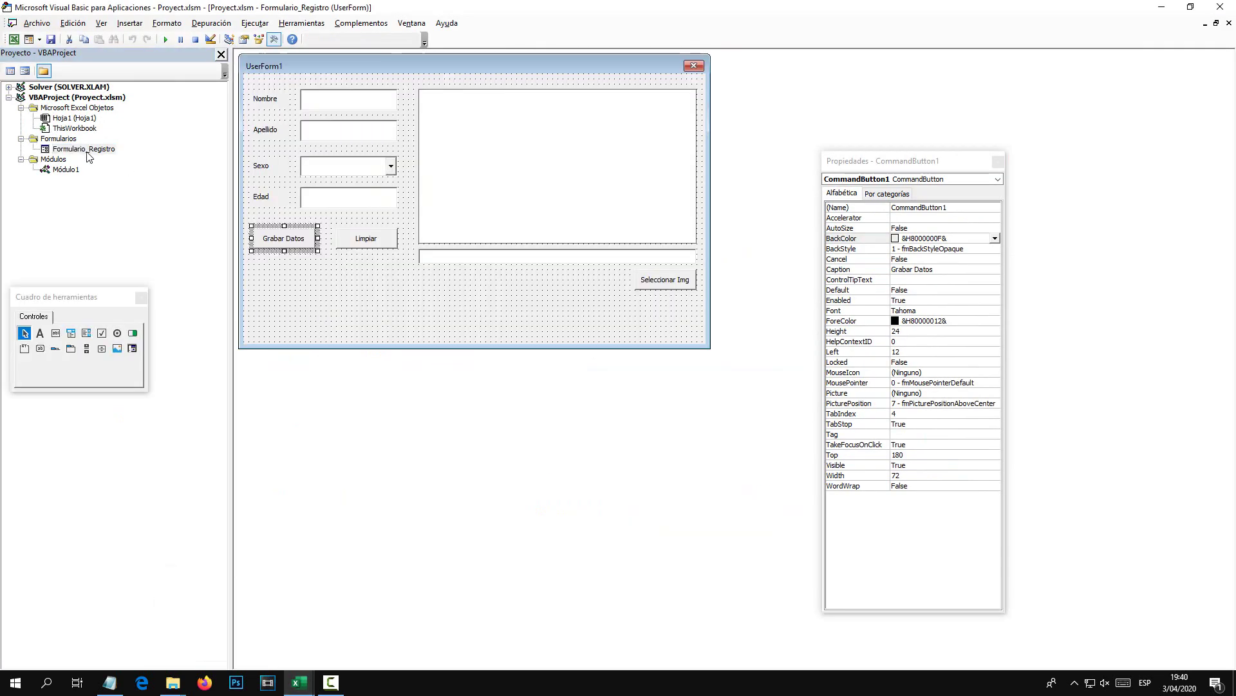
left_click(579, 270)
left_click(546, 262)
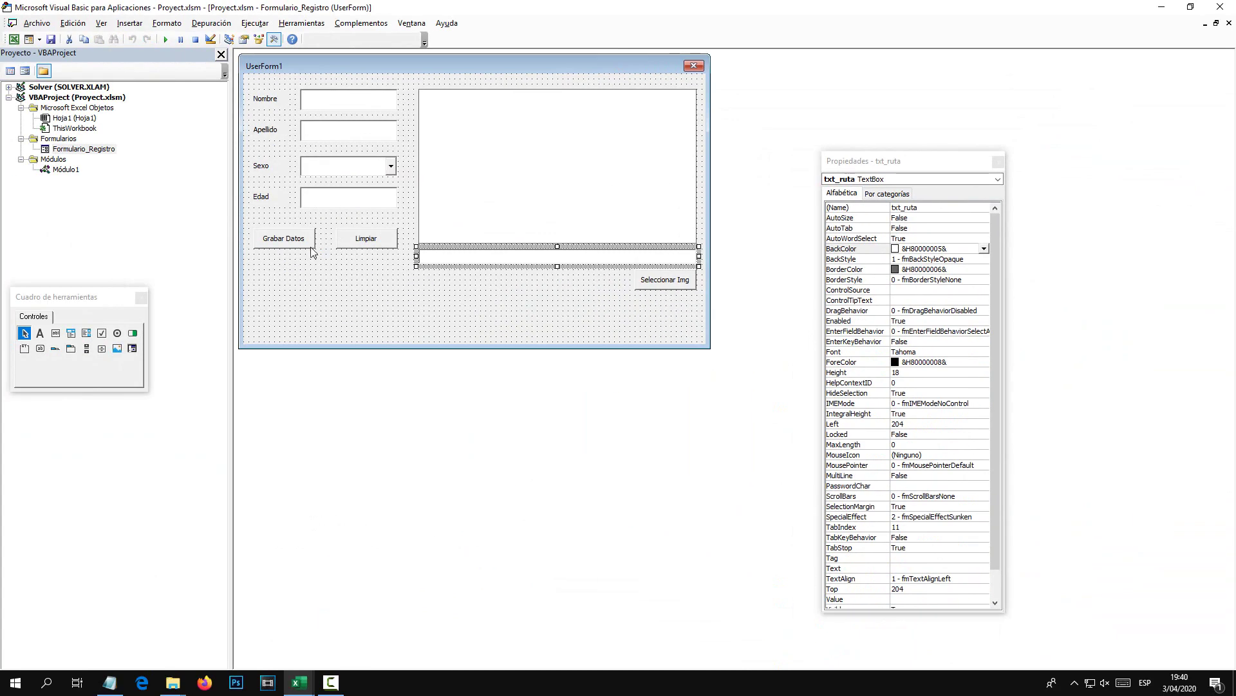
double_click(283, 238)
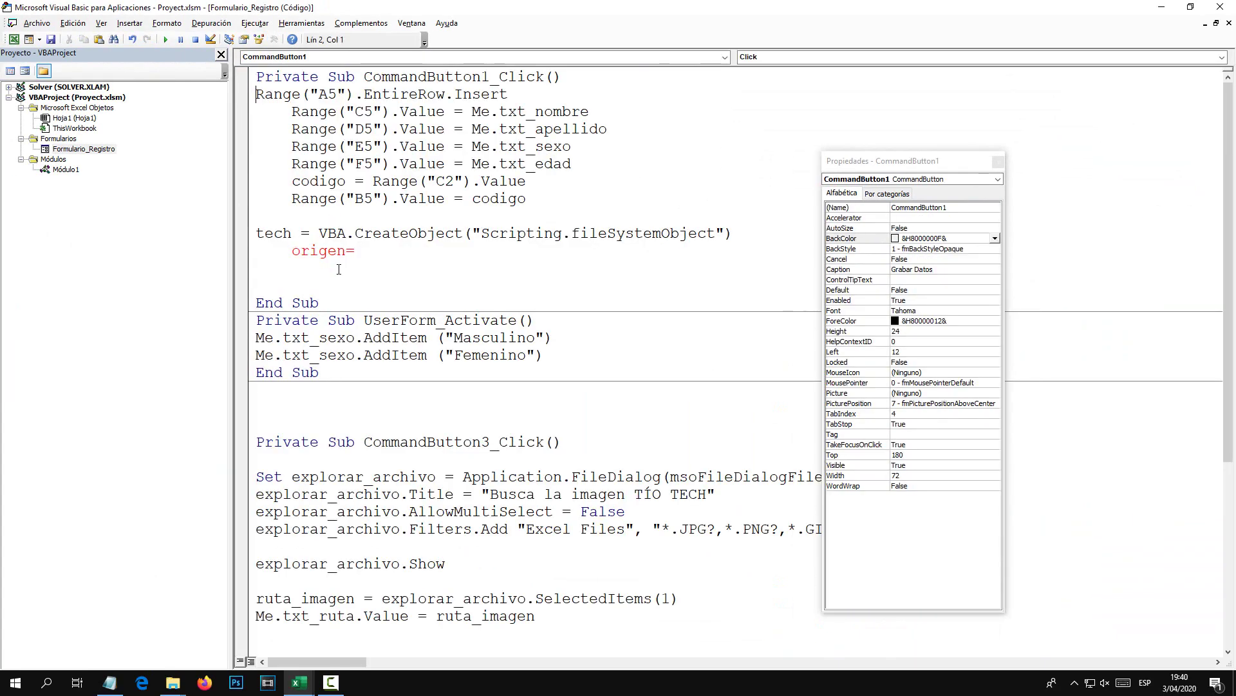
Complete origen = Me.txt_ruta.Value with IntelliSense and begin a destino= line below it.
type(" me.")
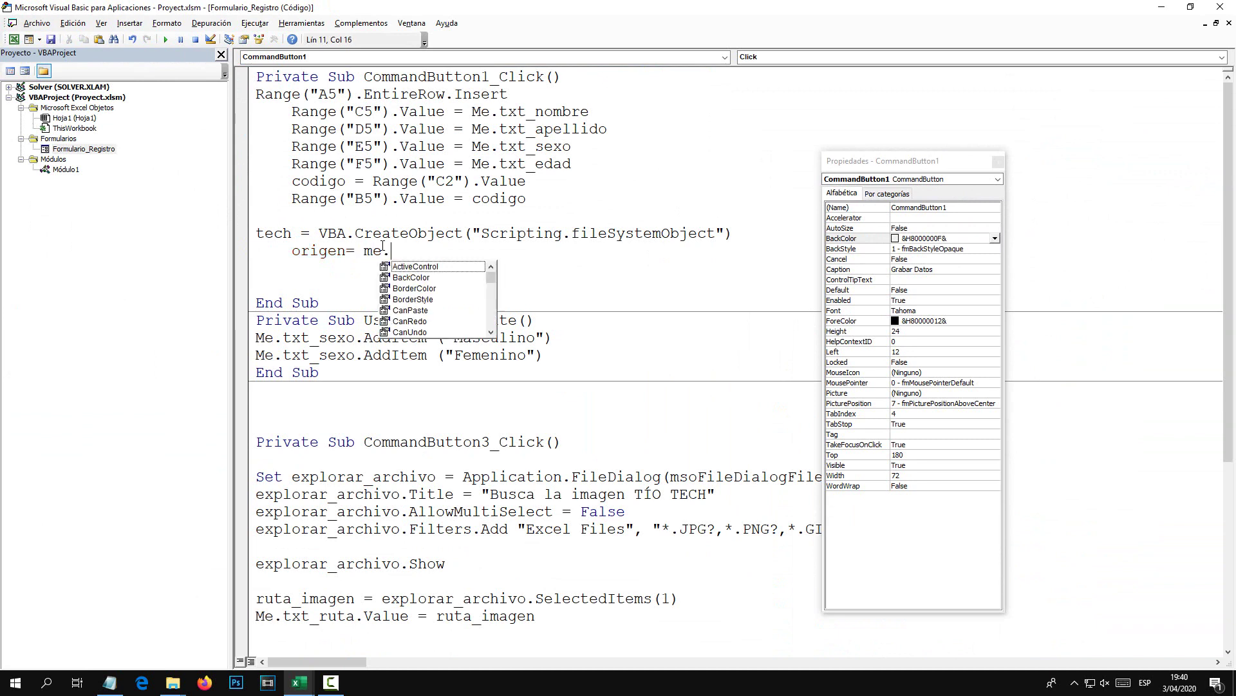
type("txt")
key("Down")
key("Down")
key("Down")
key("Tab")
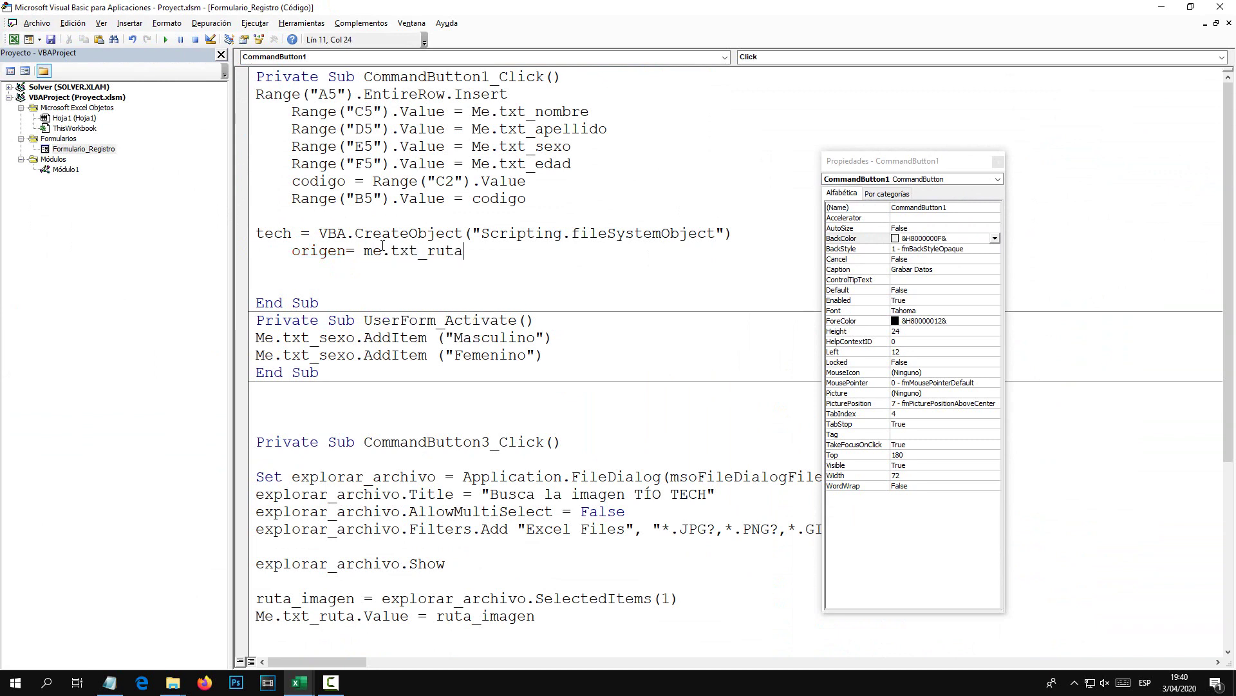
type(".va")
key("Tab")
key("Return")
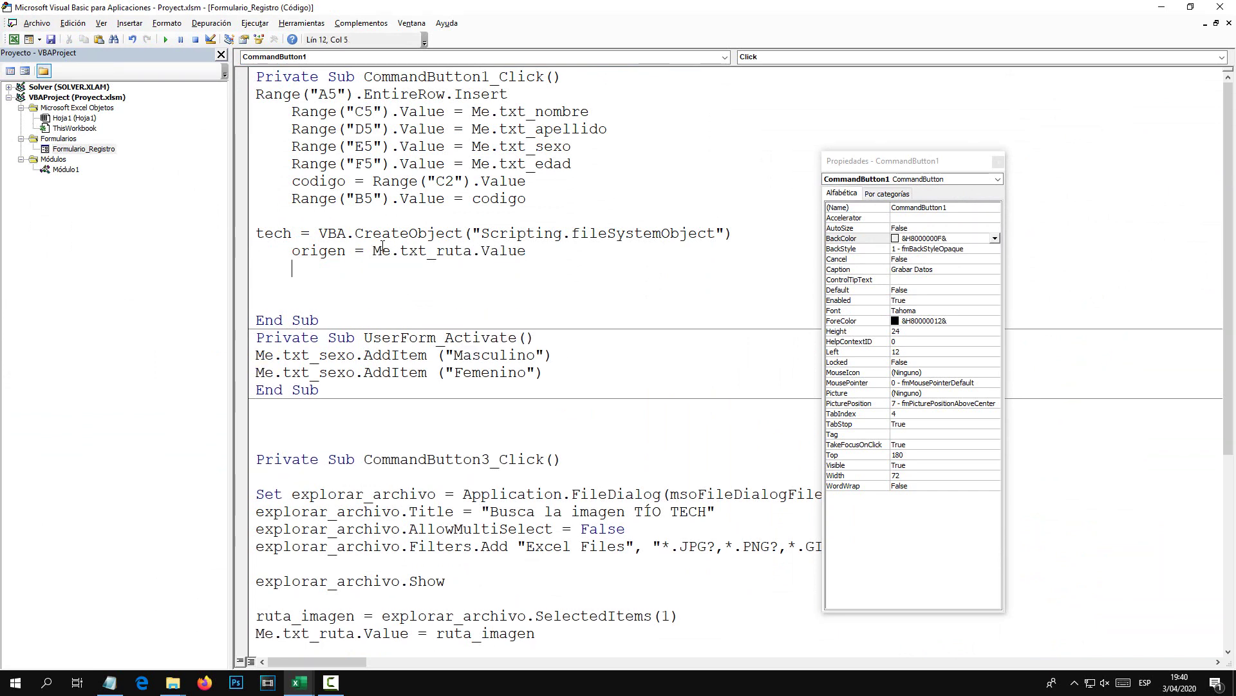
key("Up")
key("shift+Right")
key("shift+Right")
key("shift+Right")
key("shift+Right")
key("shift+Right")
key("shift+Right")
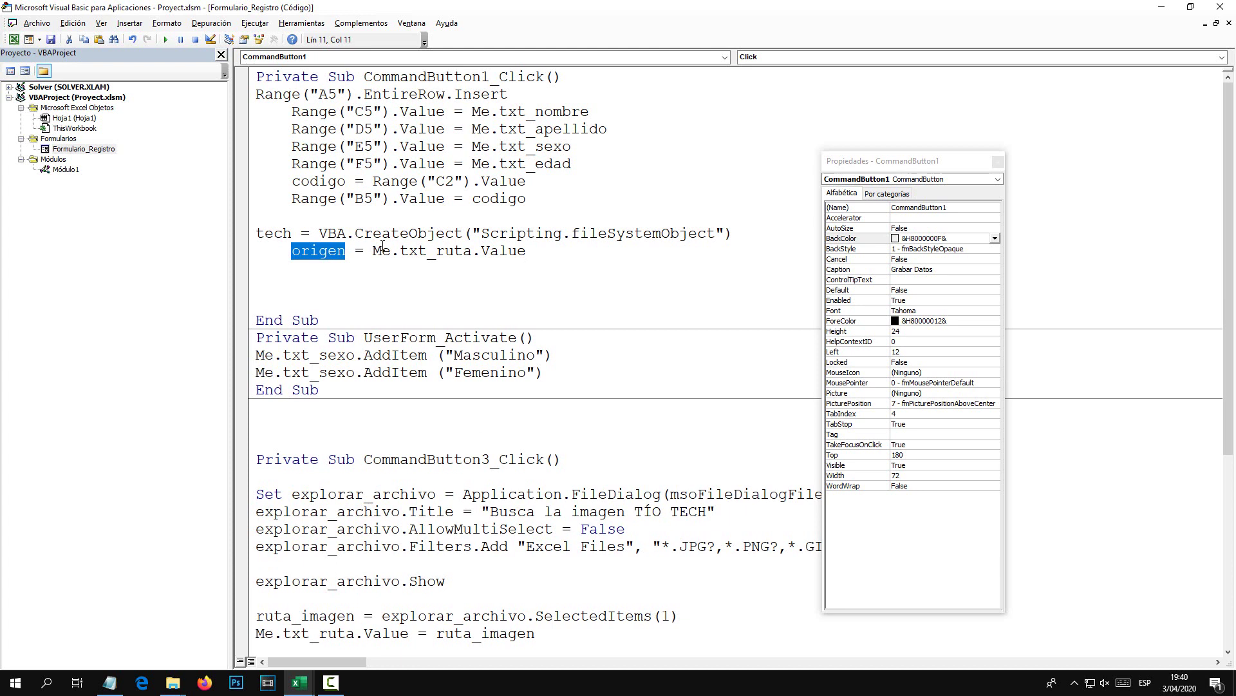
key("Down")
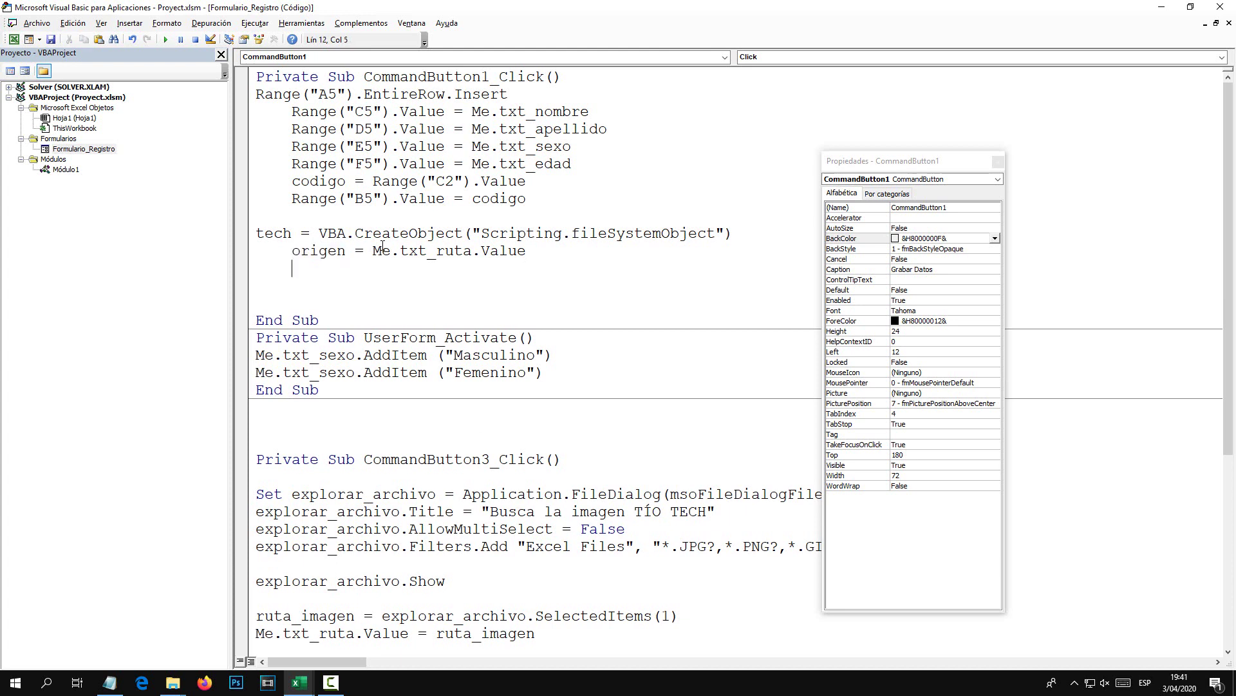
type("destino")
type("=")
Copy the full path of the productos folder inside BD CON IMAGEN EXCEL, then return to the VBA code.
key("super+d")
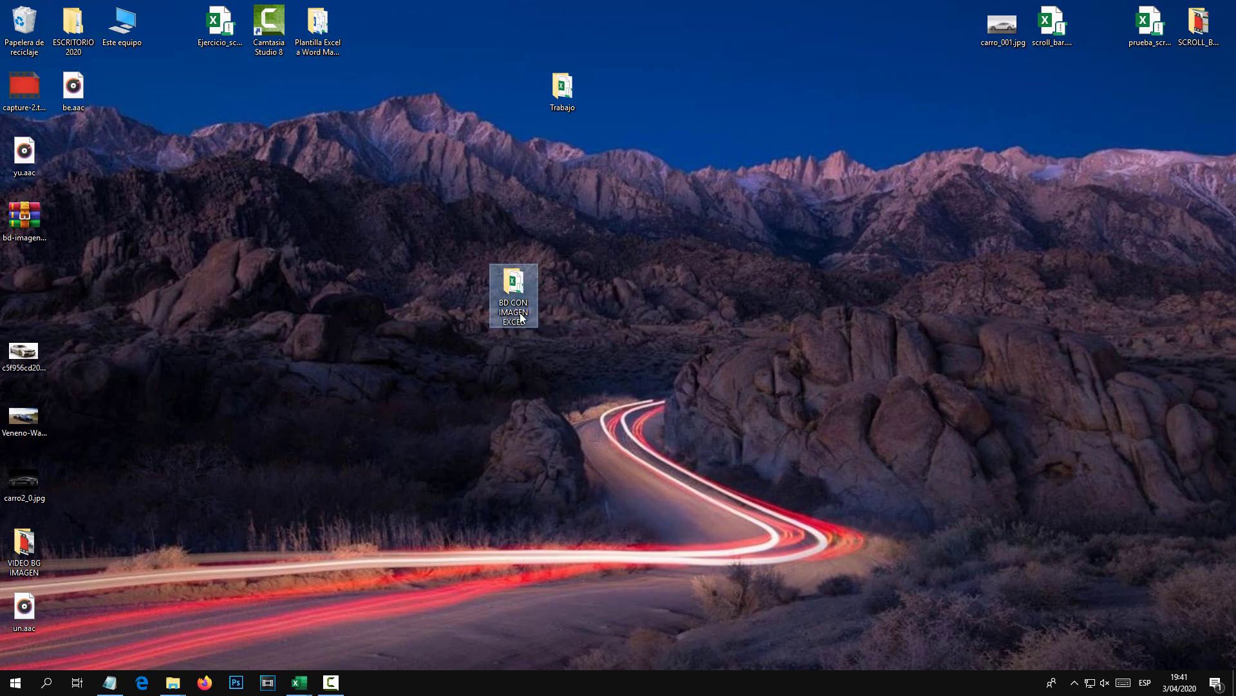
double_click(513, 283)
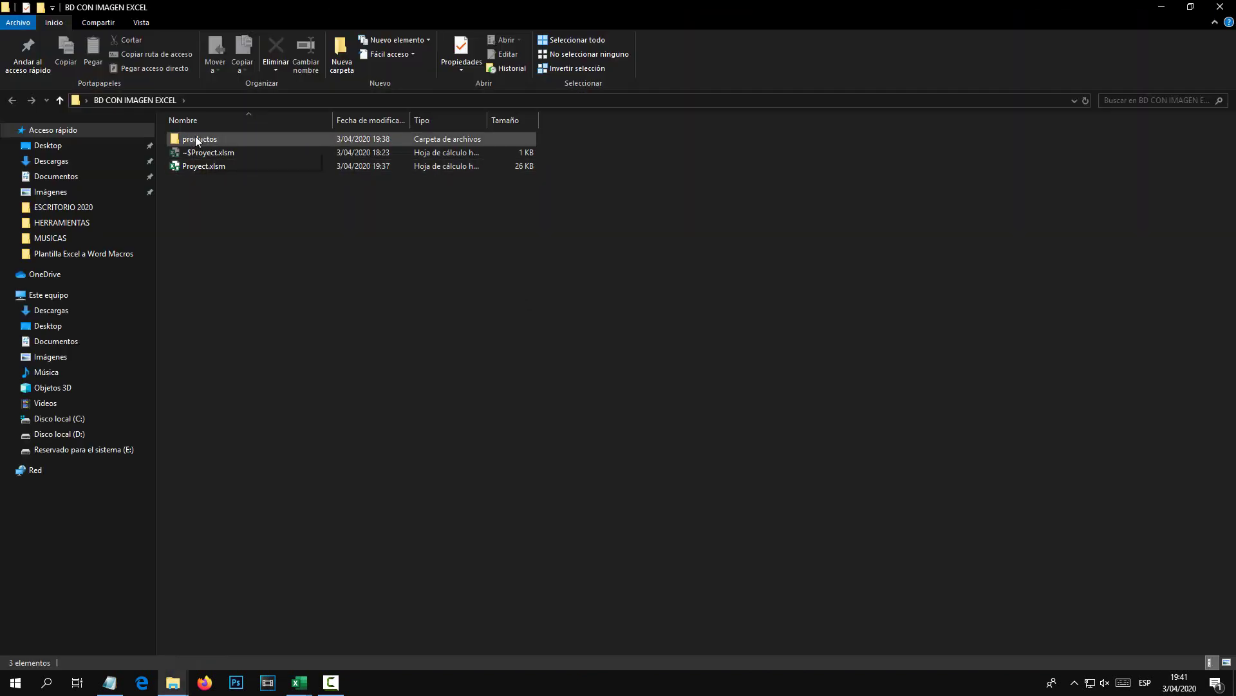
key("super")
double_click(199, 138)
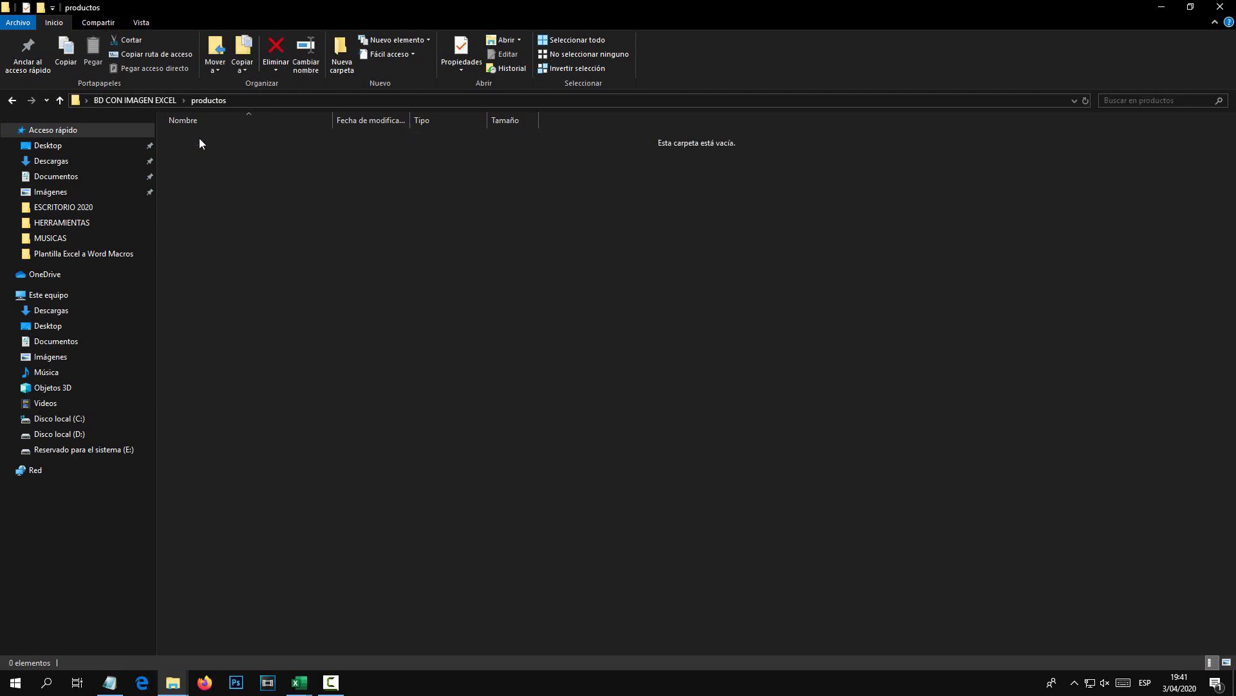
left_click(257, 101)
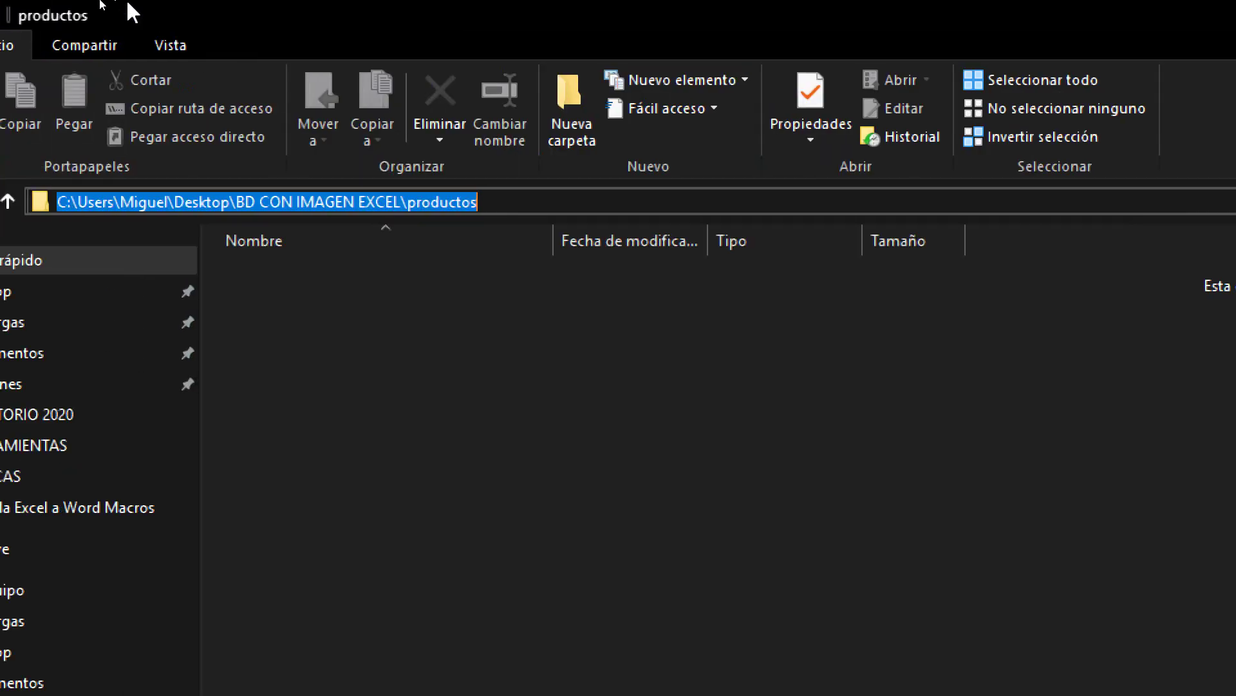
right_click(315, 200)
left_click(330, 282)
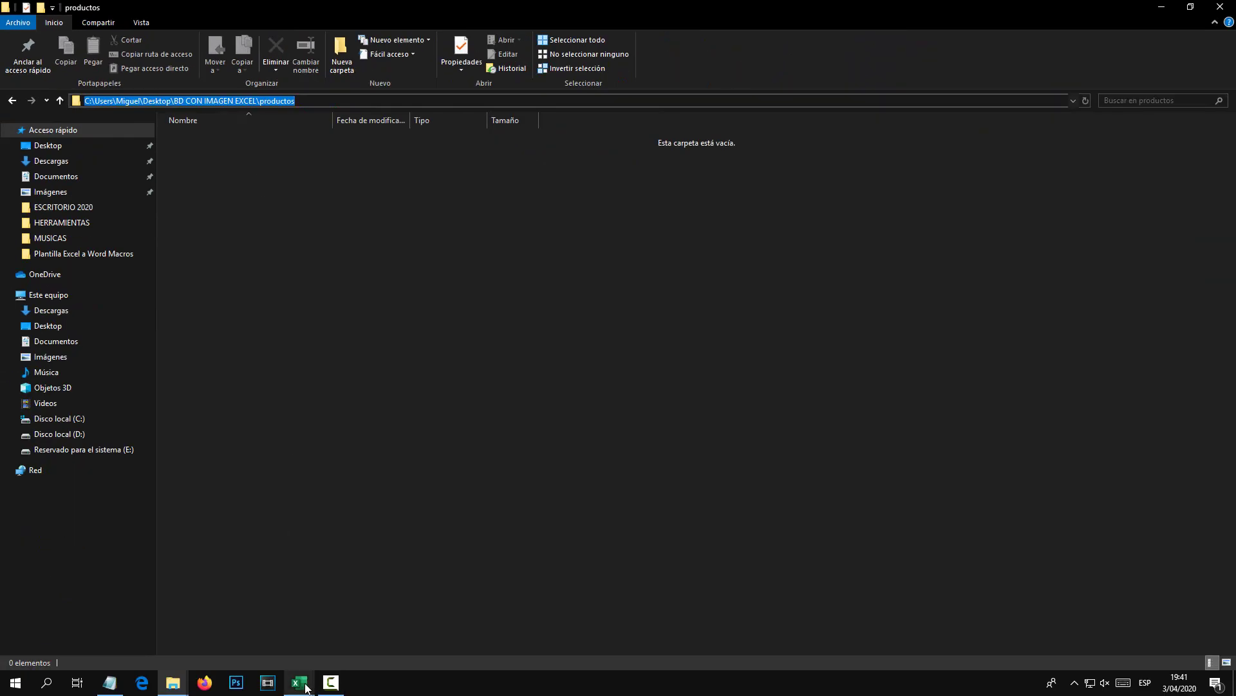
left_click(299, 682)
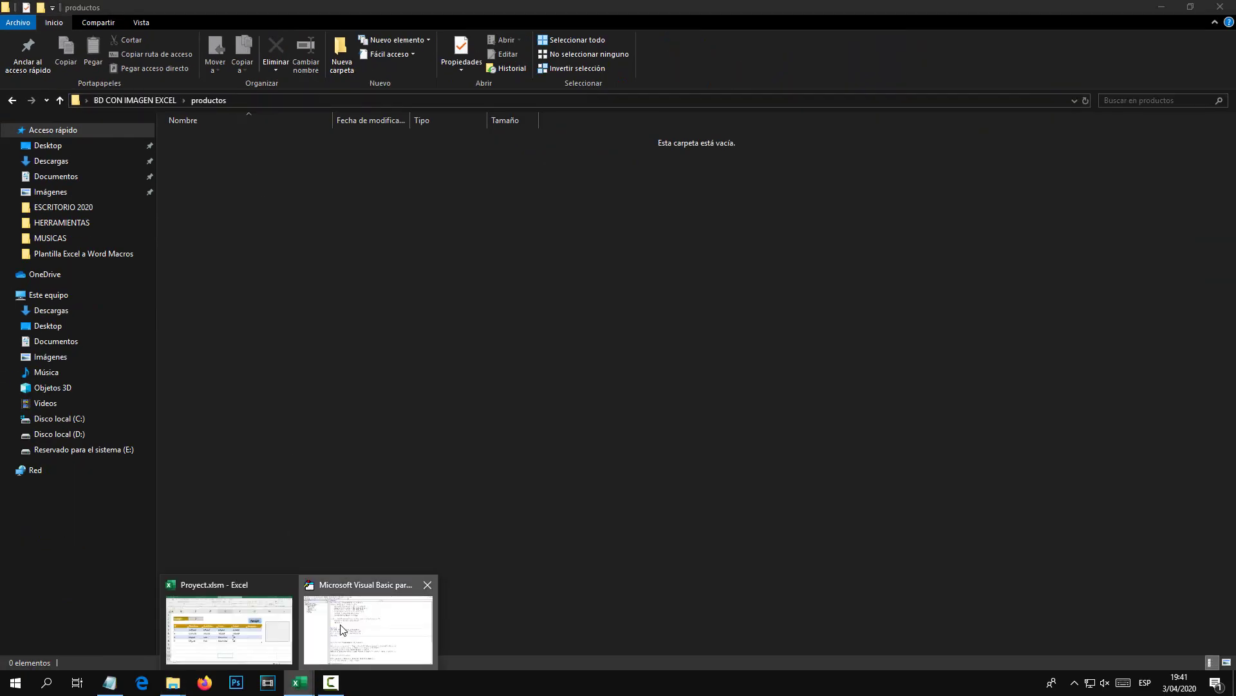
left_click(317, 647)
Set destino to the pasted productos folder path in quotes, ending with a backslash.
type("\"\"")
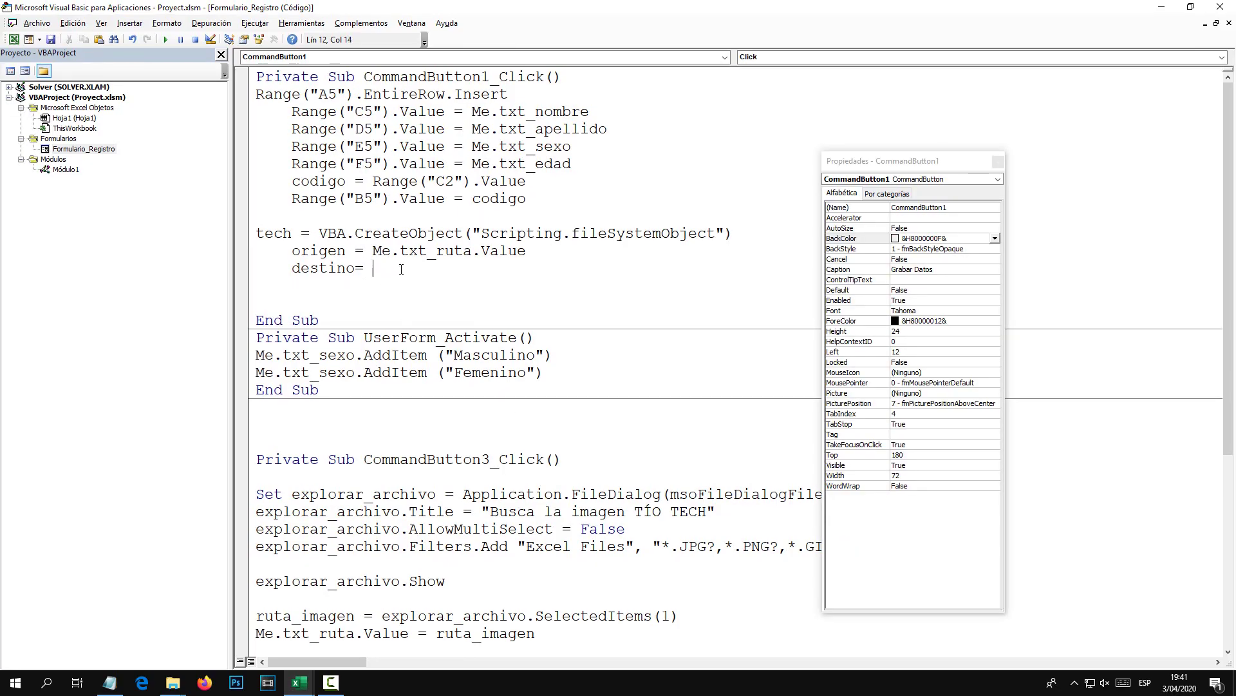
key("Left")
key("ctrl+v")
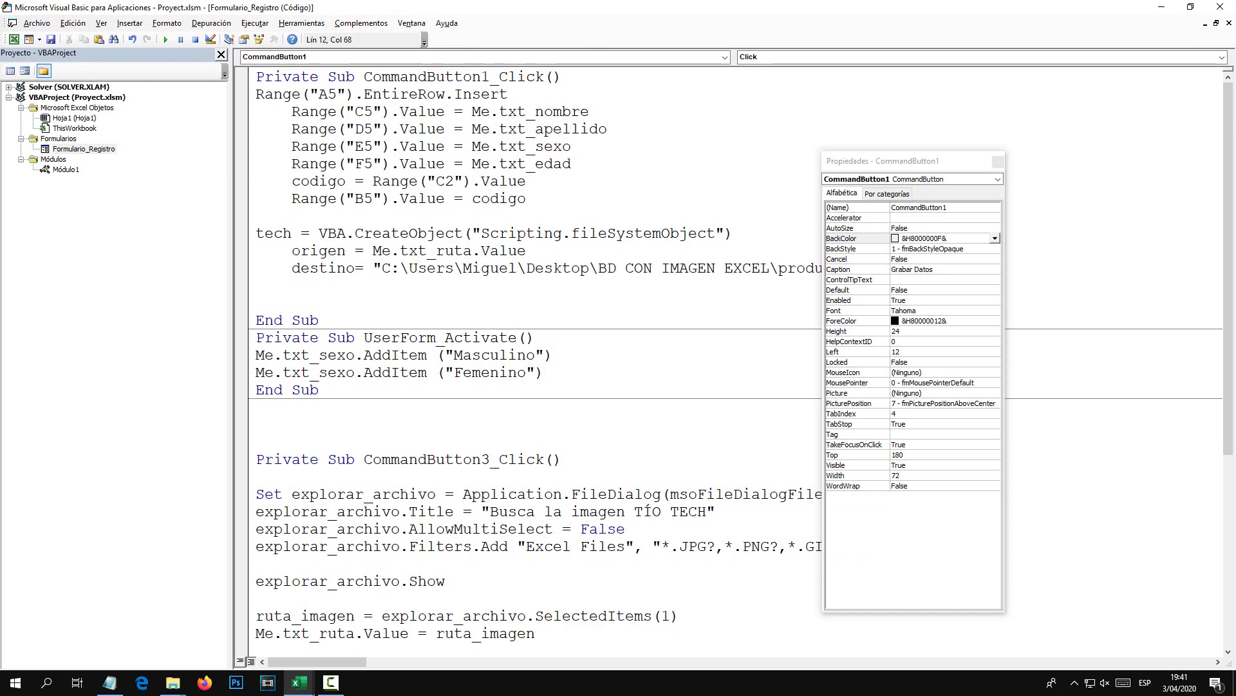
left_click_drag(907, 159, 888, 363)
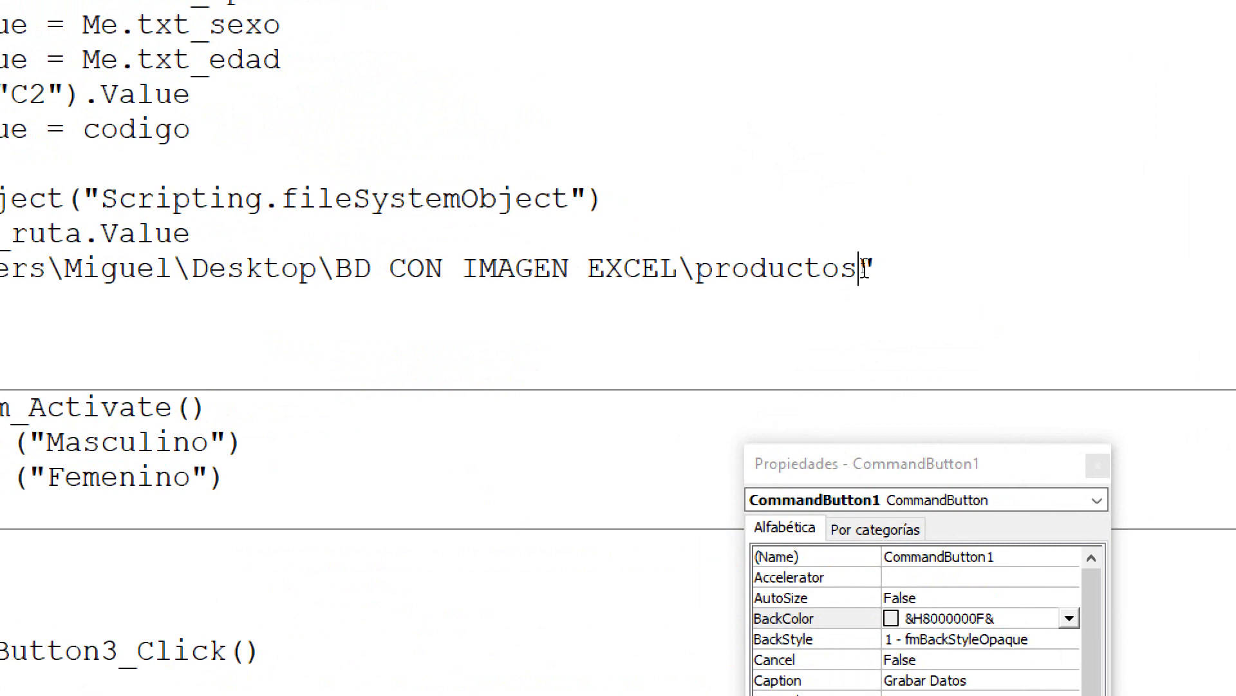
type("\\")
double_click(864, 267)
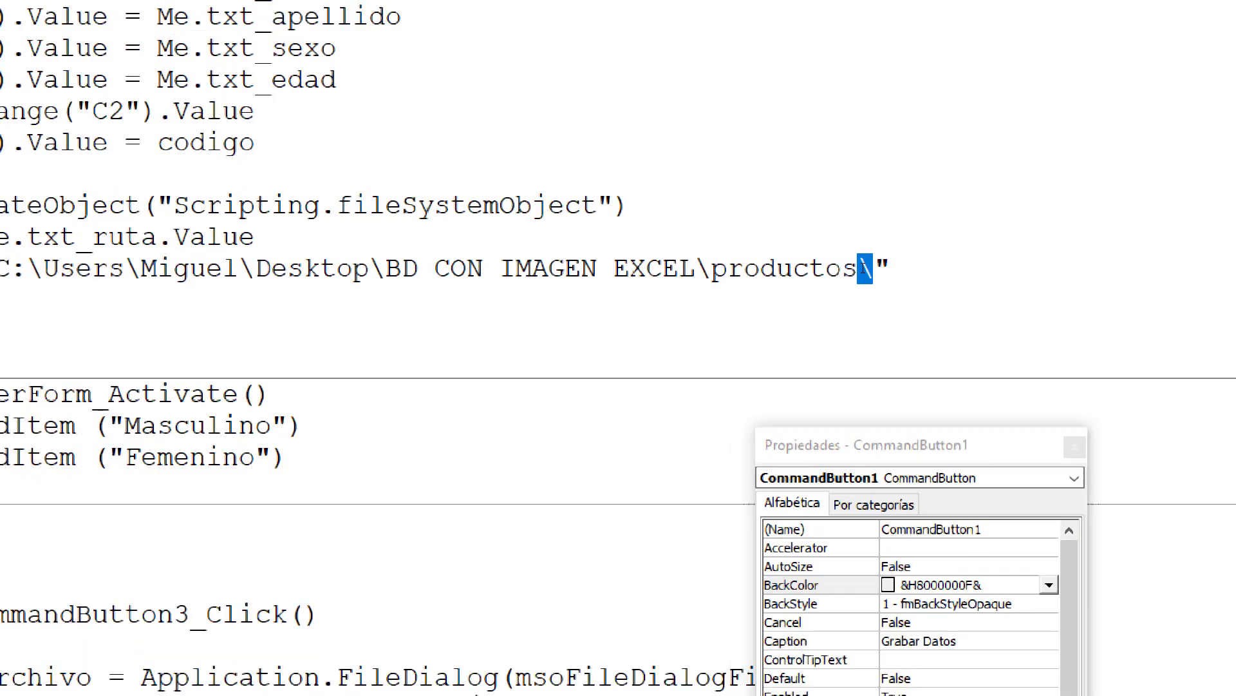
double_click(404, 268)
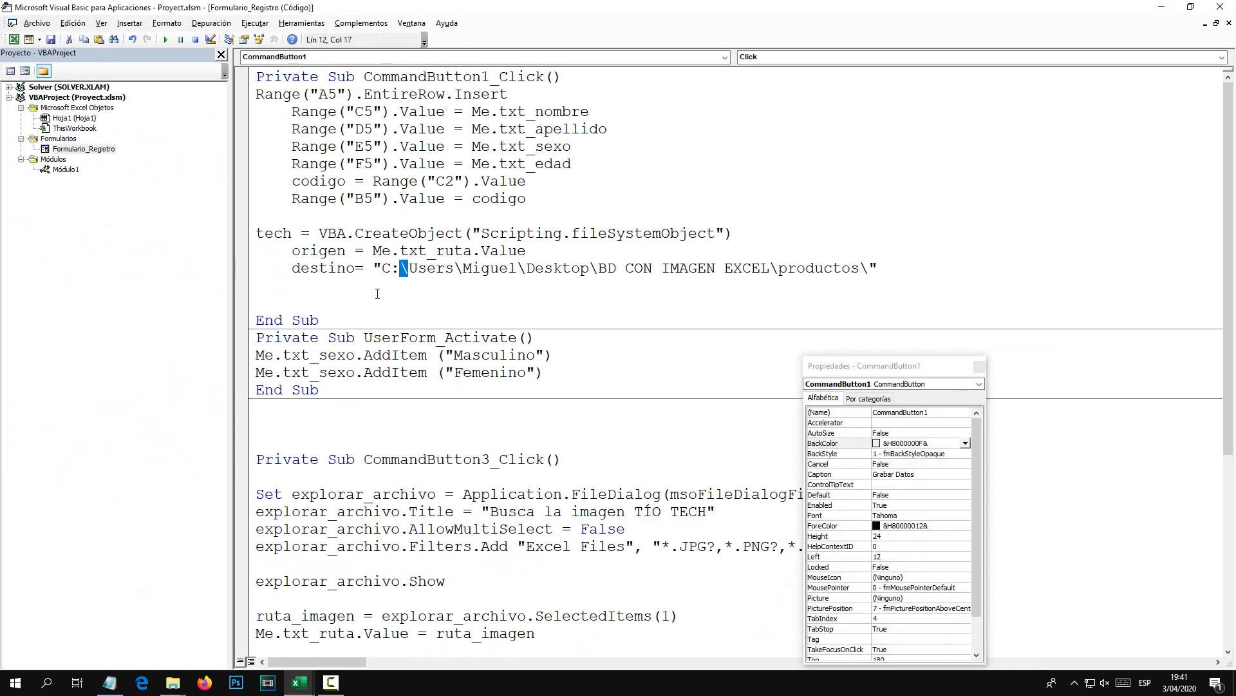
Add an indented tech.CopyFile line below the destino line.
left_click(383, 293)
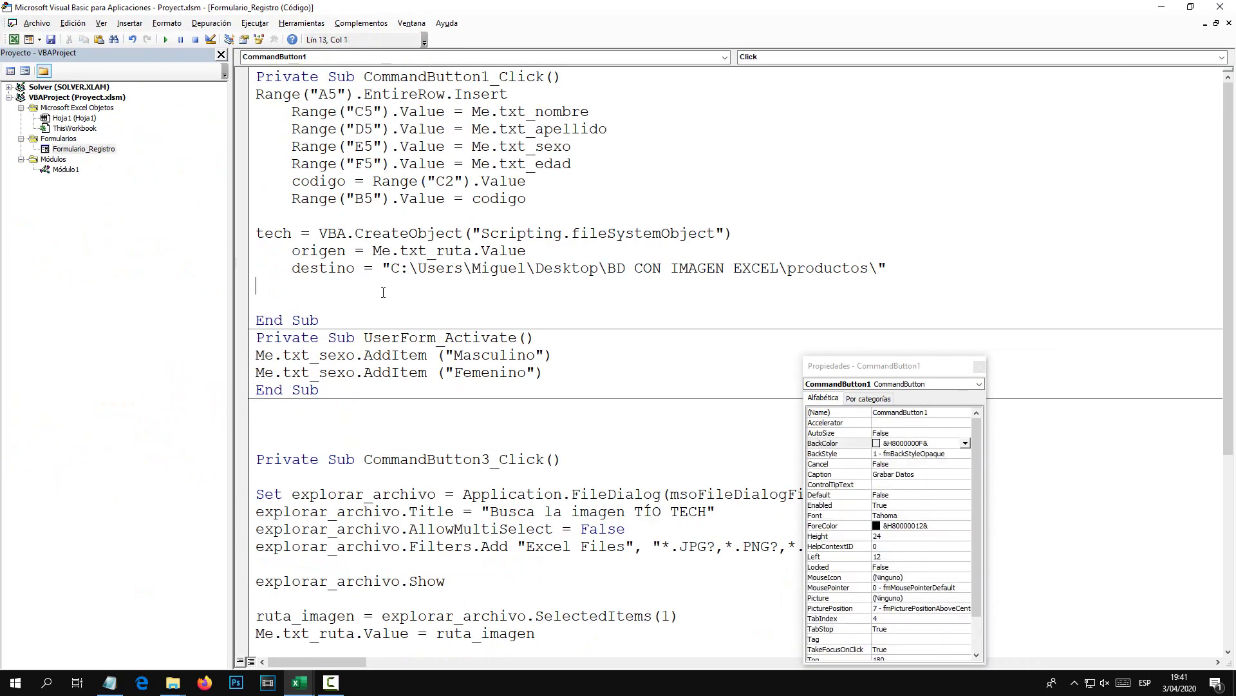
mouse_move(291, 253)
left_mouse_down()
mouse_move(347, 253)
mouse_move(352, 277)
left_mouse_up()
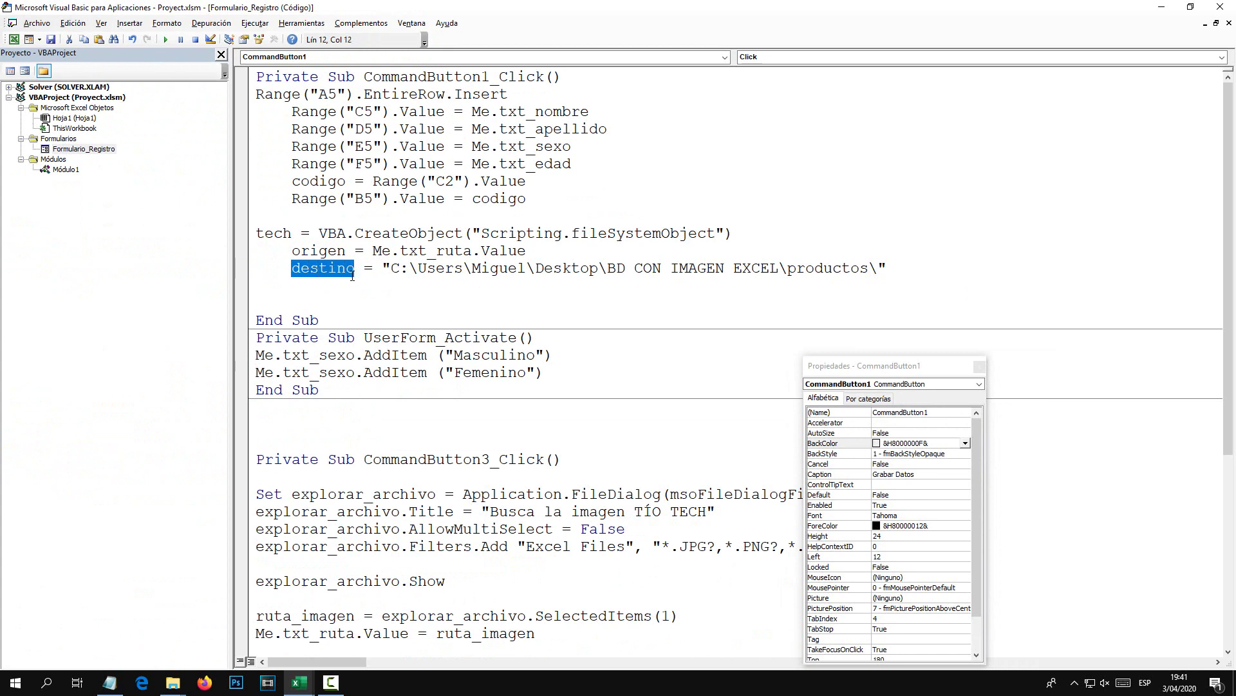
left_click(336, 299)
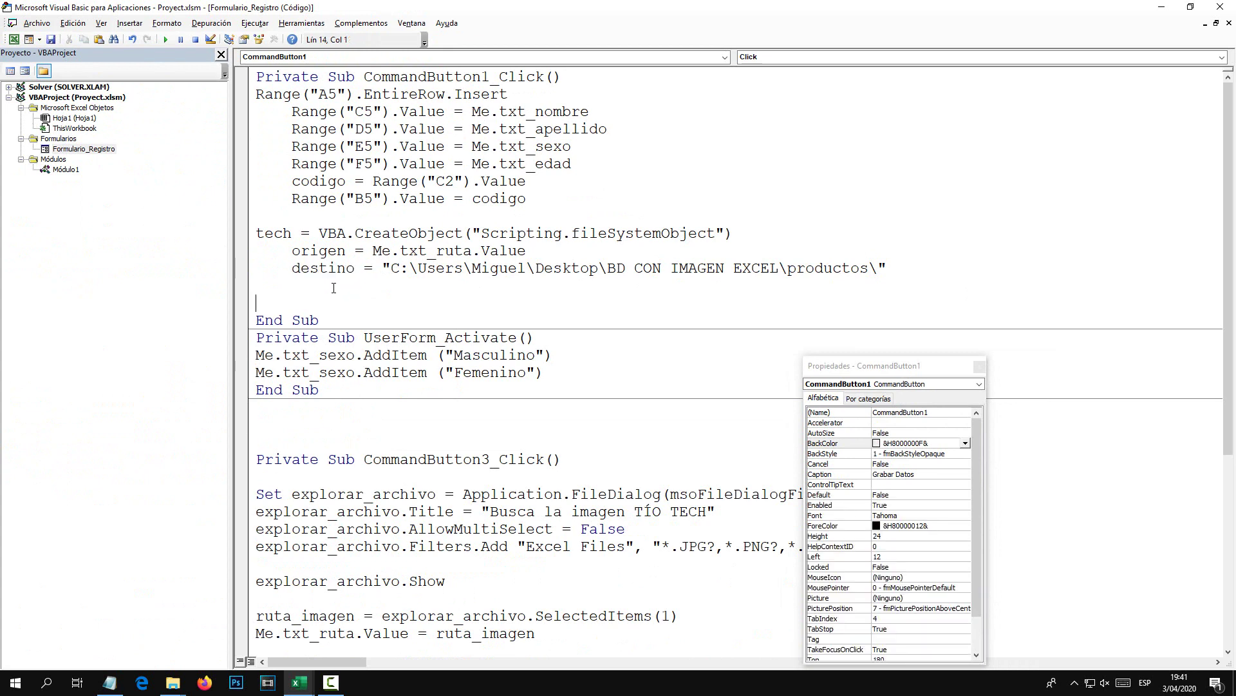
double_click(292, 235)
key("super")
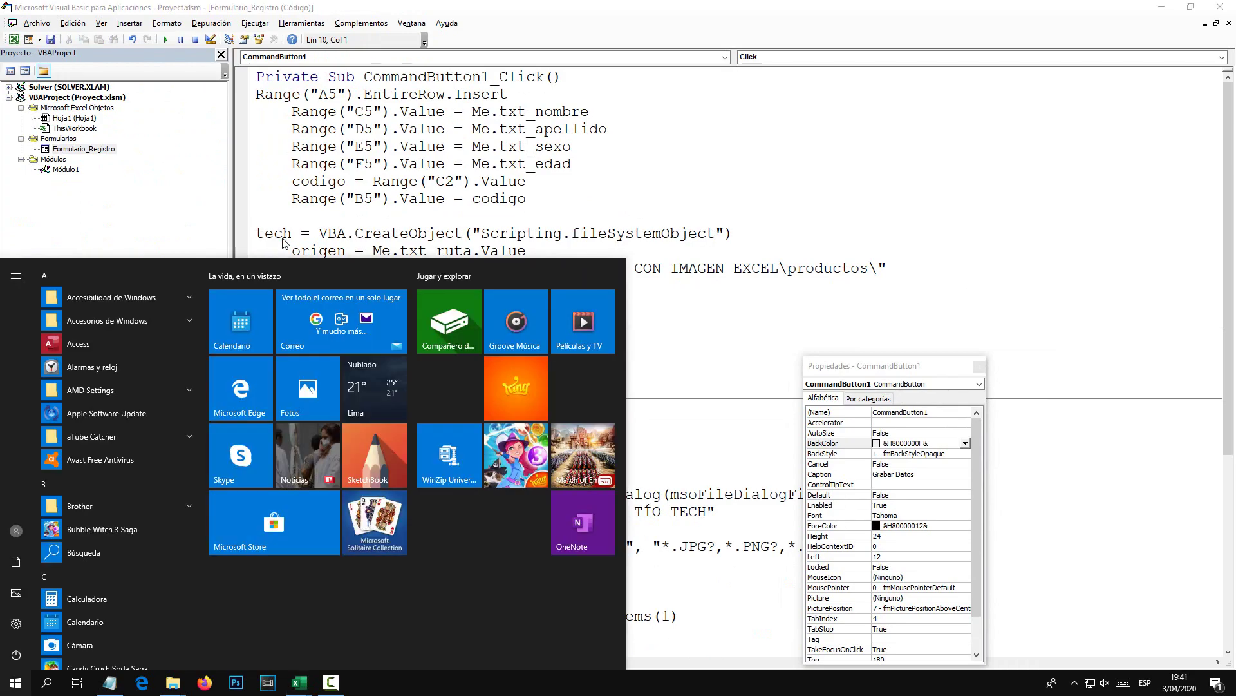
key("super")
key("super+plus")
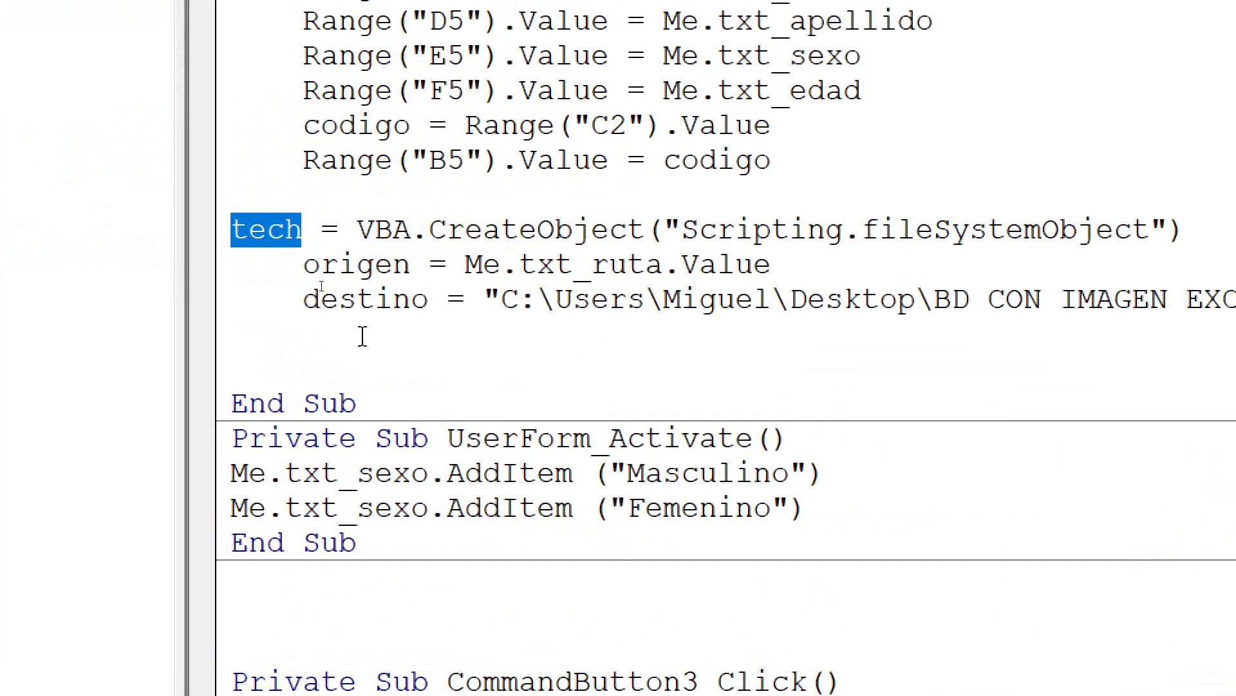
left_click(358, 308)
left_click(311, 332)
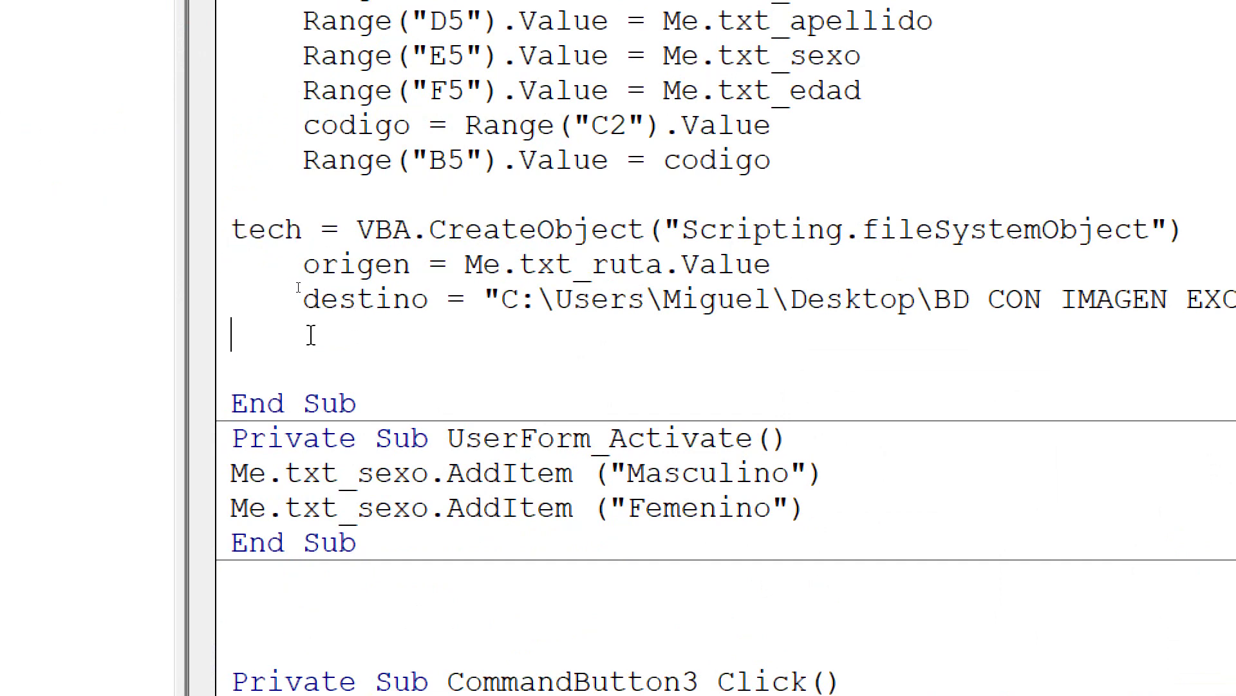
key("Tab")
type("tech")
type(".C")
type("opyFile")
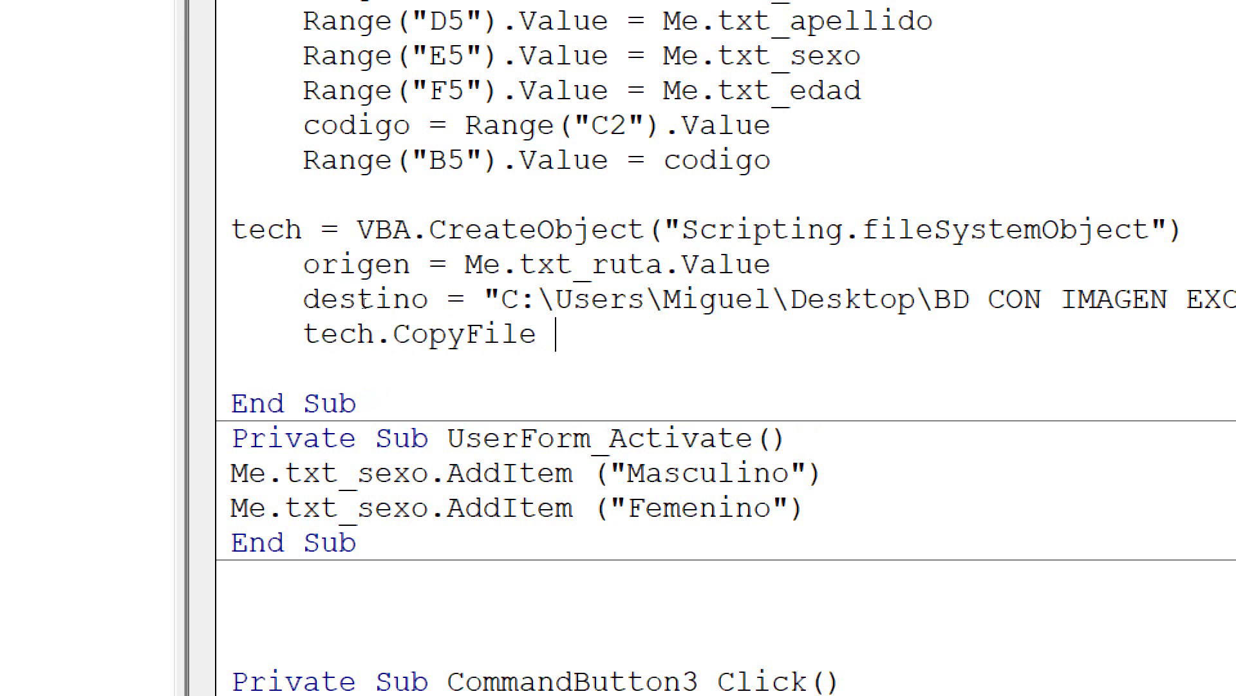
Paste origen after CopyFile as its first argument, followed by a comma.
left_click_drag(393, 334, 531, 345)
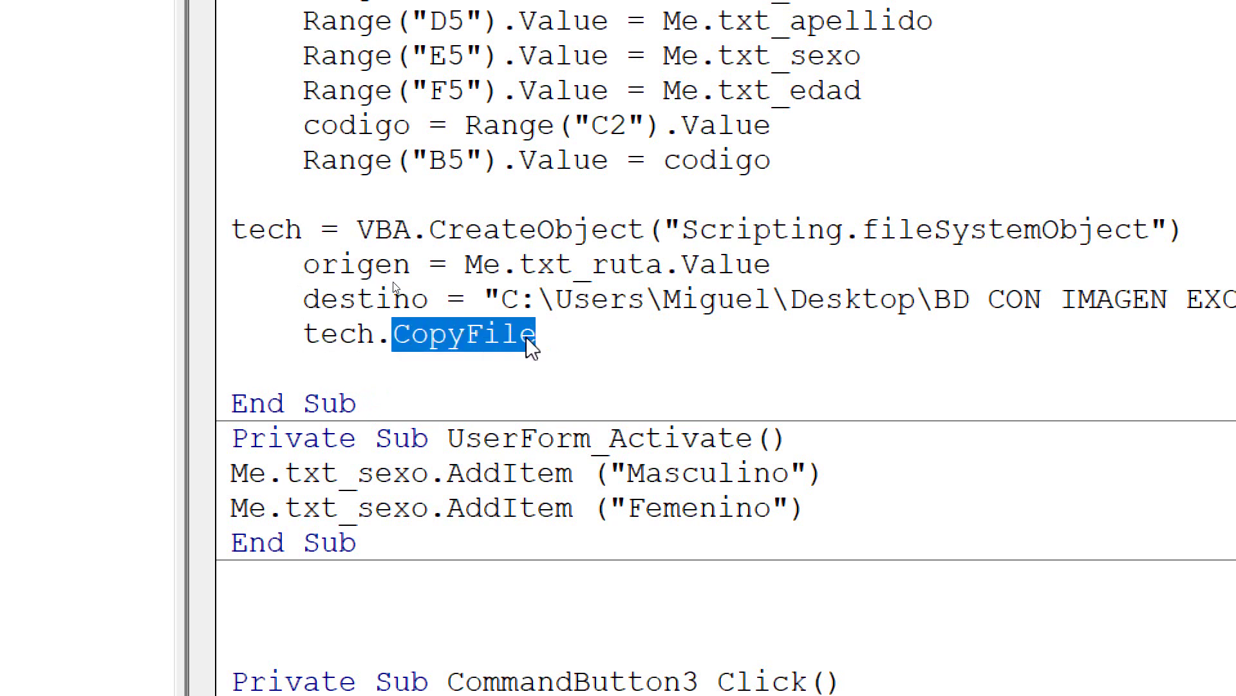
left_click(412, 264)
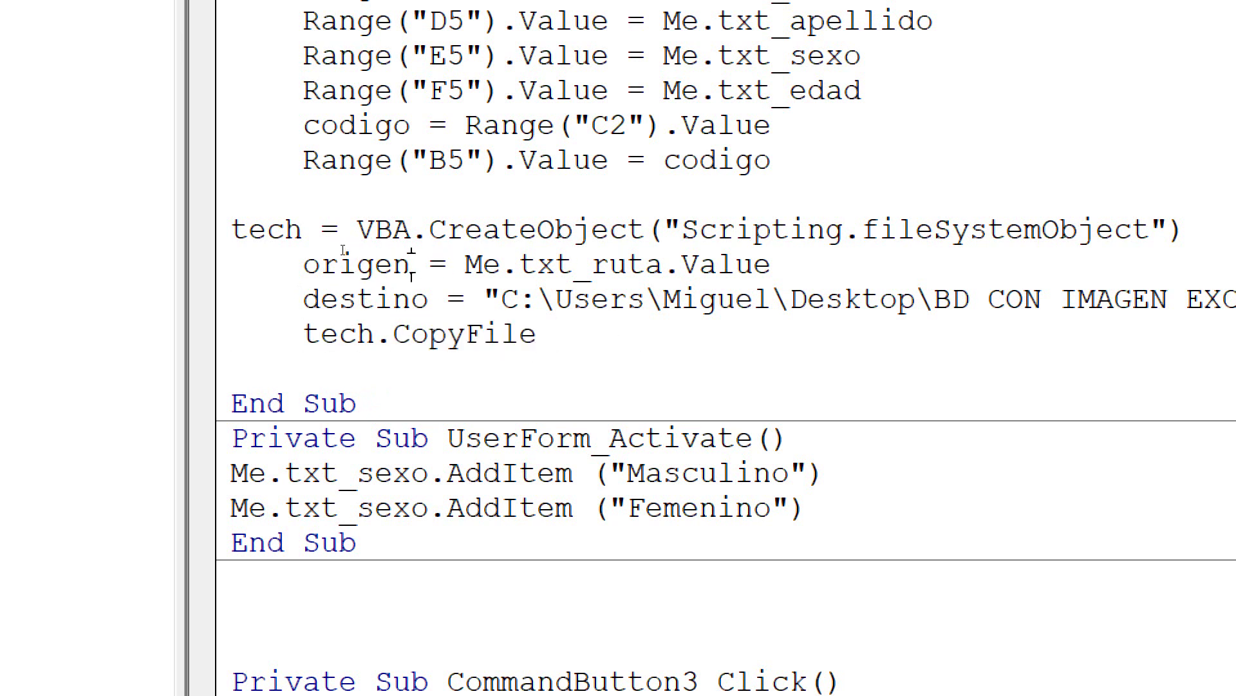
left_click_drag(412, 264, 303, 264)
key("ctrl+c")
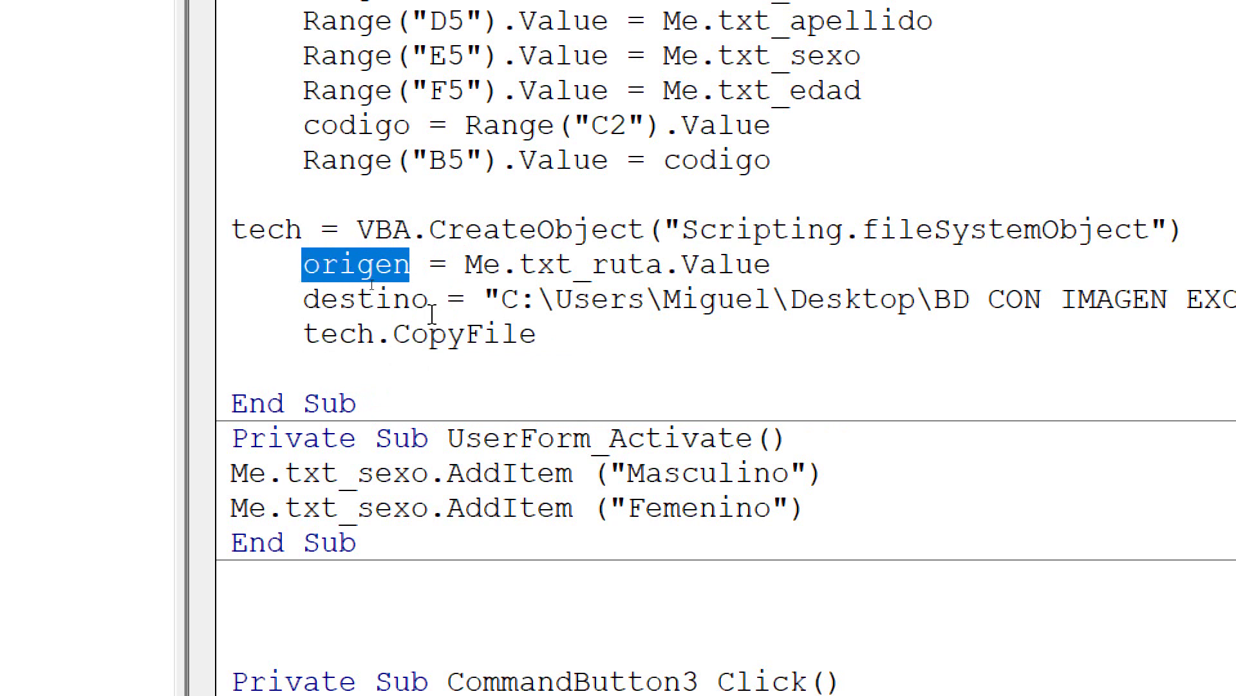
left_click(570, 333)
key("ctrl+v")
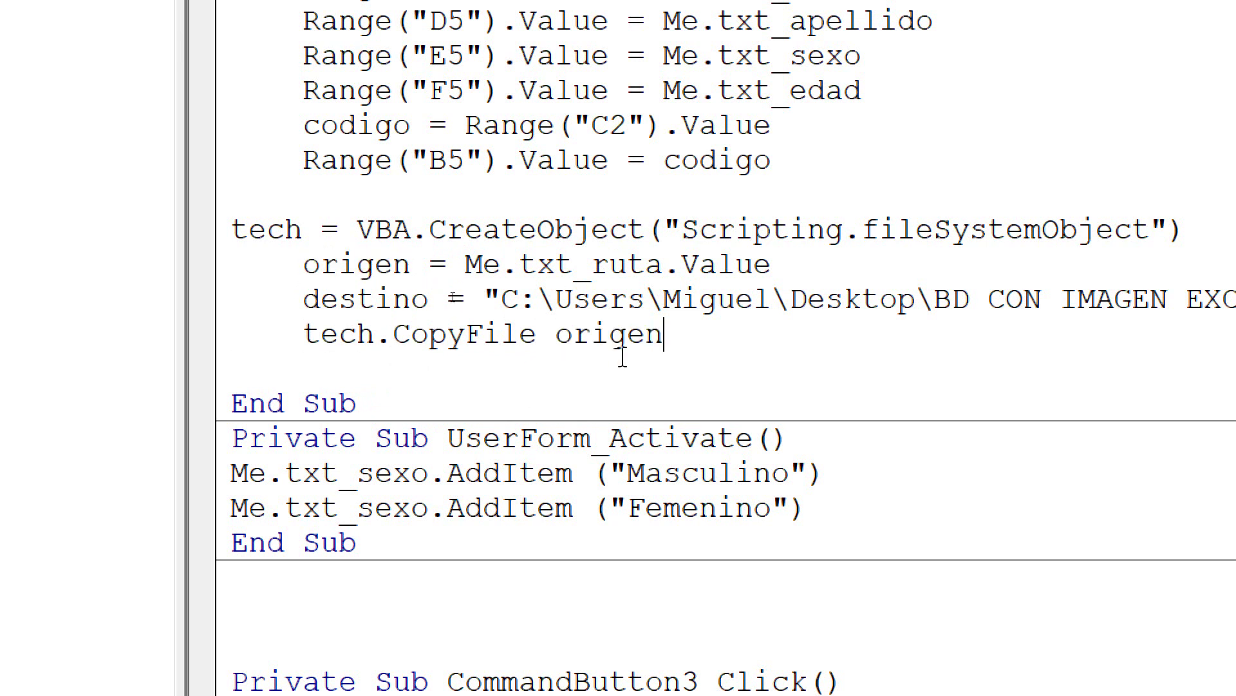
type(",")
left_click(432, 300)
key("Return")
Add destino as the second argument so the line reads tech.CopyFile origen, destino.
left_click_drag(427, 299, 303, 297)
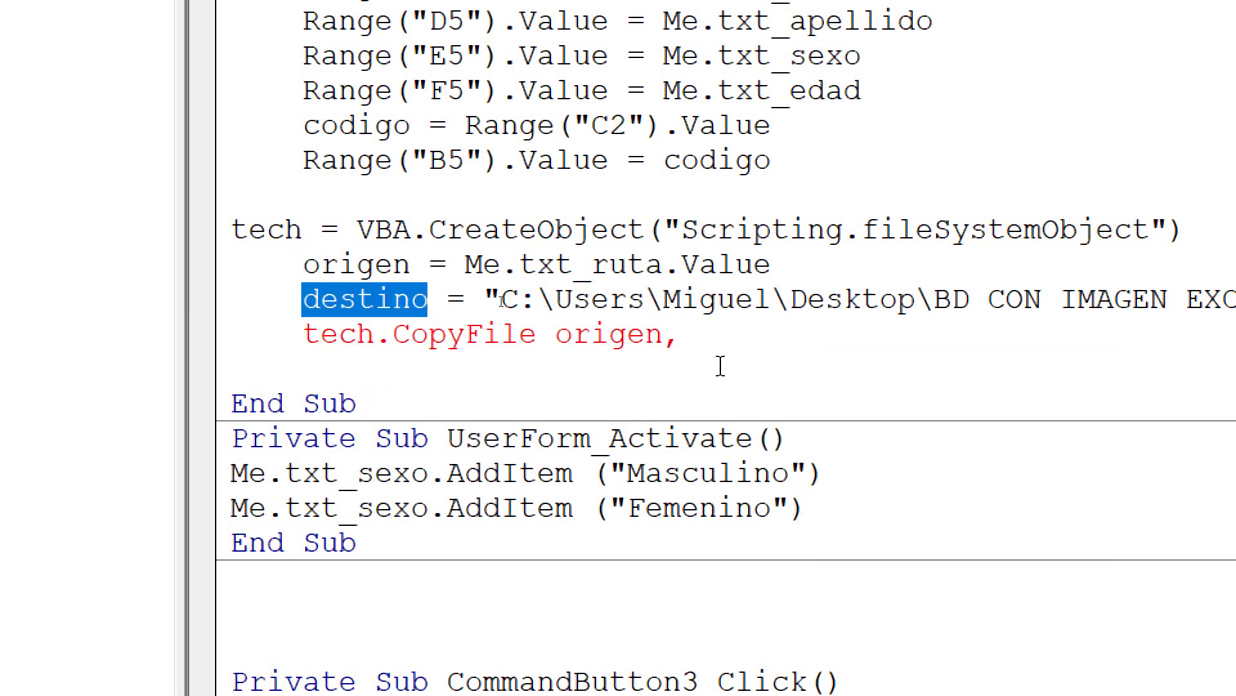
left_click(715, 342)
type("destino")
left_click(706, 380)
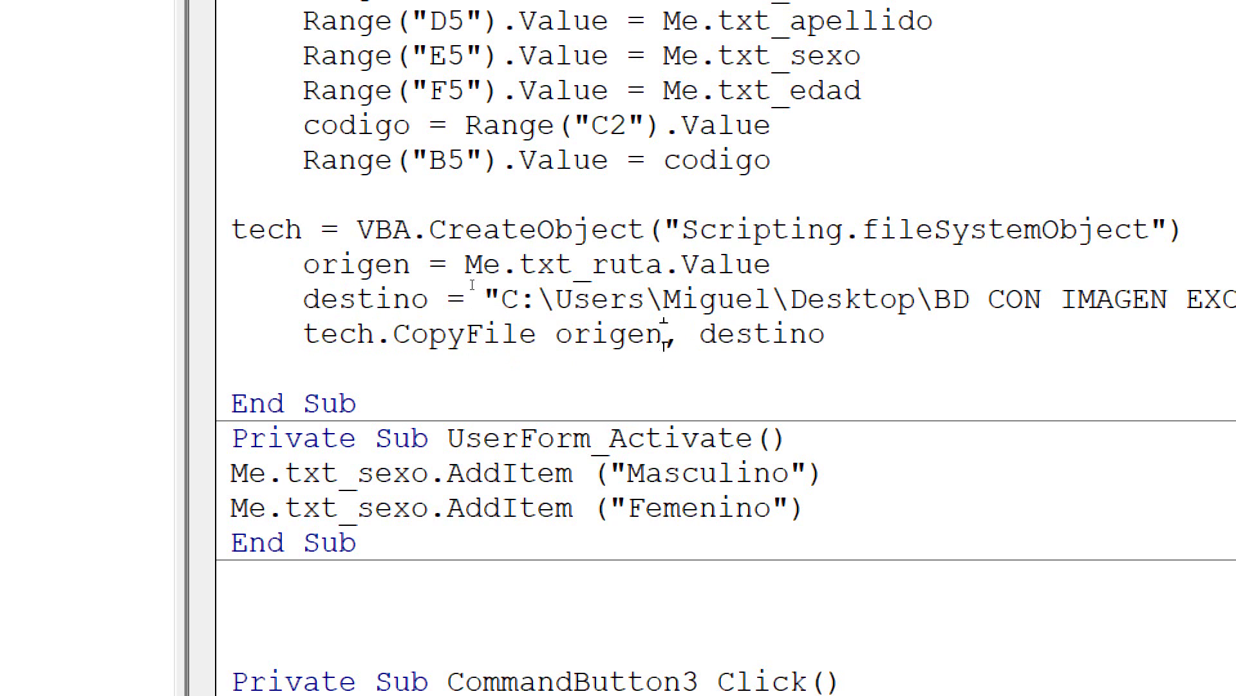
left_click_drag(664, 335, 556, 335)
left_click_drag(850, 325, 716, 333)
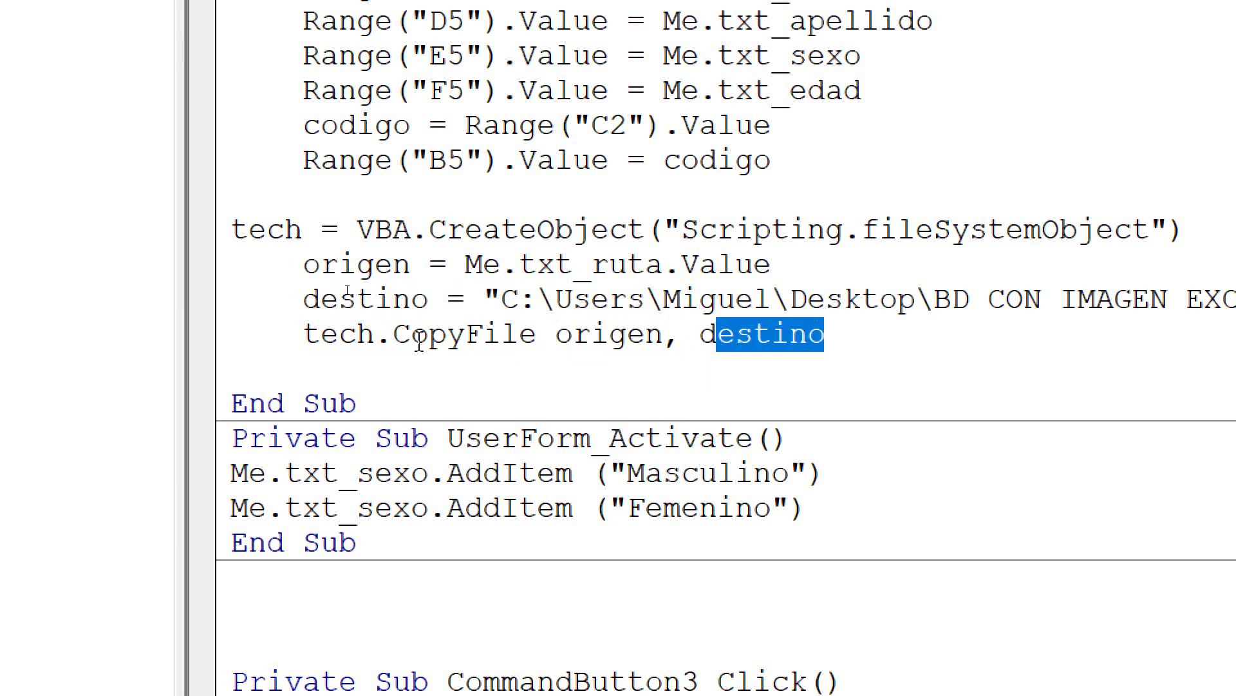
left_click_drag(393, 334, 536, 334)
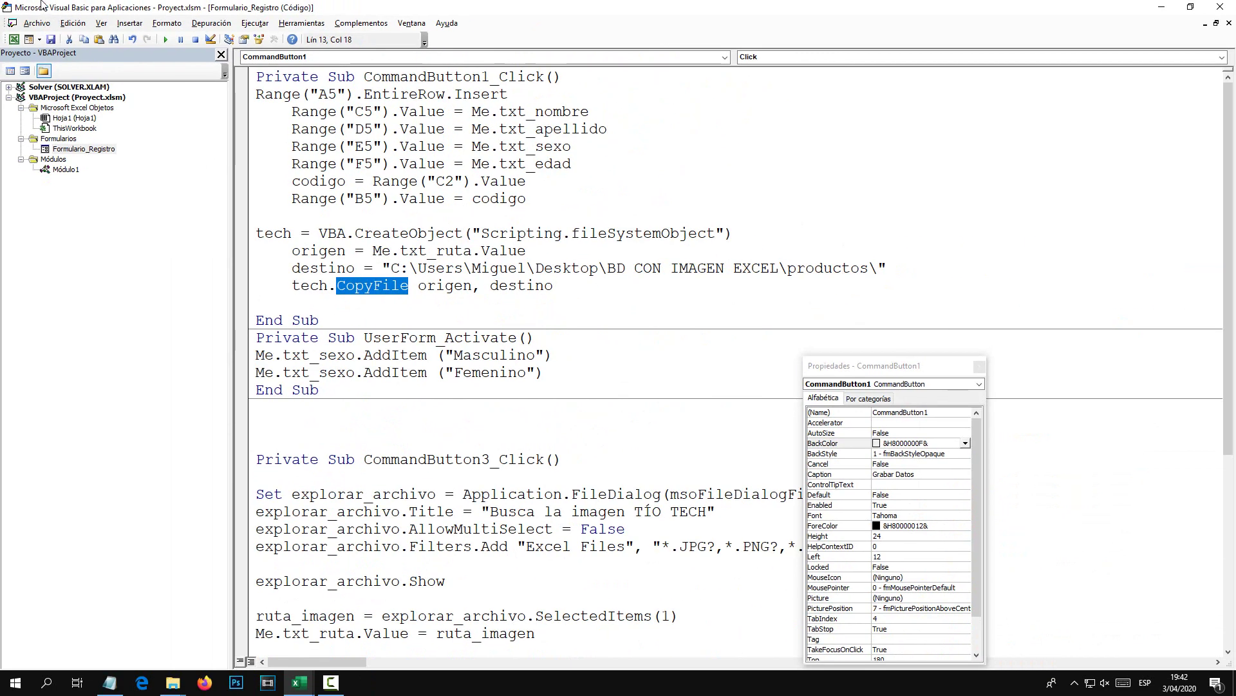
Save the VBA project, close the editor, and check the productos folder's contents.
left_click(50, 40)
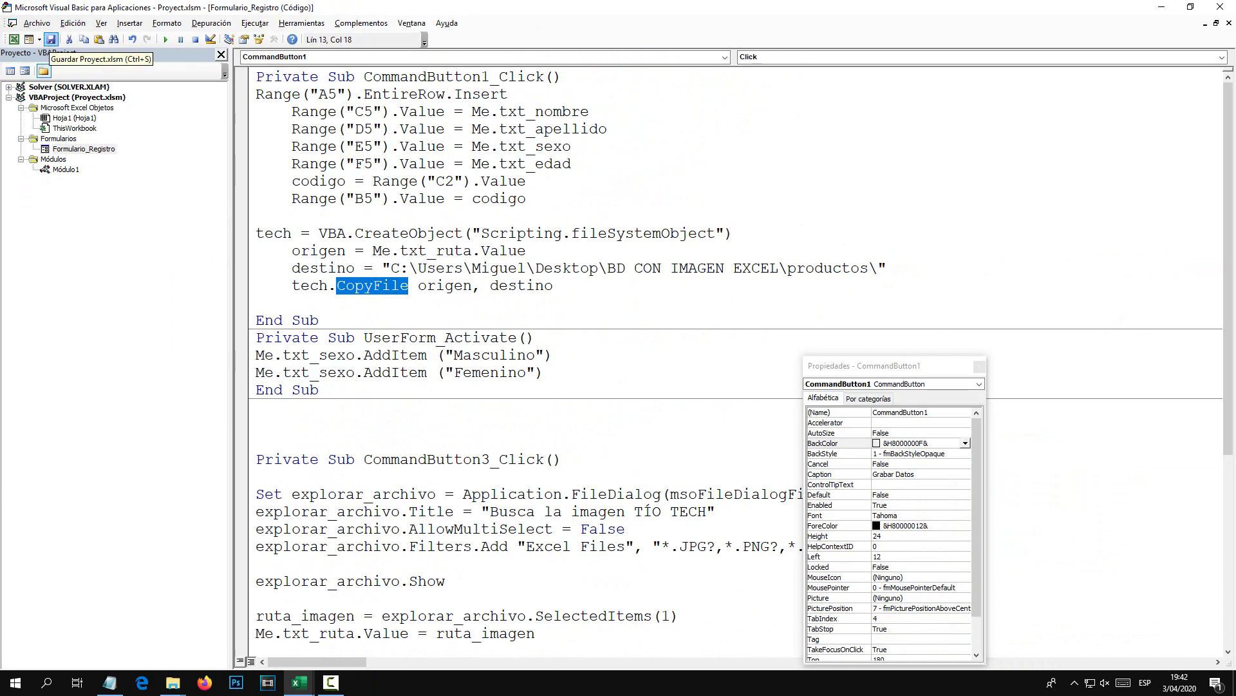
left_click(1221, 6)
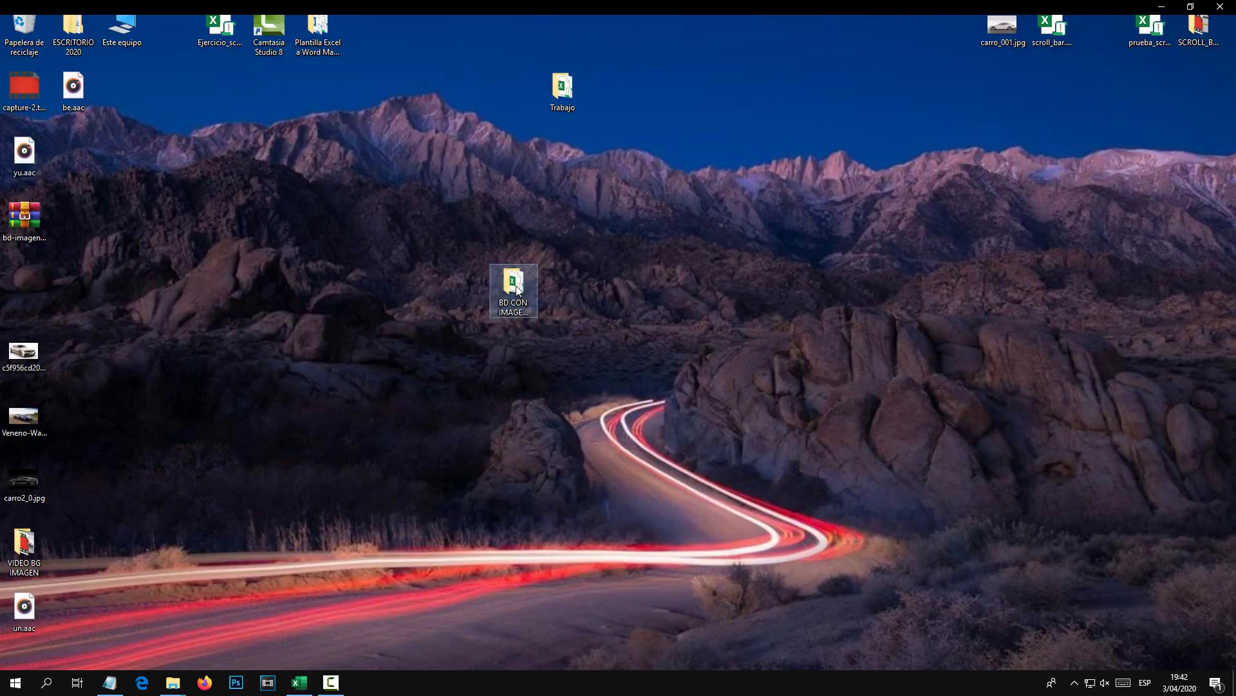
double_click(517, 290)
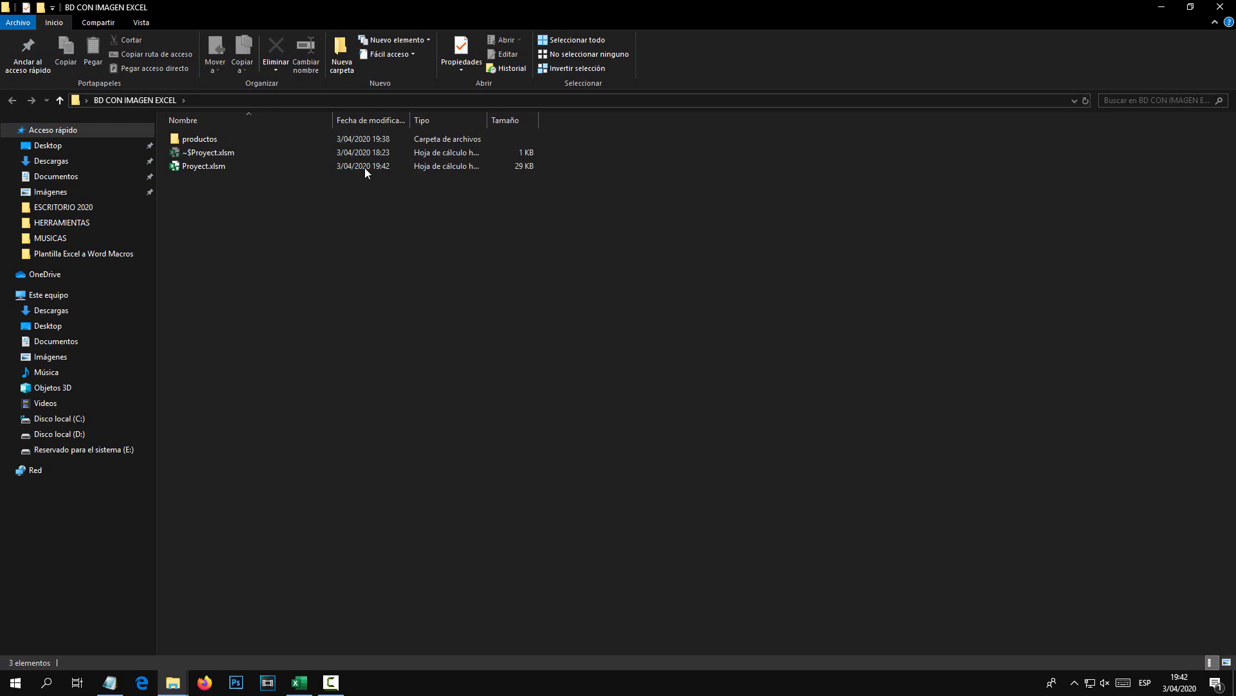
double_click(201, 139)
left_click(1220, 6)
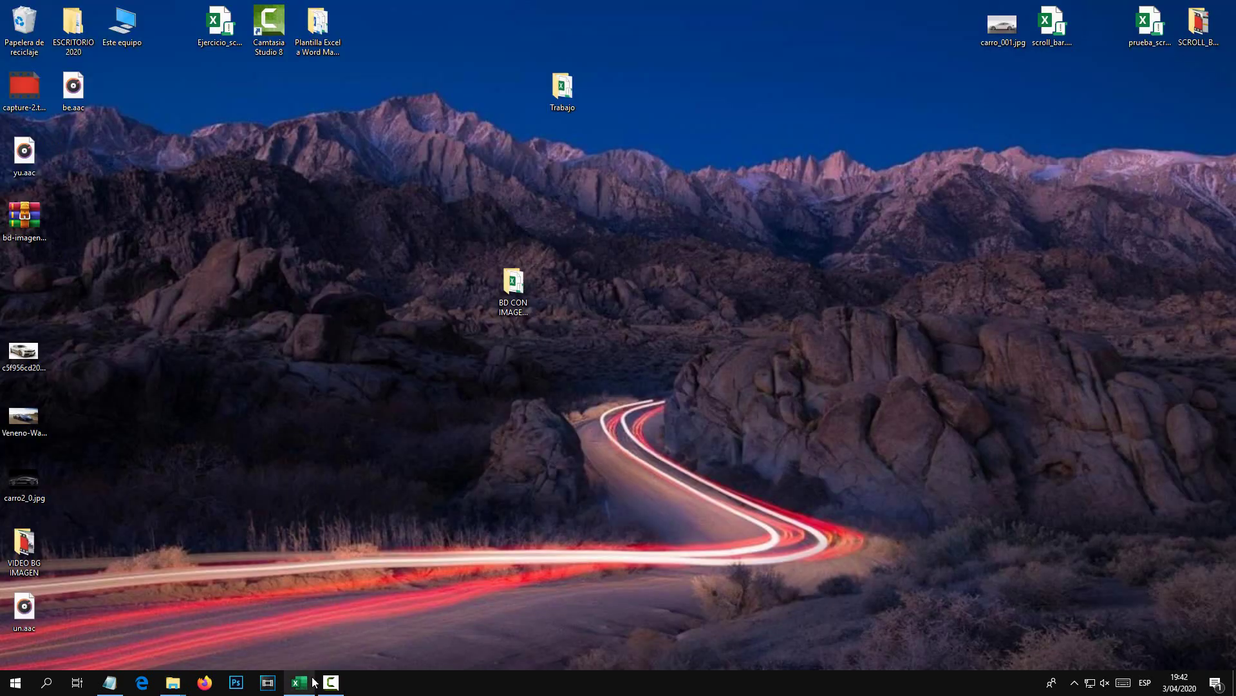
left_click(300, 682)
Save a record with carro_001.jpg through the form, then debug the resulting run-time error 438.
left_click(879, 250)
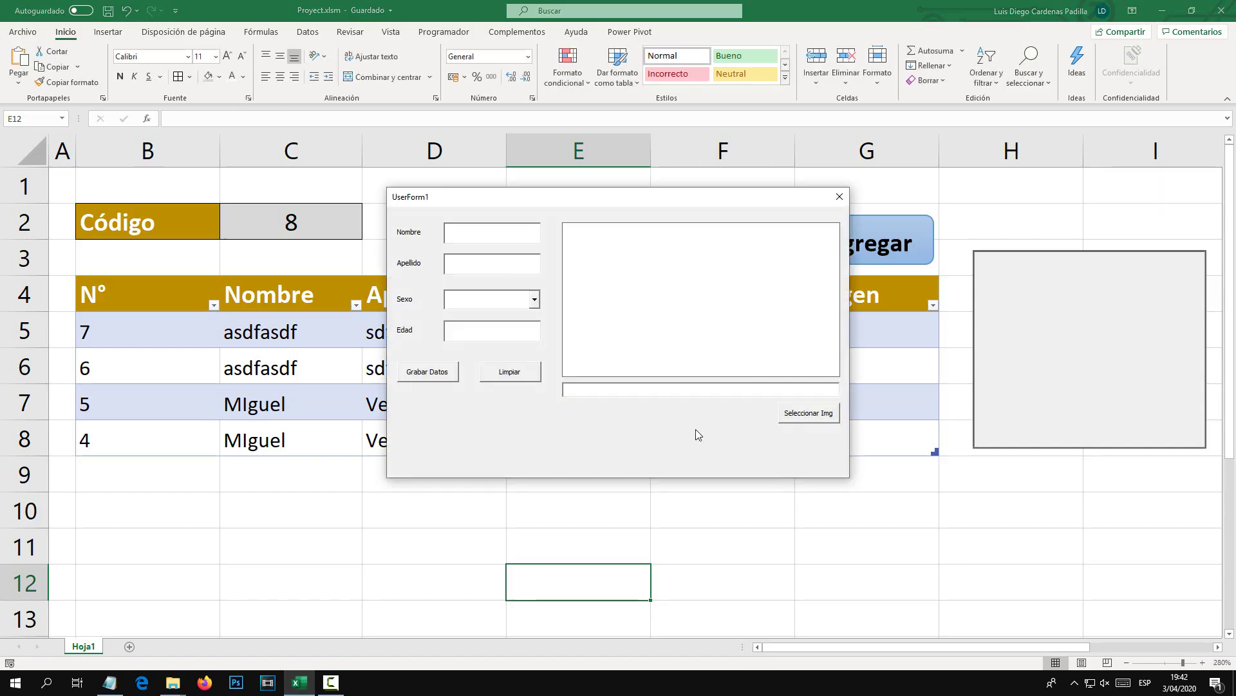
left_click(809, 413)
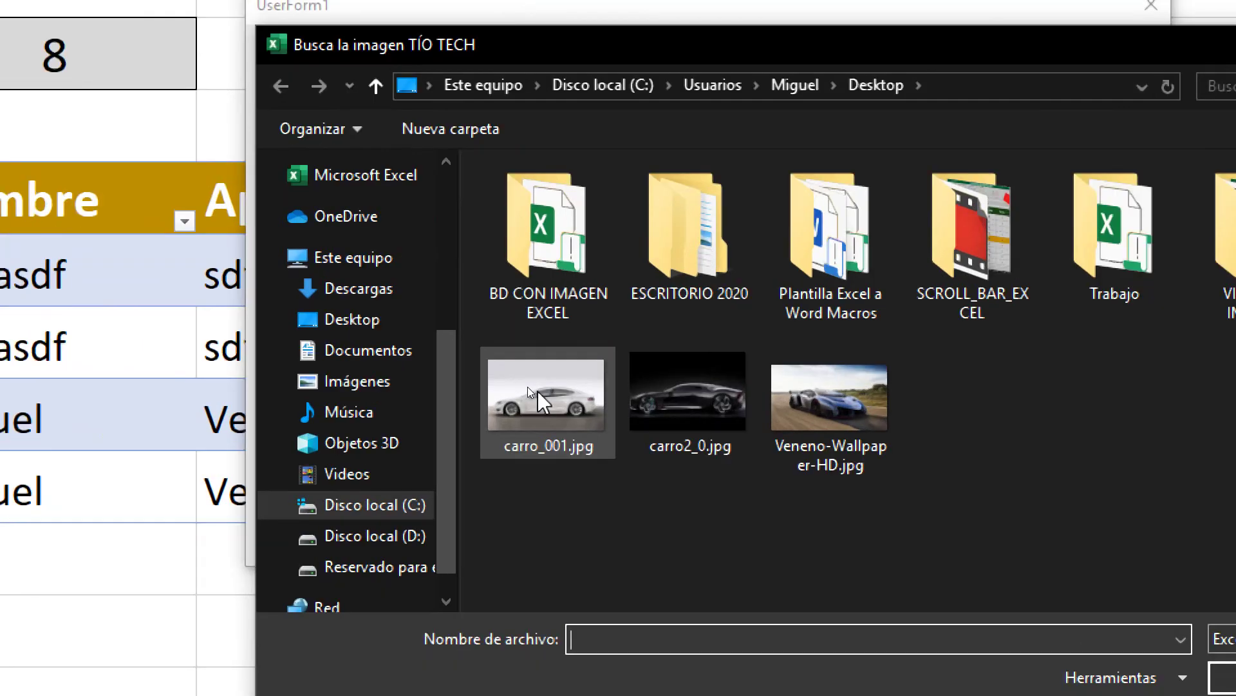
left_click(530, 392)
double_click(529, 391)
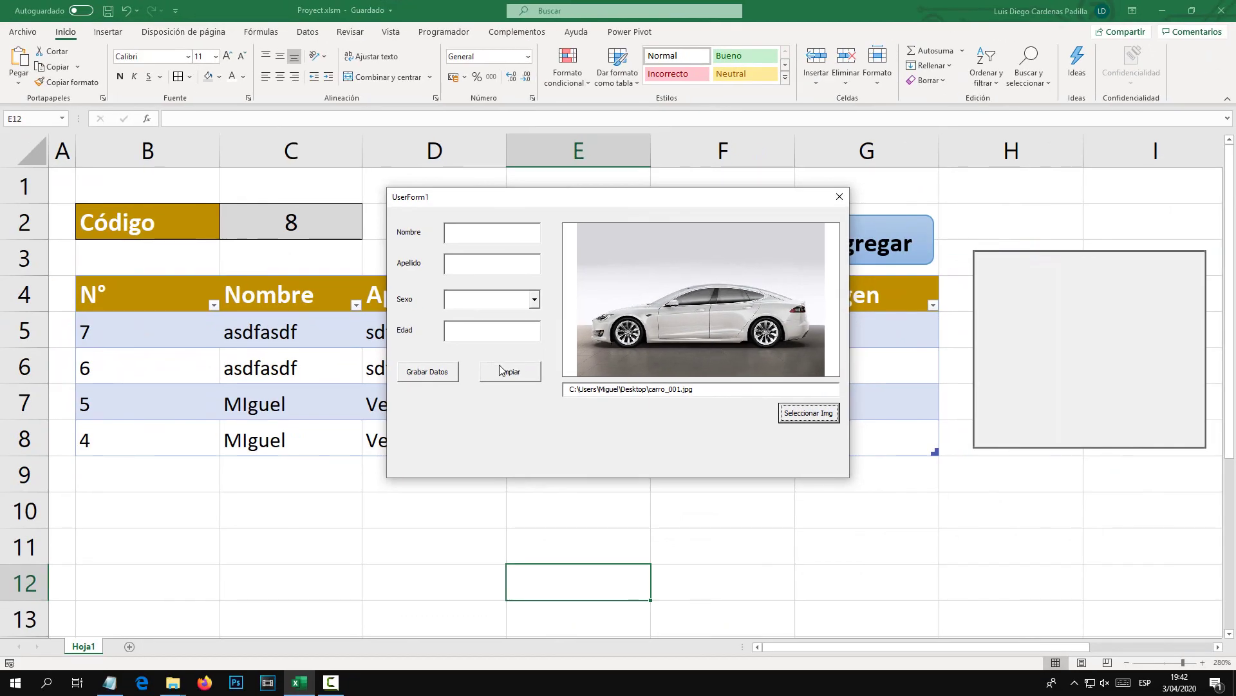
left_click(430, 376)
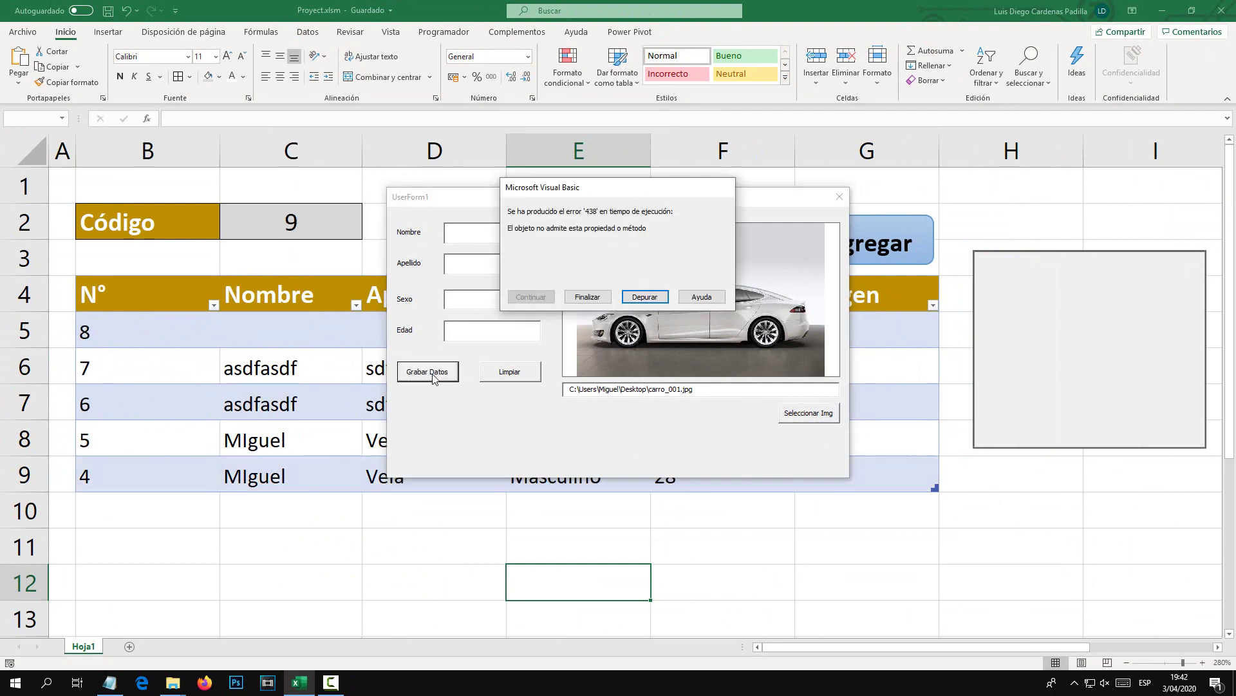
left_click(644, 296)
Reset the paused macro and reopen the Grabar Datos button's code.
left_click(617, 268)
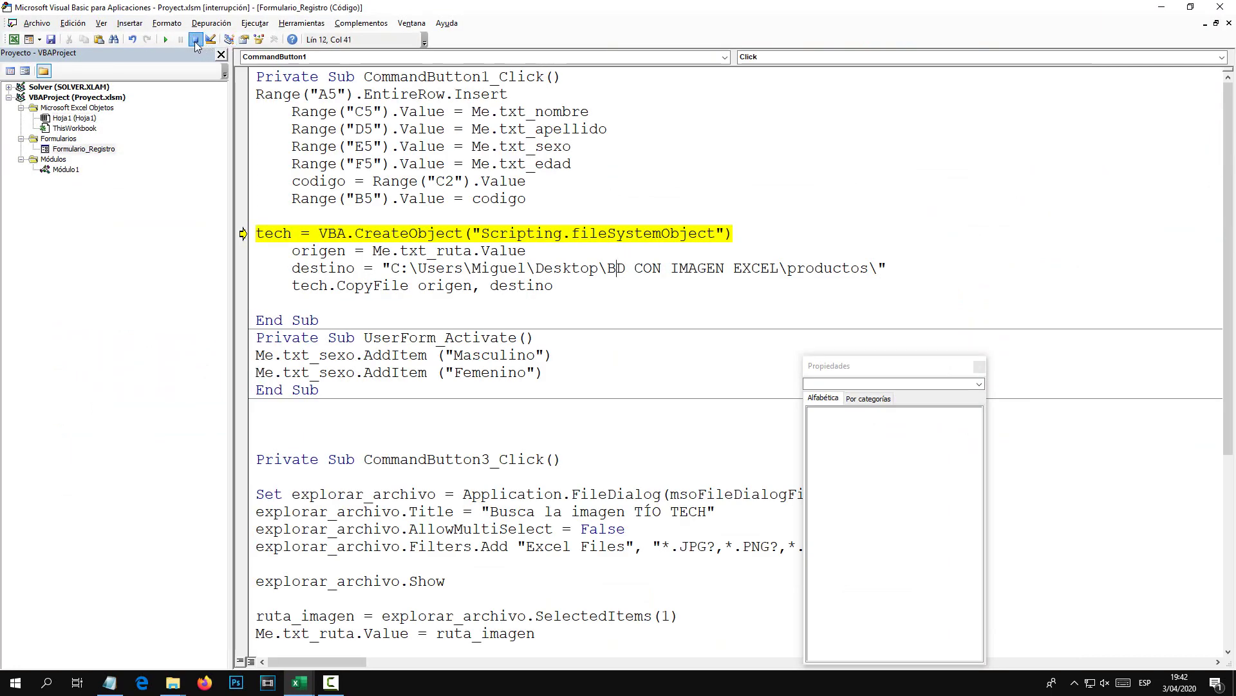
left_click(195, 39)
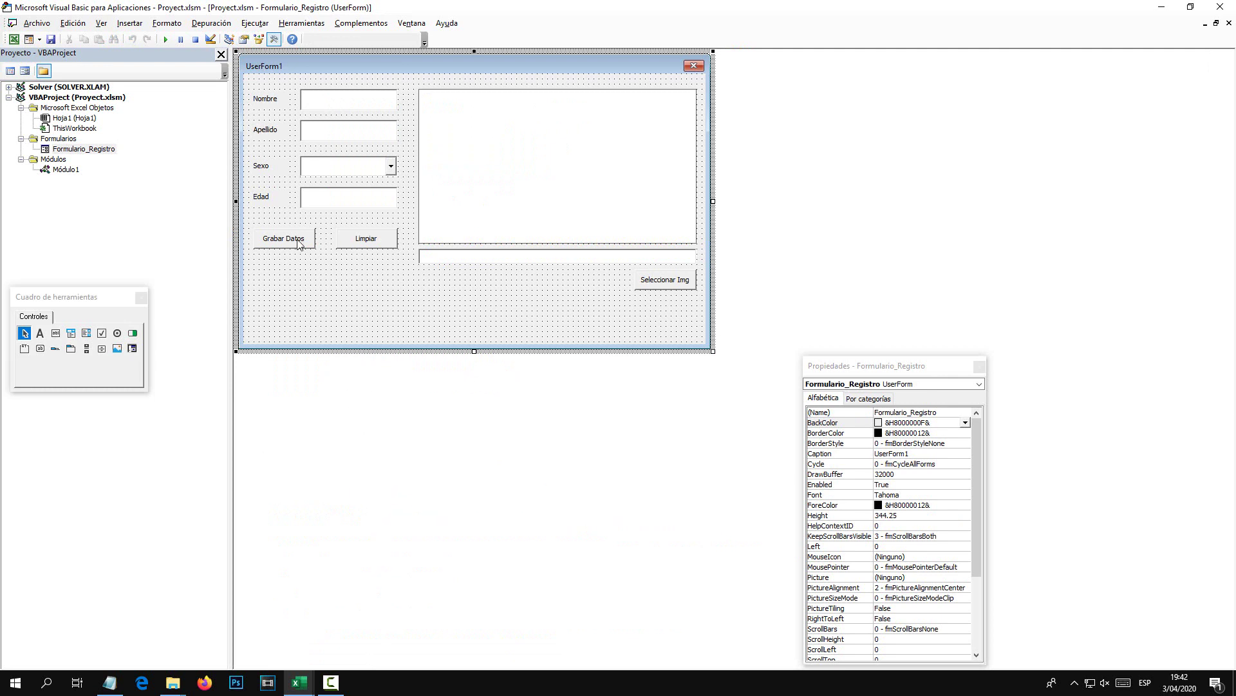
double_click(270, 239)
left_click(382, 236)
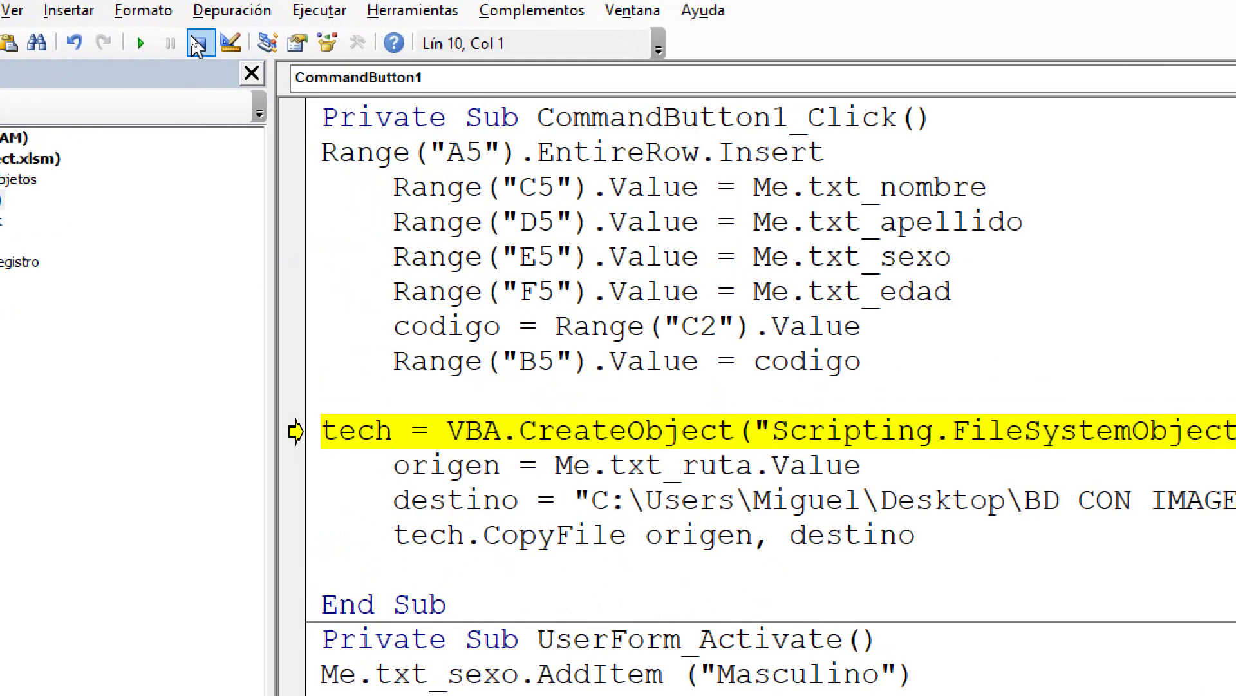
left_click(194, 41)
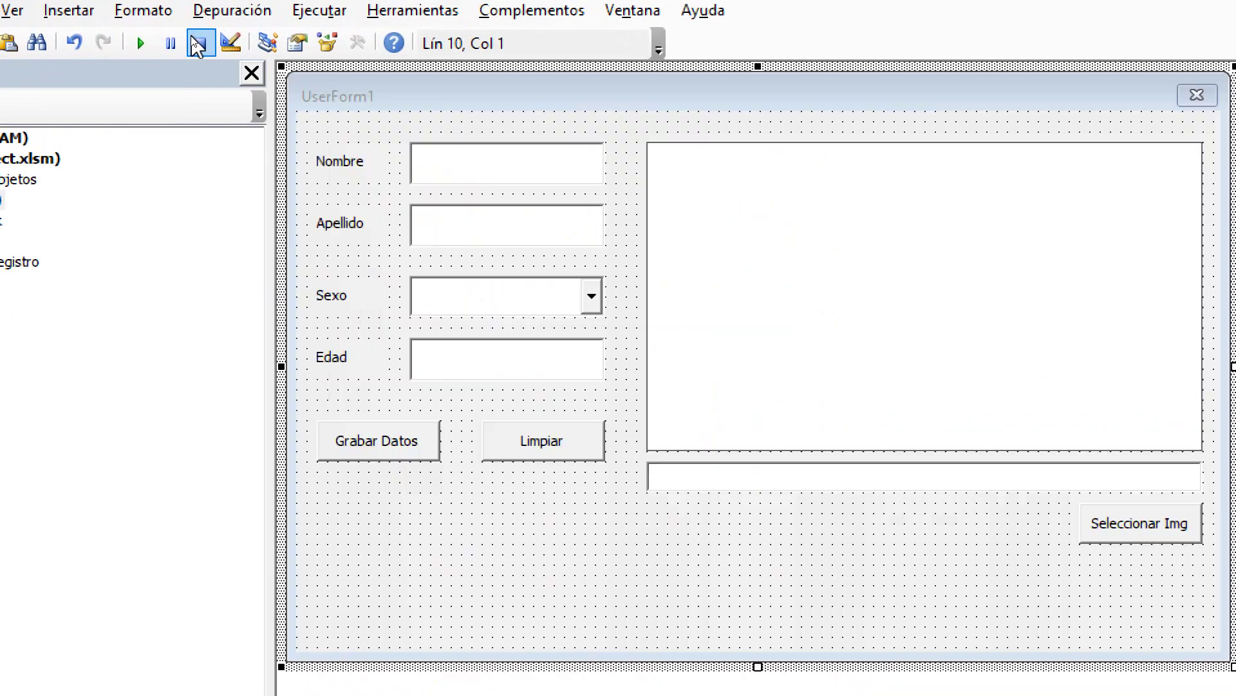
double_click(412, 450)
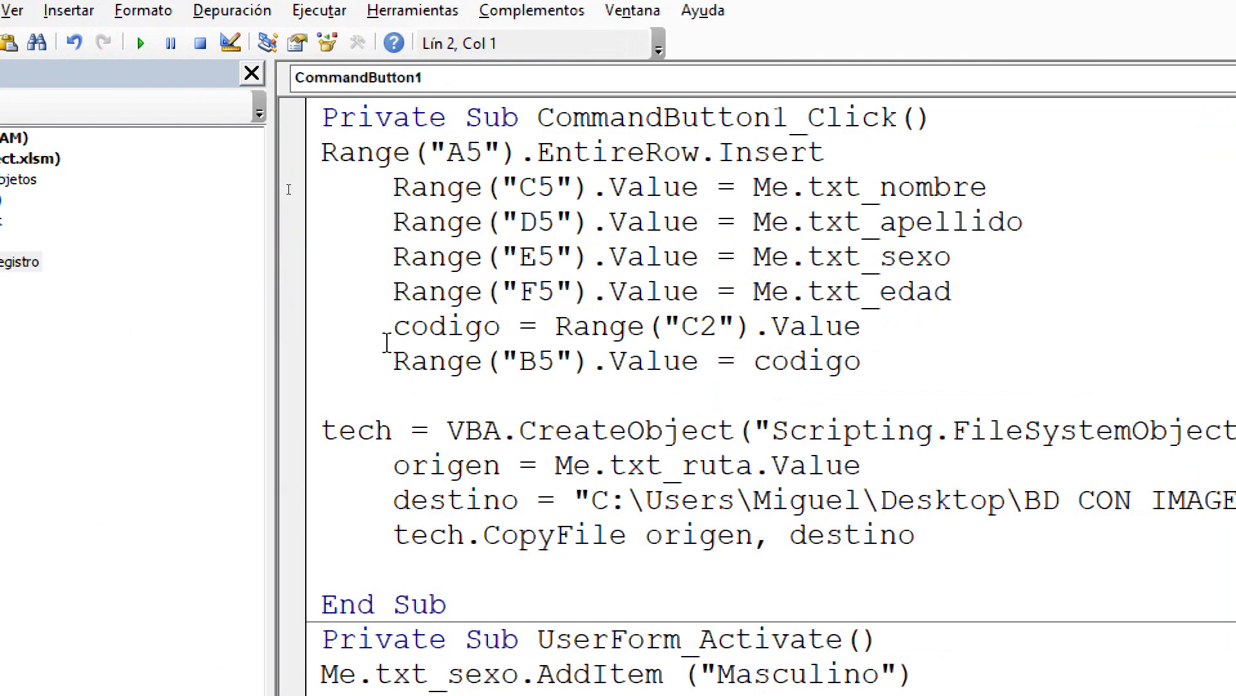
Insert Set before tech and check FileSystemObject is capitalised in the CreateObject line.
left_click(326, 430)
type("Set")
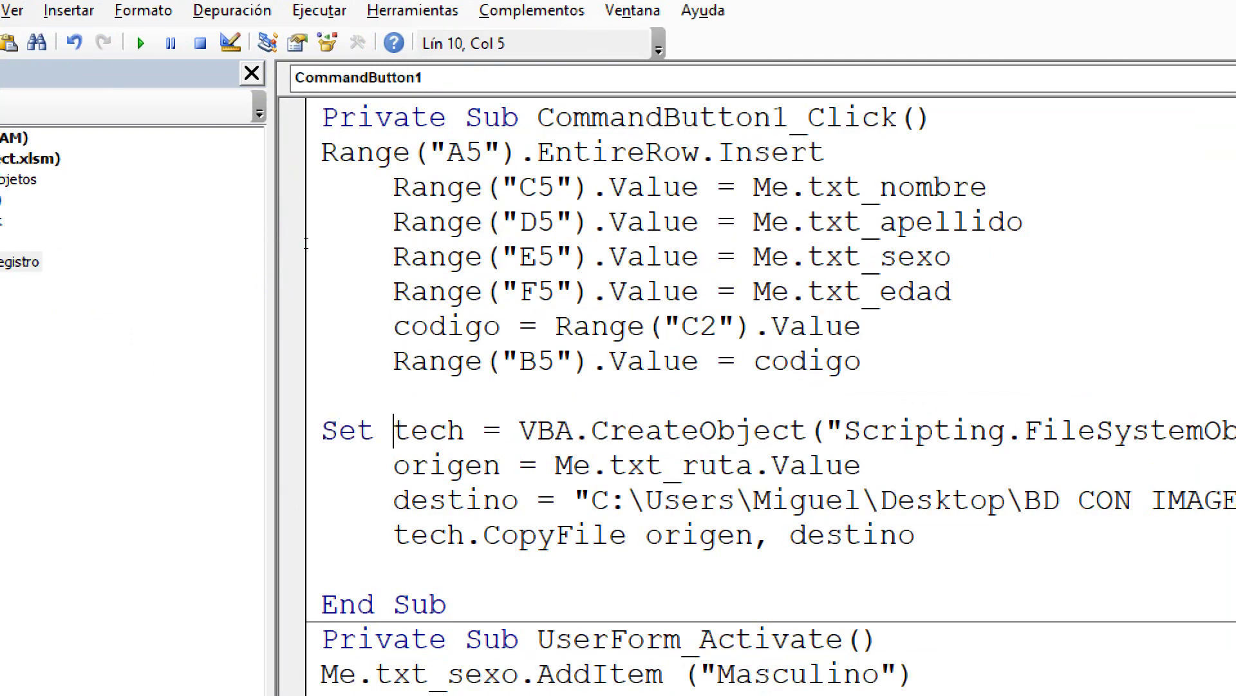
key("Right")
key("Right")
key("Right")
key("Right")
key("shift+Left")
key("shift+Left")
key("shift+Left")
key("shift+Left")
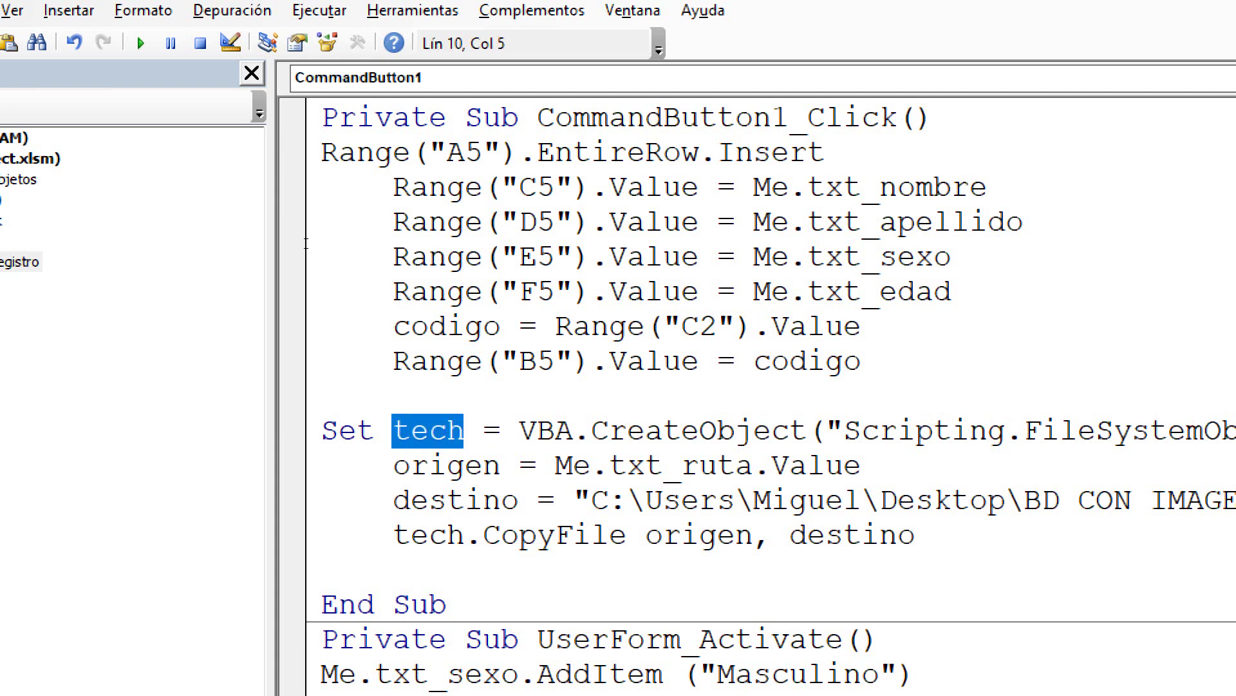
key("Left")
key("Home")
key("shift+Right")
key("shift+Right")
key("shift+Right")
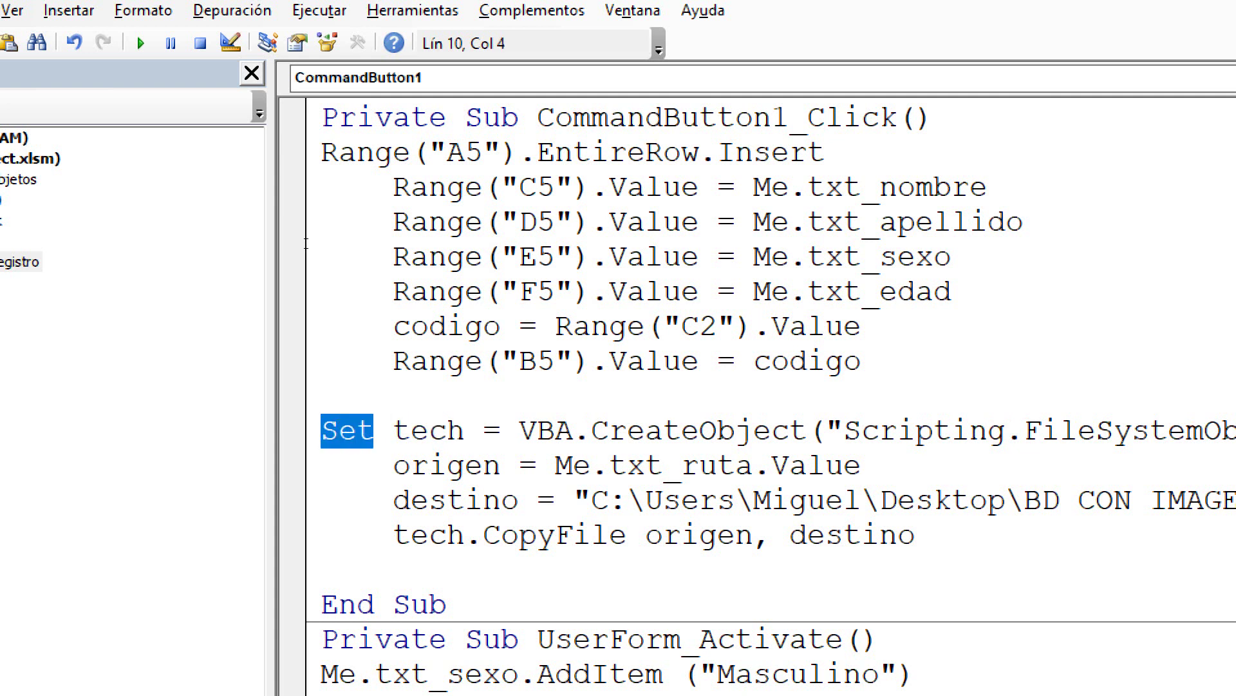
key("shift+Right")
key("shift+Right")
key("shift+Right")
key("shift+Right")
key("shift+Right")
key("Home")
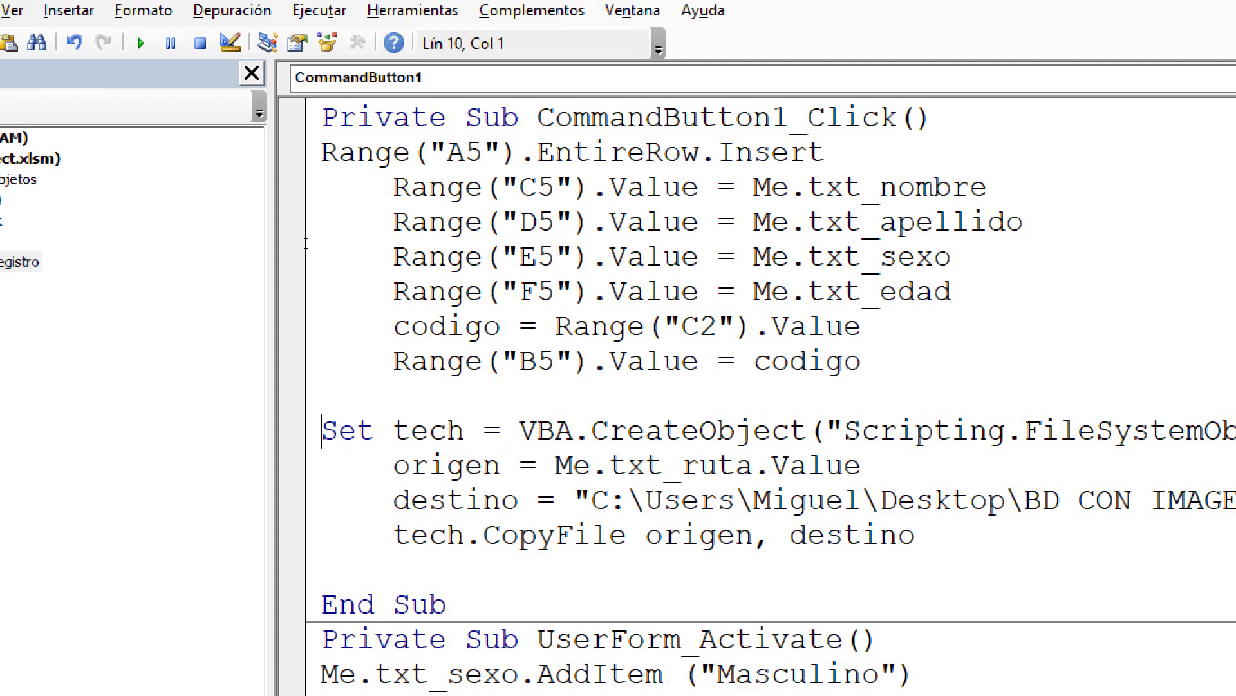
key("shift+Right")
key("shift+Right")
key("shift+Right")
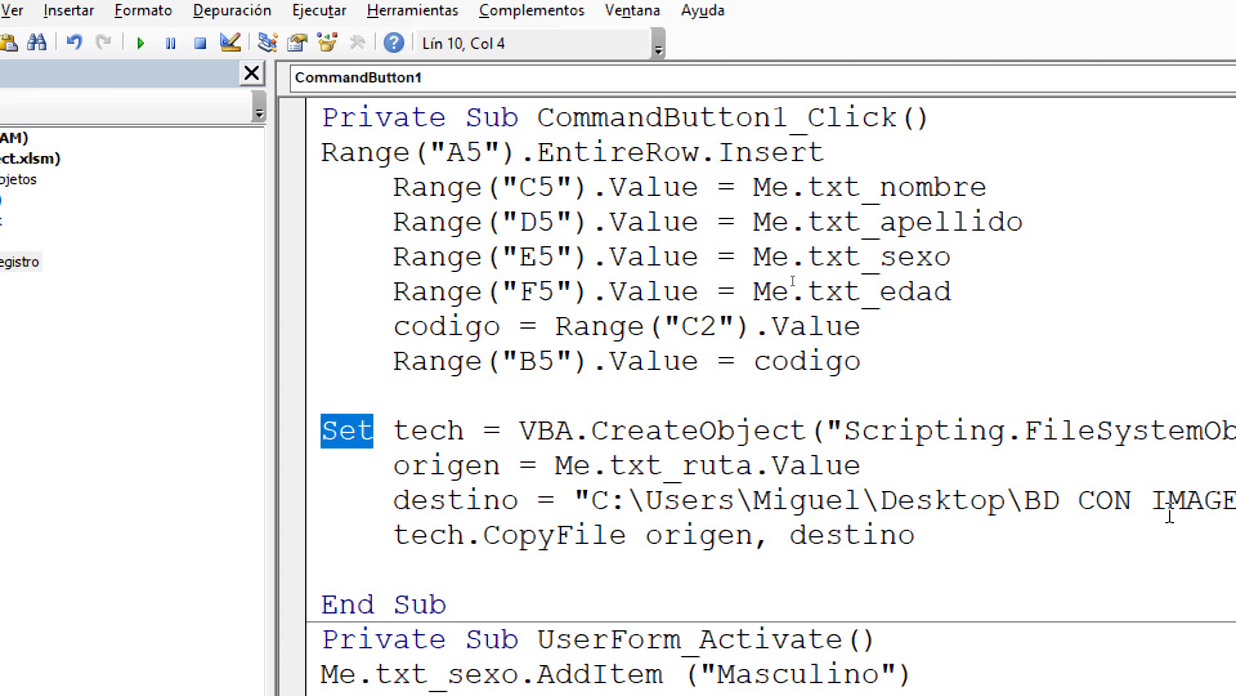
left_click(734, 407)
key("shift+Right")
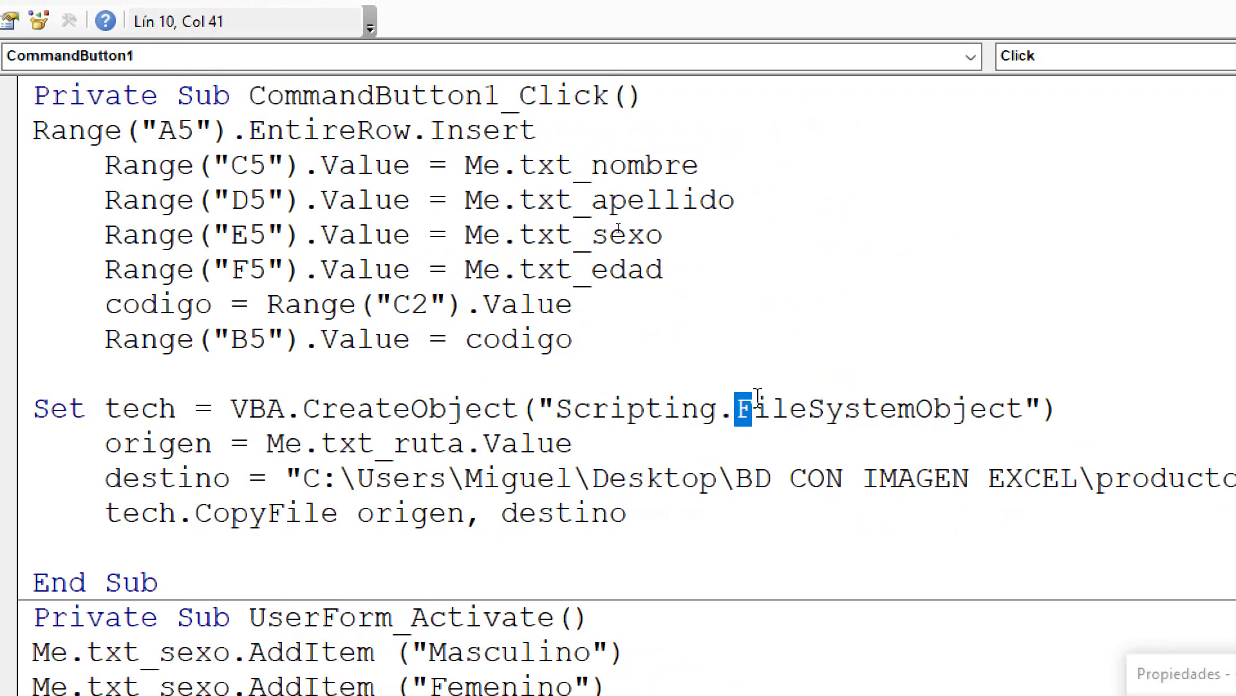
key("Right")
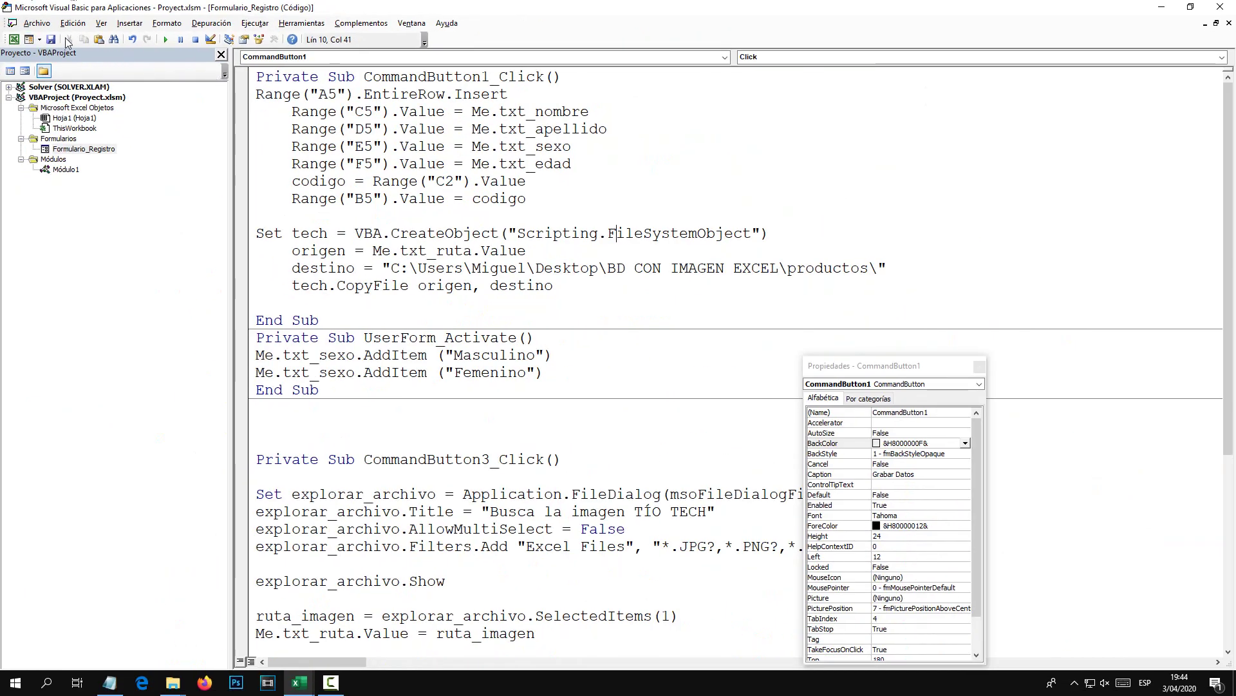
Return to the workbook and look inside the productos folder in BD CON IMAGEN EXCEL.
left_click(49, 39)
key("super+d")
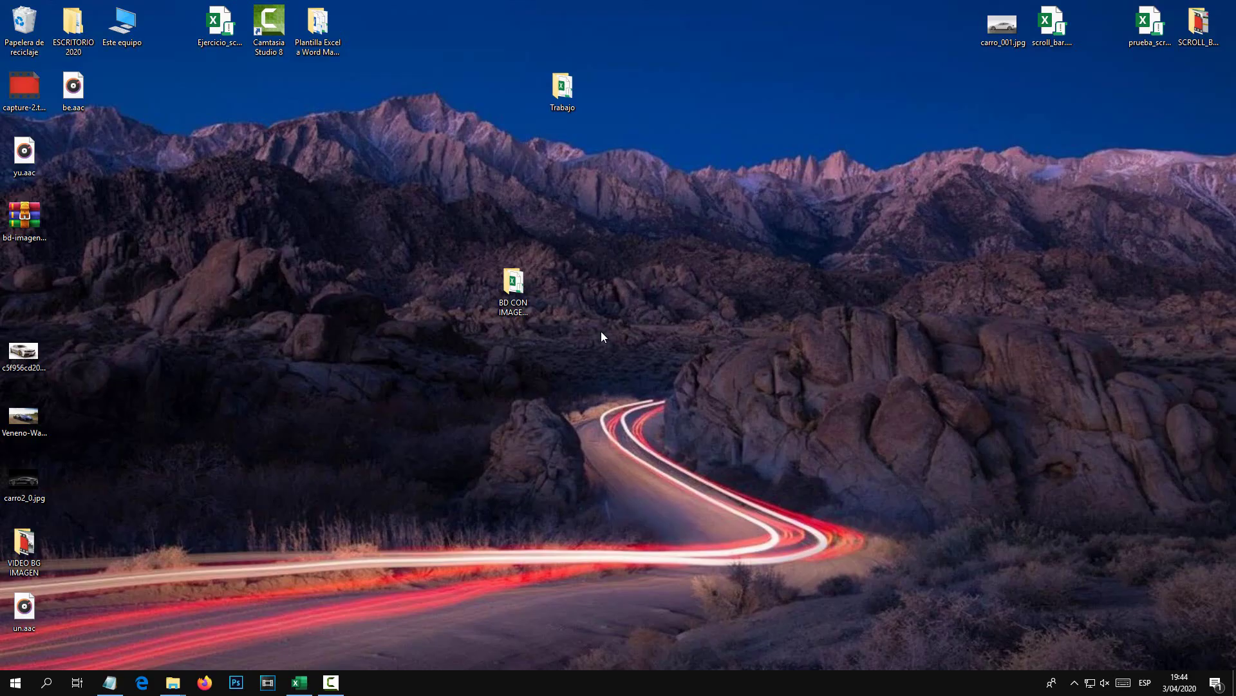
double_click(525, 273)
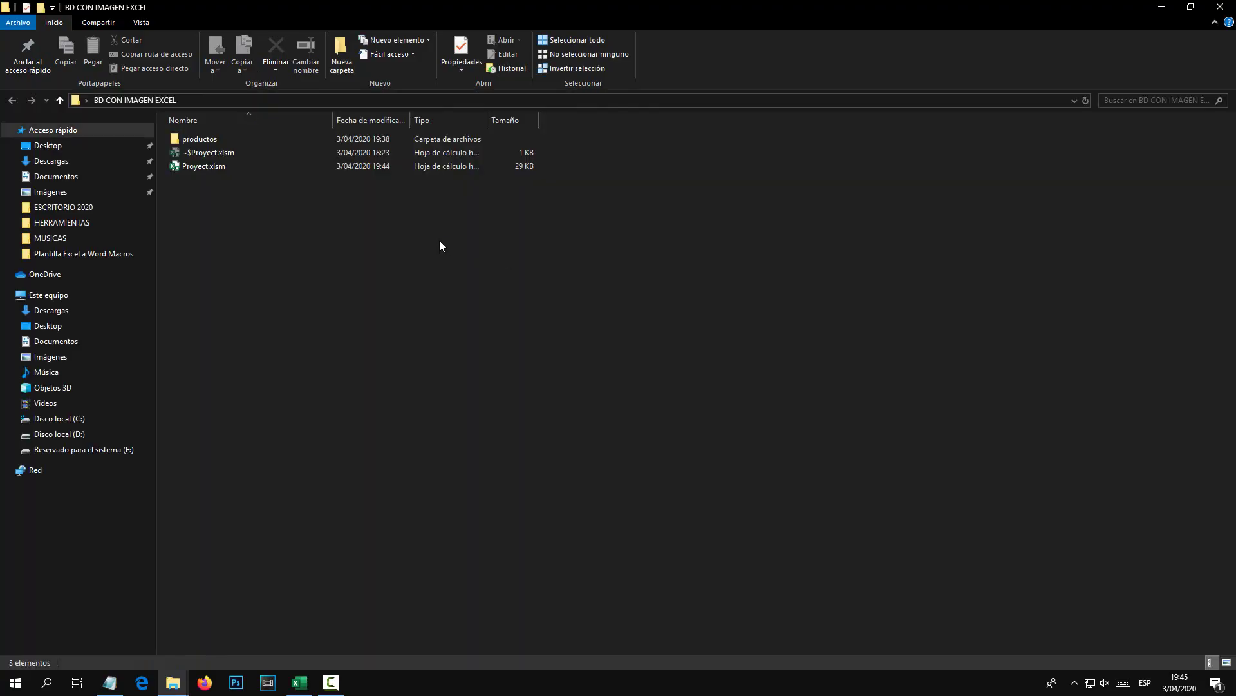
double_click(223, 138)
left_click(328, 683)
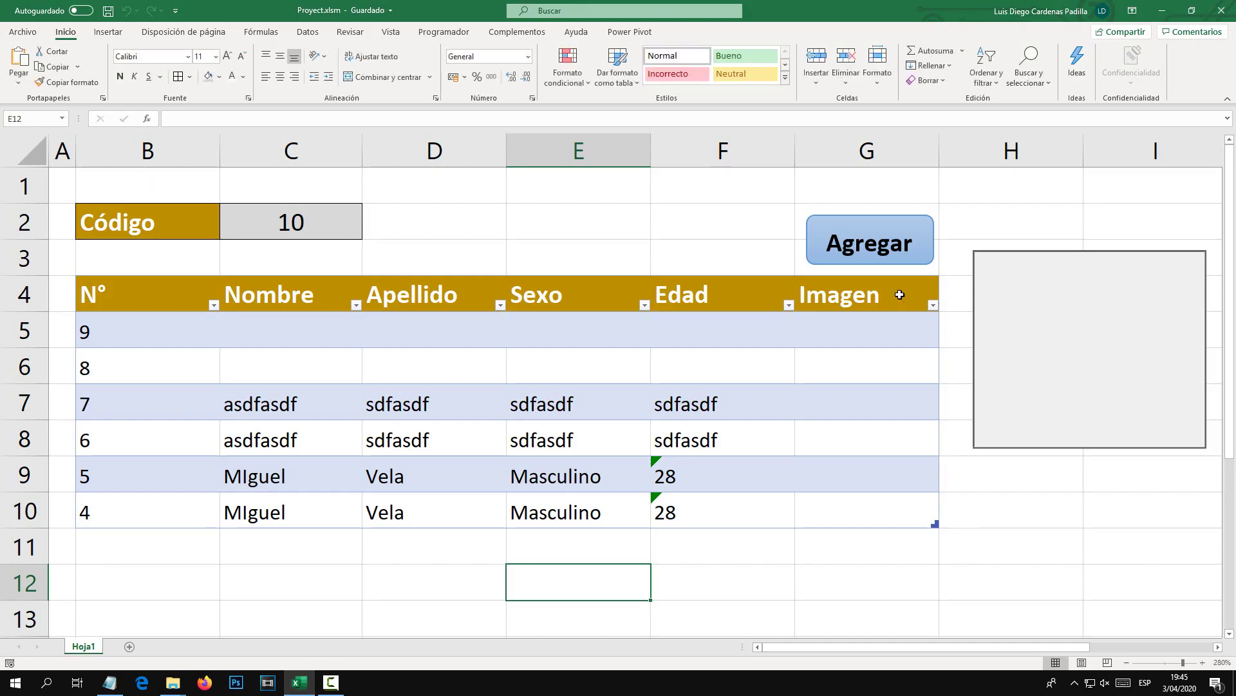
Save a new record with carro_001.jpg as its image and close the form.
left_click(908, 258)
left_click(808, 412)
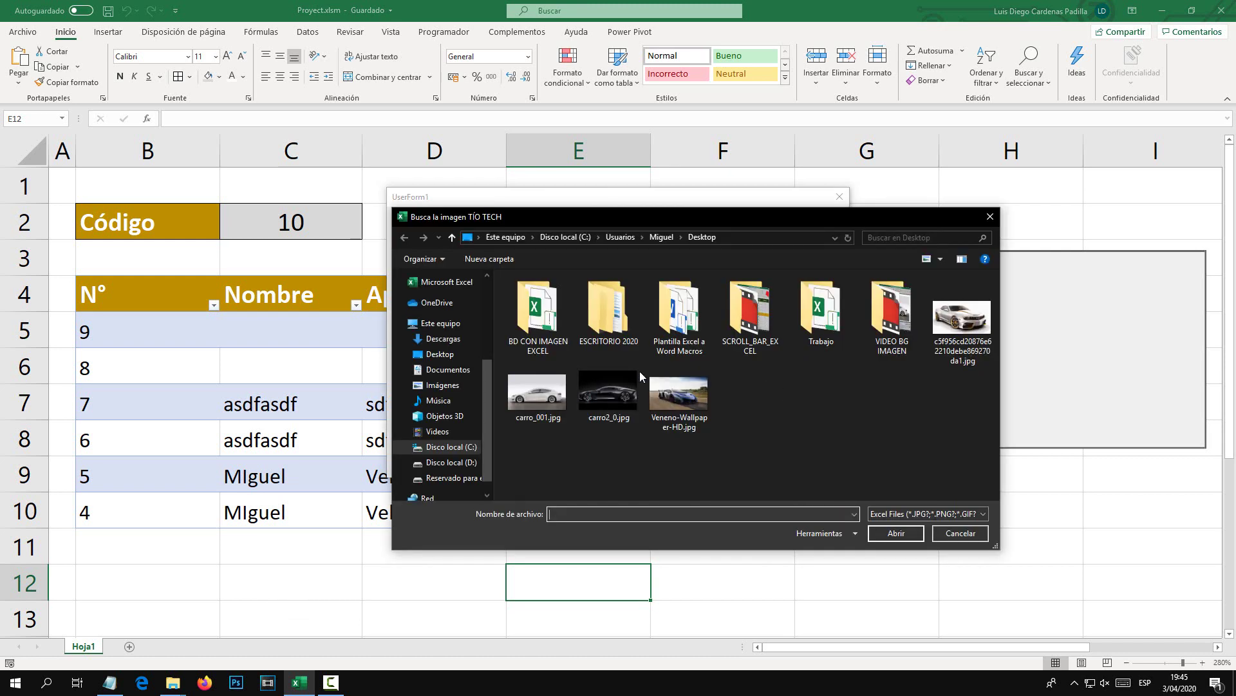
double_click(524, 393)
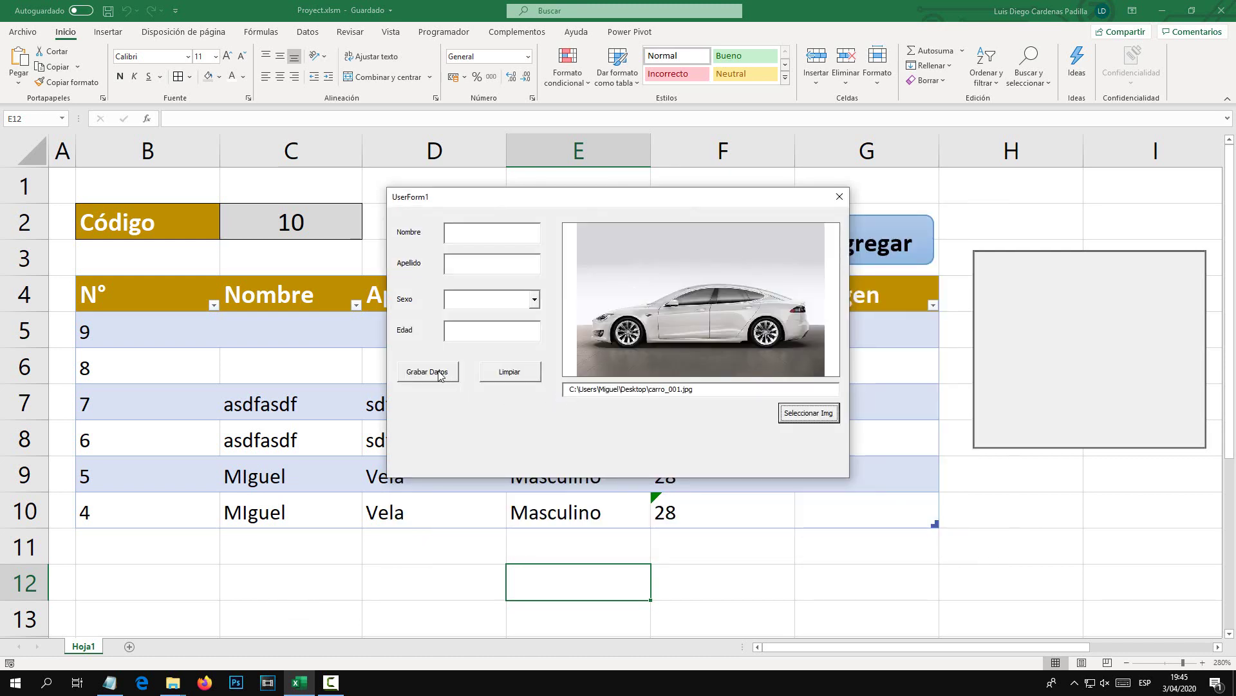
left_click(434, 373)
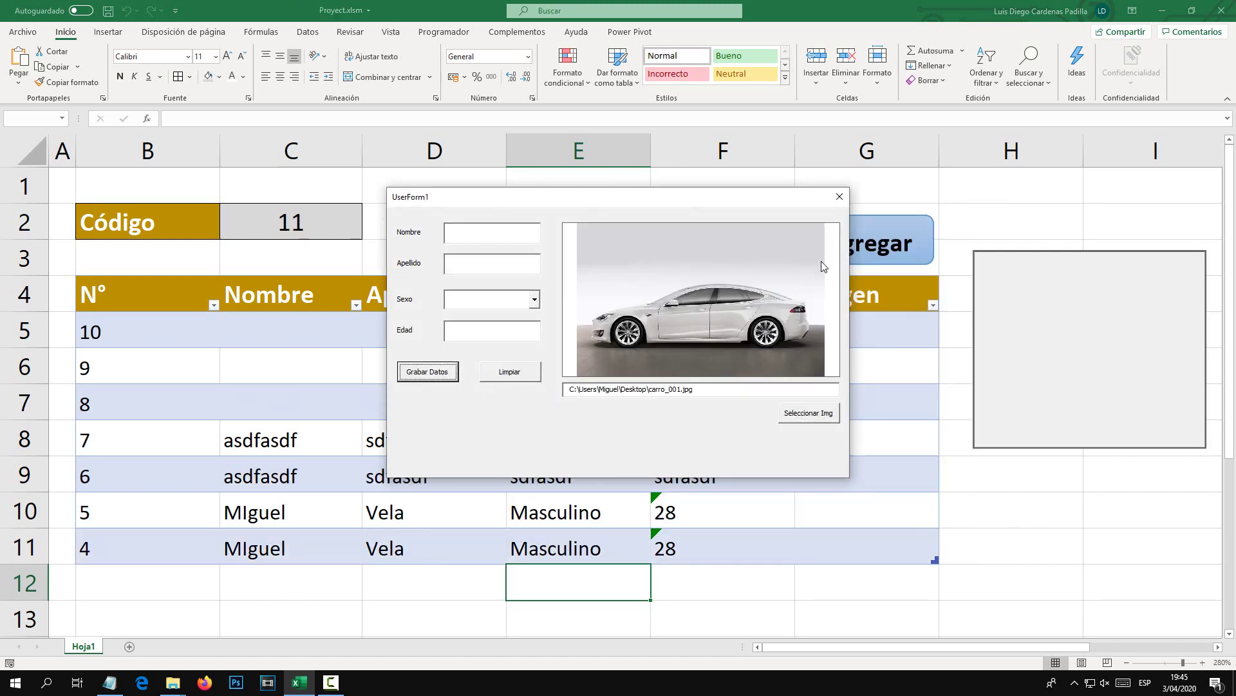
left_click(839, 196)
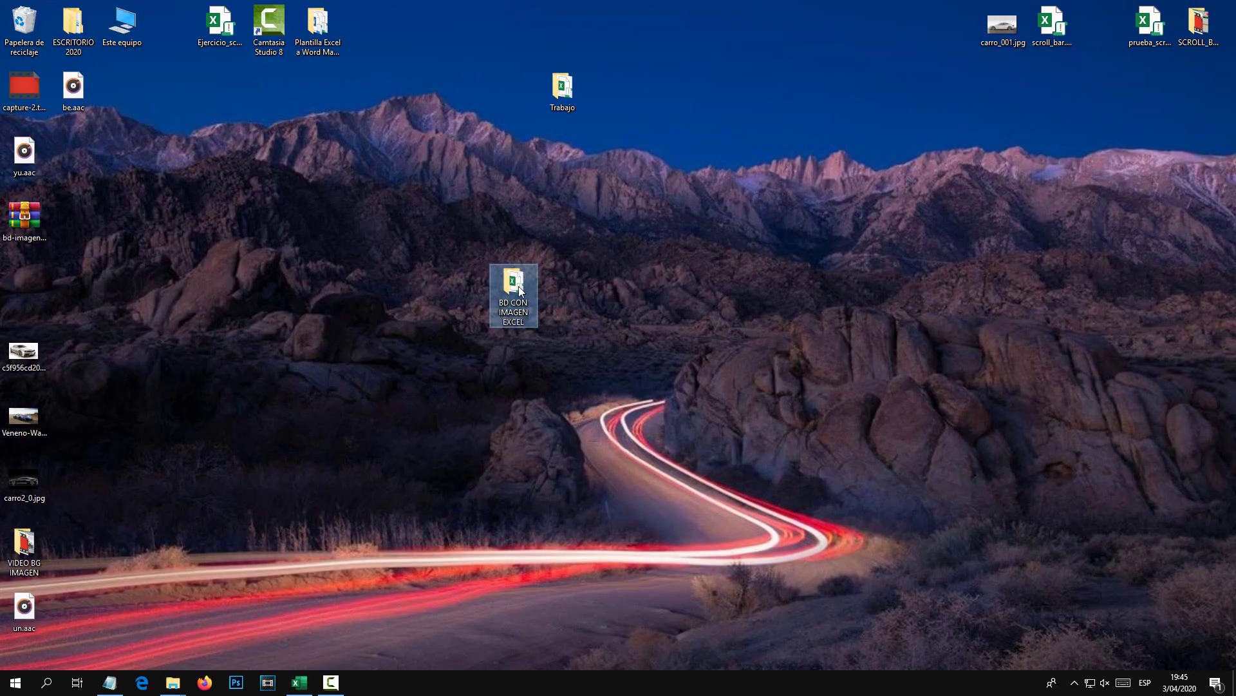
Show productos as extra-large thumbnails and preview the copied carro_001.jpg.
double_click(519, 285)
double_click(211, 137)
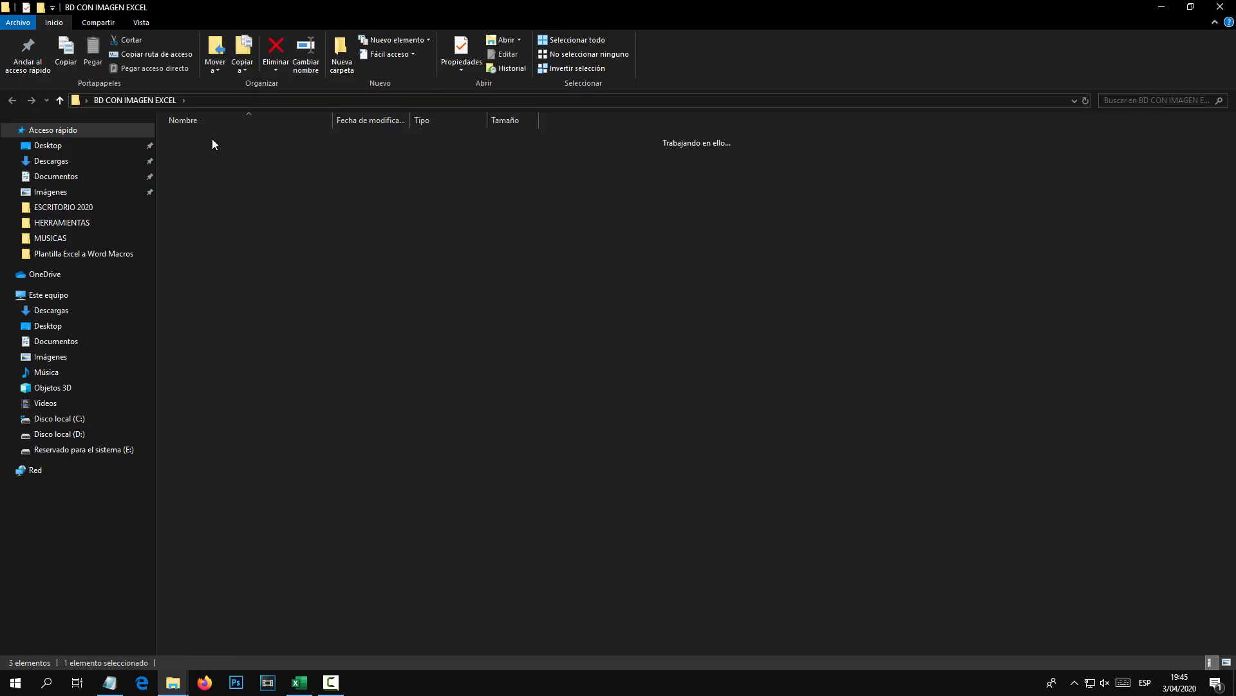
right_click(283, 238)
left_click(525, 268)
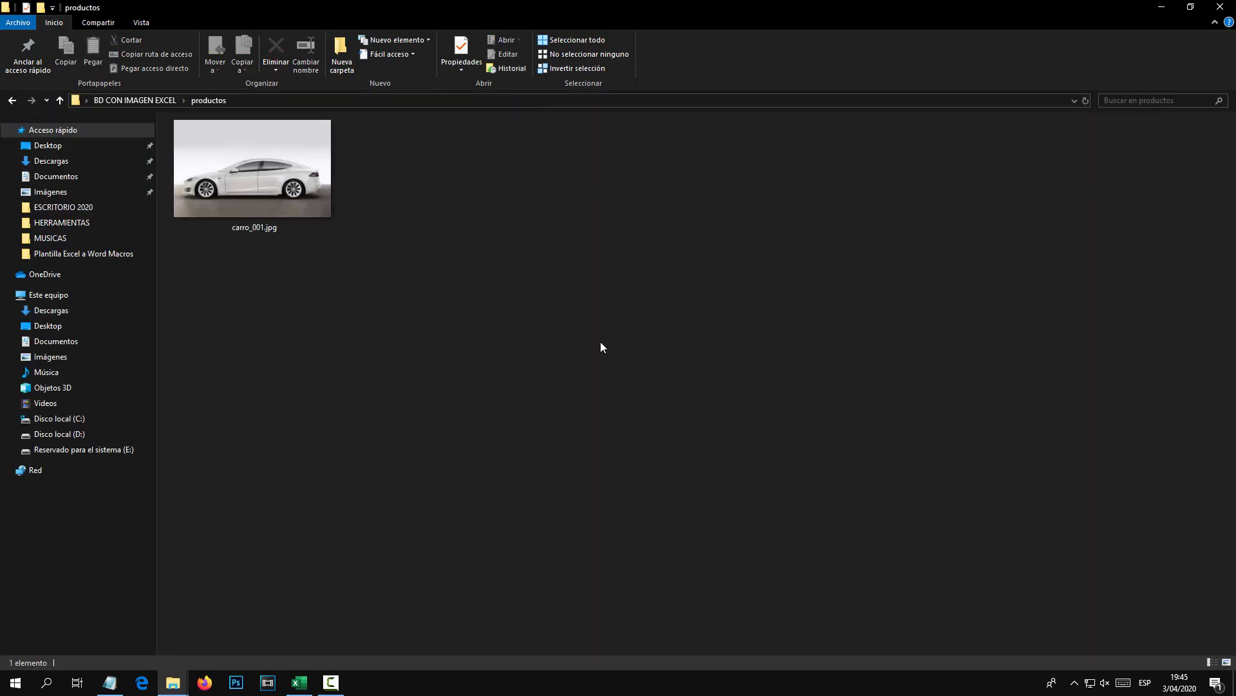
double_click(277, 166)
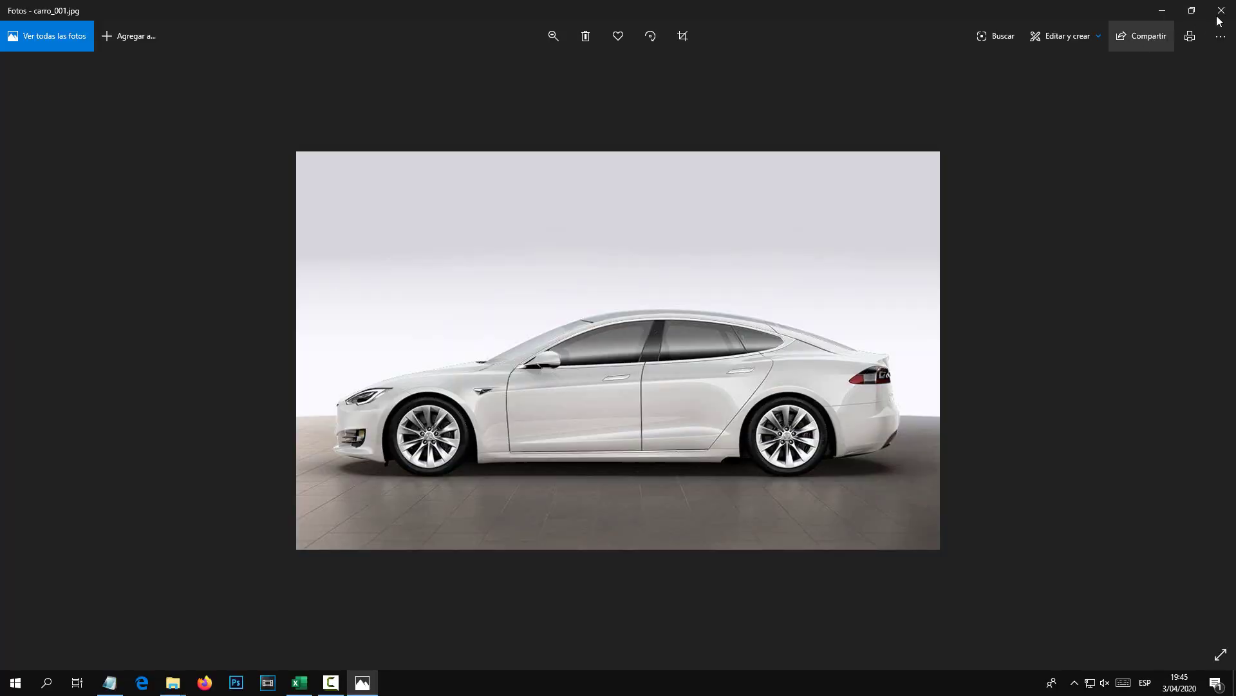
left_click(1221, 8)
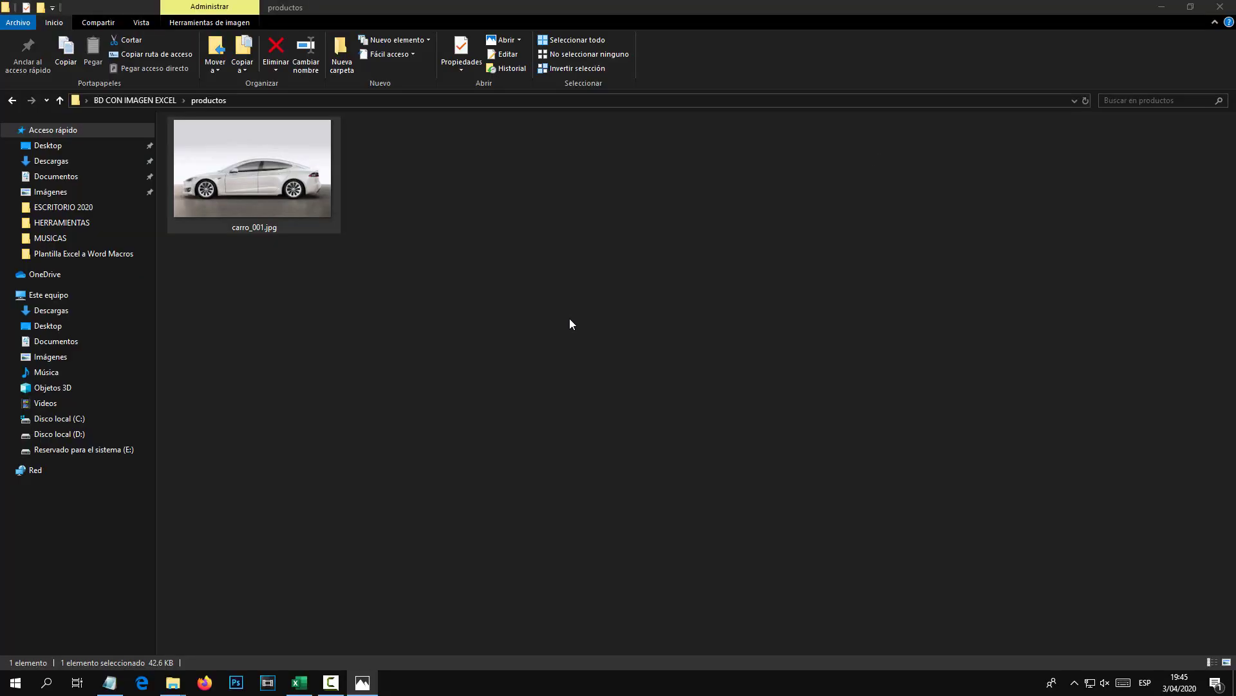
Save two more records with carro2_0.jpg and Veneno-Wallpaper-HD.jpg as their images.
left_click(299, 682)
left_click(877, 246)
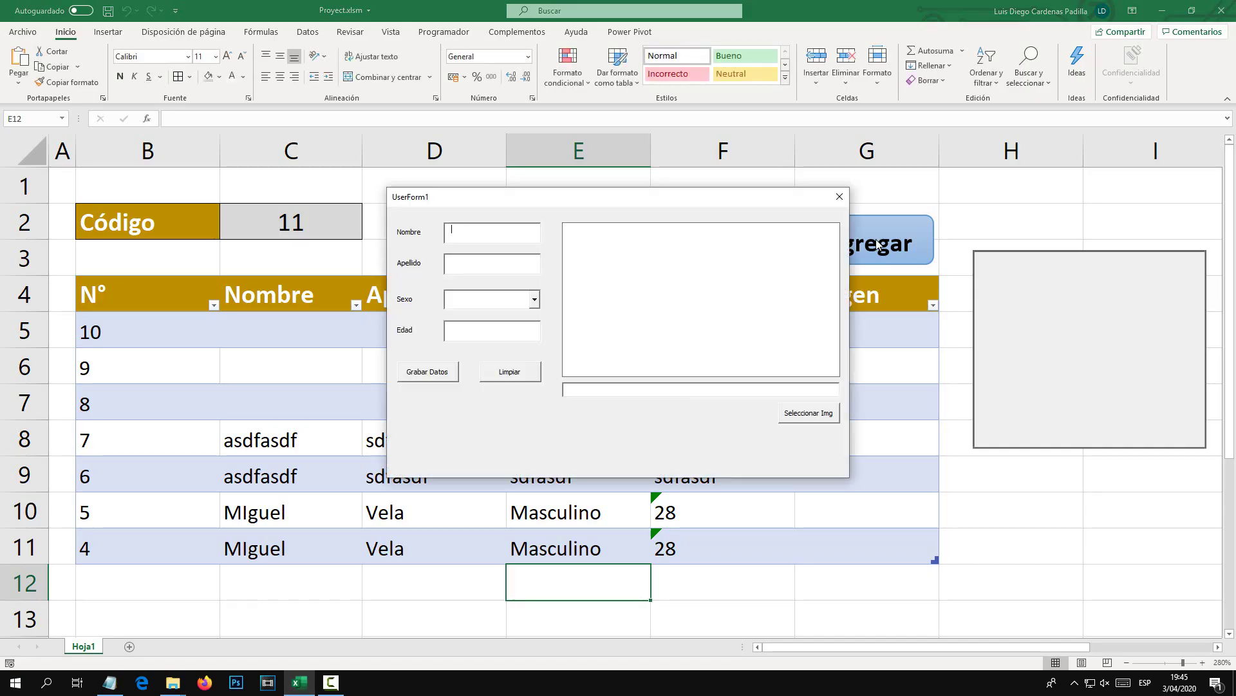
left_click(809, 412)
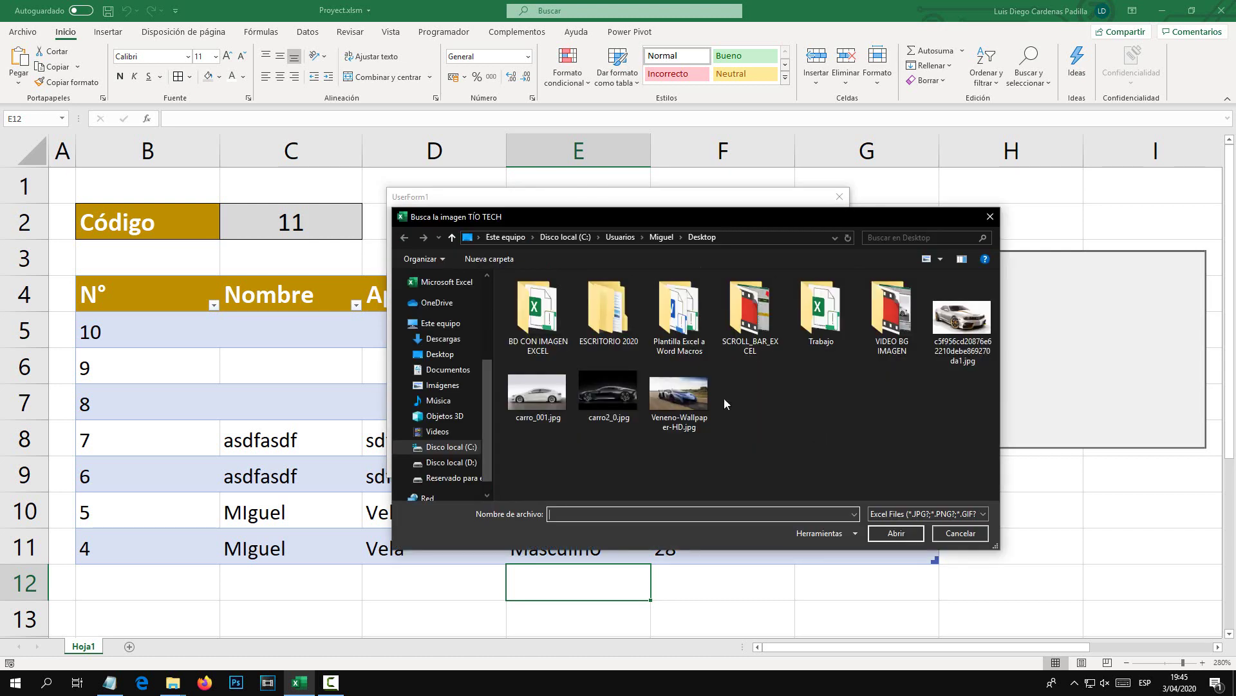
double_click(608, 390)
left_click(427, 372)
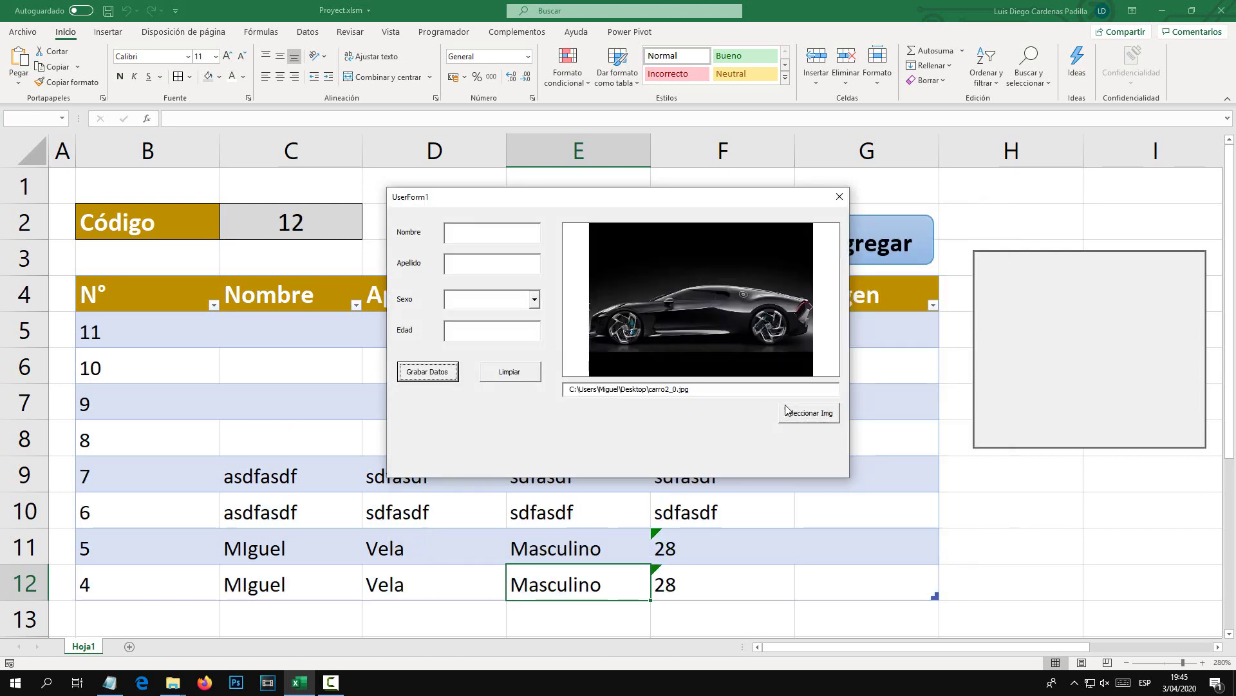
left_click(805, 413)
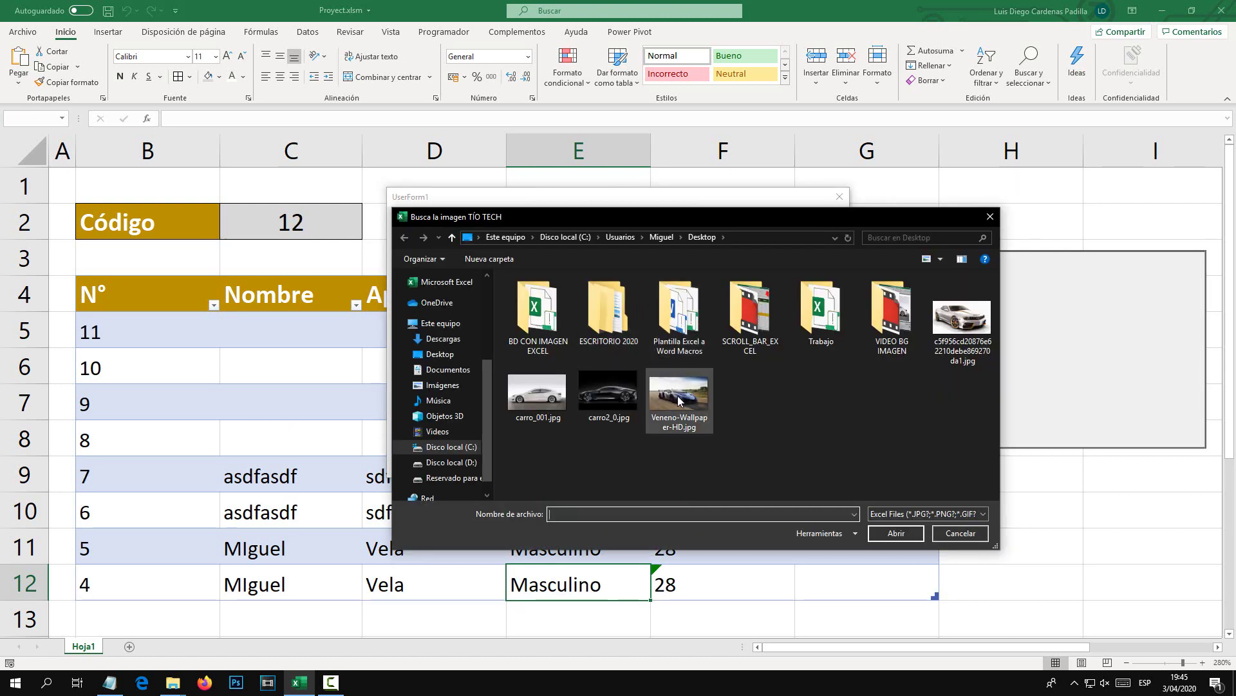
double_click(678, 399)
left_click(428, 371)
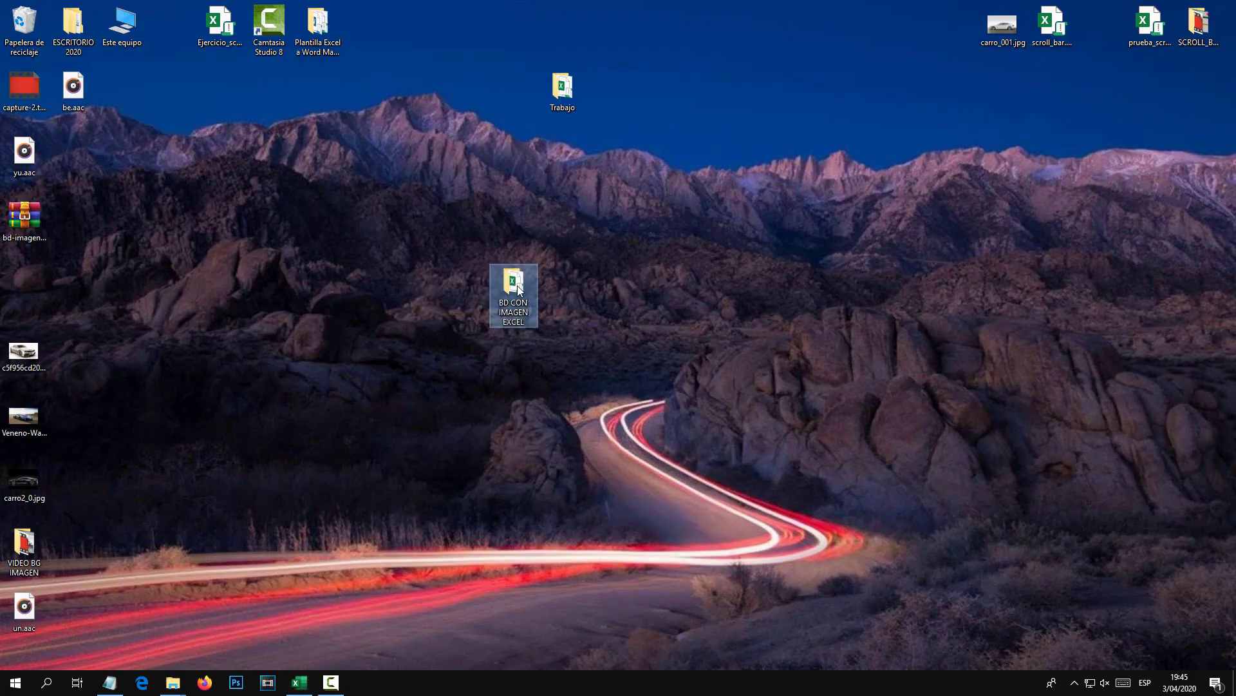
double_click(515, 290)
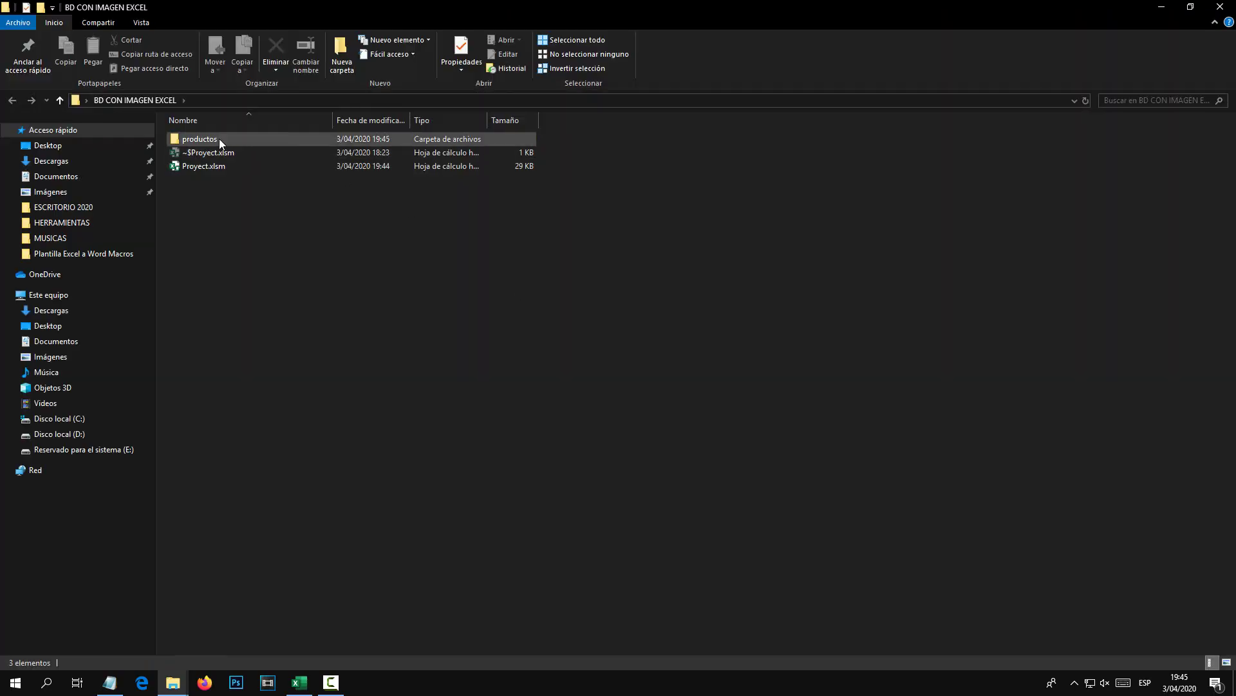
View productos as extra-large icons, inspect carro_001.jpg and Veneno-Wallpaper-HD.jpg, then close Explorer.
double_click(219, 139)
right_click(352, 291)
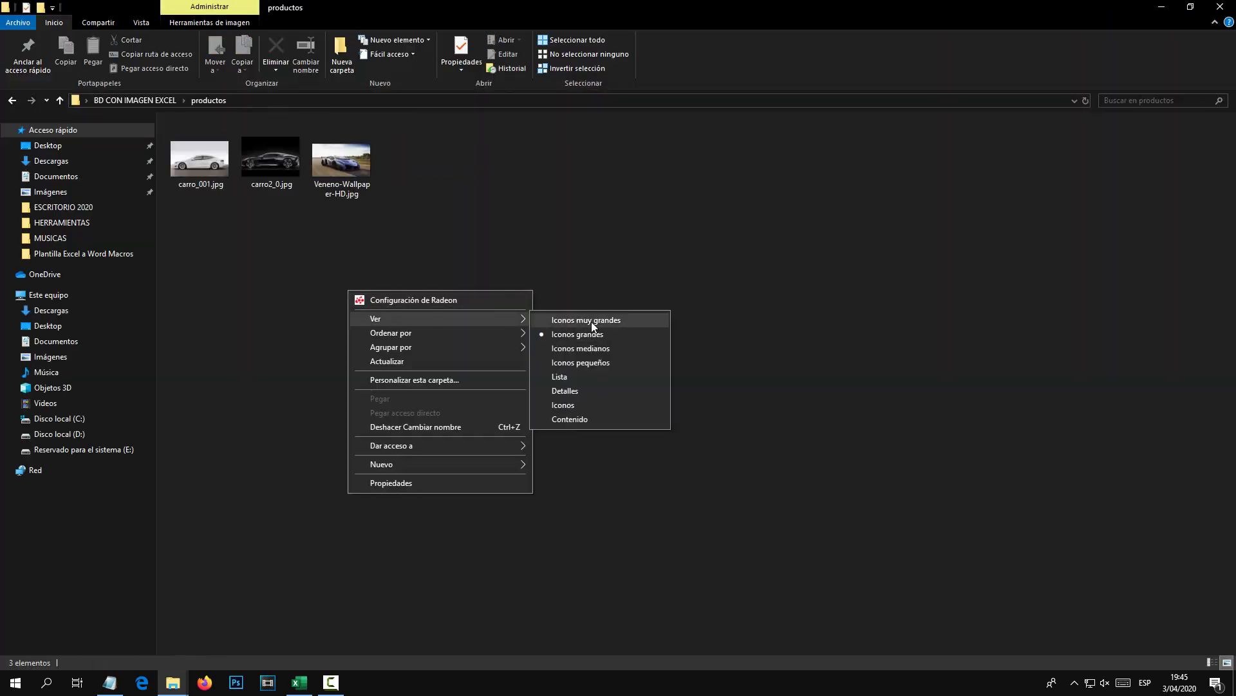
left_click(592, 322)
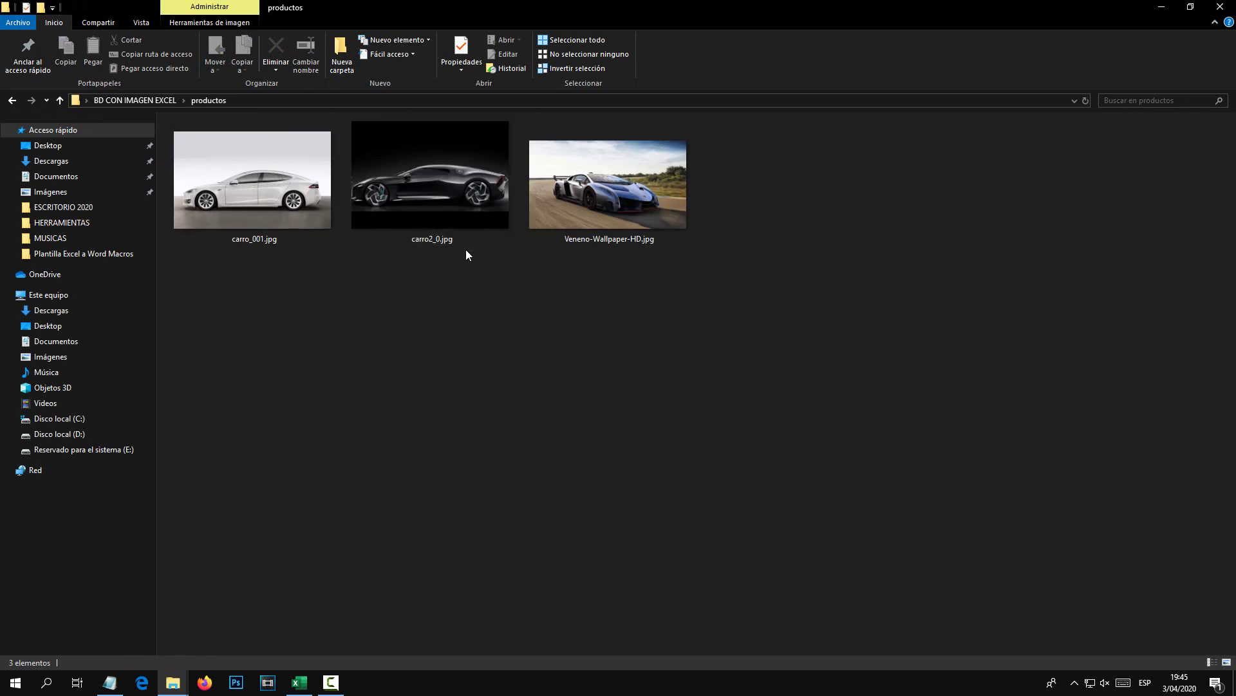
left_click(249, 235)
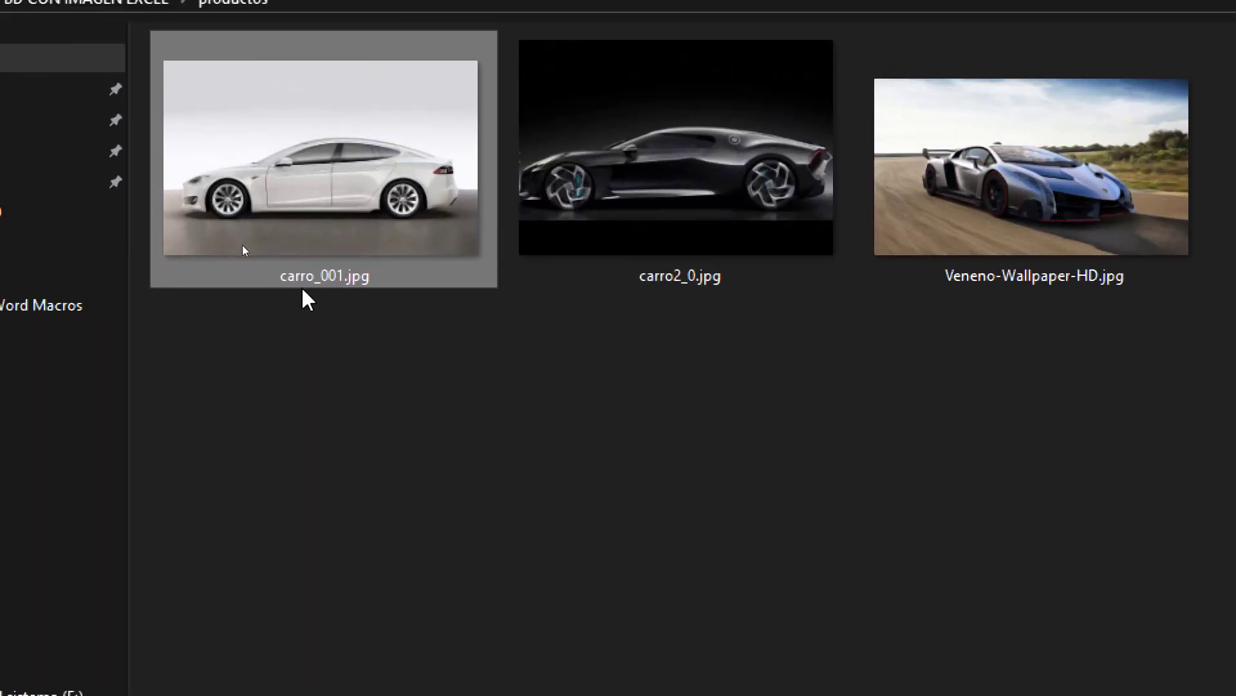
left_click(303, 282)
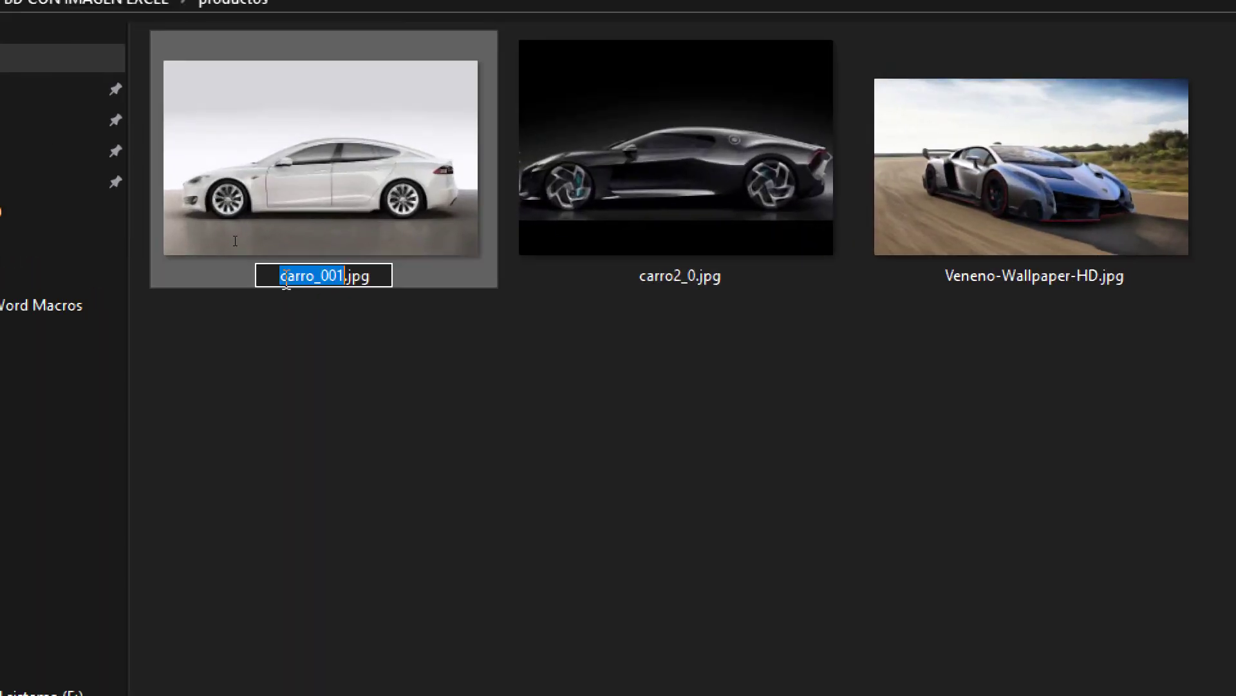
left_click(797, 298)
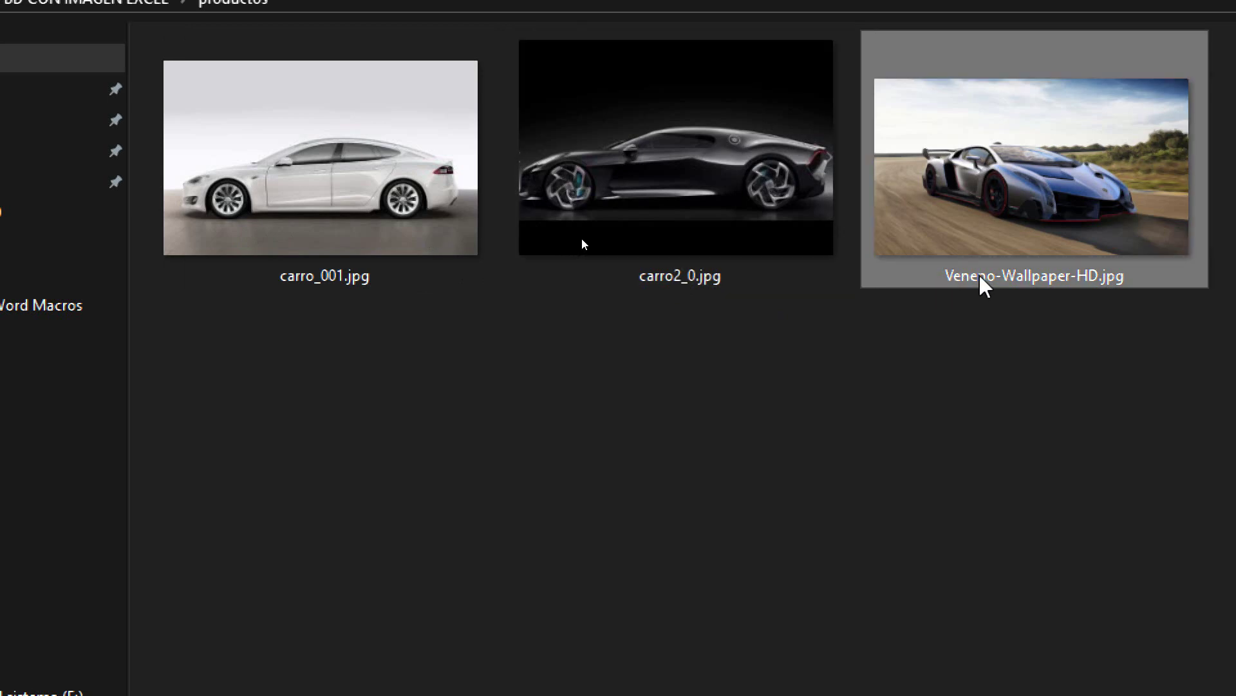
left_click(1034, 289)
left_click(996, 317)
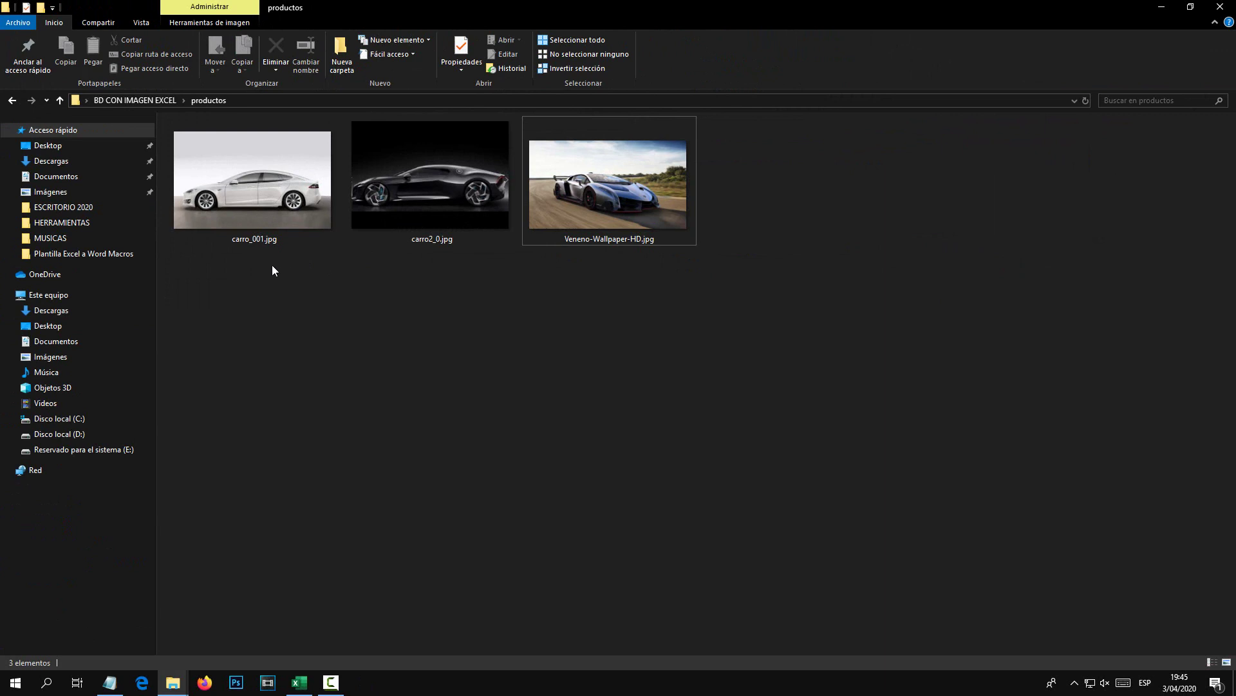
left_click(1220, 7)
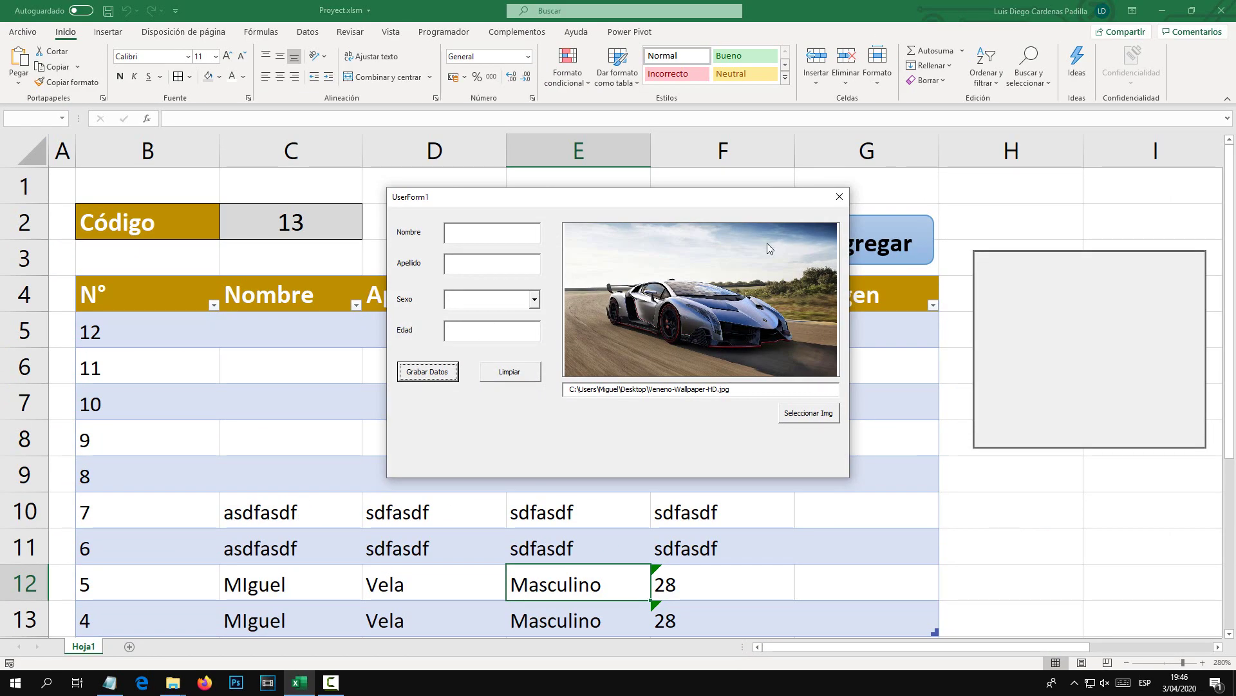
Close UserForm1, end the macro, and open Formulario_Registro's Grabar Datos code via Hoja1's Ver código.
left_click(839, 197)
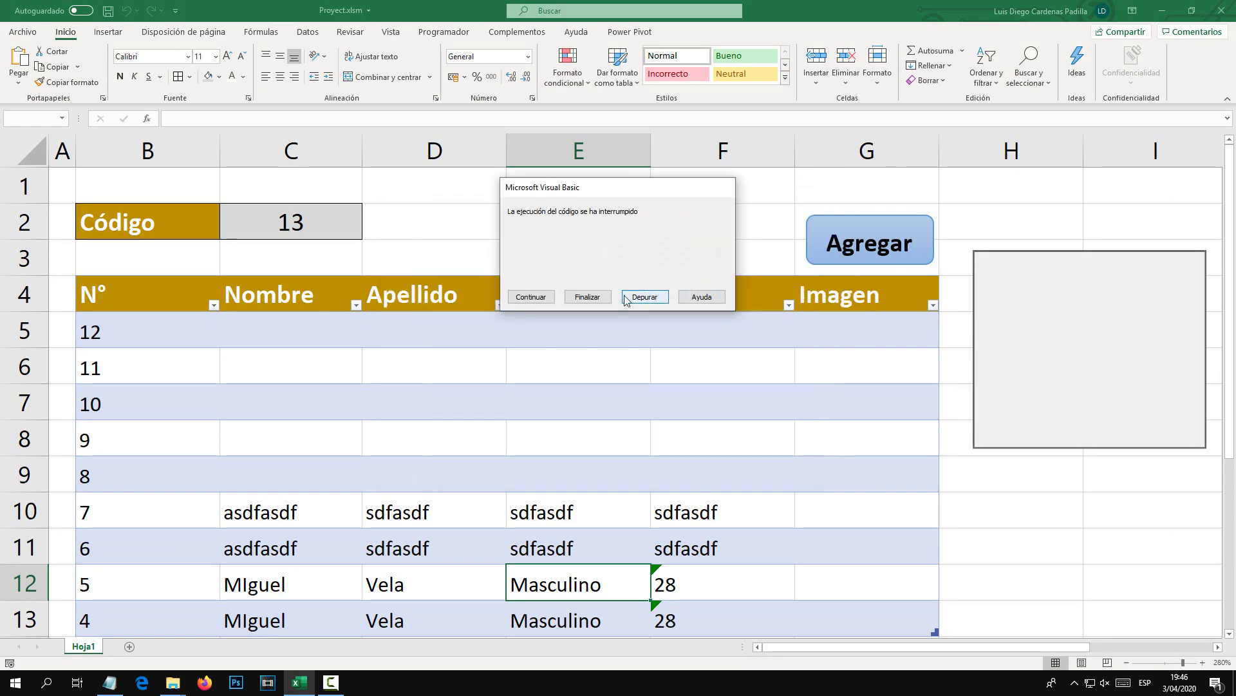
left_click(588, 297)
right_click(84, 647)
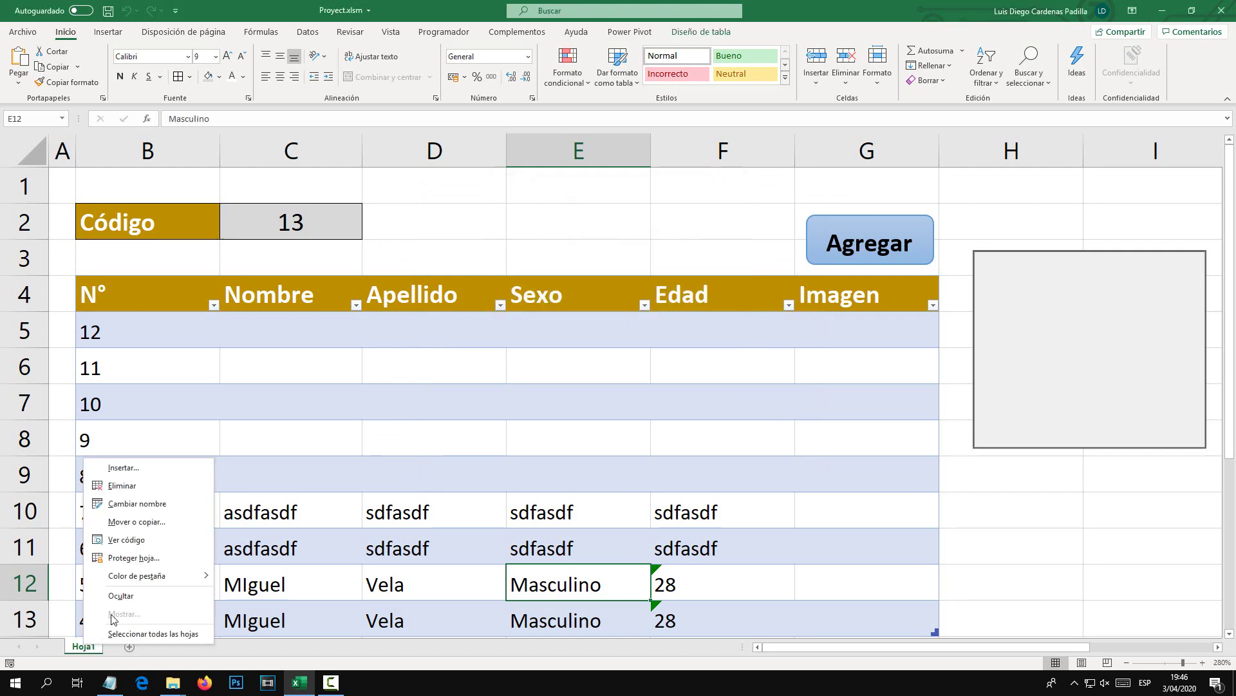
left_click(110, 544)
double_click(105, 150)
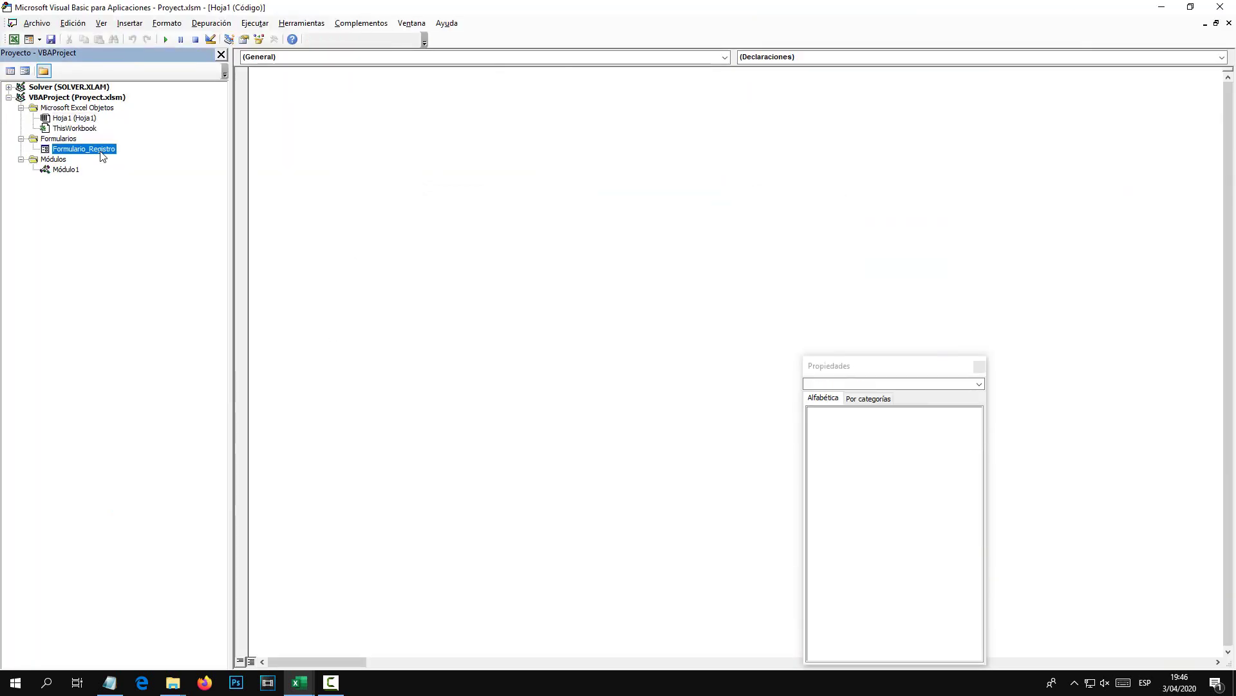
left_click(294, 242)
double_click(294, 241)
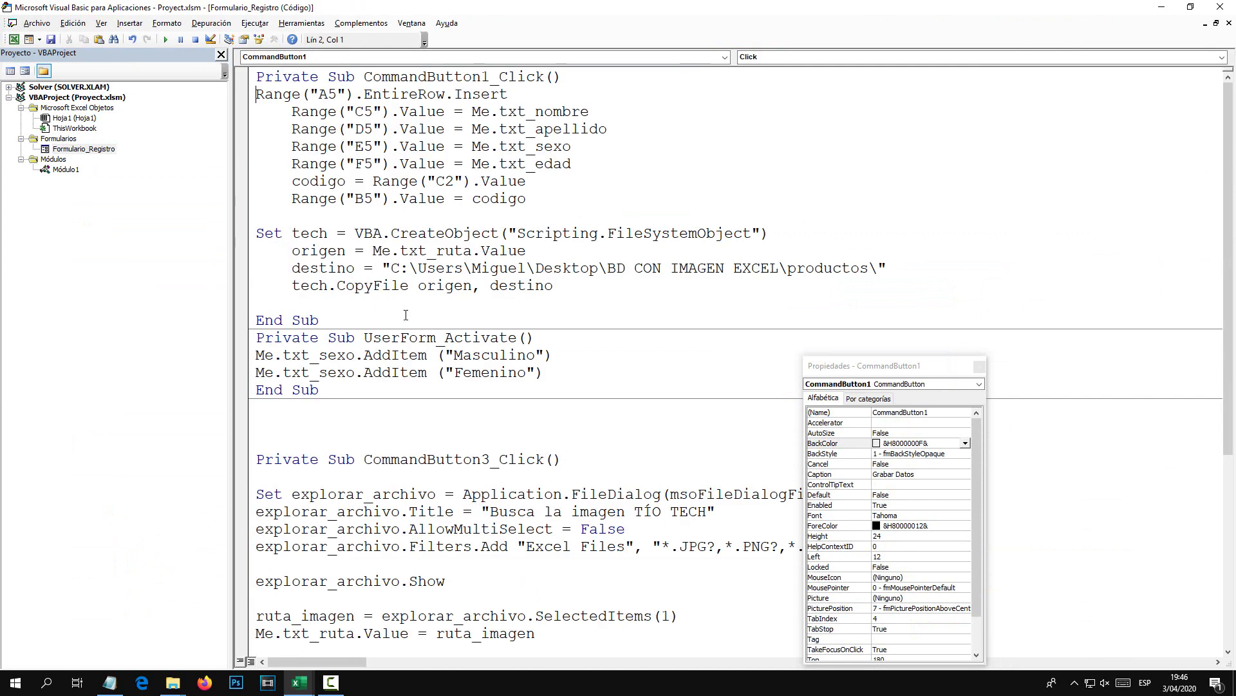
left_click(585, 283)
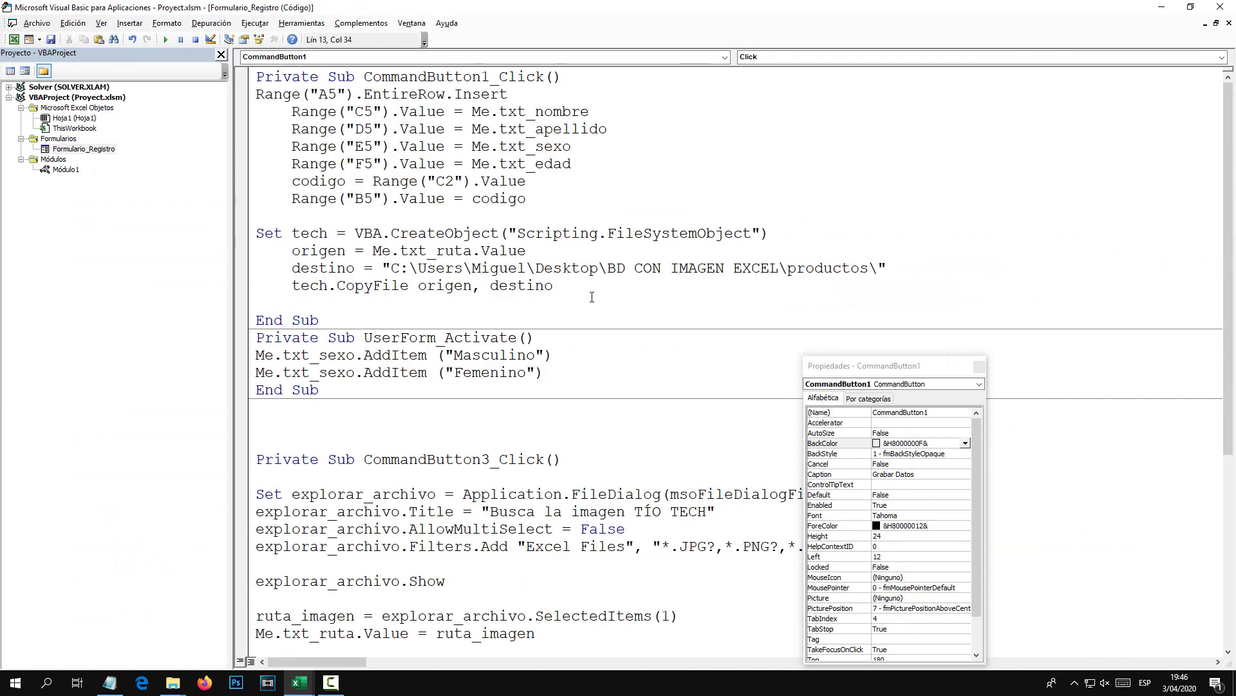
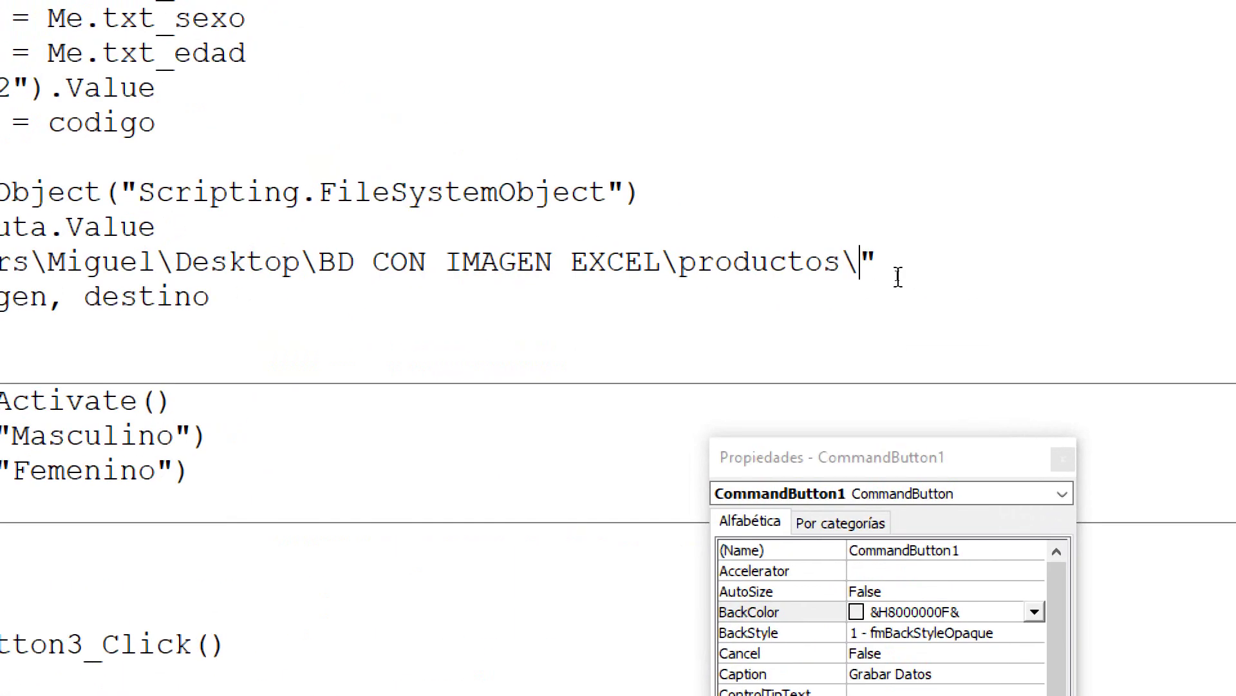
Enter eltiotech.jpg after productos\ in the destino path, fixing the typo, then select it.
type("elteioch")
key("BackSpace")
key("BackSpace")
key("BackSpace")
key("BackSpace")
type("iotech")
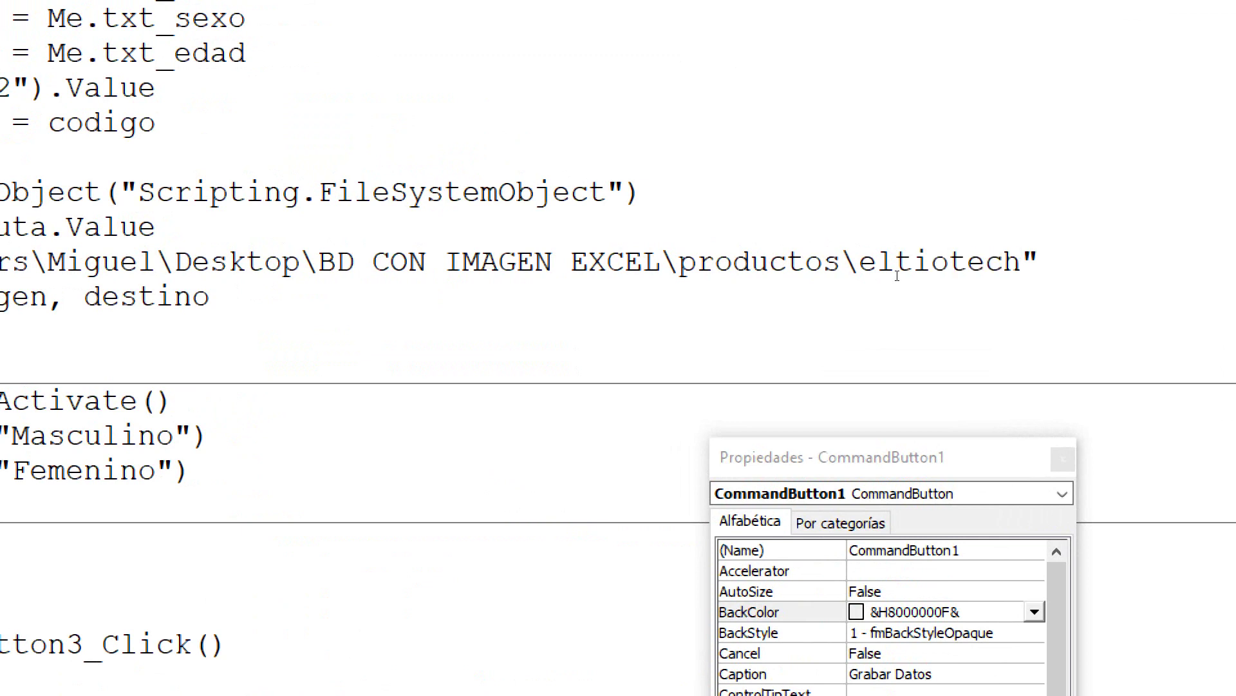
type(".jpg")
key("shift+Left")
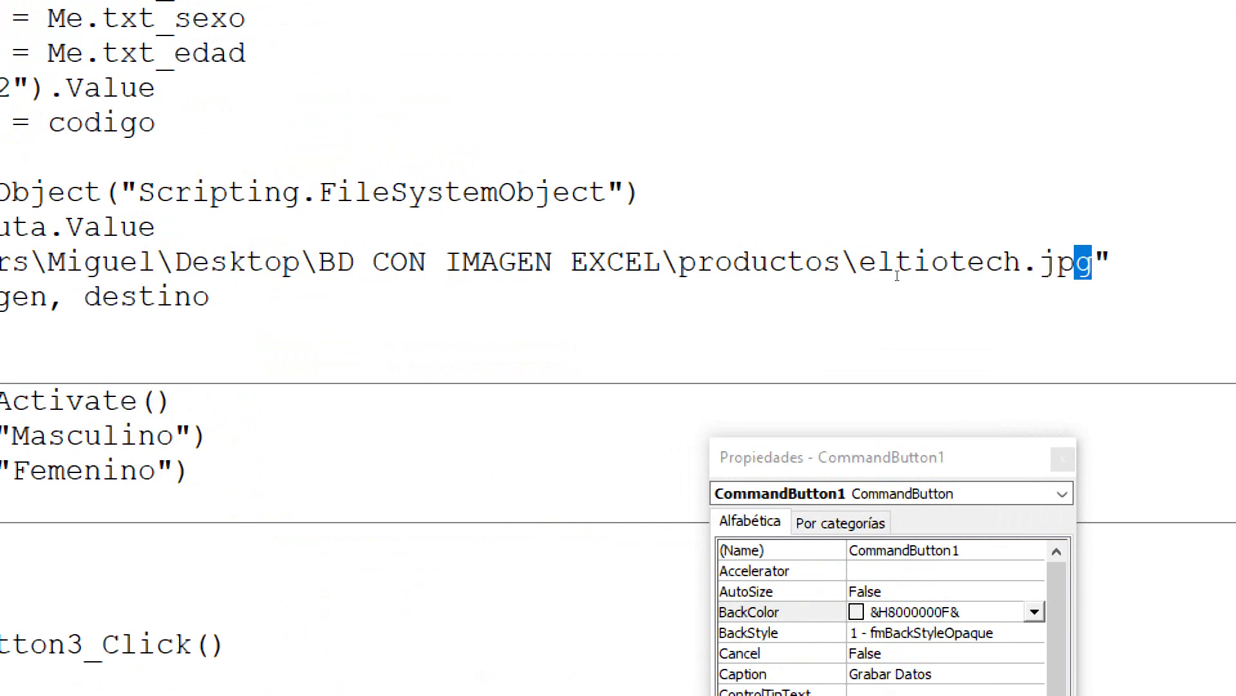
key("shift+Left")
key("shift+Left")
key("shift+Left")
key("shift+Left")
key("shift+Left")
key("shift+Left")
key("shift+Left")
key("shift+Left")
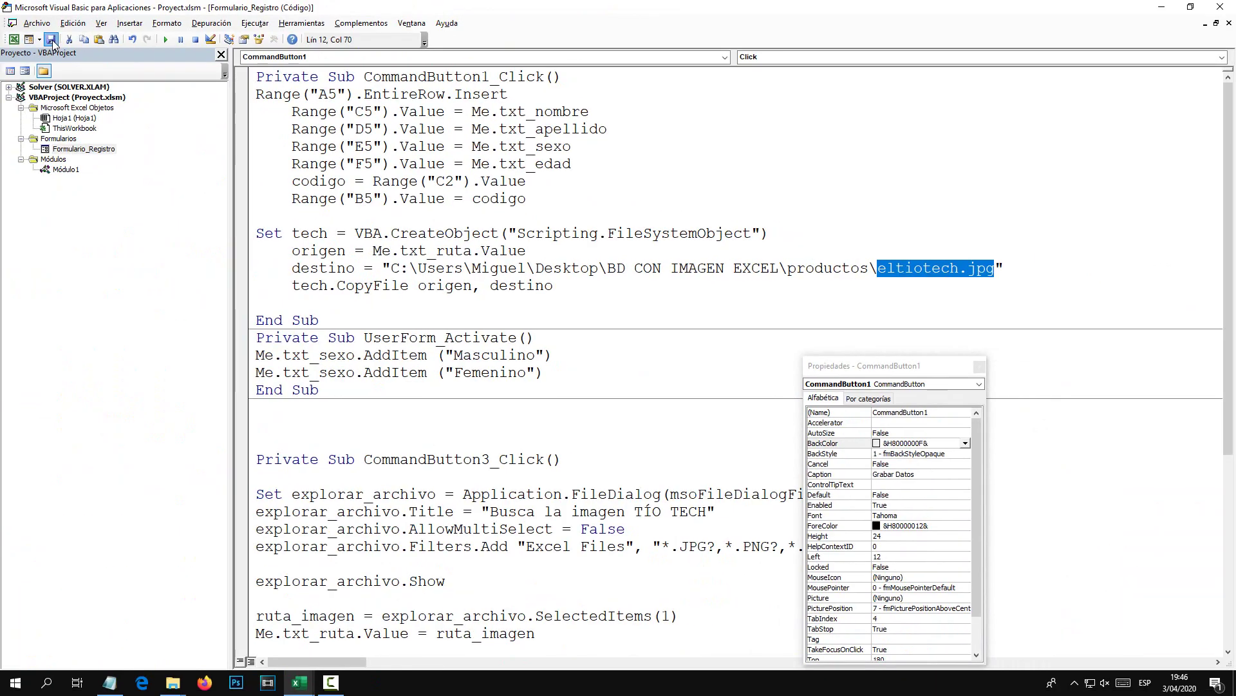
Save a new record through the Agregar form with the white car image, then minimize Excel.
left_click(1221, 6)
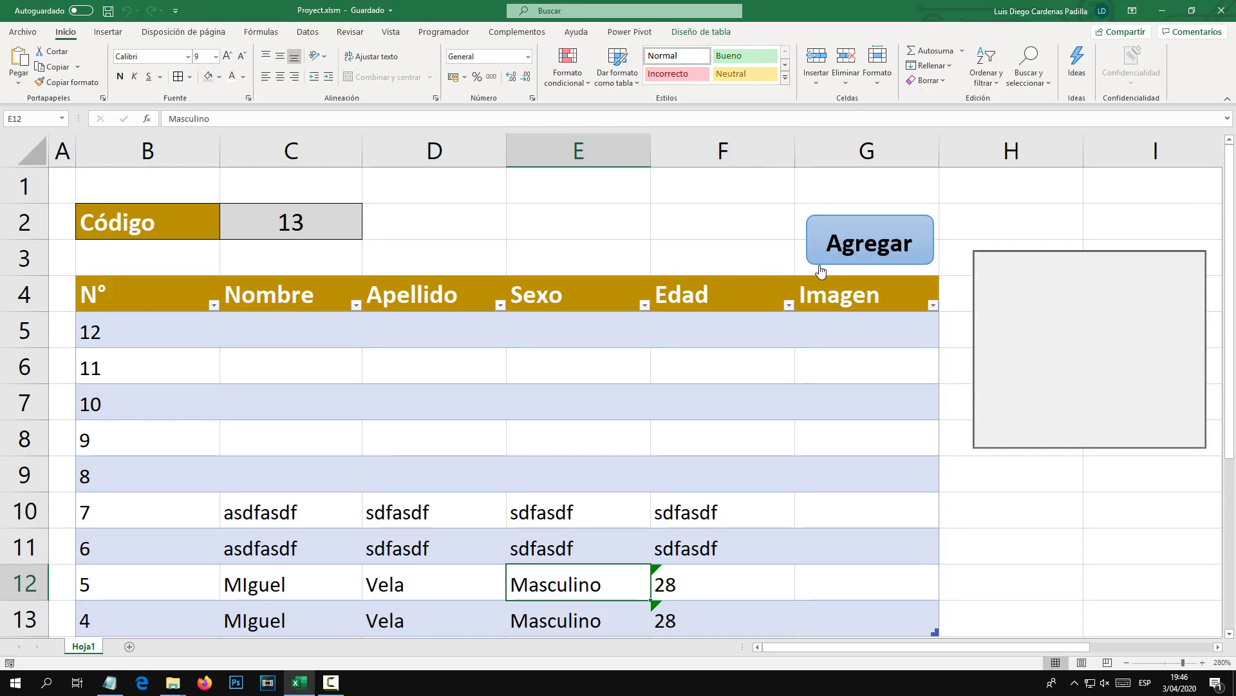
left_click(823, 263)
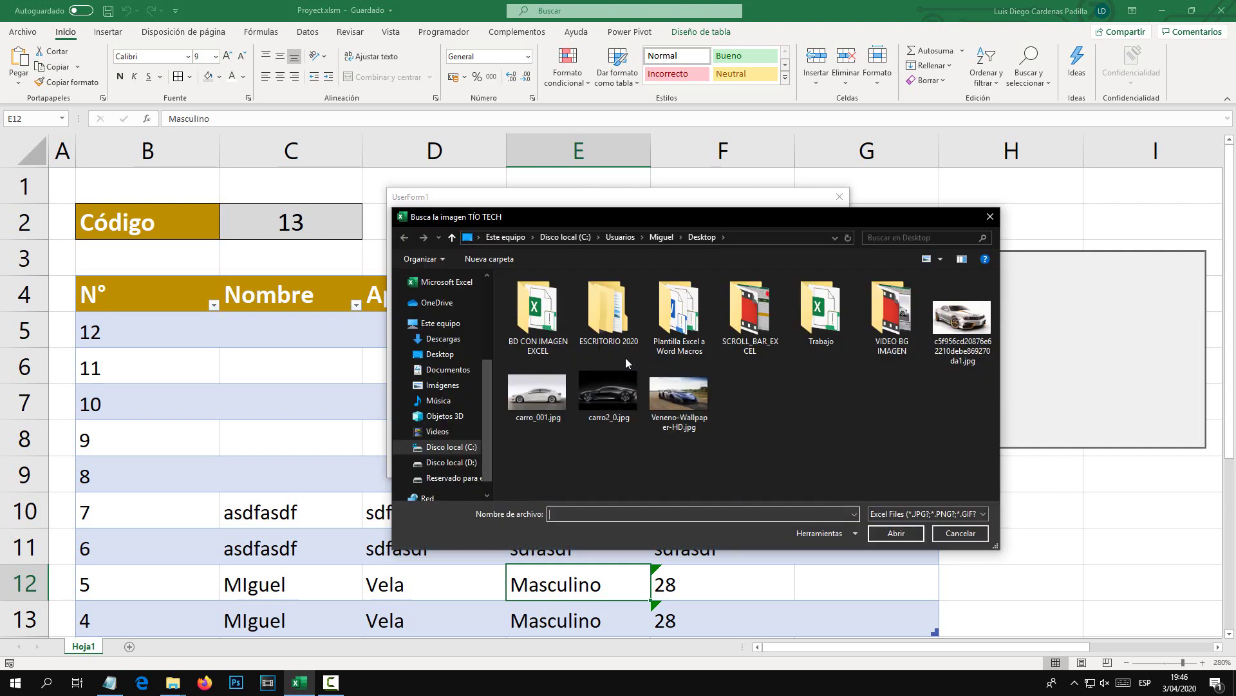
left_click(973, 317)
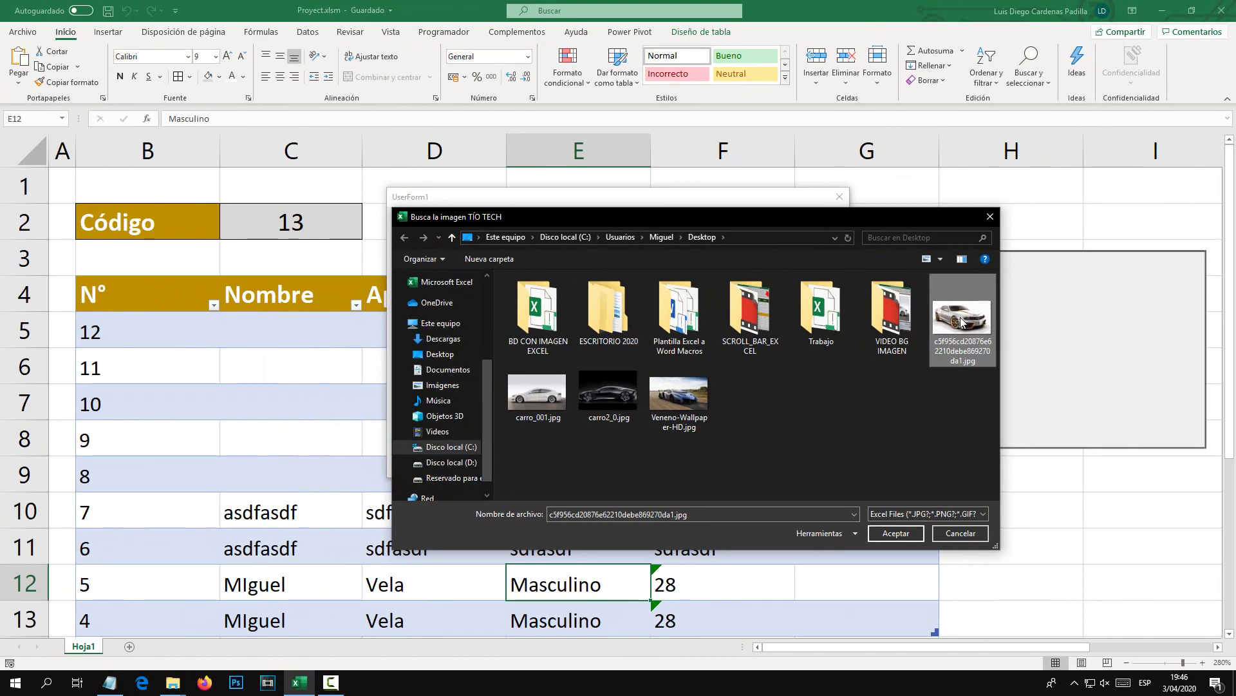
double_click(962, 322)
left_click(428, 371)
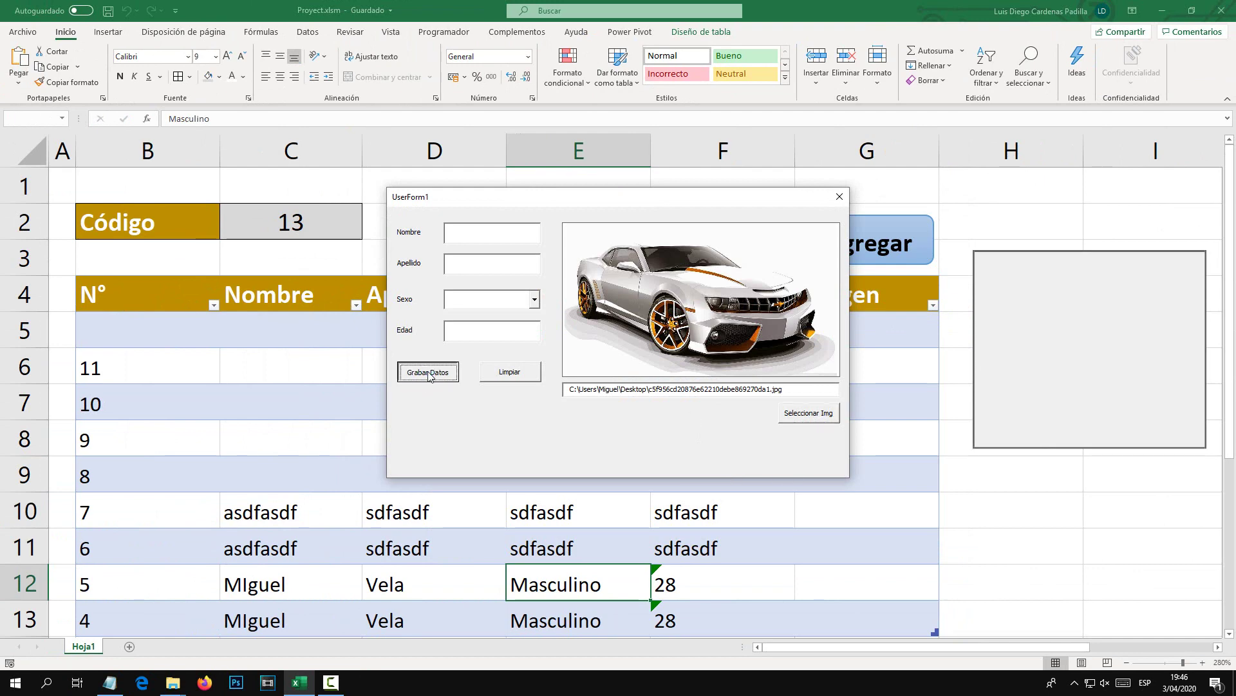
left_click(839, 197)
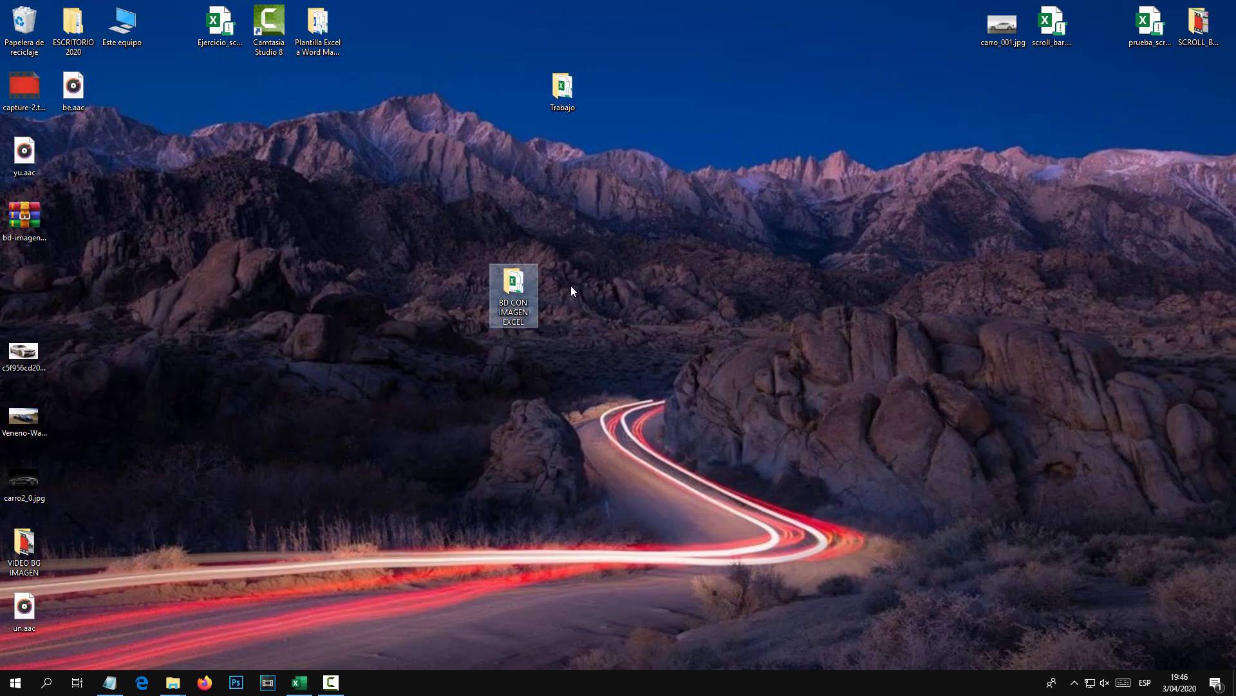
Open the productos folder inside BD CON IMAGEN EXCEL.
double_click(509, 287)
left_click(196, 140)
double_click(194, 141)
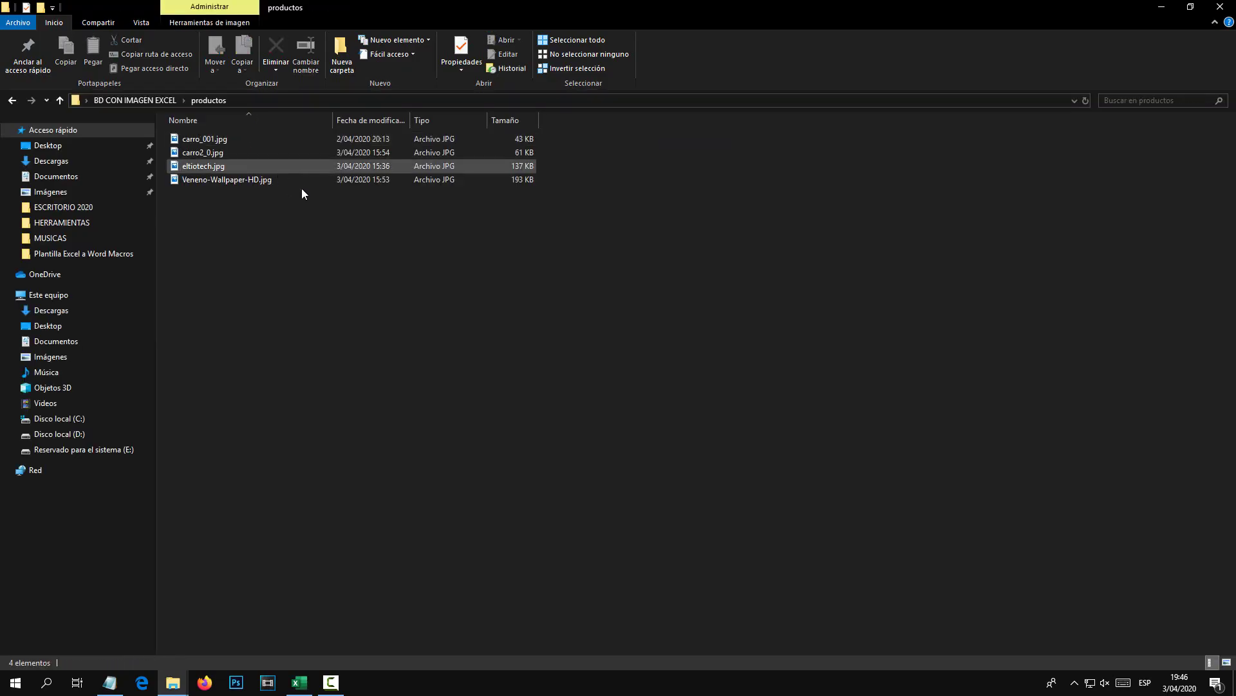
Show the images as extra-large icons, confirm eltiotech.jpg is there, and return to Excel.
right_click(214, 198)
left_click(210, 165)
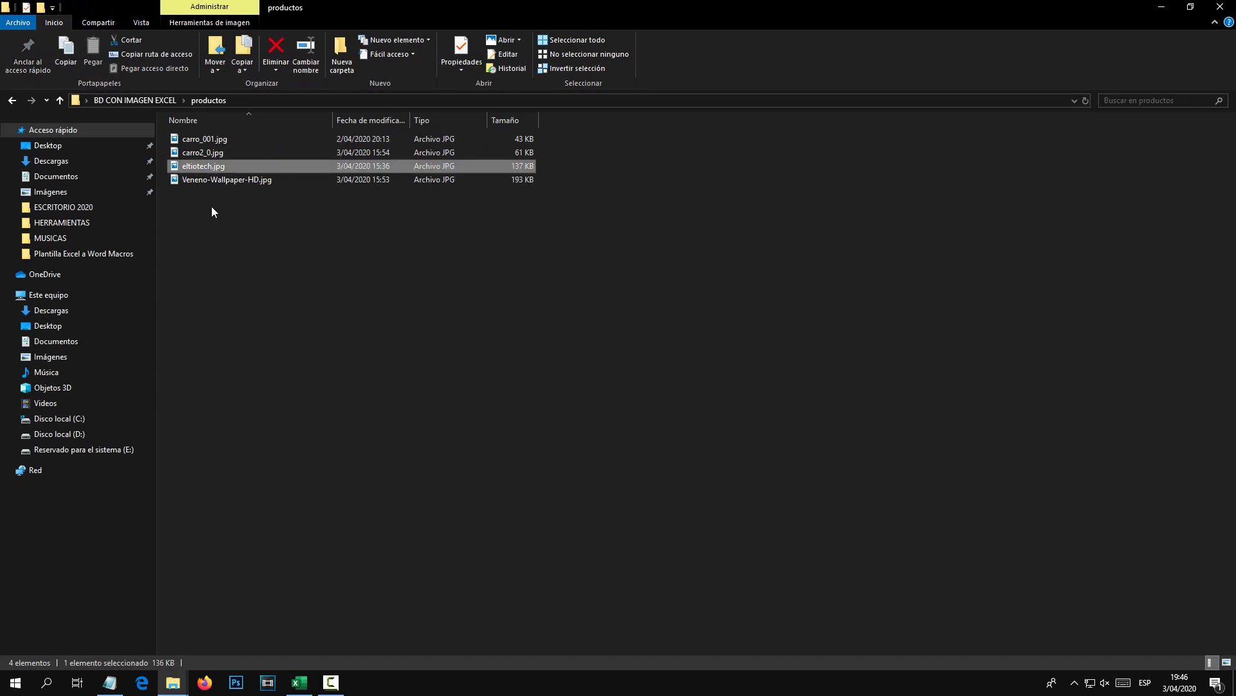
right_click(211, 206)
left_click(489, 241)
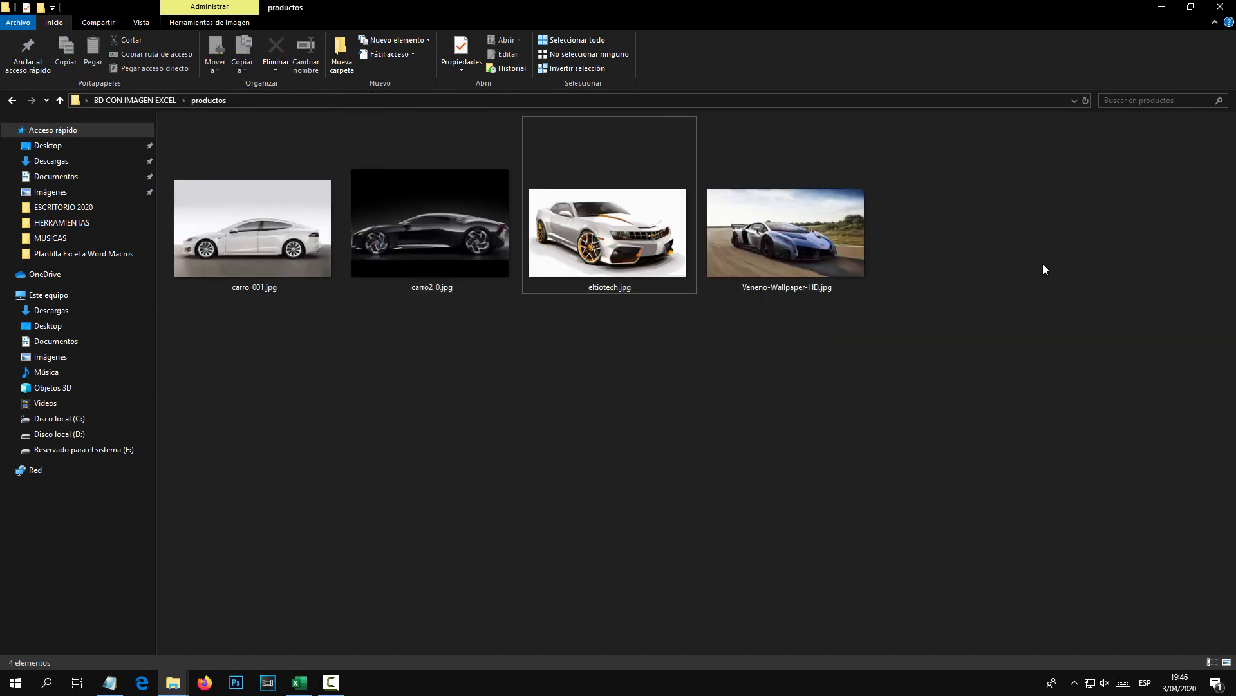
left_click(598, 268)
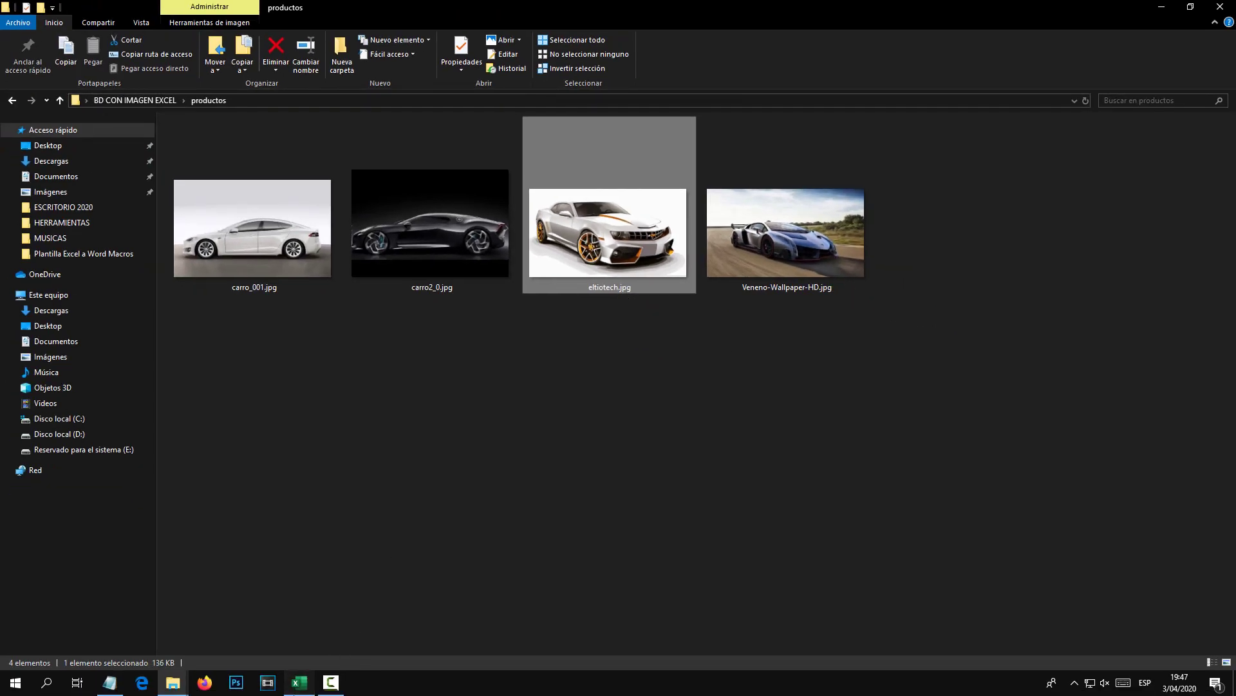
left_click(304, 690)
Open the Grabar Datos button code of Formulario_Registro via Hoja1's Ver código.
right_click(82, 646)
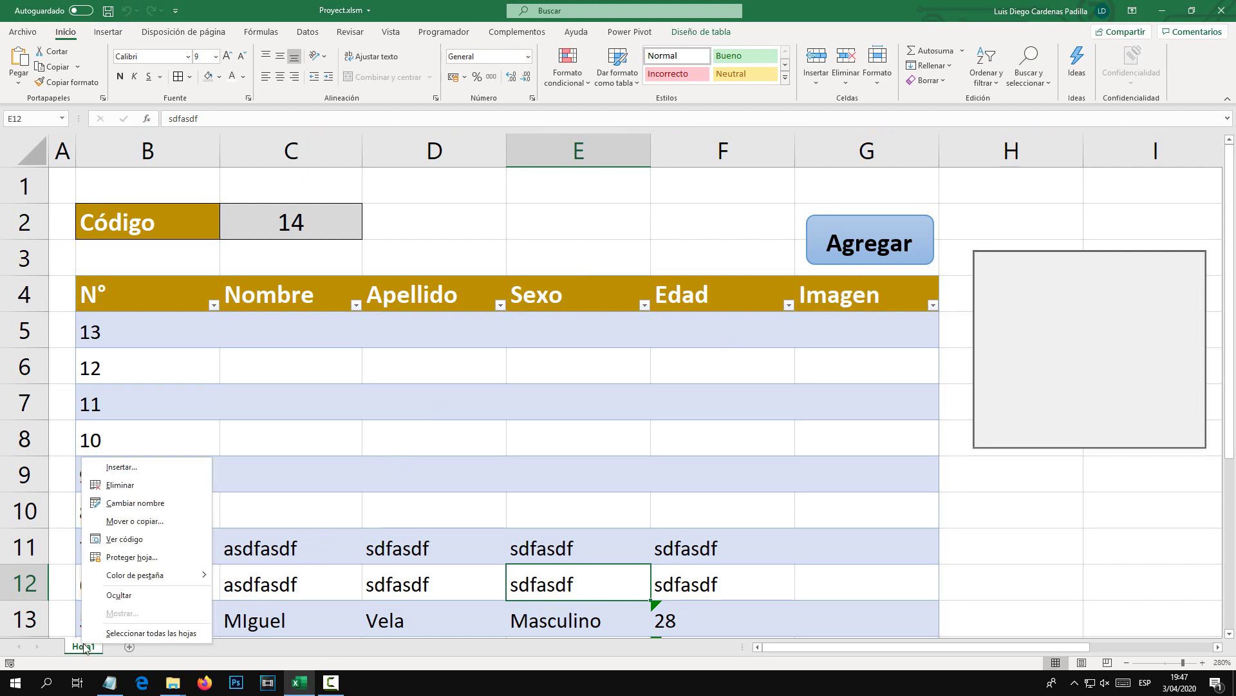
left_click(146, 544)
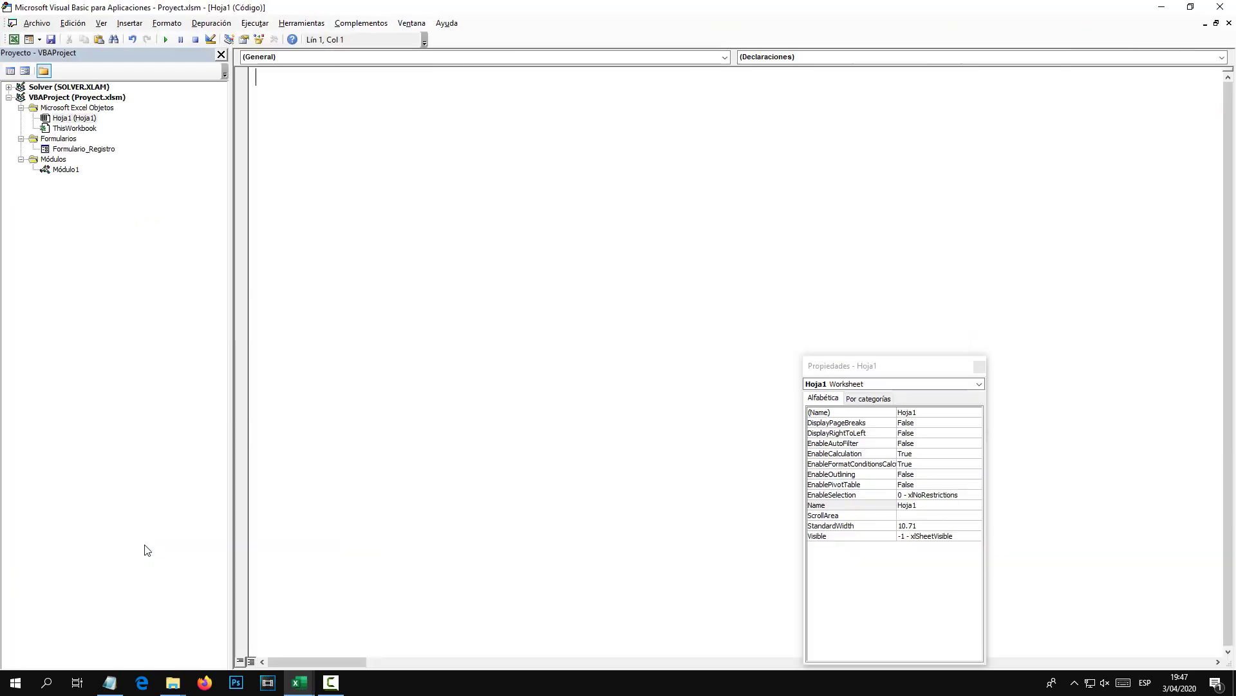
double_click(81, 149)
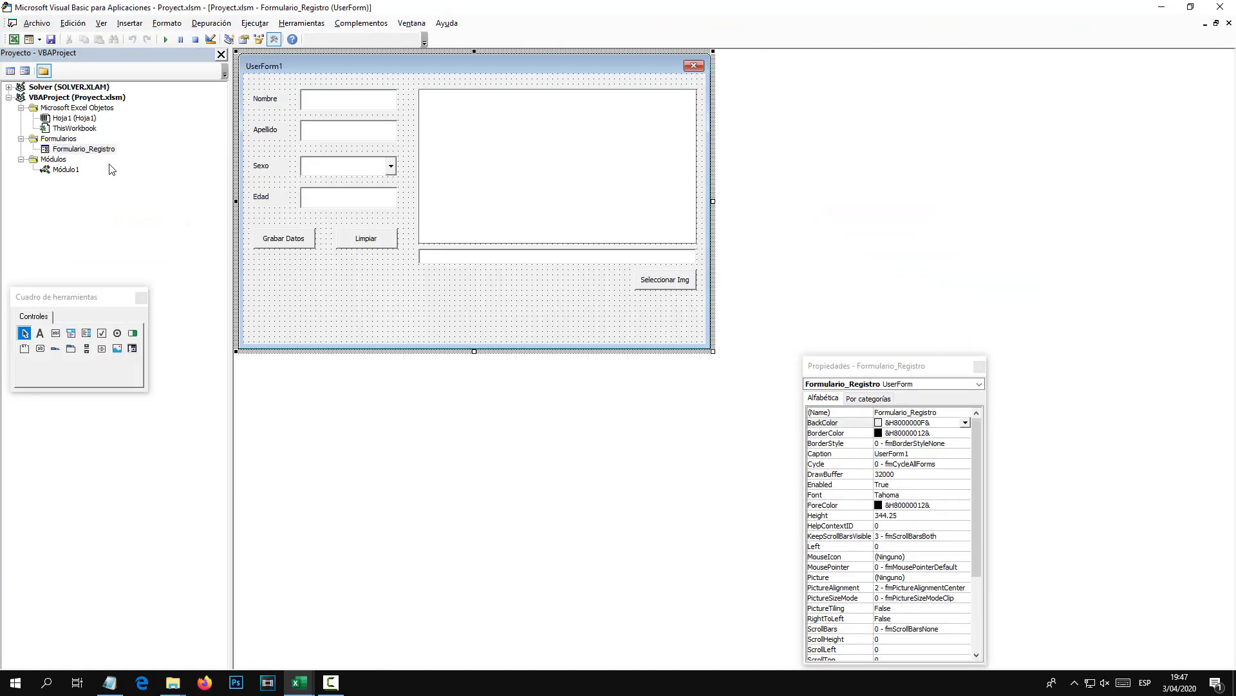
double_click(287, 242)
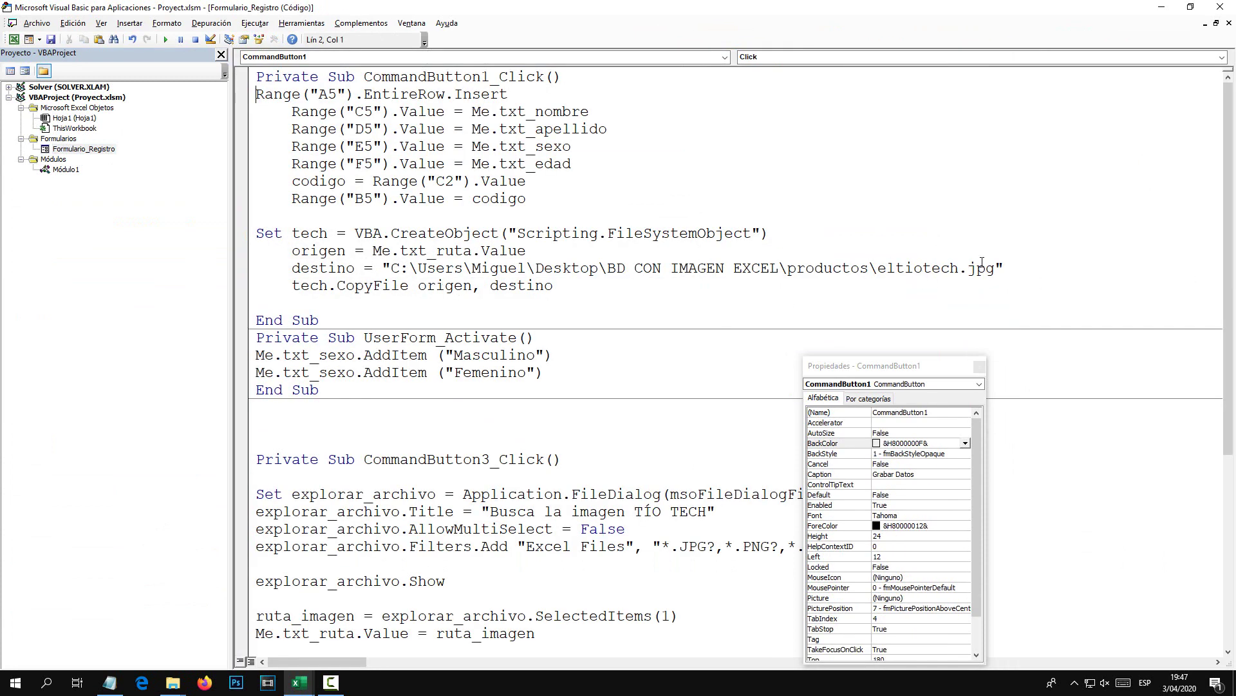
Replace eltiotech.jpg in the destino path with codigo & ".jpg".
left_click_drag(995, 268, 878, 268)
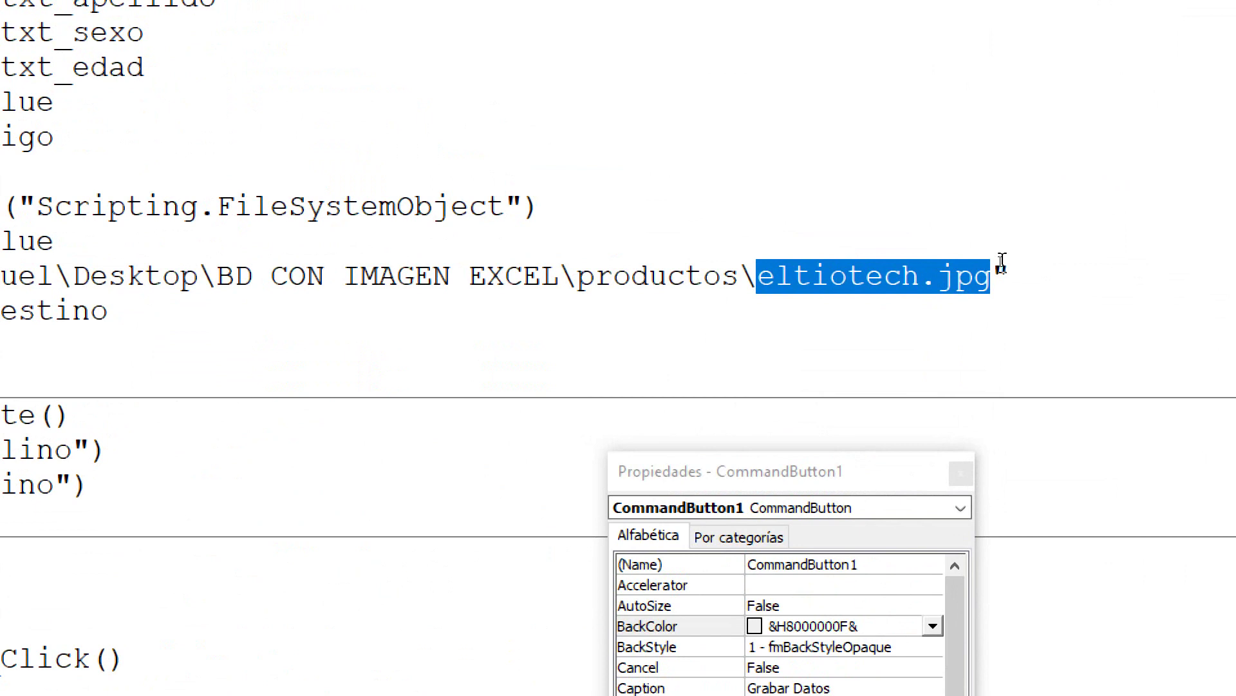
key("Delete")
key("End")
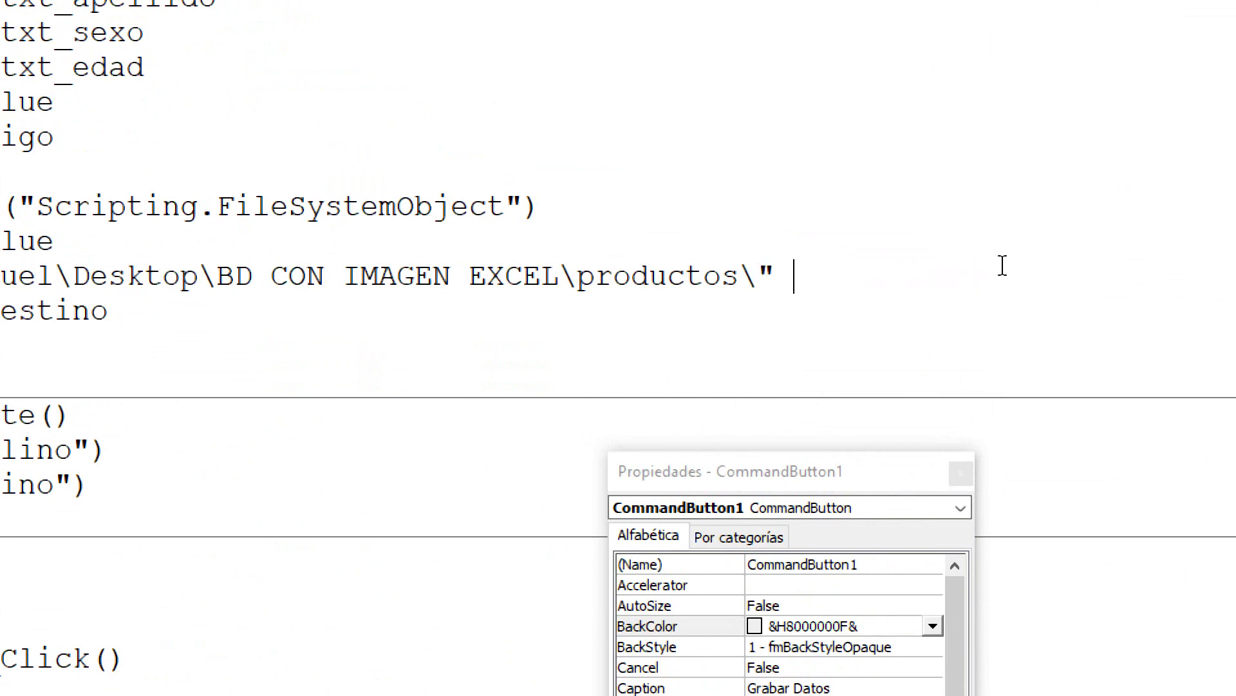
type("&")
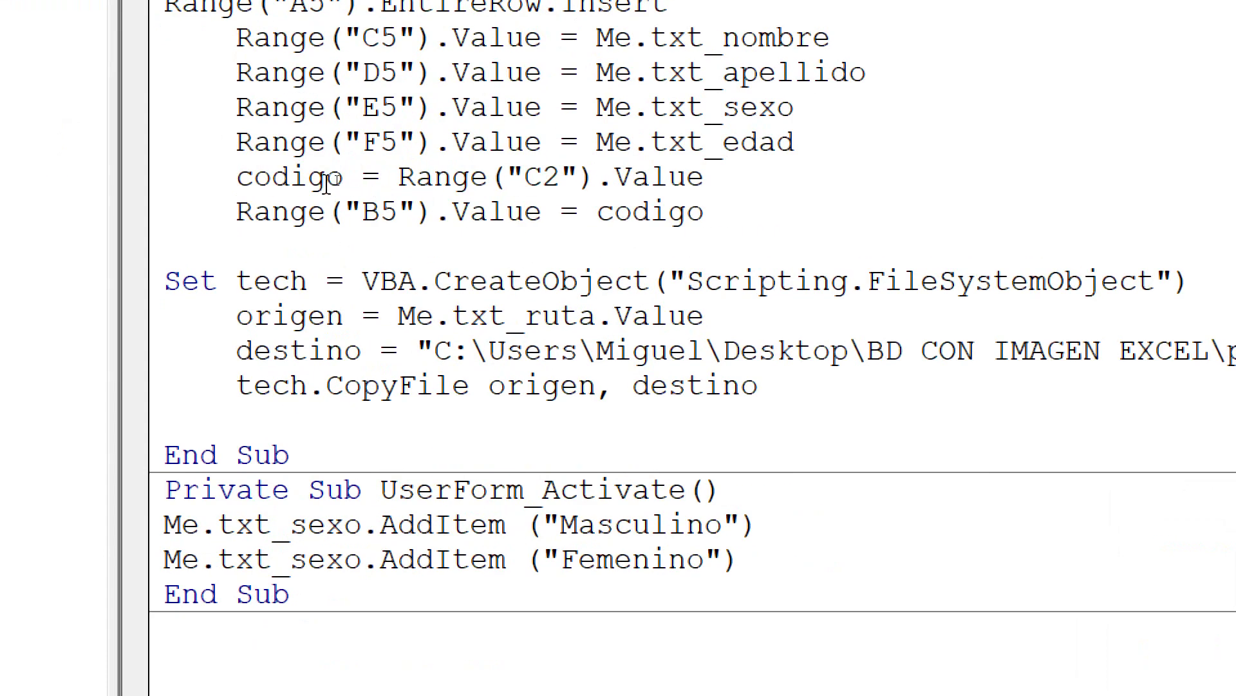
left_click(329, 182)
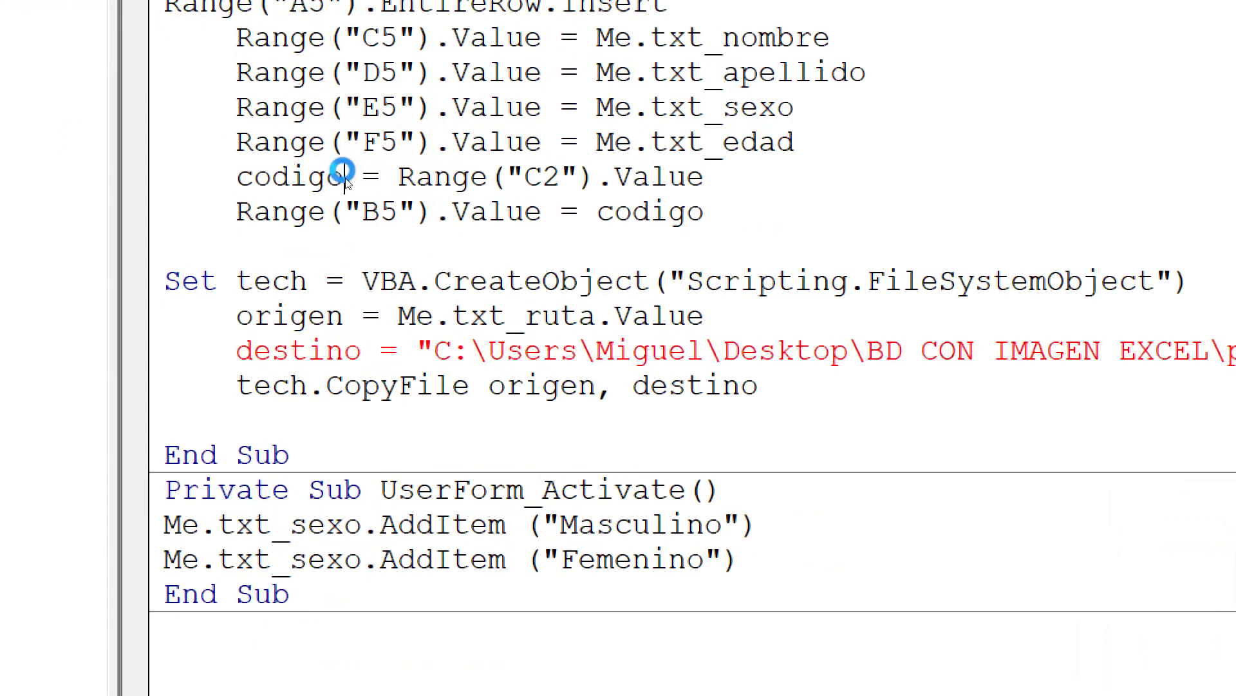
key("Return")
left_click_drag(337, 179, 242, 181)
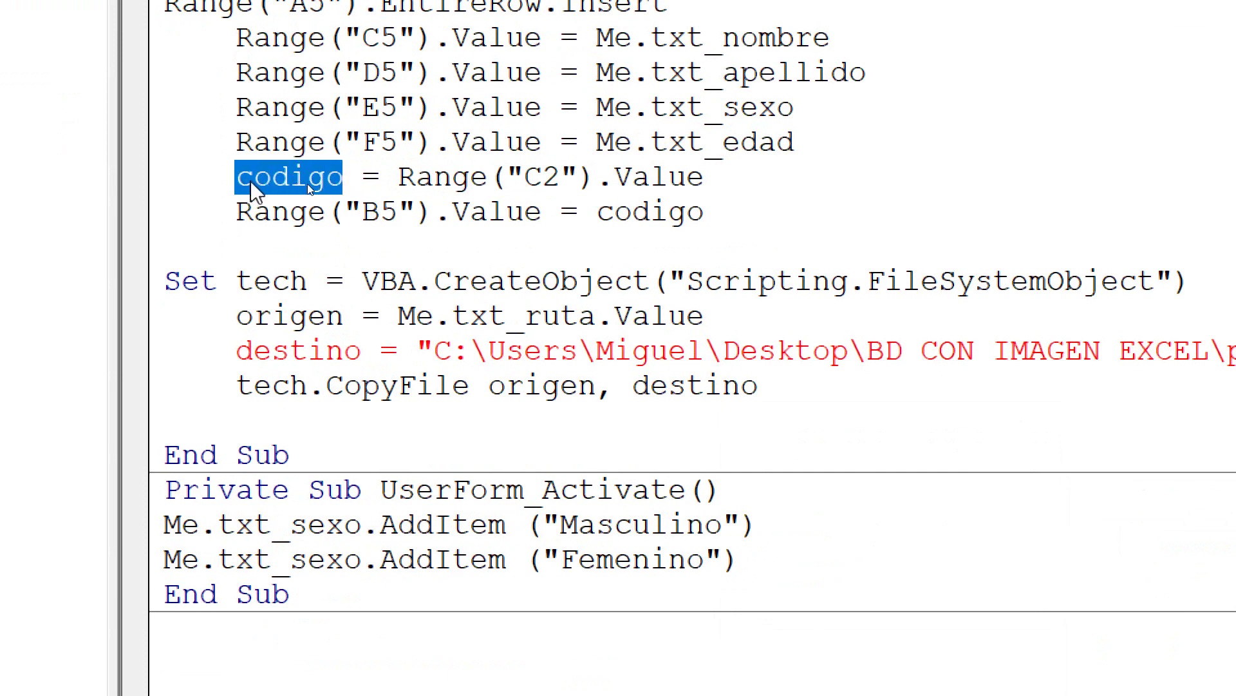
left_click(907, 269)
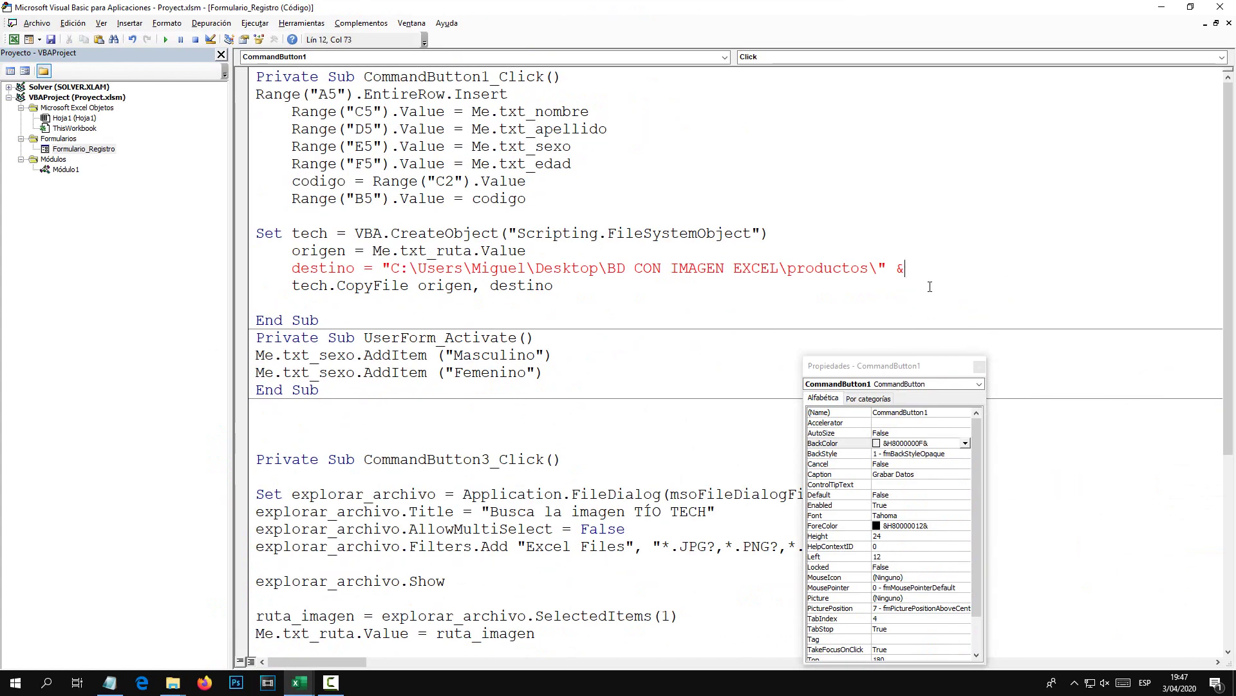
type("codigo")
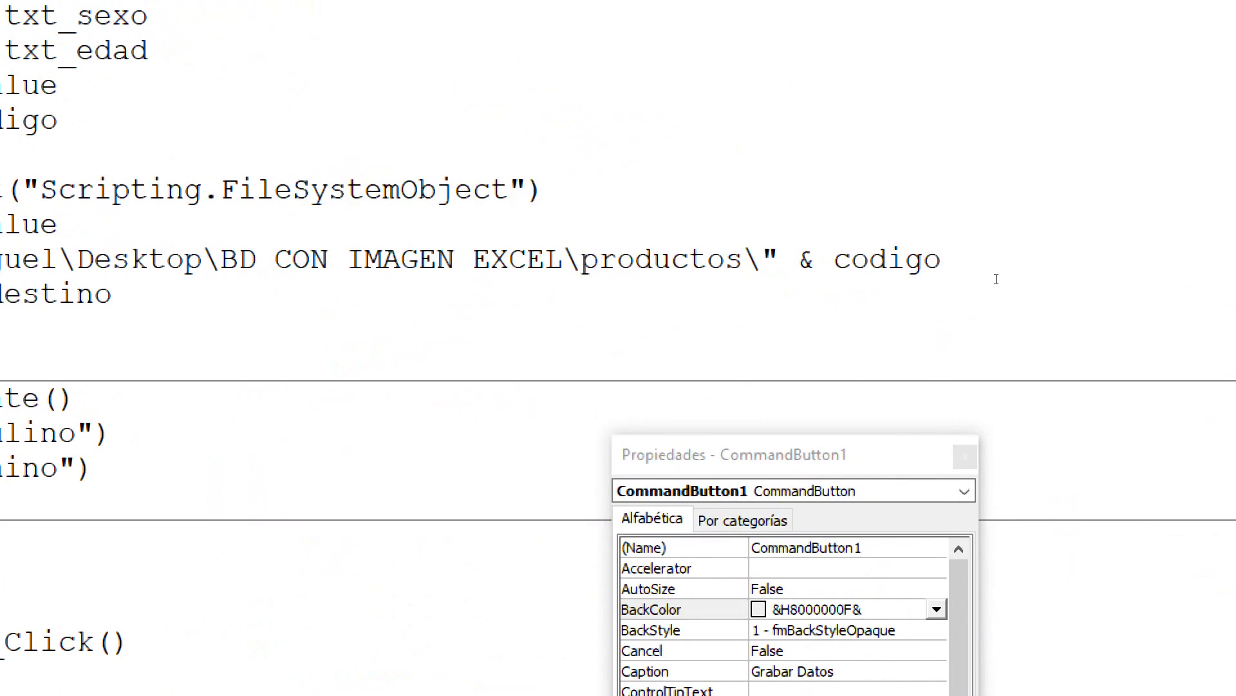
type(" &\"")
type(".j")
type("pg\"")
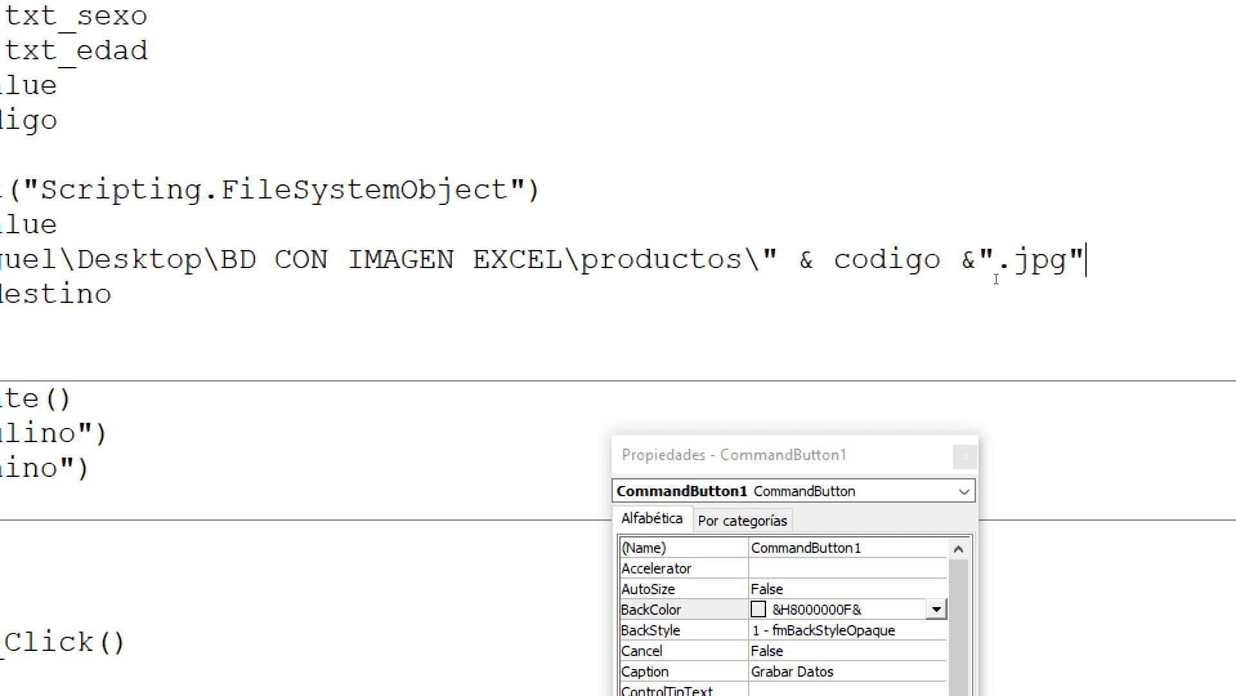
key("Down")
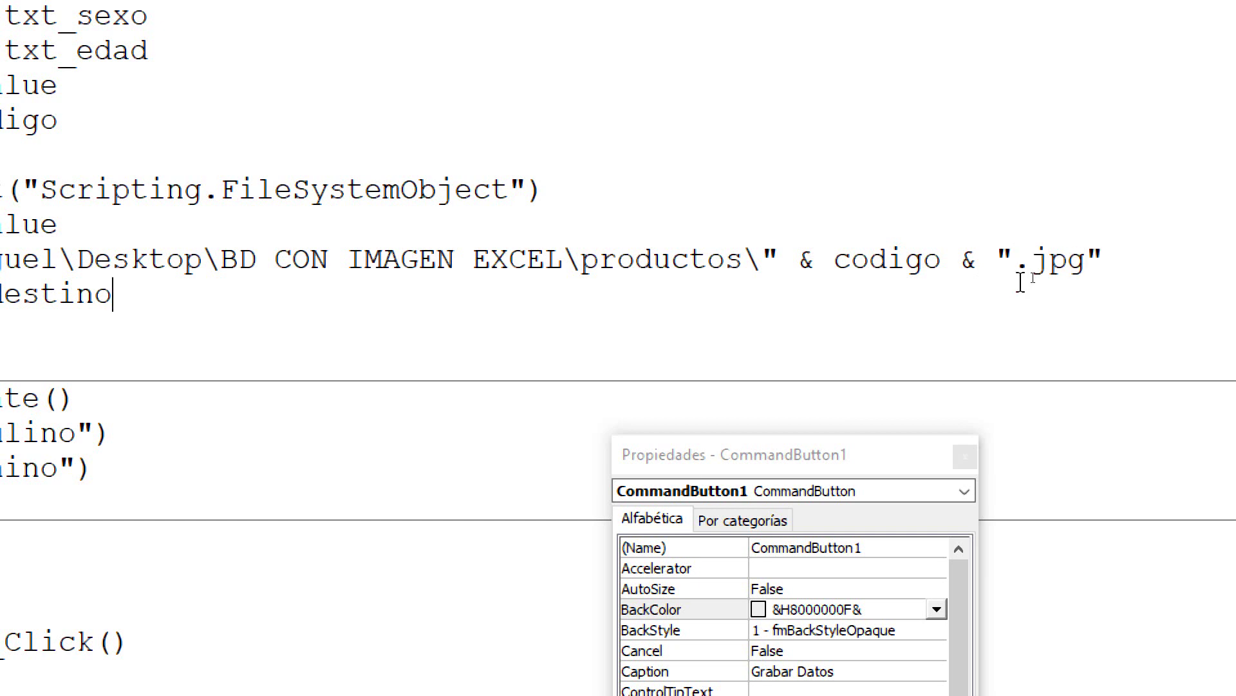
left_click_drag(941, 261, 834, 263)
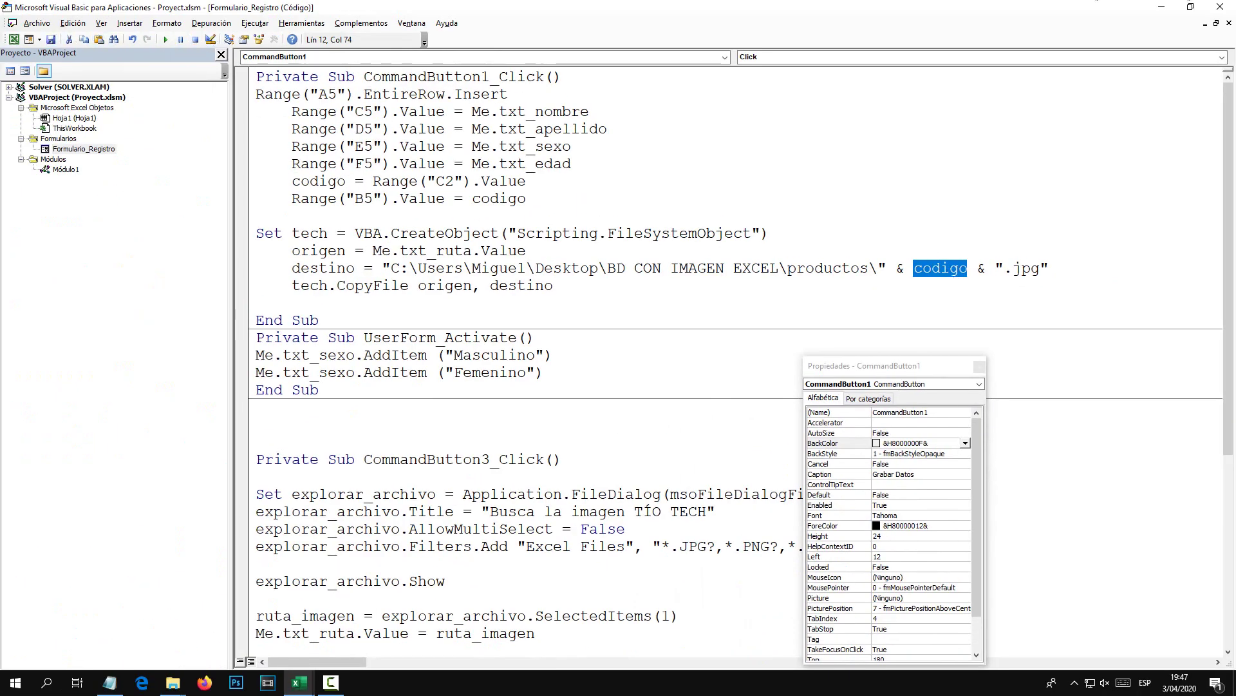
Save a new record through the form with Veneno-Wallpaper-HD.jpg as its image.
left_click(1220, 6)
left_click(860, 248)
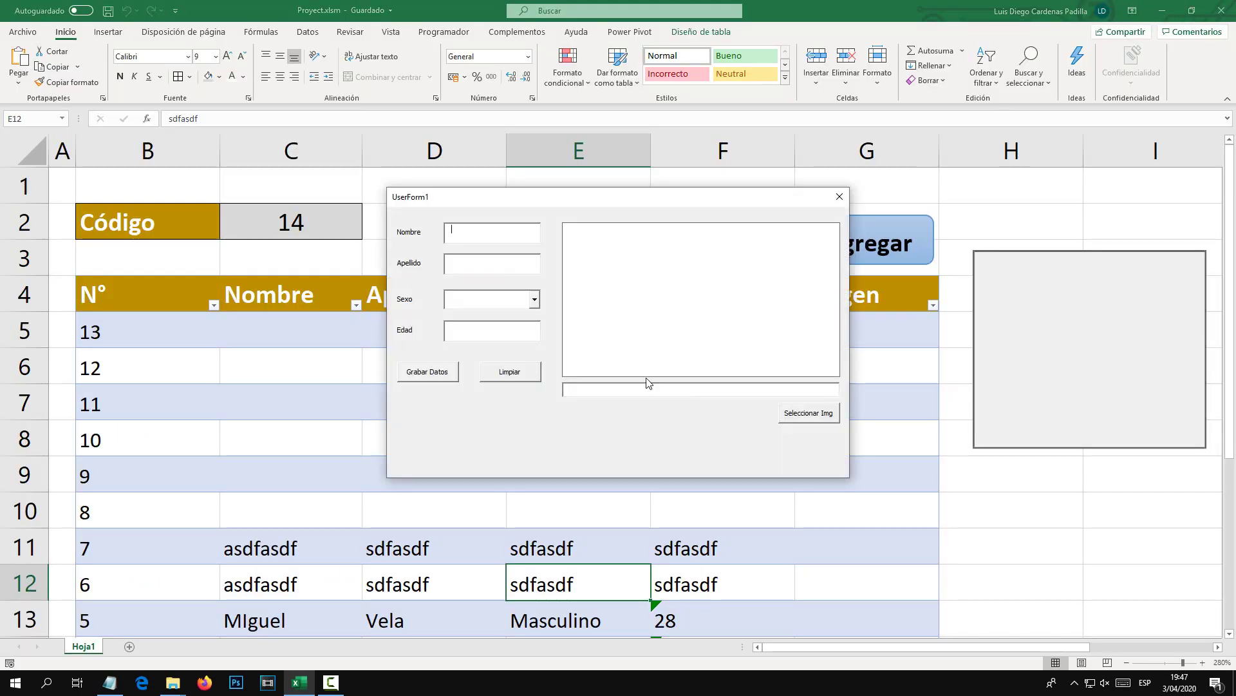
left_click(809, 412)
left_click(682, 396)
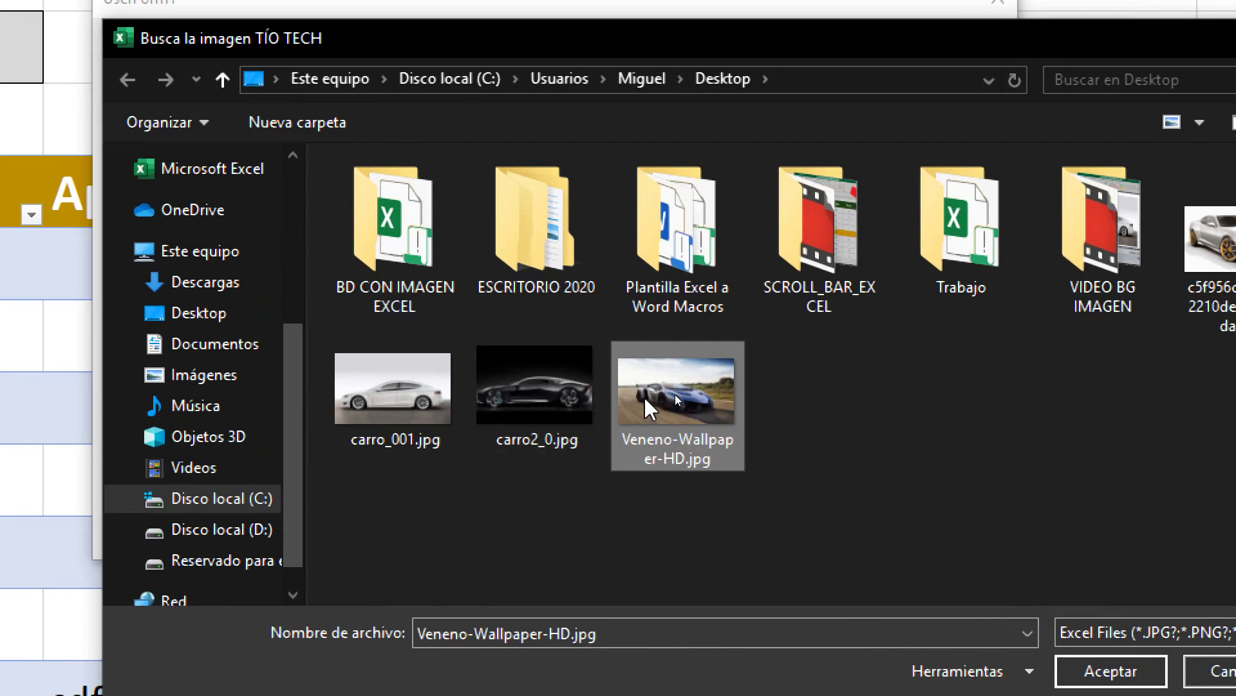
double_click(645, 398)
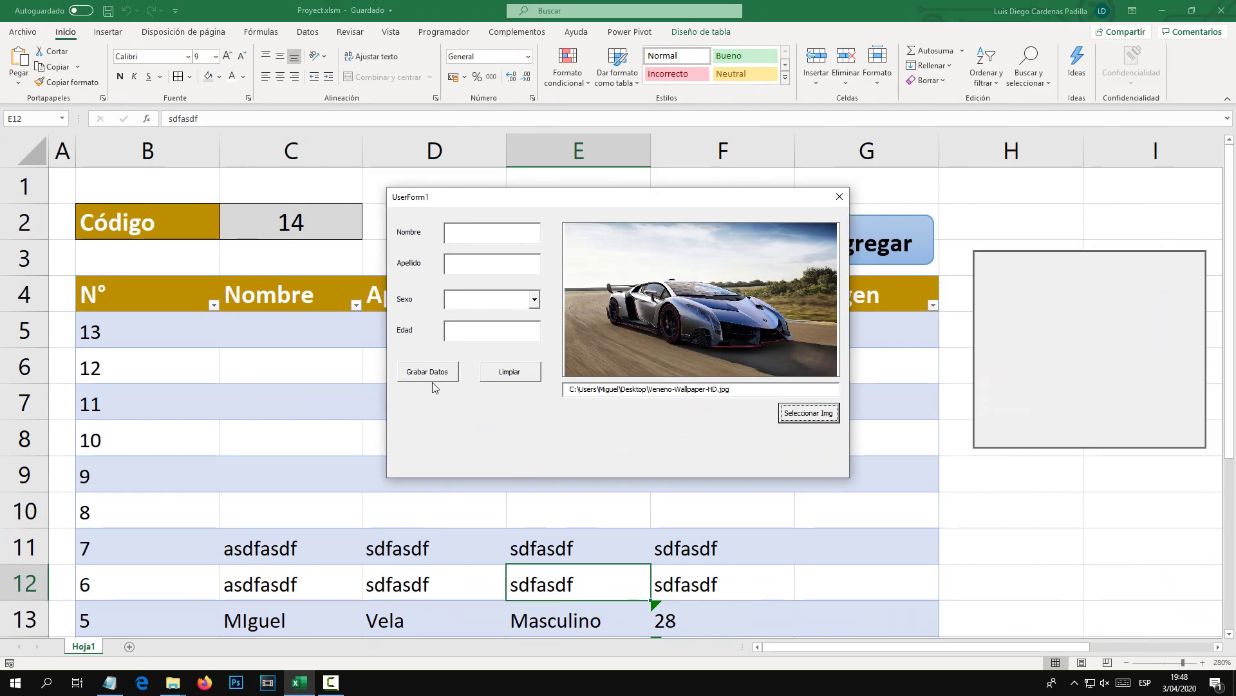
left_click(434, 373)
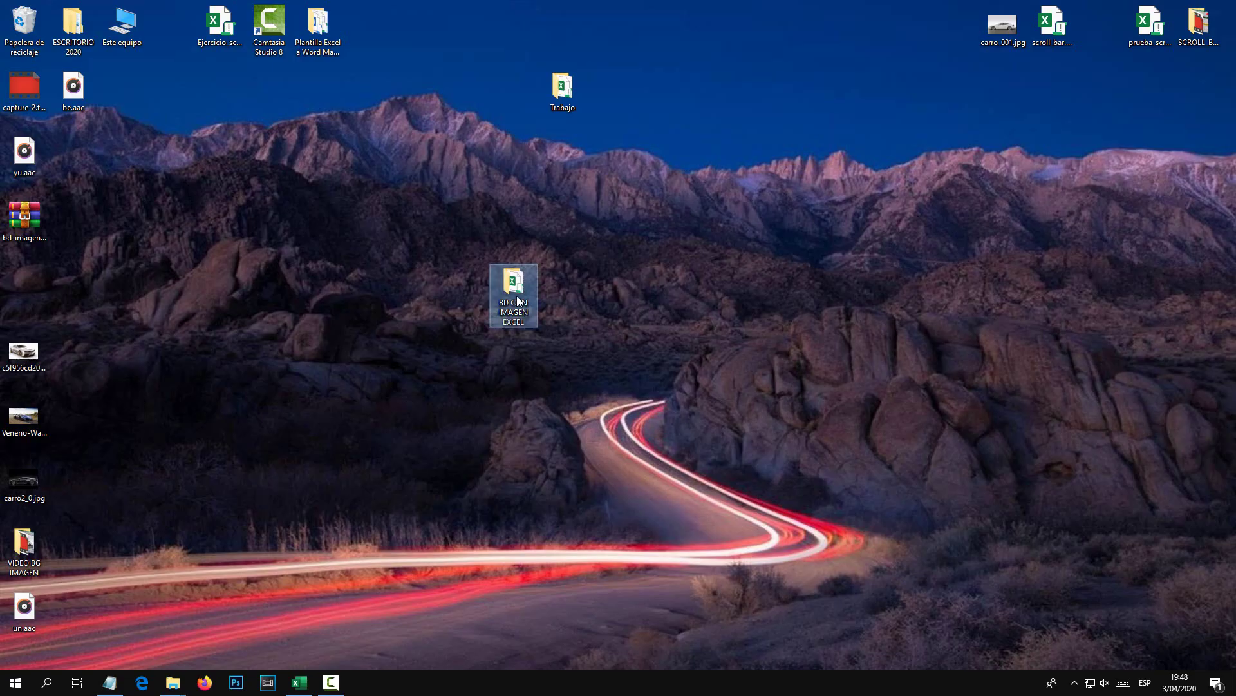
Open the productos folder and show its images as extra-large icons.
double_click(515, 283)
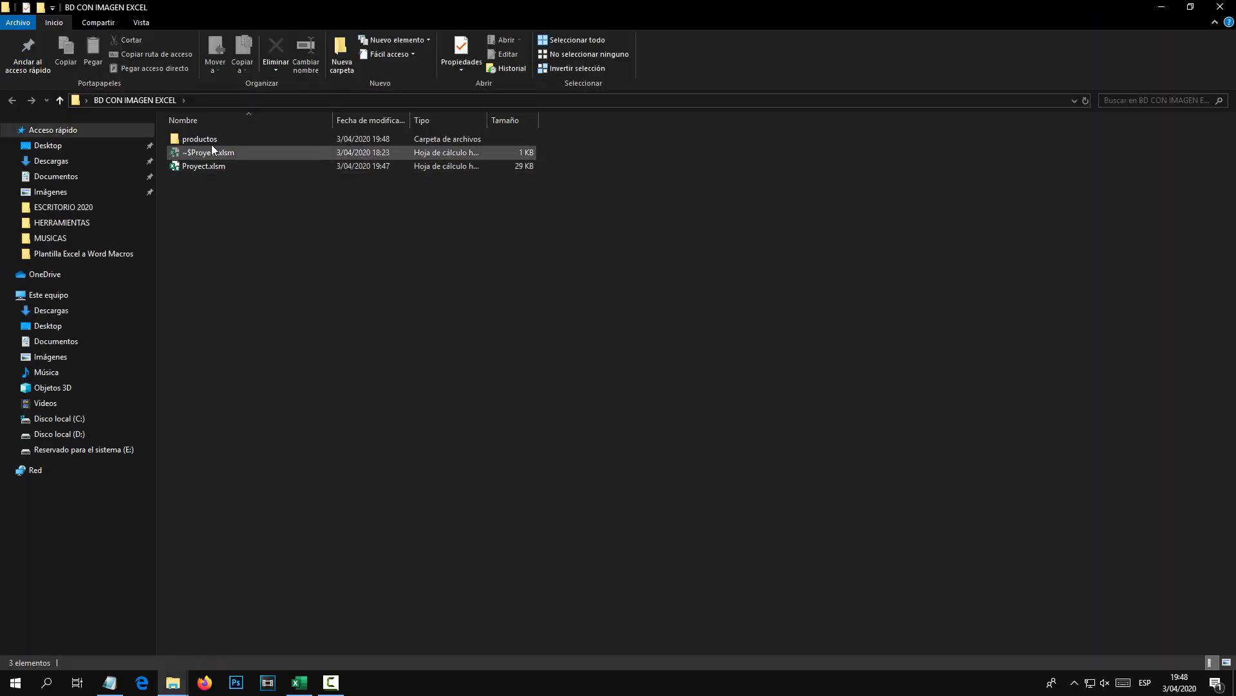
double_click(206, 139)
right_click(312, 309)
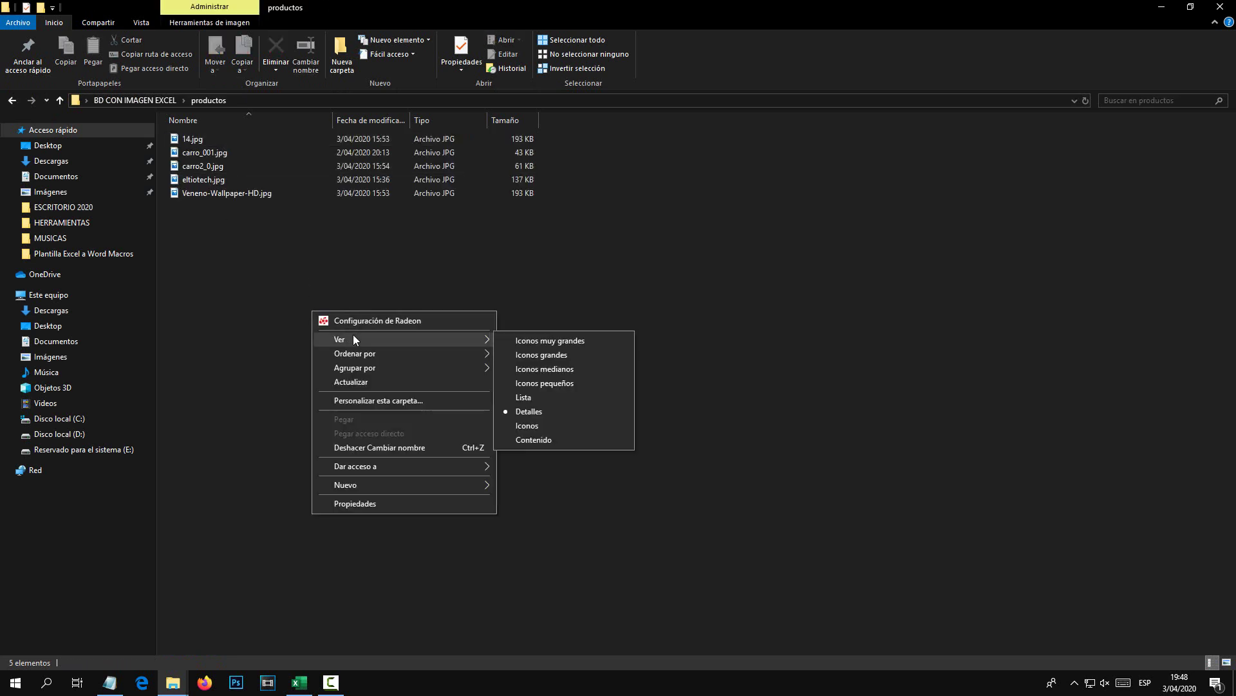
left_click(544, 336)
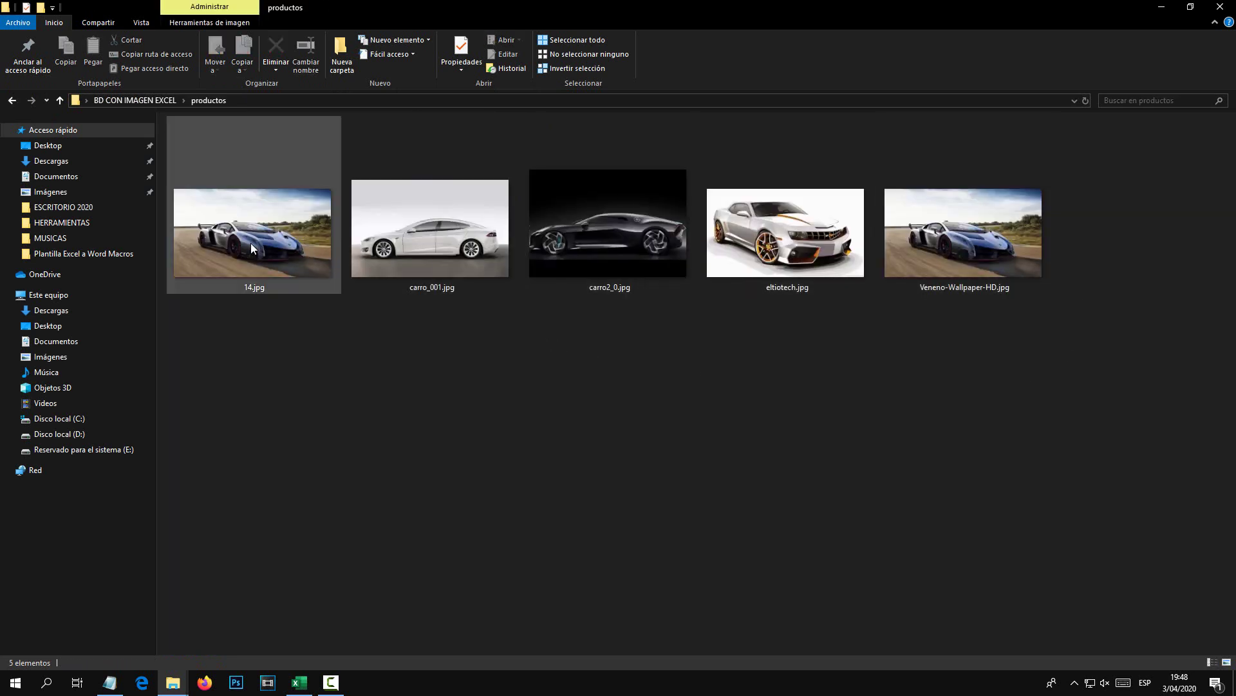
Select all five images, including 14.jpg, and delete them.
left_click(227, 240)
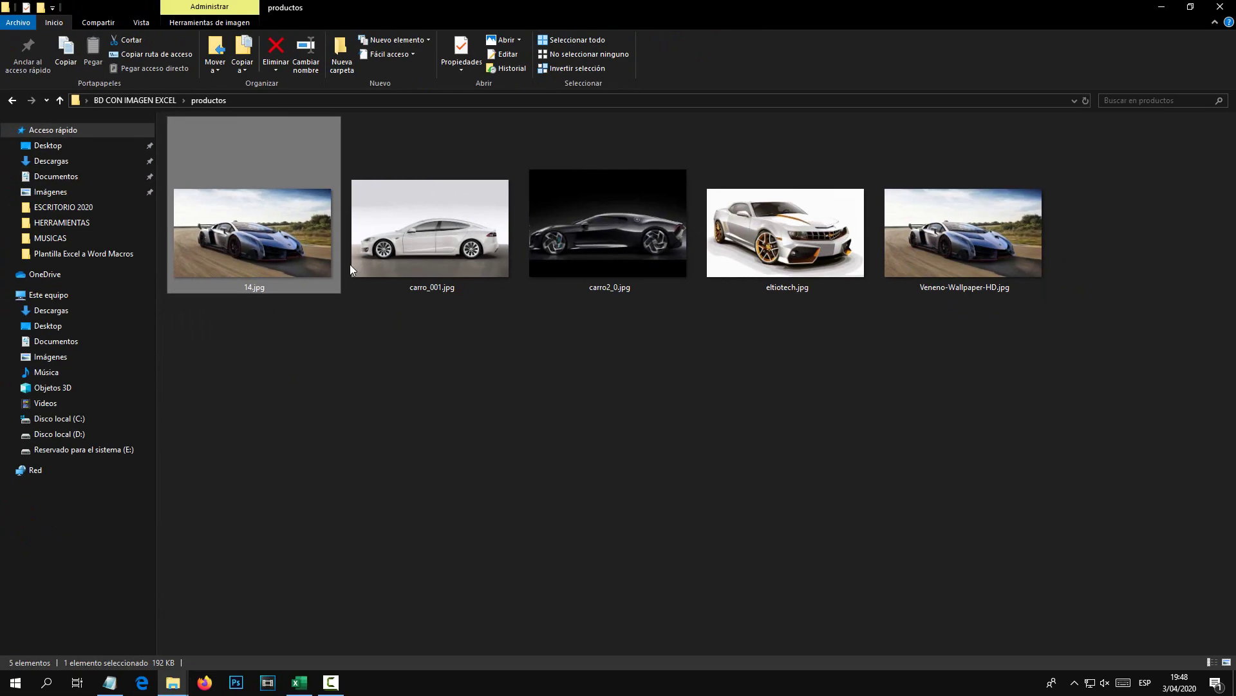
left_click_drag(1053, 350, 290, 228)
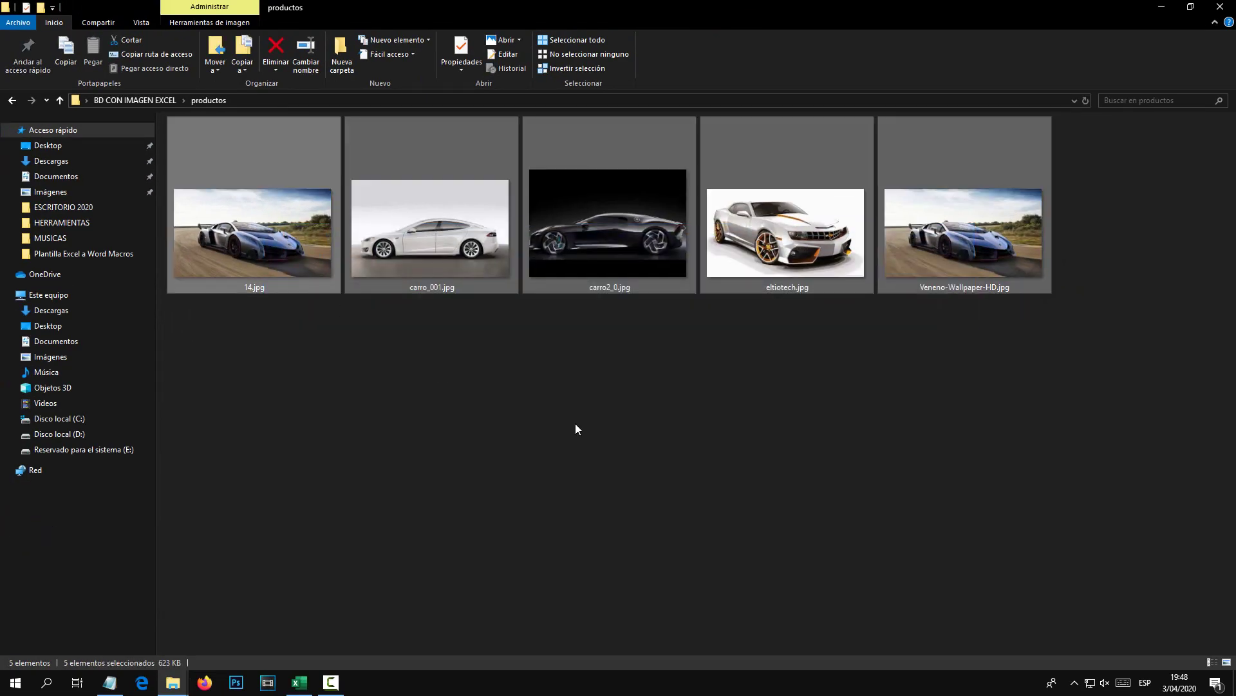
key("Delete")
Close the record form and delete table rows 5 through 15.
left_click(299, 682)
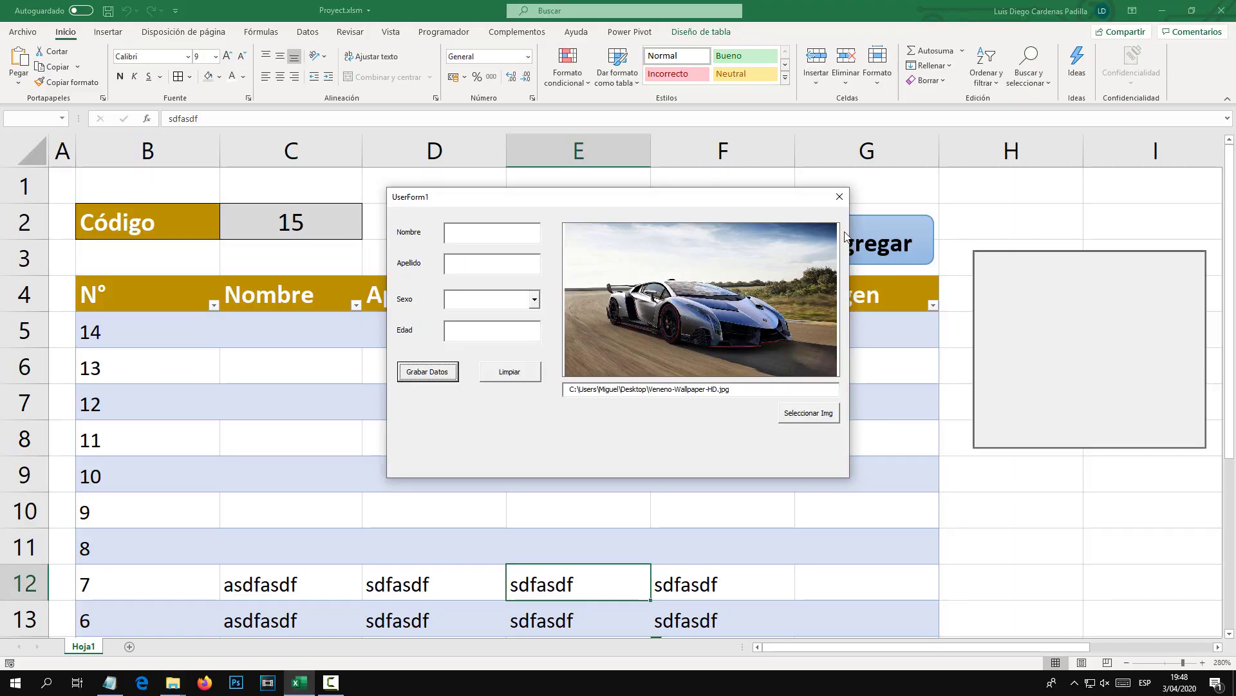
left_click(839, 196)
left_click(24, 335)
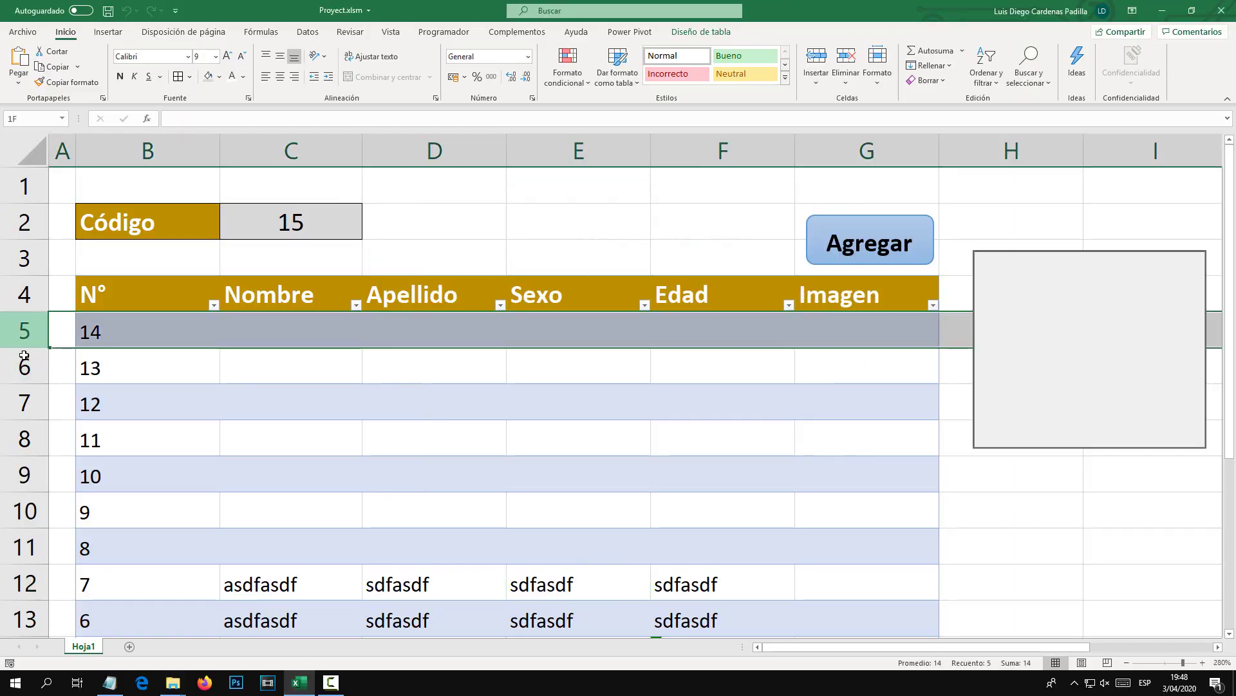
left_click_drag(24, 356, 12, 595)
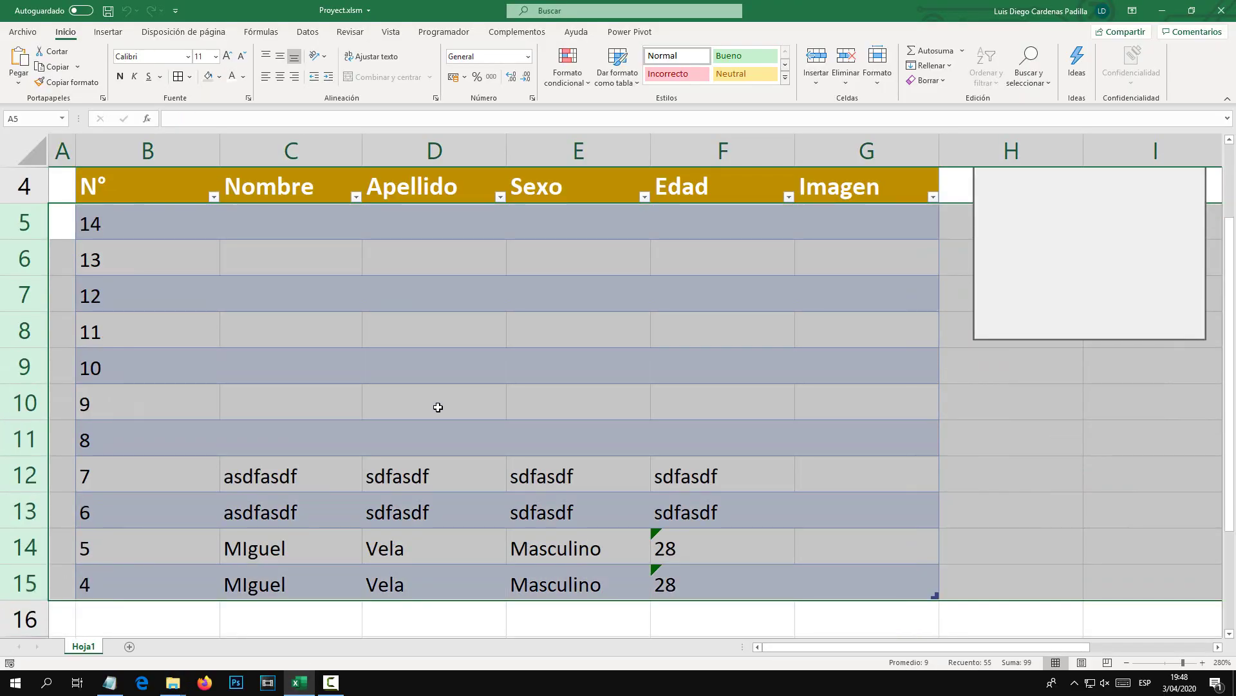
right_click(438, 407)
left_click(477, 525)
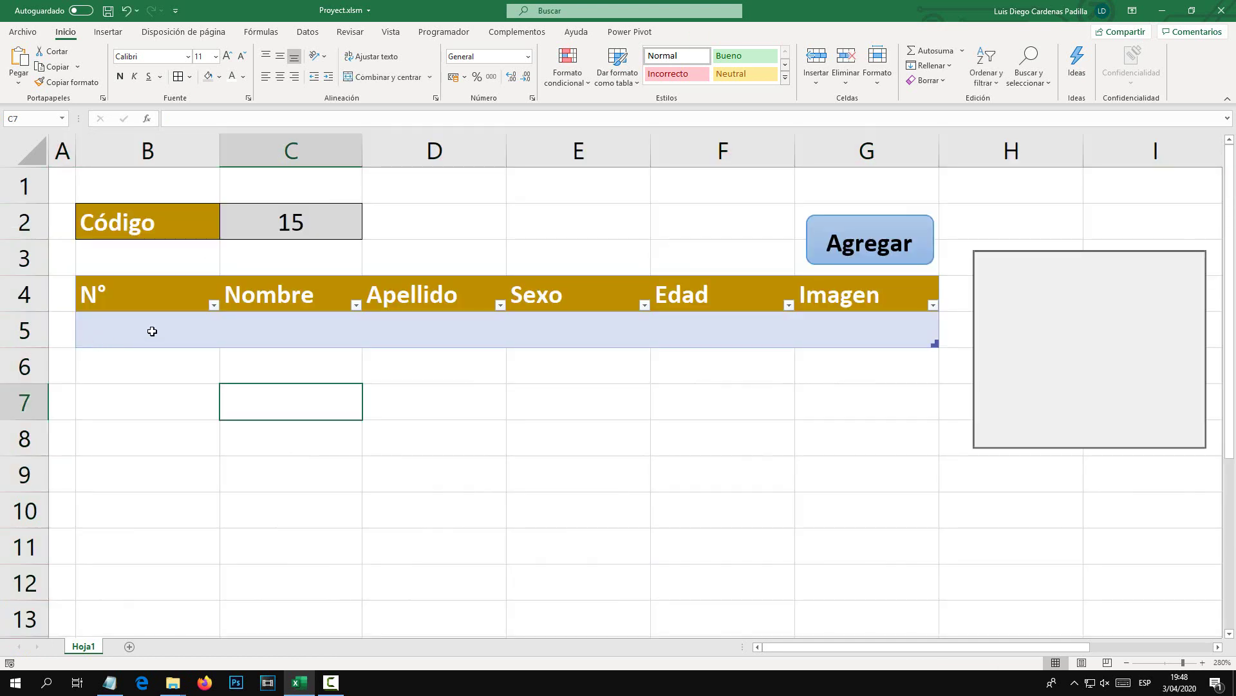
Reset Código in C2 to 1, save, and review the Grabar Datos code in the VBA editor.
left_click(178, 323)
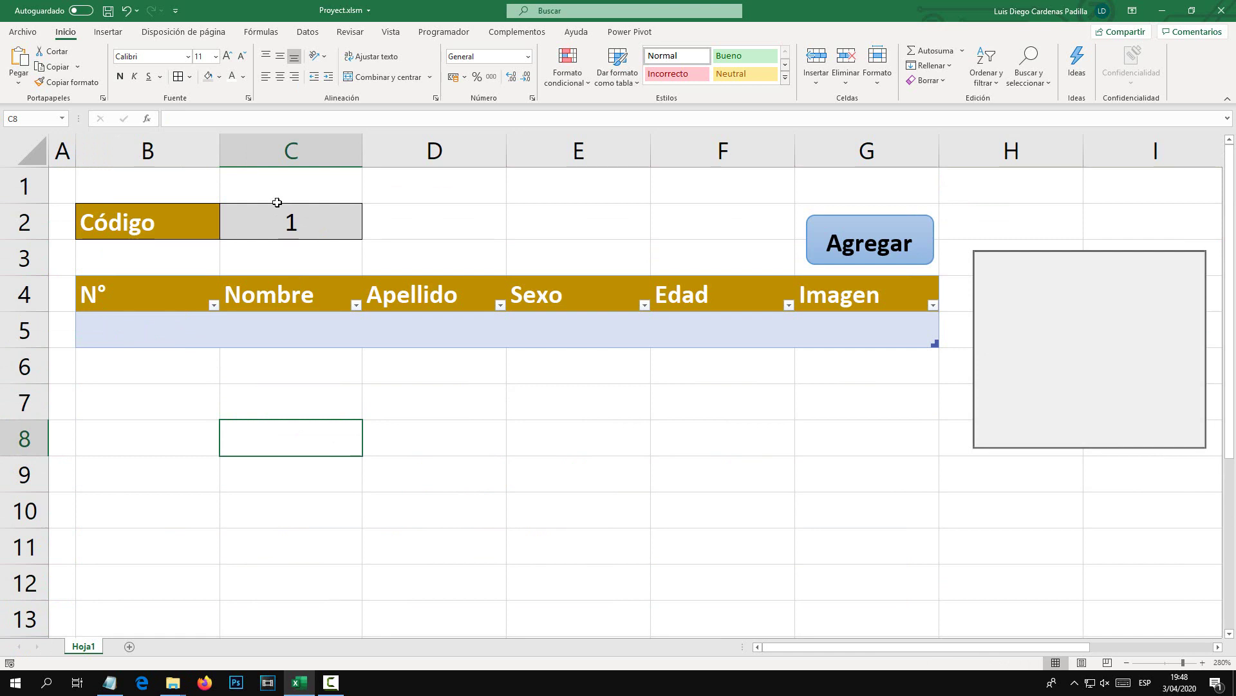
left_click(108, 11)
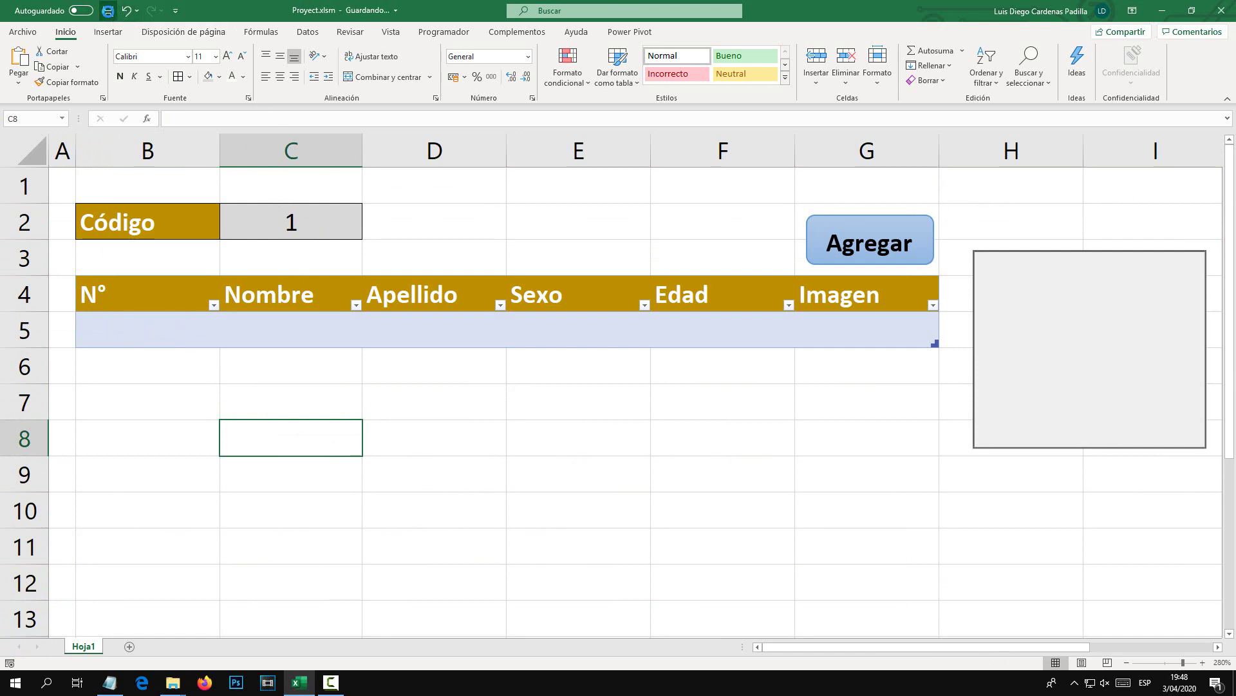
right_click(89, 647)
left_click(135, 548)
left_click(89, 150)
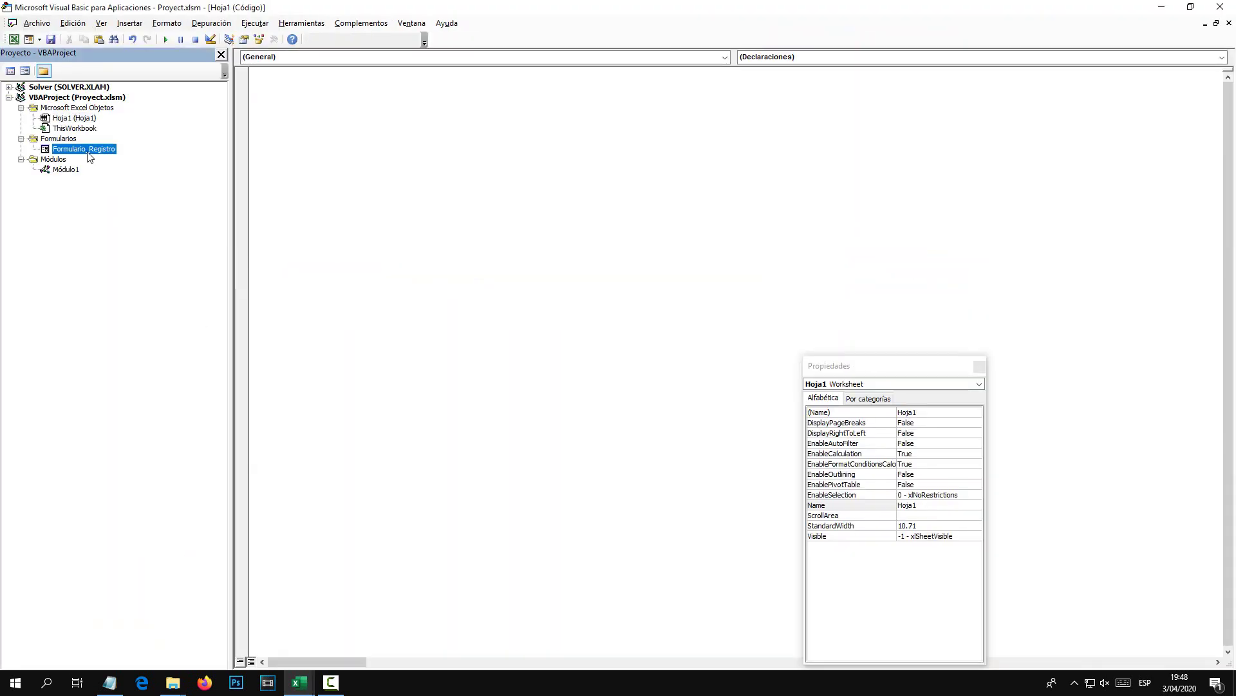
double_click(89, 157)
double_click(292, 237)
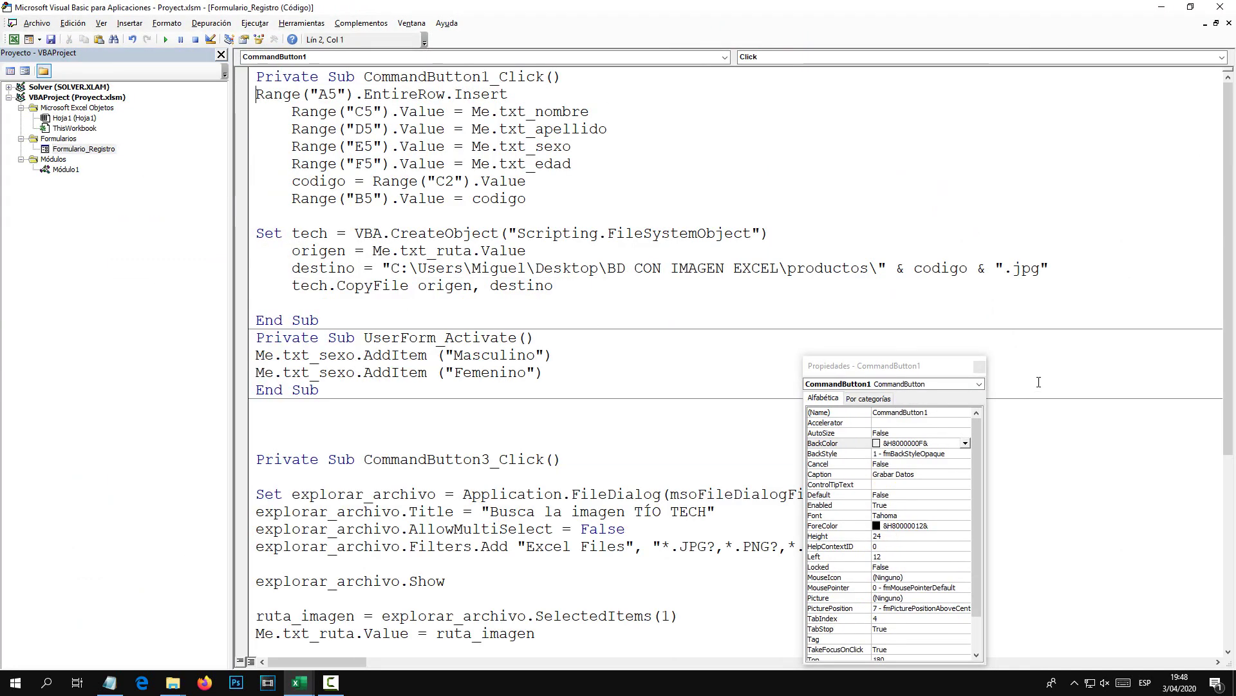
left_click(523, 251)
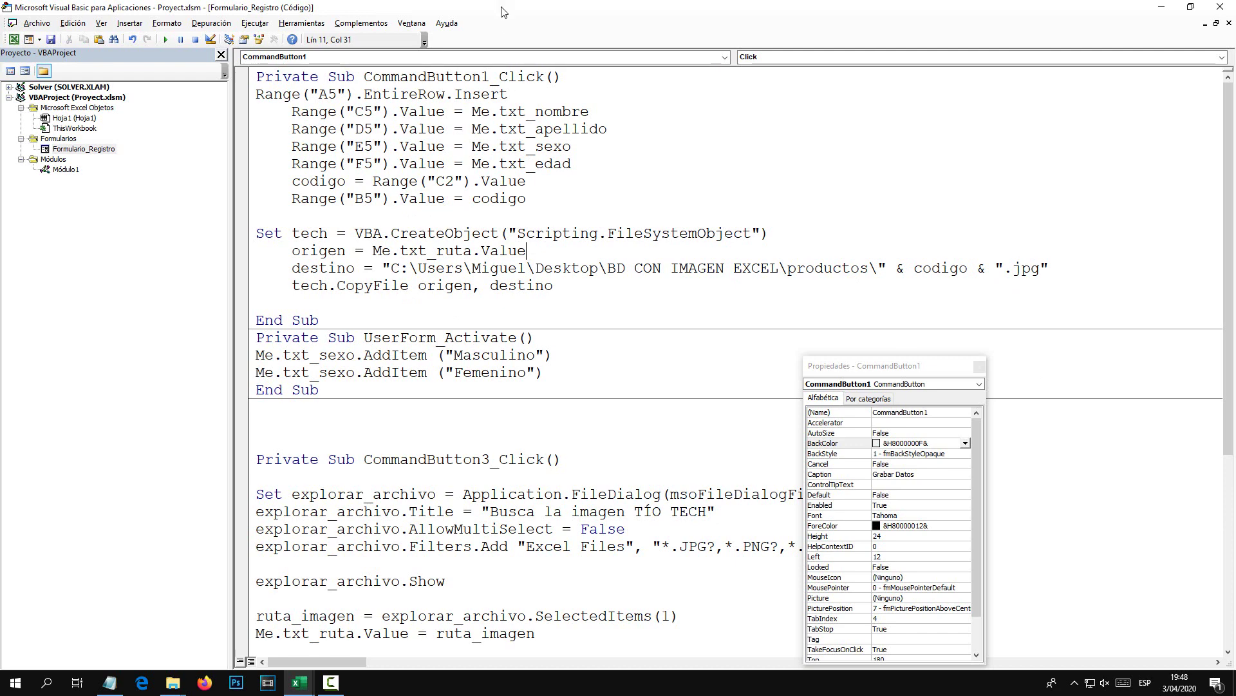
key("alt+F11")
Fill cell G5 under Imagen with light green.
left_click(859, 333)
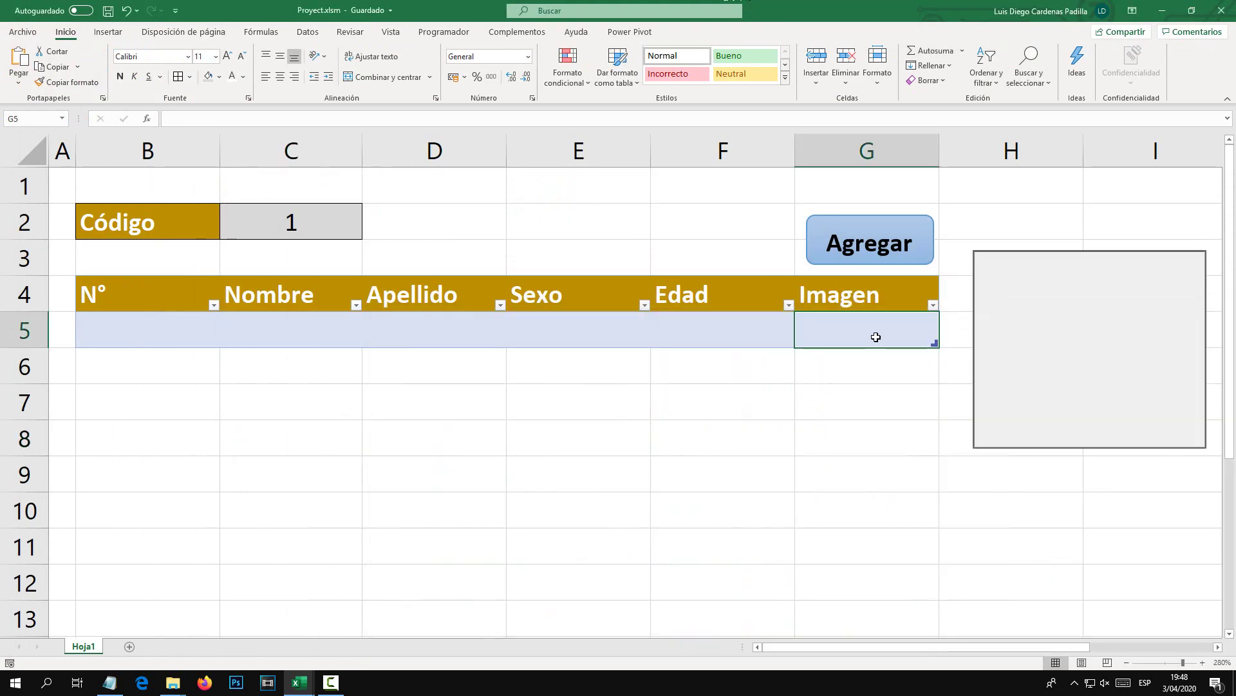
left_click(220, 77)
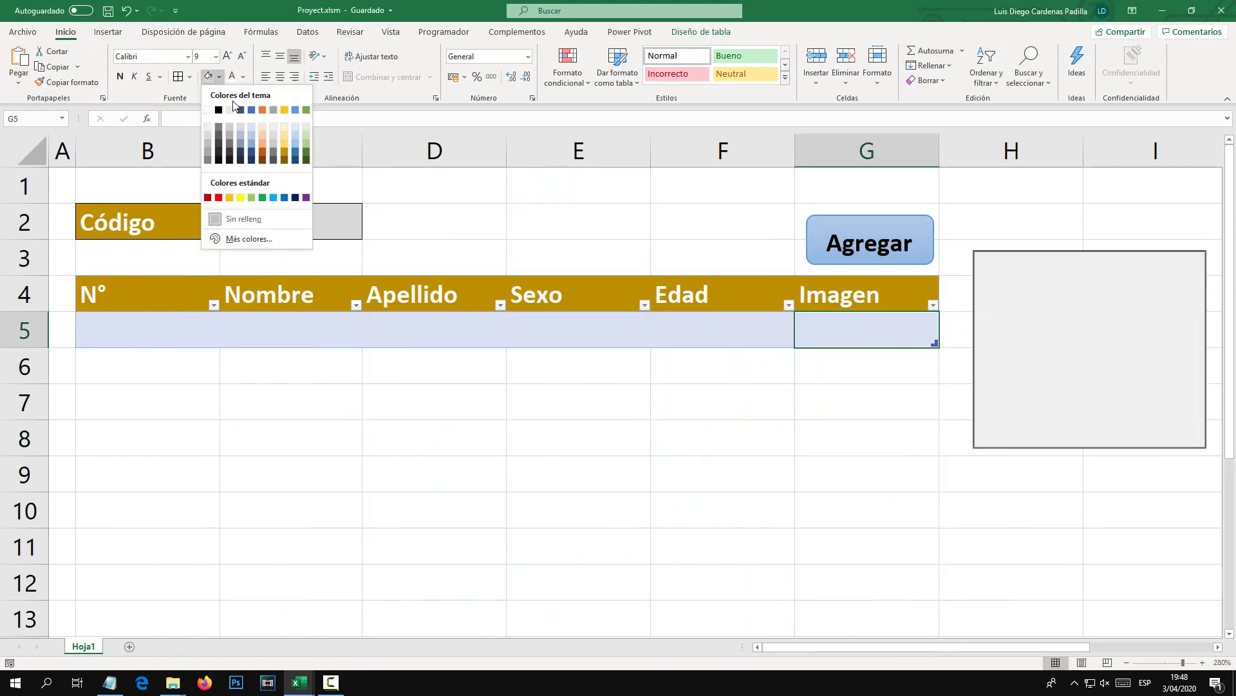
left_click(302, 136)
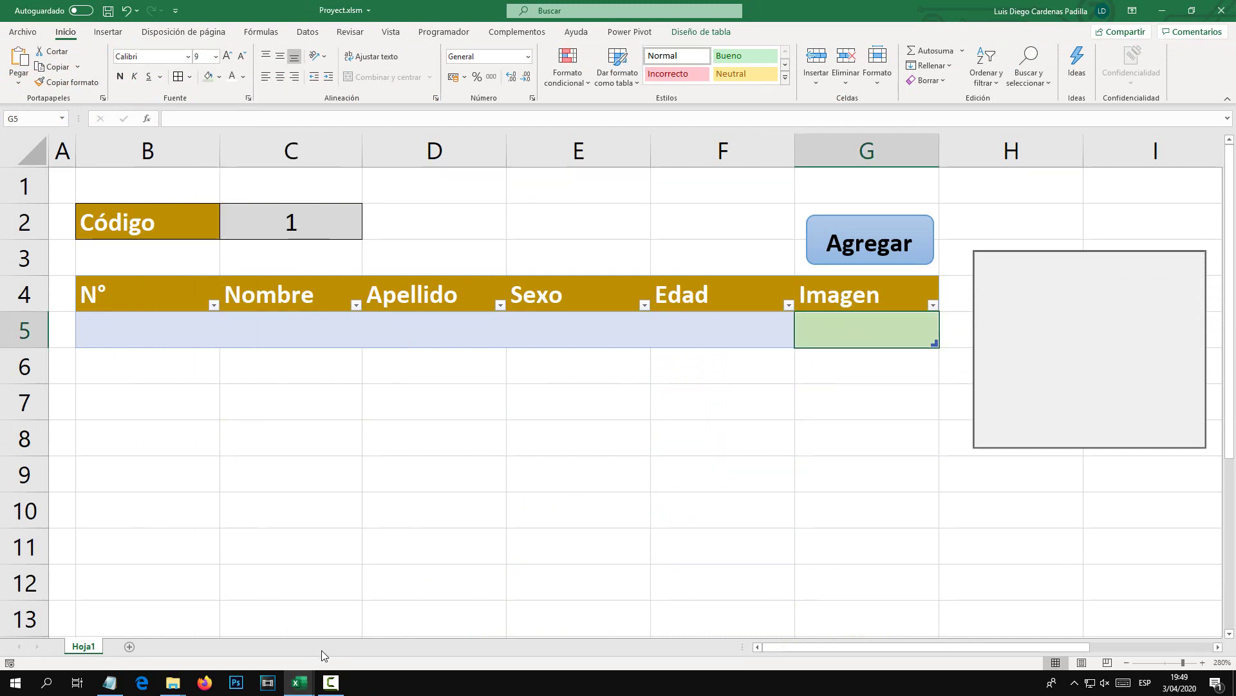
Reselect cell G5 on the sheet and bring the VBA code window back.
left_click(299, 682)
left_click(374, 619)
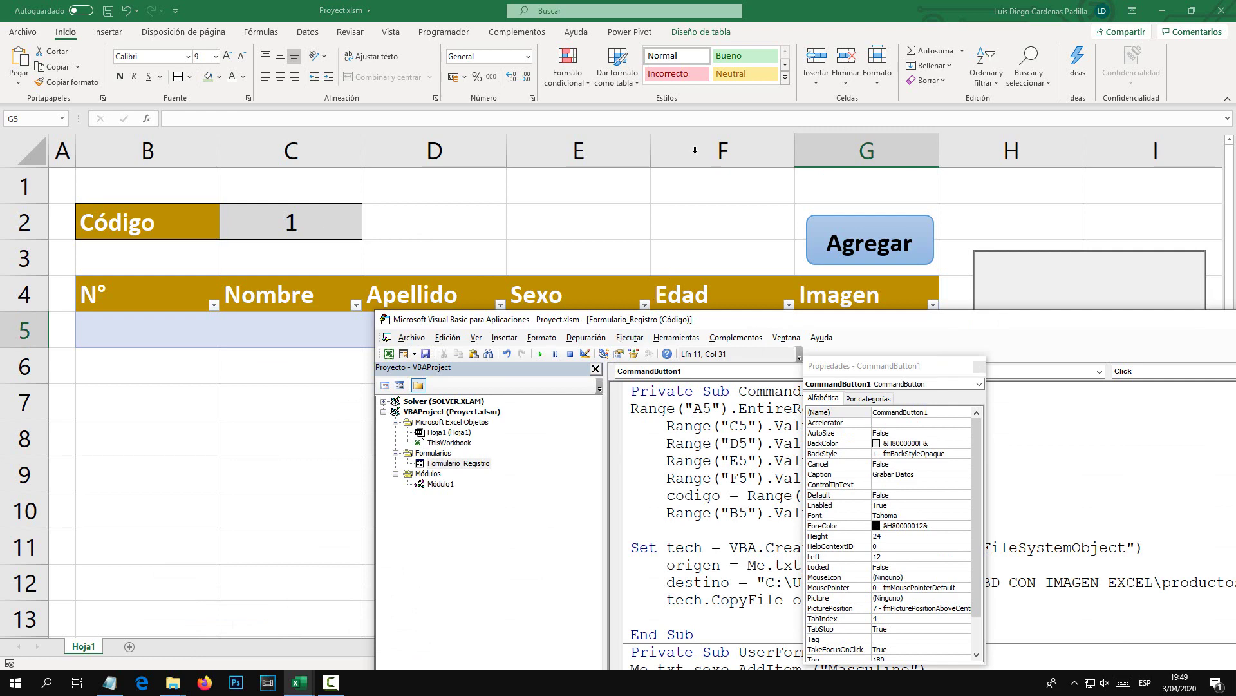
left_click(761, 20)
left_click(867, 147)
left_click(841, 332)
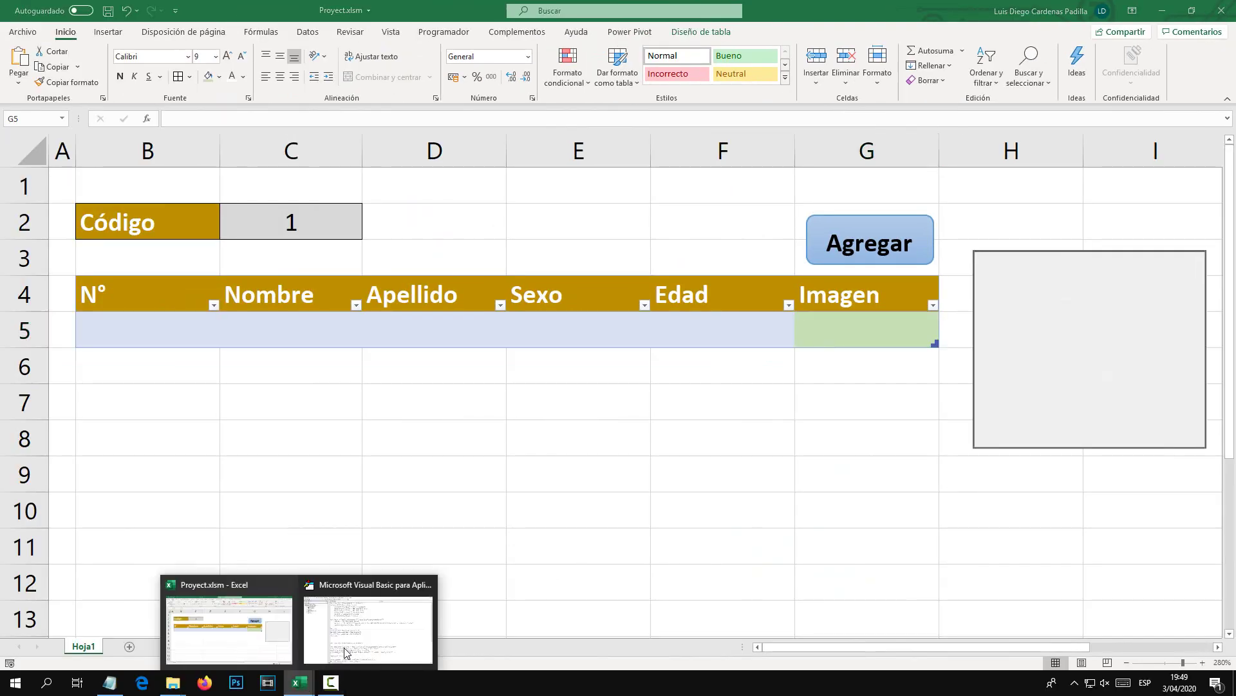
left_click(347, 652)
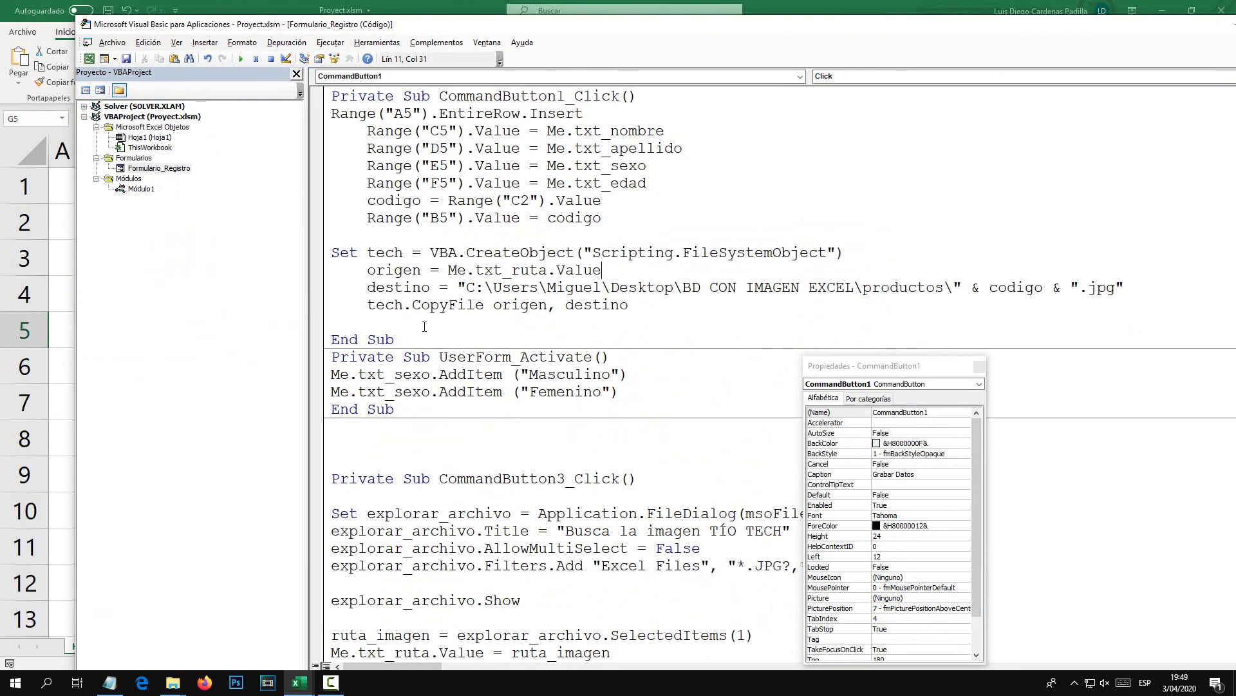
Add Range("G5").Value = codigo & ".jpg" before End Sub.
key("Return")
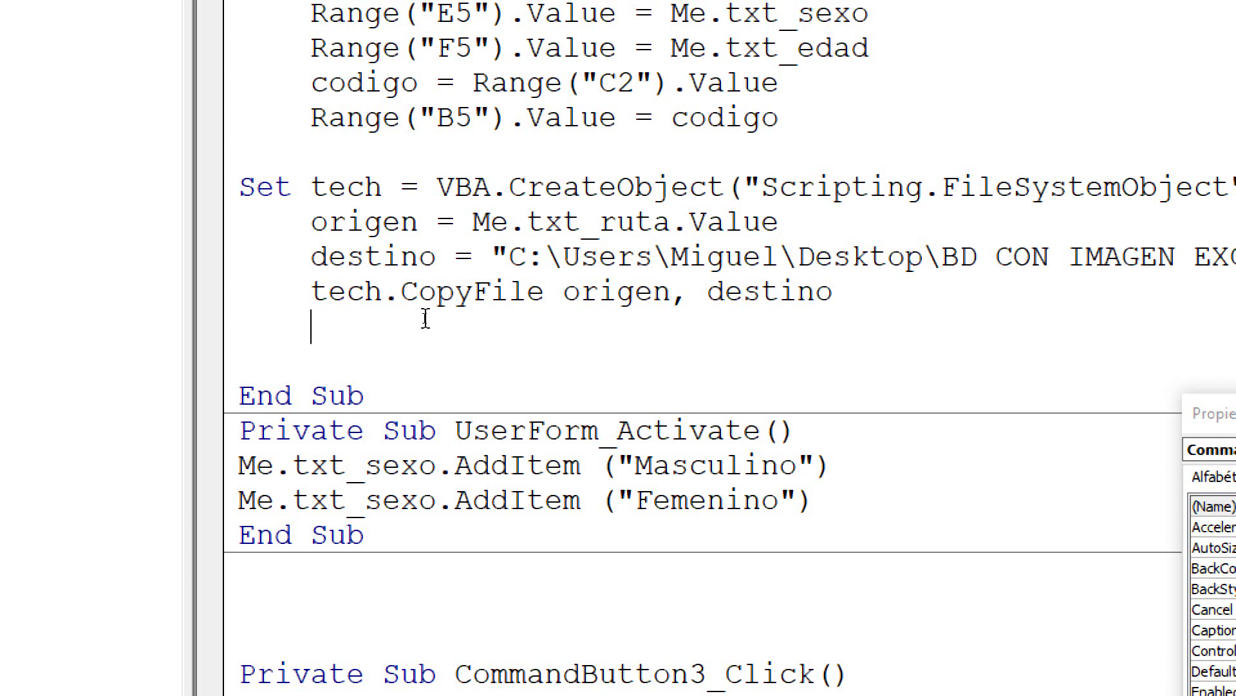
type("Range(")
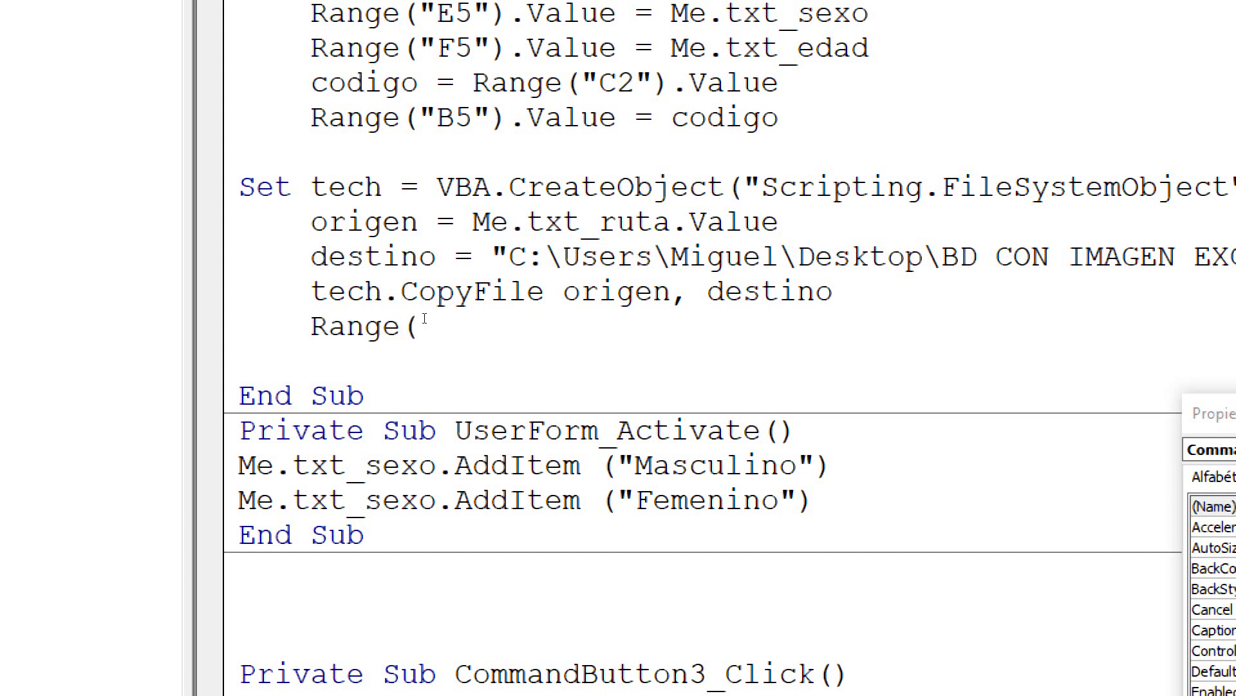
type("\"\")")
key("Left")
key("Left")
type("G5")
type(".")
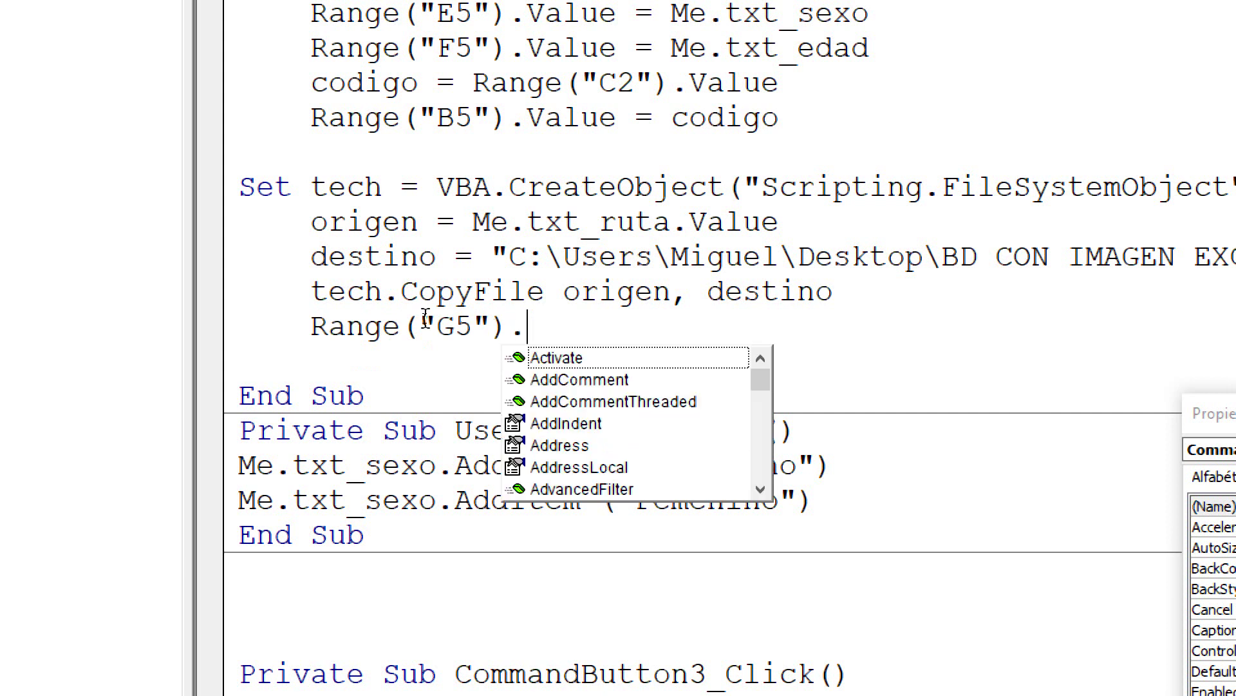
type("value")
key("Tab")
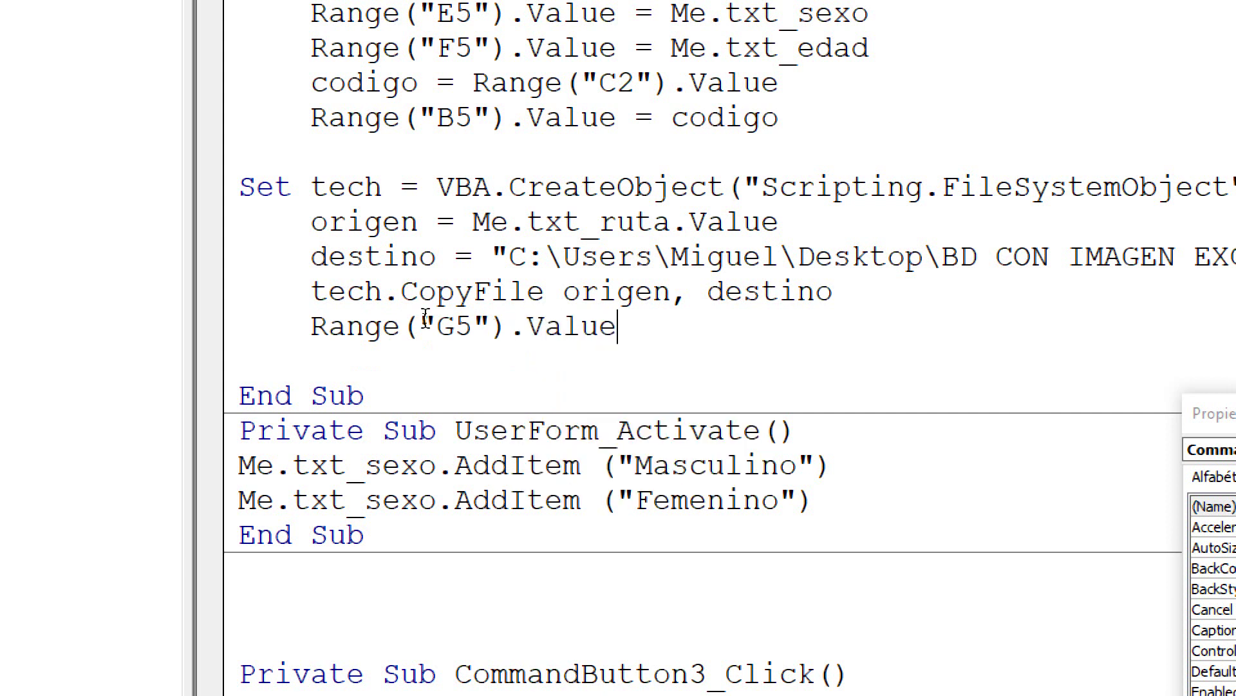
type("= ")
type("codigo")
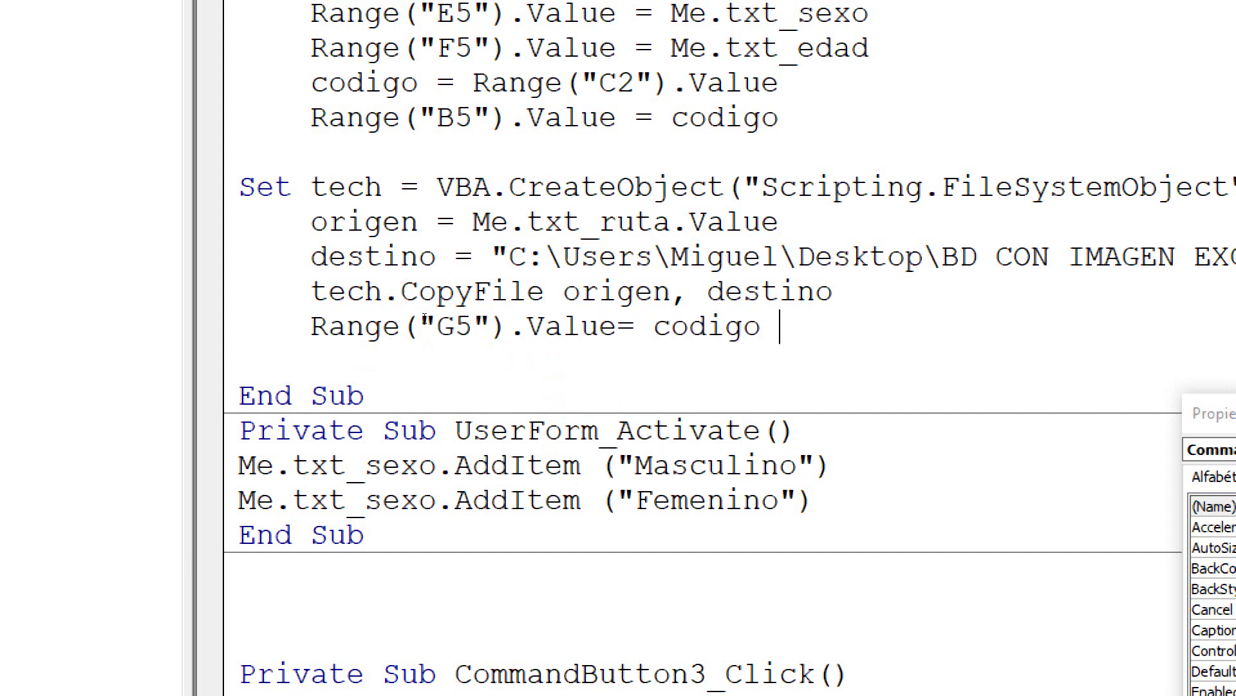
type(" & ")
type("\"")
type(".")
type("jkpg")
key("BackSpace")
key("BackSpace")
key("BackSpace")
type("pg\"")
key("Down")
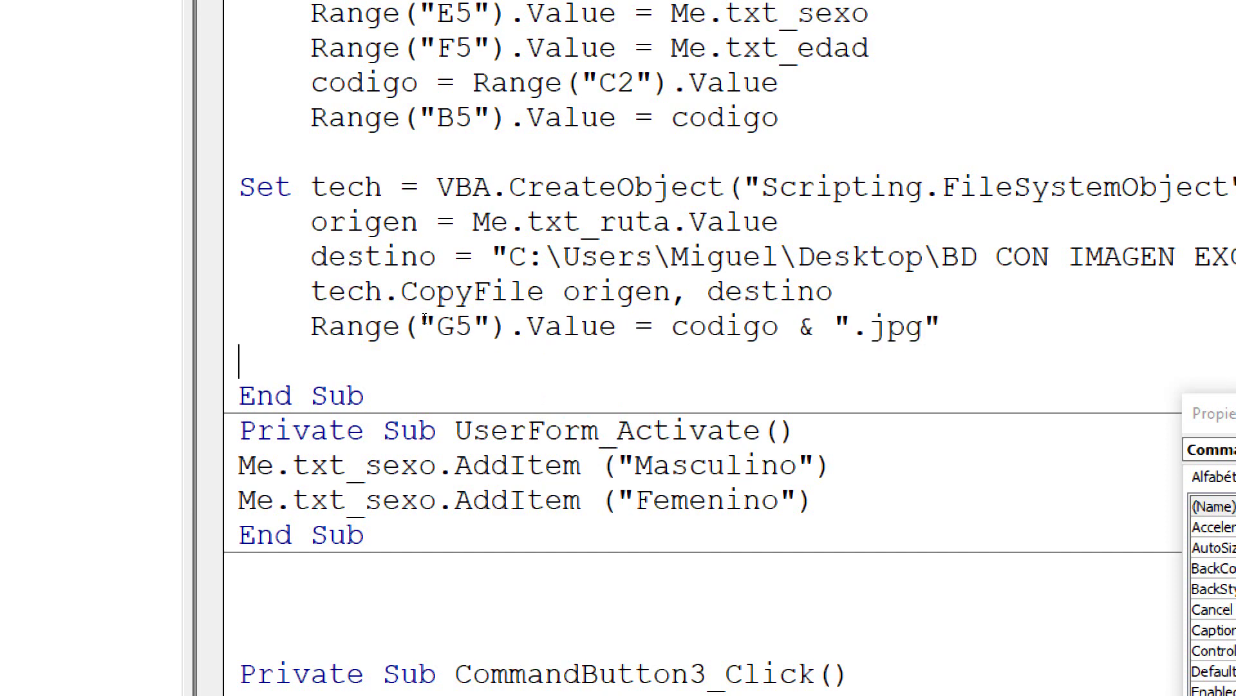
Save the workbook and close the VBA editor.
key("alt+F11")
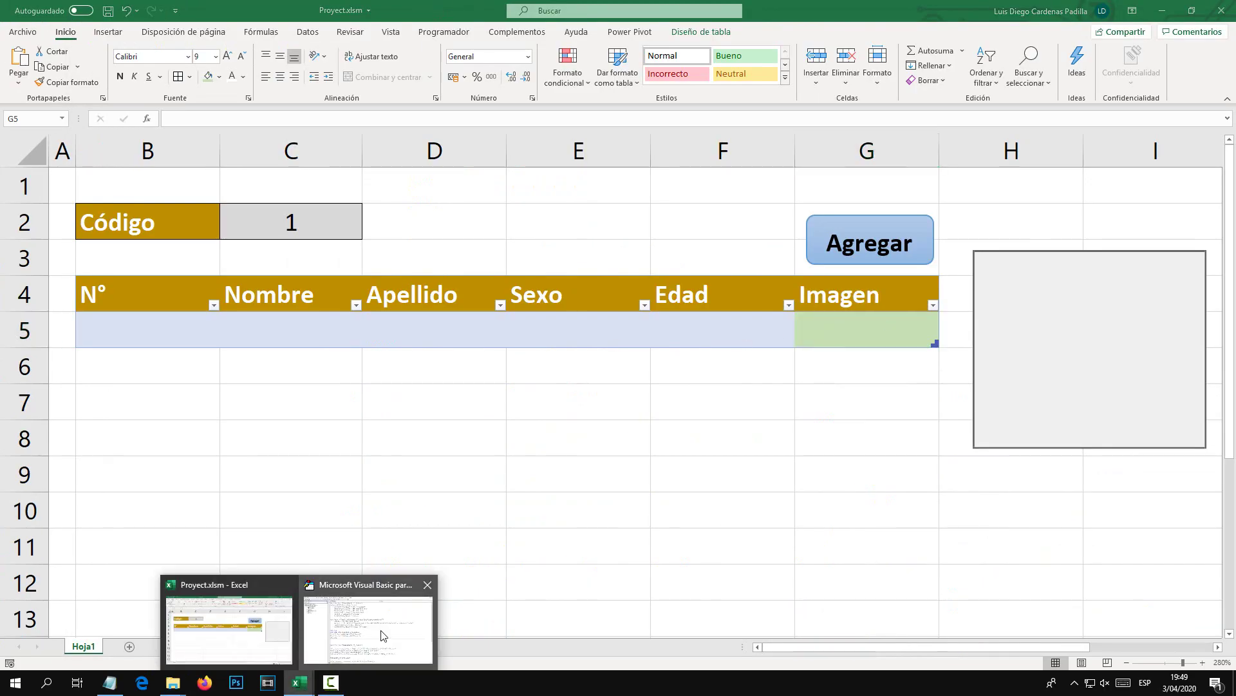
left_click(385, 635)
left_click_drag(699, 324, 372, 322)
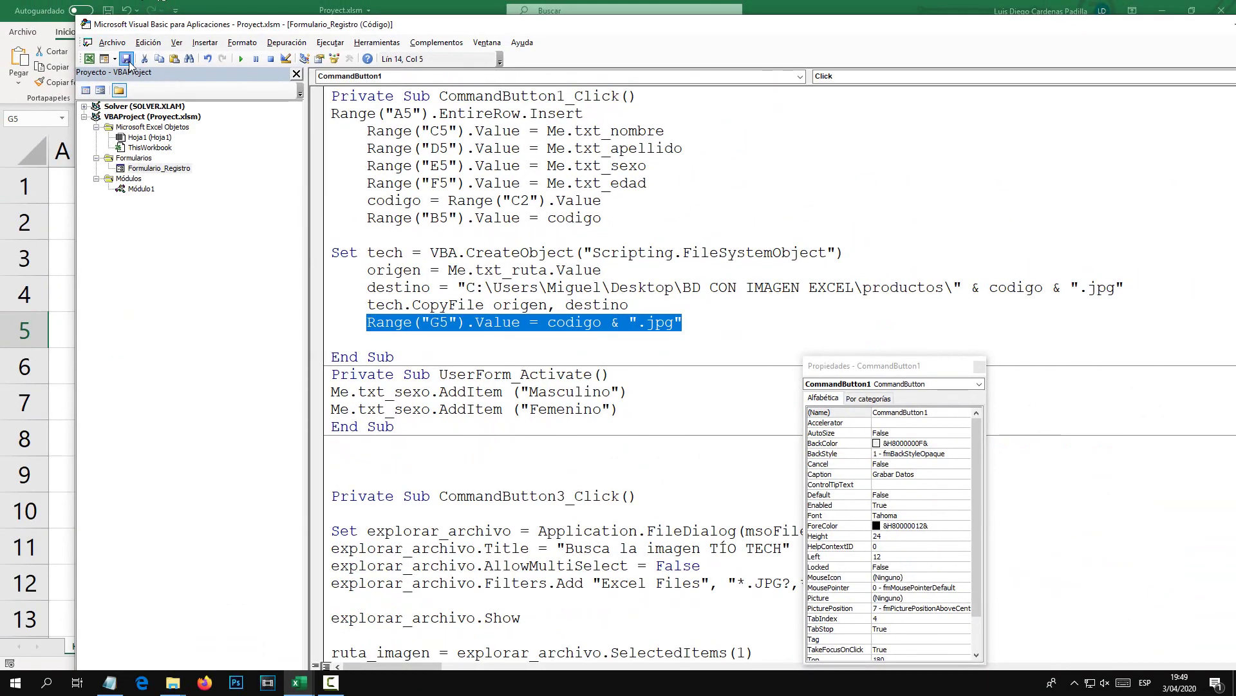
left_click(126, 58)
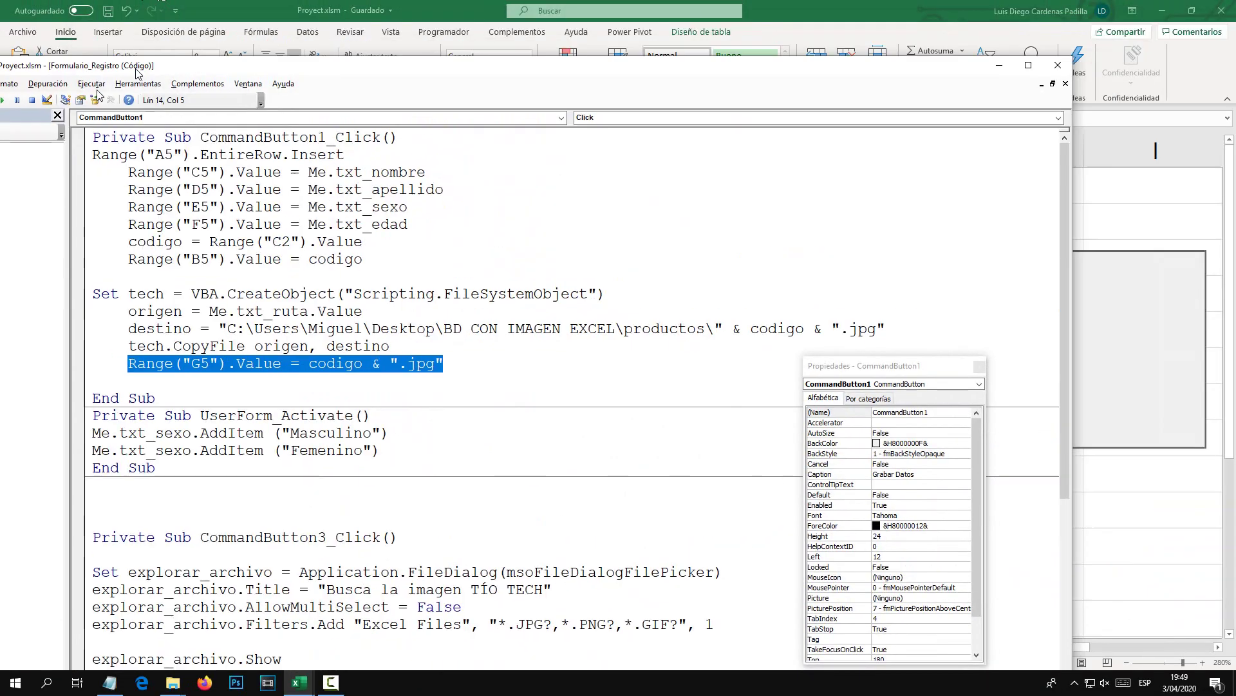
left_click_drag(451, 24, 174, 86)
left_click(1019, 90)
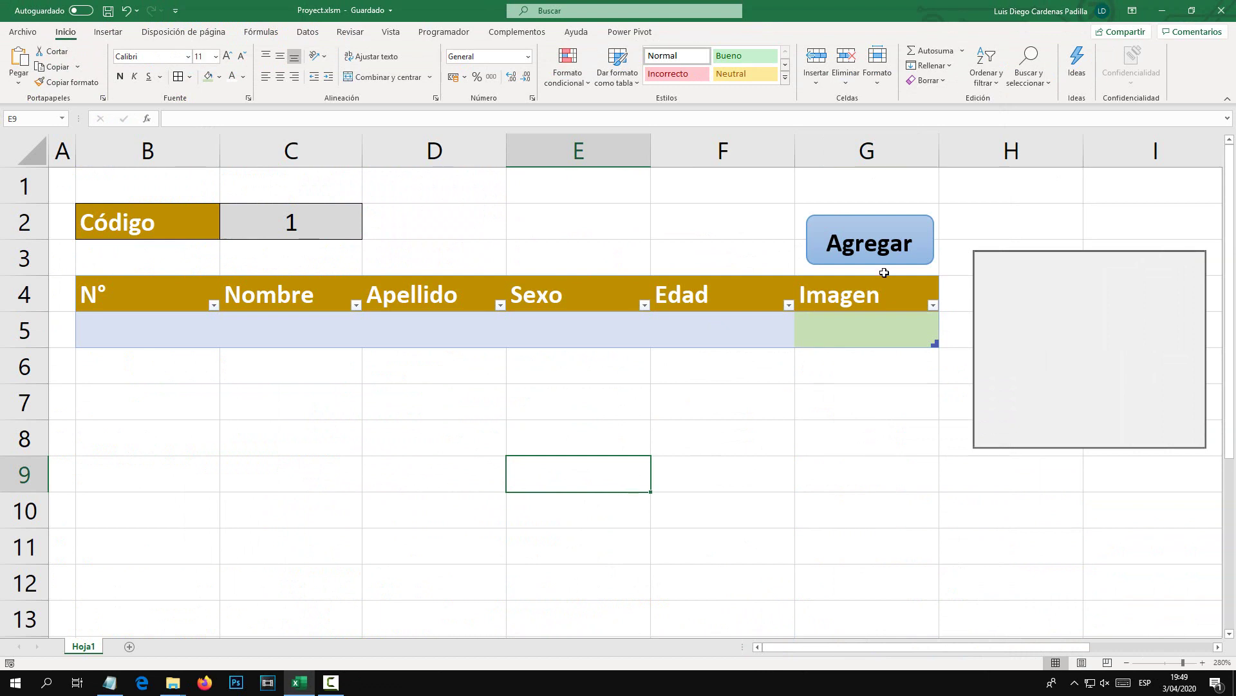
Open the record entry form and set Sexo to Masculino before moving to Edad.
left_click(877, 250)
type("Vela")
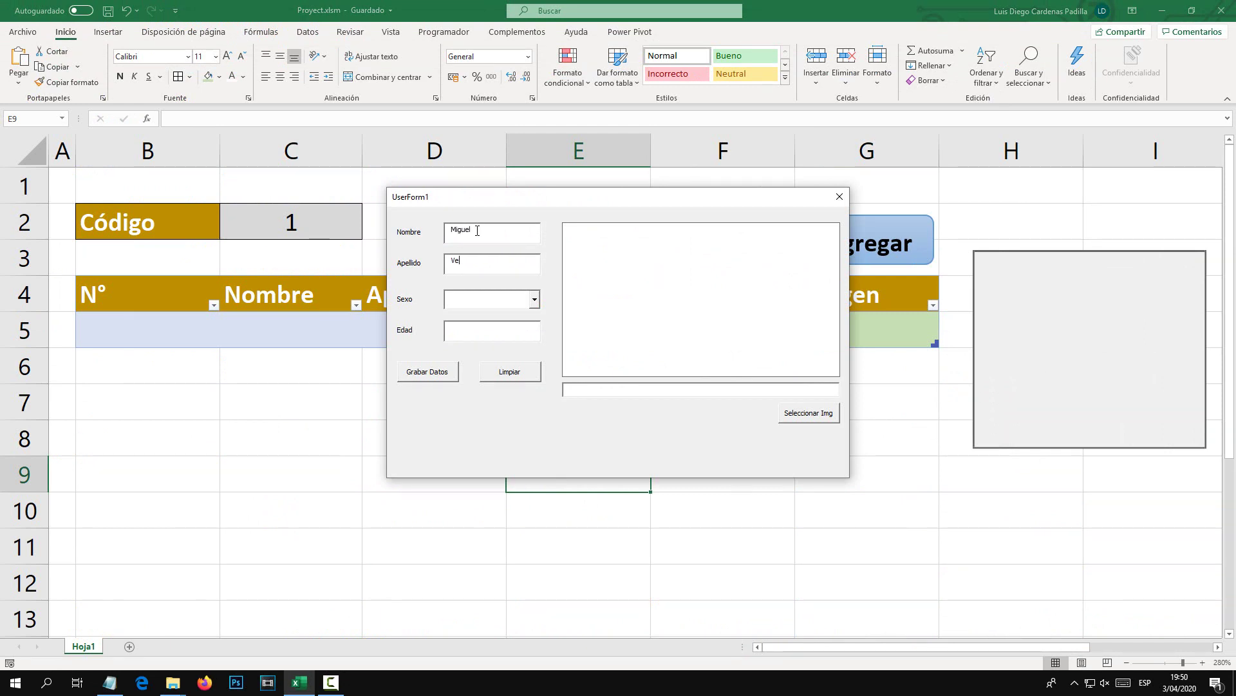
left_click(535, 300)
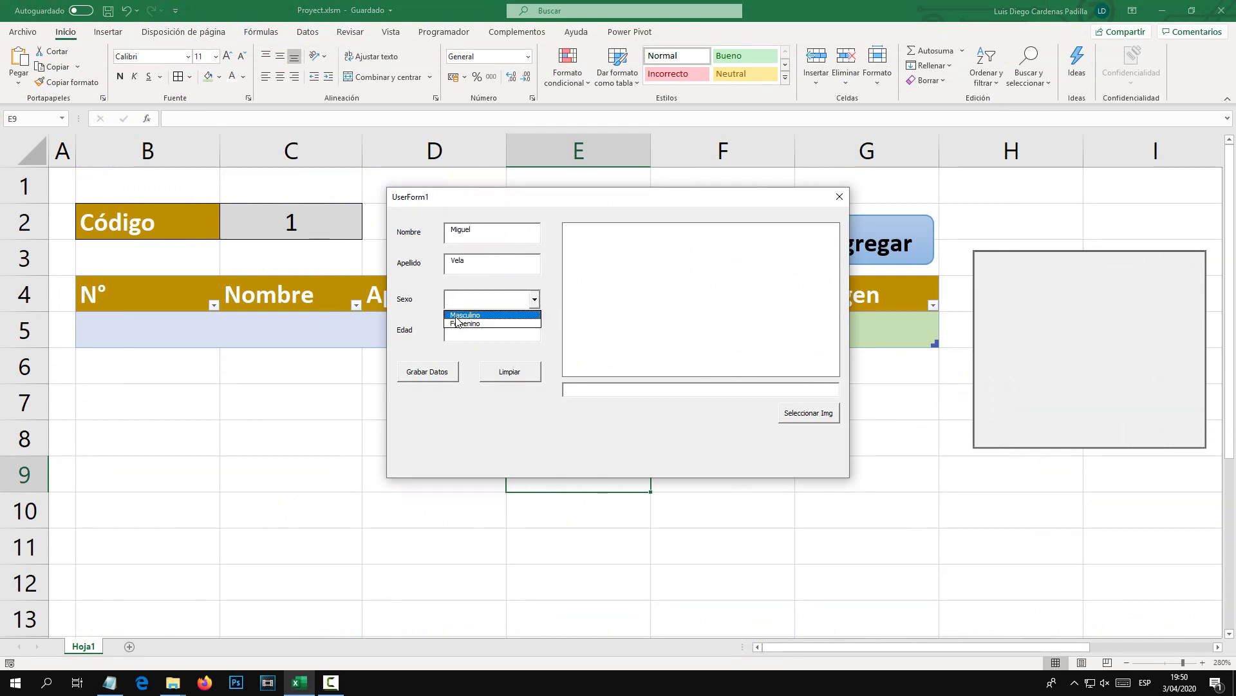
left_click(464, 316)
left_click(481, 335)
type("28")
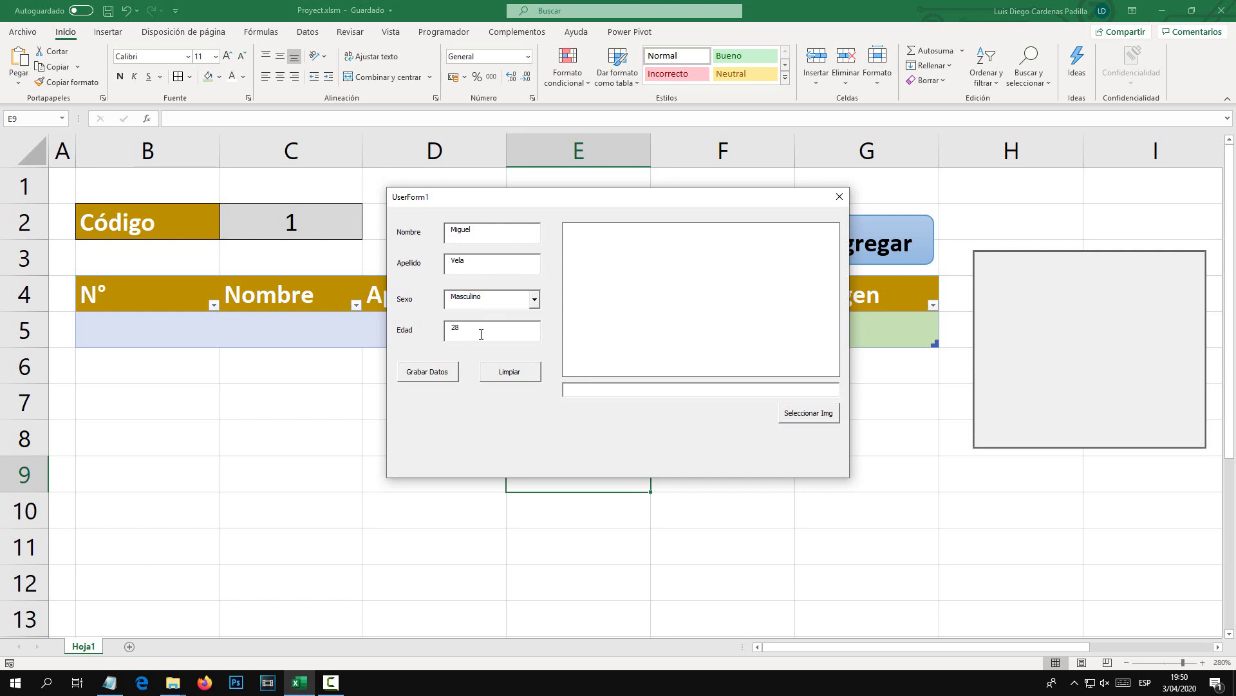
Attach BG.jpg from the SCROLL_BAR_EXCEL folder and save the record as row 1 with 1.jpg.
left_click(813, 414)
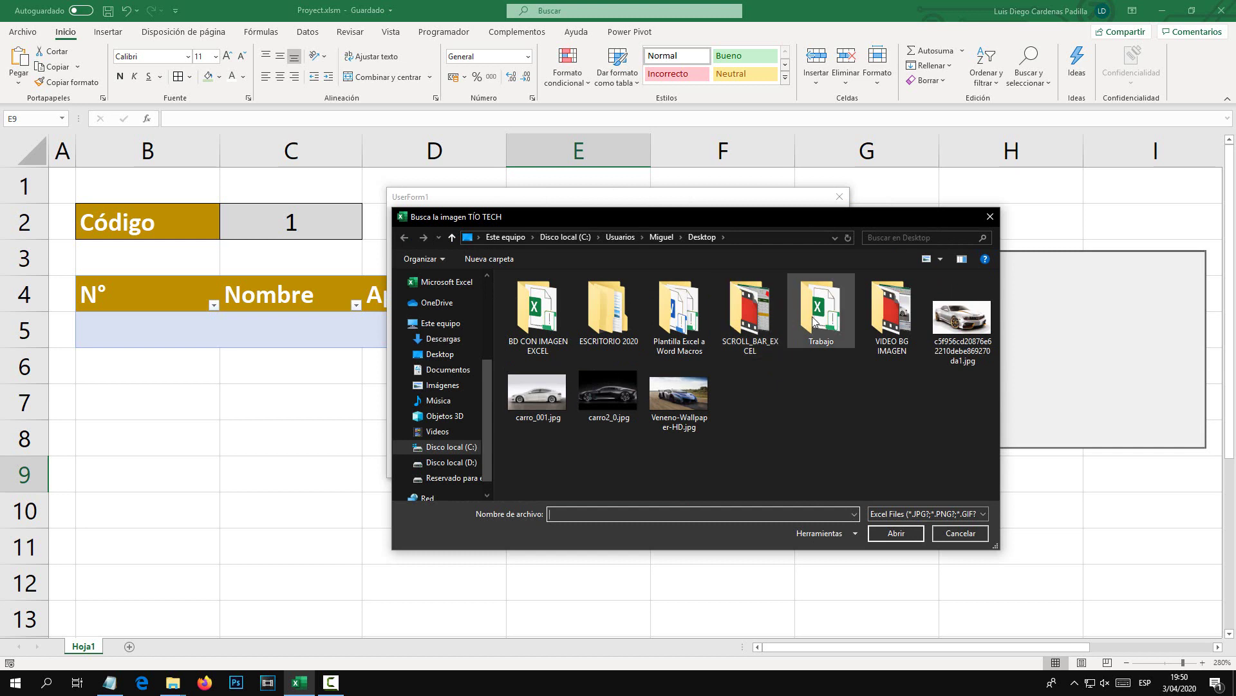
double_click(757, 322)
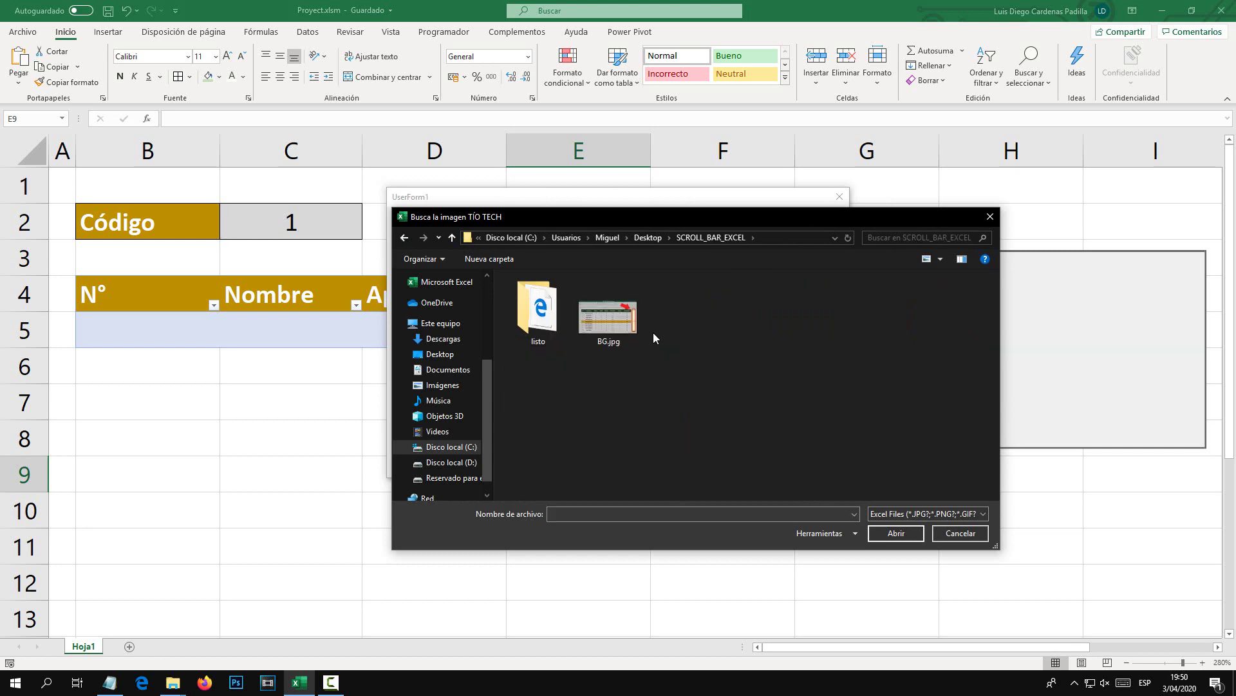
double_click(610, 318)
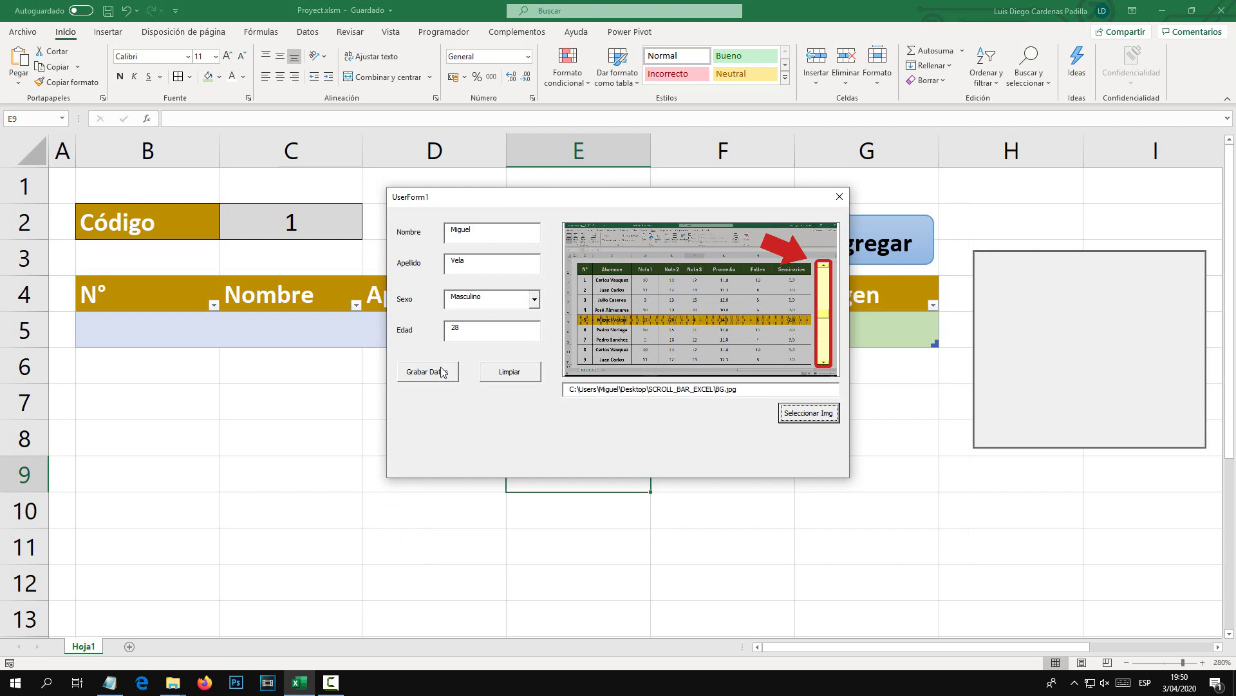
left_click_drag(546, 196, 552, 374)
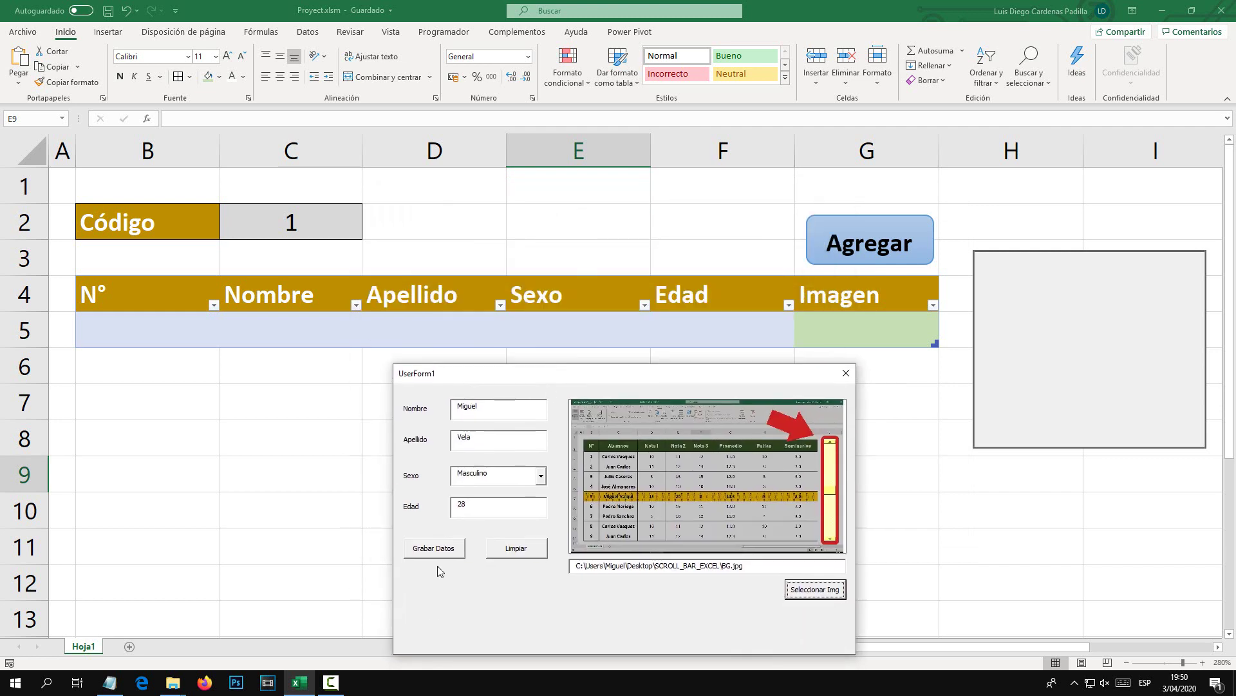
left_click(447, 548)
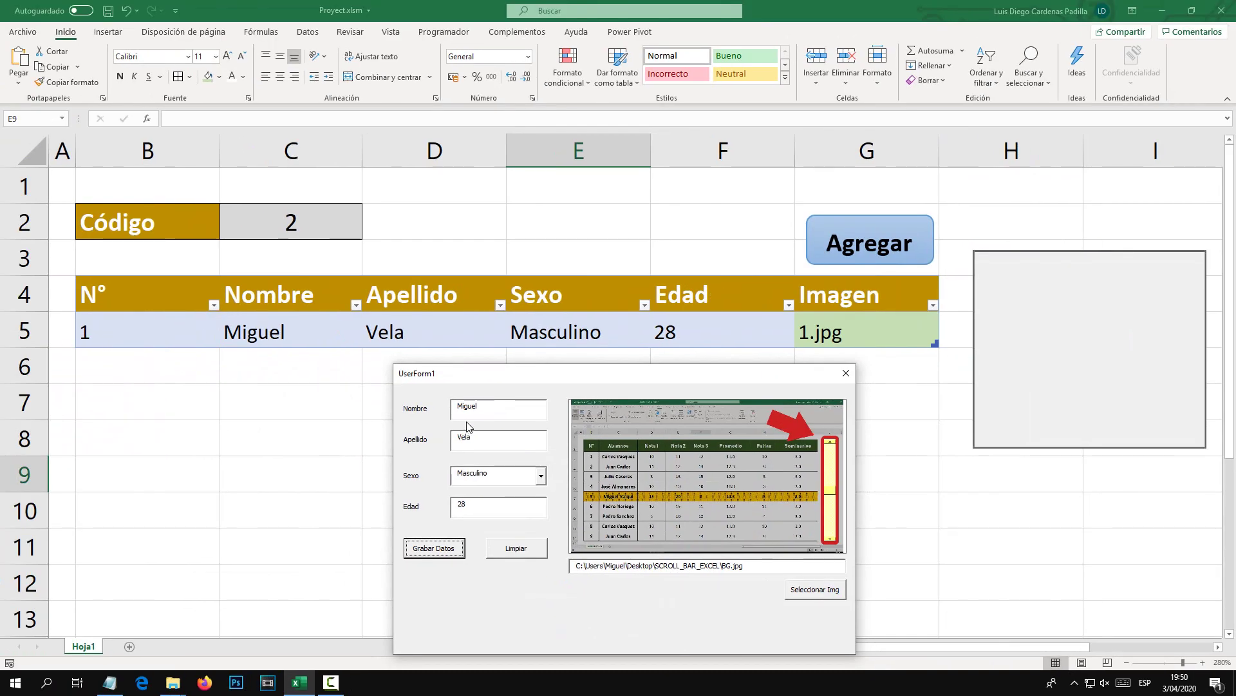
key("Tab")
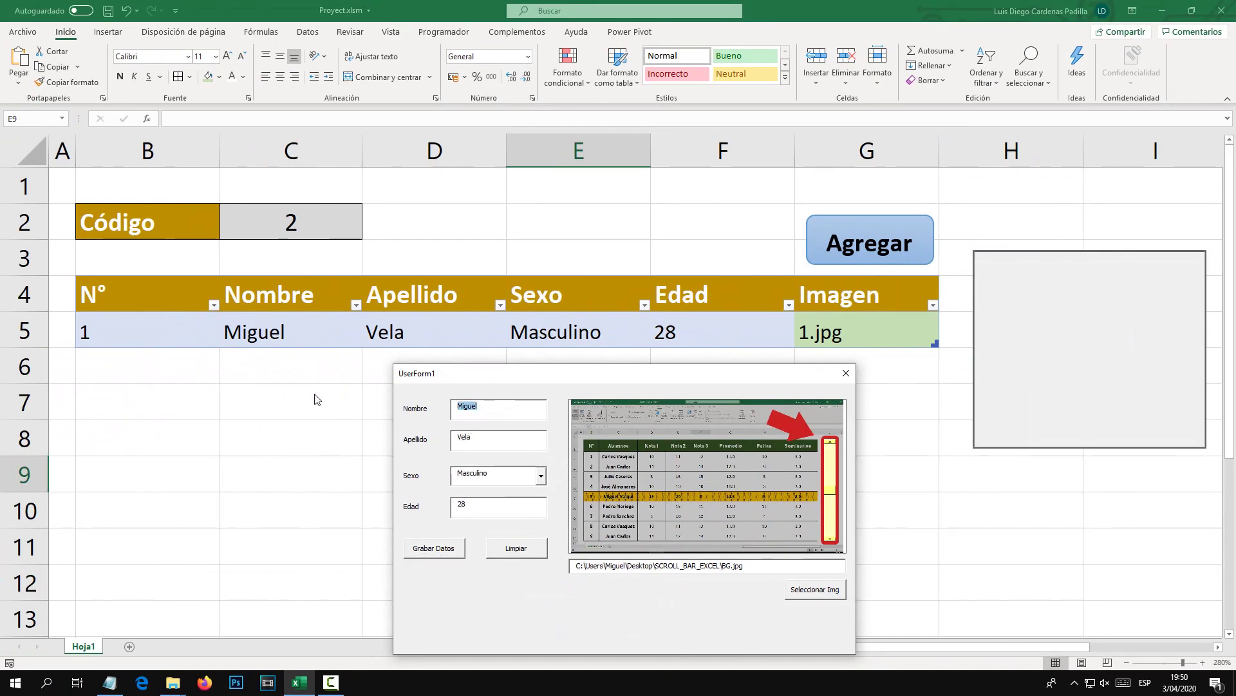
Enter a first name, surname and age 45, and choose carro2_0.jpg as the image.
type("Julio")
key("Tab")
type("San")
type("45")
left_click(838, 583)
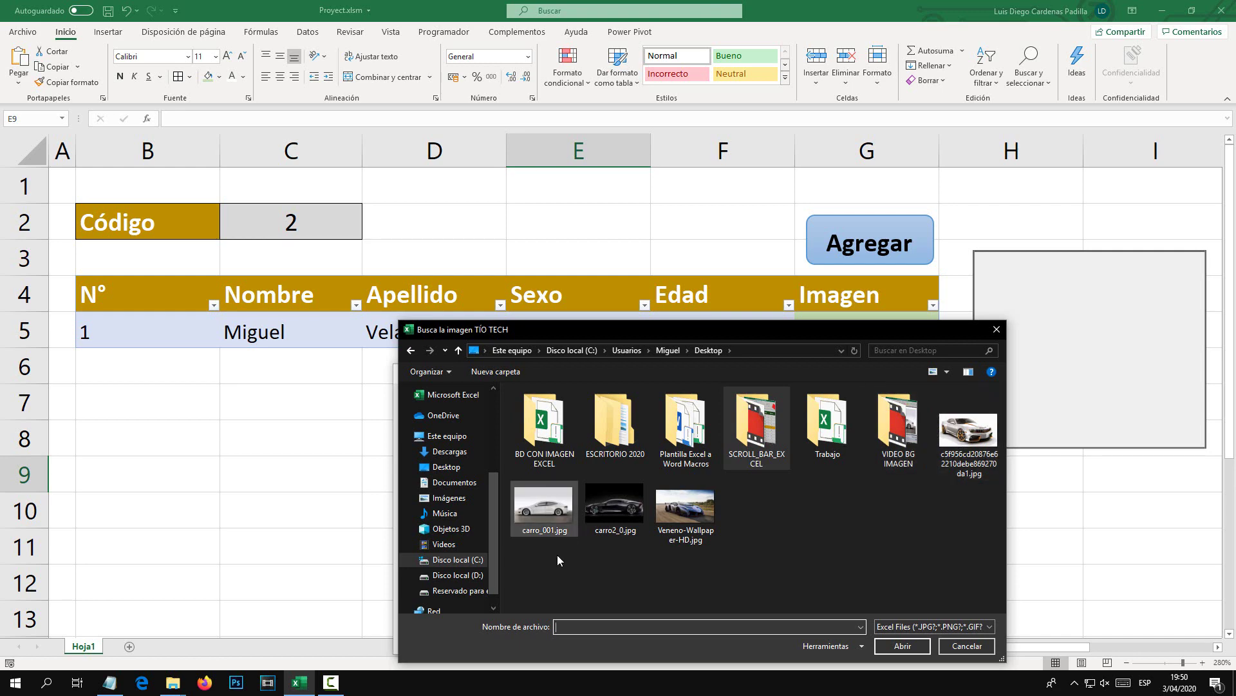
double_click(616, 501)
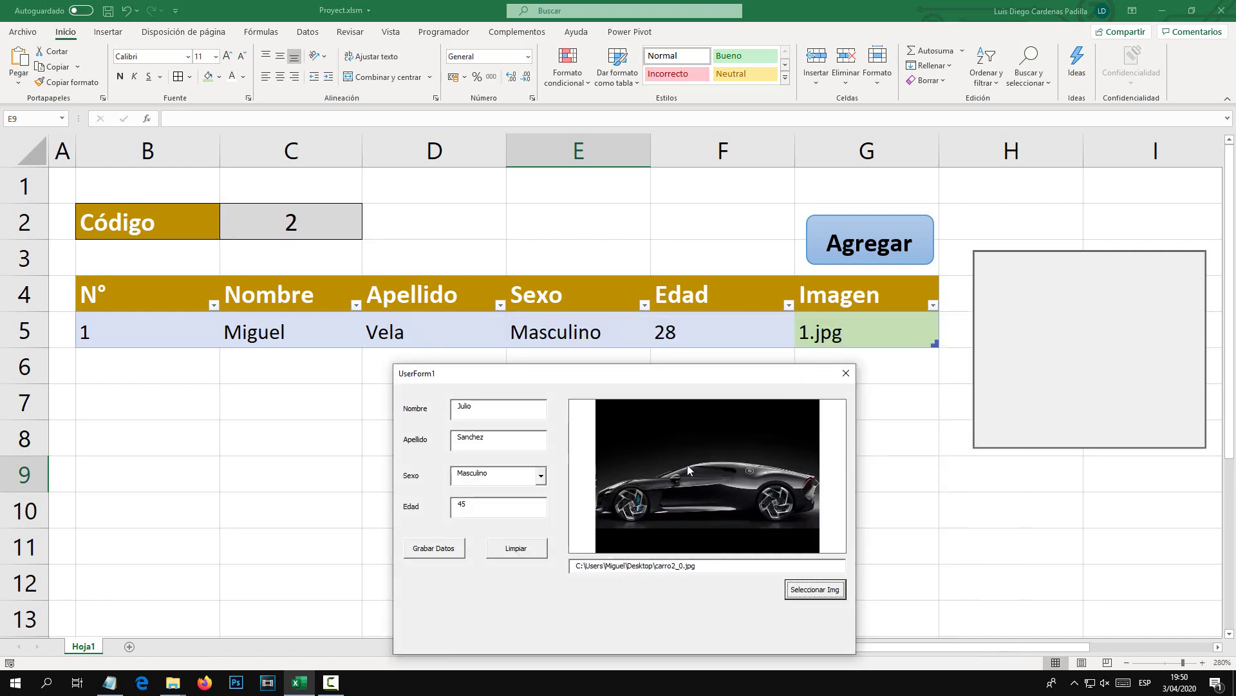
Save the second record as code 2 with 2.jpg, then close the form.
left_click_drag(662, 375, 702, 125)
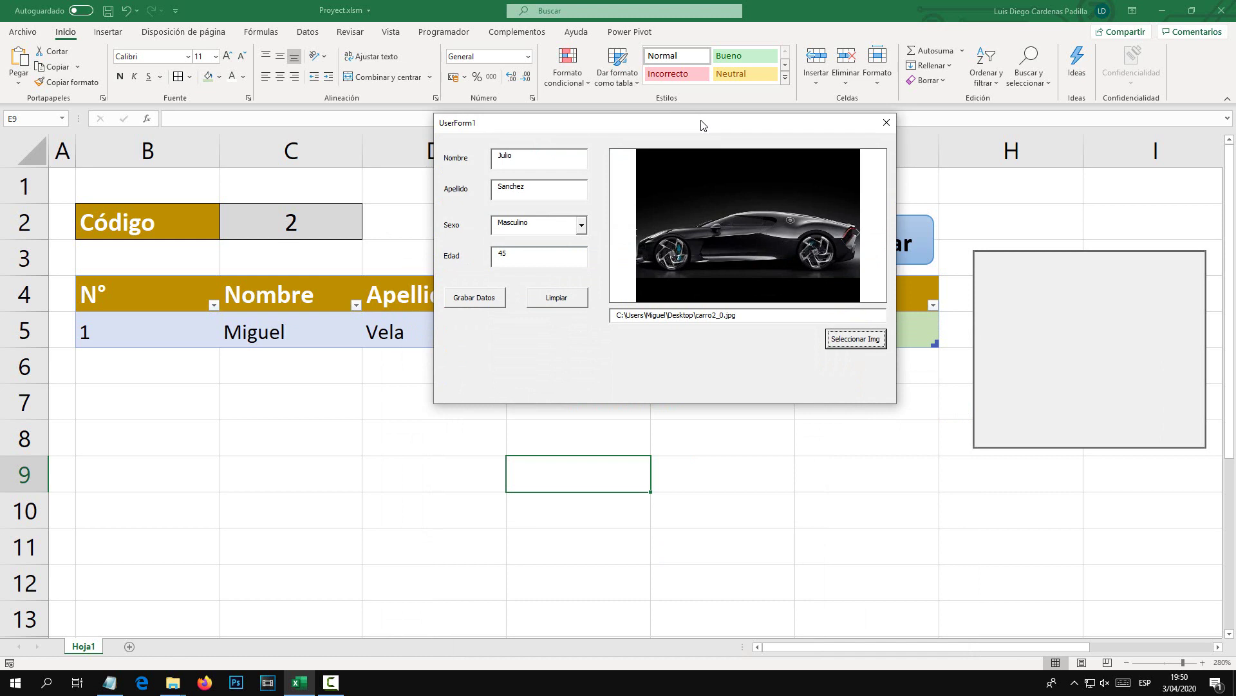
left_click(484, 299)
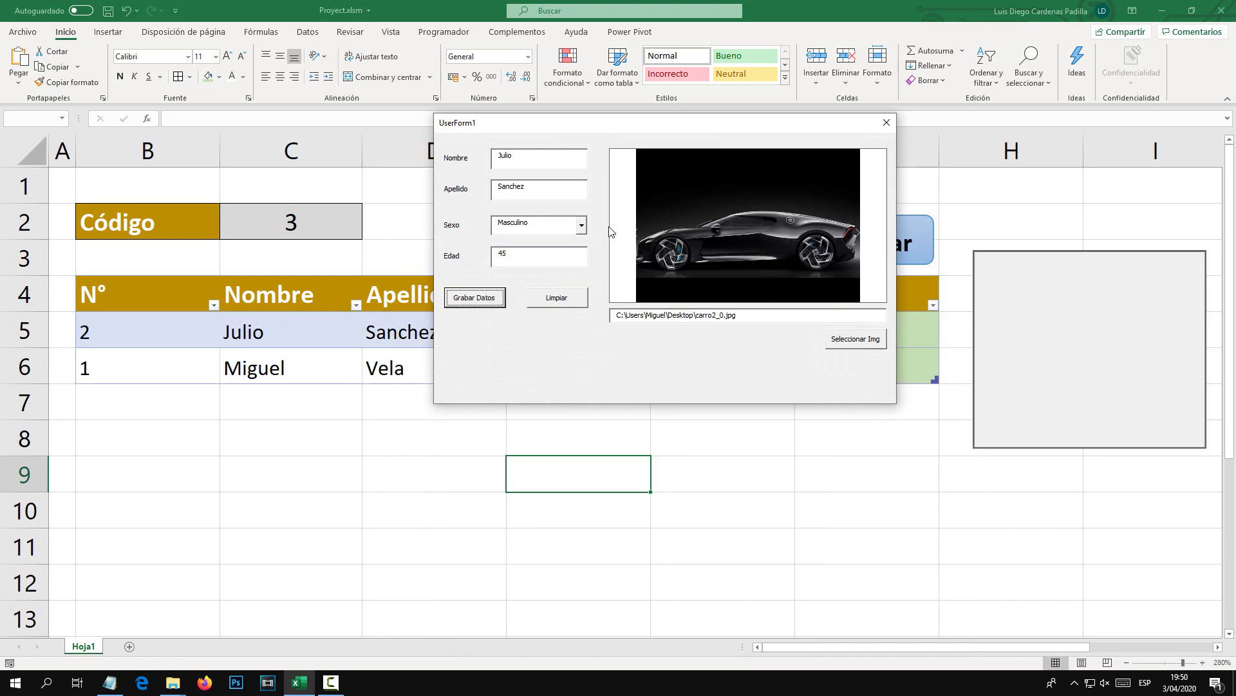
left_click_drag(611, 117, 624, 461)
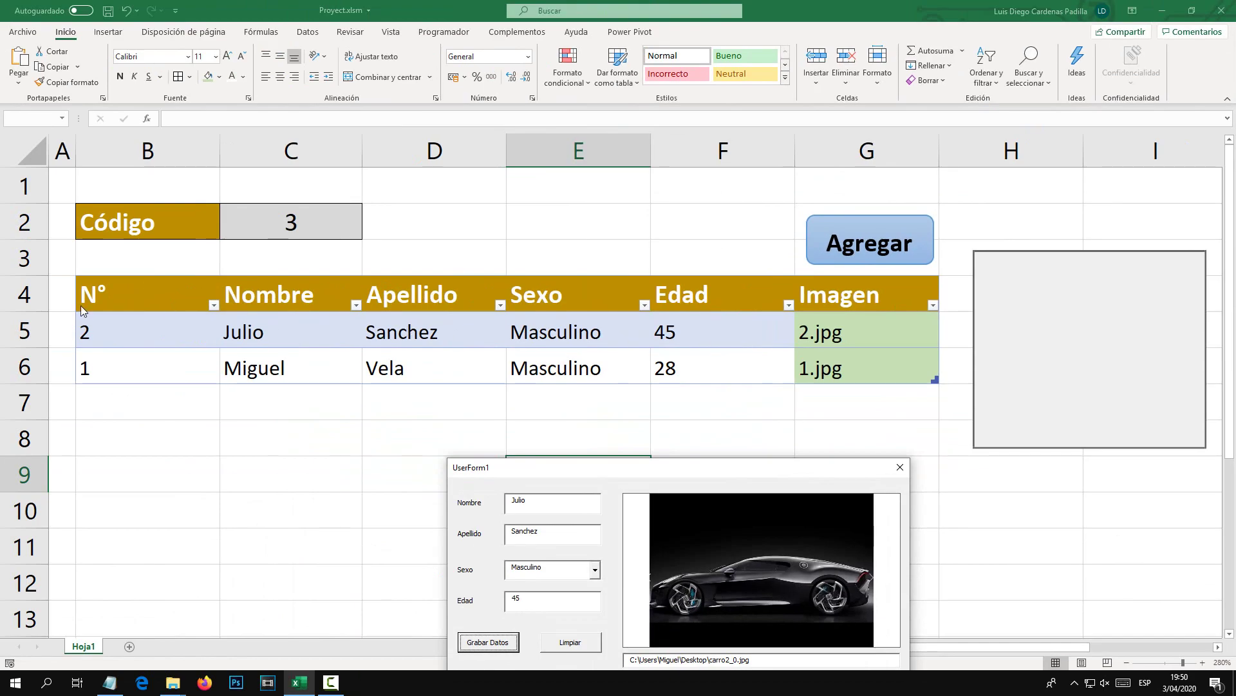
left_click_drag(769, 471, 758, 211)
left_click(767, 214)
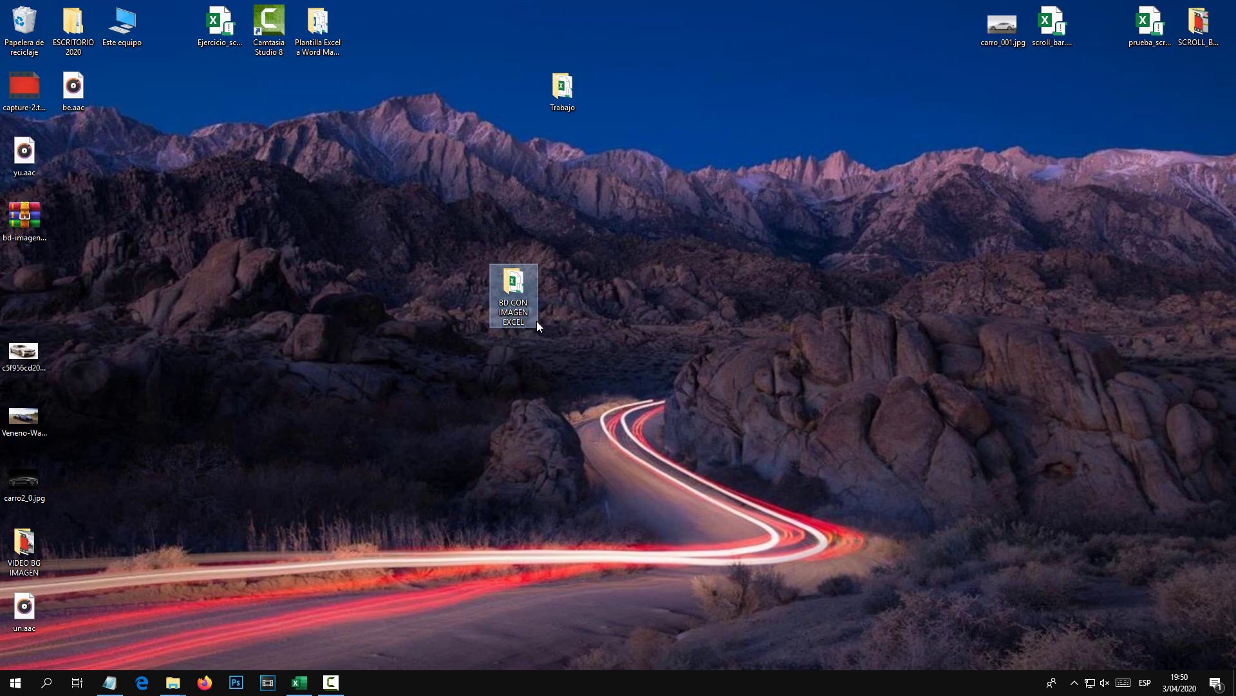
View BD CON IMAGEN EXCEL > productos as large icons, confirm 1.jpg and 2.jpg, and return to Excel.
double_click(523, 272)
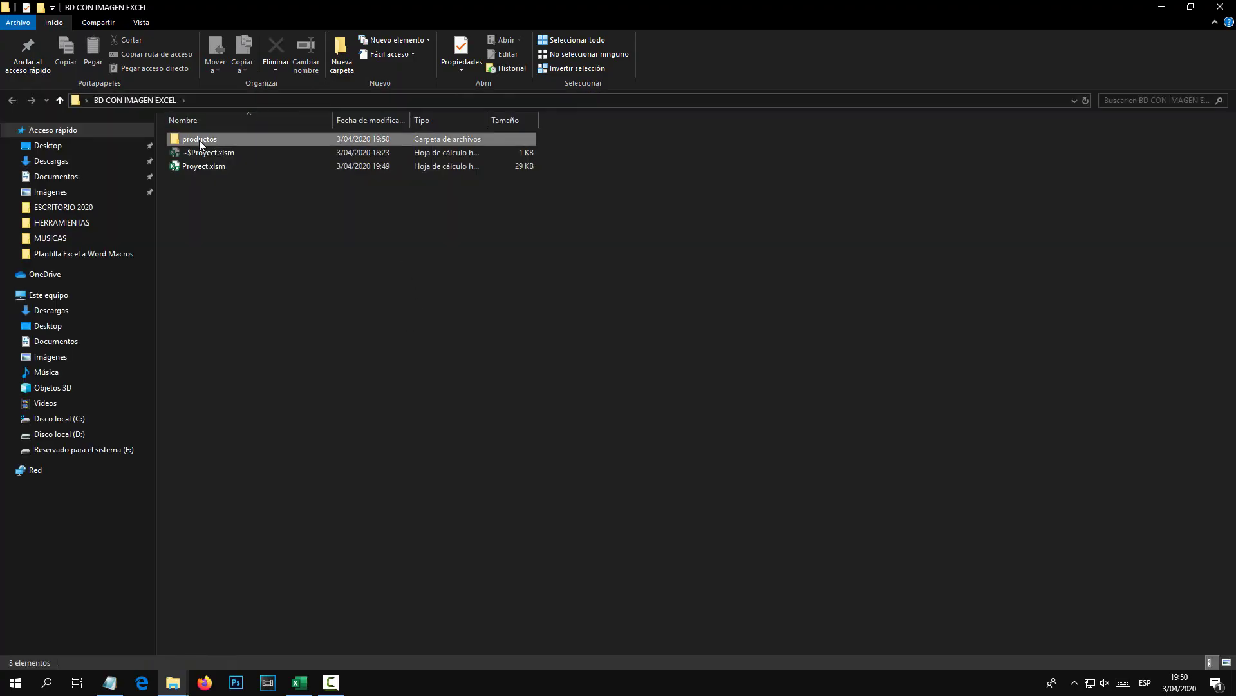
double_click(199, 140)
right_click(213, 171)
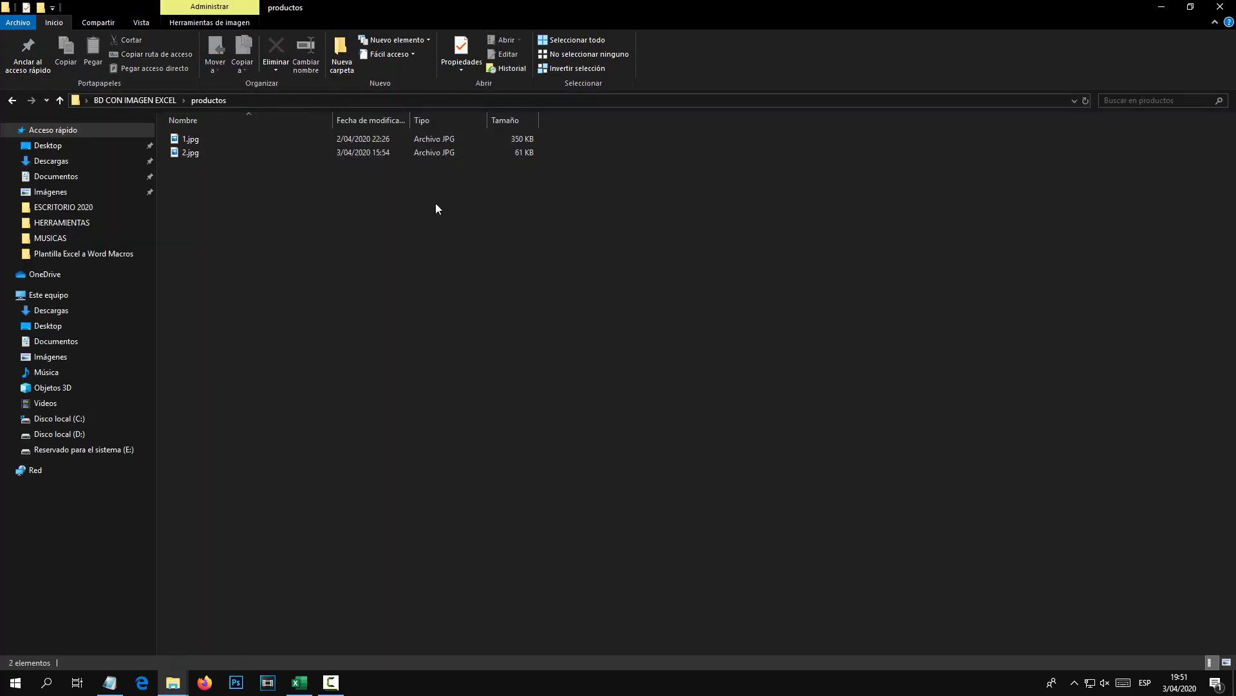
left_click(449, 229)
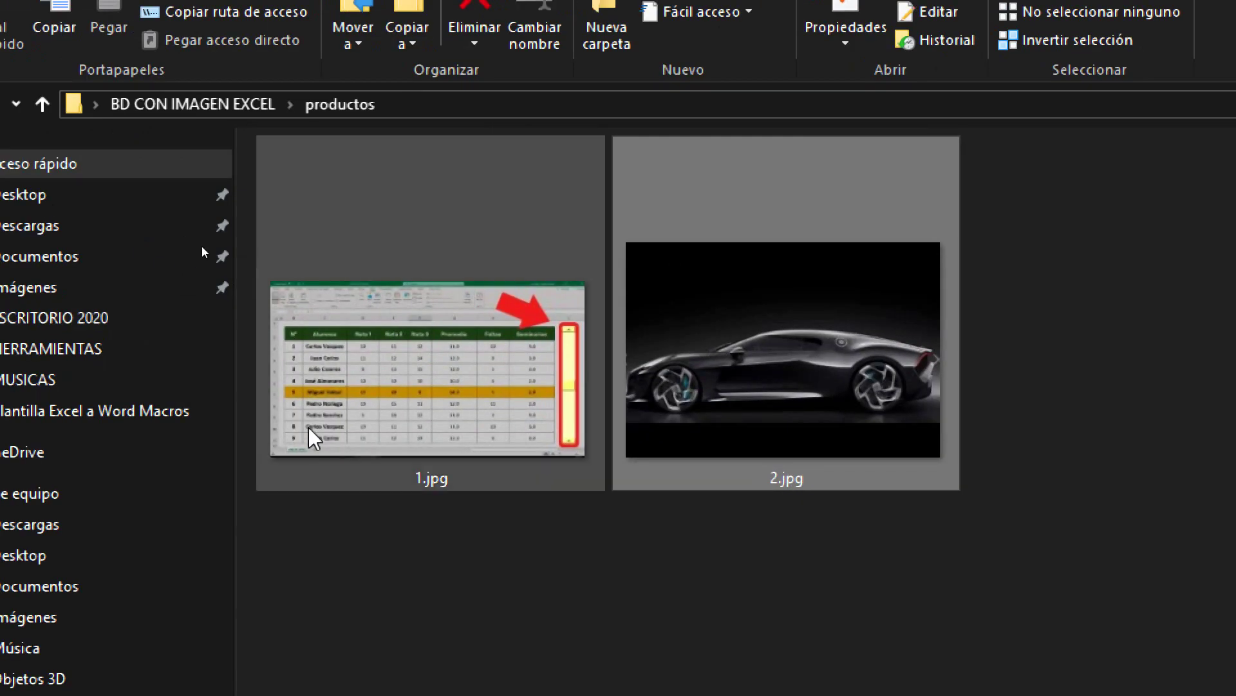
left_click(449, 478)
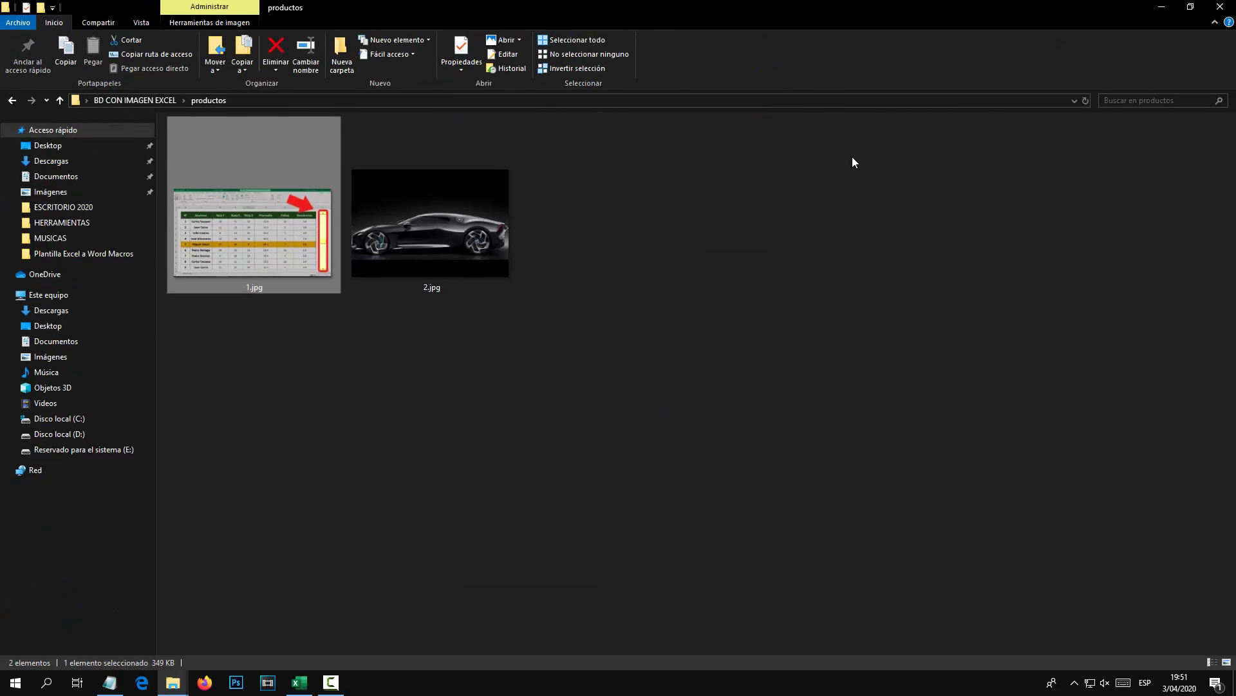
left_click(1227, 7)
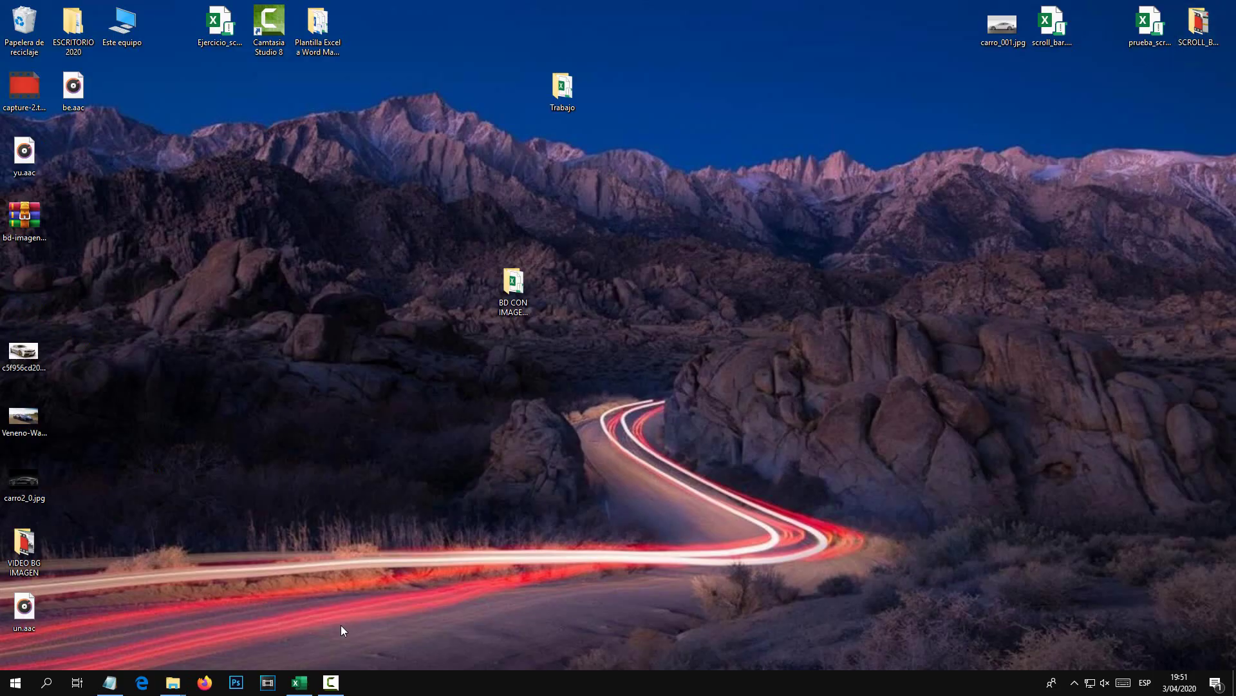
left_click(299, 682)
left_click(356, 506)
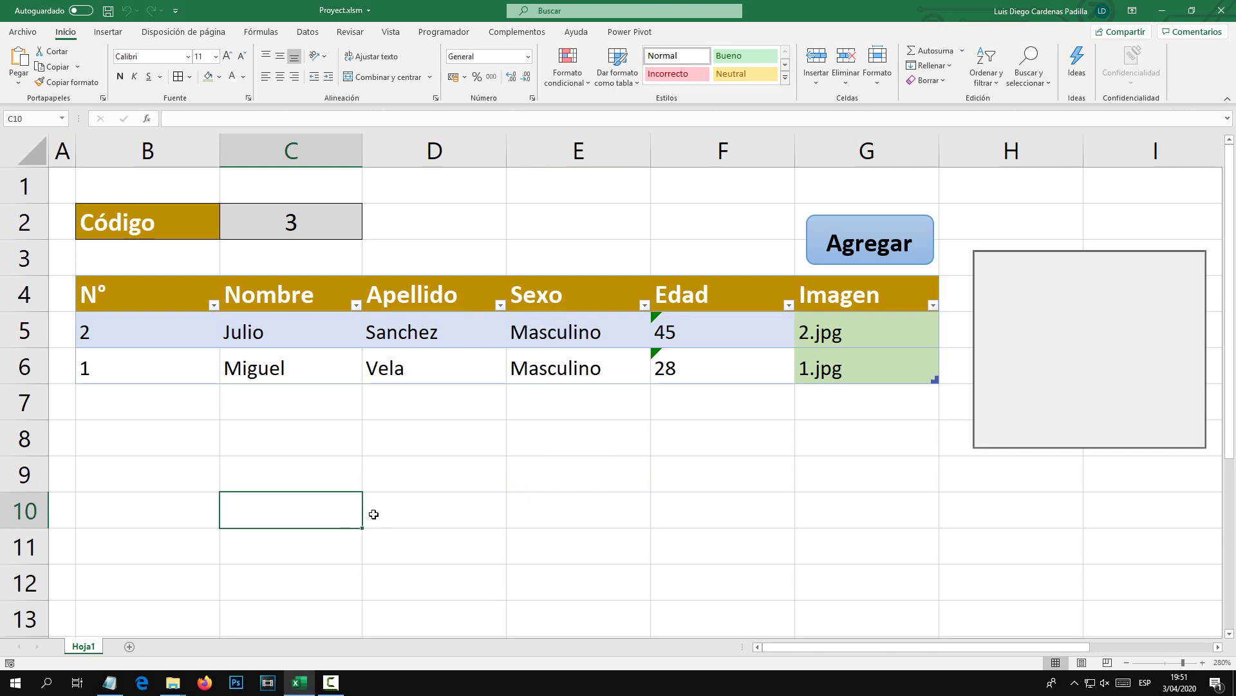
Fill a test record with filler text in Nombre, Apellido and Edad and Sexo Masculino.
left_click(872, 242)
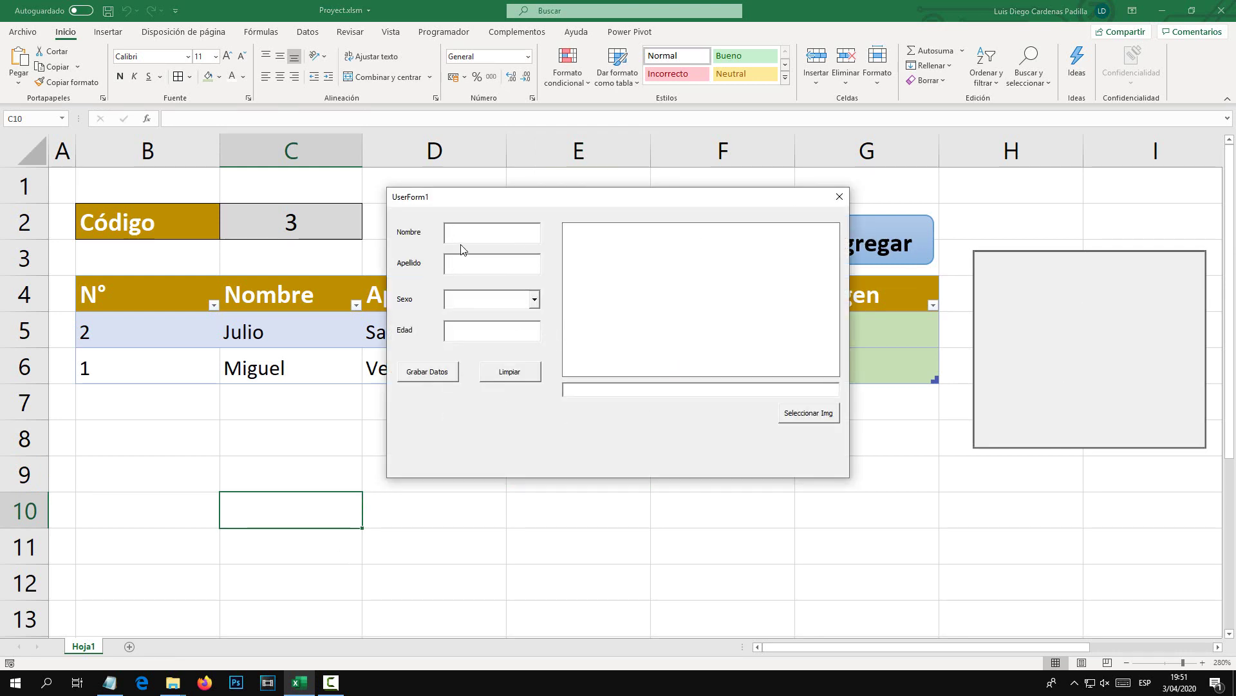
type("fgsdgfsdfg")
left_click(477, 271)
type("dgfsdfgsdgf")
left_click(534, 299)
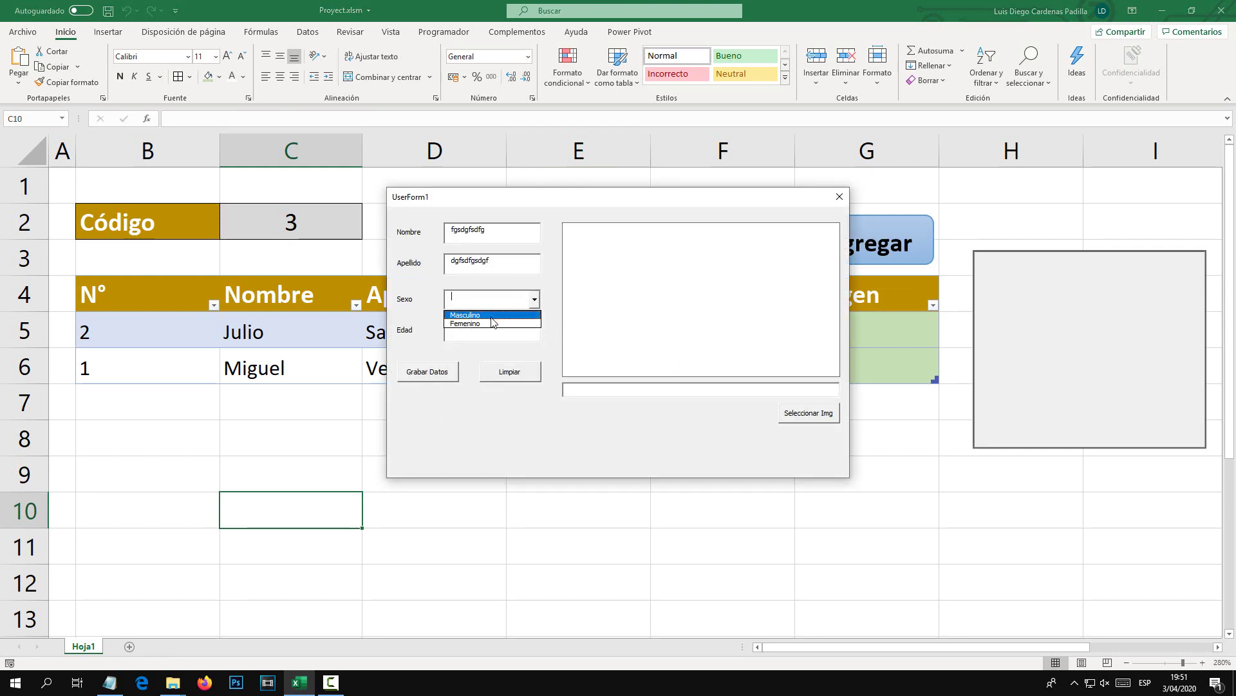
left_click(489, 311)
left_click(485, 332)
type("sdfgsdfg")
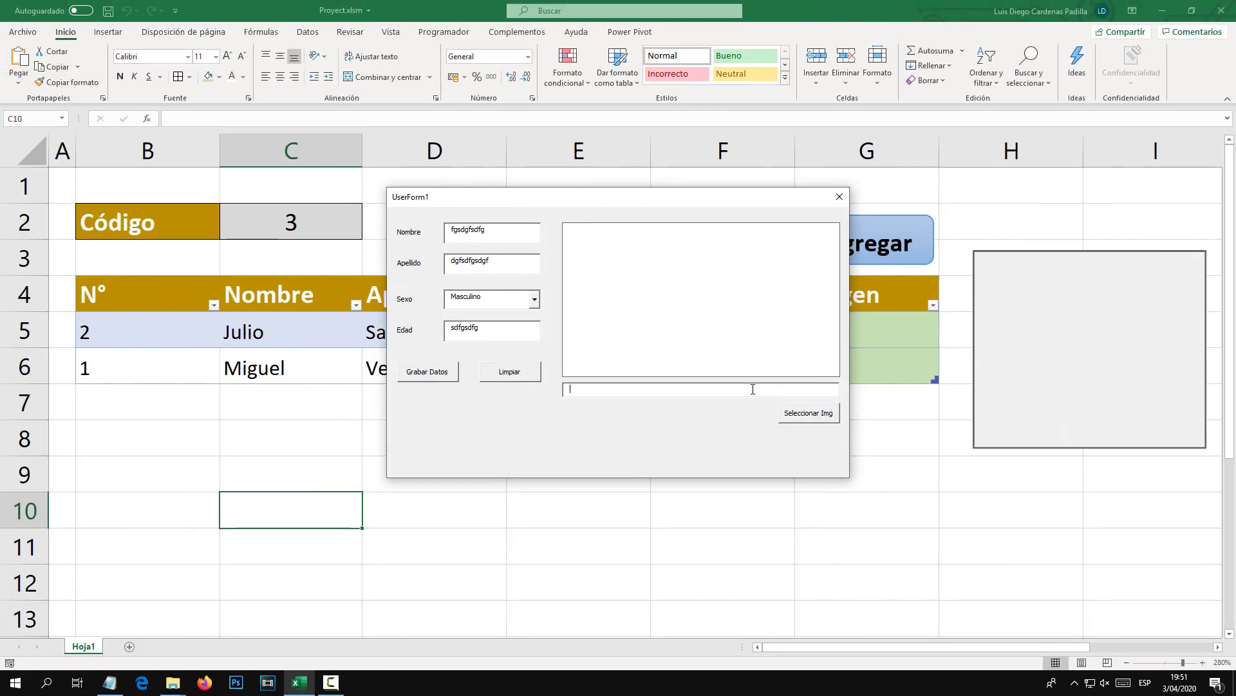
Save the record without an image, hitting run-time error 5, and debug it.
left_click(425, 375)
mouse_move(639, 193)
left_mouse_down()
mouse_move(845, 221)
mouse_move(653, 274)
left_mouse_up()
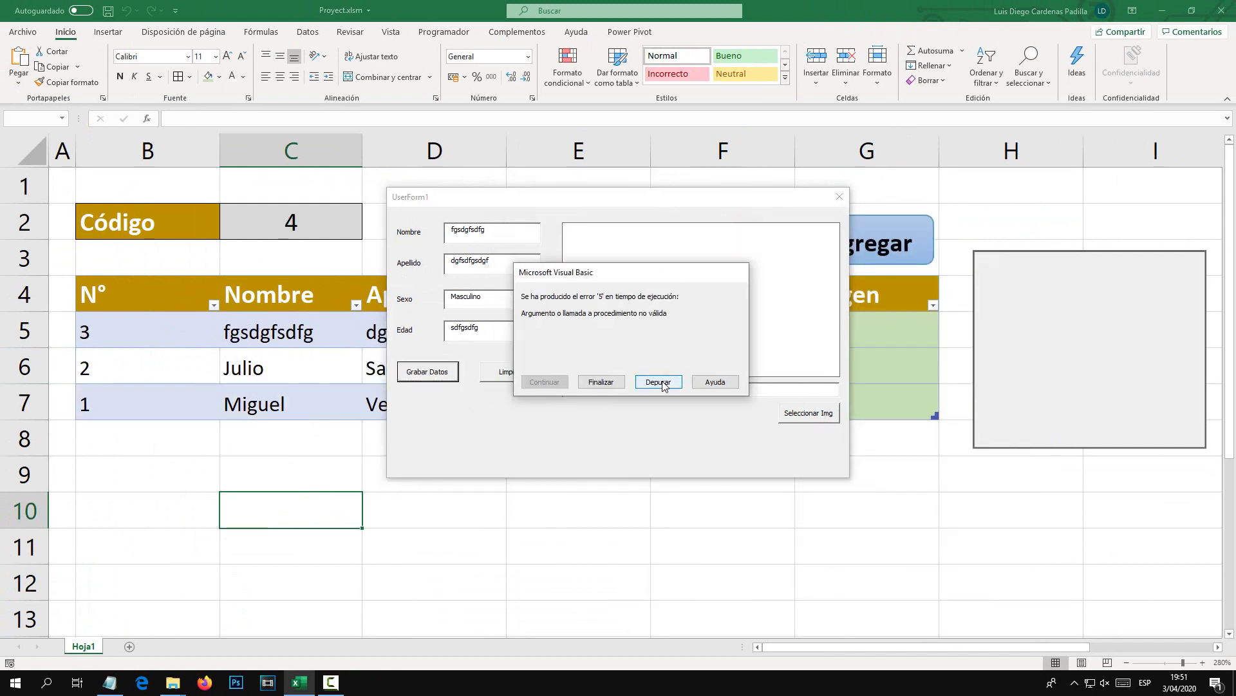
left_click(667, 383)
Inspect origen and destino on the CopyFile line, reset the run, and reopen the CommandButton1_Click code.
left_click(242, 352)
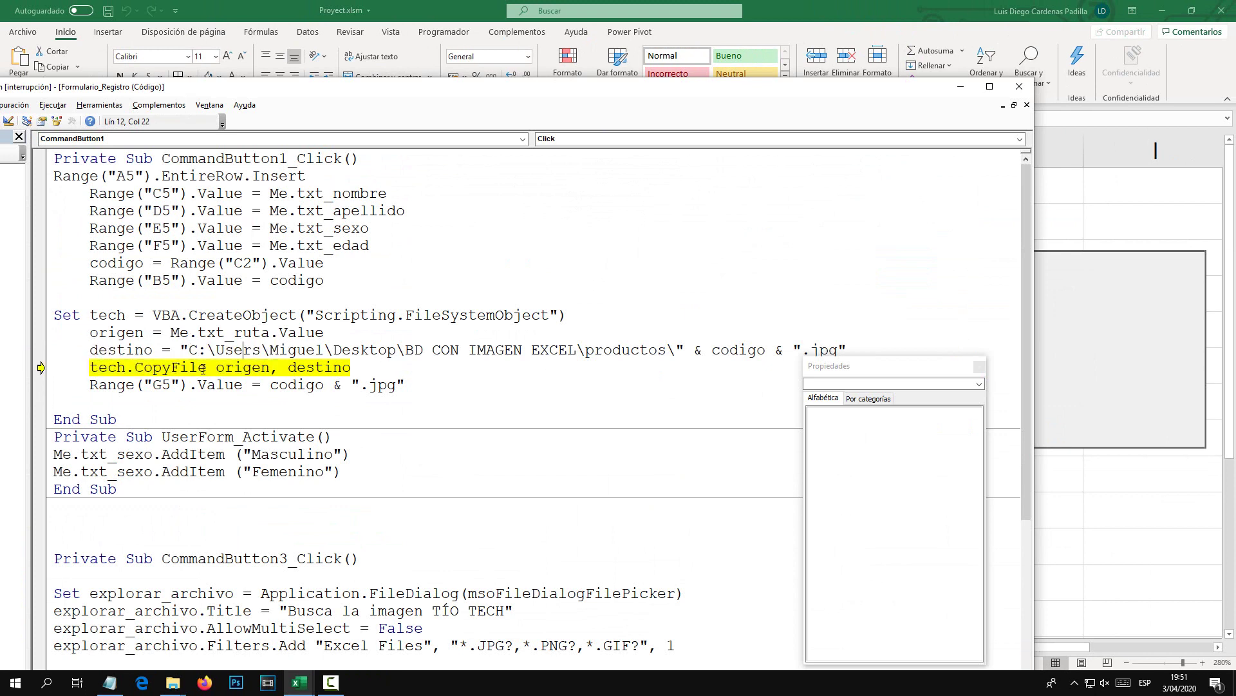
left_click_drag(216, 367, 269, 367)
left_click_drag(358, 371, 293, 369)
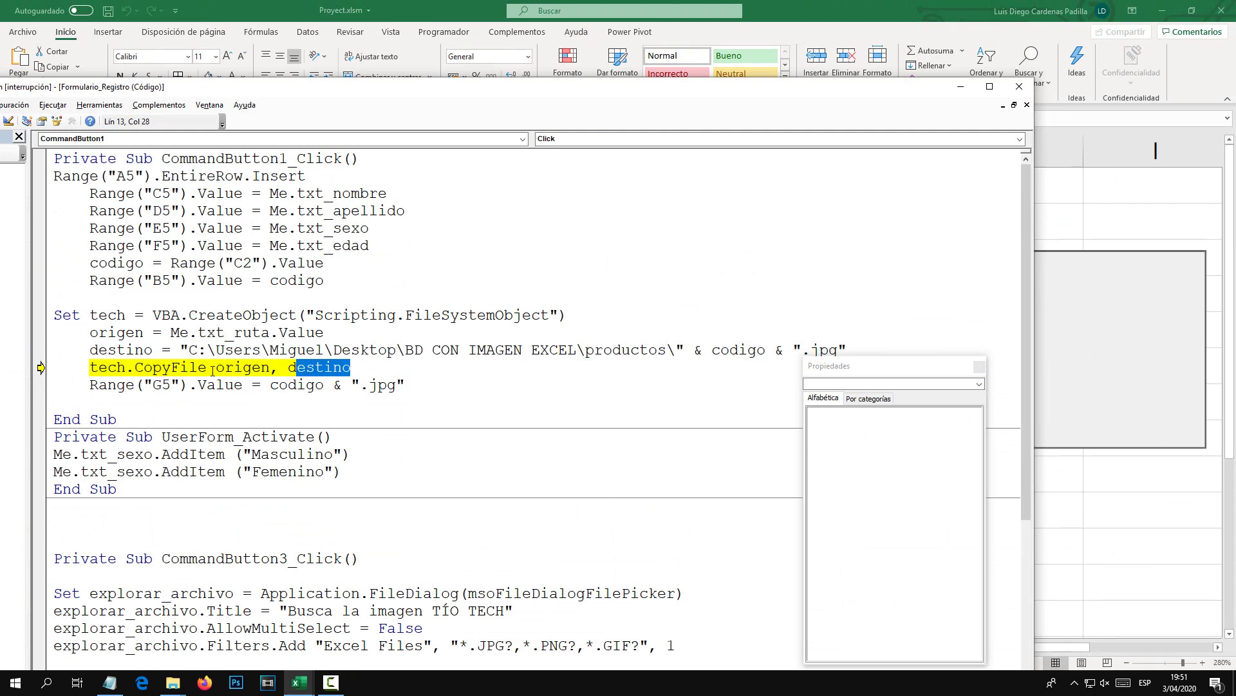
left_click_drag(215, 367, 271, 367)
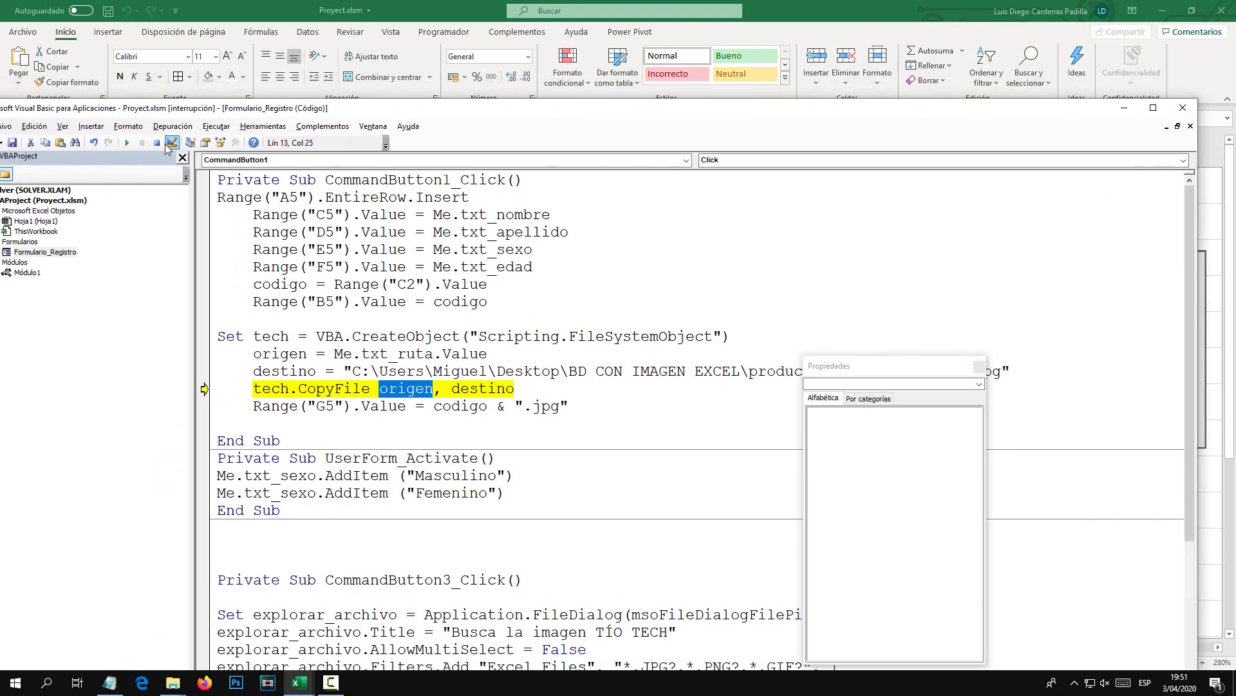
left_click(155, 143)
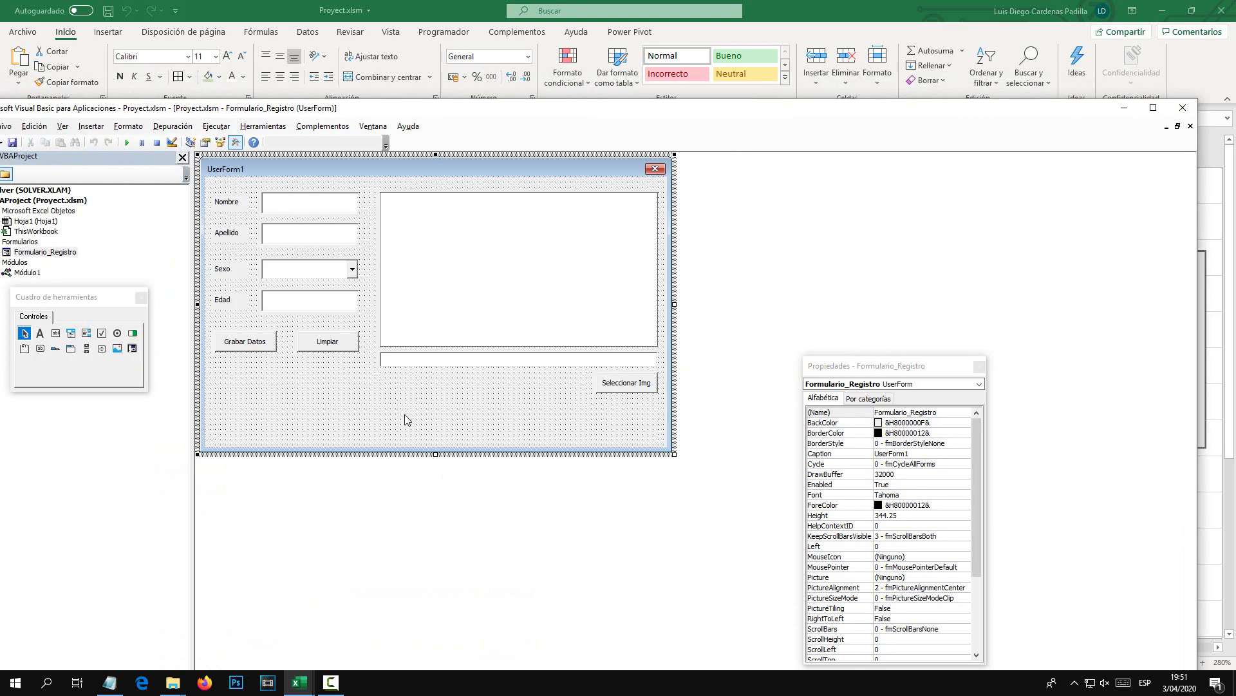
double_click(239, 346)
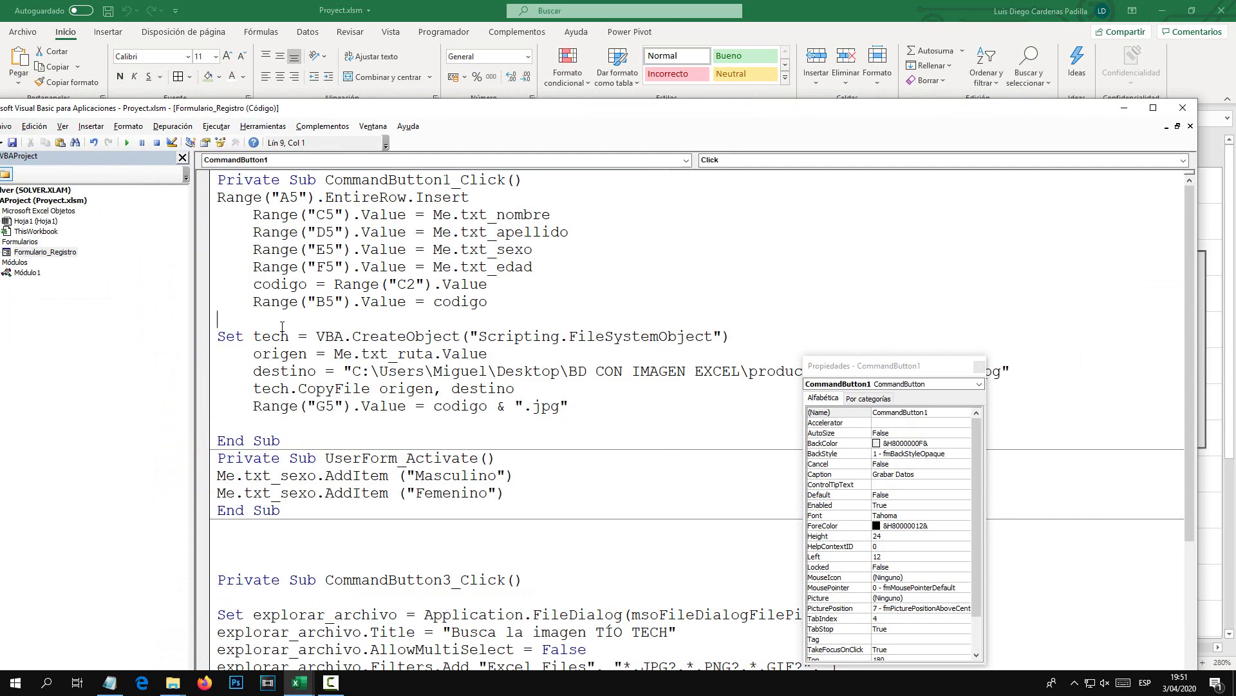
Insert 'If Me.txt_ruta <> "" Then' above the image-copy code.
key("Return")
key("Up")
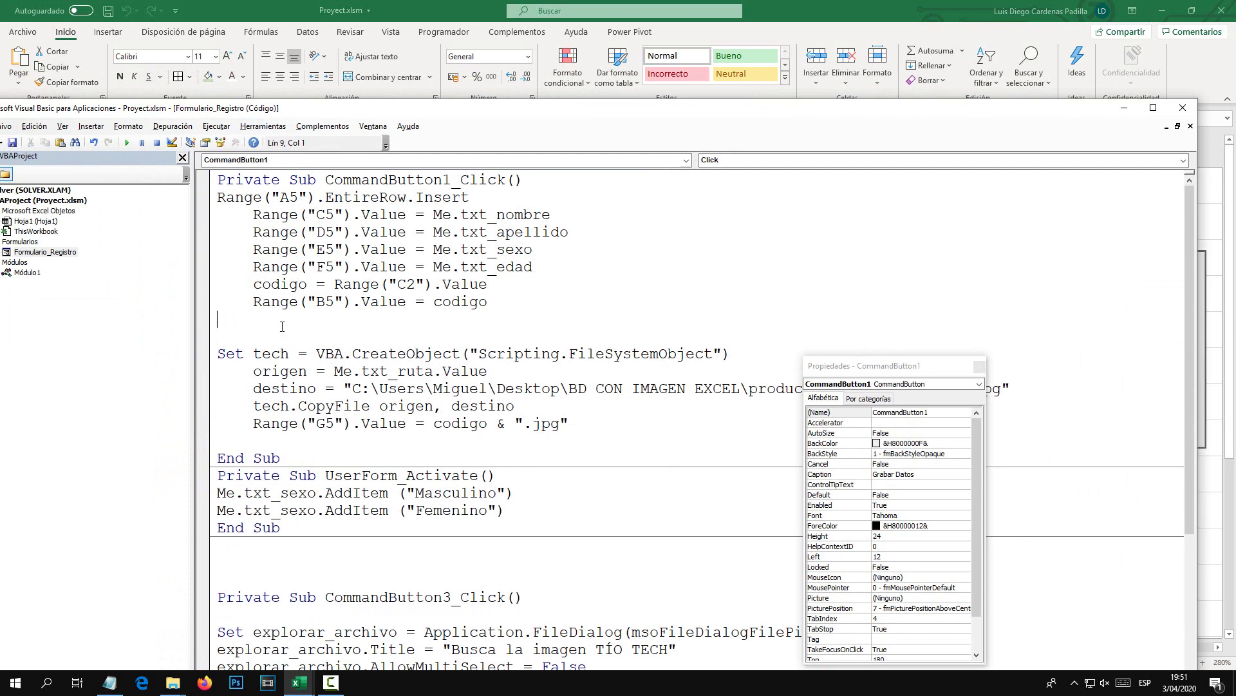
key("Return")
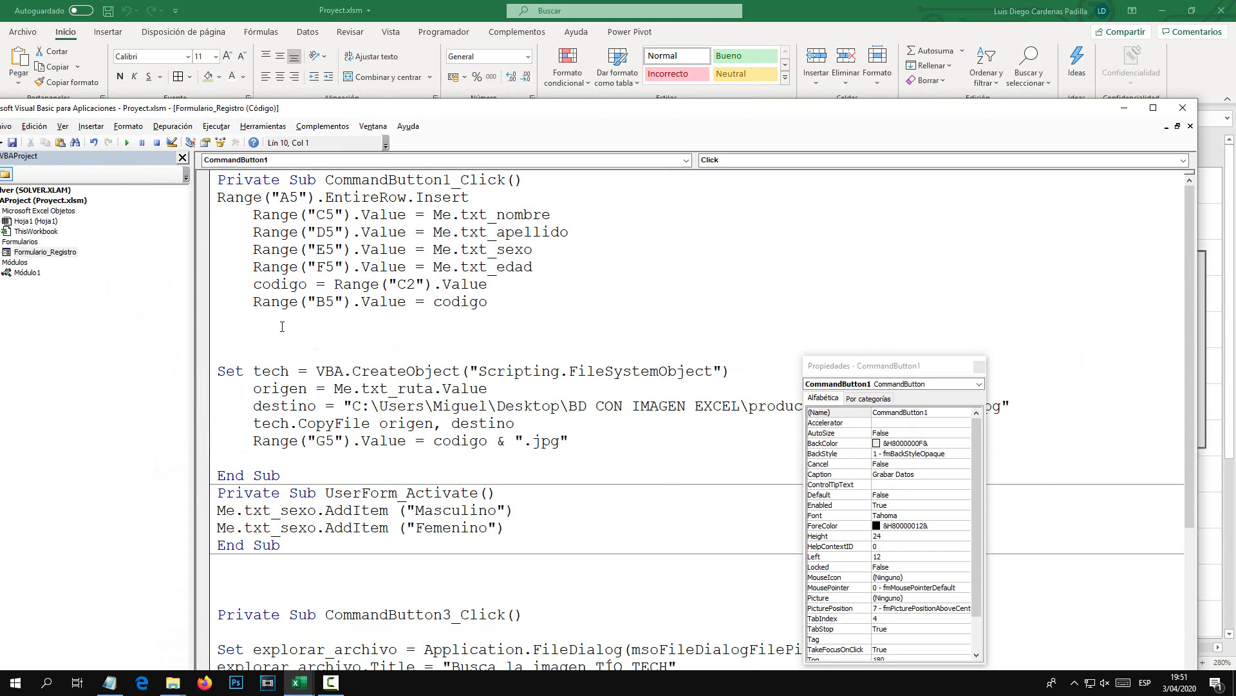
type("if me,.")
key("BackSpace")
key("BackSpace")
type(".txt")
key("Down")
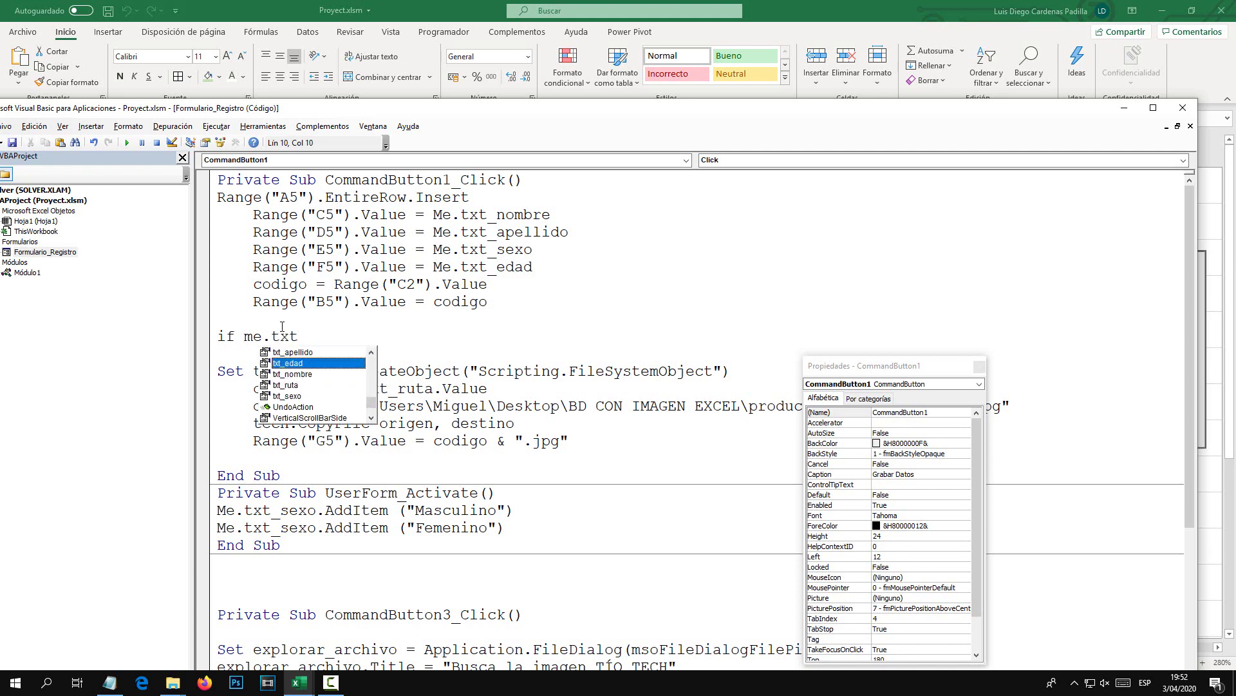
key("Down")
key("Down")
key("Tab")
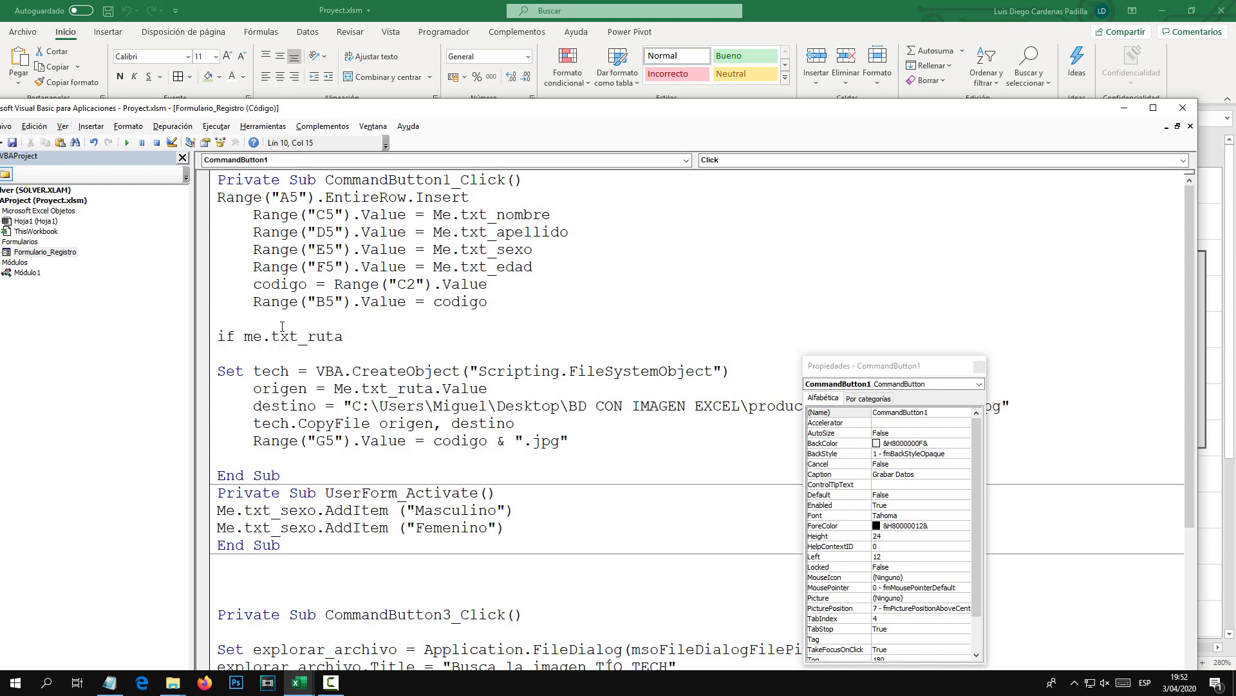
type("<> ")
type("\"\" then")
left_click(384, 388)
Add 'End If' after the Range("G5") line and select that G5 line for copying.
left_click(248, 451)
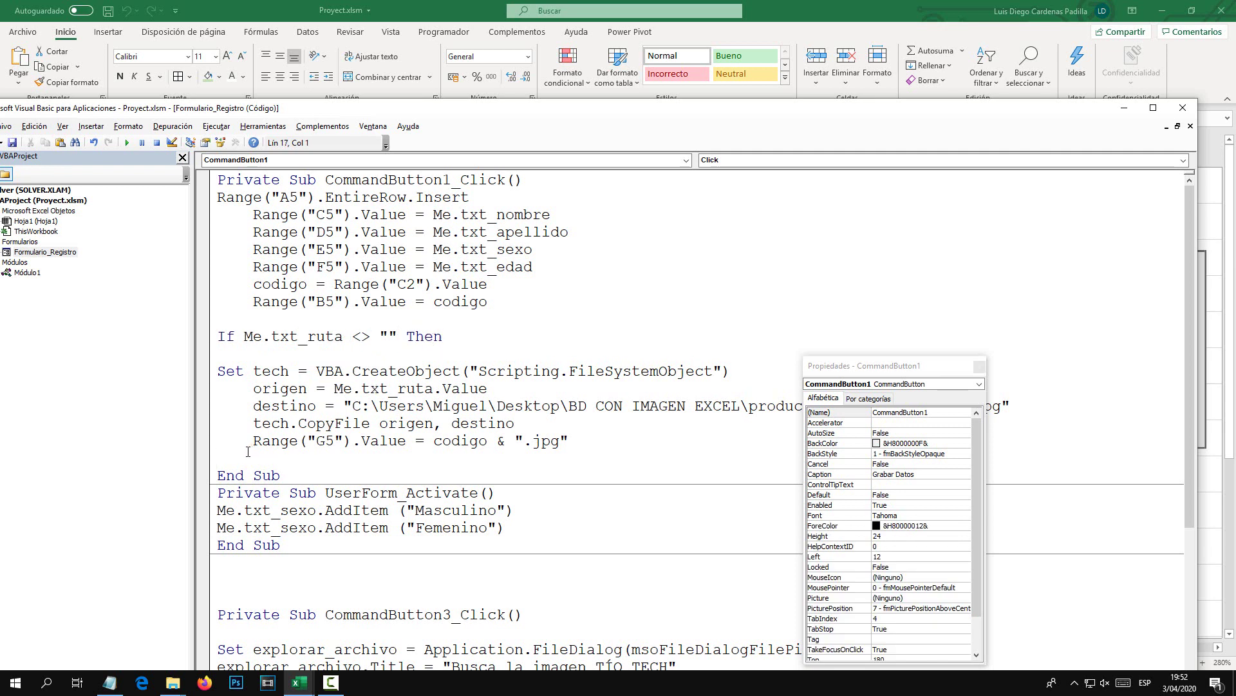
key("Return")
key("Return")
key("Return")
key("Return")
key("Up")
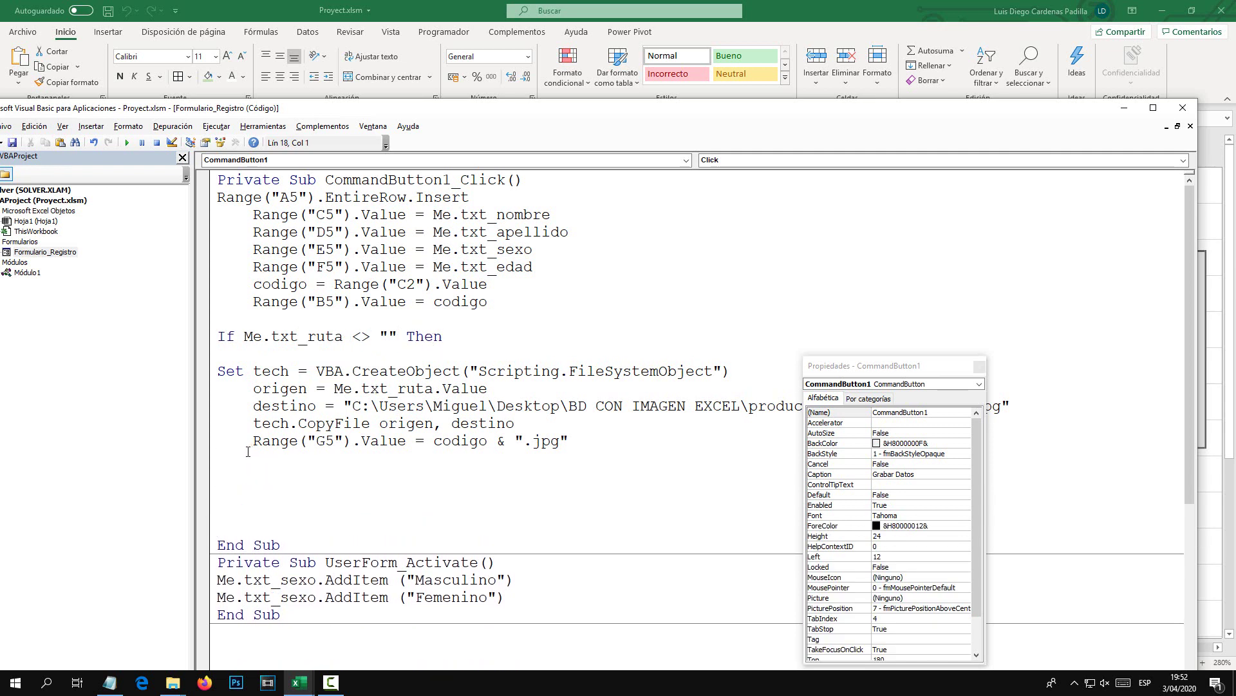
type("end if")
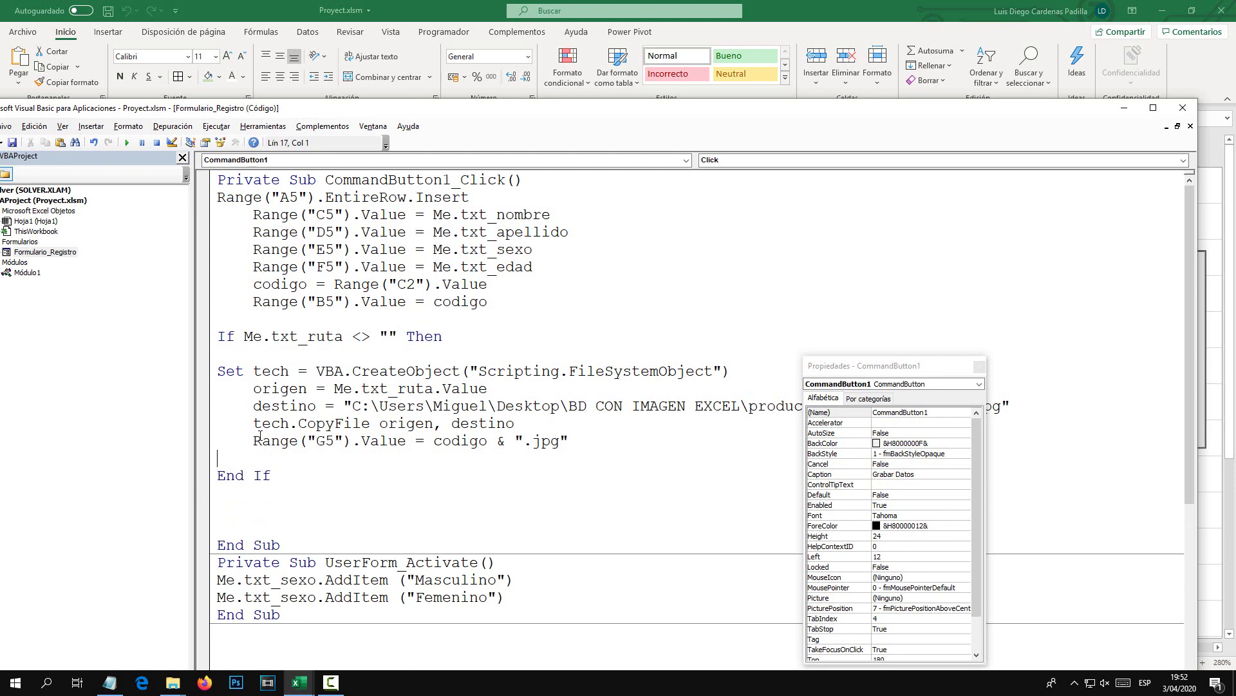
left_click_drag(252, 446, 569, 440)
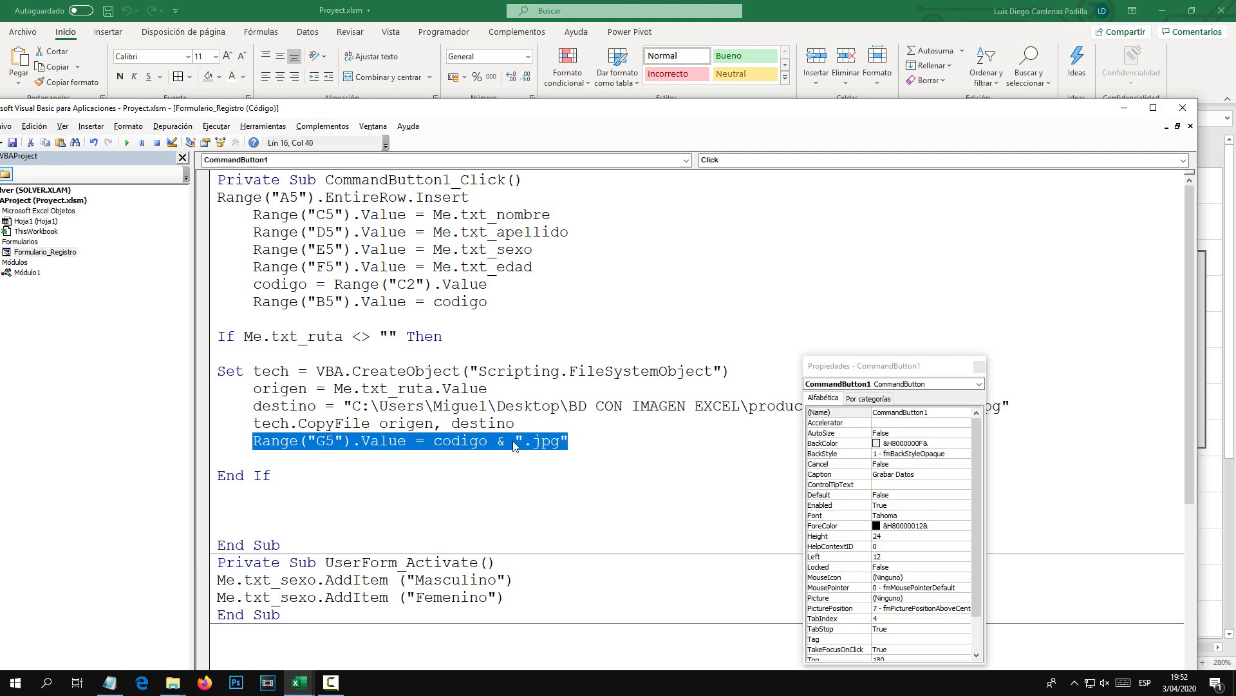
double_click(395, 336)
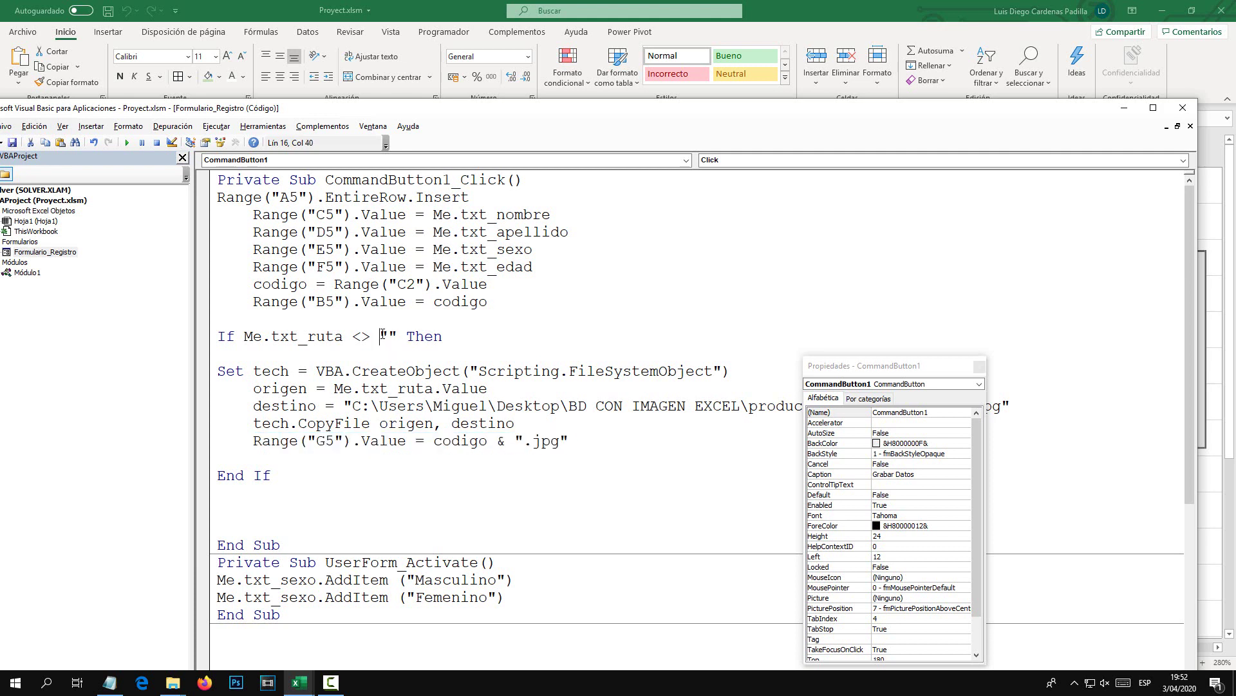
double_click(271, 336)
double_click(260, 440)
left_click_drag(253, 440, 574, 439)
key("ctrl+c")
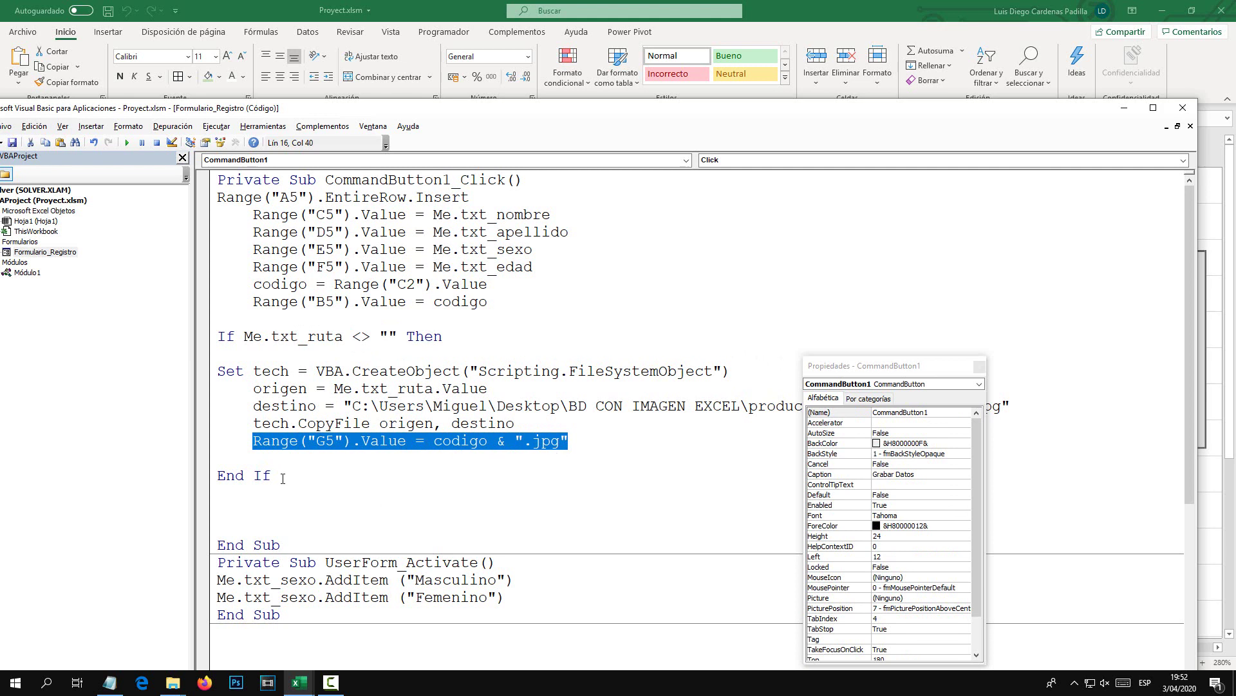
Add an Else with the pasted G5 line changed to write "x.jpg".
left_click(218, 458)
key("Return")
key("Return")
key("Return")
key("Up")
key("Up")
key("Up")
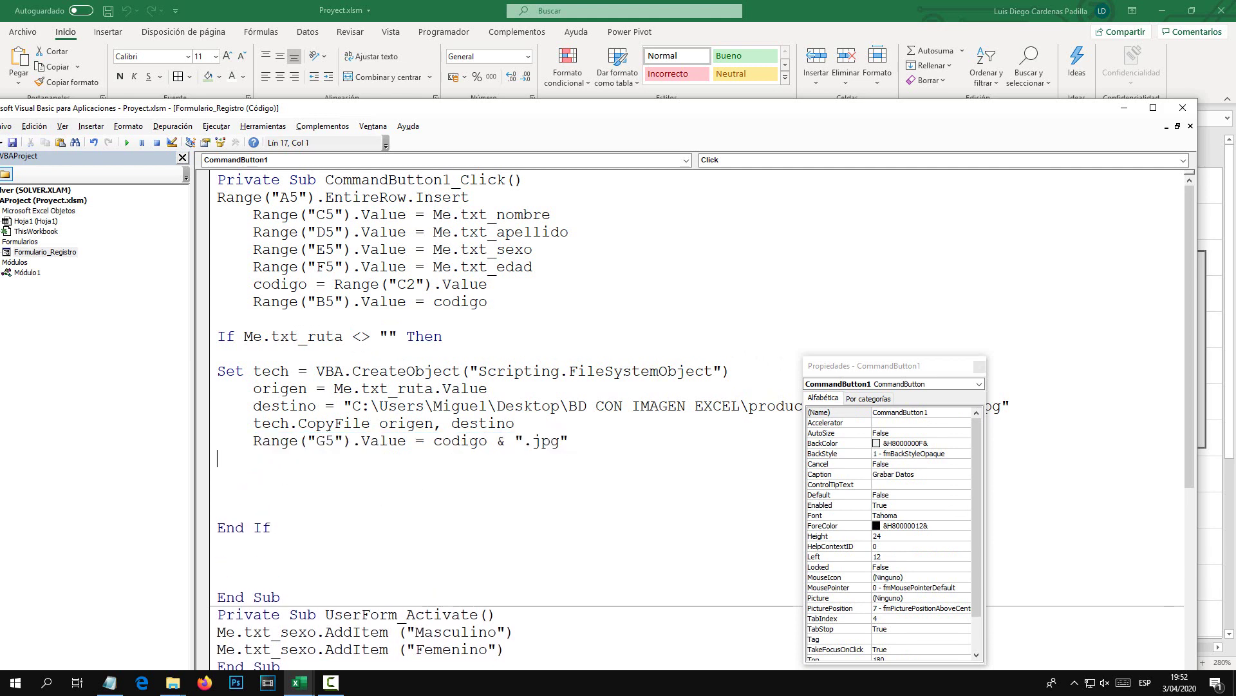
type("else")
key("ctrl+v")
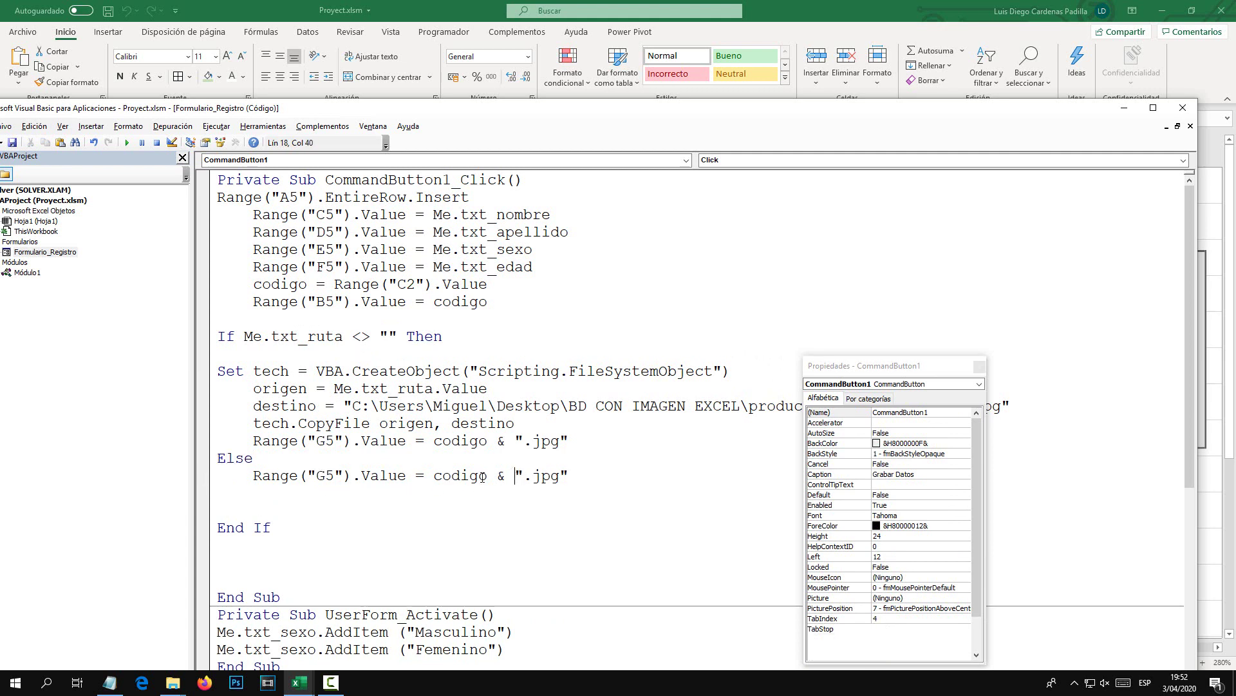
left_click_drag(516, 476, 434, 477)
key("Delete")
key("Right")
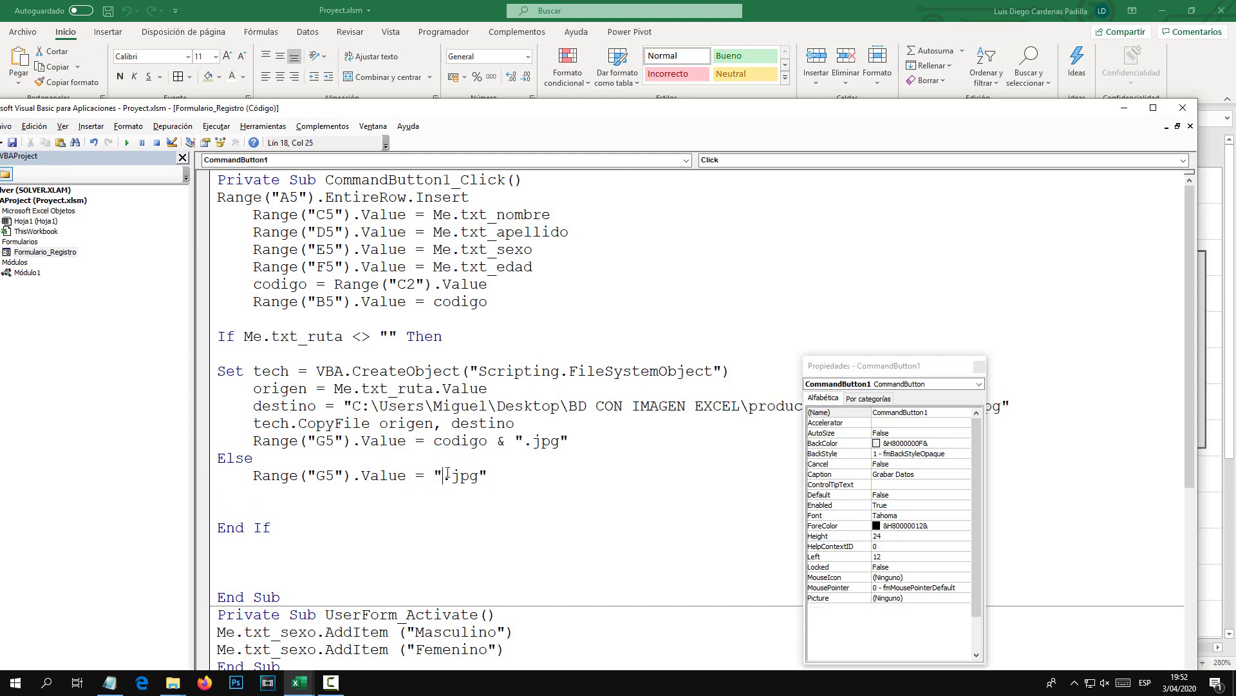
type("x")
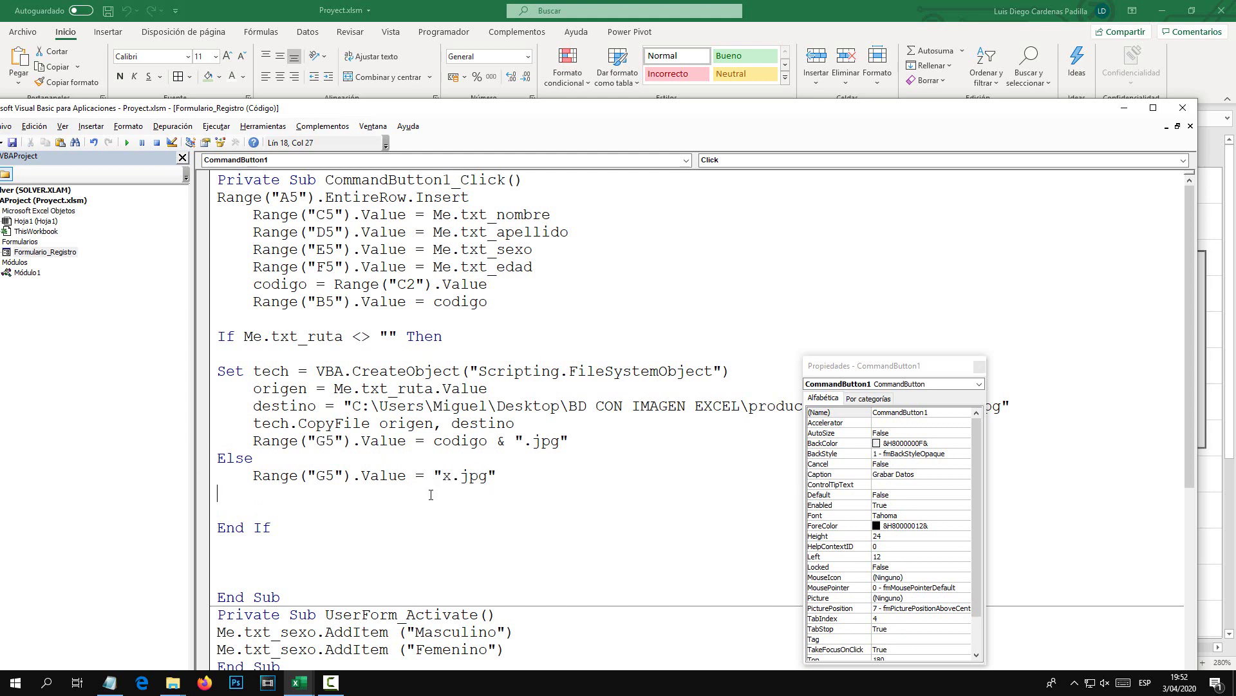
Review the If block and remove the extra blank lines before End If.
left_click(219, 369)
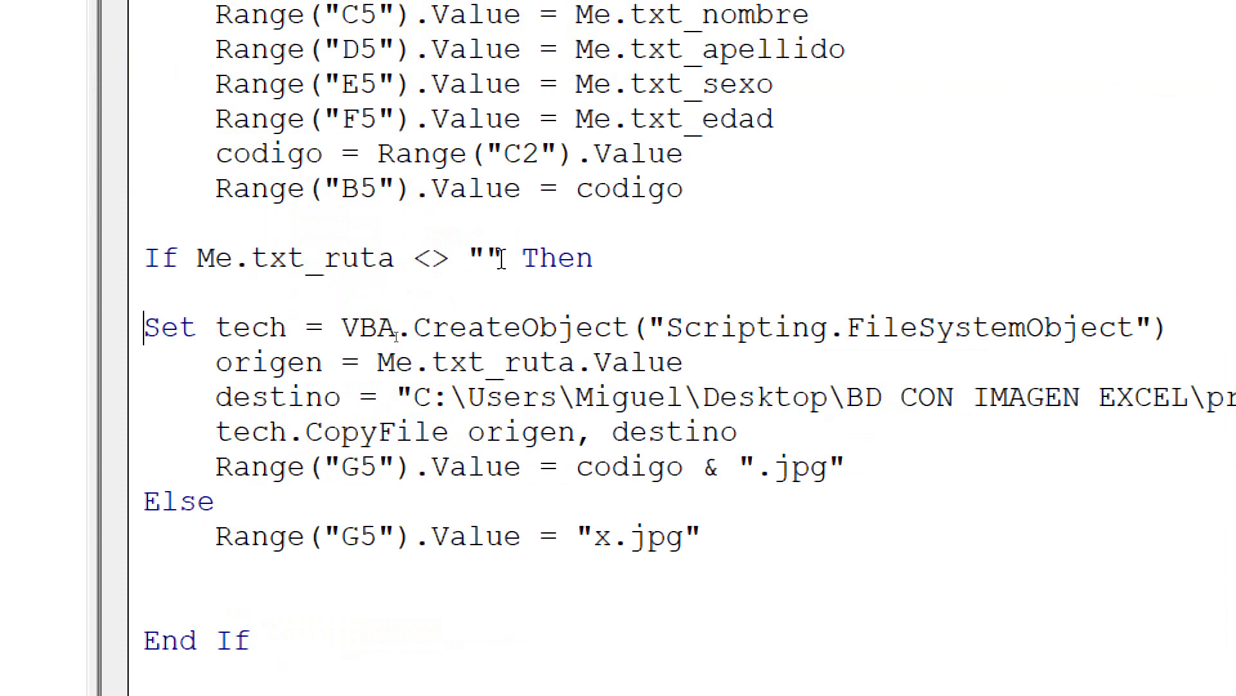
left_click_drag(502, 257, 468, 258)
left_click(486, 259)
mouse_move(143, 293)
left_mouse_down()
mouse_move(158, 322)
mouse_move(876, 465)
left_mouse_up()
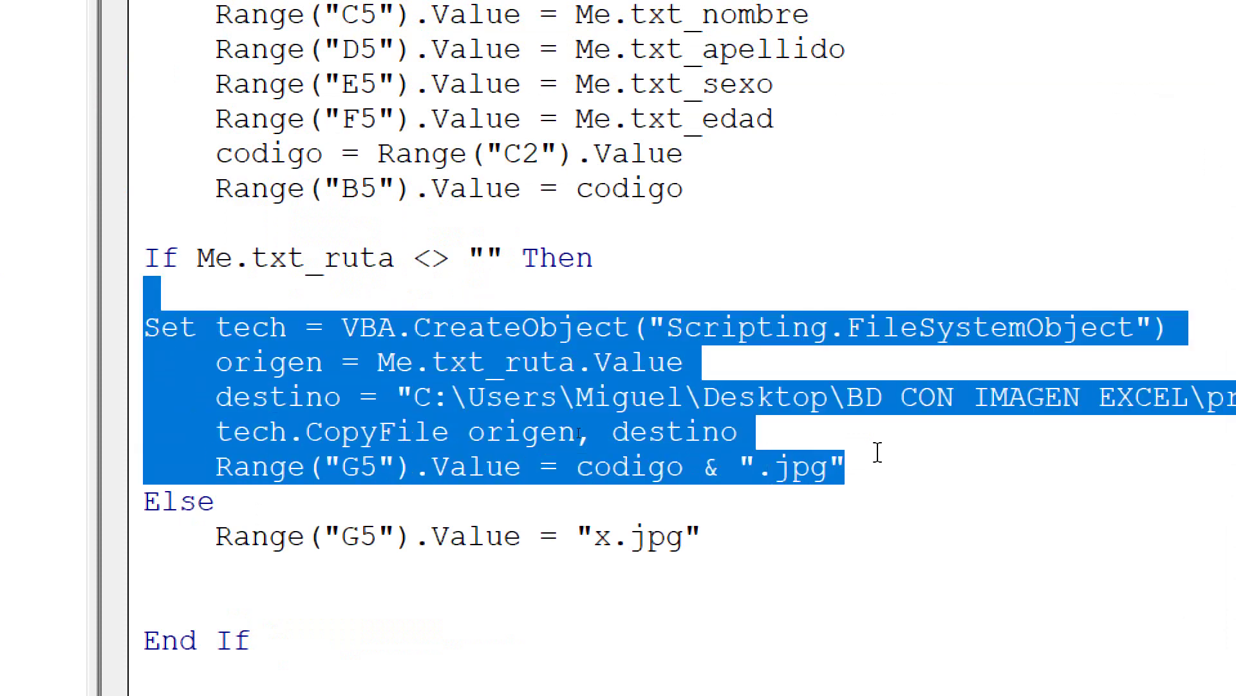
left_click(158, 602)
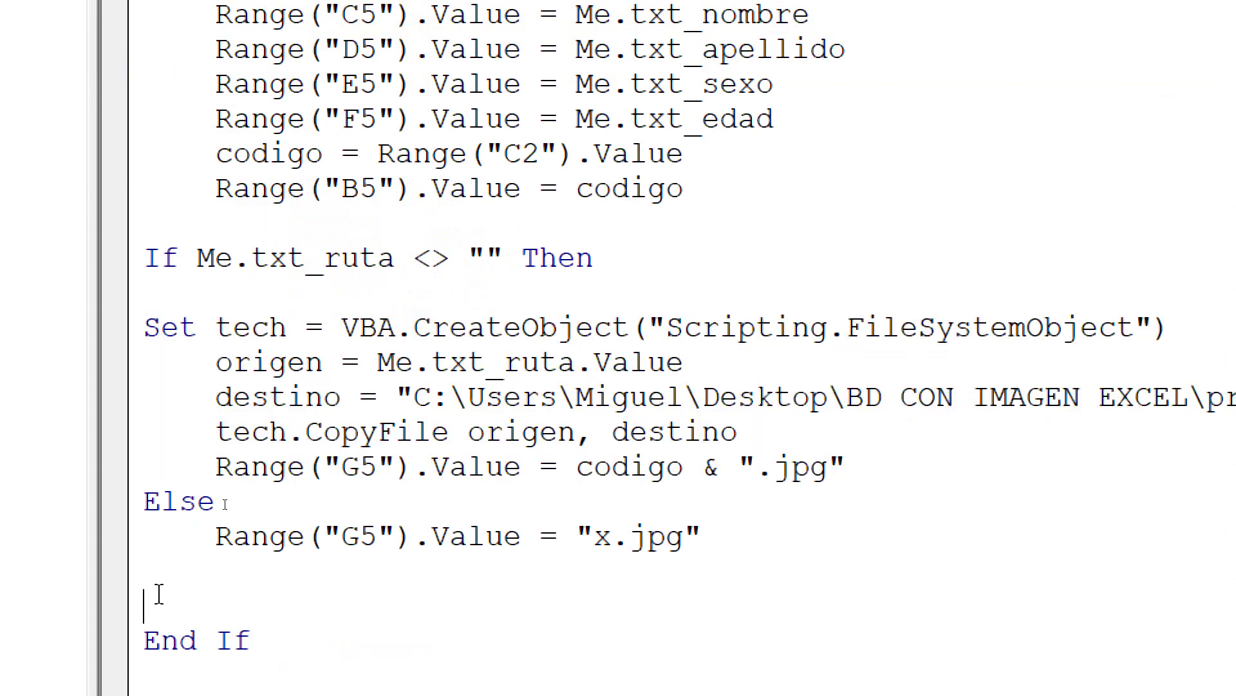
key("BackSpace")
key("BackSpace")
left_click_drag(215, 535, 502, 536)
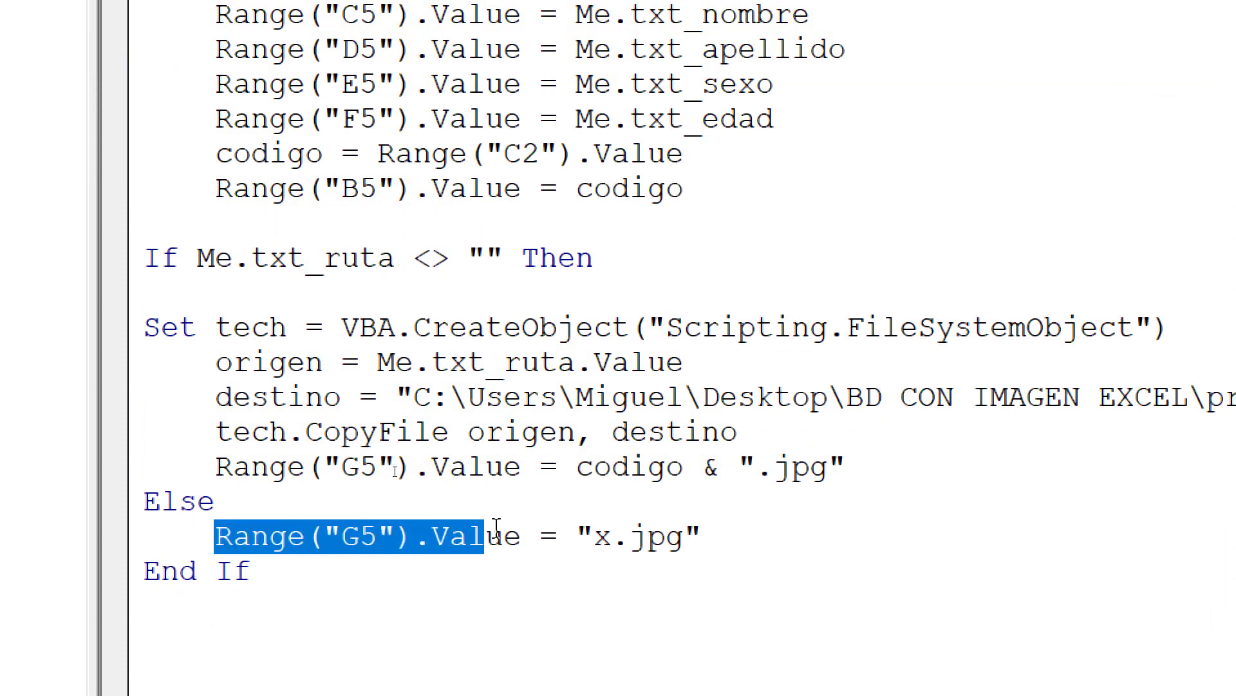
left_click_drag(610, 537, 593, 537)
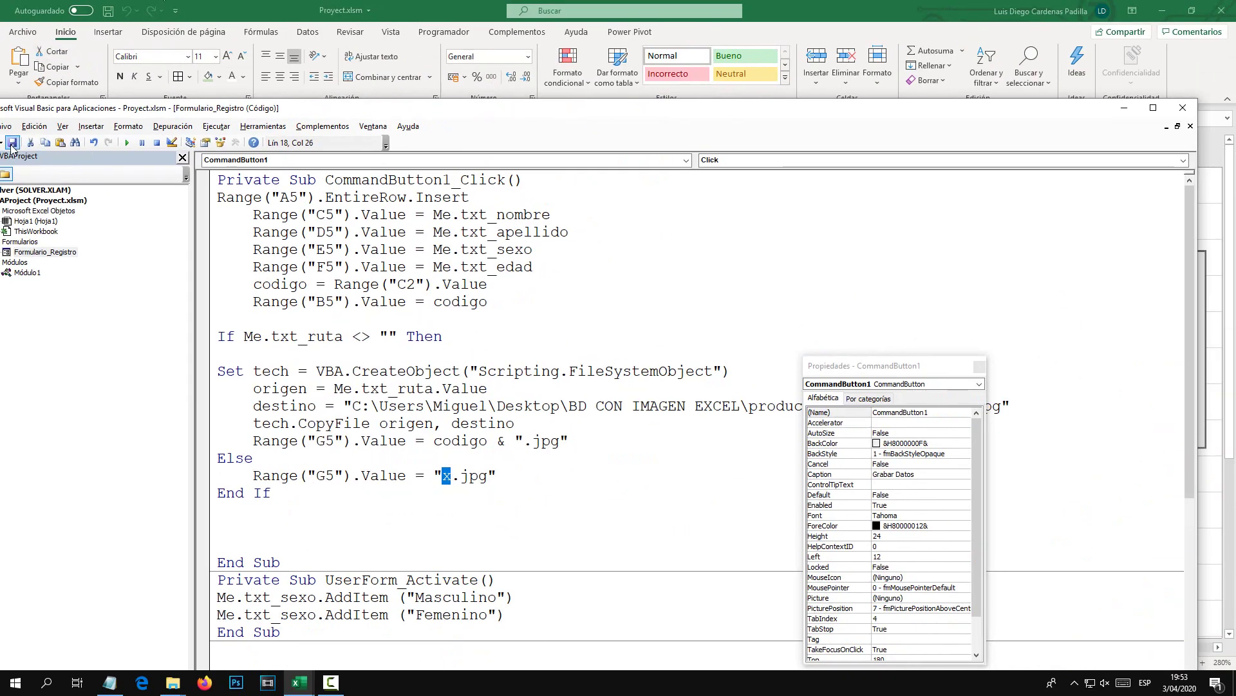
Save the macro, return to the sheet, and fill the form with test text.
left_click(11, 142)
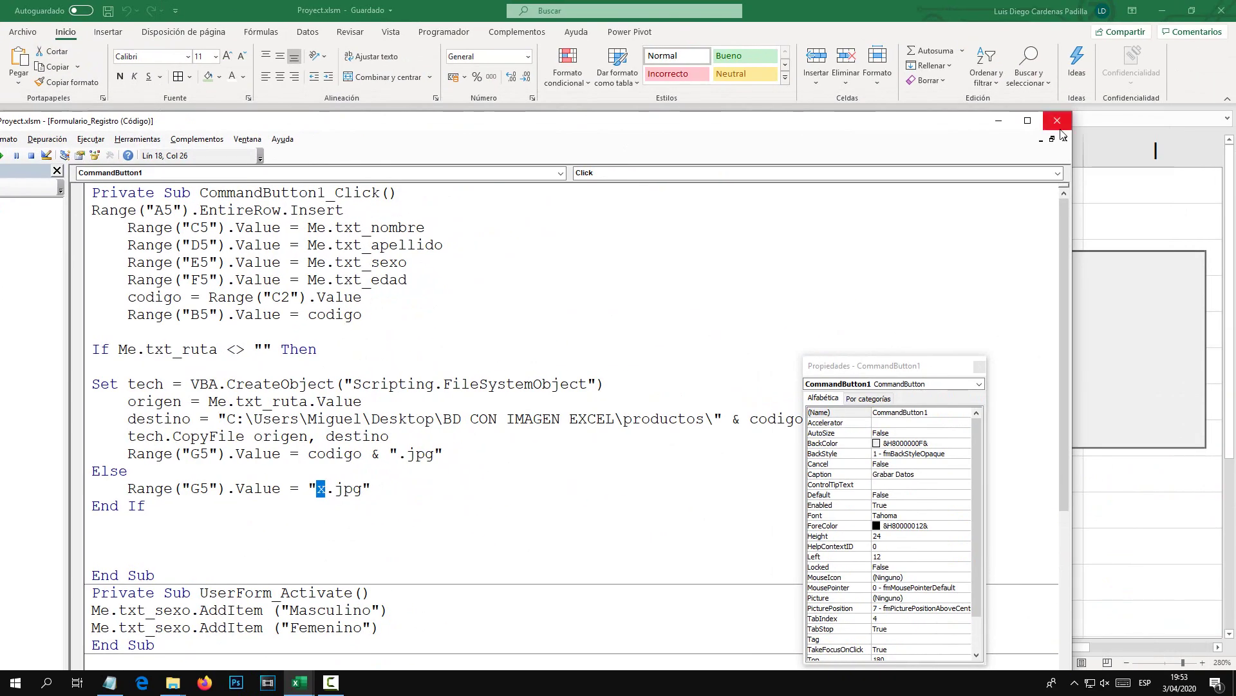
left_click(1061, 115)
left_click(886, 244)
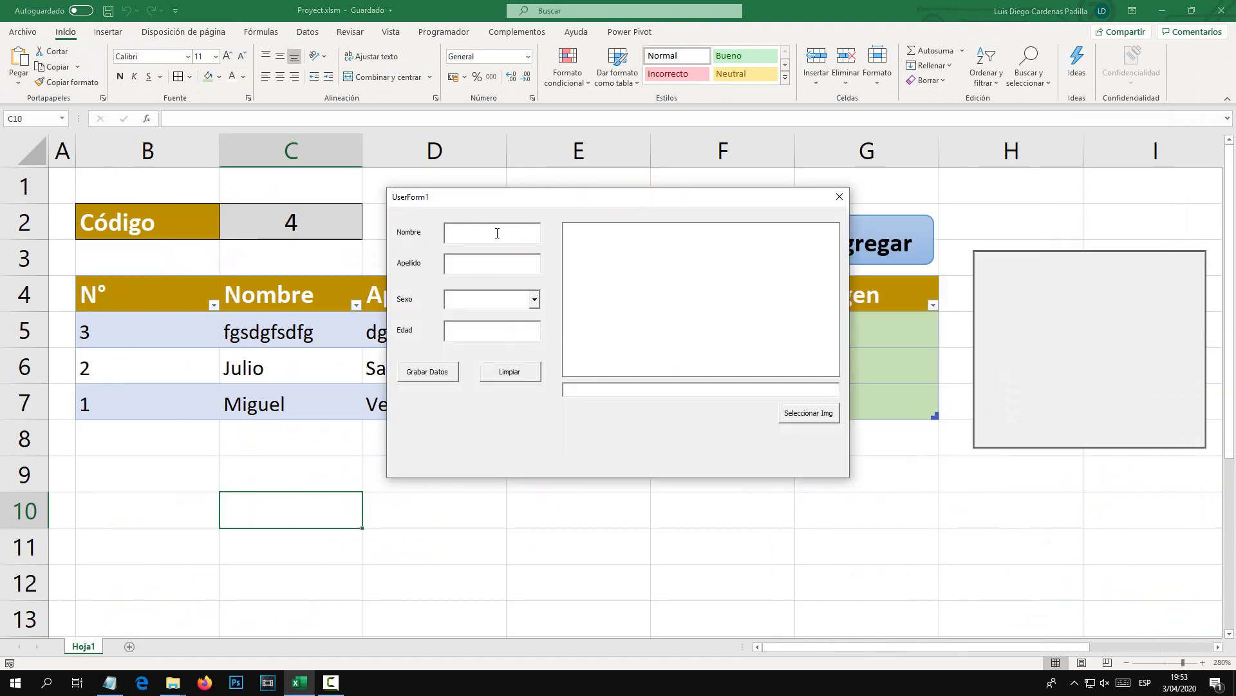
type("asdfasdf")
key("Tab")
type("dfasdf")
key("Tab")
type("sdfasdfasdfa\tfasdf")
type("asdf")
Save the record without an image, close the form, and end the interrupted macro.
left_click(442, 376)
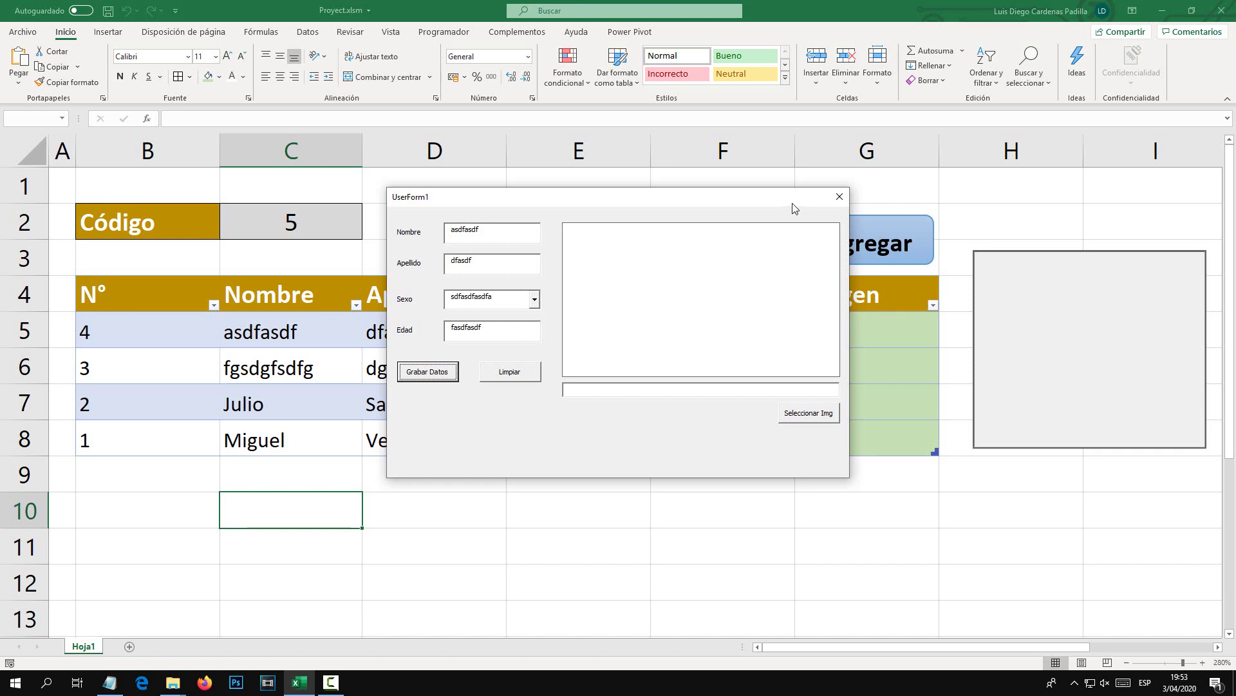
left_click_drag(793, 205, 679, 266)
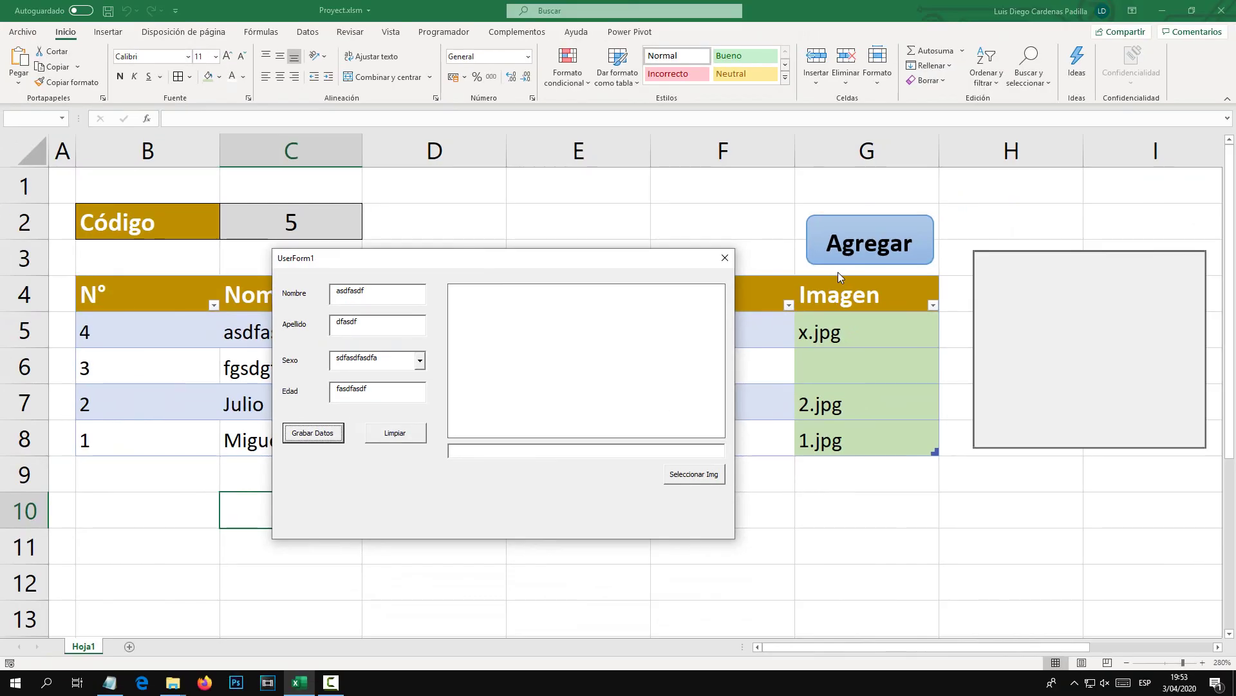
left_click(727, 250)
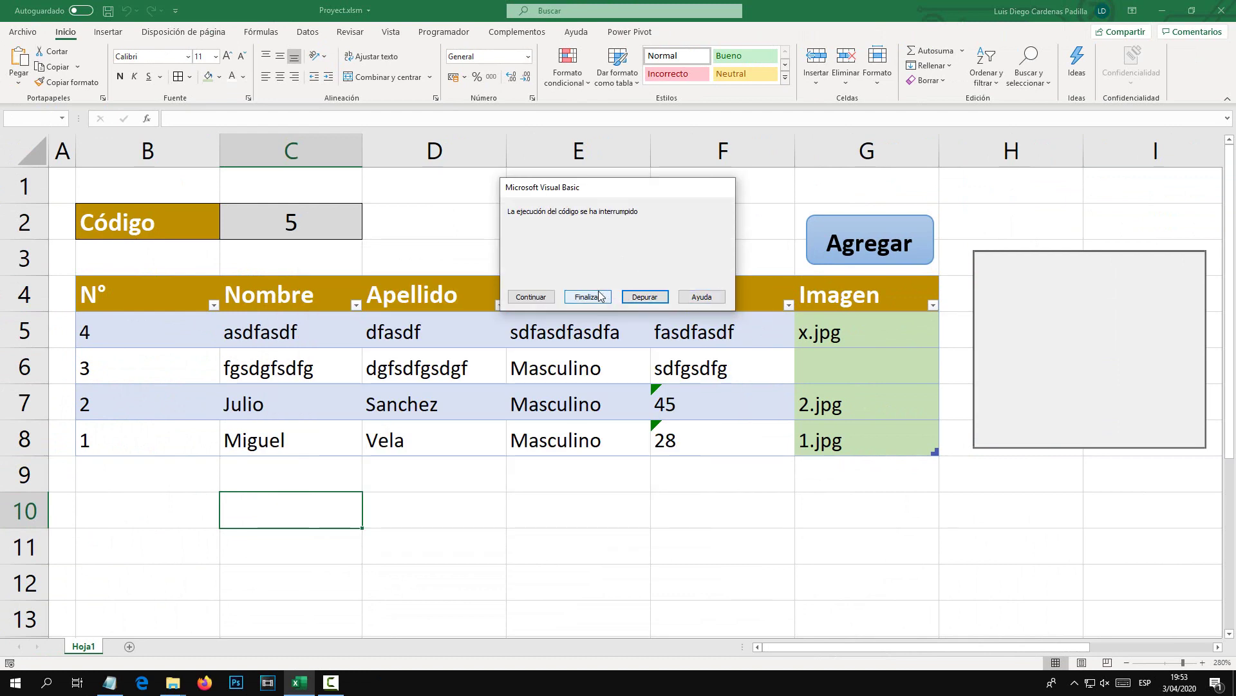
left_click(587, 296)
Check the Imagen cells: G5 reads x.jpg, G7 reads 2.jpg, and G6 is empty.
left_click(835, 330)
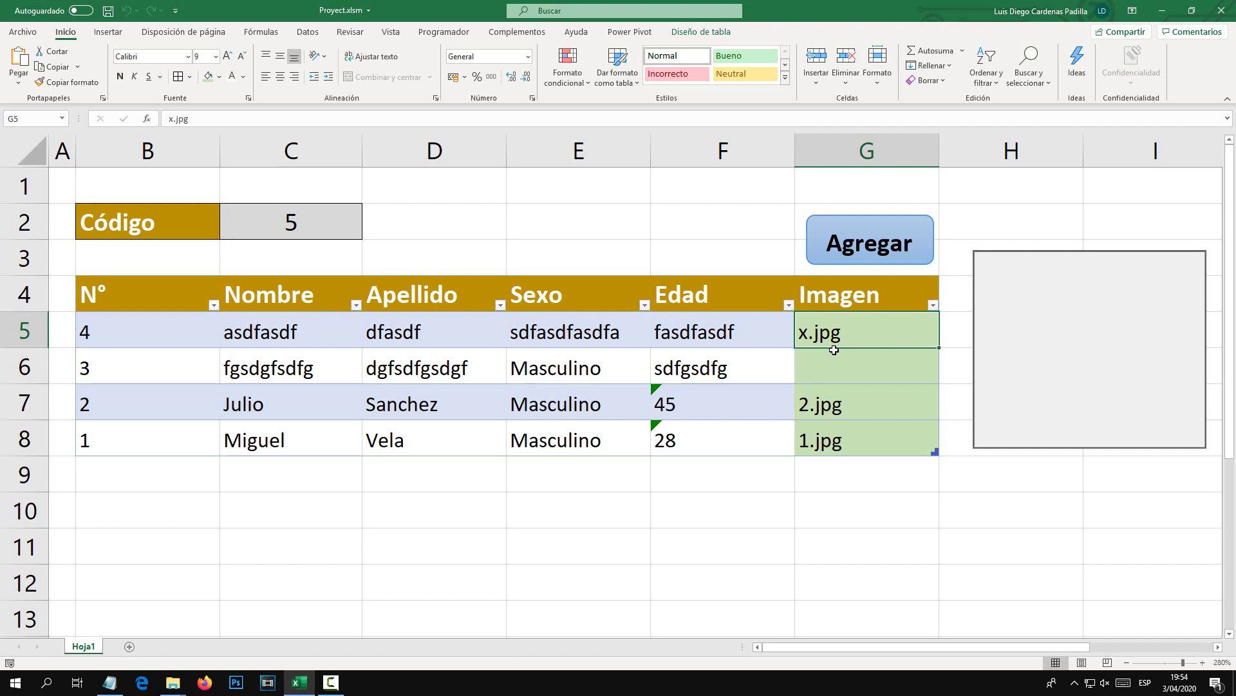
left_click(835, 411)
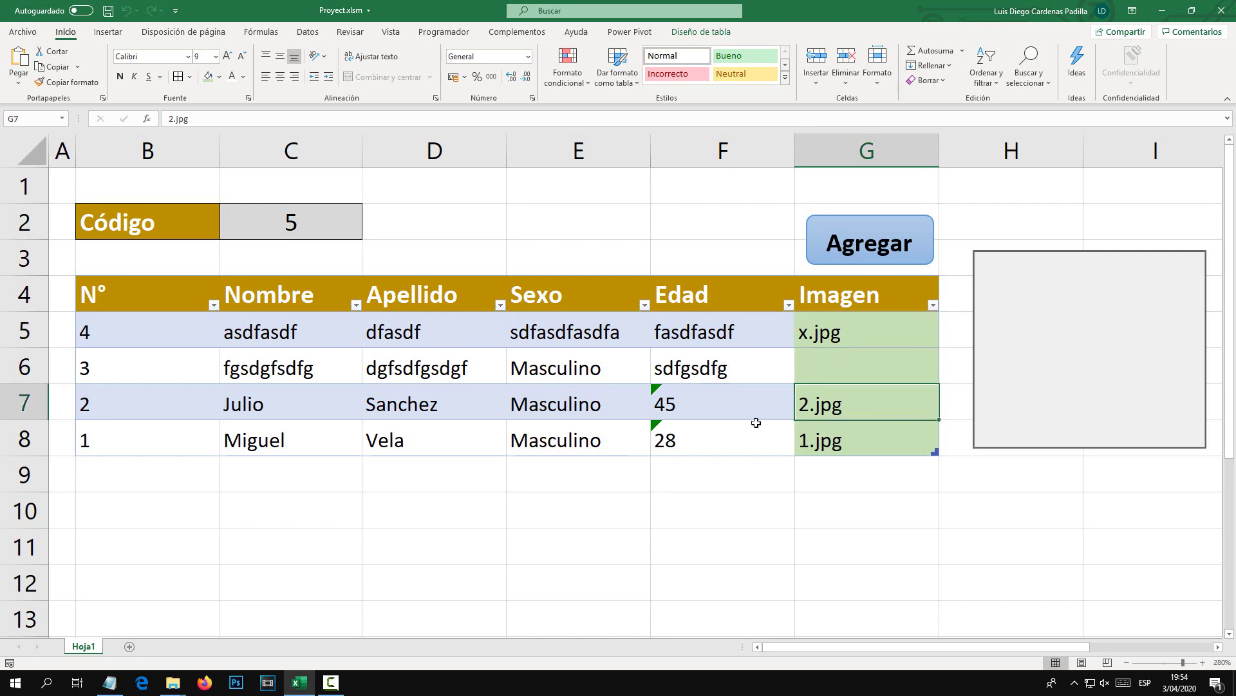
left_click(832, 343)
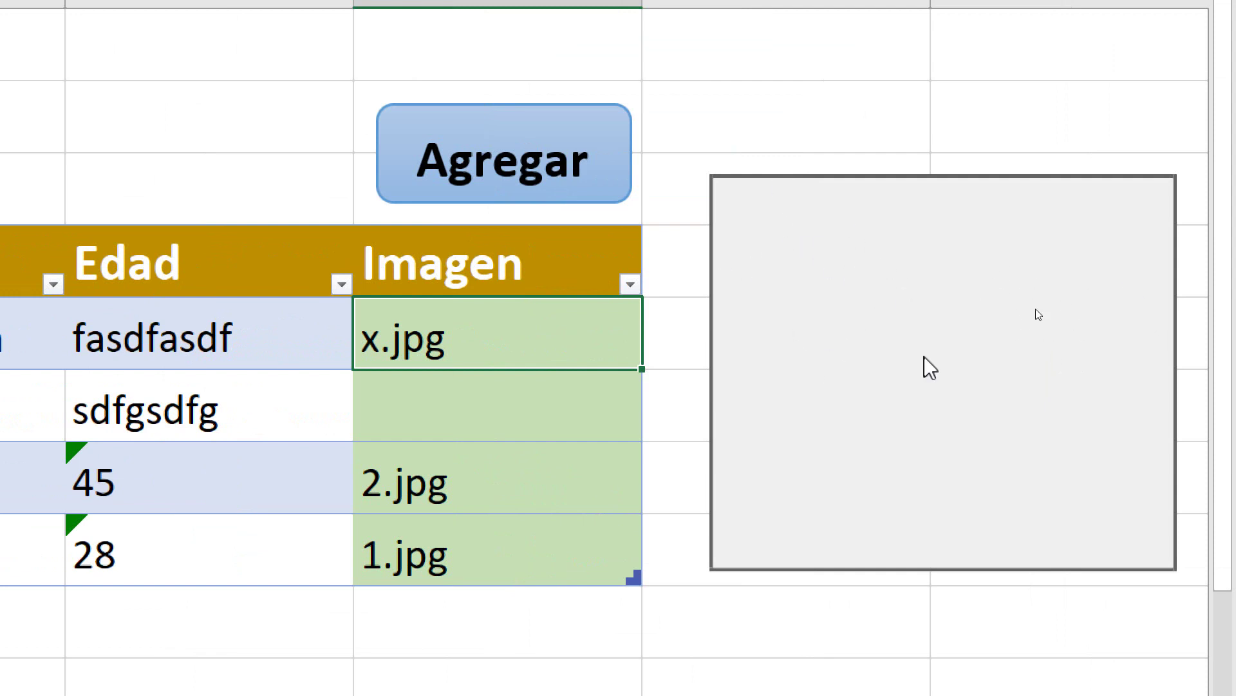
left_click(476, 402)
left_click(480, 463)
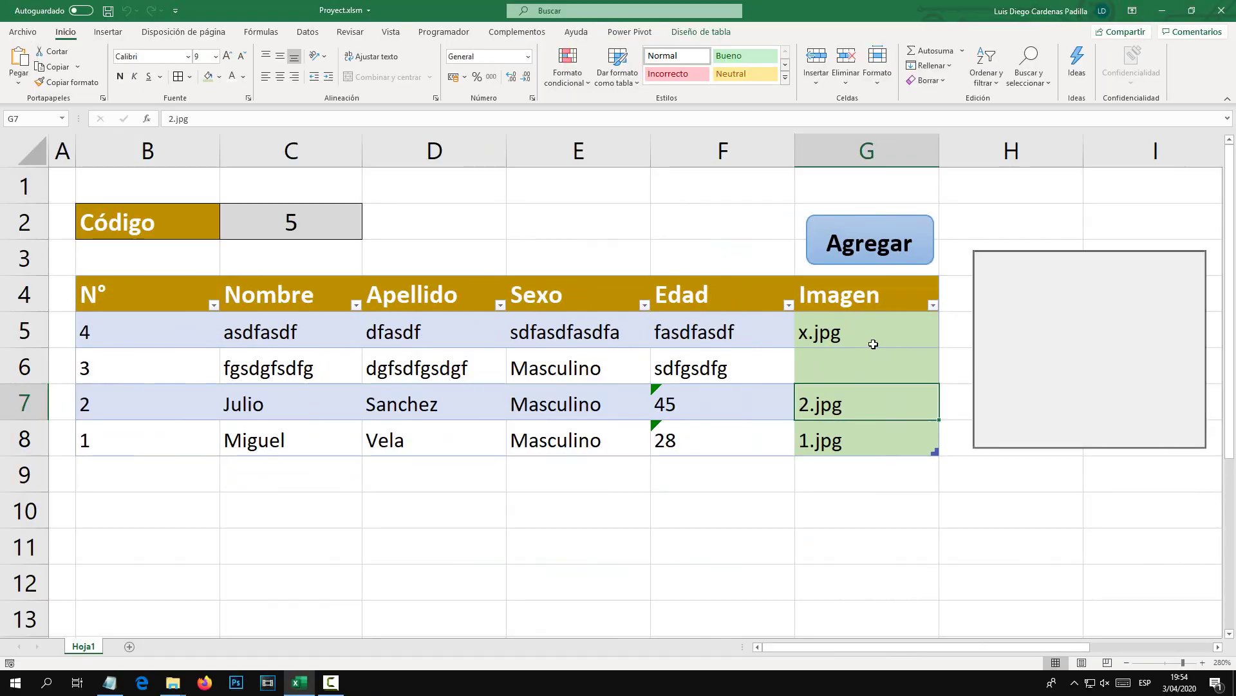
left_click(866, 343)
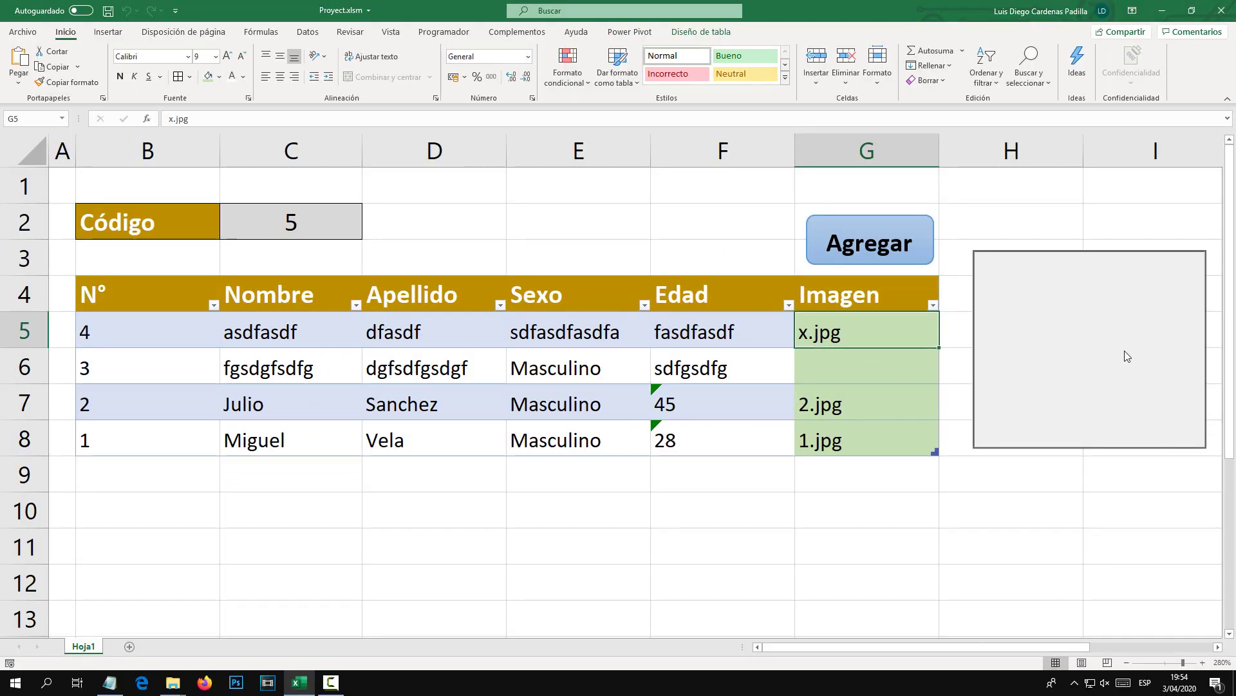